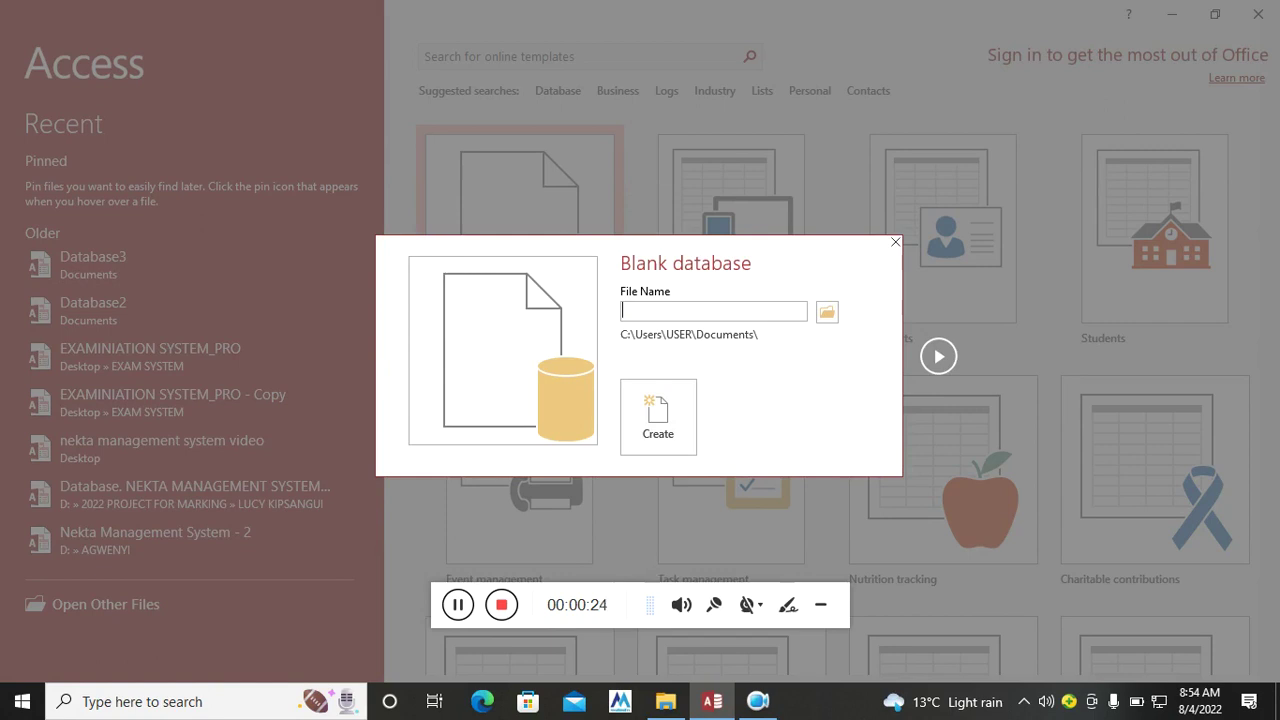
Step: Create a blank database named "Poultry management system" in the Desktop folder
{"action": "type", "text": "oultry managements system"}
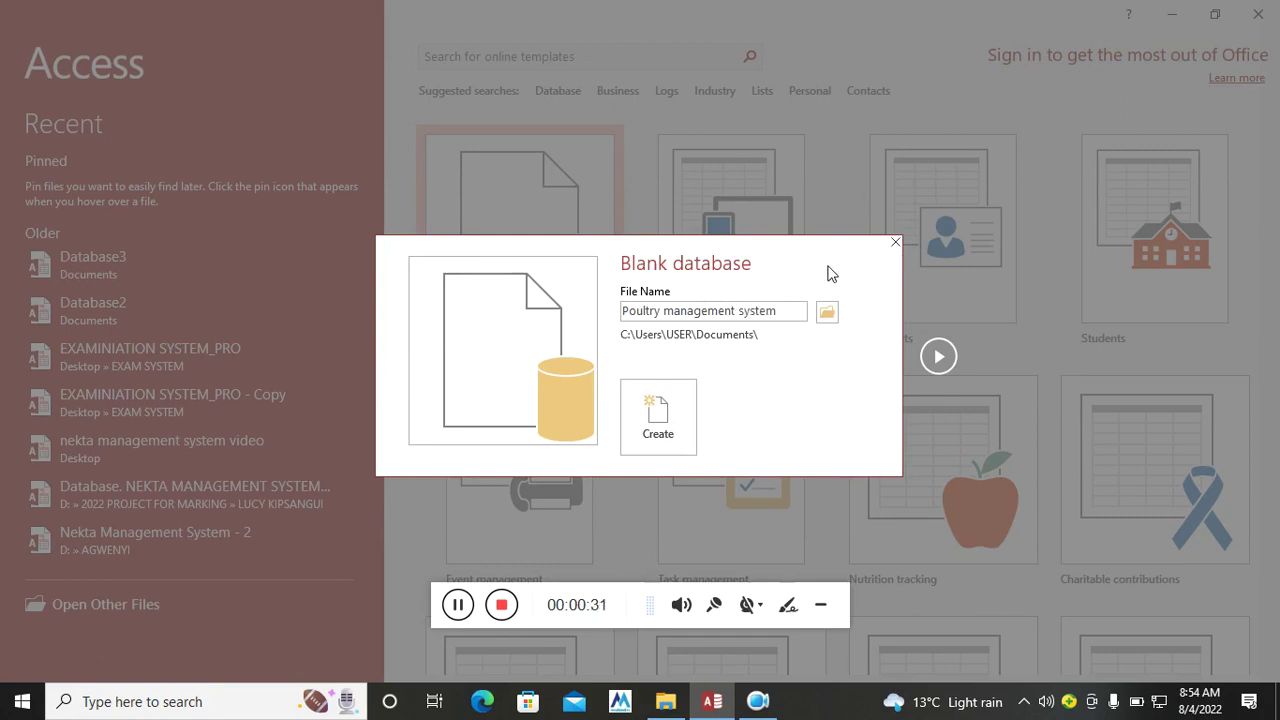
{"action": "left_click", "coordinate": [826, 312]}
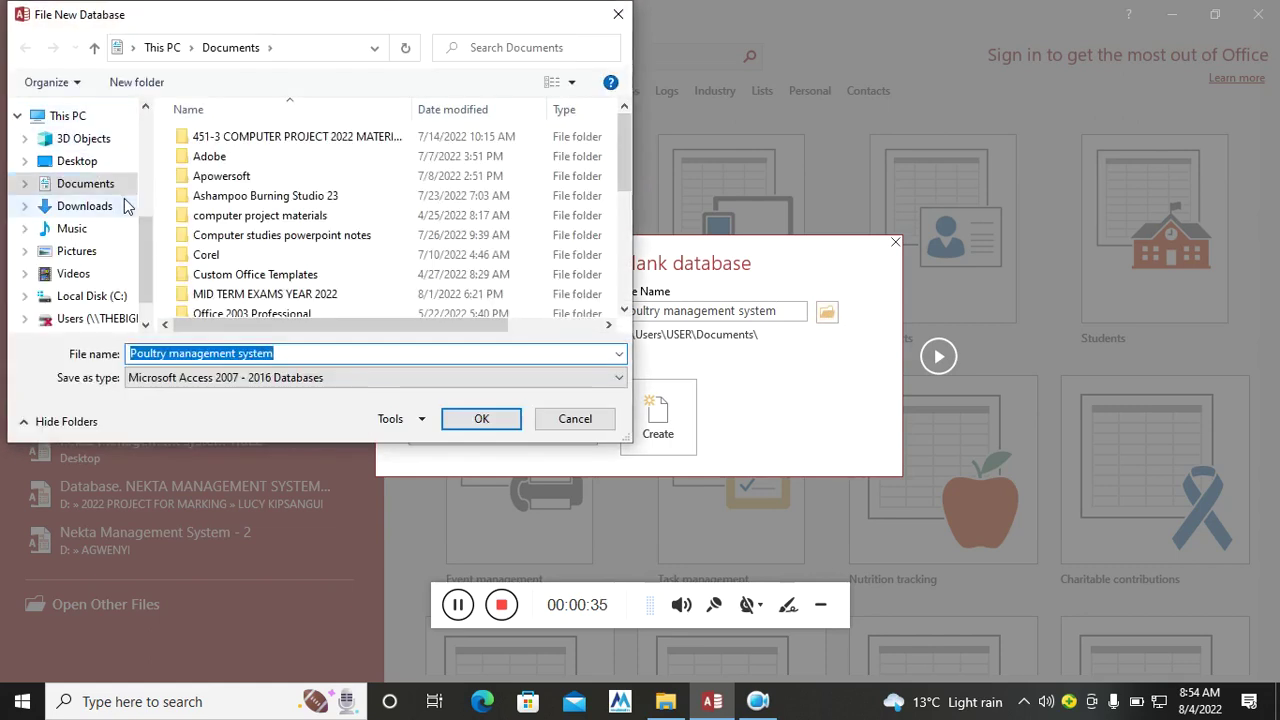
{"action": "left_click", "coordinate": [80, 161]}
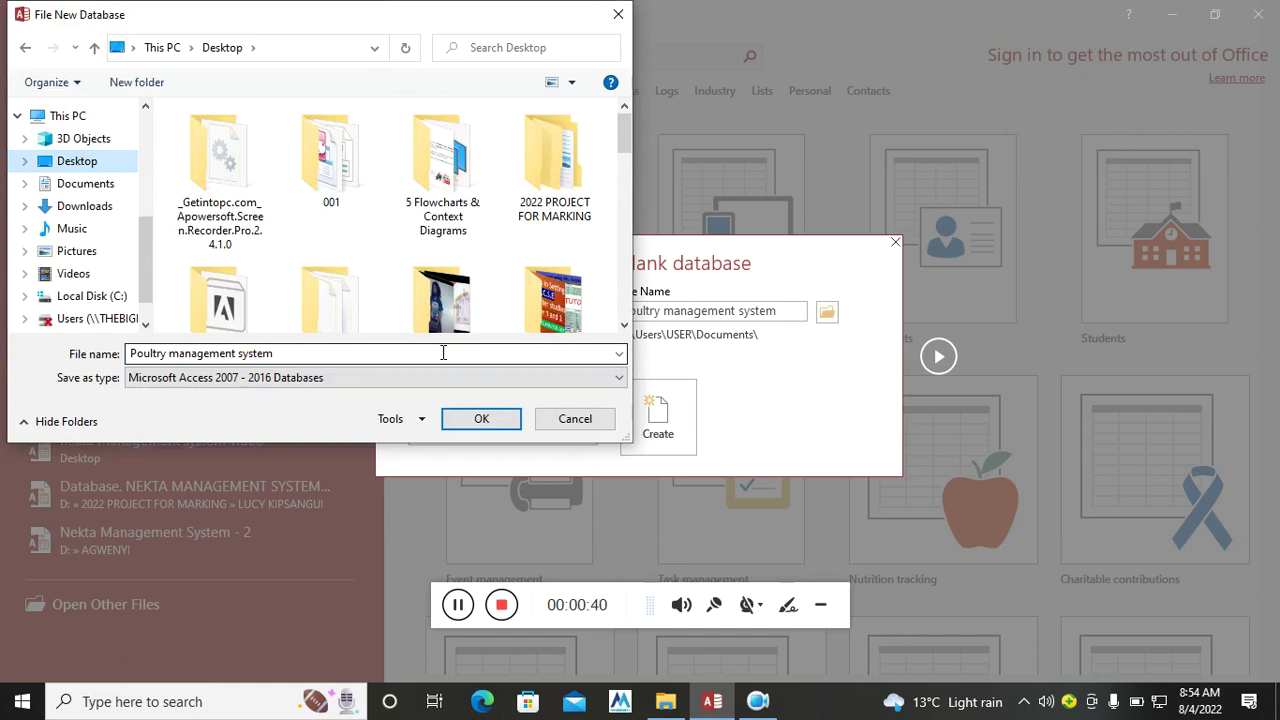
{"action": "left_click", "coordinate": [480, 425]}
{"action": "left_click", "coordinate": [480, 421]}
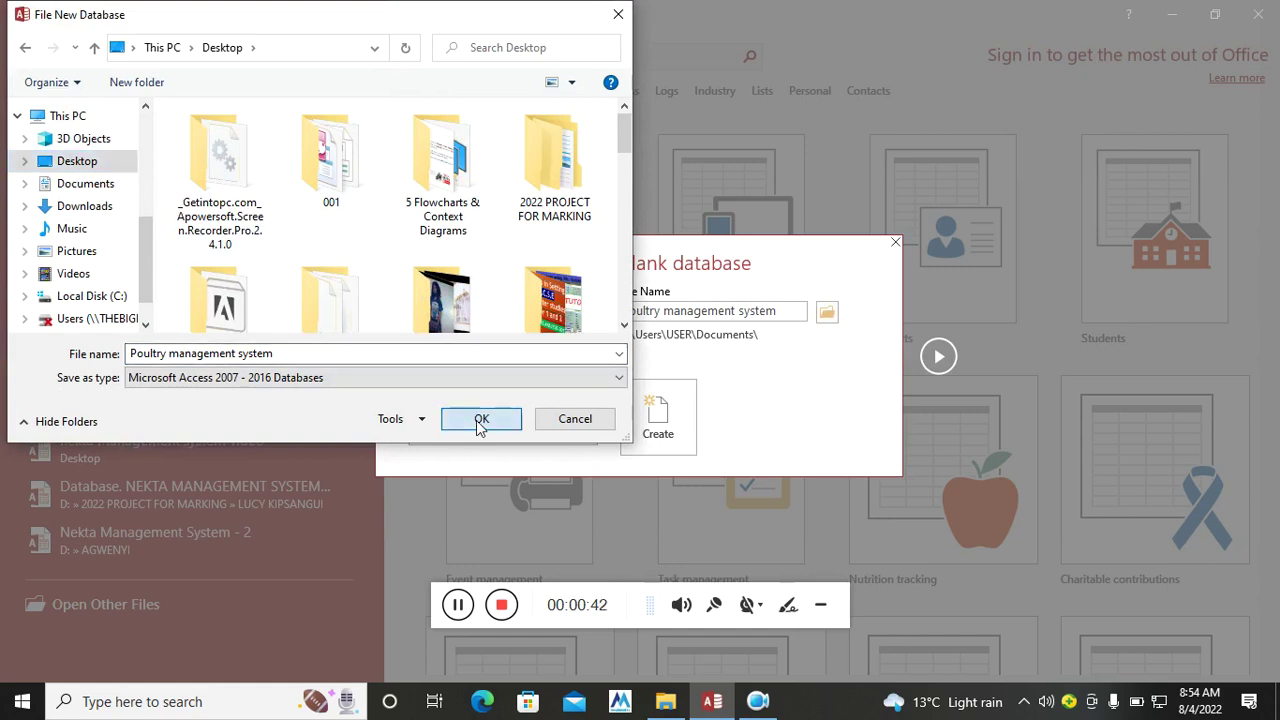
{"action": "left_click", "coordinate": [675, 430]}
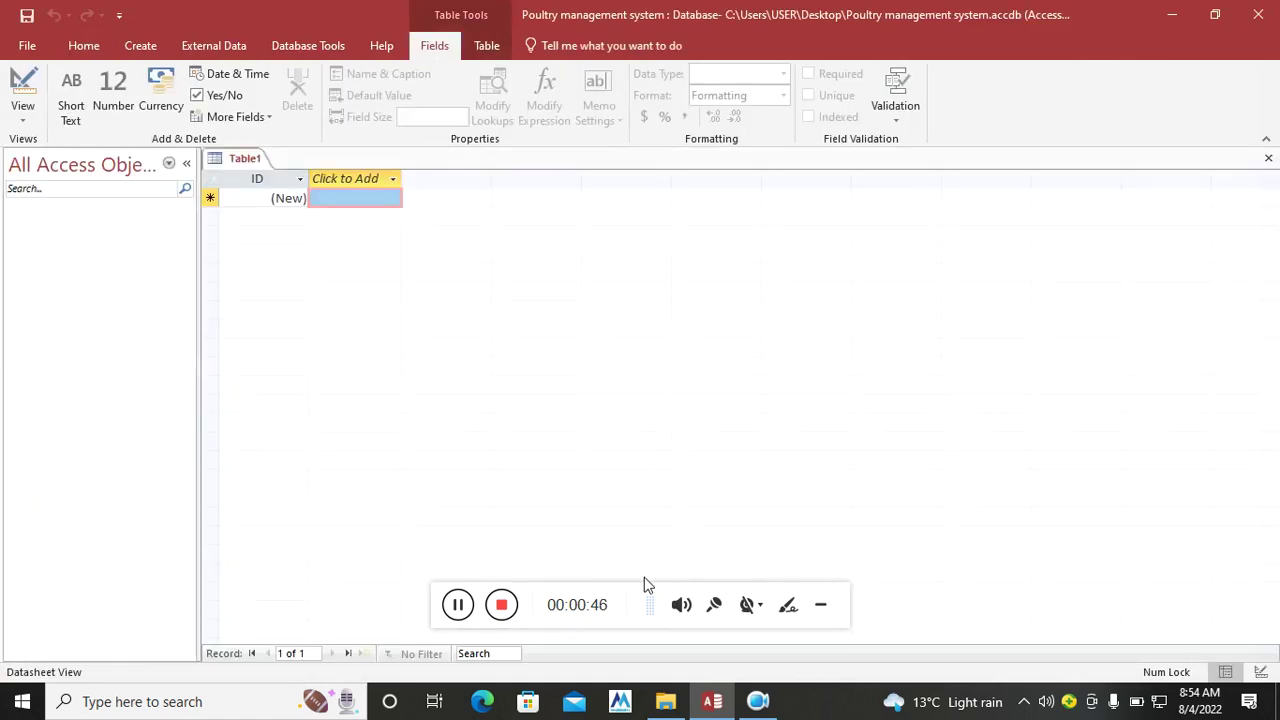
{"action": "left_click_drag", "start_coordinate": [636, 598], "coordinate": [1035, 632]}
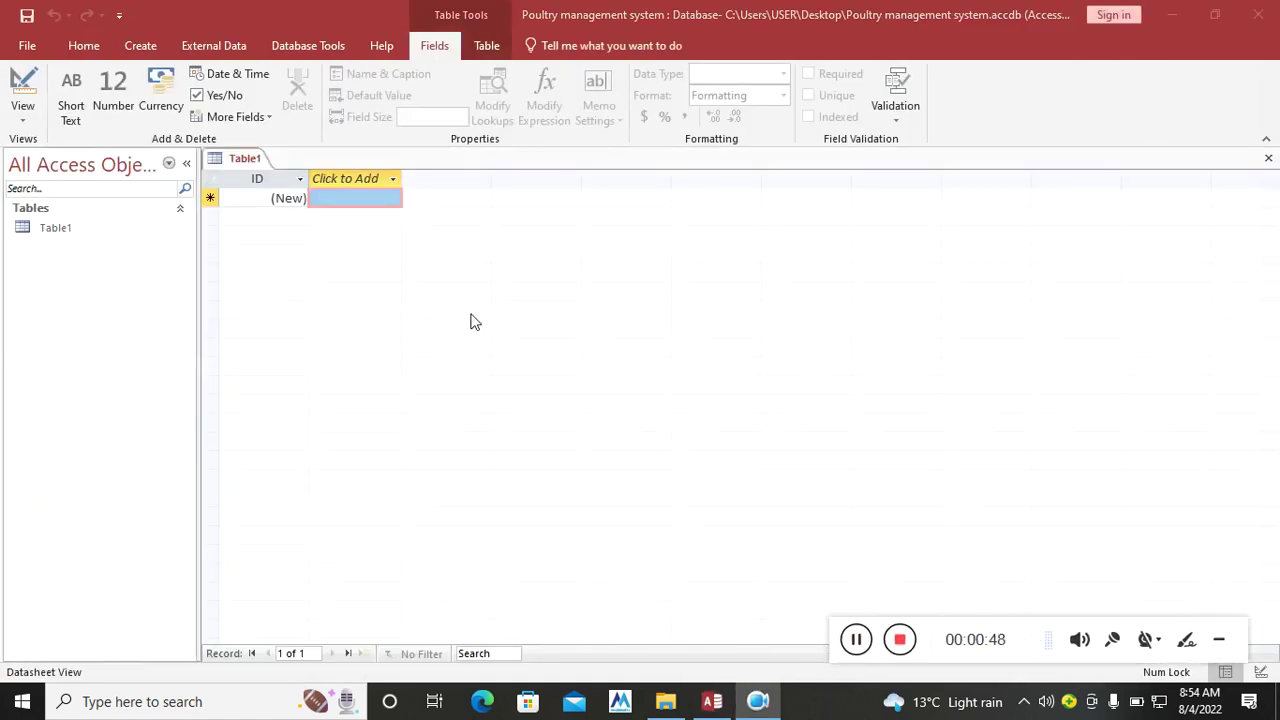
Step: Create a second table in Design view
{"action": "left_click", "coordinate": [139, 46]}
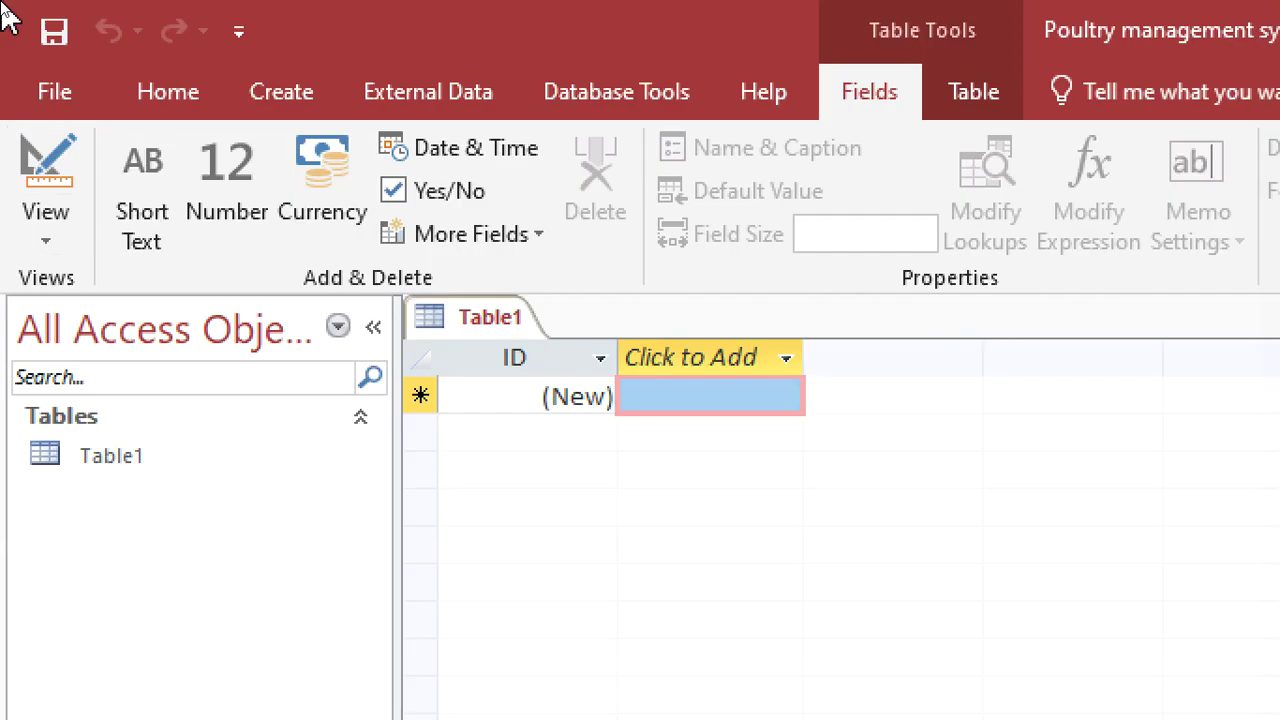
{"action": "left_click", "coordinate": [305, 97]}
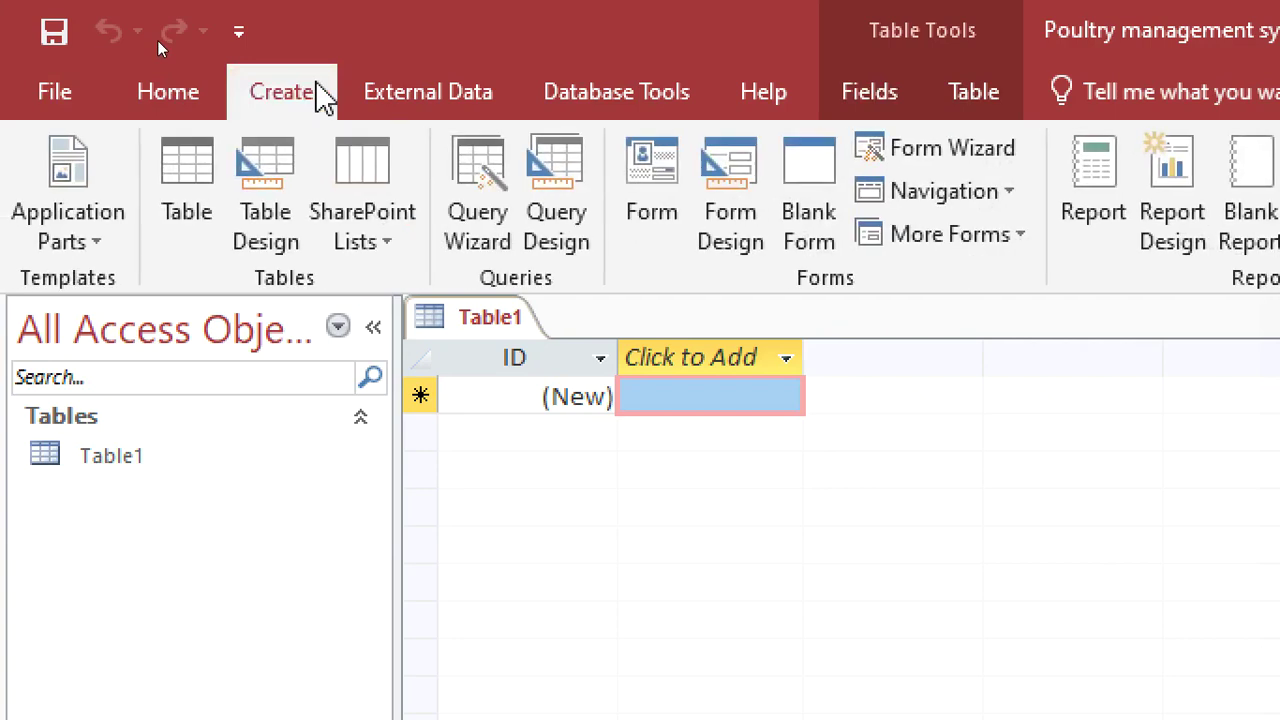
{"action": "left_click", "coordinate": [266, 228]}
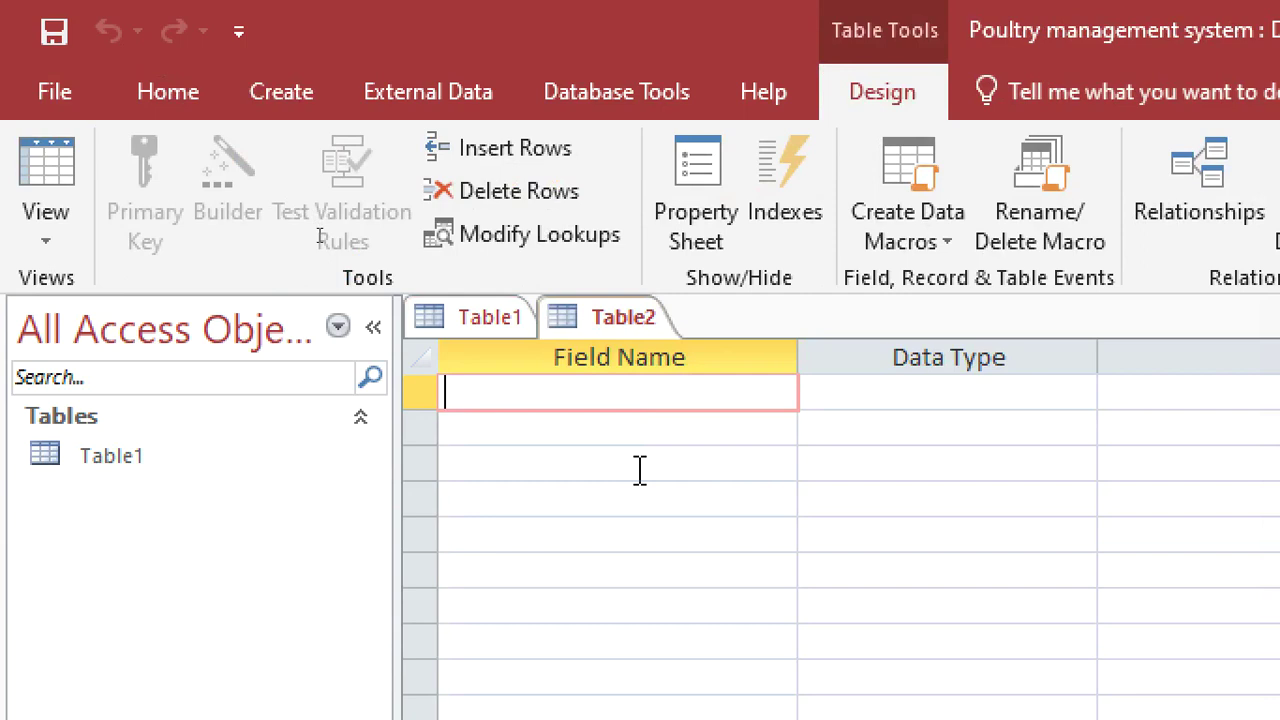
Step: Add a Pcode field with the AutoNumber data type and make it the table's primary key
{"action": "type", "text": "Pcode"}
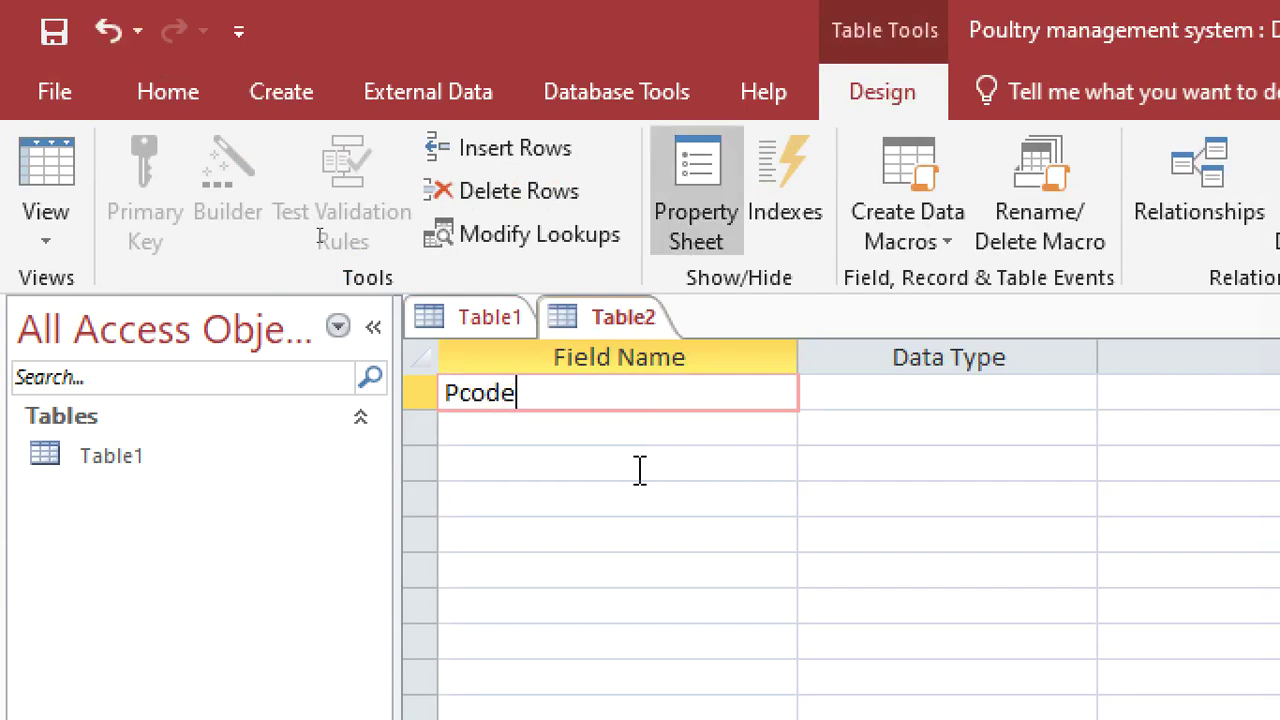
{"action": "left_click", "coordinate": [900, 390]}
{"action": "type", "text": "autoNumber"}
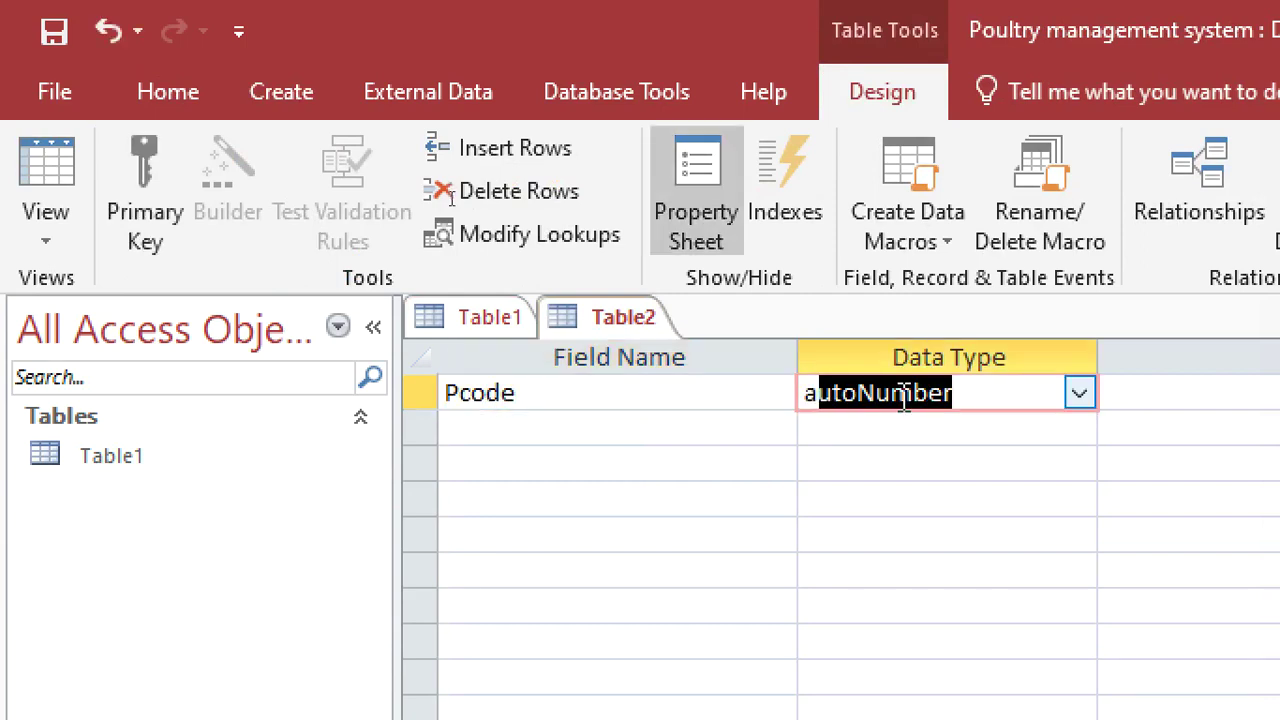
{"action": "right_click", "coordinate": [903, 400]}
{"action": "left_click", "coordinate": [960, 420]}
Step: Add the fields Type, age and Shed below Pcode, keeping the Short Text data type
{"action": "left_click", "coordinate": [518, 425]}
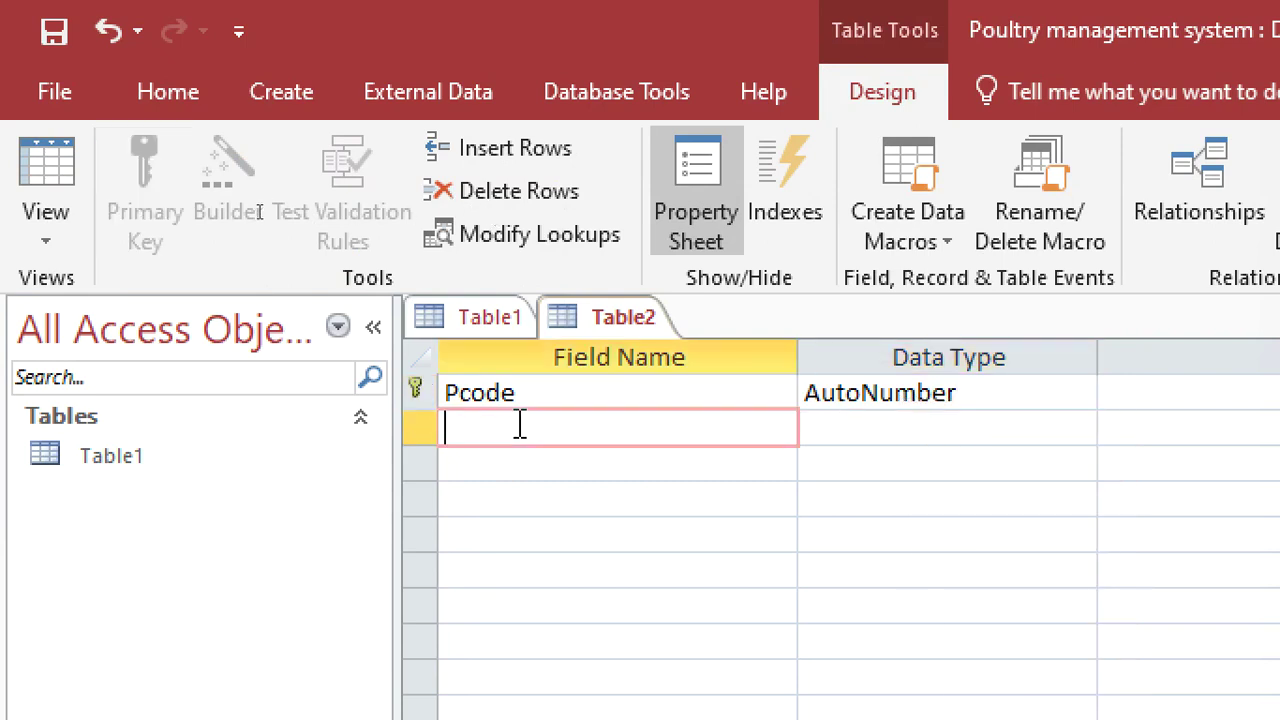
{"action": "type", "text": "Type"}
{"action": "key", "text": "Down"}
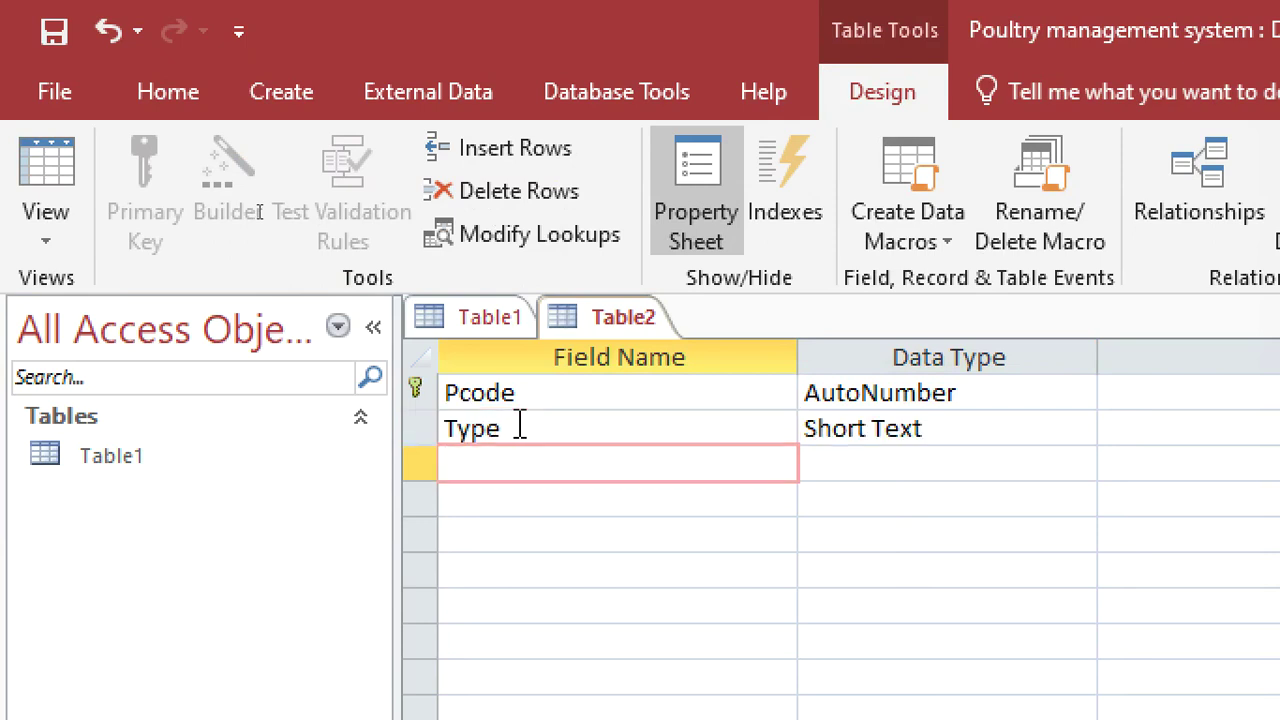
{"action": "type", "text": "age"}
{"action": "key", "text": "Down"}
{"action": "type", "text": "Shed"}
{"action": "key", "text": "Down"}
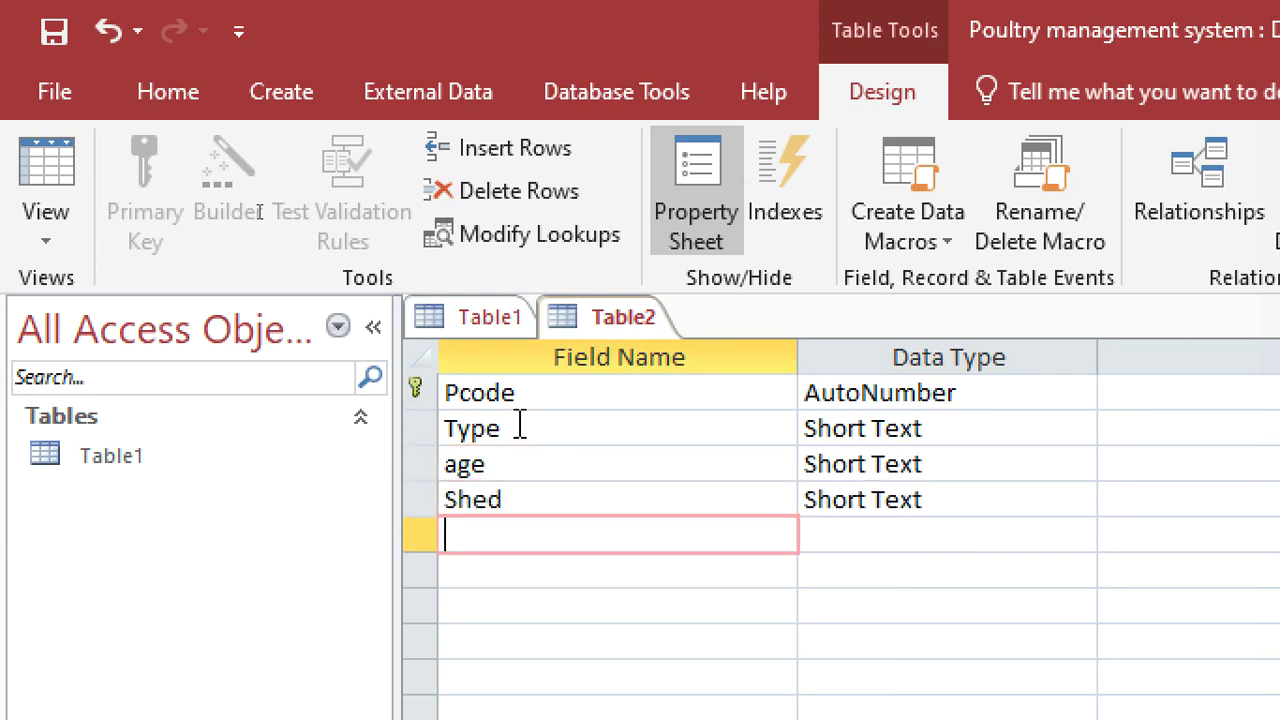
Step: Add the Short Text fields BuyingPrice, NoQty and TotalBP below Shed
{"action": "type", "text": "Buying"}
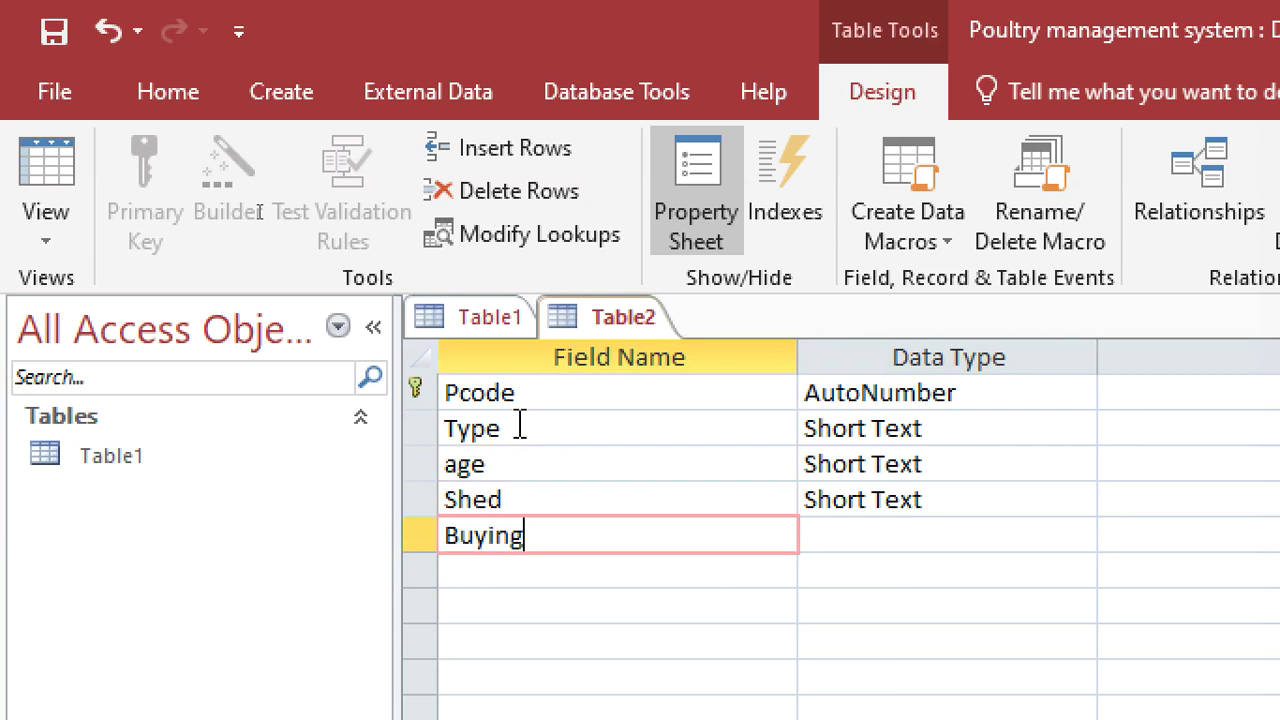
{"action": "type", "text": "Price"}
{"action": "key", "text": "Down"}
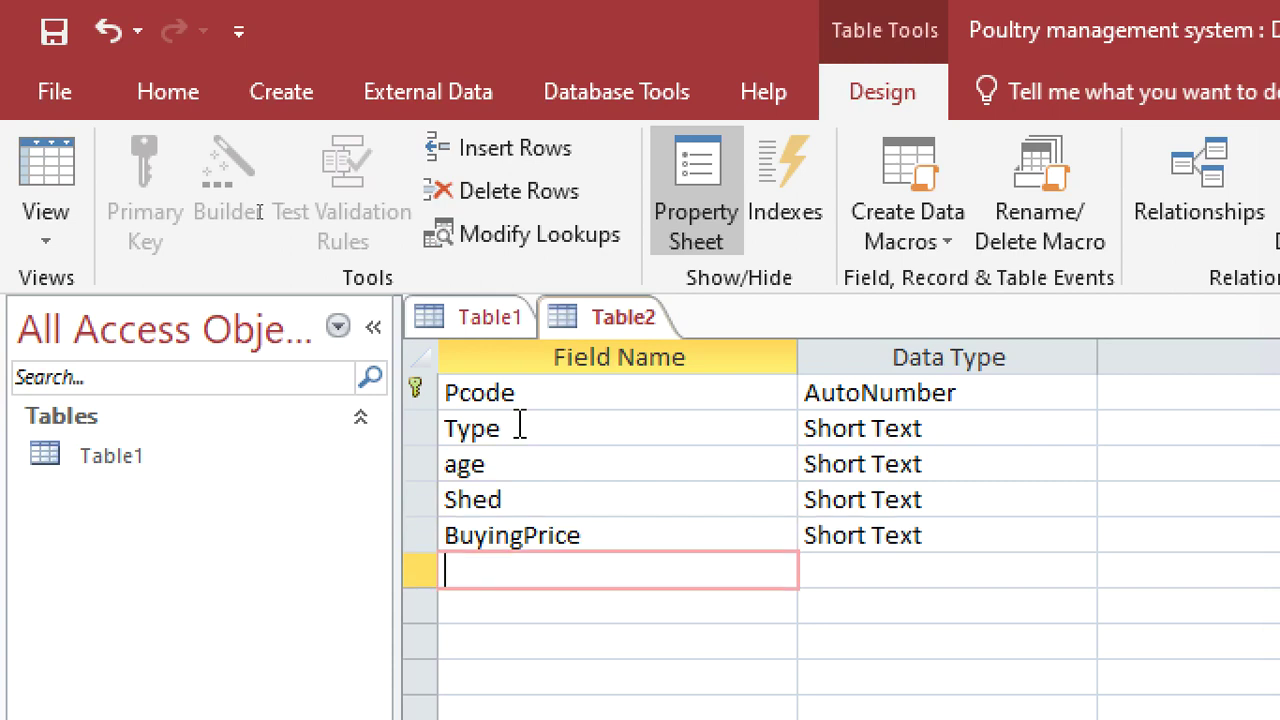
{"action": "type", "text": "NoQty"}
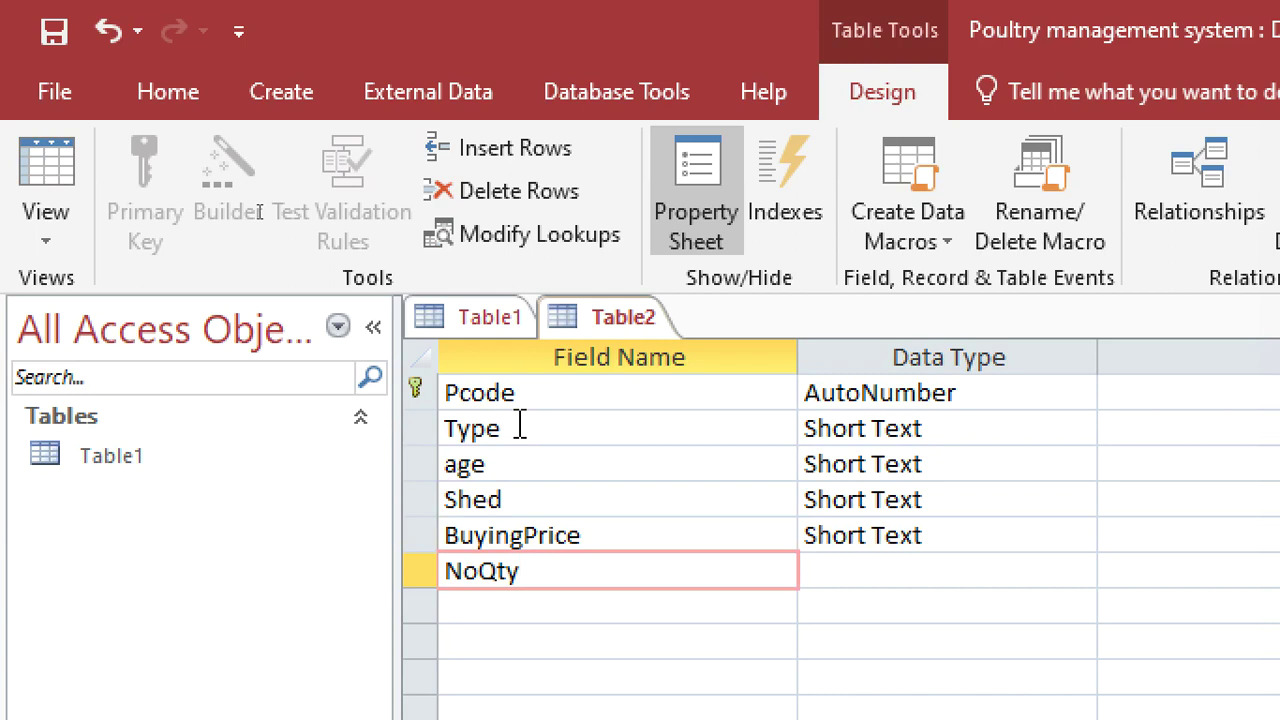
{"action": "key", "text": "Down"}
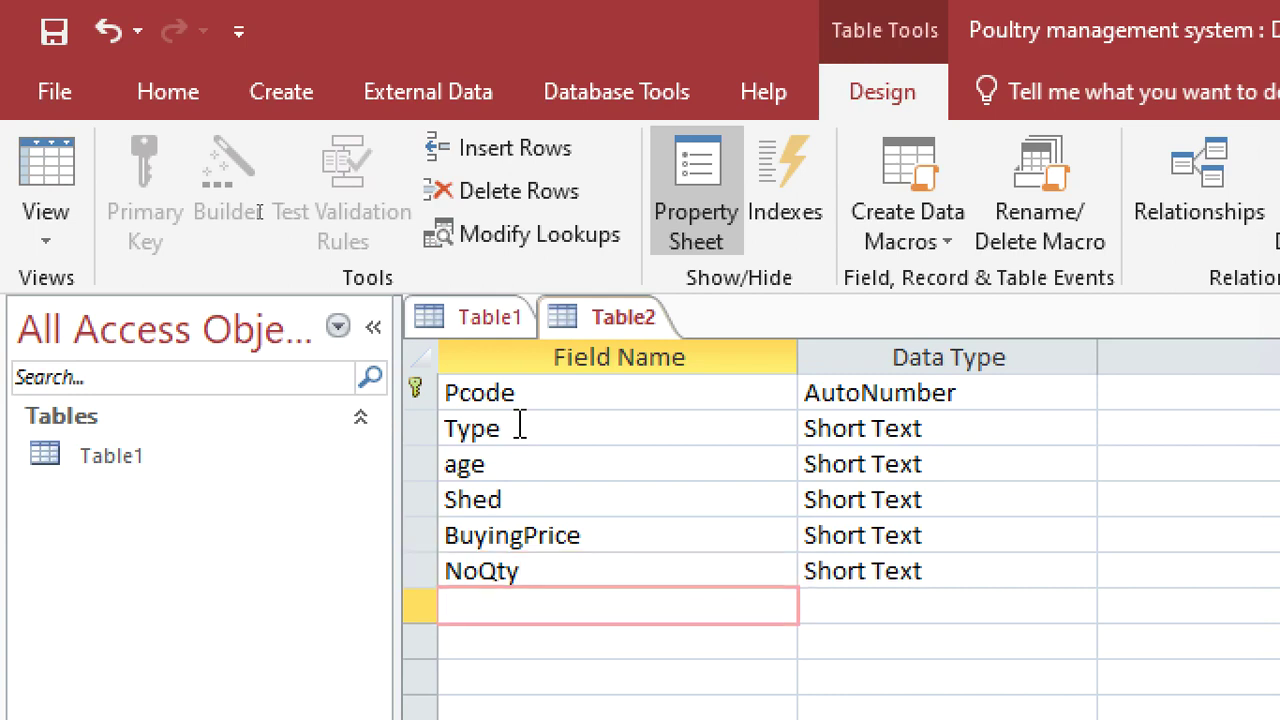
{"action": "type", "text": "TotalBP"}
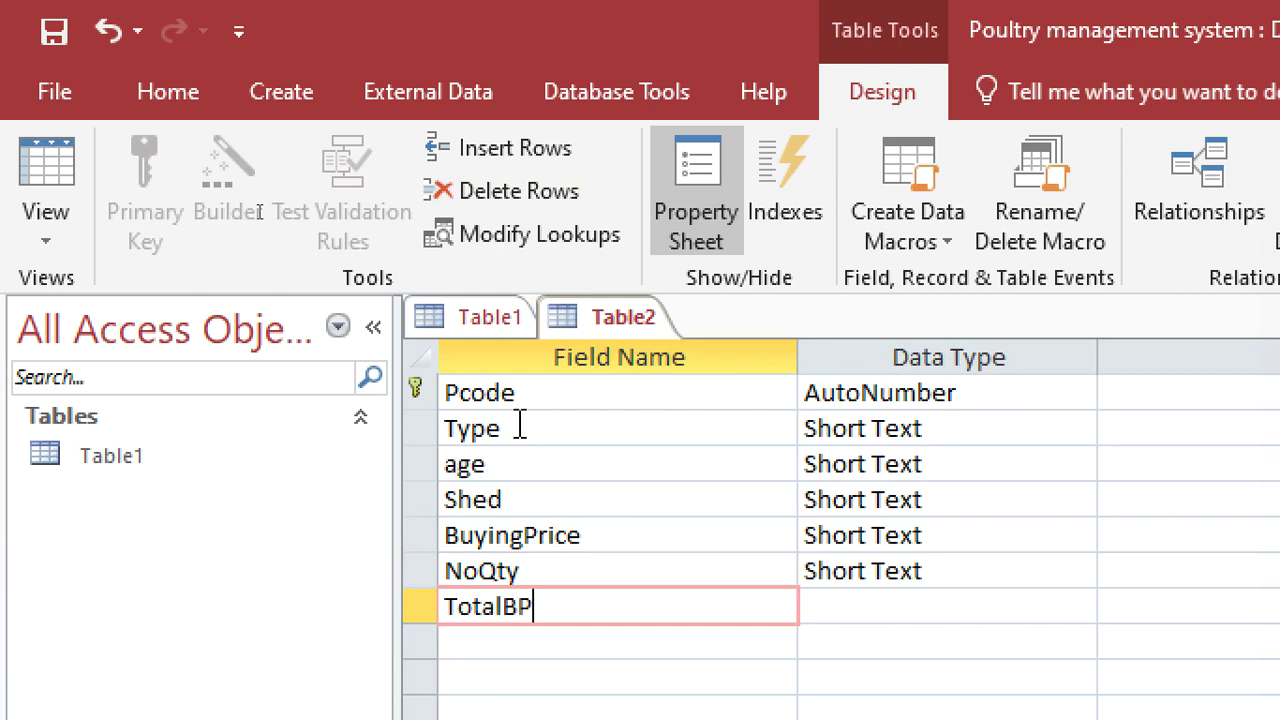
{"action": "key", "text": "Down"}
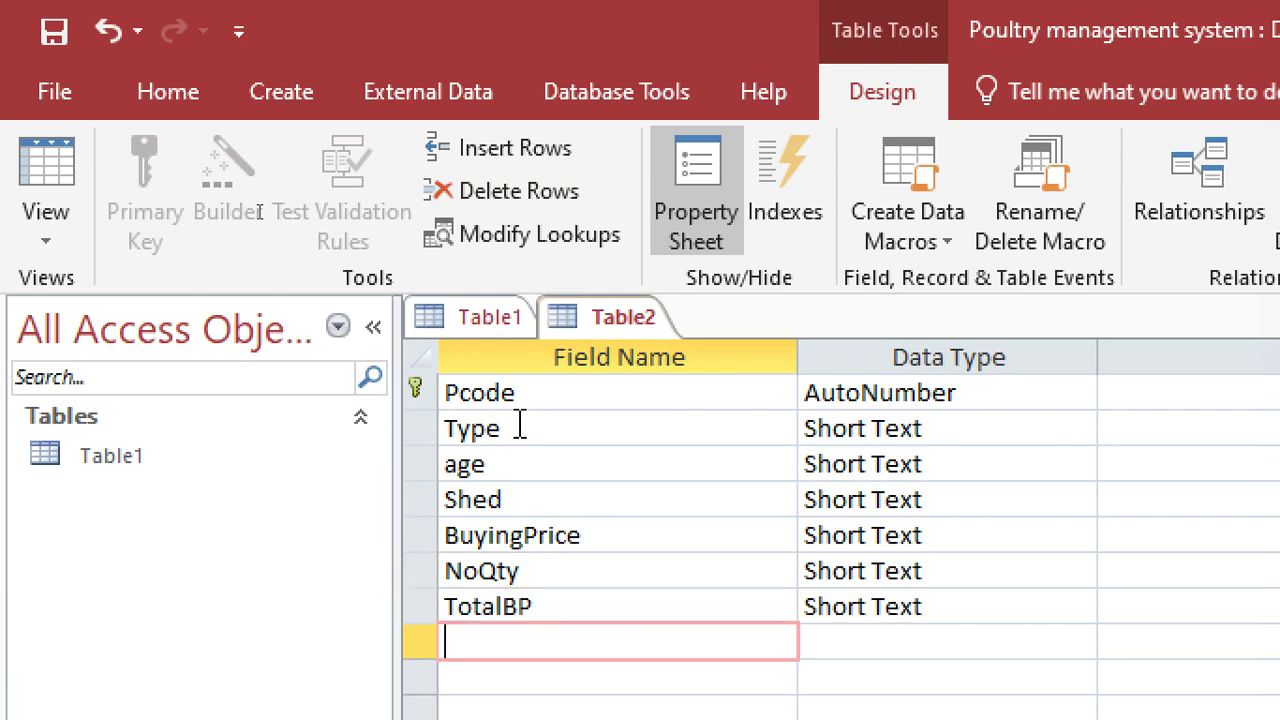
Step: Add the Short Text fields NoDied and CauseOfDeath below TotalBP
{"action": "type", "text": "B"}
{"action": "key", "text": "BackSpace"}
{"action": "type", "text": "NoDied"}
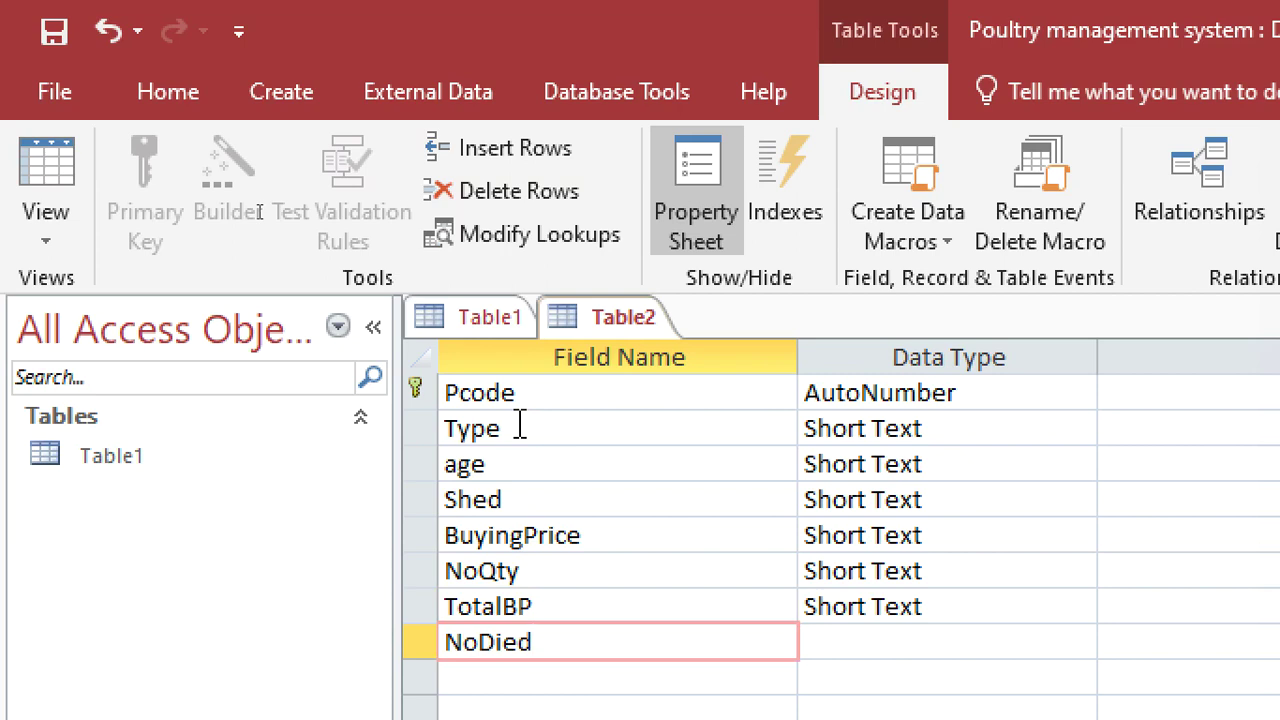
{"action": "key", "text": "Down"}
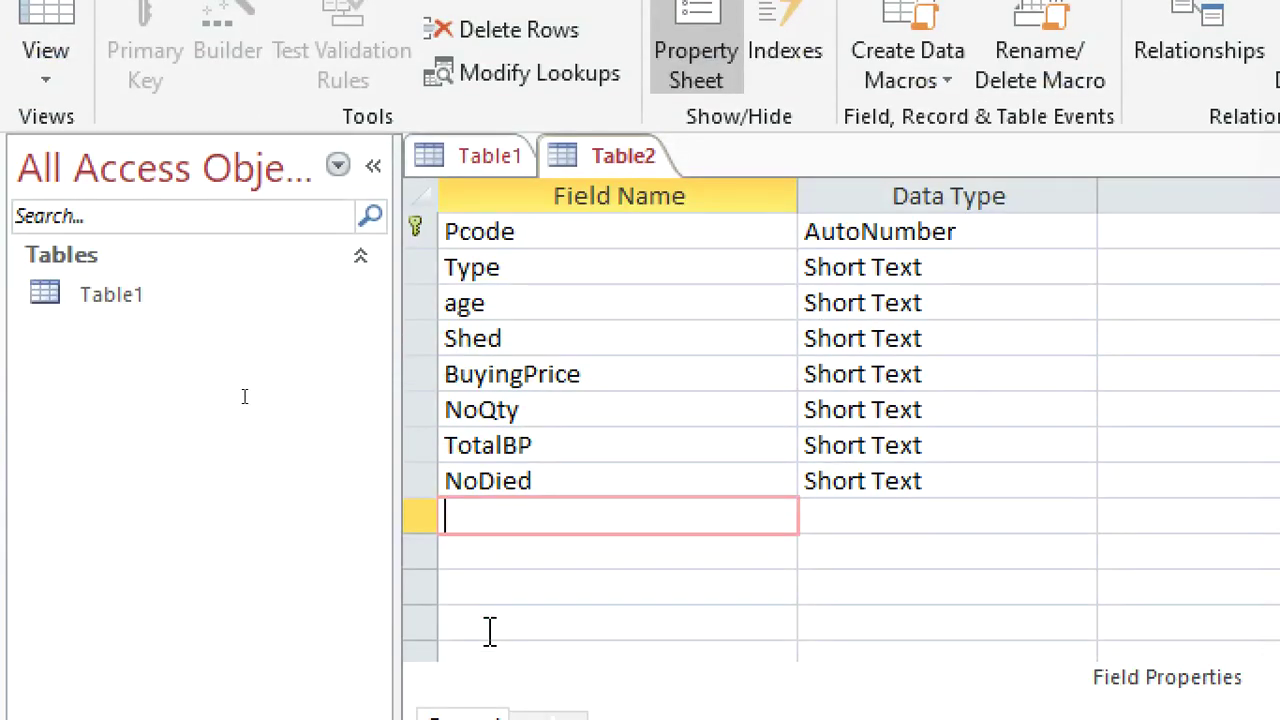
{"action": "type", "text": "Cause"}
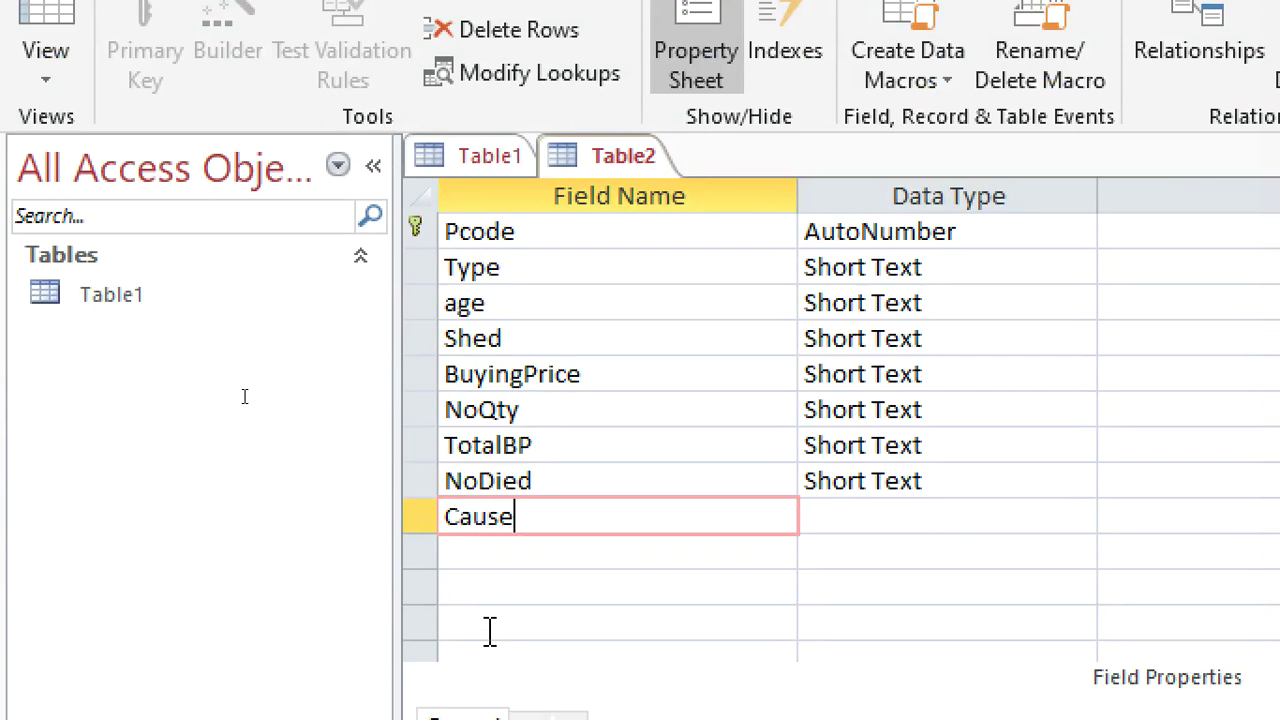
{"action": "type", "text": "OfDeath"}
{"action": "key", "text": "Down"}
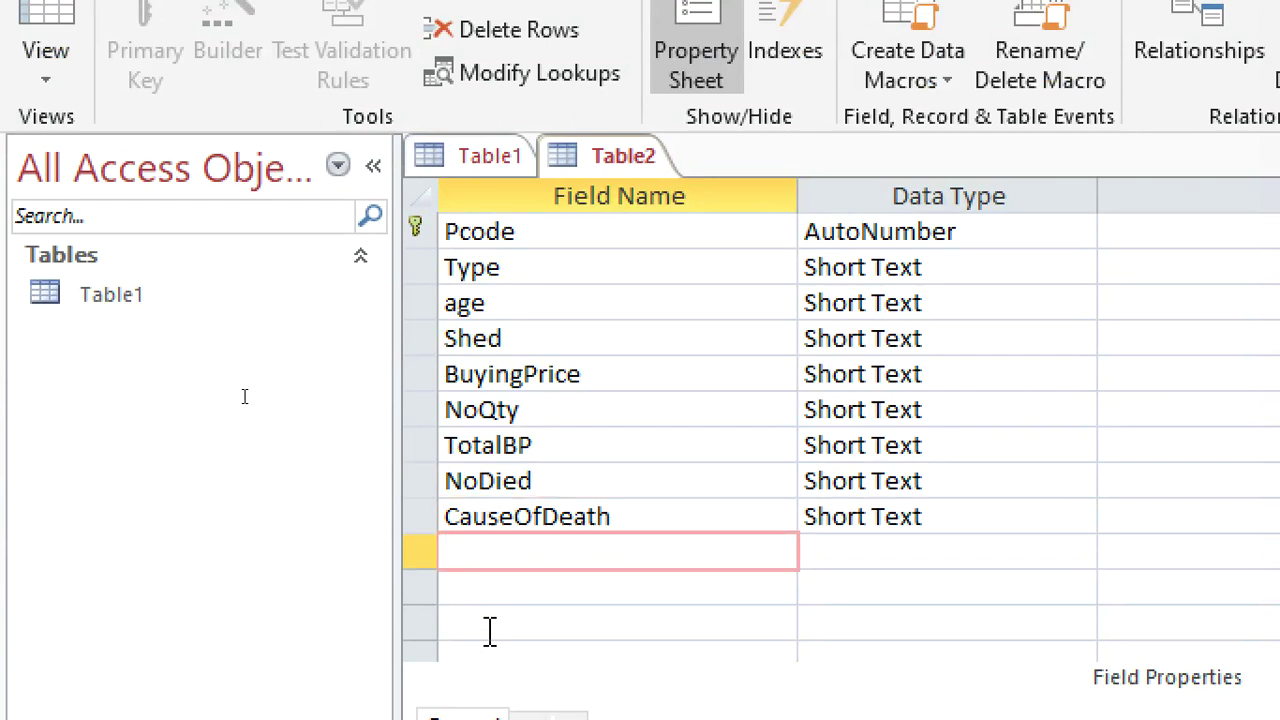
Step: Add the Short Text fields SellingPrice and NoQtySold below CauseOfDeath
{"action": "type", "text": "SellingPruce"}
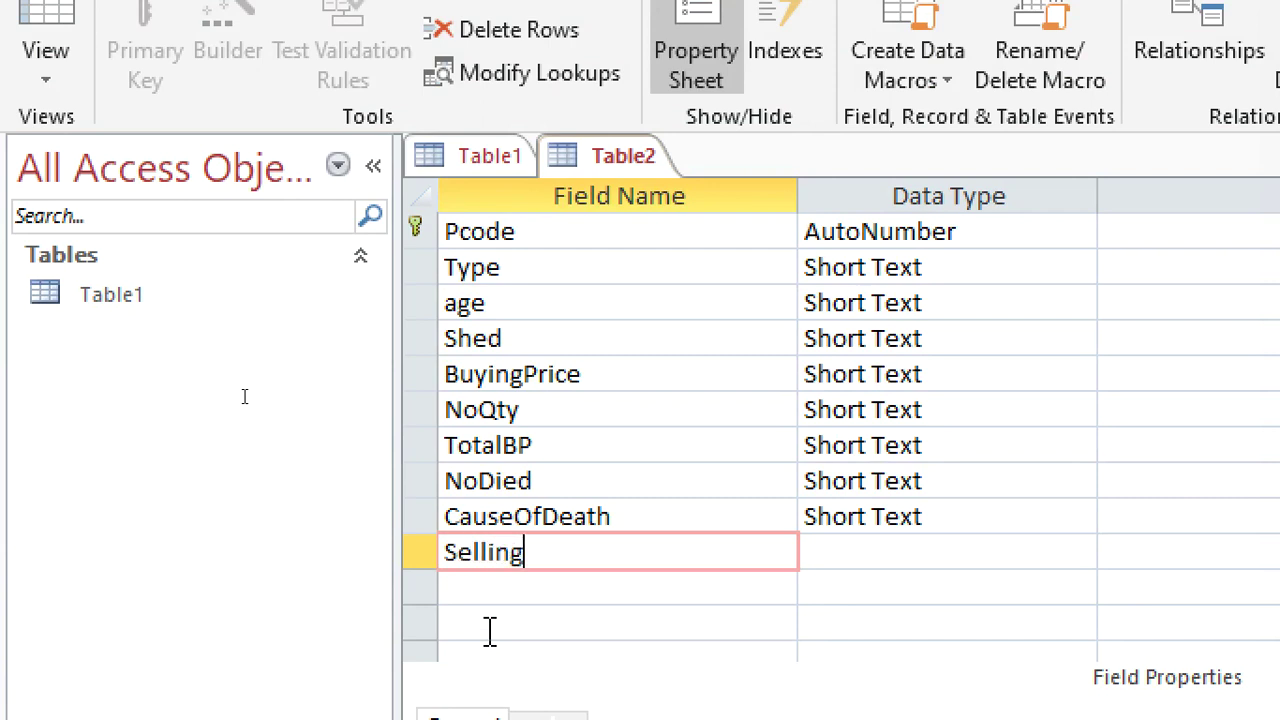
{"action": "key", "text": "BackSpace"}
{"action": "key", "text": "BackSpace"}
{"action": "key", "text": "BackSpace"}
{"action": "type", "text": "ice"}
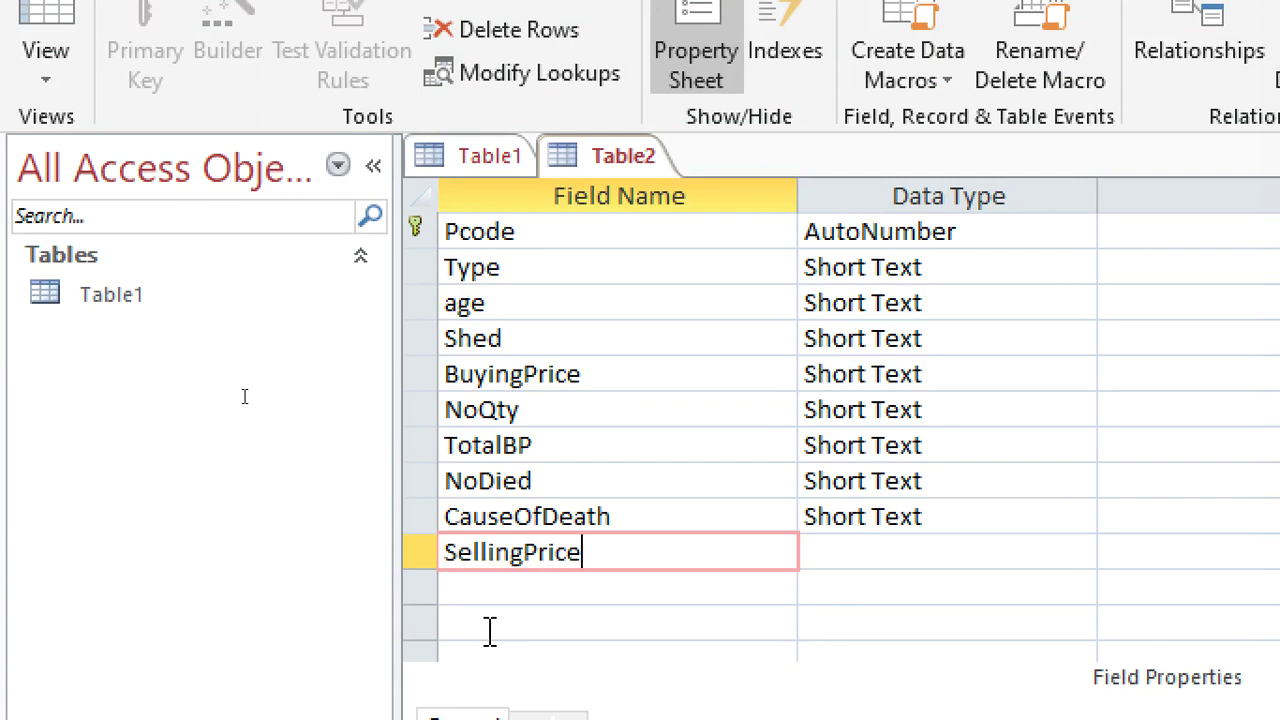
{"action": "key", "text": "Down"}
{"action": "type", "text": "N"}
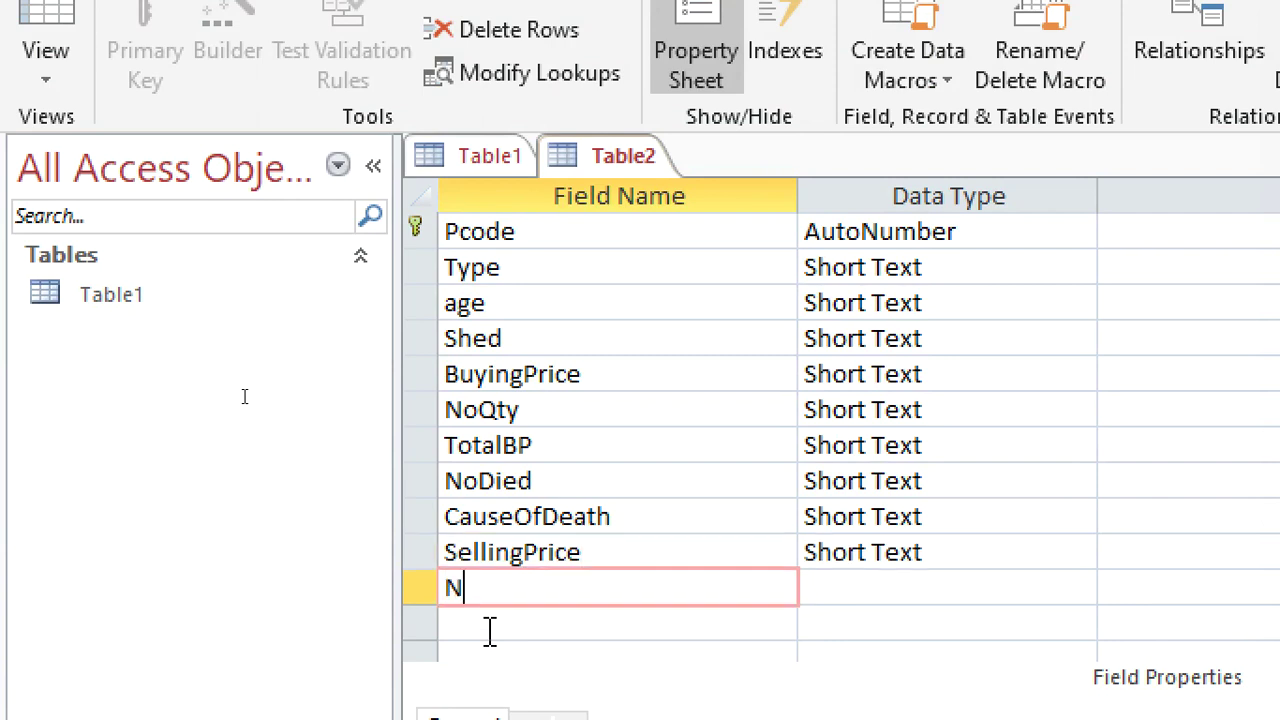
{"action": "type", "text": "oQty"}
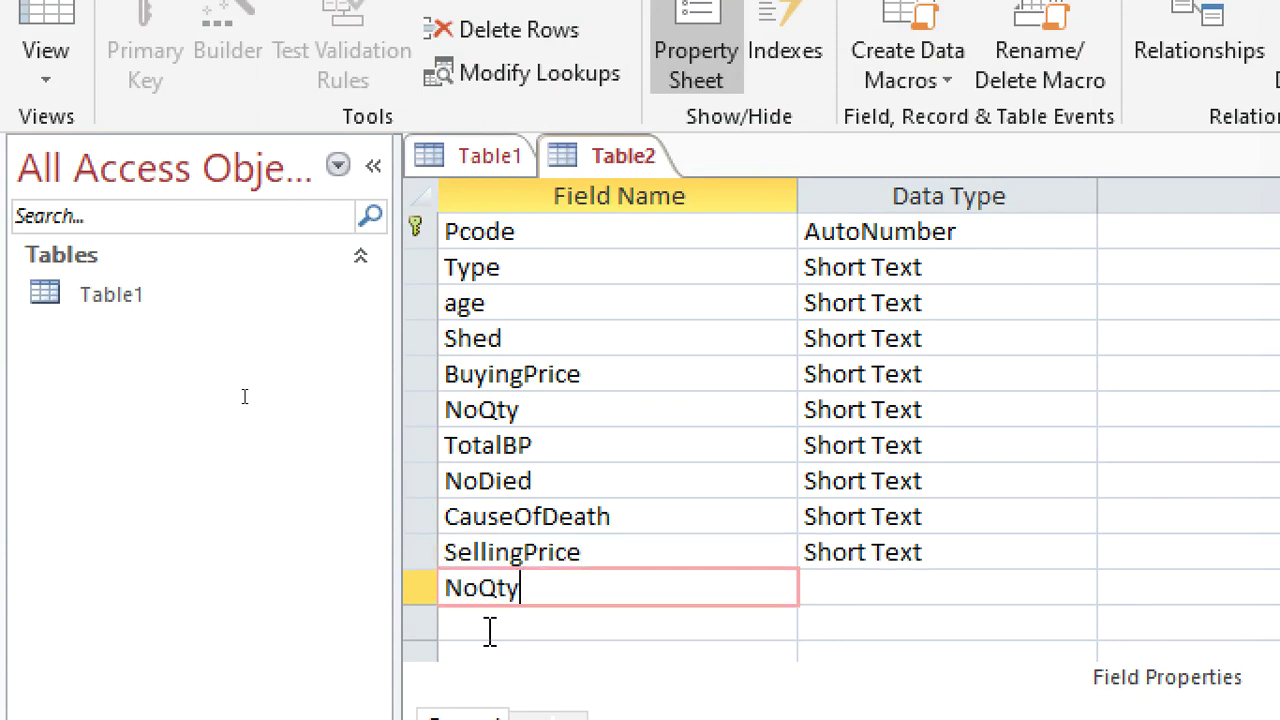
{"action": "type", "text": "Sold"}
{"action": "left_click", "coordinate": [489, 630]}
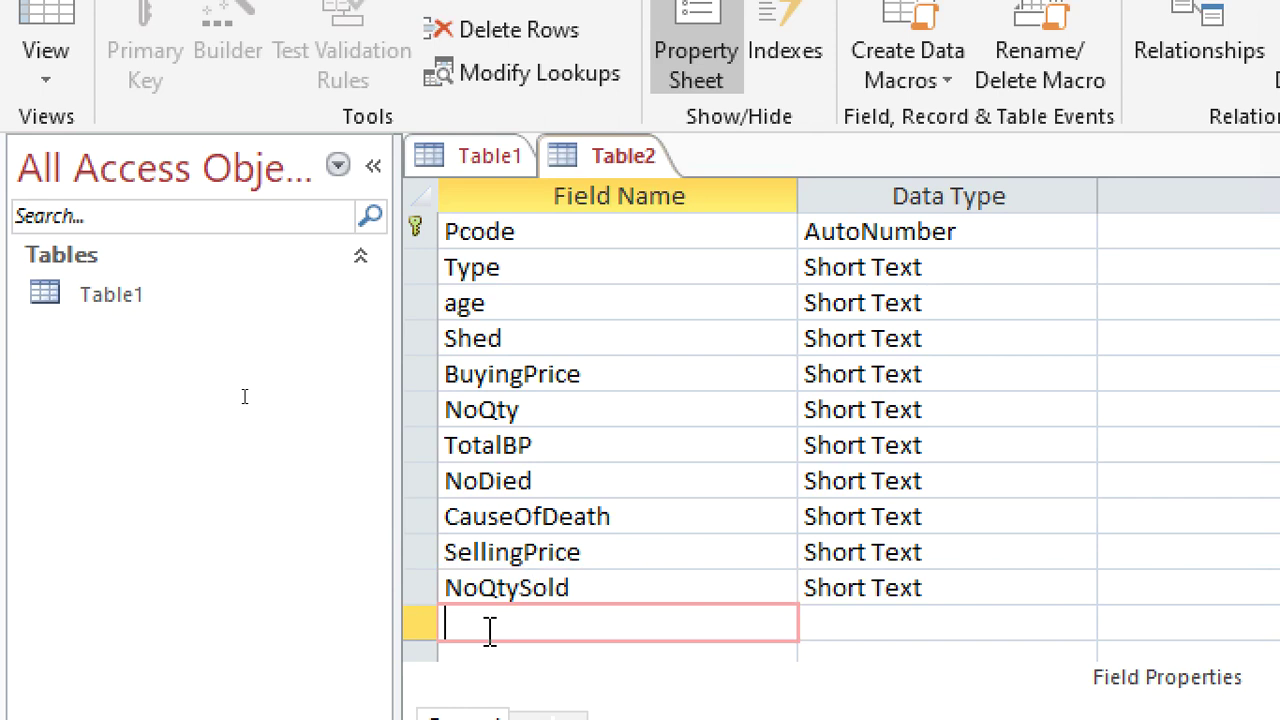
Step: Add a Short Text field named TotalSP below NoQtySold
{"action": "type", "text": "Total"}
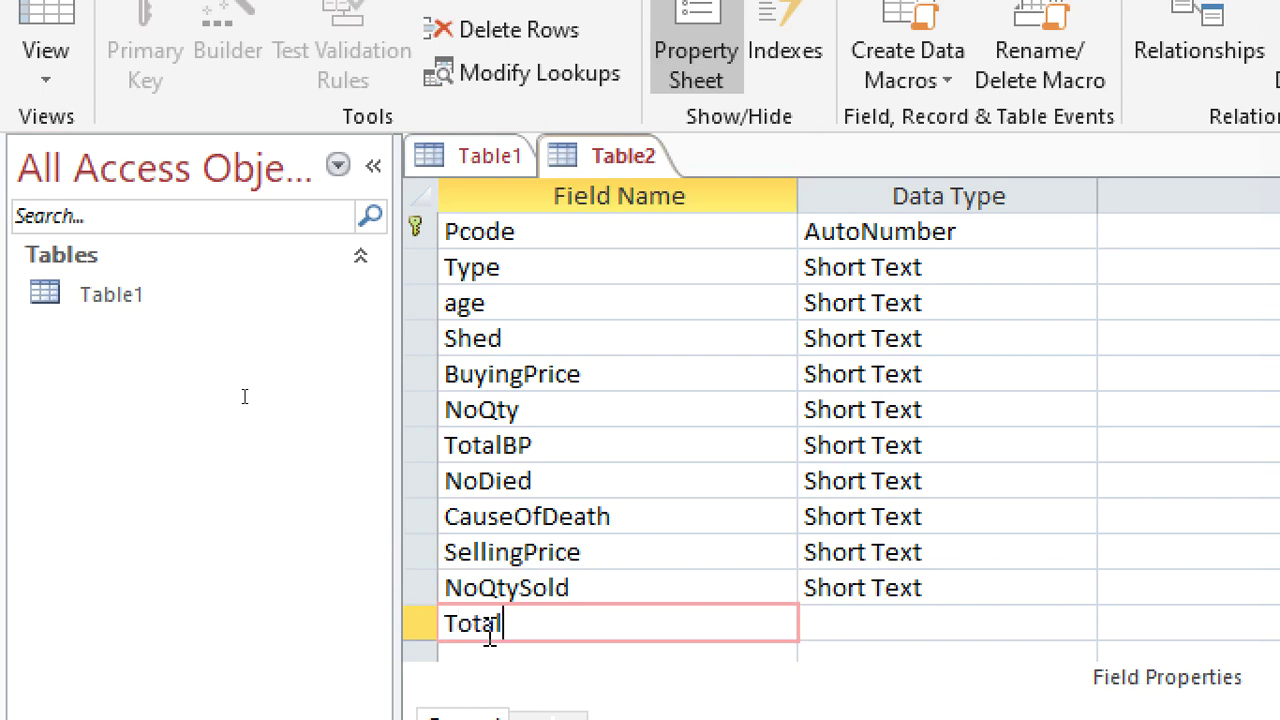
{"action": "type", "text": "Sepp"}
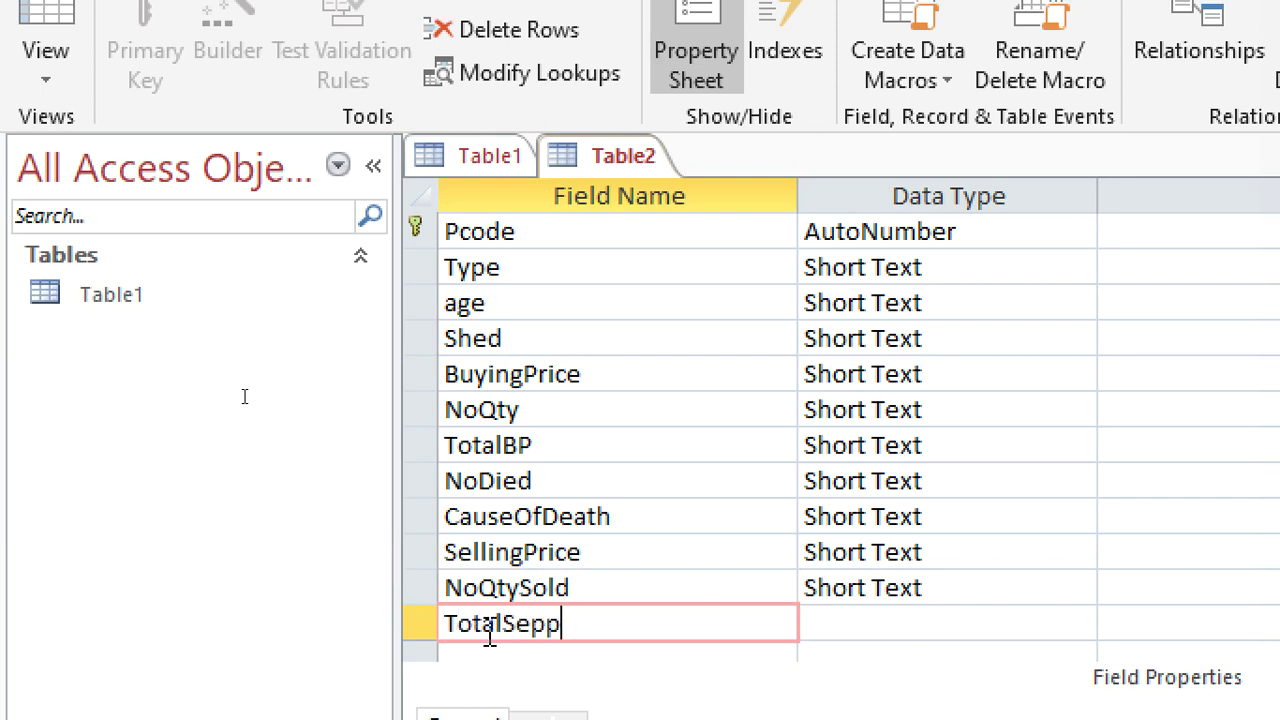
{"action": "key", "text": "BackSpace"}
{"action": "key", "text": "BackSpace"}
{"action": "type", "text": "l"}
{"action": "key", "text": "BackSpace"}
{"action": "key", "text": "BackSpace"}
{"action": "type", "text": "P"}
{"action": "key", "text": "Down"}
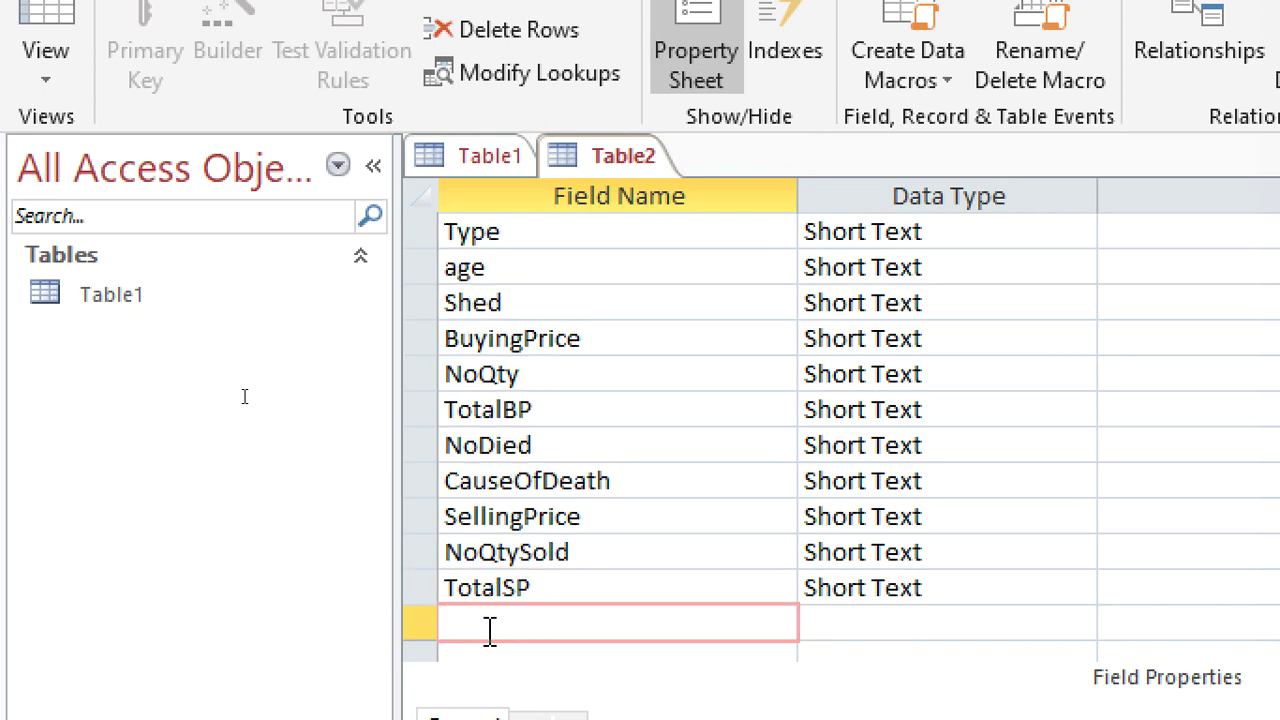
Step: Enter the field names EggLaid and EggSold in the rows below TotalSP
{"action": "type", "text": "EggsLaid"}
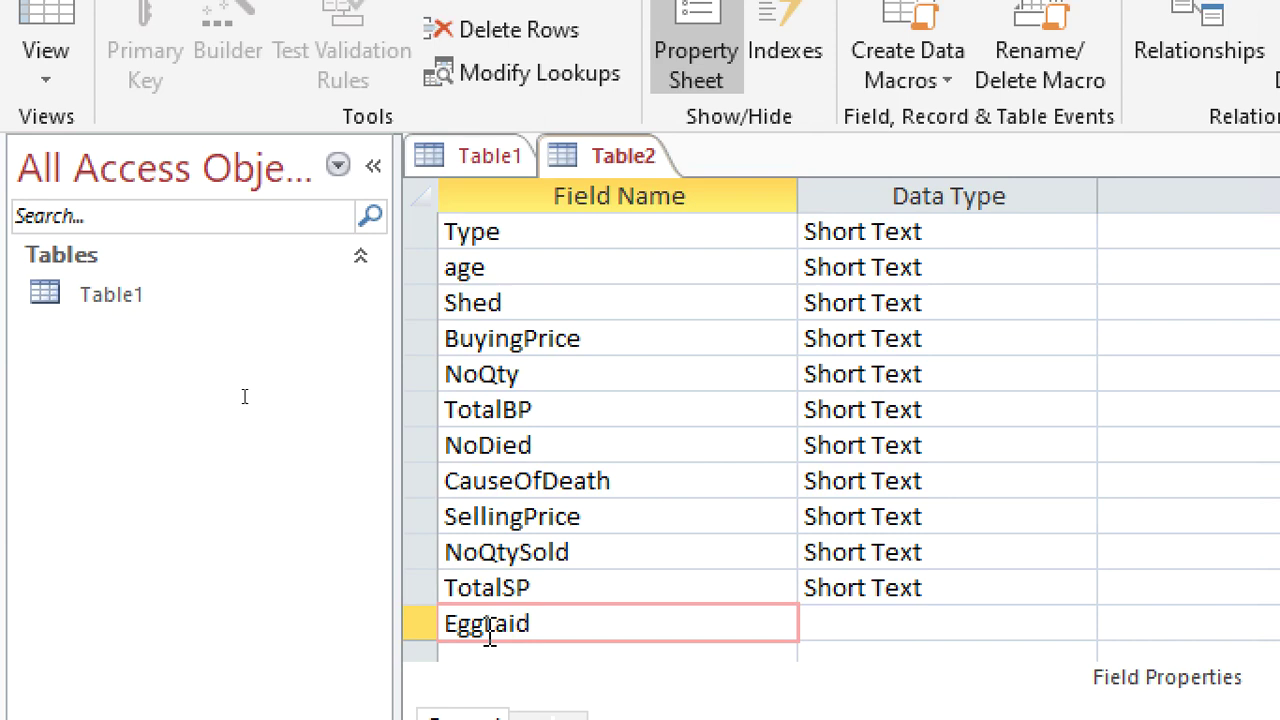
{"action": "key", "text": "Down"}
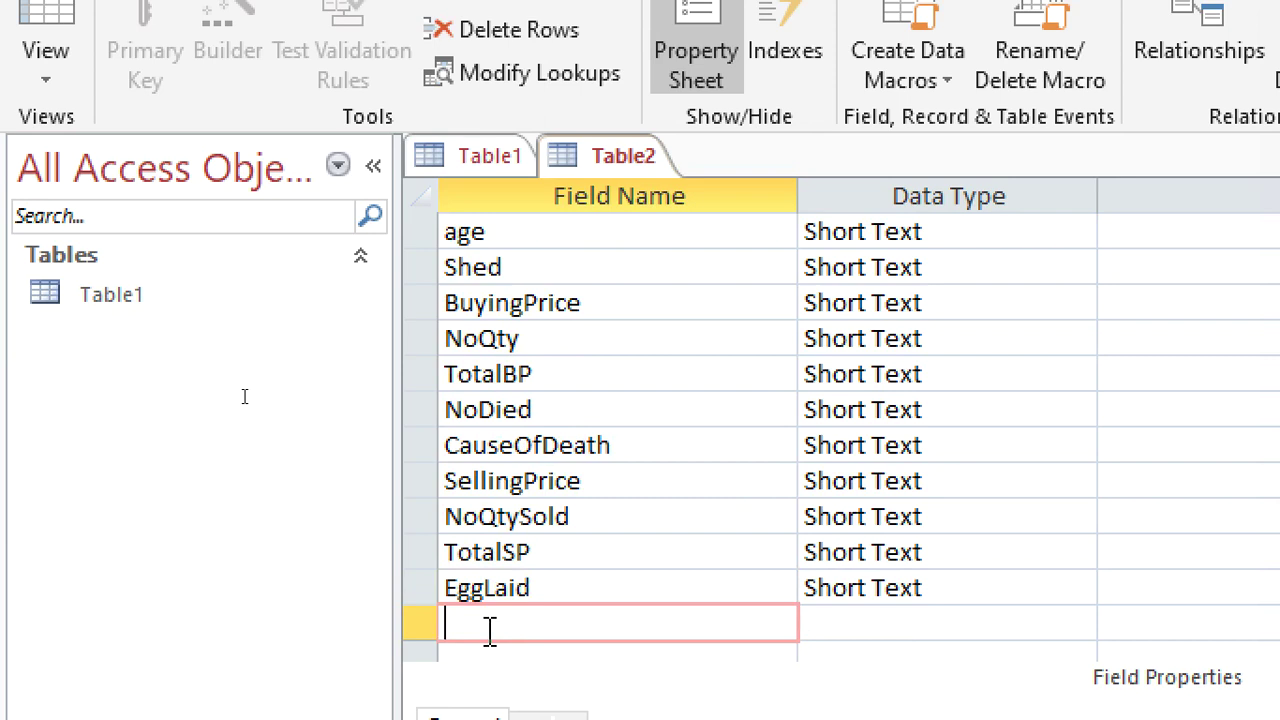
{"action": "type", "text": "EggSold"}
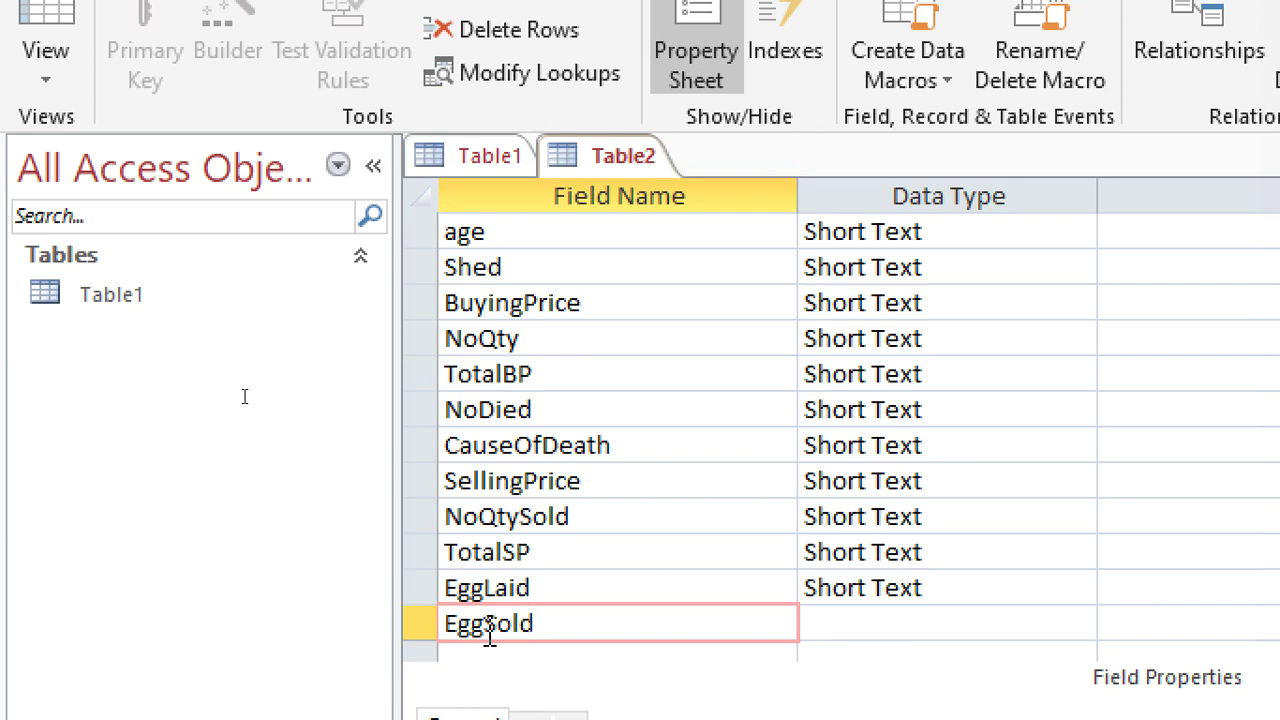
Step: Add a Short Text field named TotaEggsAmount in the row below EggSold
{"action": "key", "text": "Down"}
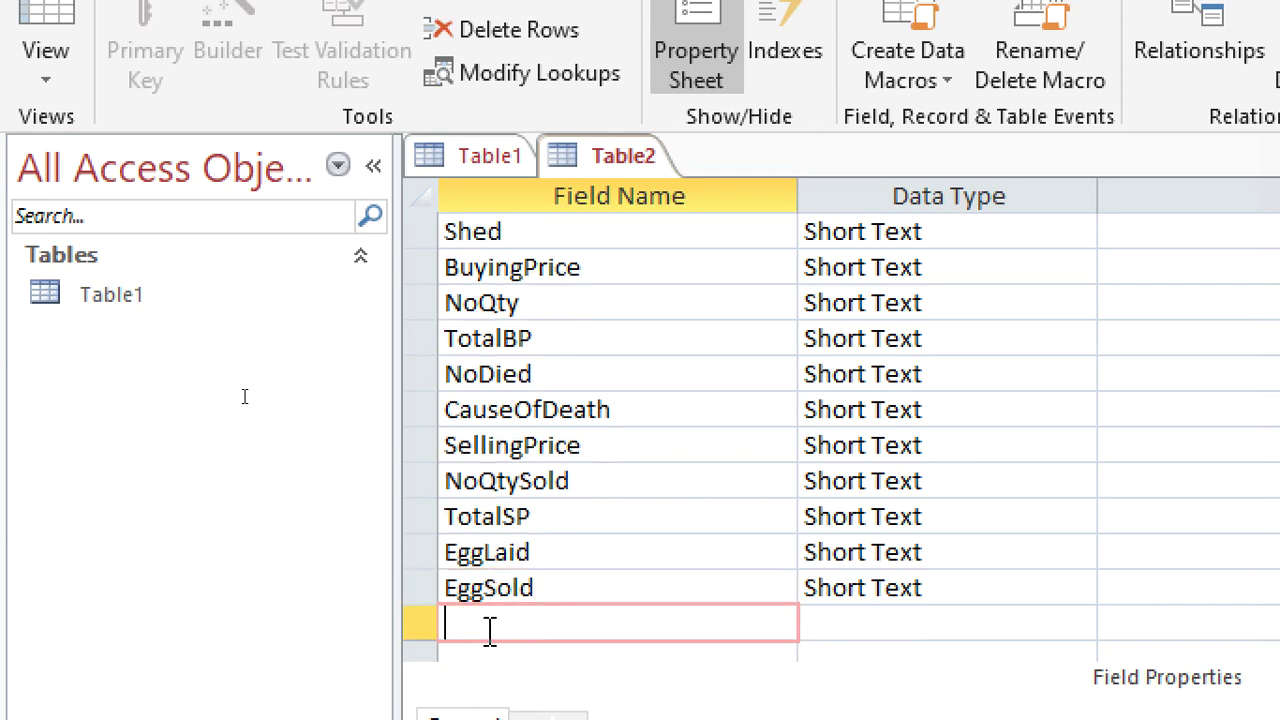
{"action": "type", "text": "TotalEgg"}
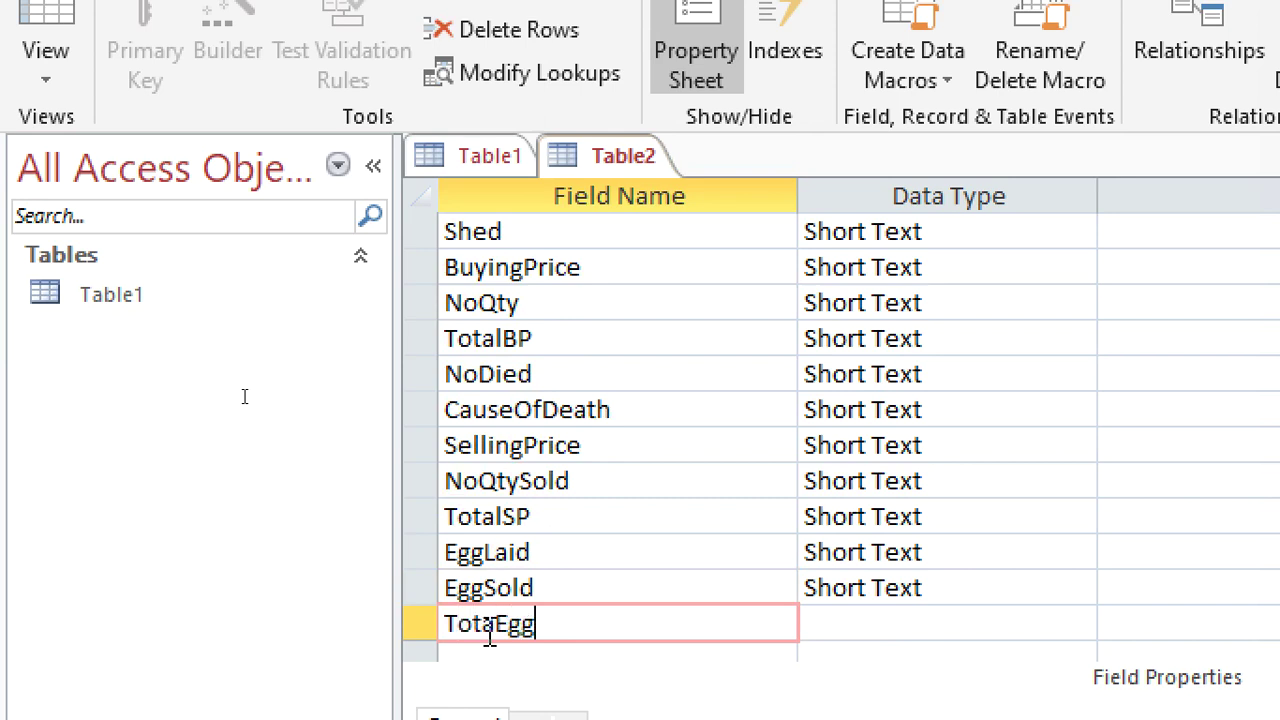
{"action": "type", "text": "sAmount"}
{"action": "key", "text": "Down"}
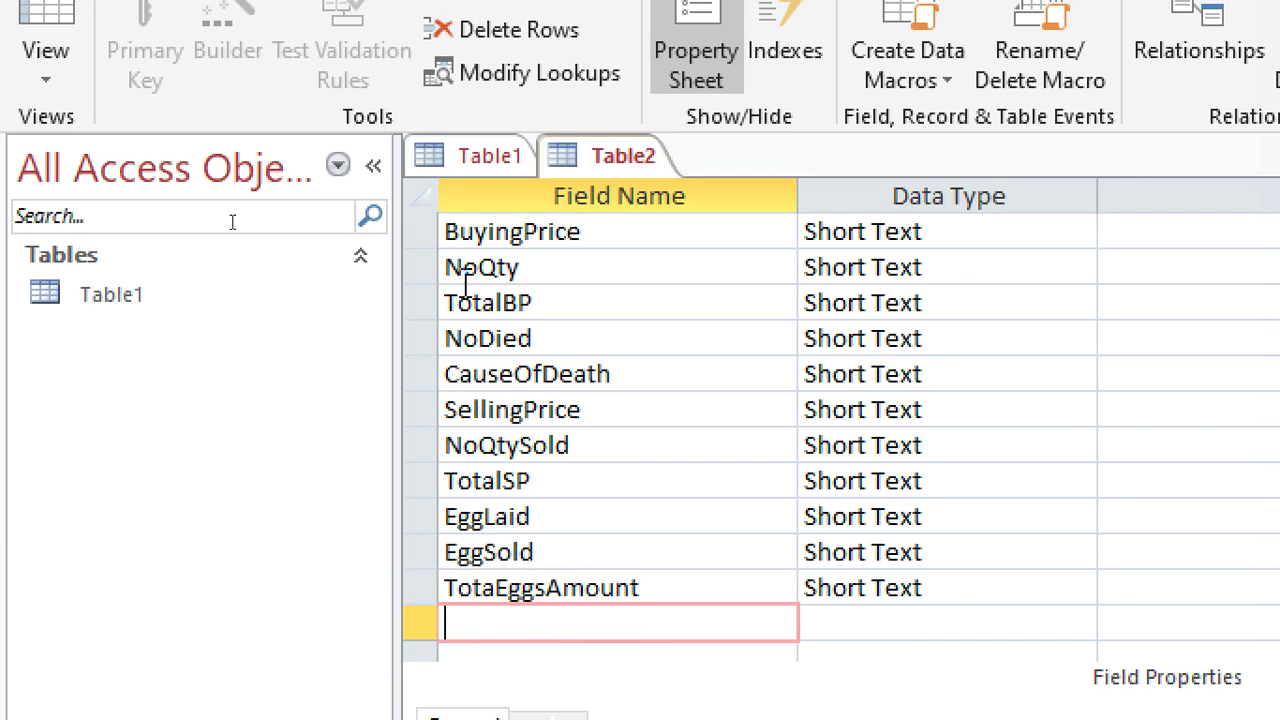
Step: Start the Lookup Wizard for the Type field, allow its file to open, and choose to supply the list values manually
{"action": "scroll", "coordinate": [617, 363], "scroll_direction": "up", "scroll_amount": 2}
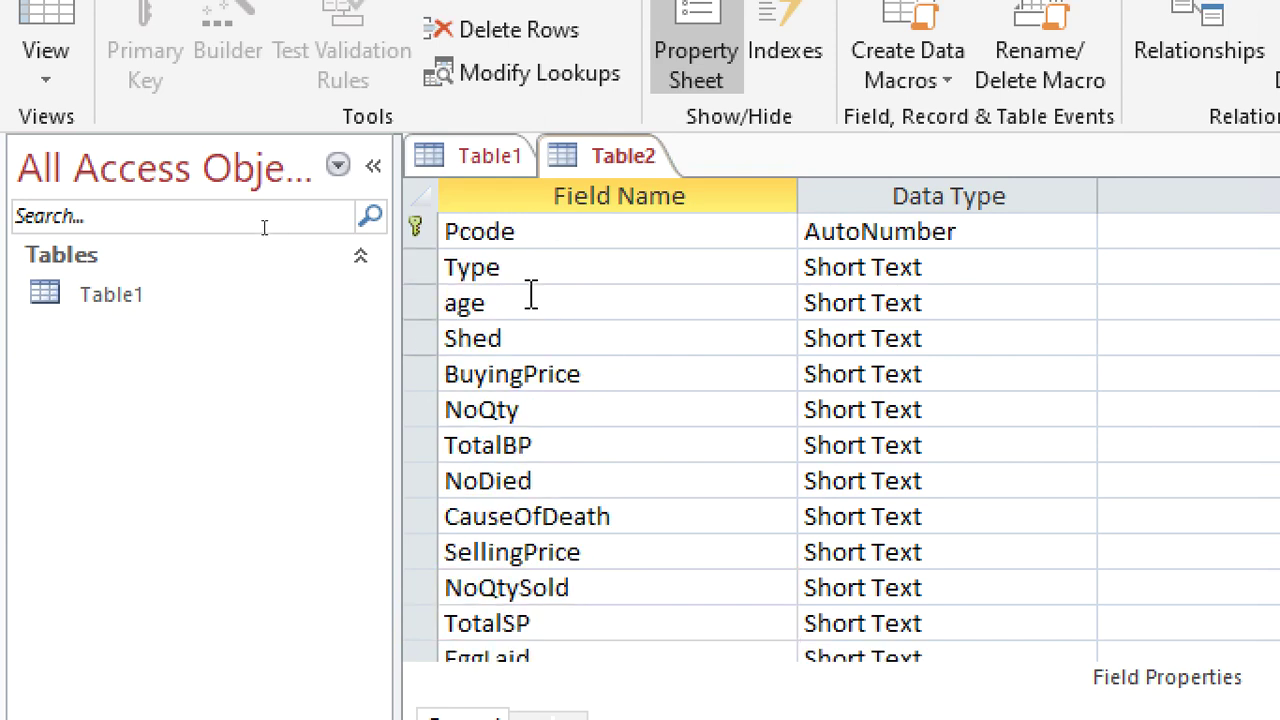
{"action": "left_click", "coordinate": [1030, 267]}
{"action": "left_click", "coordinate": [1079, 267]}
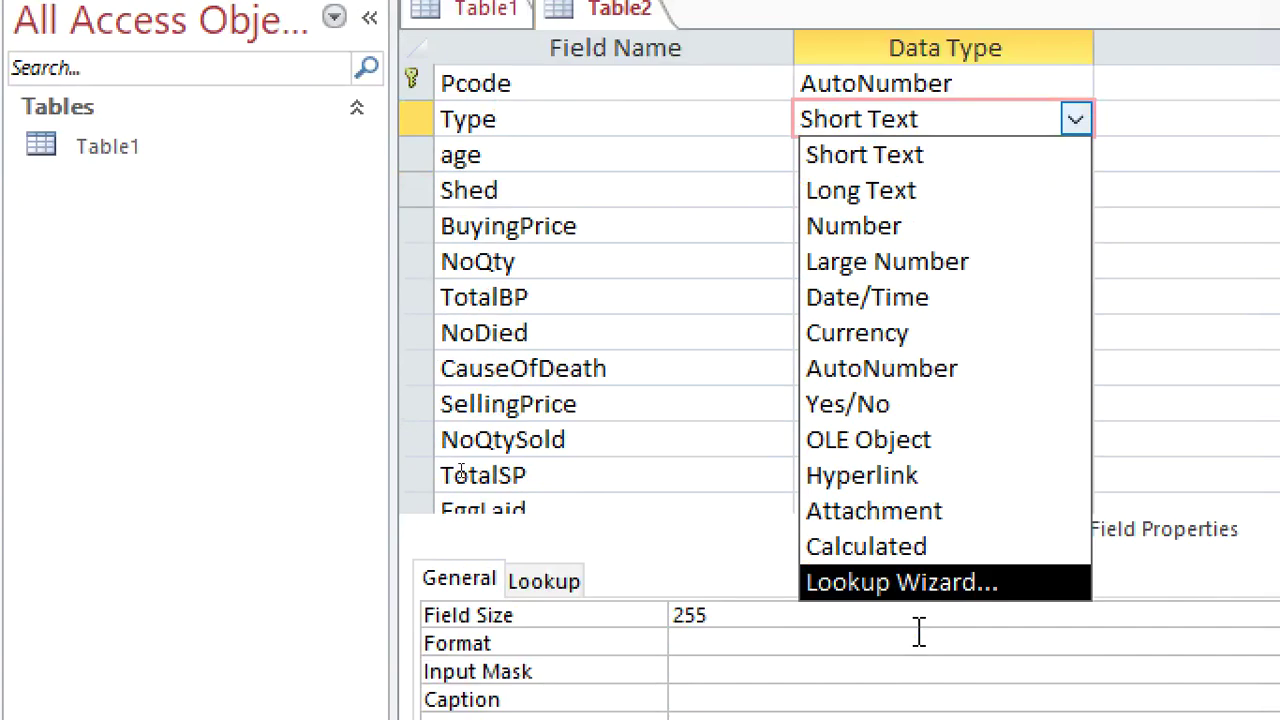
{"action": "left_click", "coordinate": [944, 716]}
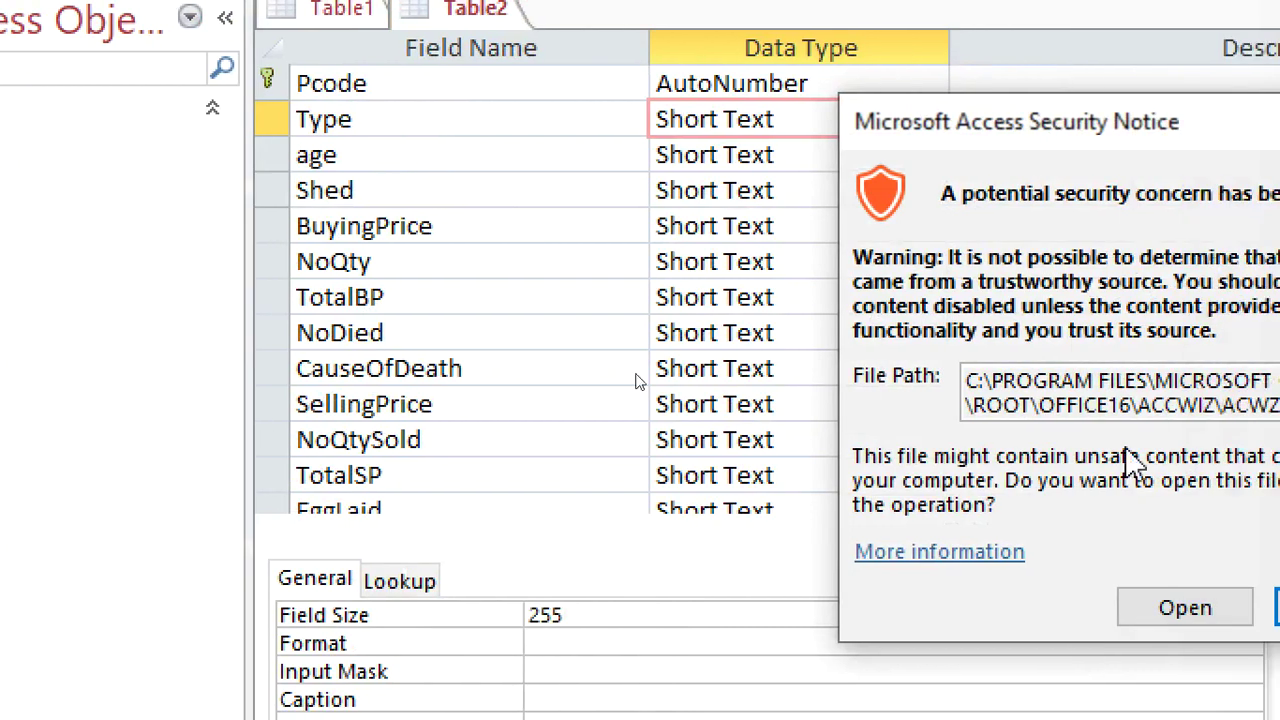
{"action": "left_click", "coordinate": [1240, 609]}
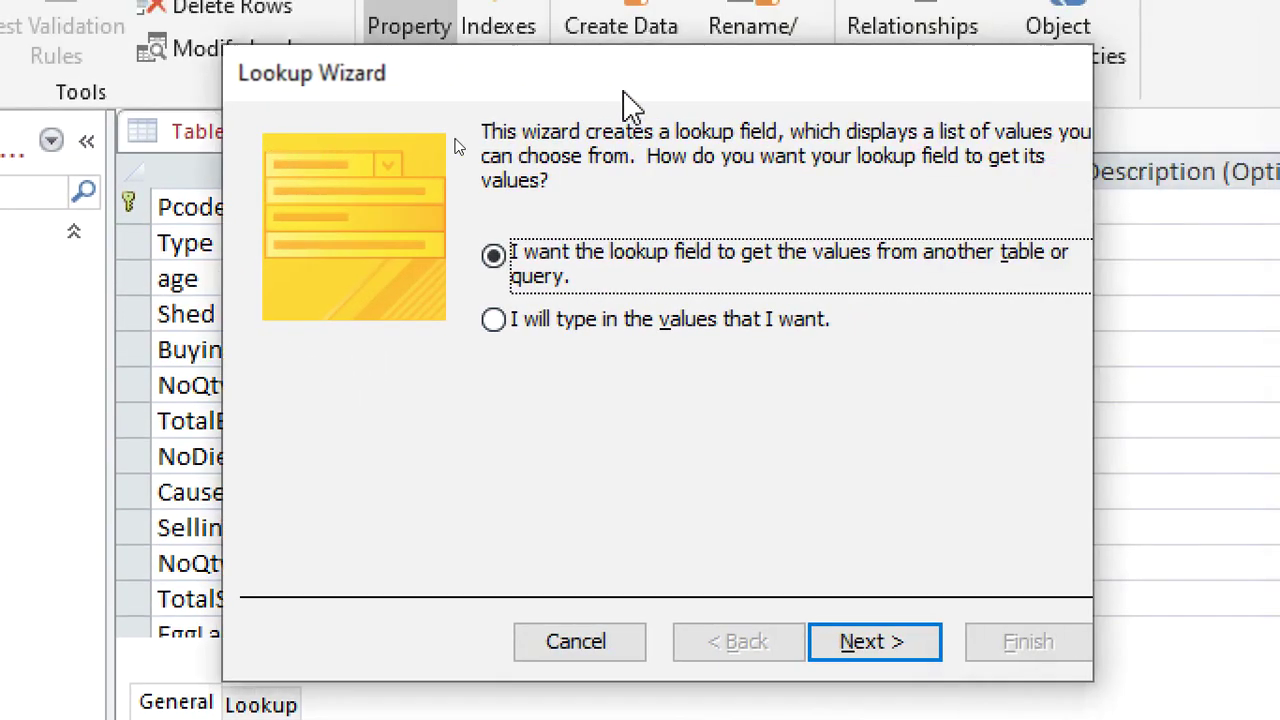
{"action": "left_click", "coordinate": [670, 323]}
{"action": "left_click", "coordinate": [869, 643]}
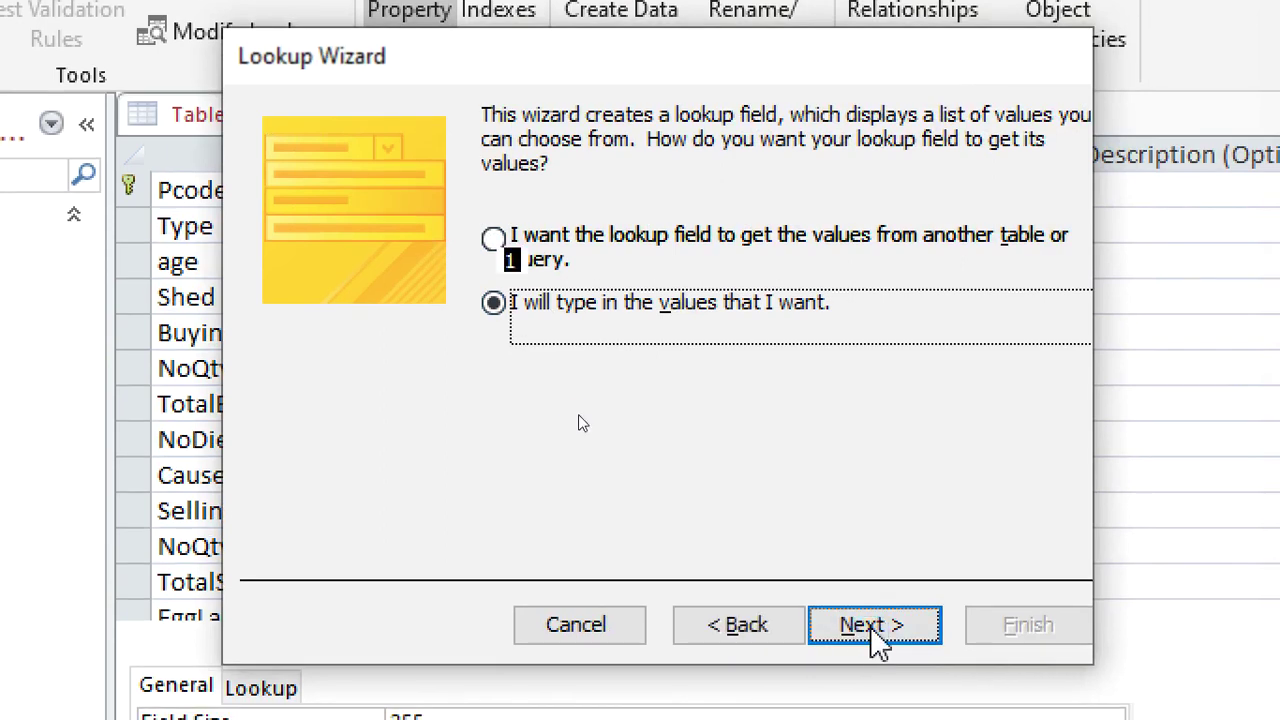
Step: Enter the lookup values Kienyenji, ImprovedKienyenji and Layers in a single column for the Type field and finish the wizard
{"action": "left_click", "coordinate": [392, 340]}
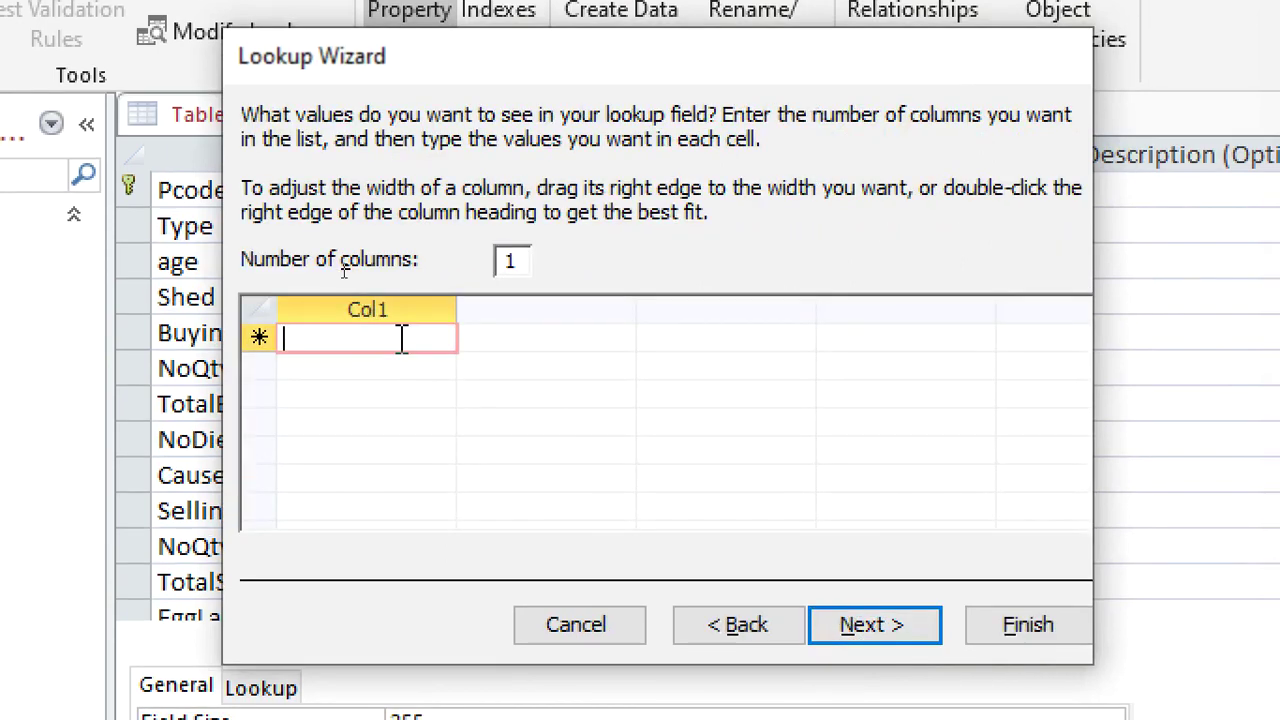
{"action": "type", "text": "Kienyenji"}
{"action": "key", "text": "Return"}
{"action": "type", "text": "In"}
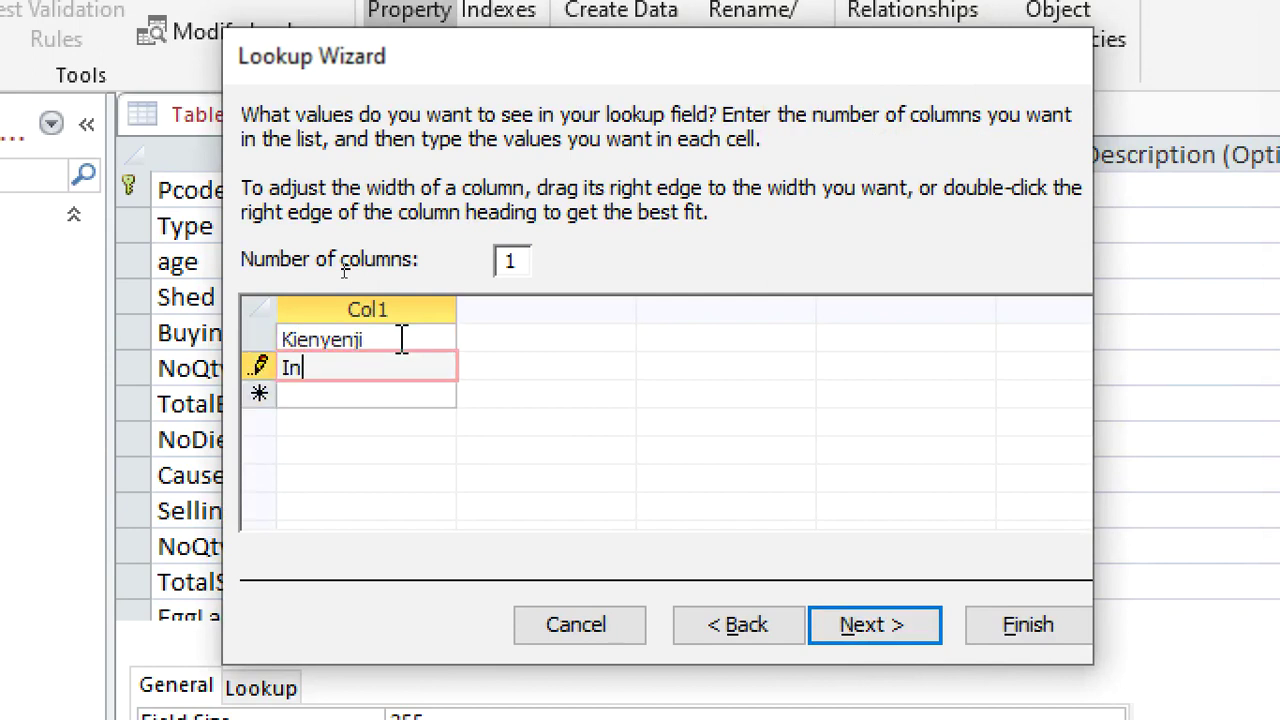
{"action": "key", "text": "BackSpace"}
{"action": "type", "text": "mproved"}
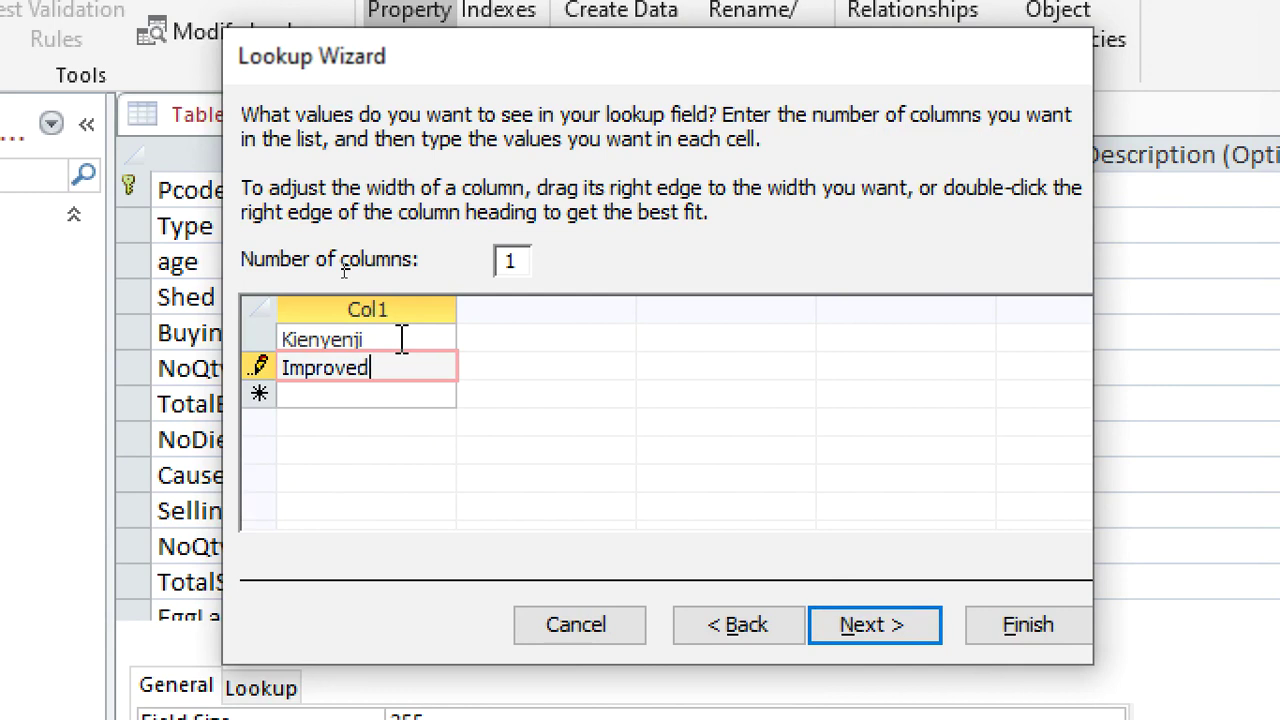
{"action": "type", "text": "Kienyenji"}
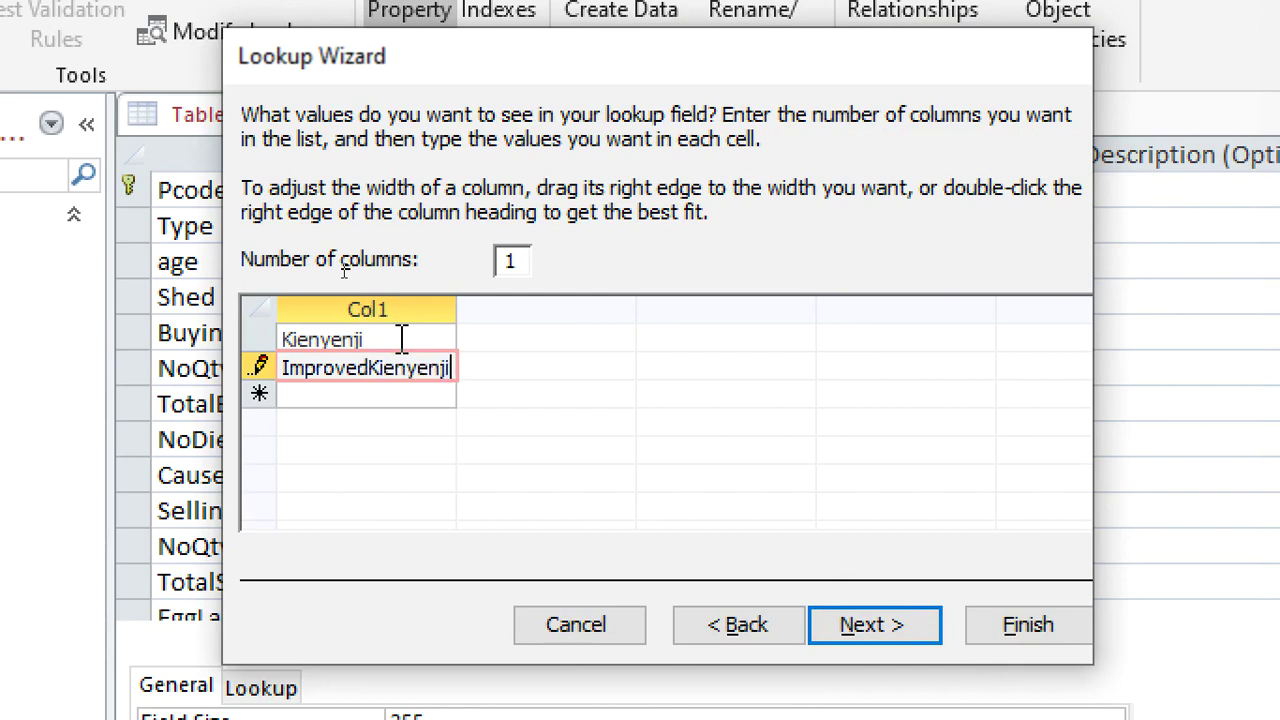
{"action": "key", "text": "Return"}
{"action": "type", "text": "Layers"}
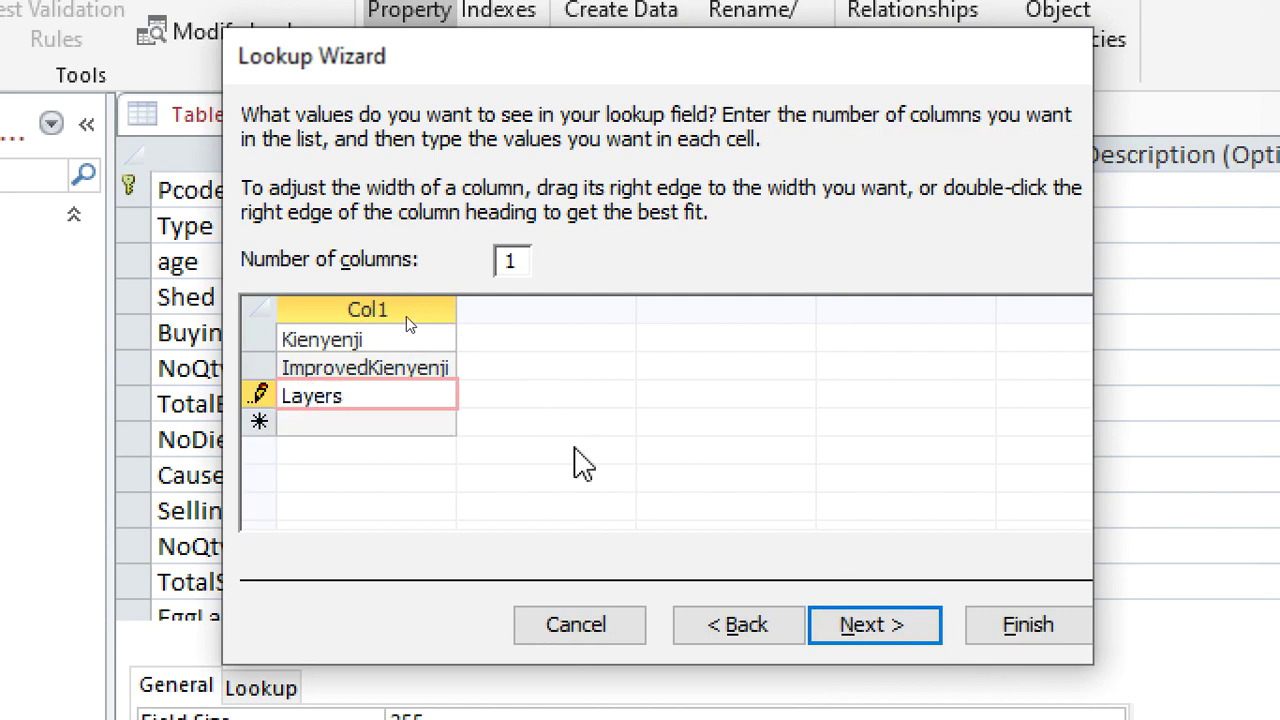
{"action": "left_click", "coordinate": [376, 364]}
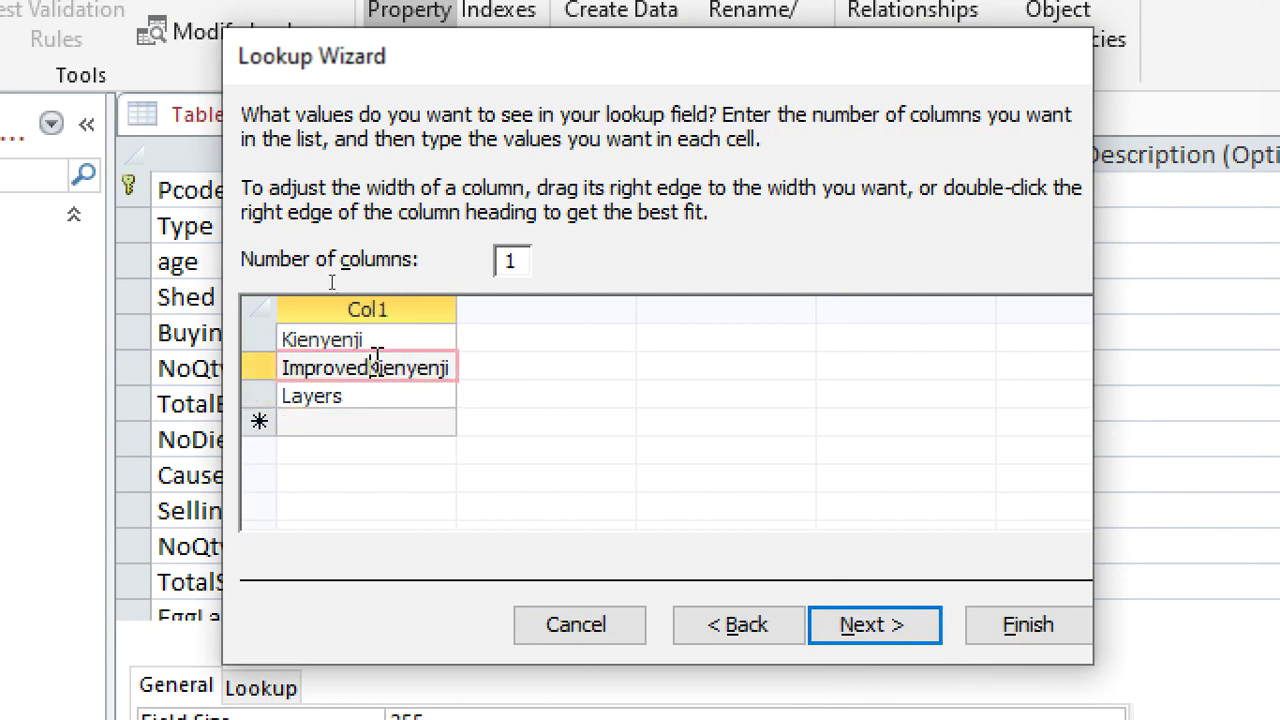
{"action": "left_click", "coordinate": [986, 620]}
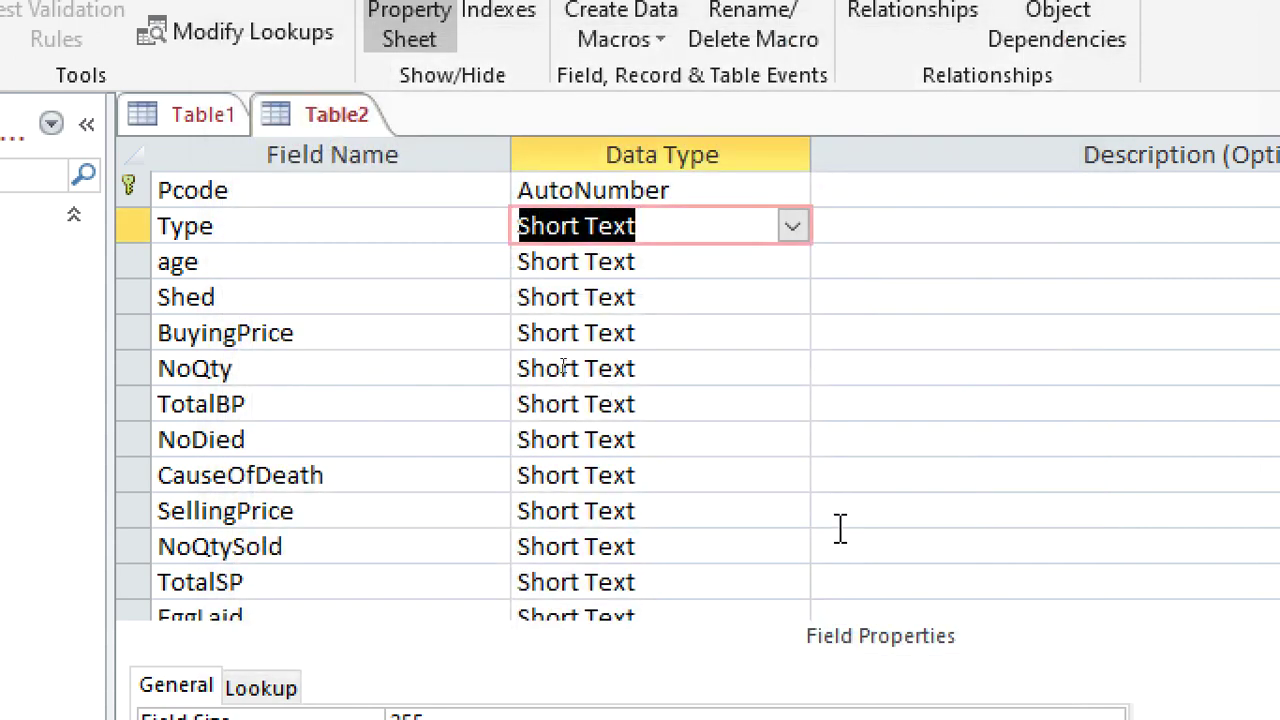
Step: Set the data type of the age field to Number and of BuyingPrice to Currency
{"action": "left_click", "coordinate": [663, 268]}
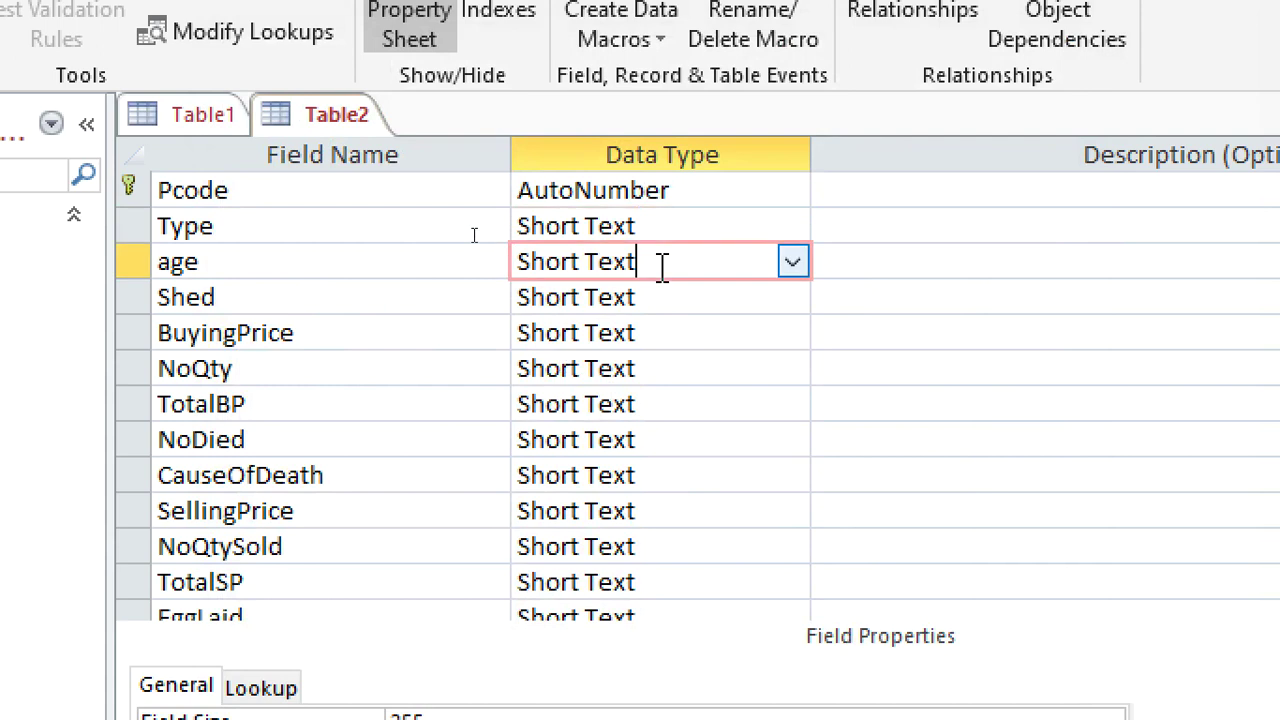
{"action": "left_click", "coordinate": [790, 262]}
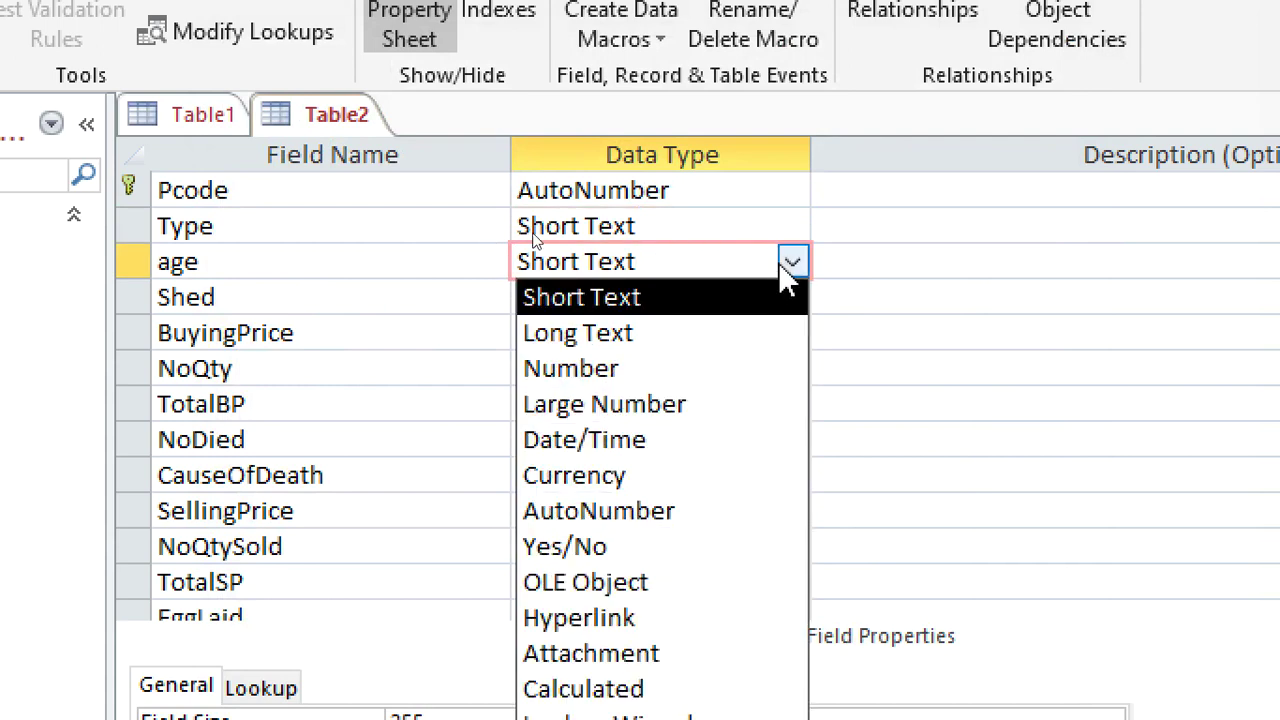
{"action": "left_click", "coordinate": [708, 368]}
{"action": "left_click", "coordinate": [683, 341]}
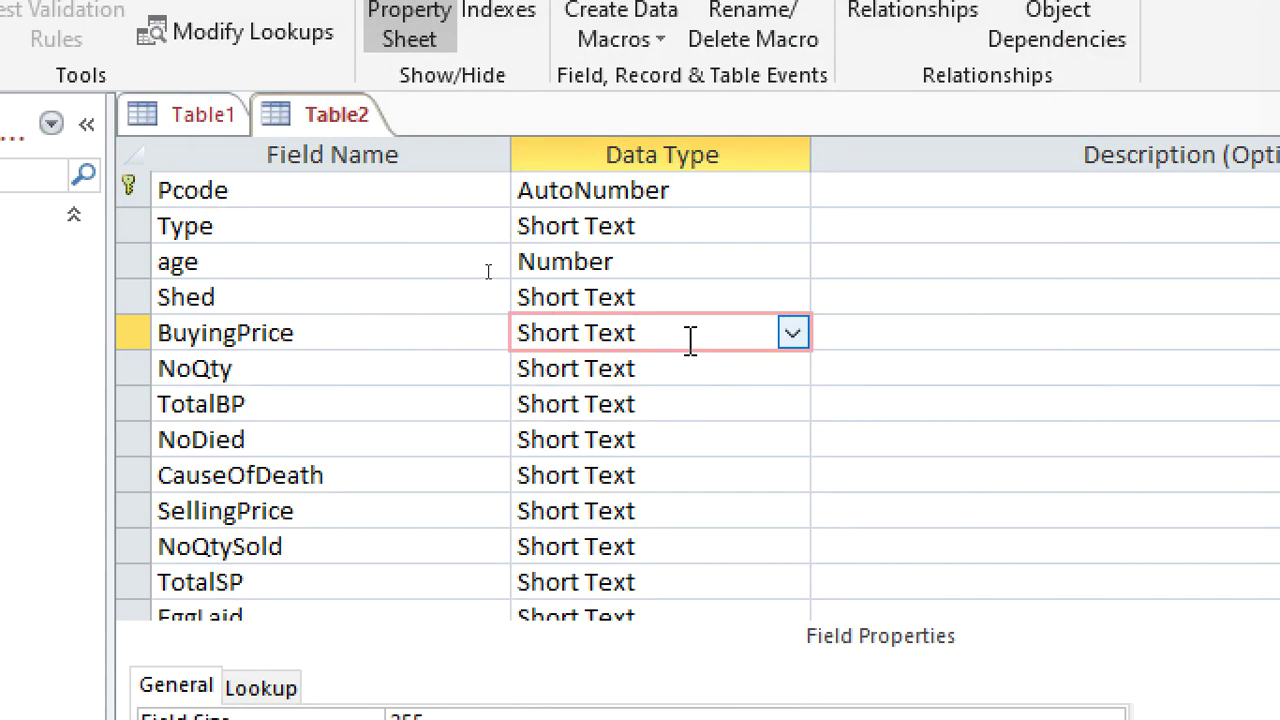
{"action": "key", "text": "Down"}
{"action": "type", "text": "c"}
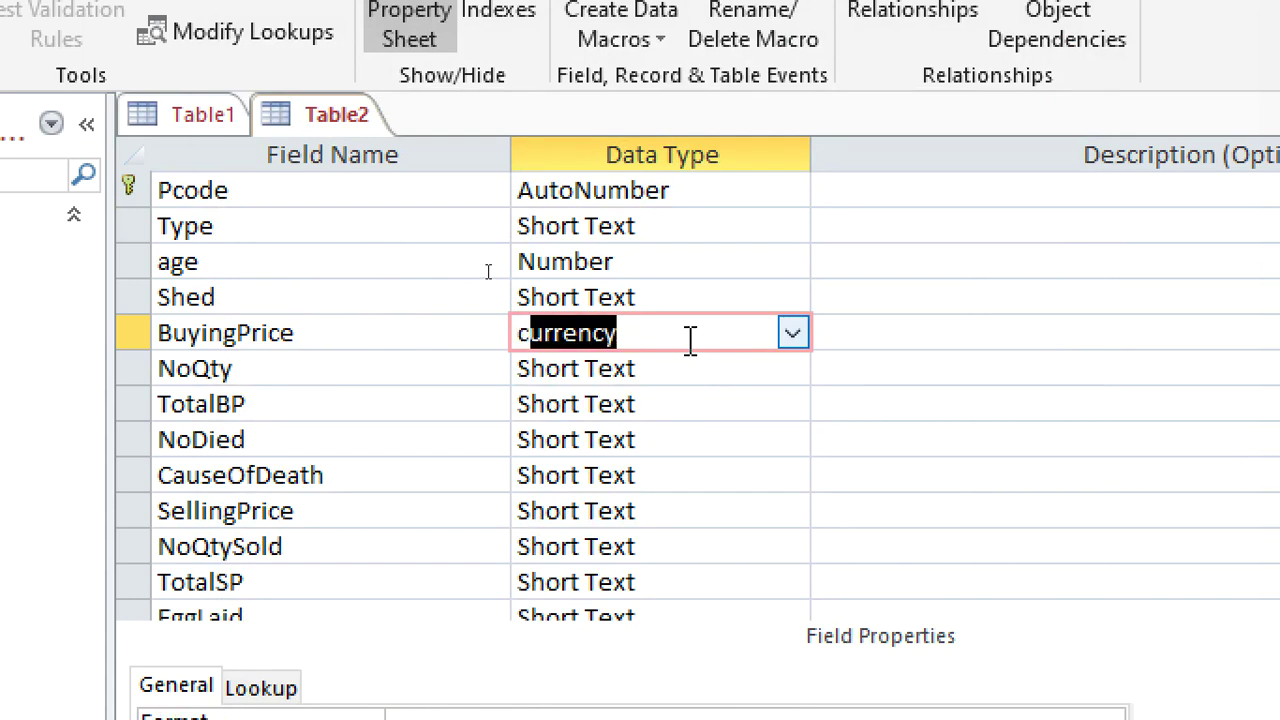
Step: Set the data type of NoQty to Number and of TotalBP to Currency
{"action": "left_click", "coordinate": [650, 378]}
{"action": "key", "text": "Down"}
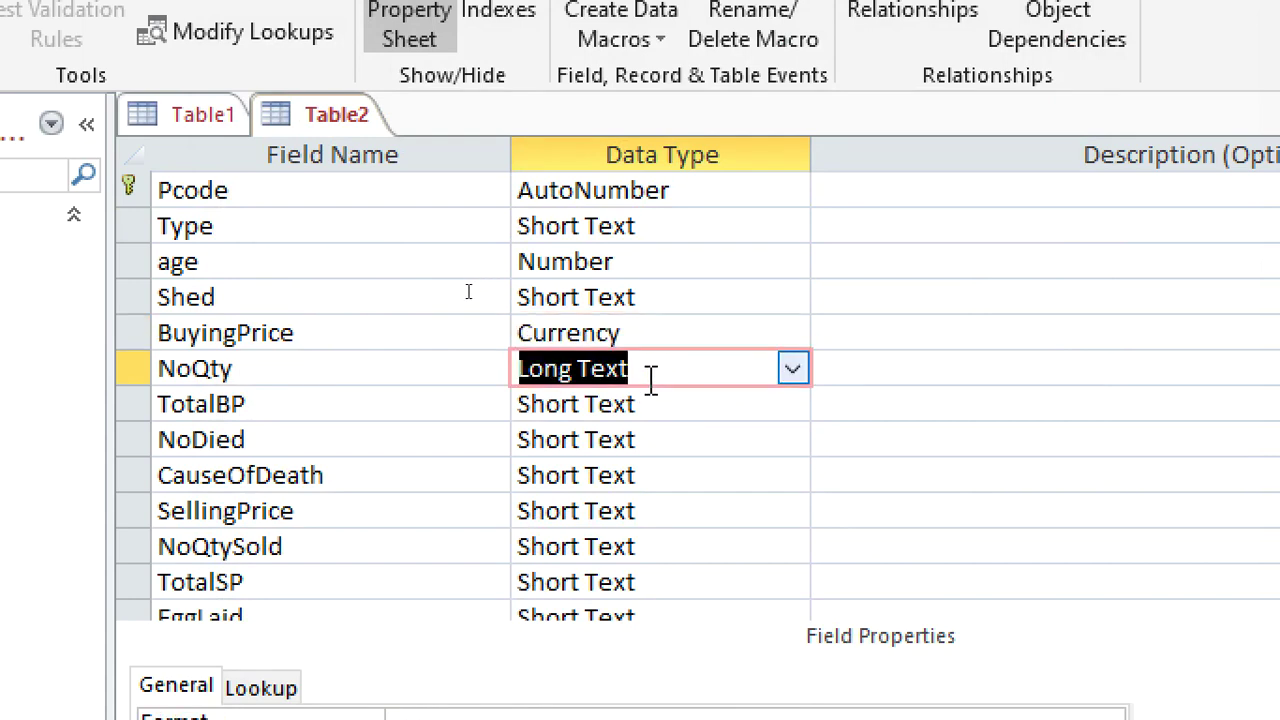
{"action": "type", "text": "number"}
{"action": "left_click", "coordinate": [662, 406]}
{"action": "key", "text": "Down"}
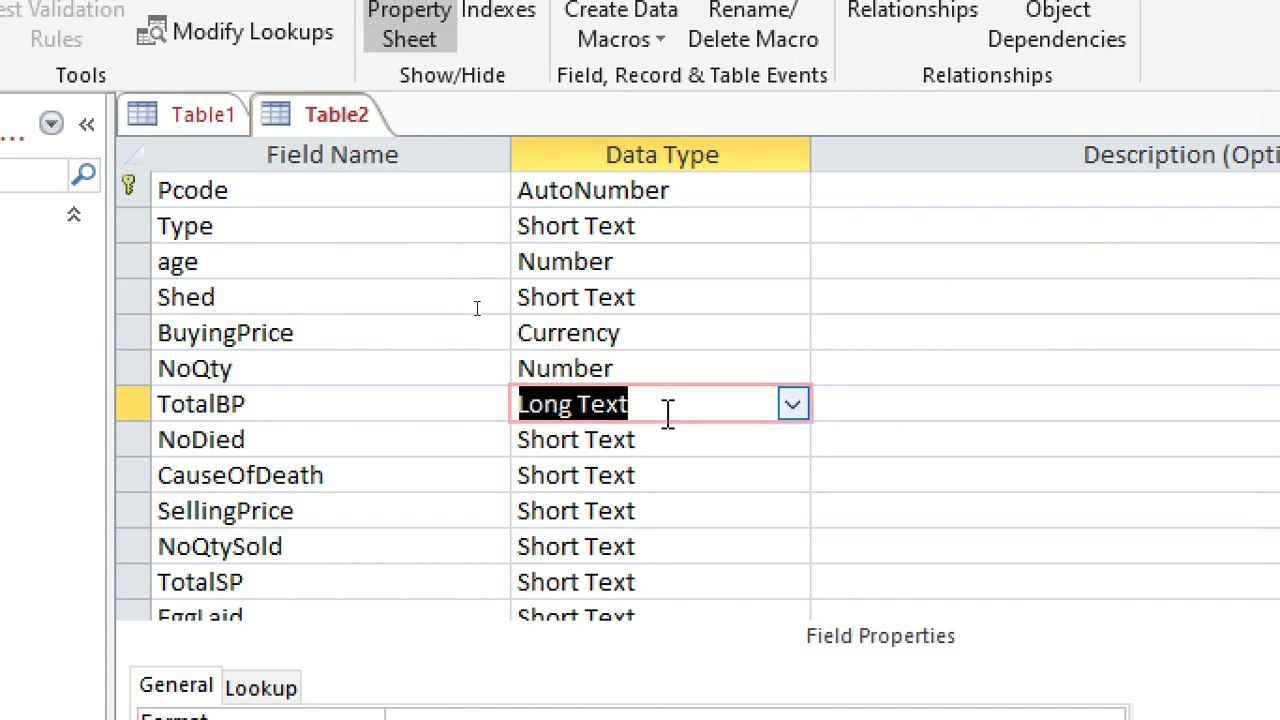
{"action": "type", "text": "currency"}
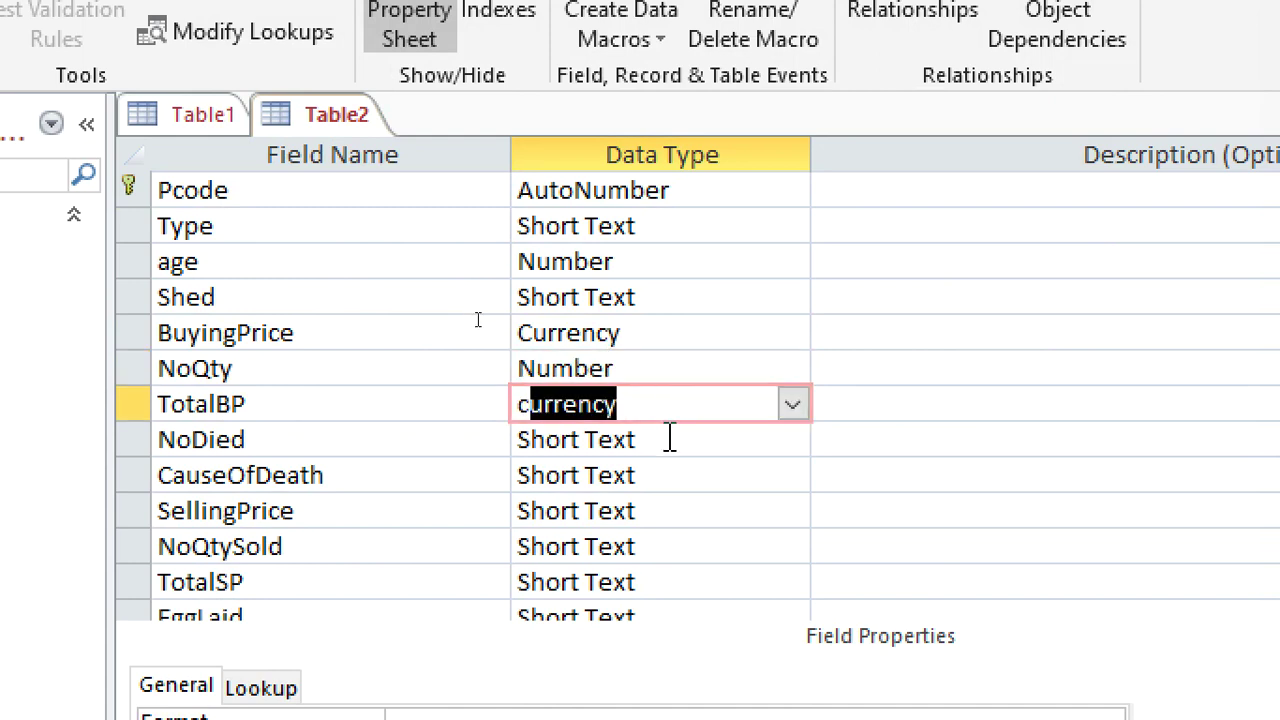
Step: Set the data type of NoDied to Number and of SellingPrice to Currency
{"action": "left_click", "coordinate": [670, 440]}
{"action": "key", "text": "Down"}
{"action": "type", "text": "n"}
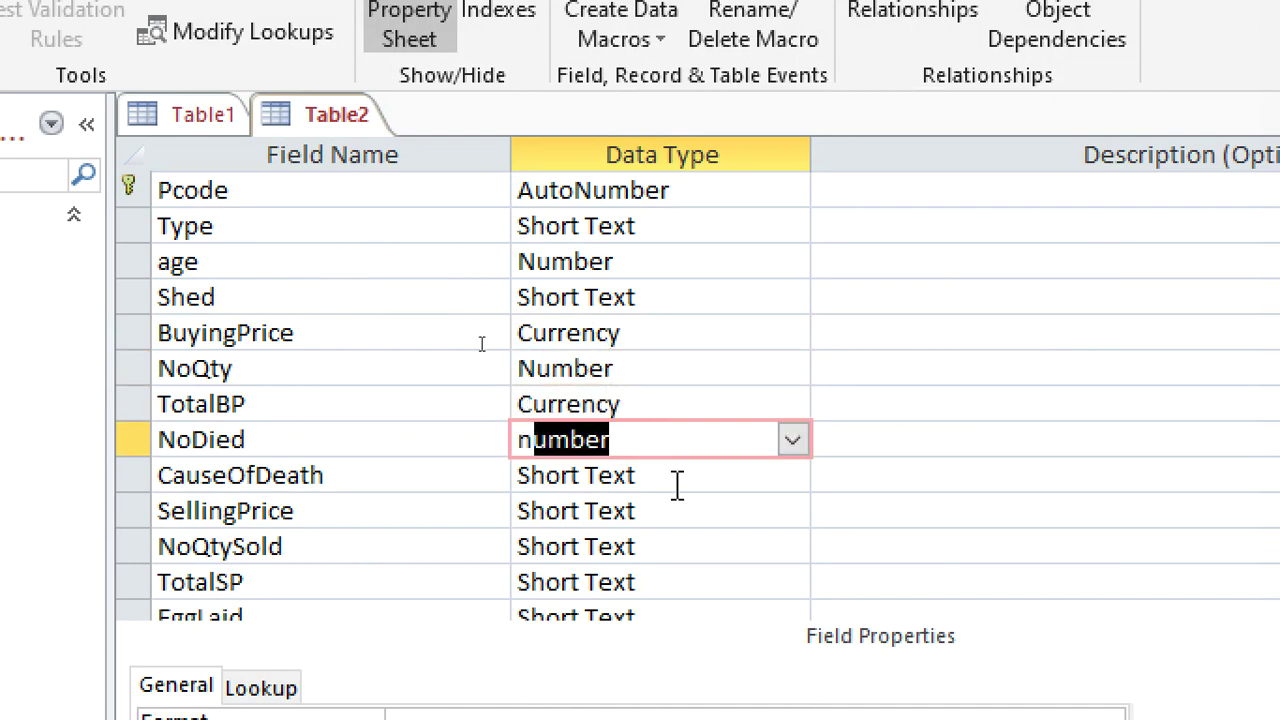
{"action": "left_click", "coordinate": [722, 513]}
{"action": "key", "text": "Down"}
{"action": "type", "text": "n"}
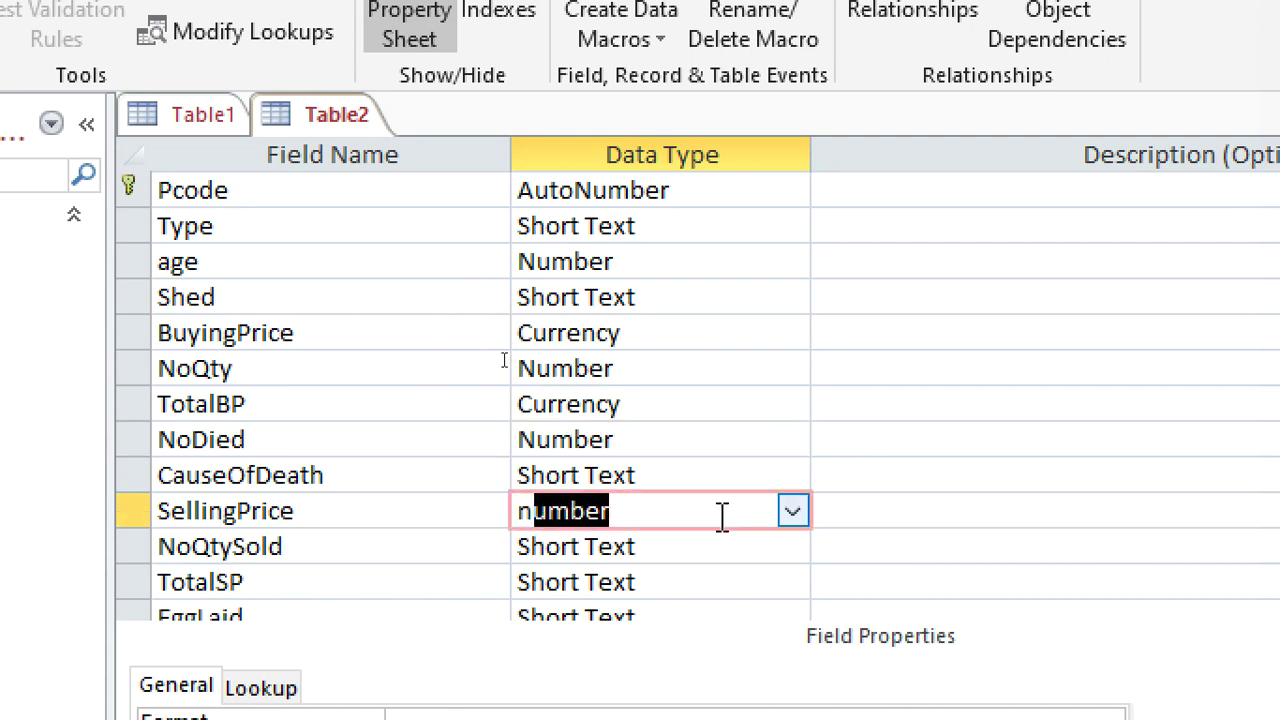
{"action": "type", "text": "c"}
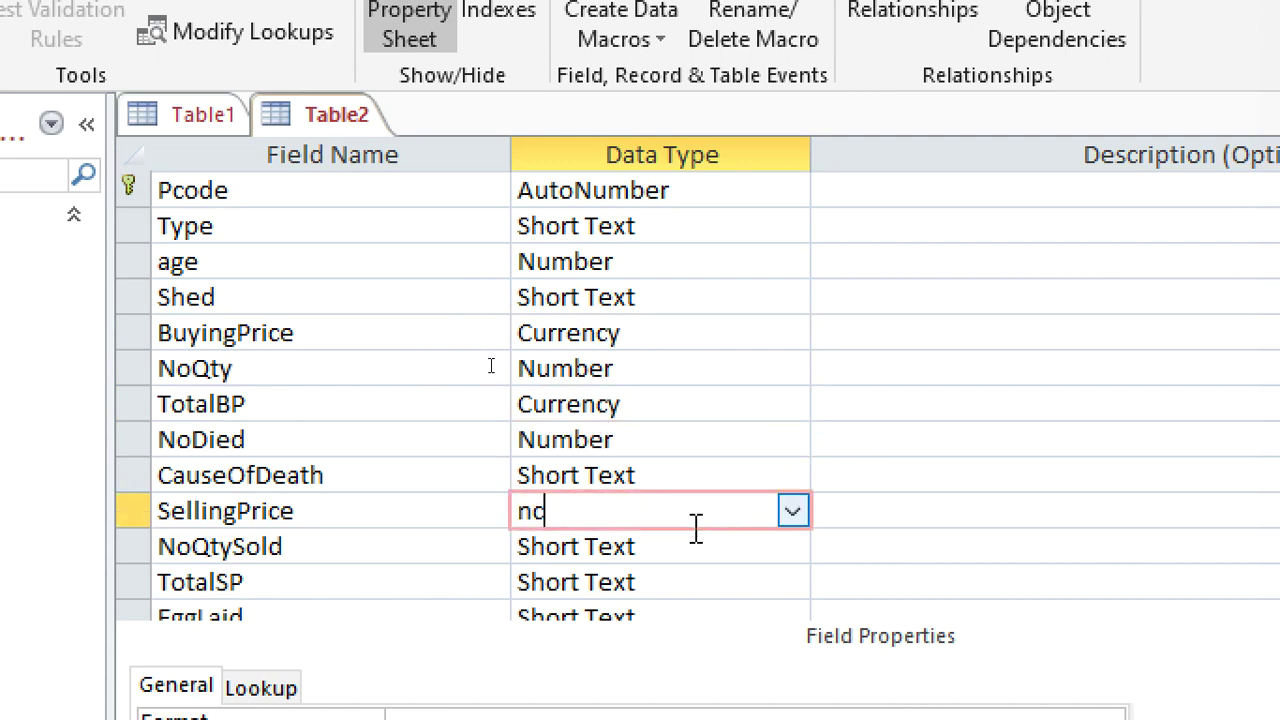
{"action": "type", "text": "c"}
{"action": "key", "text": "ctrl+a"}
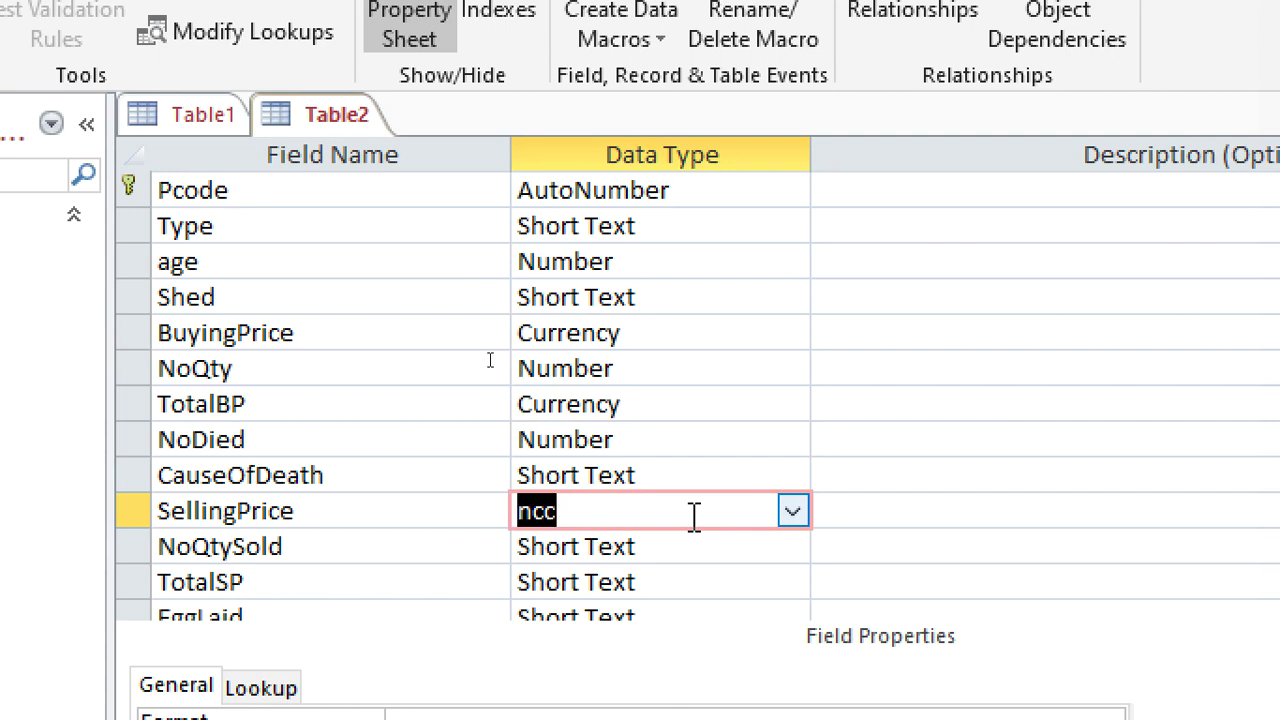
{"action": "type", "text": "currency"}
Step: Set the data type of TotalSP to Currency and of NoQtySold to Number
{"action": "left_click", "coordinate": [666, 571]}
{"action": "type", "text": "l"}
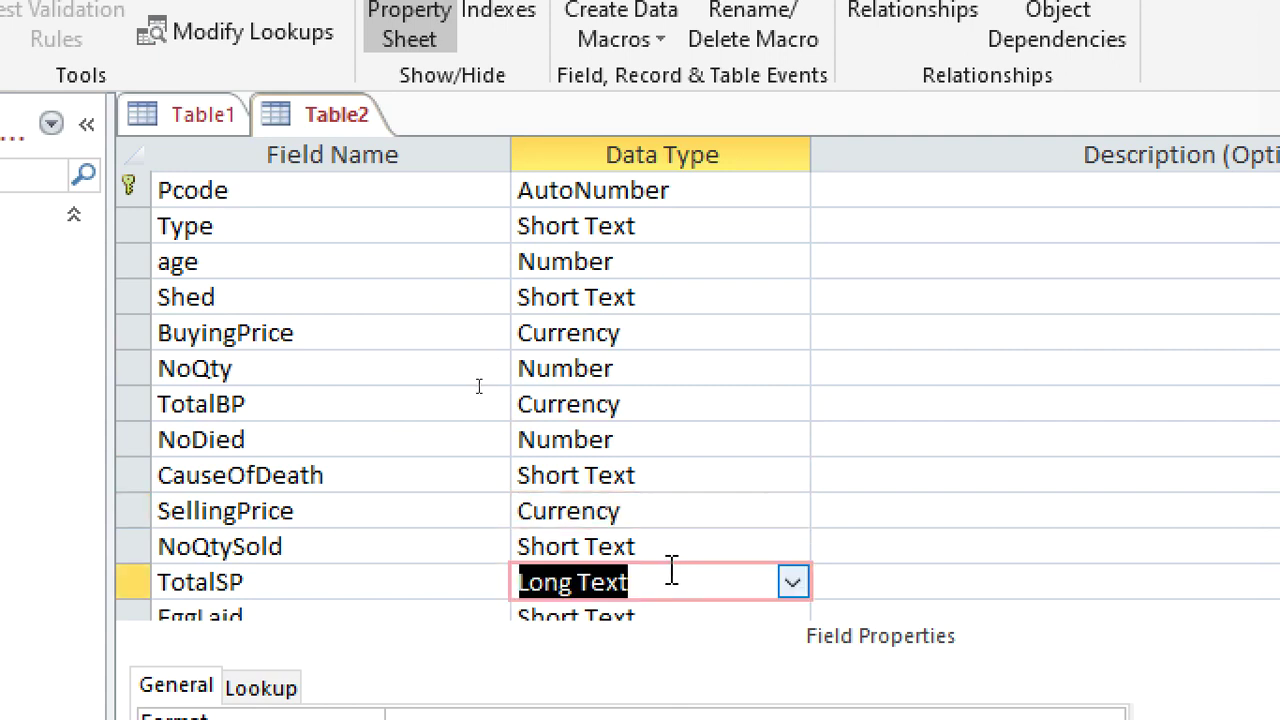
{"action": "type", "text": "c"}
{"action": "left_click", "coordinate": [698, 545]}
{"action": "type", "text": "ln"}
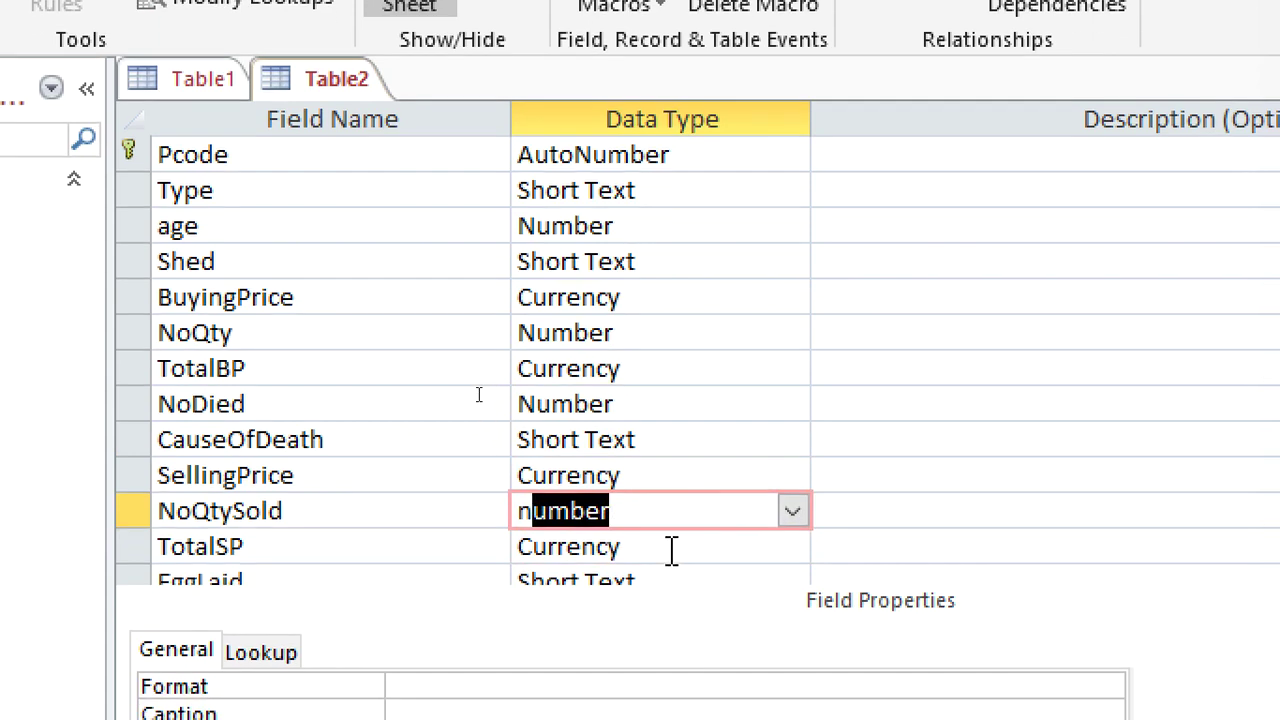
Step: Set the data types of EggSold and EggLaid to Number and of TotaEggsAmount to Currency
{"action": "scroll", "coordinate": [670, 583], "scroll_direction": "down", "scroll_amount": 2}
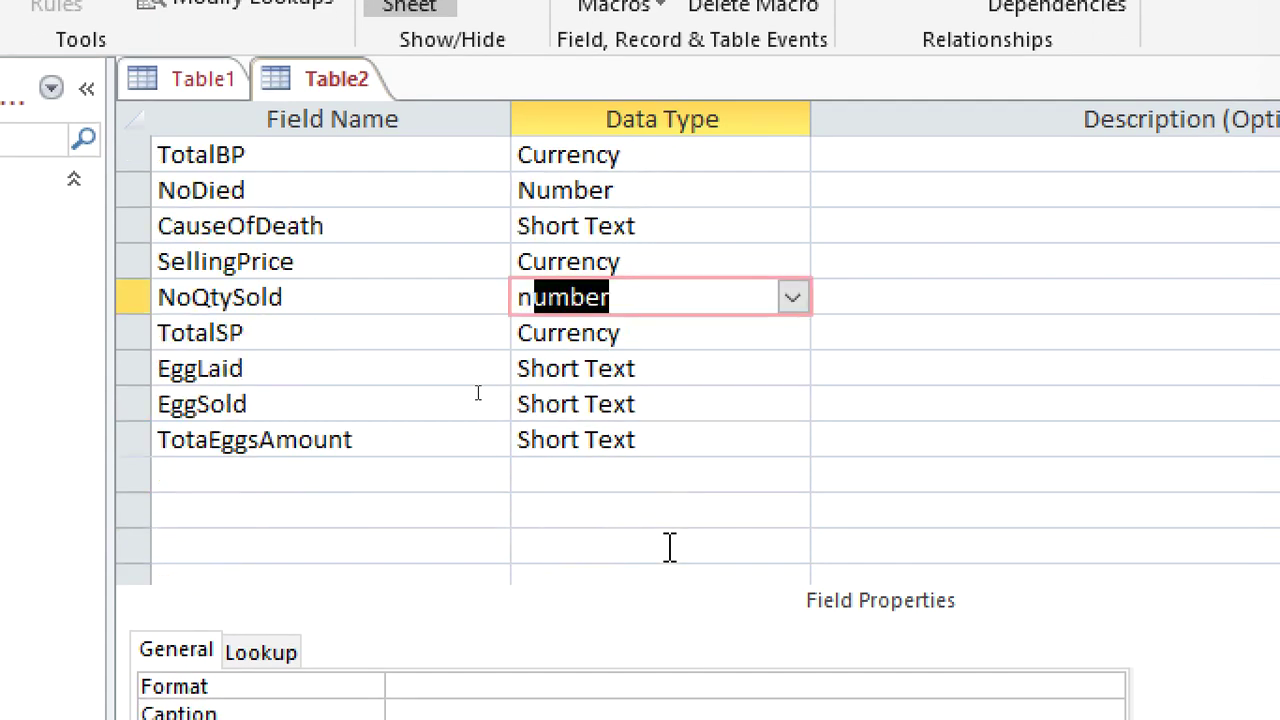
{"action": "left_click", "coordinate": [686, 412]}
{"action": "type", "text": "ln"}
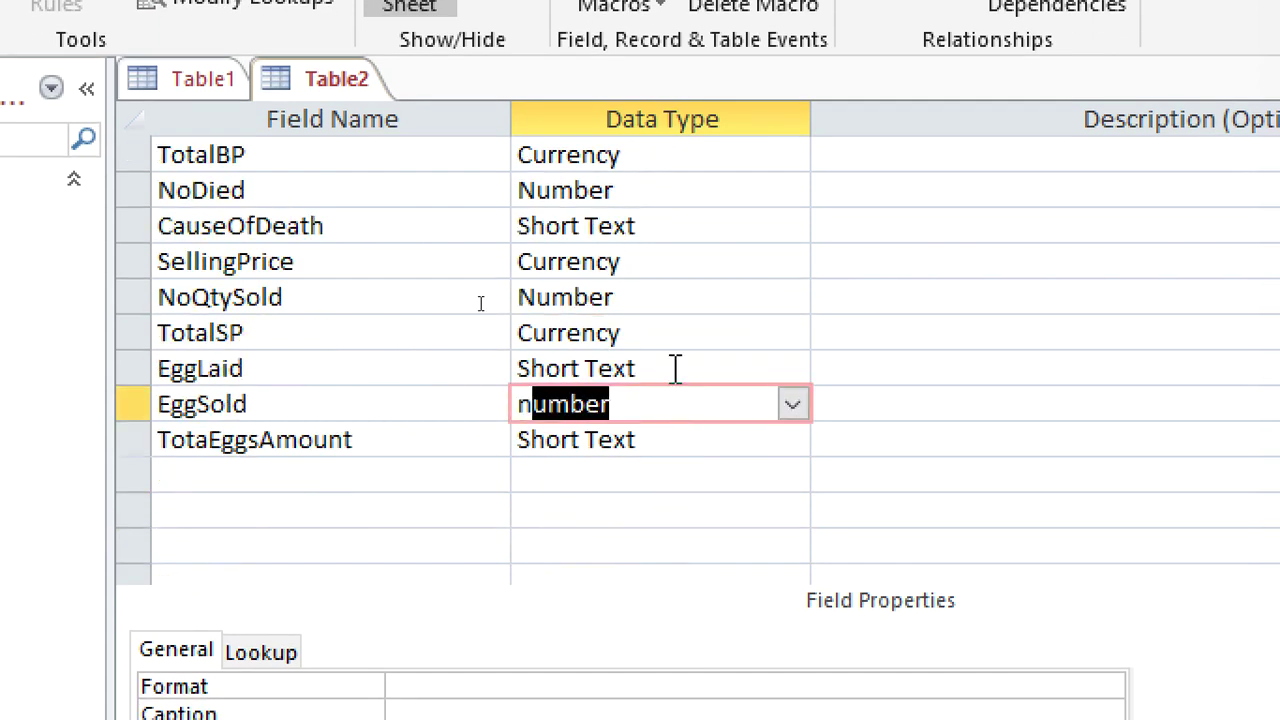
{"action": "left_click", "coordinate": [675, 369]}
{"action": "type", "text": "number"}
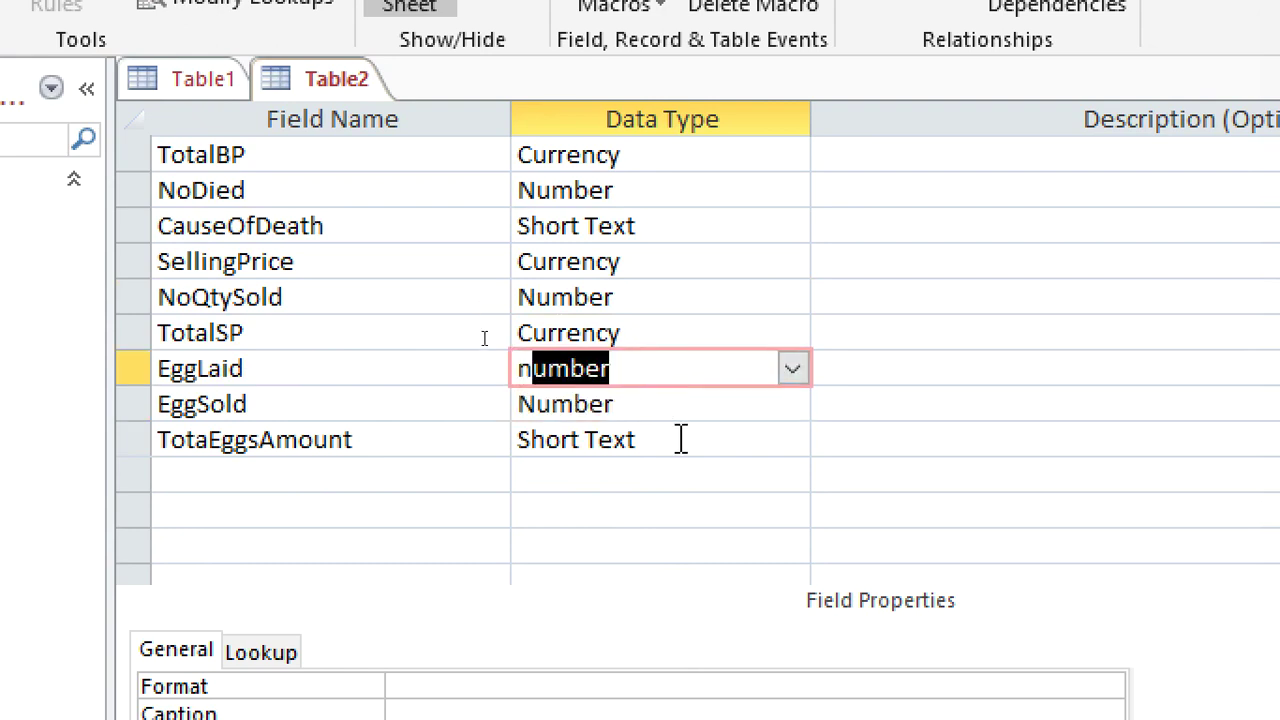
{"action": "left_click", "coordinate": [692, 441]}
{"action": "type", "text": "lc"}
Step: Start a lookup for the CauseOfDeath field that uses a typed-in list of values
{"action": "scroll", "coordinate": [734, 368], "scroll_direction": "up", "scroll_amount": 2}
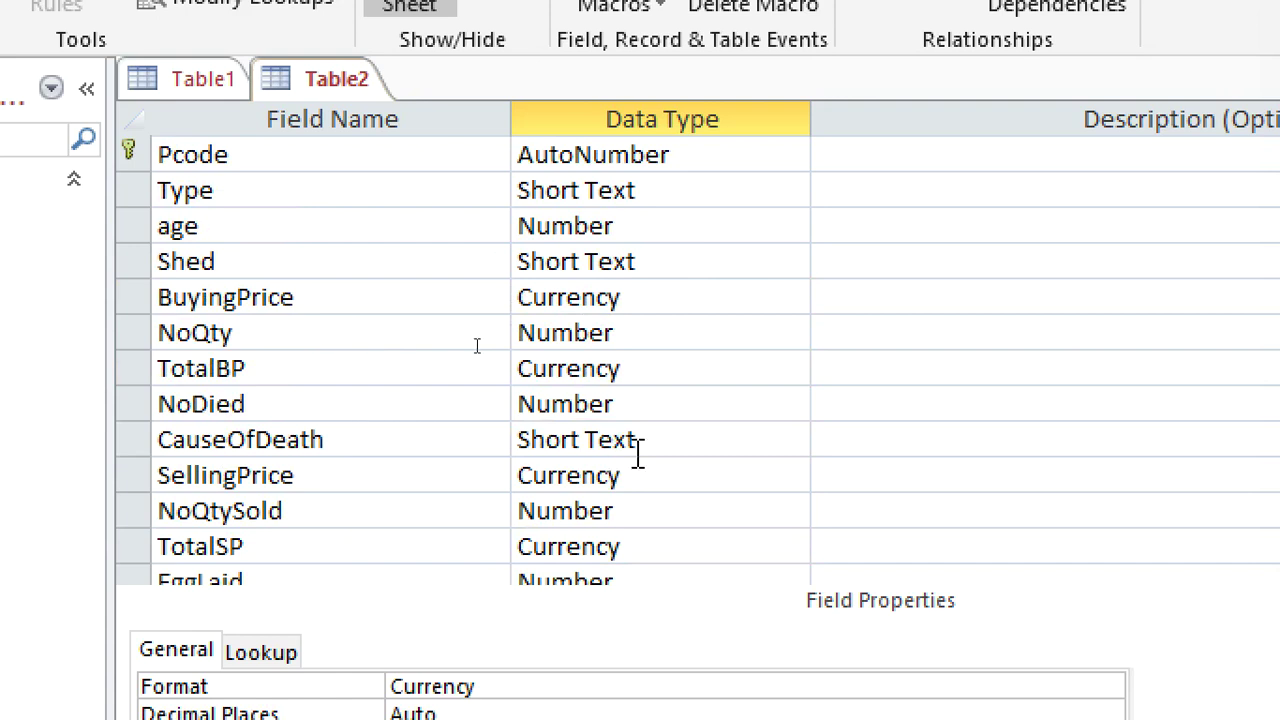
{"action": "left_click", "coordinate": [692, 442]}
{"action": "left_click", "coordinate": [792, 441]}
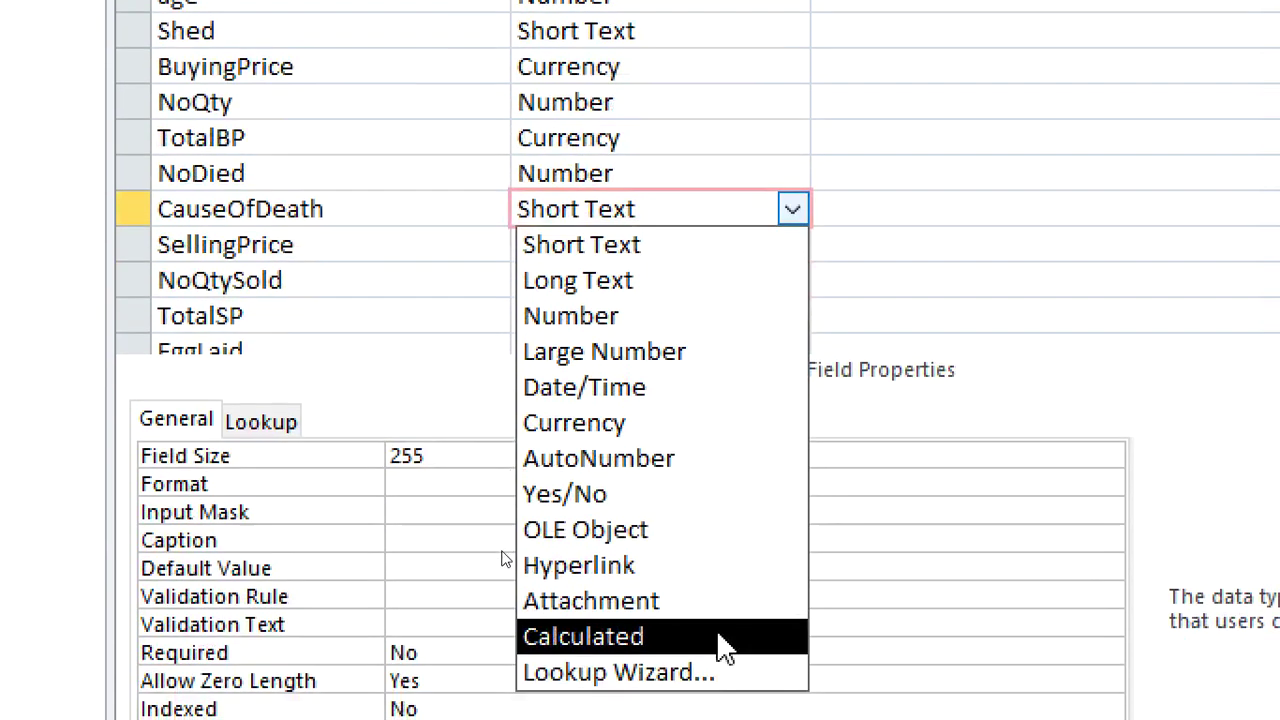
{"action": "left_click", "coordinate": [707, 643]}
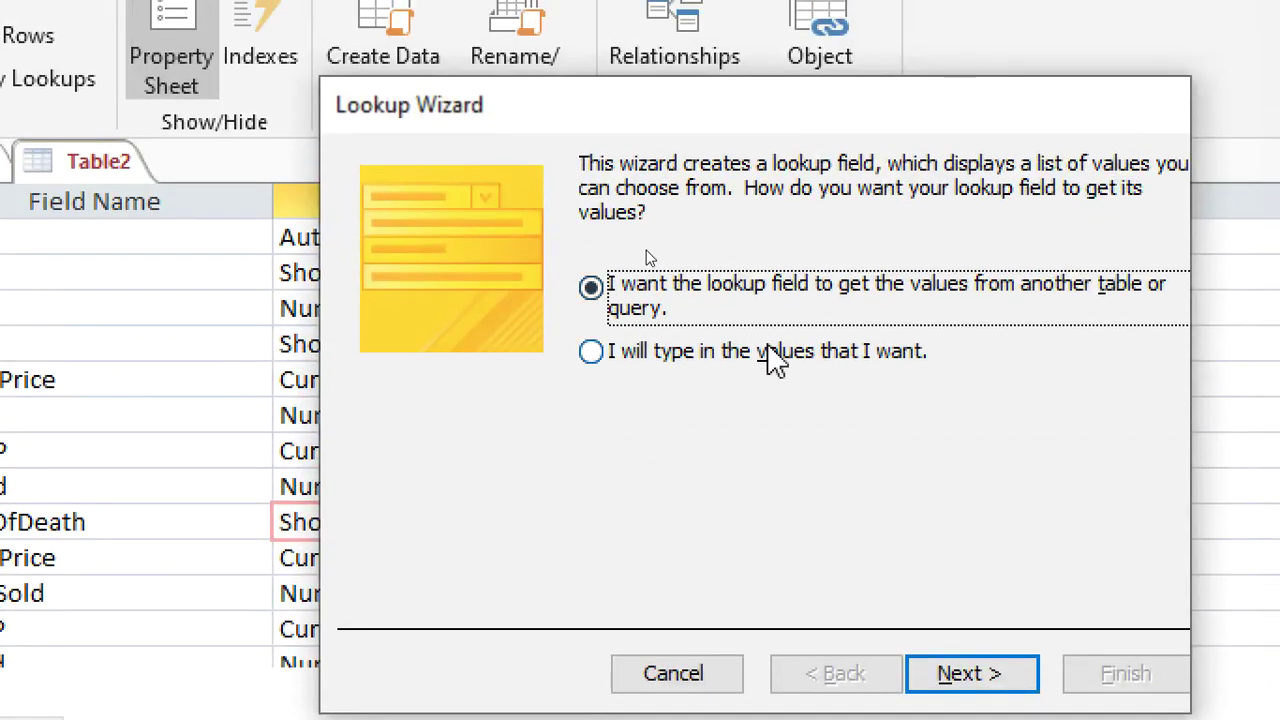
{"action": "left_click", "coordinate": [760, 358]}
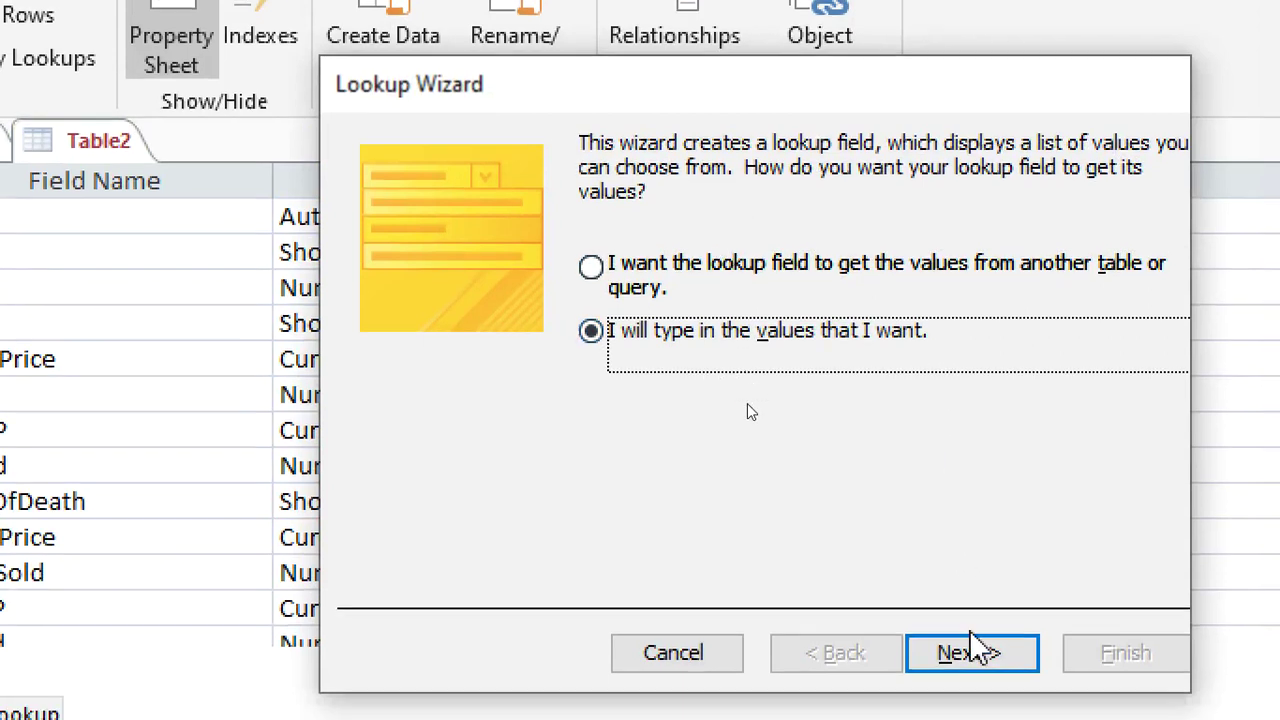
{"action": "left_click", "coordinate": [968, 673]}
Step: Enter Sickness as the first value in the CauseOfDeath lookup list
{"action": "left_click", "coordinate": [527, 357]}
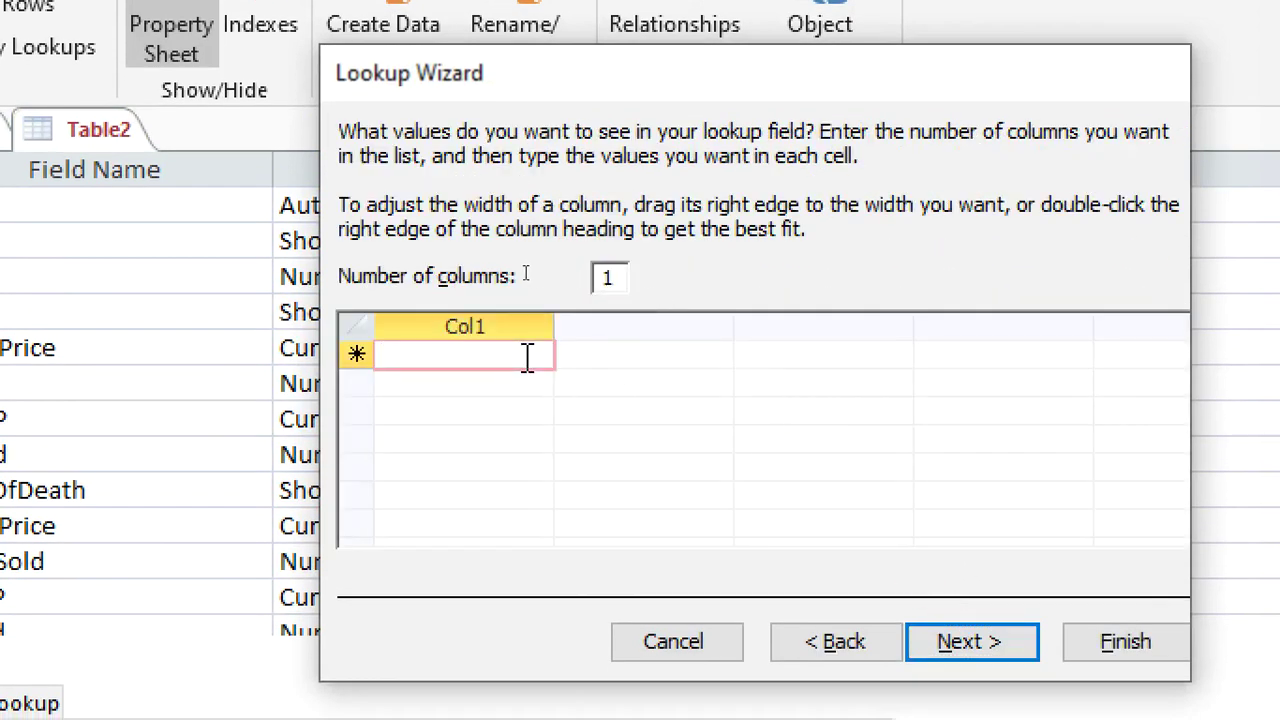
{"action": "type", "text": "Na"}
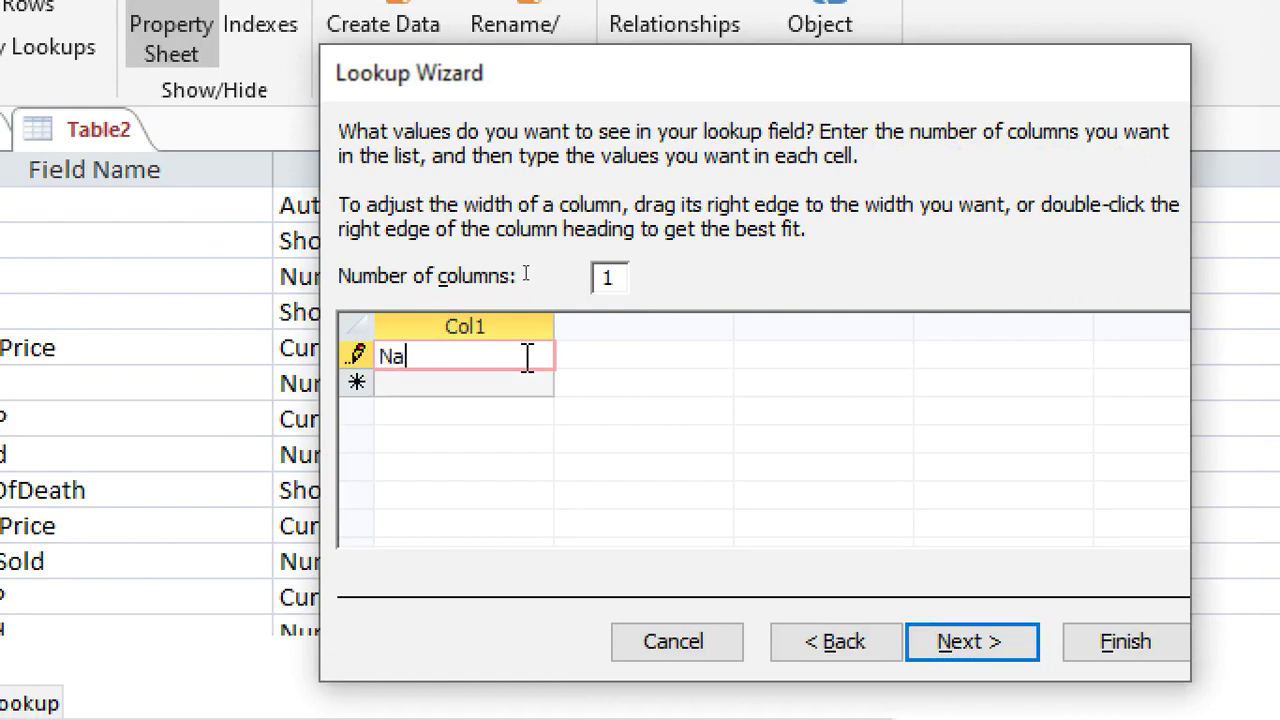
{"action": "type", "text": "tura"}
{"action": "key", "text": "BackSpace"}
{"action": "key", "text": "BackSpace"}
{"action": "key", "text": "BackSpace"}
{"action": "key", "text": "BackSpace"}
{"action": "key", "text": "BackSpace"}
{"action": "key", "text": "BackSpace"}
{"action": "type", "text": "Sicknes"}
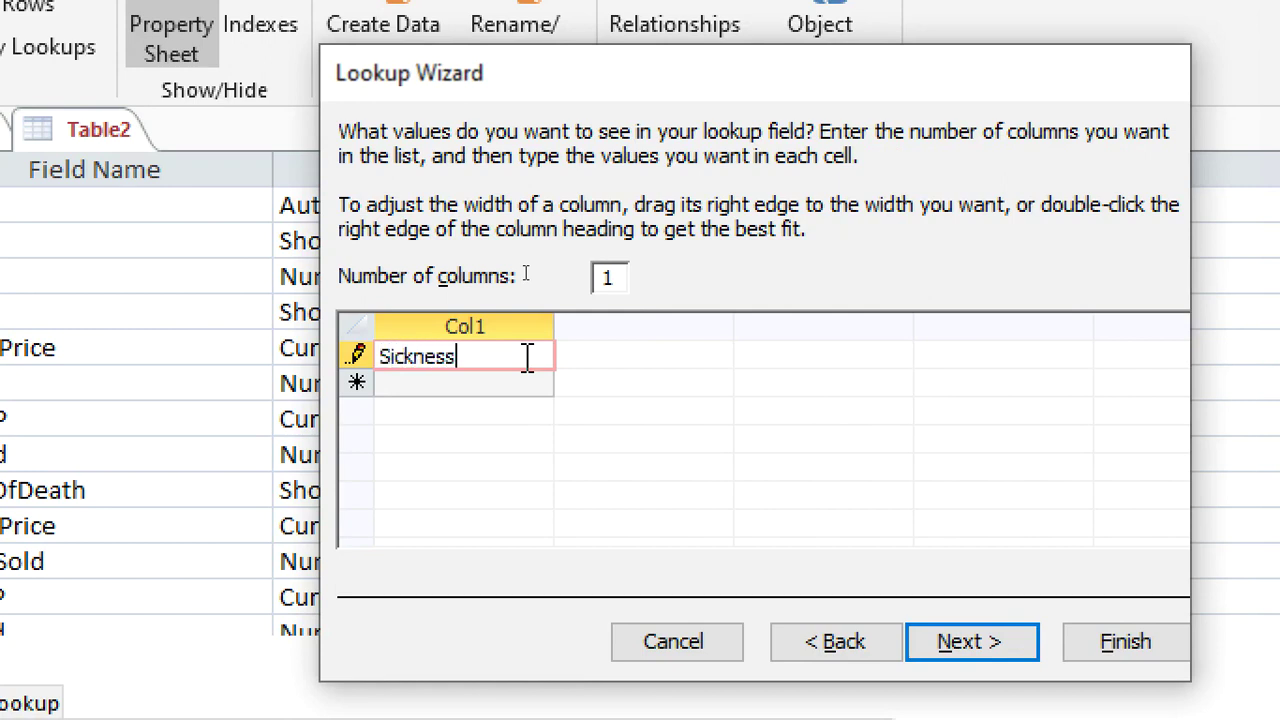
{"action": "type", "text": "s"}
{"action": "key", "text": "Return"}
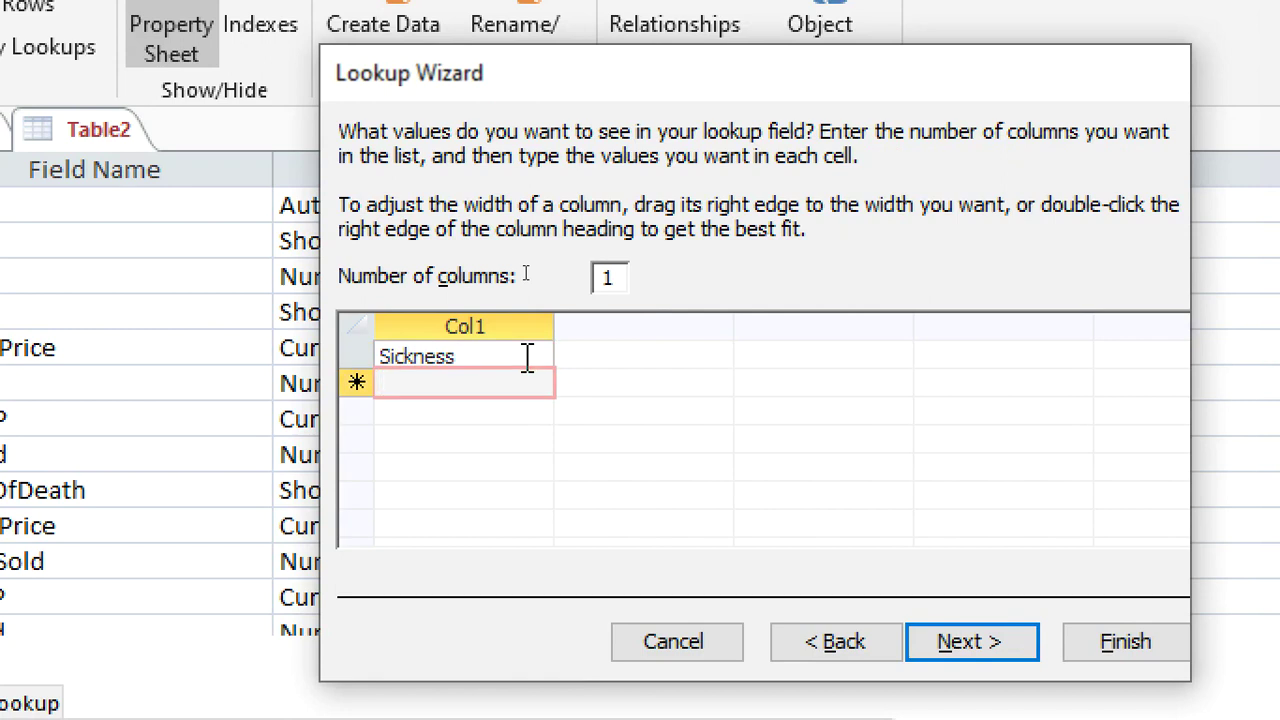
Step: Add Preditor and Others to the CauseOfDeath lookup list and finish the lookup
{"action": "type", "text": "Pred"}
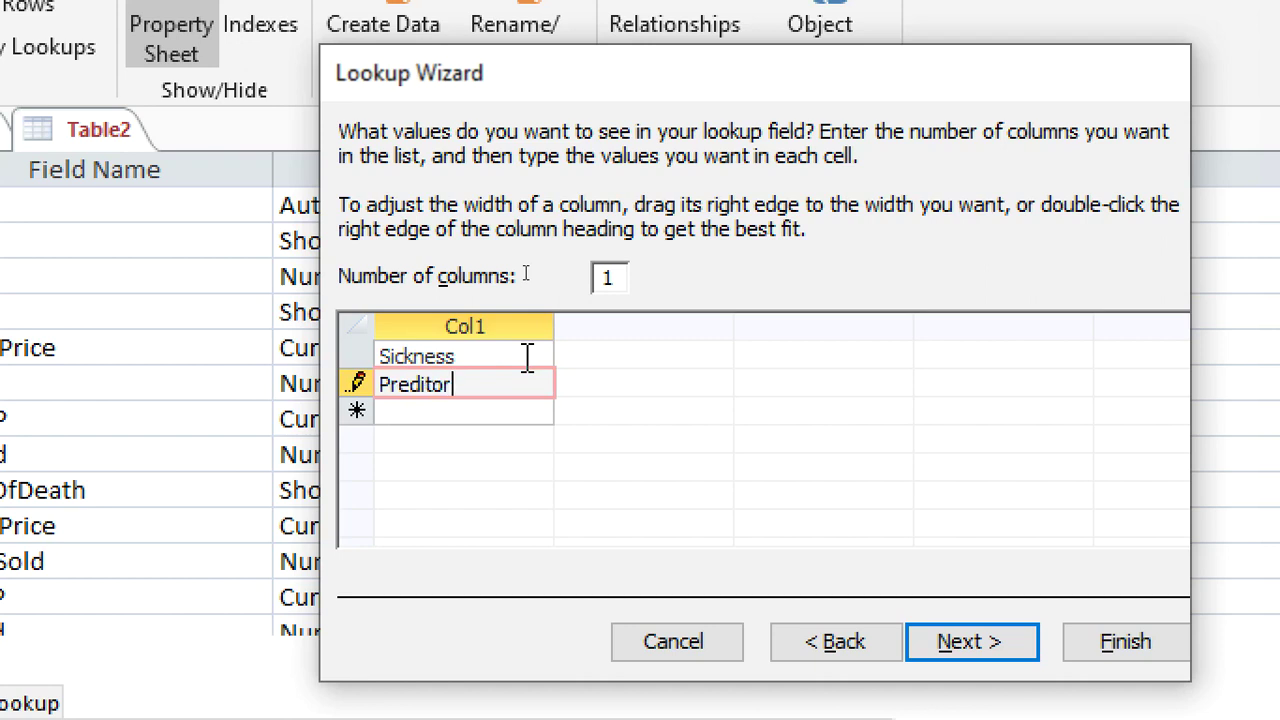
{"action": "type", "text": "itor"}
{"action": "key", "text": "Return"}
{"action": "type", "text": "Others"}
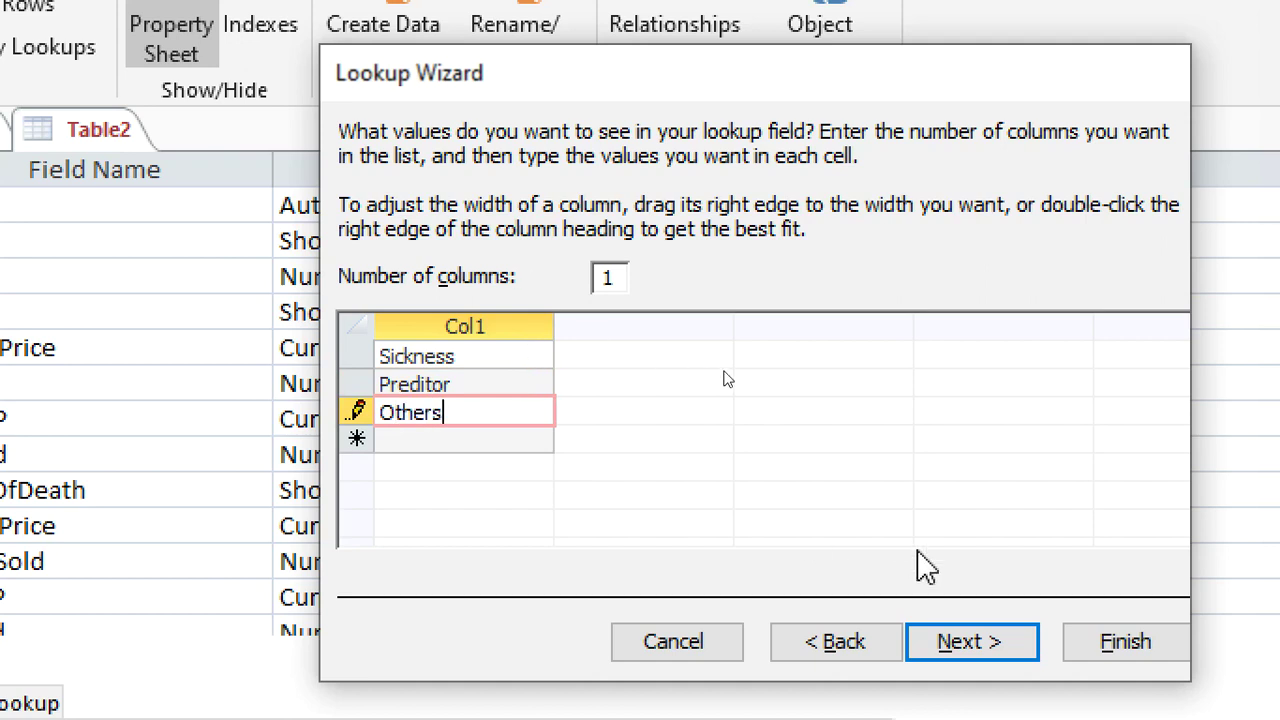
{"action": "left_click", "coordinate": [975, 642]}
{"action": "left_click", "coordinate": [1100, 634]}
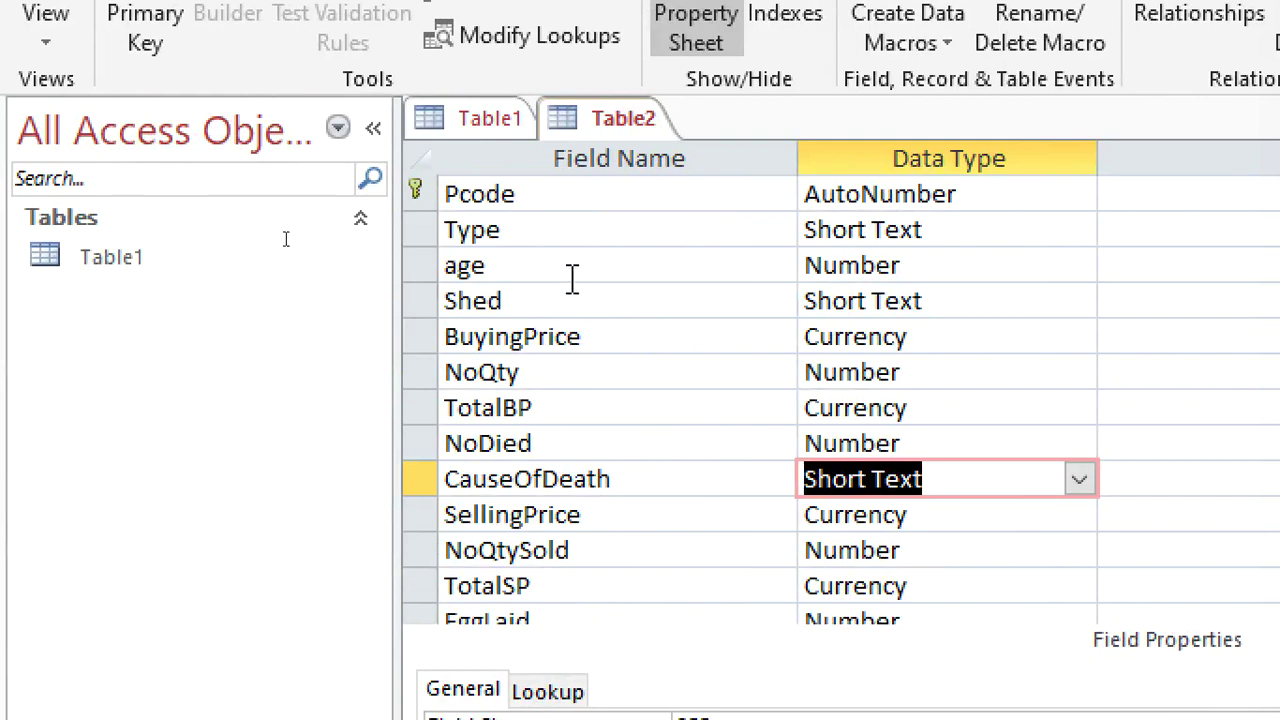
Step: Close the empty Table1 and save Table2 under the name "birds Details"
{"action": "right_click", "coordinate": [515, 122]}
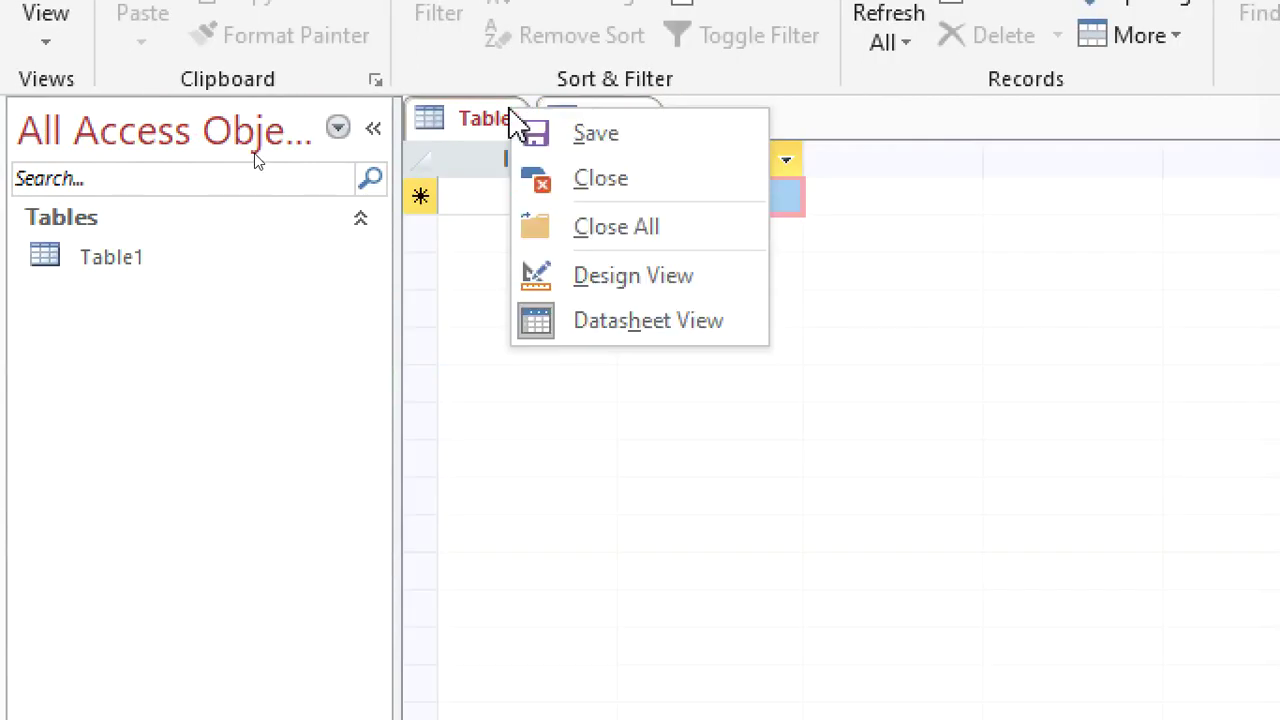
{"action": "left_click", "coordinate": [651, 191]}
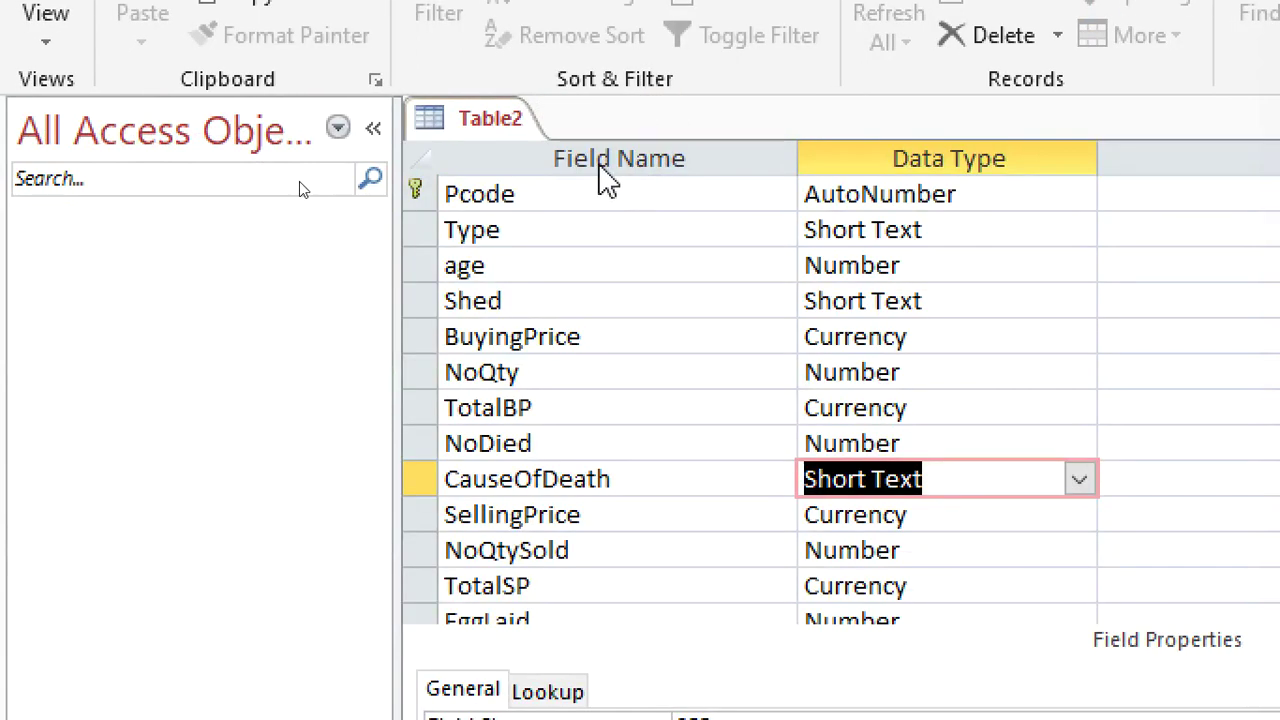
{"action": "key", "text": "ctrl+s"}
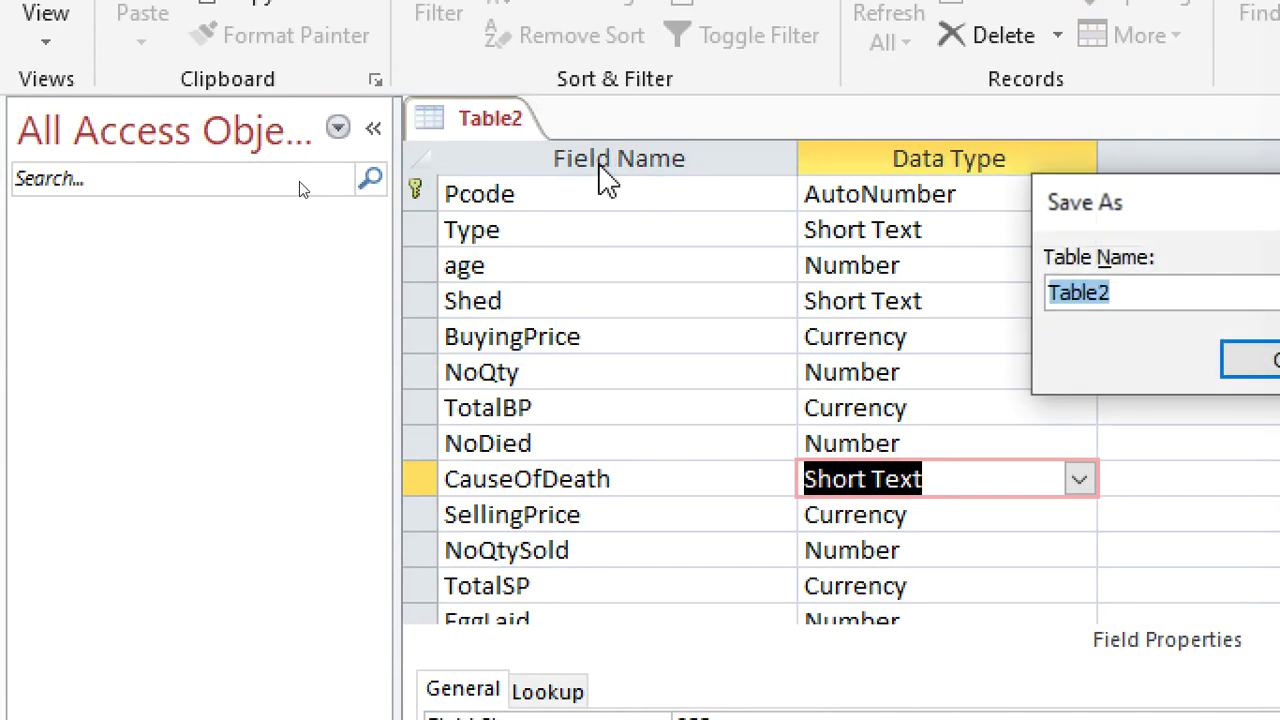
{"action": "type", "text": "Pco"}
{"action": "key", "text": "BackSpace"}
{"action": "key", "text": "BackSpace"}
{"action": "type", "text": "birds"}
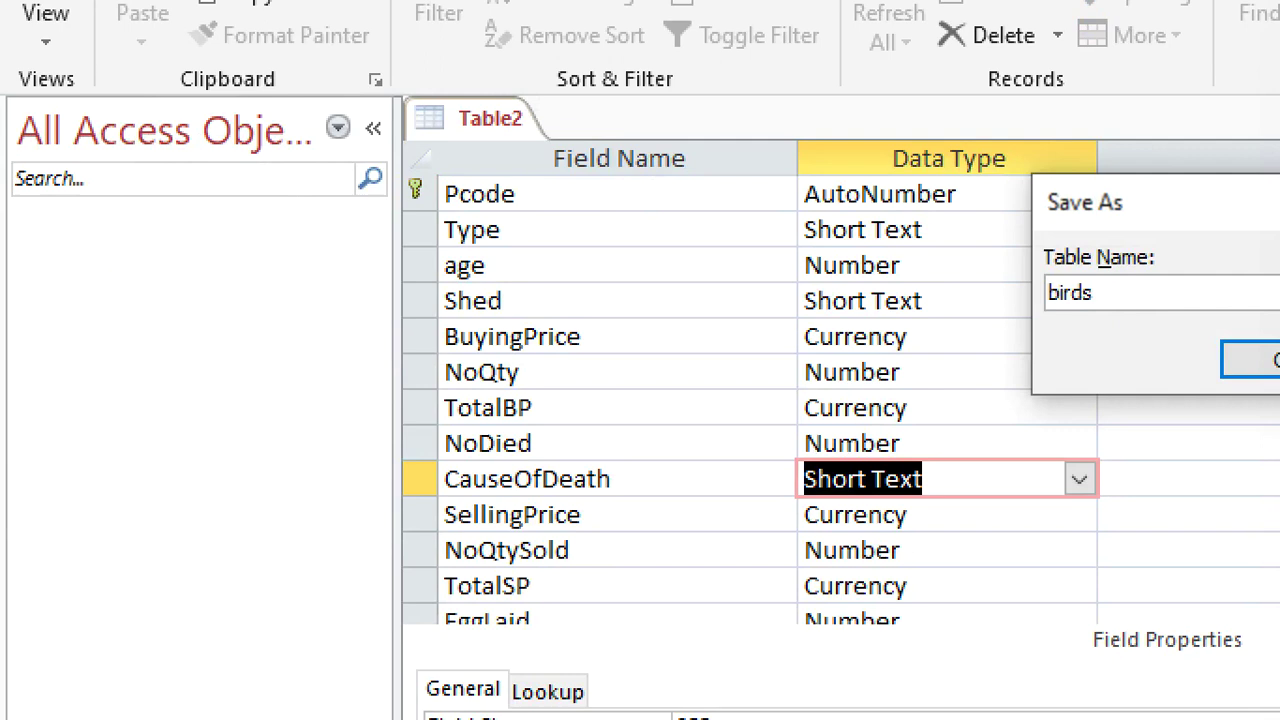
{"action": "type", "text": " Details"}
{"action": "key", "text": "Return"}
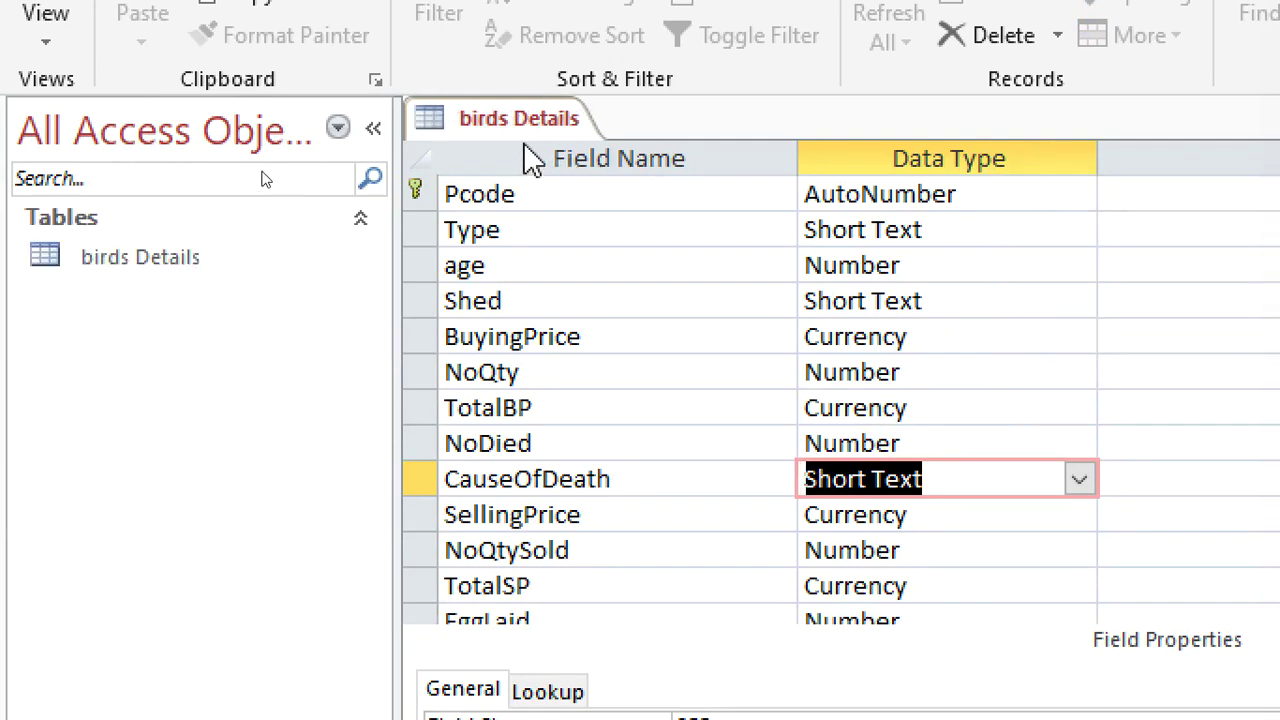
Step: Close the birds Details table and create a new table in Design view
{"action": "right_click", "coordinate": [520, 137]}
{"action": "left_click", "coordinate": [575, 191]}
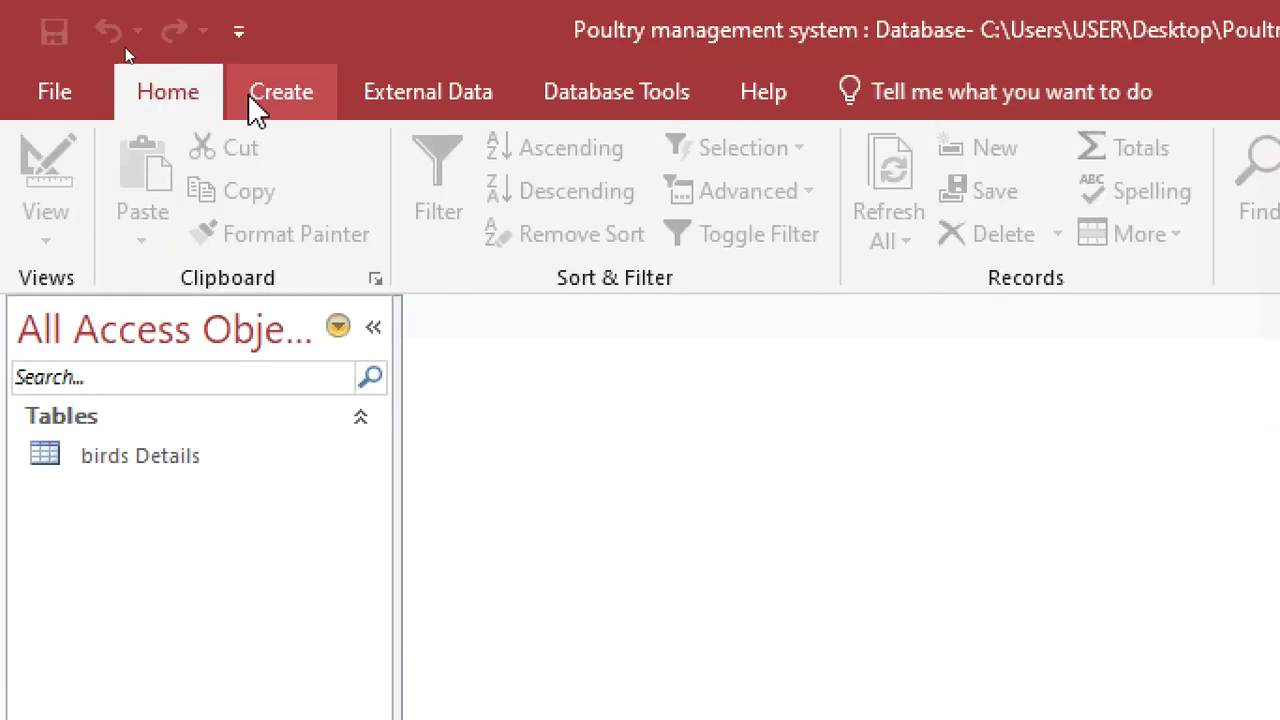
{"action": "left_click", "coordinate": [255, 110]}
{"action": "left_click", "coordinate": [276, 206]}
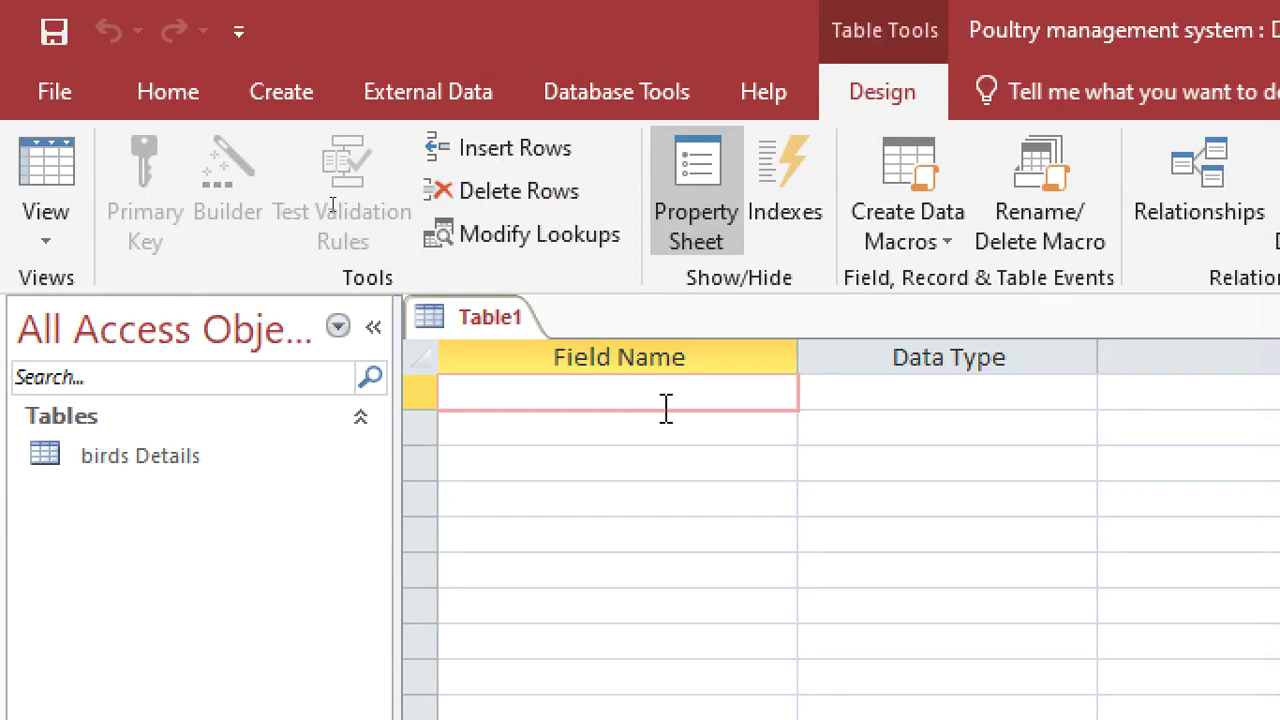
Step: Add a FeedCode field with the AutoNumber data type and make it the primary key
{"action": "type", "text": "FEed"}
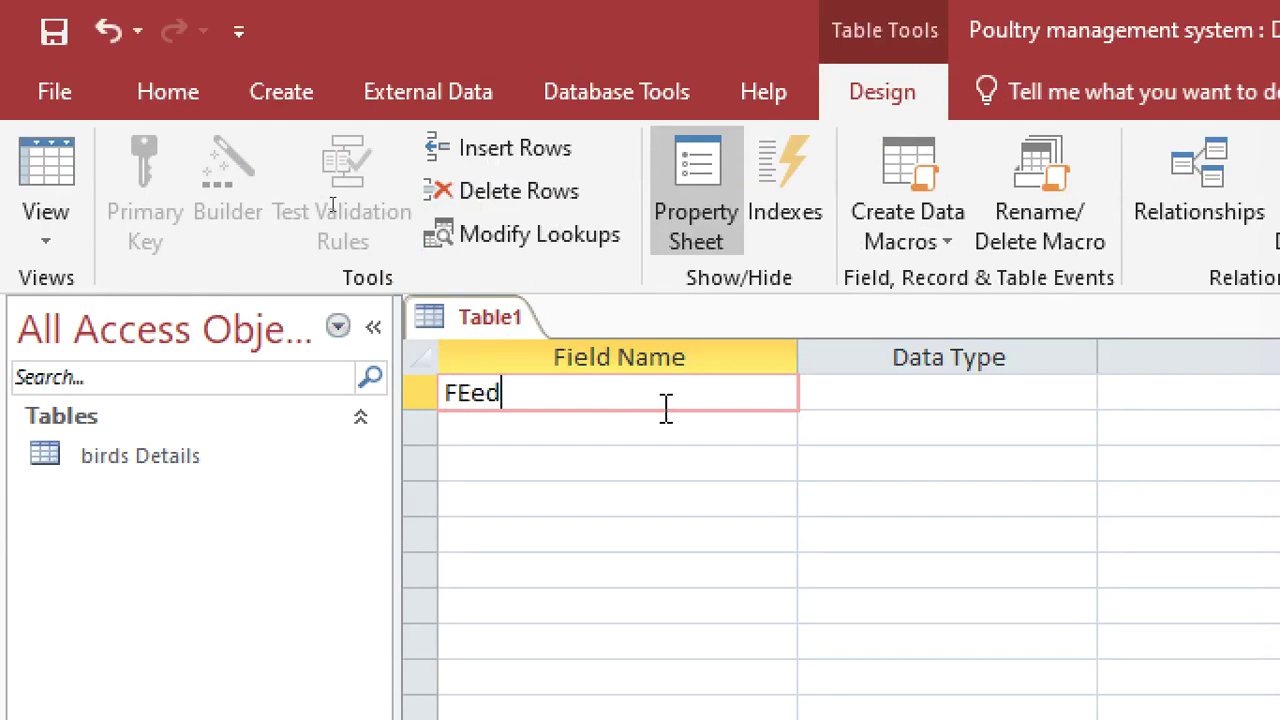
{"action": "key", "text": "BackSpace"}
{"action": "key", "text": "BackSpace"}
{"action": "key", "text": "BackSpace"}
{"action": "type", "text": "eeddCode"}
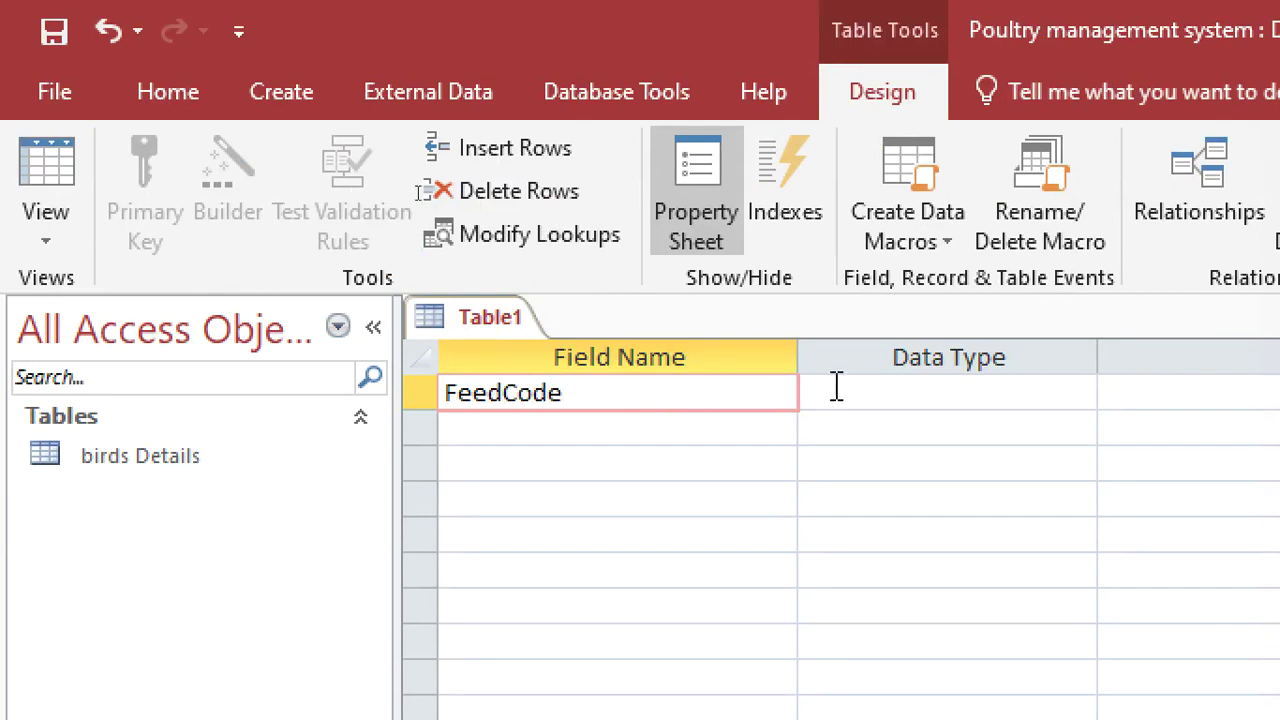
{"action": "left_click", "coordinate": [834, 388]}
{"action": "type", "text": "au"}
{"action": "right_click", "coordinate": [836, 385]}
{"action": "left_click", "coordinate": [880, 421]}
Step: Add a FeedType field as Short Text and a QtyBought field as Number
{"action": "left_click", "coordinate": [625, 423]}
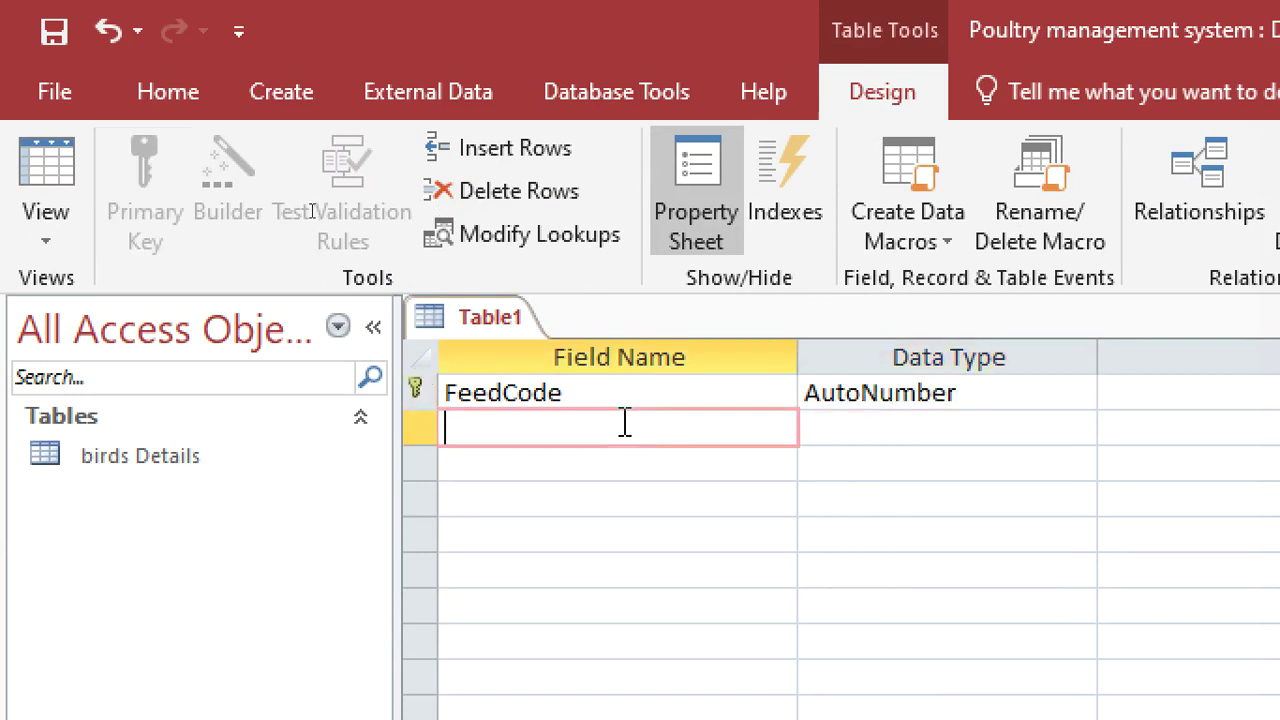
{"action": "type", "text": "FeedType"}
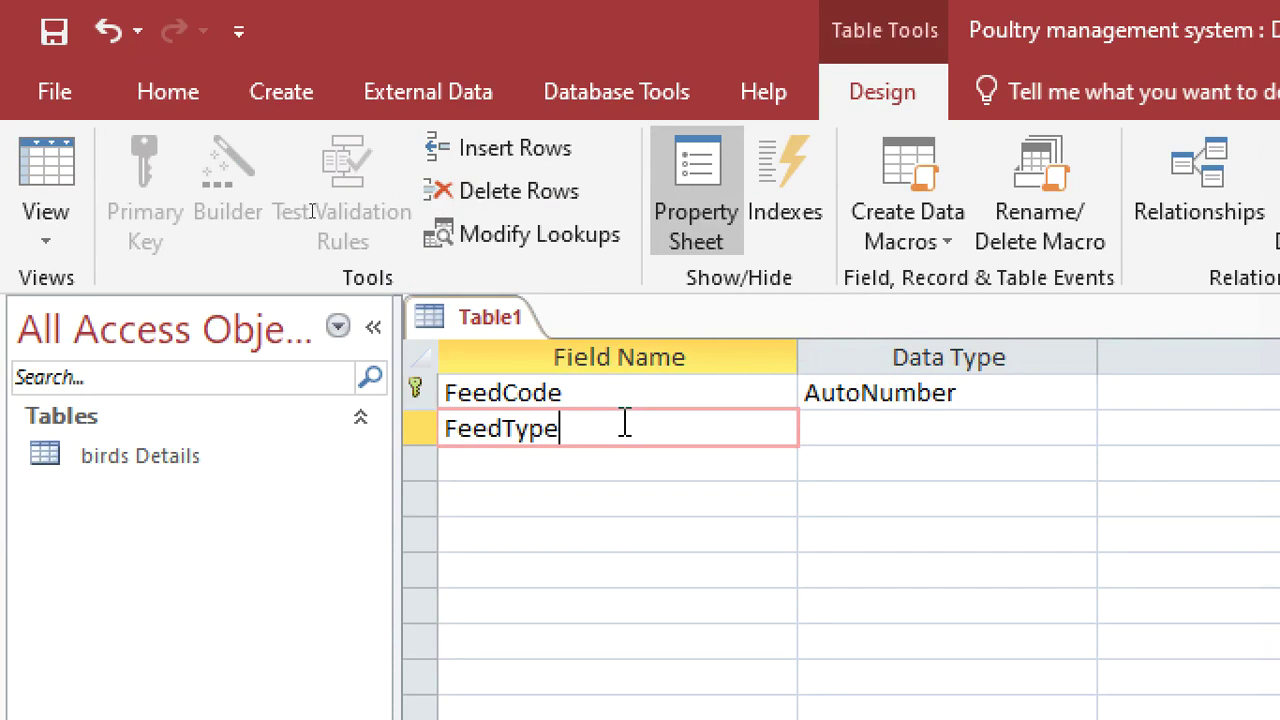
{"action": "left_click", "coordinate": [608, 477]}
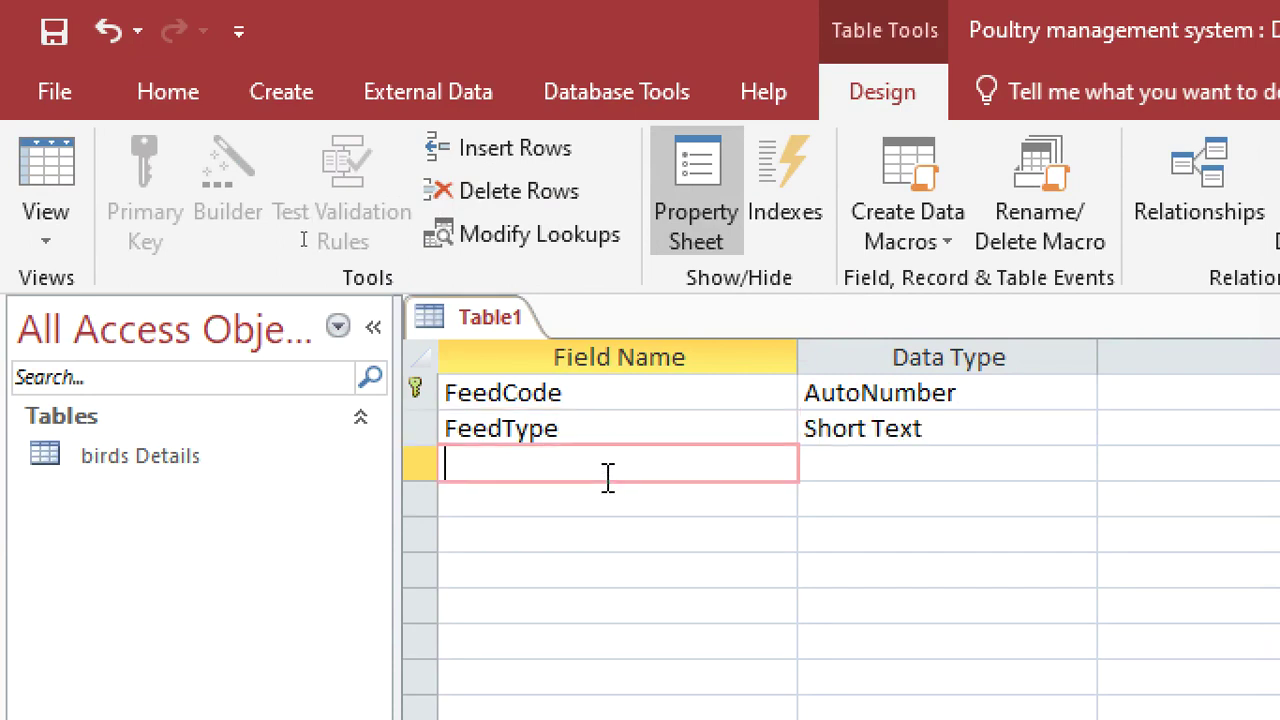
{"action": "type", "text": "QtyBought"}
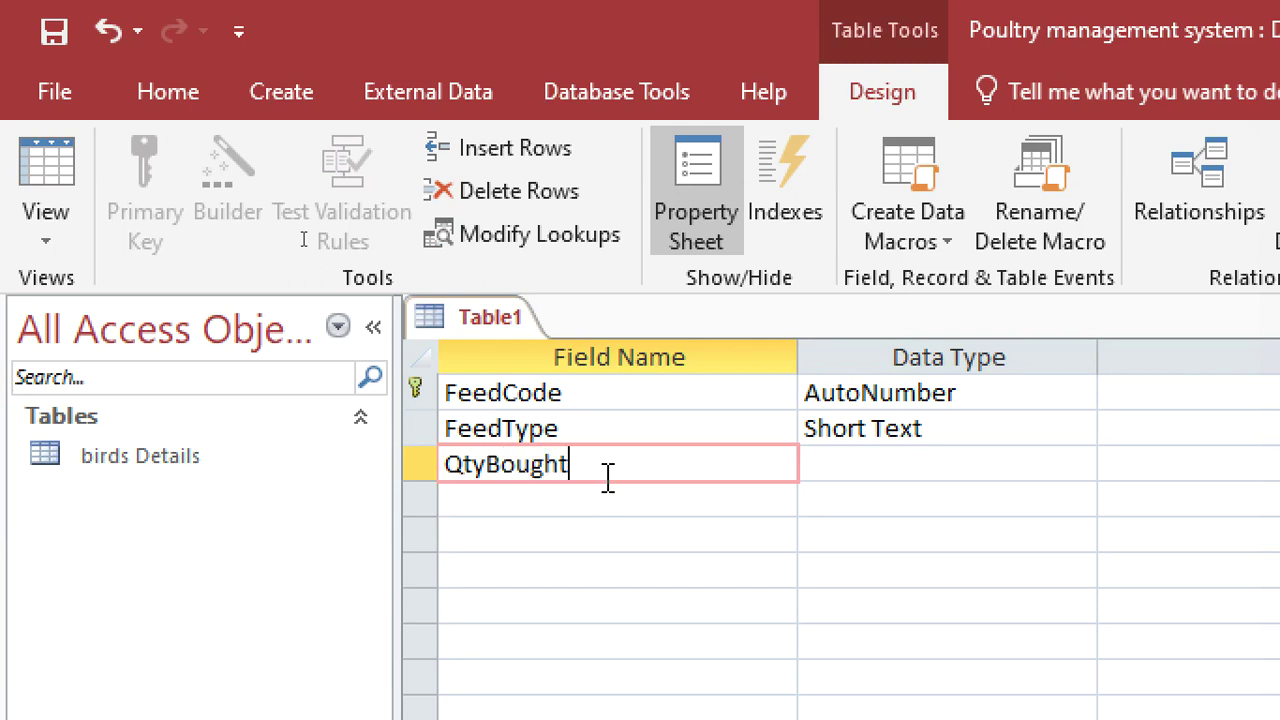
{"action": "left_click", "coordinate": [823, 457]}
{"action": "type", "text": "number"}
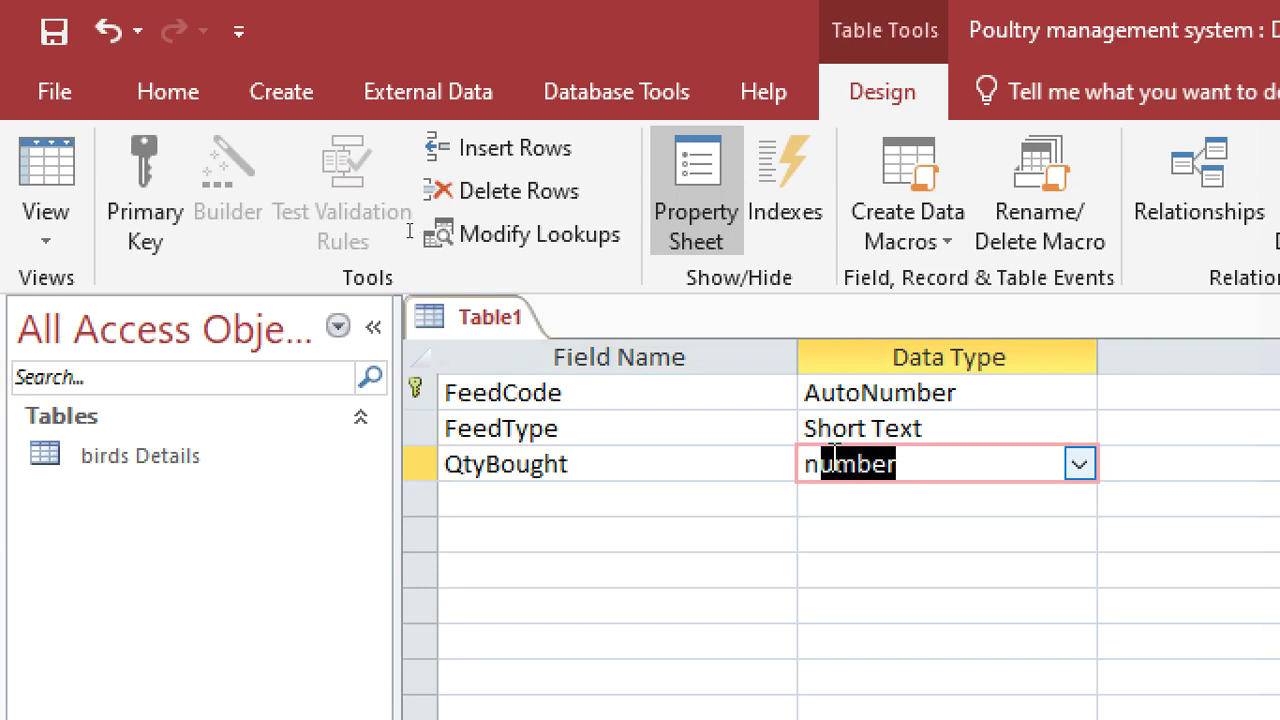
Step: Add a QtyFeed field as Number and a Dateofbuying field as Date/Time
{"action": "left_click", "coordinate": [580, 490]}
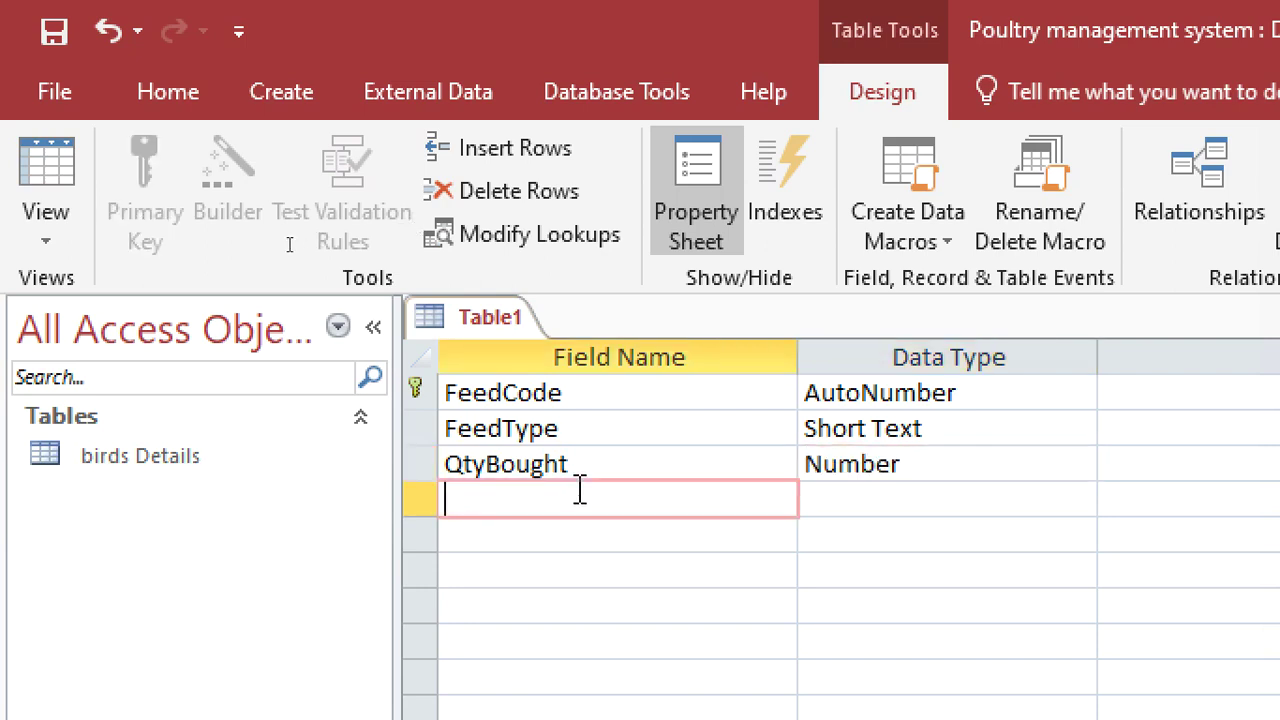
{"action": "type", "text": "QtyFeed"}
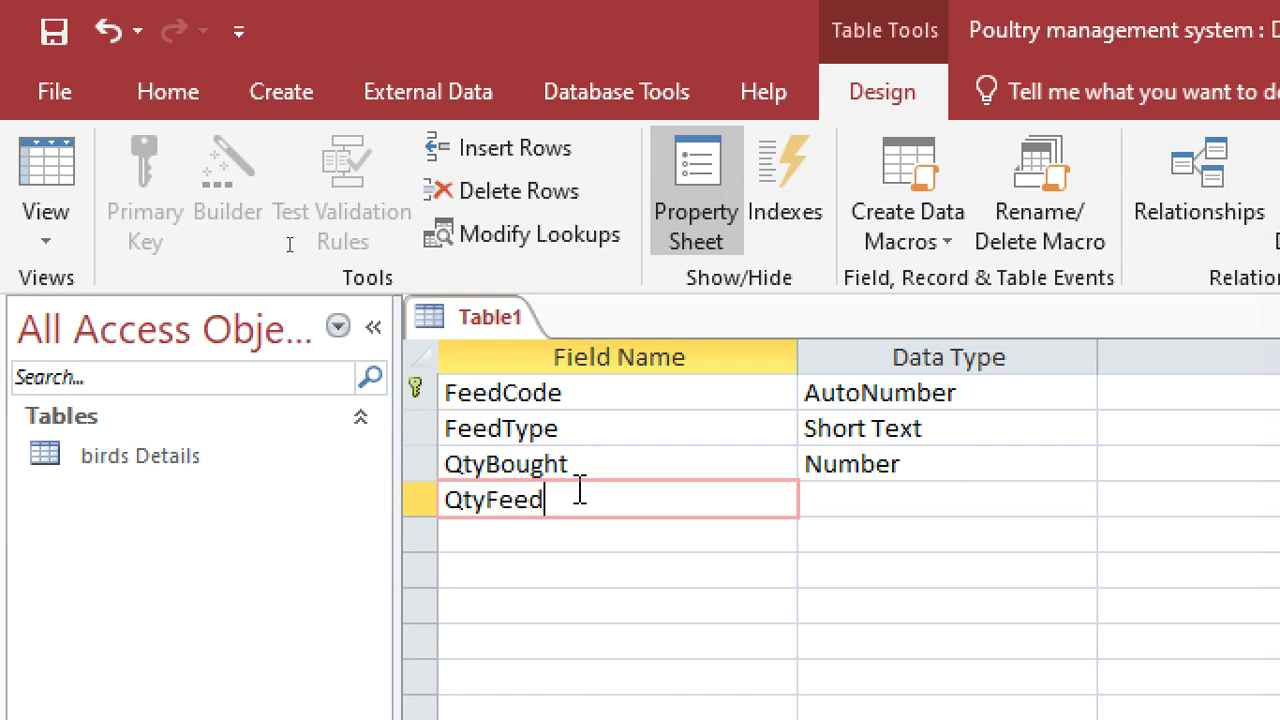
{"action": "left_click", "coordinate": [849, 503]}
{"action": "type", "text": "Number"}
{"action": "left_click", "coordinate": [636, 533]}
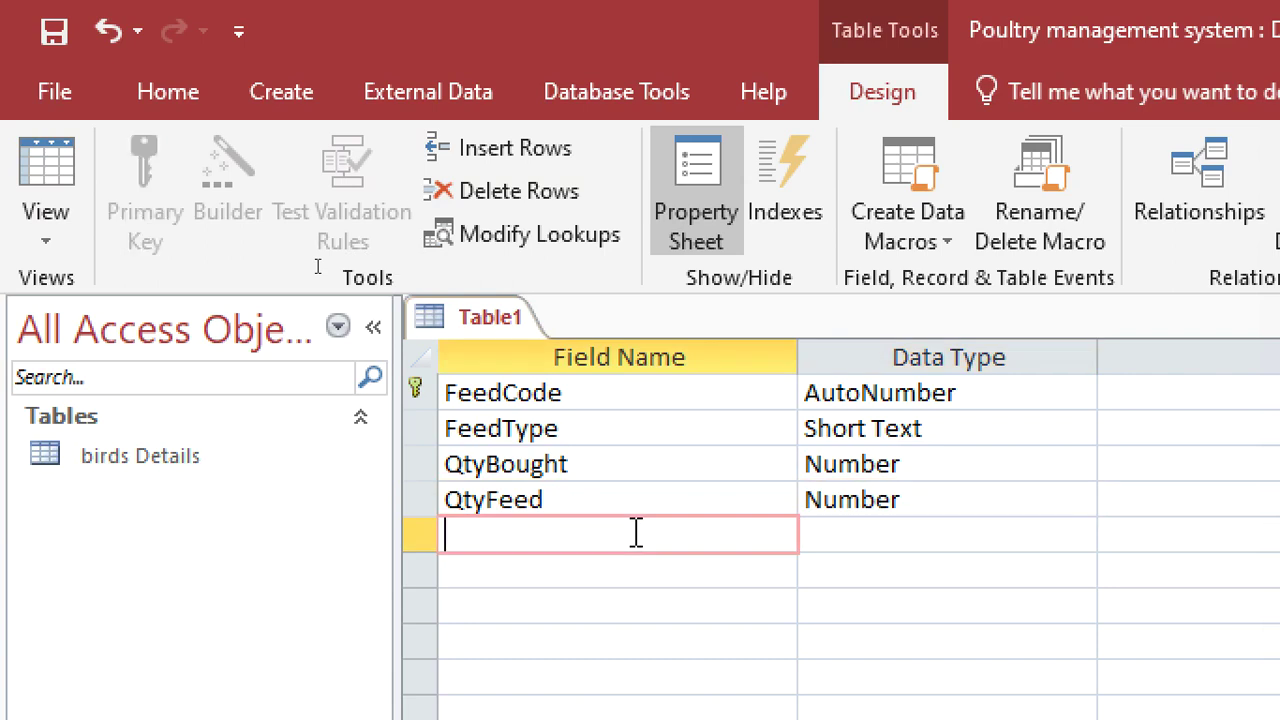
{"action": "type", "text": "Dateof"}
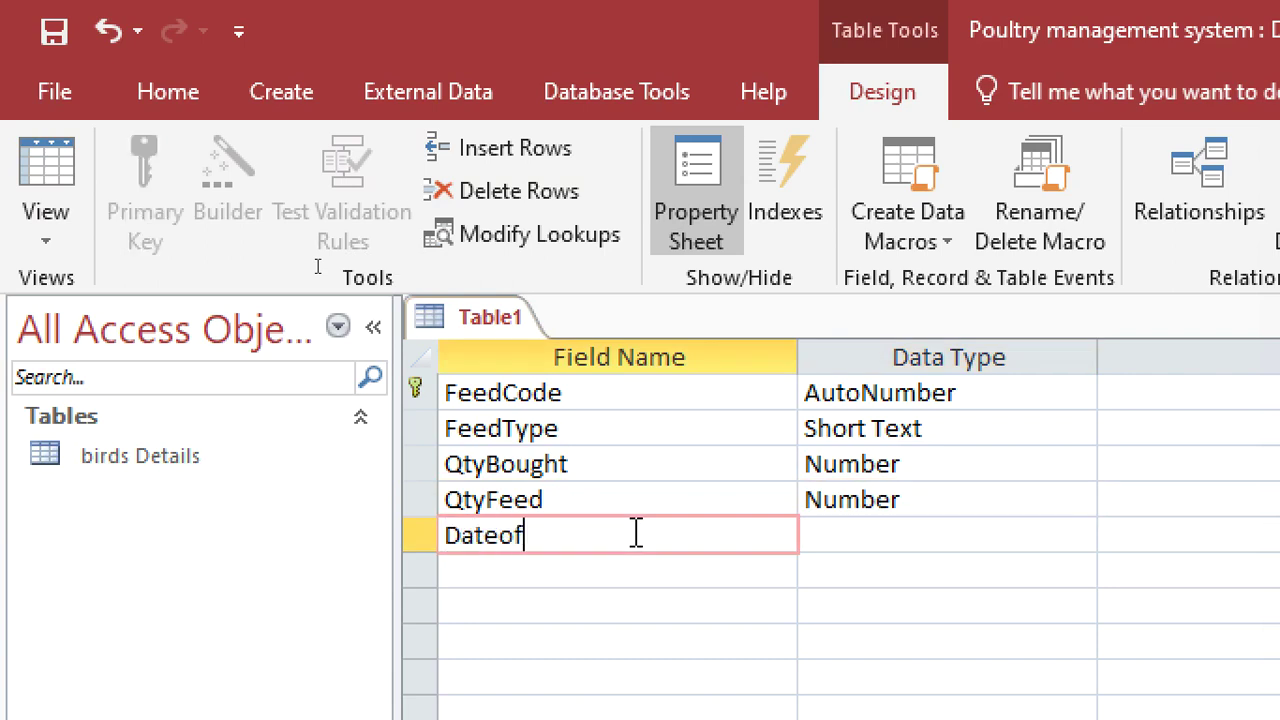
{"action": "type", "text": "buying"}
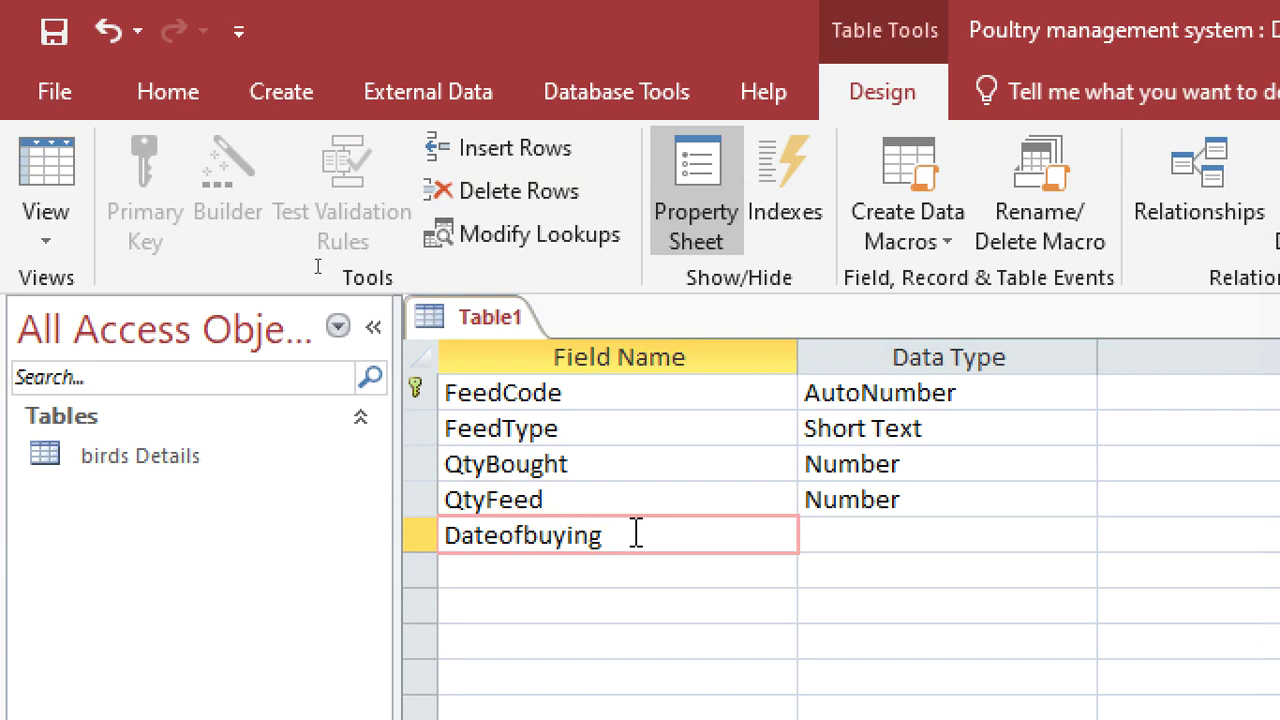
{"action": "left_click", "coordinate": [826, 540]}
{"action": "type", "text": "date/Time"}
Step: Add a Price field with the Currency data type below Dateofbuying
{"action": "left_click", "coordinate": [754, 562]}
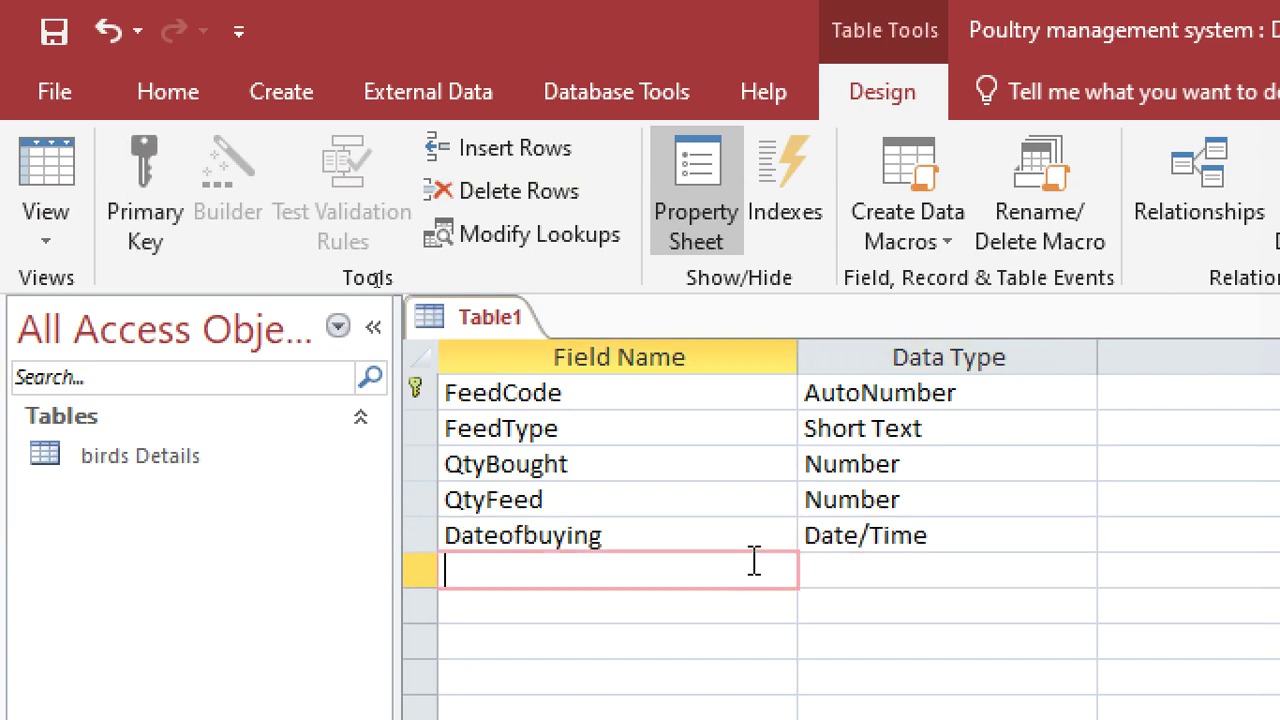
{"action": "type", "text": "Price"}
{"action": "left_click", "coordinate": [849, 584]}
{"action": "type", "text": "currency"}
Step: Add a TotalSpend field with the Currency data type below Price
{"action": "left_click", "coordinate": [640, 608]}
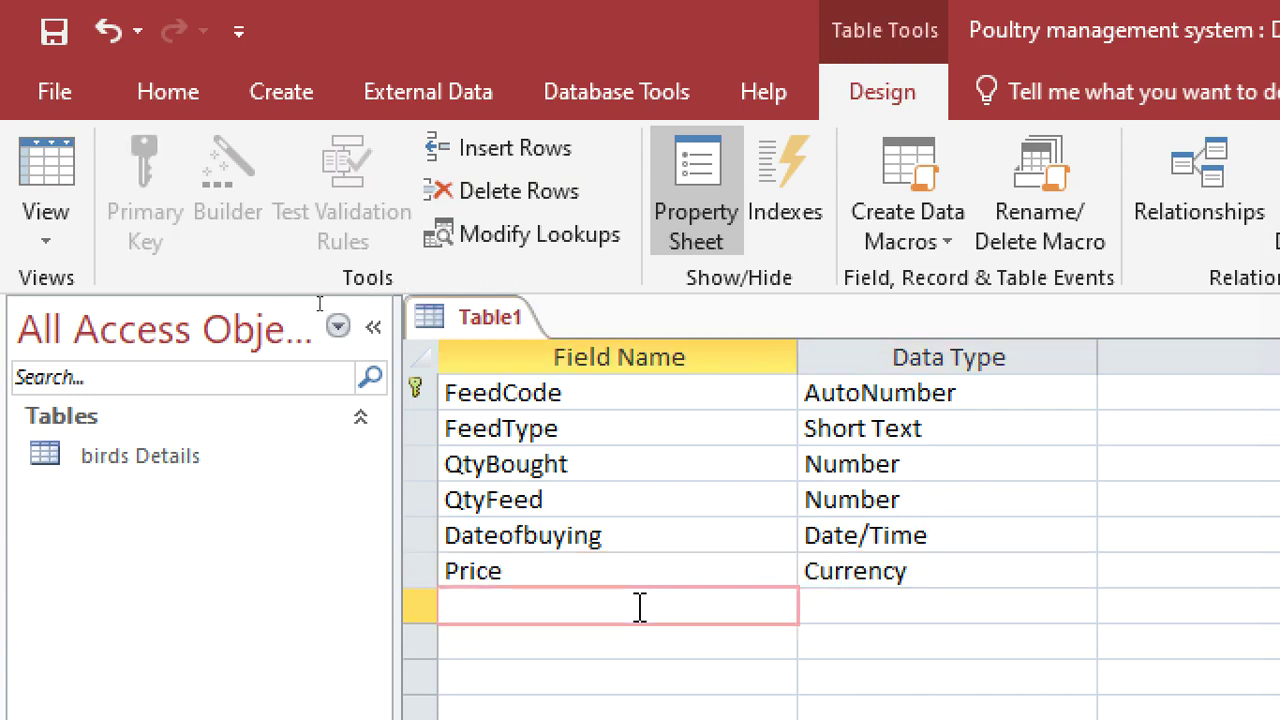
{"action": "type", "text": "TotalSpend"}
{"action": "left_click", "coordinate": [838, 609]}
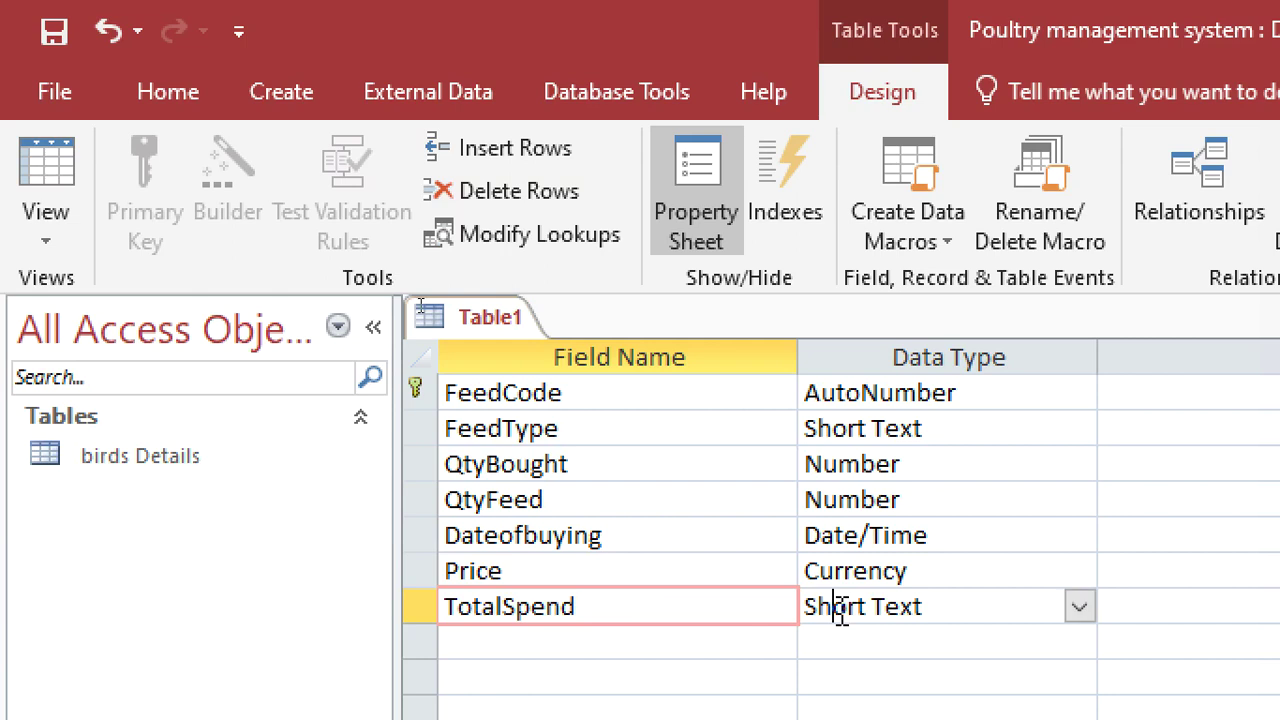
{"action": "type", "text": "nc"}
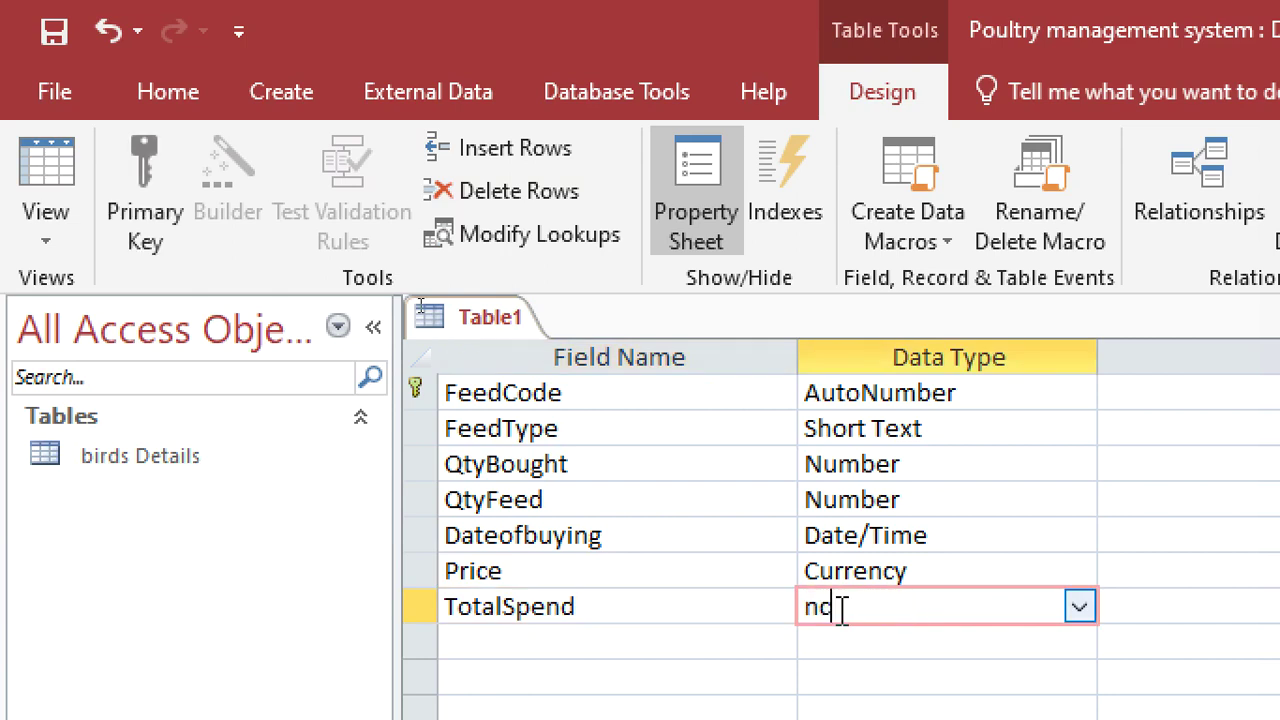
{"action": "type", "text": "c"}
{"action": "double_click", "coordinate": [842, 605]}
{"action": "type", "text": "cu"}
{"action": "left_click", "coordinate": [590, 645]}
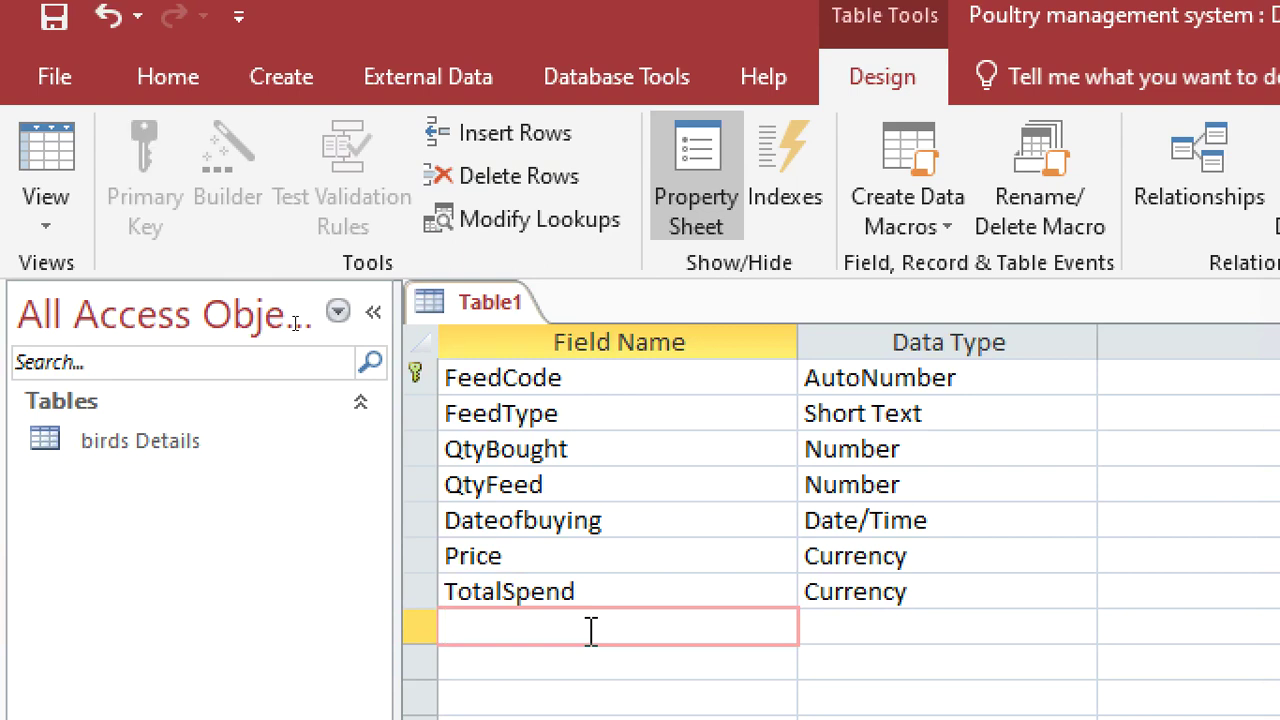
Step: Add a Shed field with the Short Text data type below TotalSpend
{"action": "type", "text": "Shd"}
{"action": "key", "text": "BackSpace"}
{"action": "type", "text": "ed"}
{"action": "left_click", "coordinate": [805, 626]}
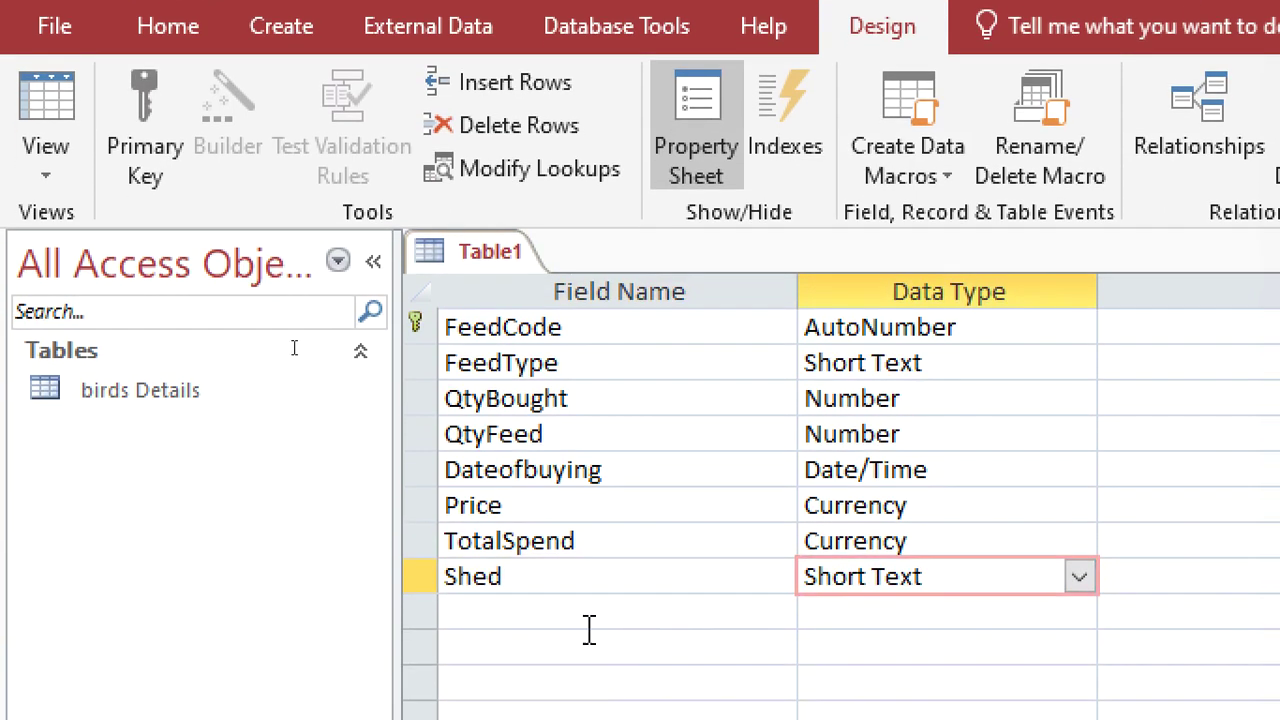
{"action": "left_click", "coordinate": [589, 656]}
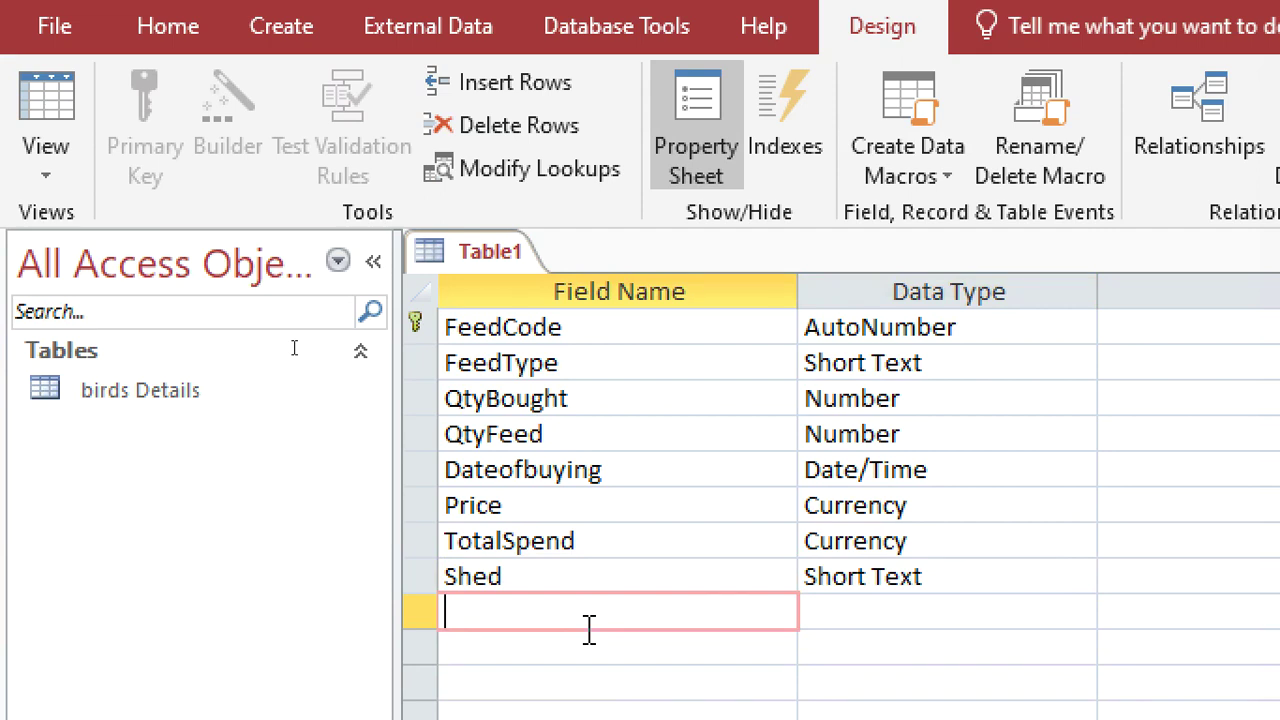
Step: Save the table as feeds and close it
{"action": "key", "text": "ctrl+s"}
{"action": "type", "text": "feee"}
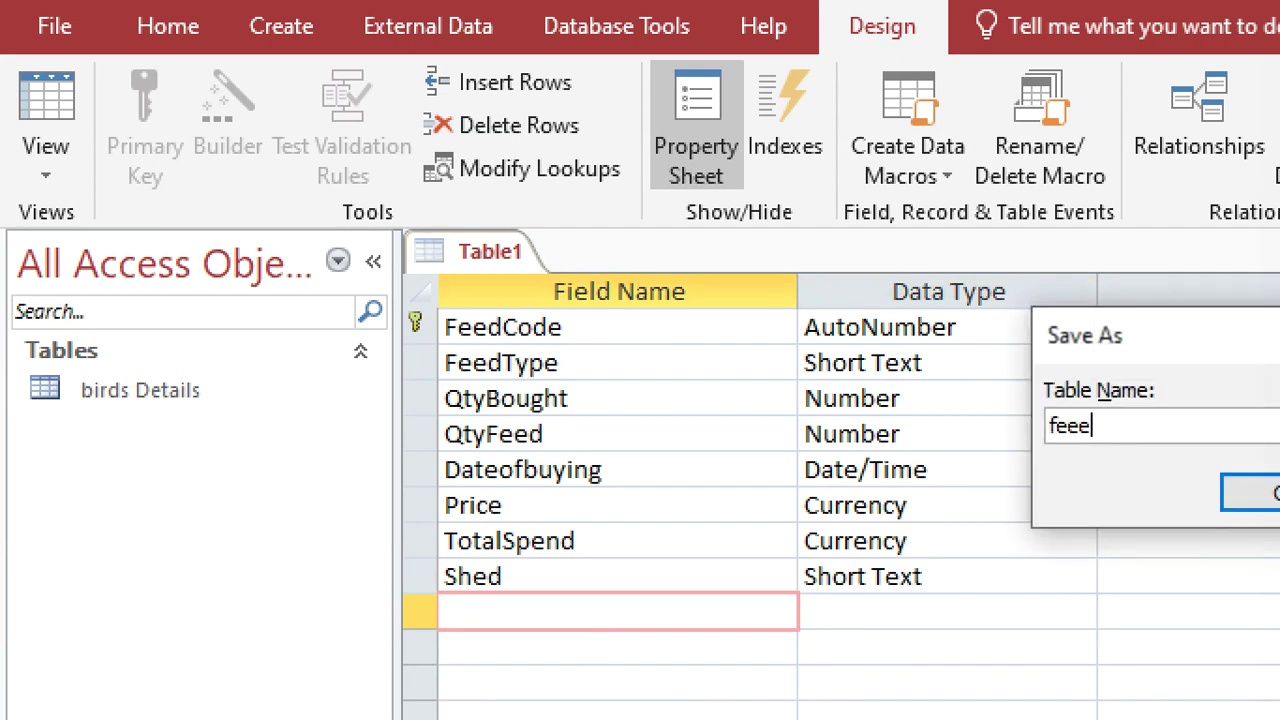
{"action": "key", "text": "BackSpace"}
{"action": "type", "text": "ds"}
{"action": "key", "text": "Return"}
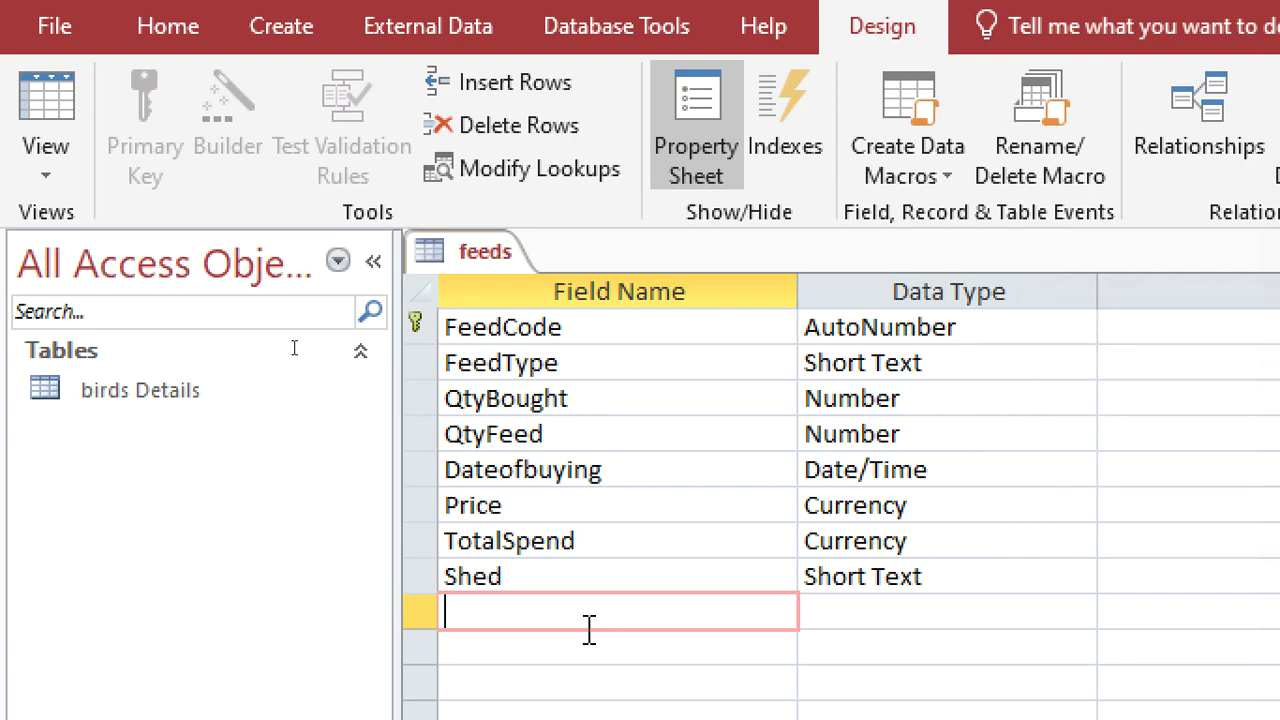
{"action": "right_click", "coordinate": [468, 260]}
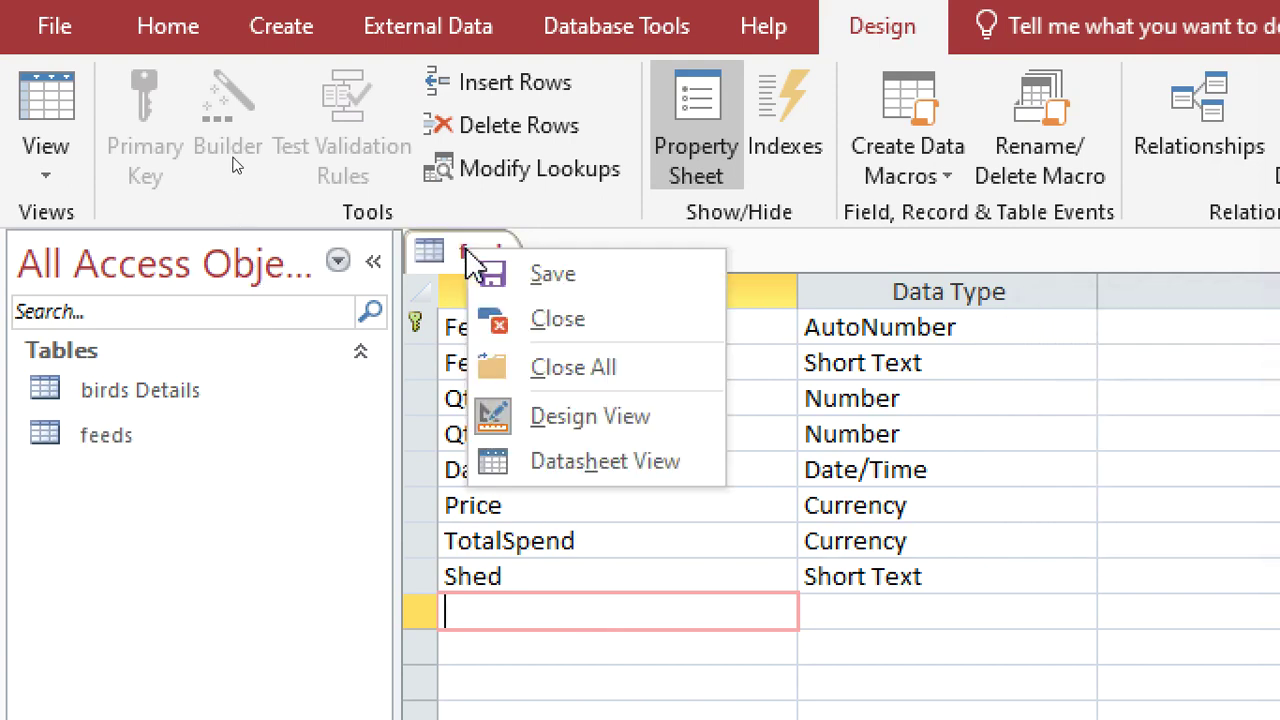
{"action": "left_click", "coordinate": [510, 320]}
Step: Create another table in Design View with MedicineCode as an AutoNumber primary key
{"action": "left_click", "coordinate": [290, 28]}
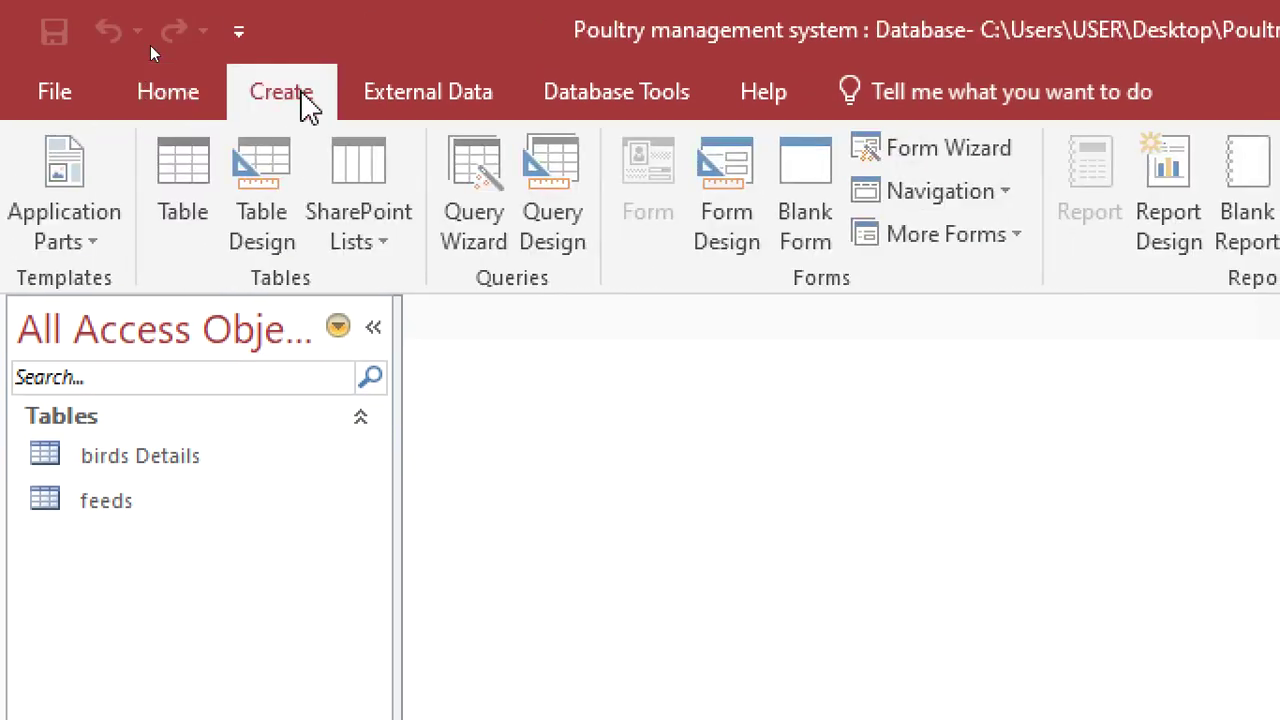
{"action": "left_click", "coordinate": [283, 160]}
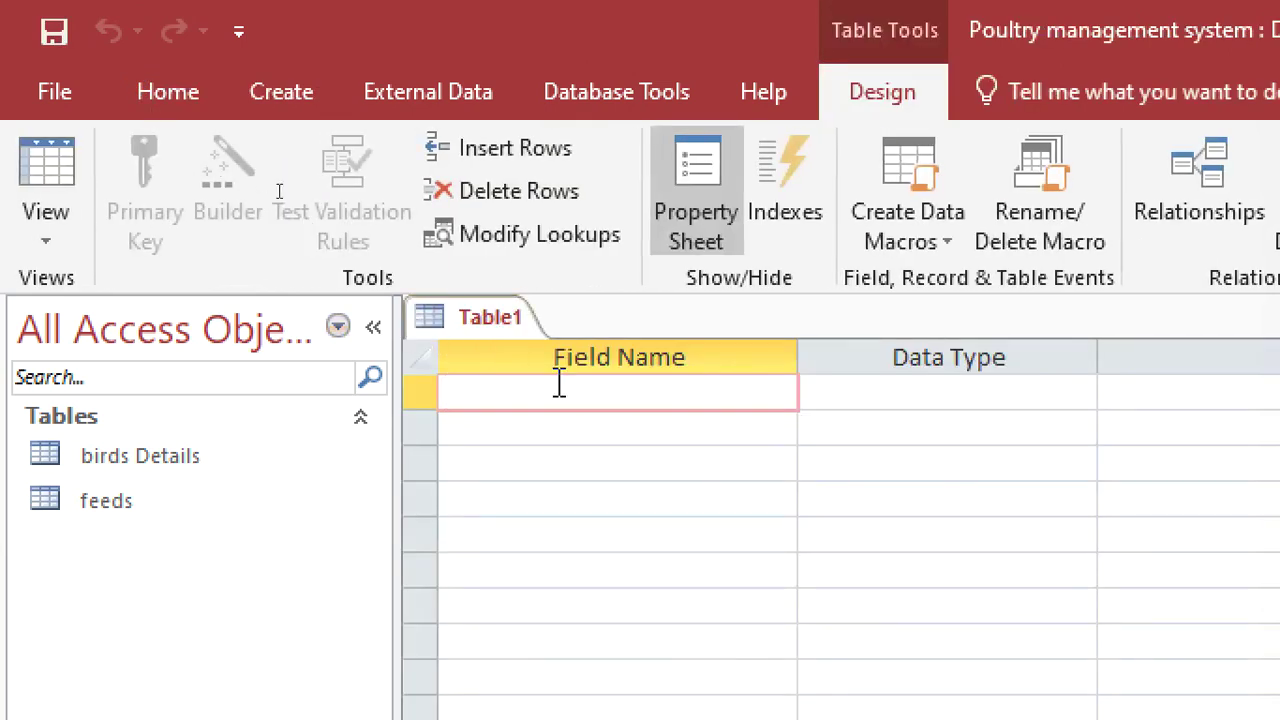
{"action": "type", "text": "Medicine"}
{"action": "type", "text": "Cod"}
{"action": "key", "text": "BackSpace"}
{"action": "type", "text": "ode"}
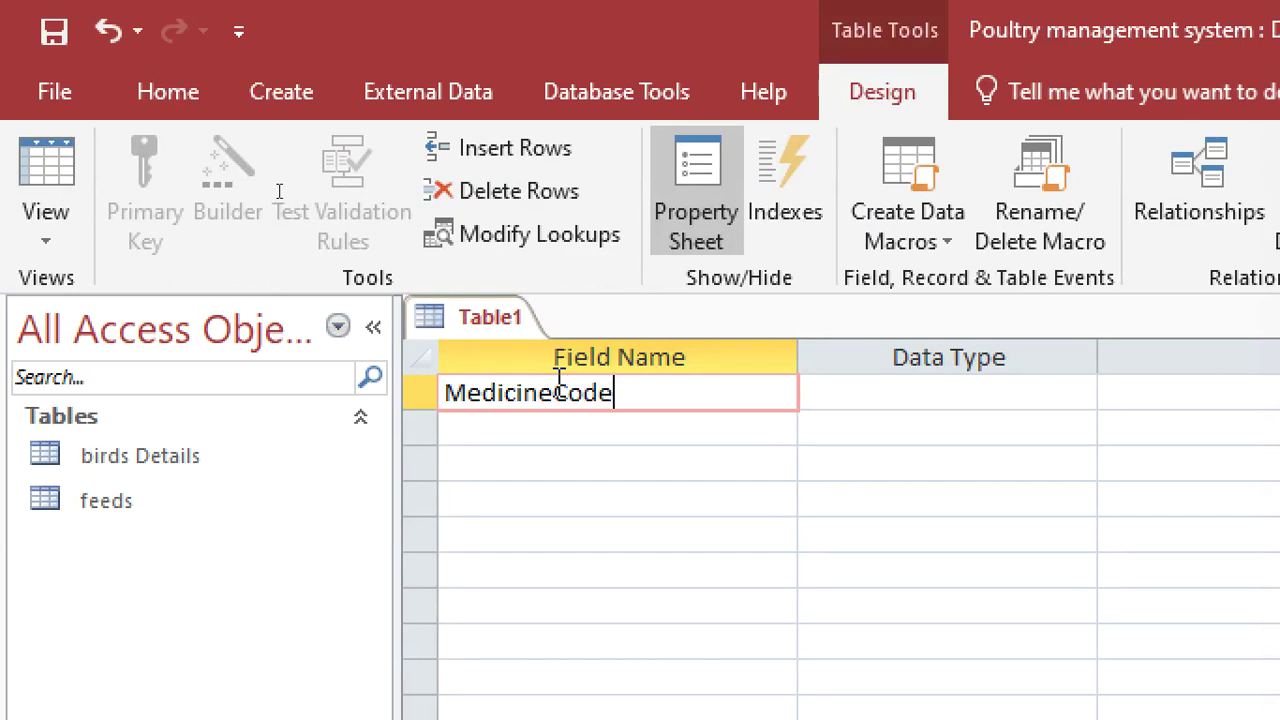
{"action": "left_click", "coordinate": [837, 392]}
{"action": "type", "text": "autoNumber"}
{"action": "right_click", "coordinate": [843, 400]}
{"action": "left_click", "coordinate": [960, 417]}
{"action": "left_click", "coordinate": [743, 437]}
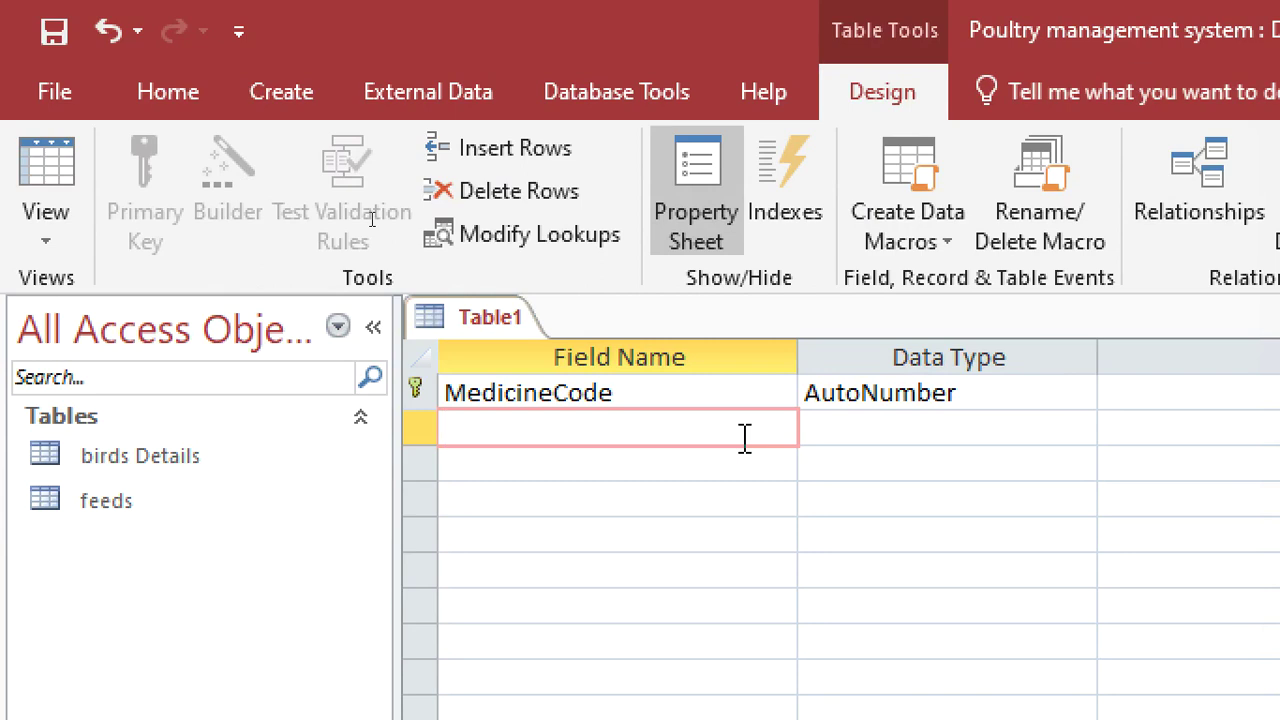
Step: Add a Typeofmedicine field with the Short Text data type below MedicineCode
{"action": "type", "text": "ypeofmedi"}
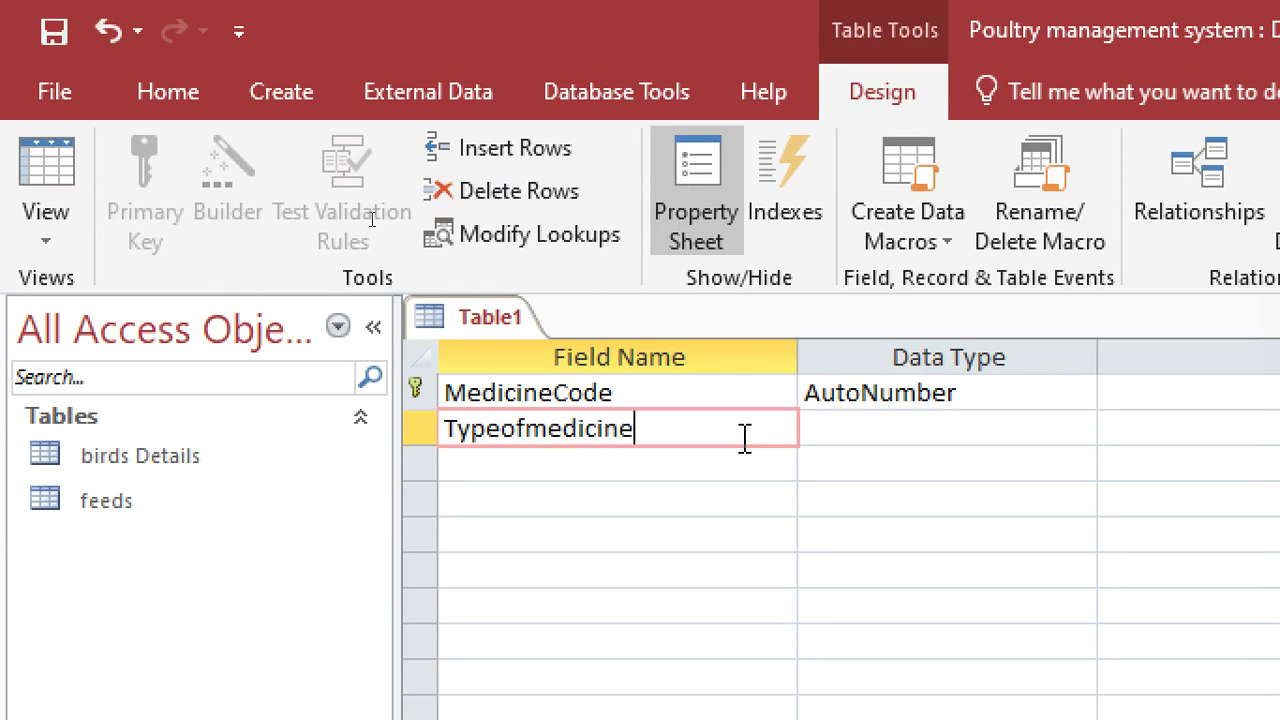
{"action": "type", "text": "cine"}
{"action": "left_click", "coordinate": [846, 444]}
{"action": "left_click", "coordinate": [703, 460]}
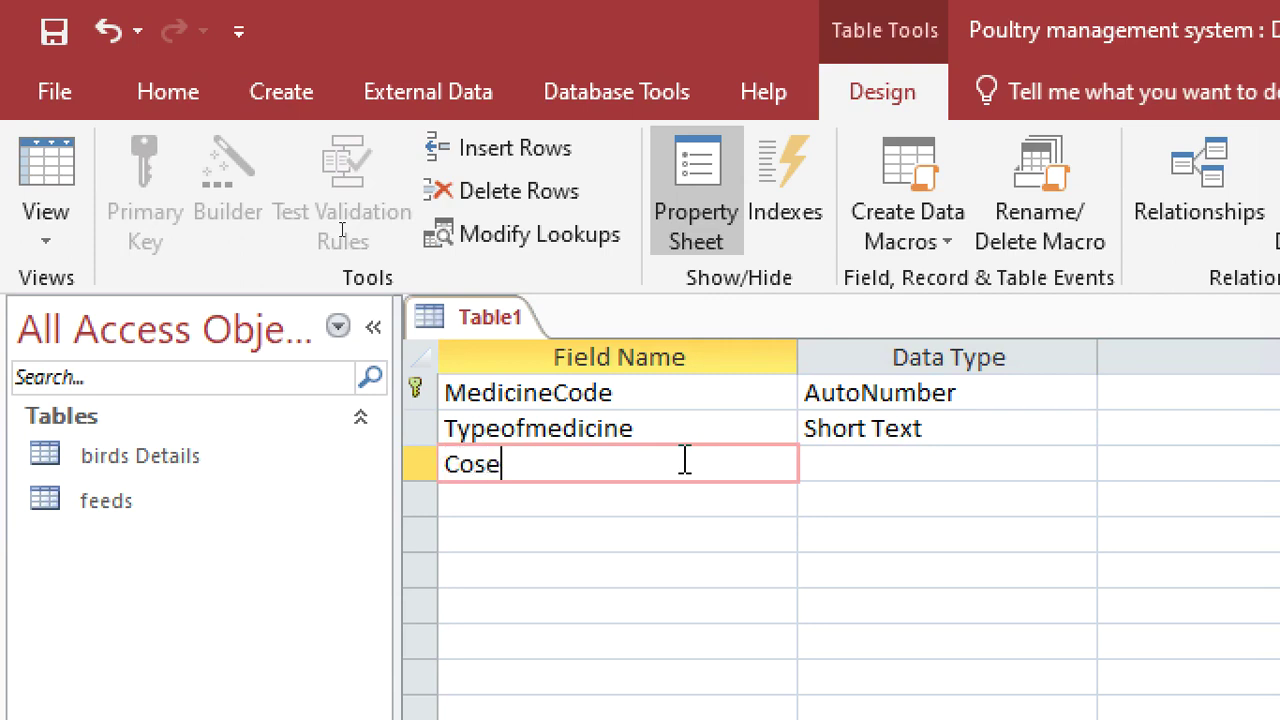
Step: Add a CostOfmedicine field with the Currency data type below Typeofmedicine
{"action": "type", "text": "CostOfmedicid"}
{"action": "key", "text": "BackSpace"}
{"action": "type", "text": "ne"}
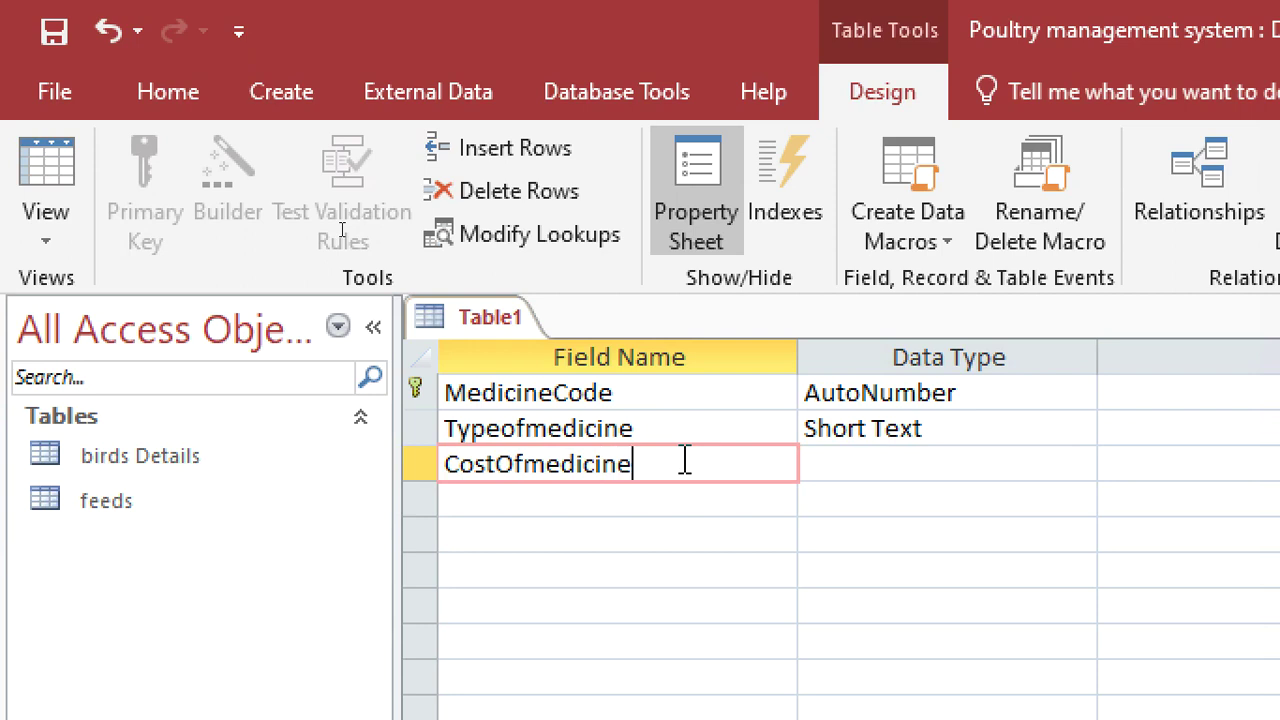
{"action": "left_click", "coordinate": [851, 476]}
{"action": "type", "text": "V"}
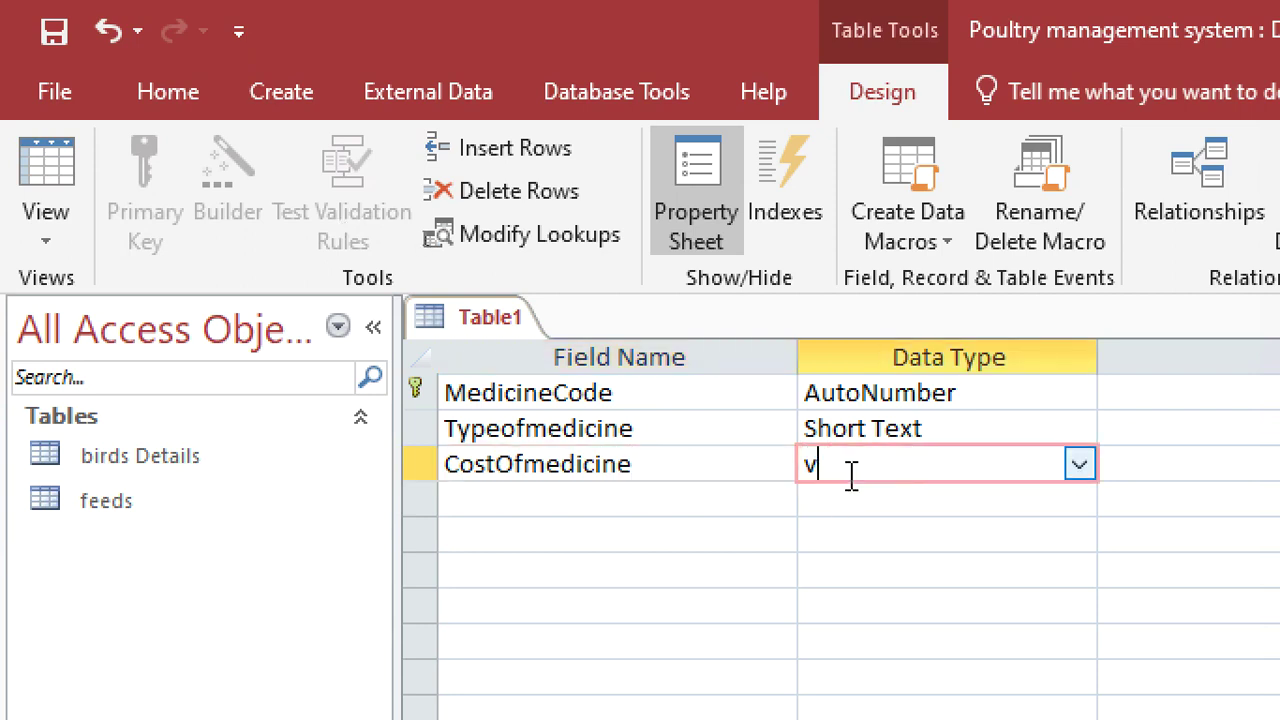
{"action": "type", "text": "currency"}
{"action": "left_click", "coordinate": [534, 508]}
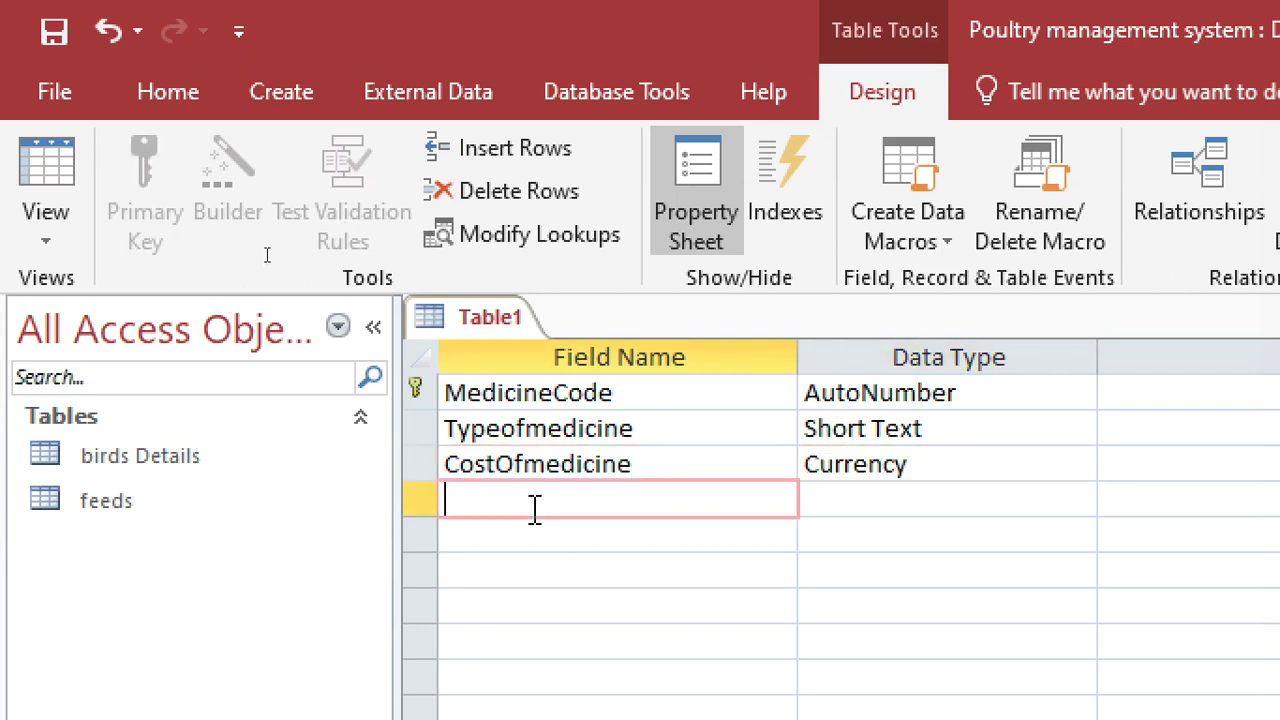
Step: Add a DateAdministered field as Date/Time and a Shed field as Short Text
{"action": "type", "text": "DateAdministered"}
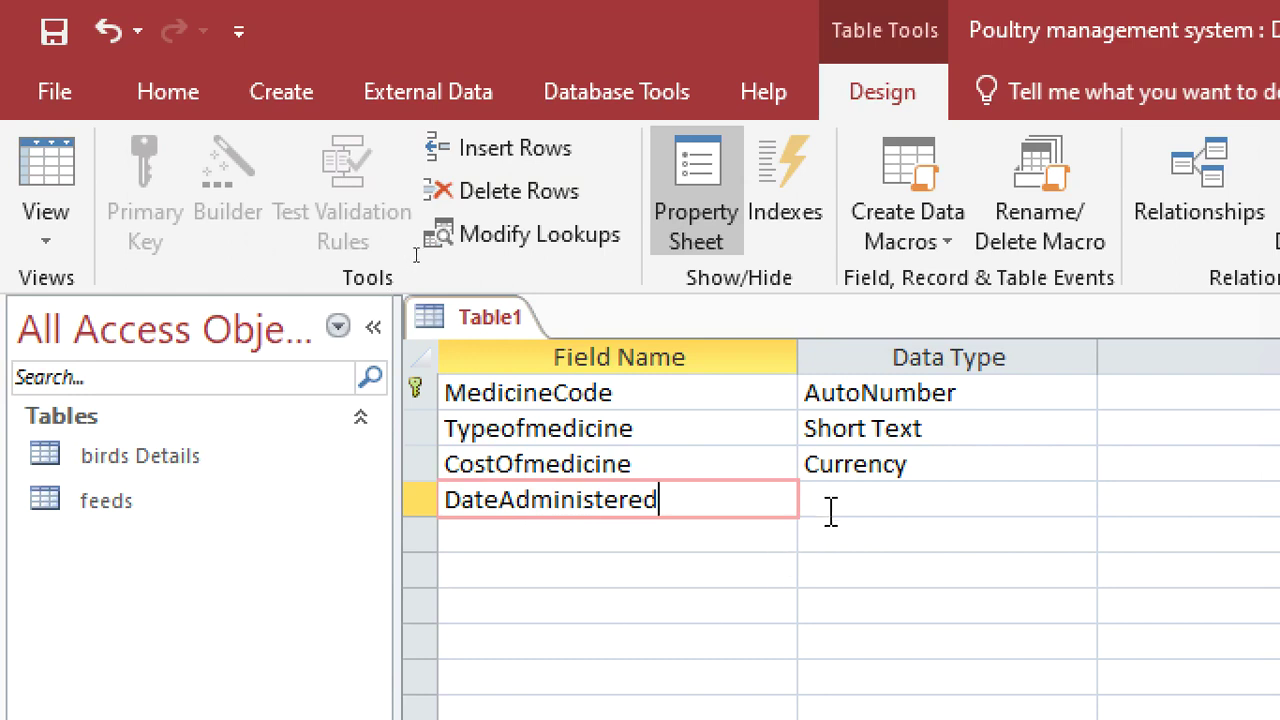
{"action": "left_click", "coordinate": [829, 514]}
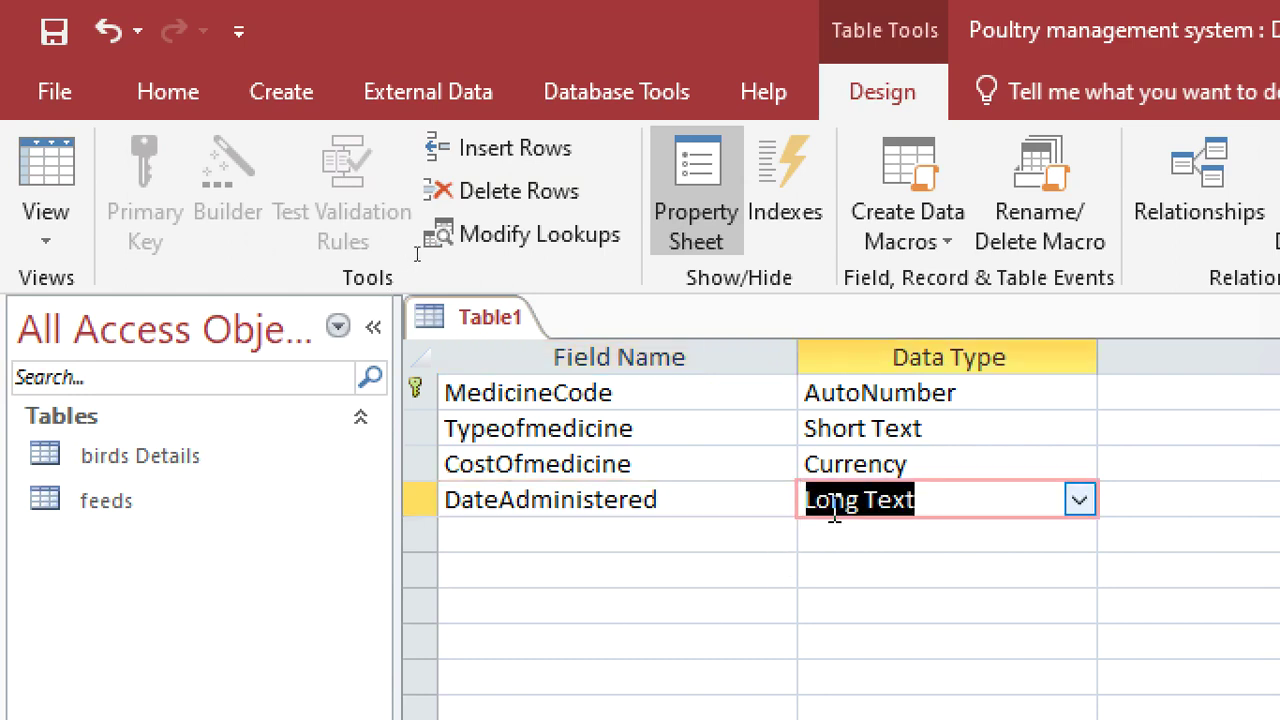
{"action": "type", "text": "date/Time"}
{"action": "left_click", "coordinate": [686, 530]}
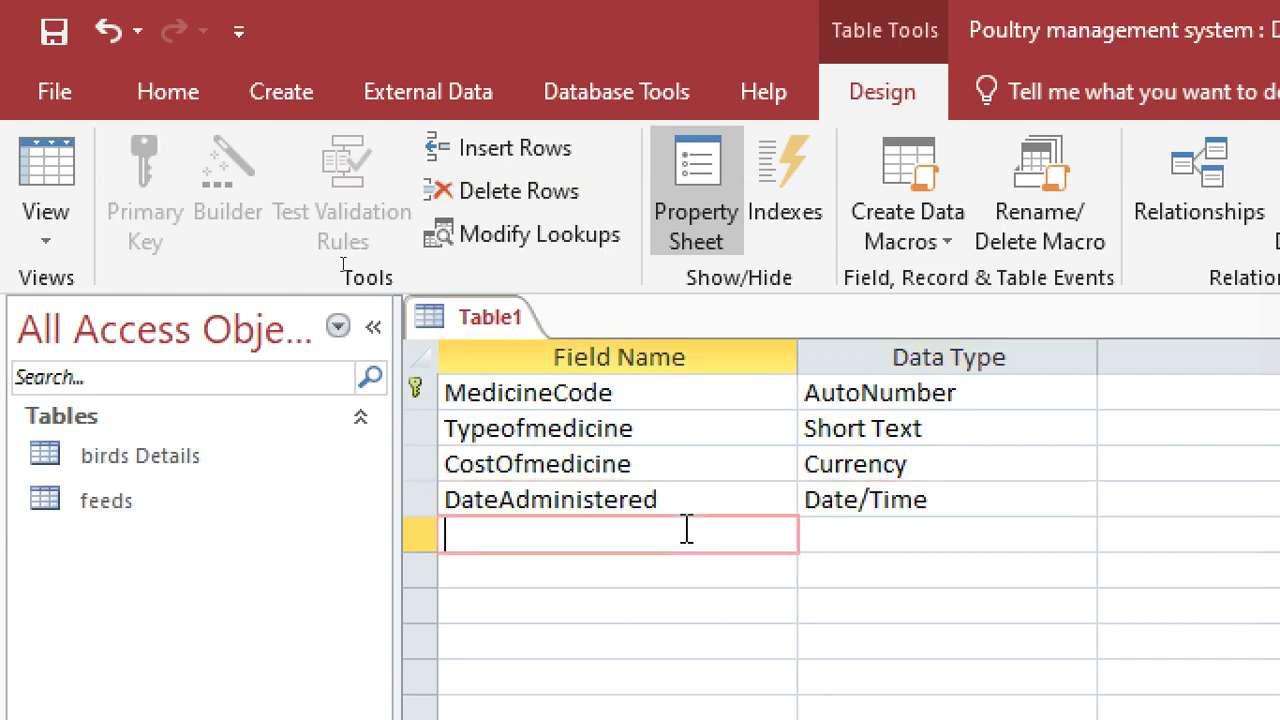
{"action": "type", "text": "Shed"}
{"action": "left_click", "coordinate": [833, 535]}
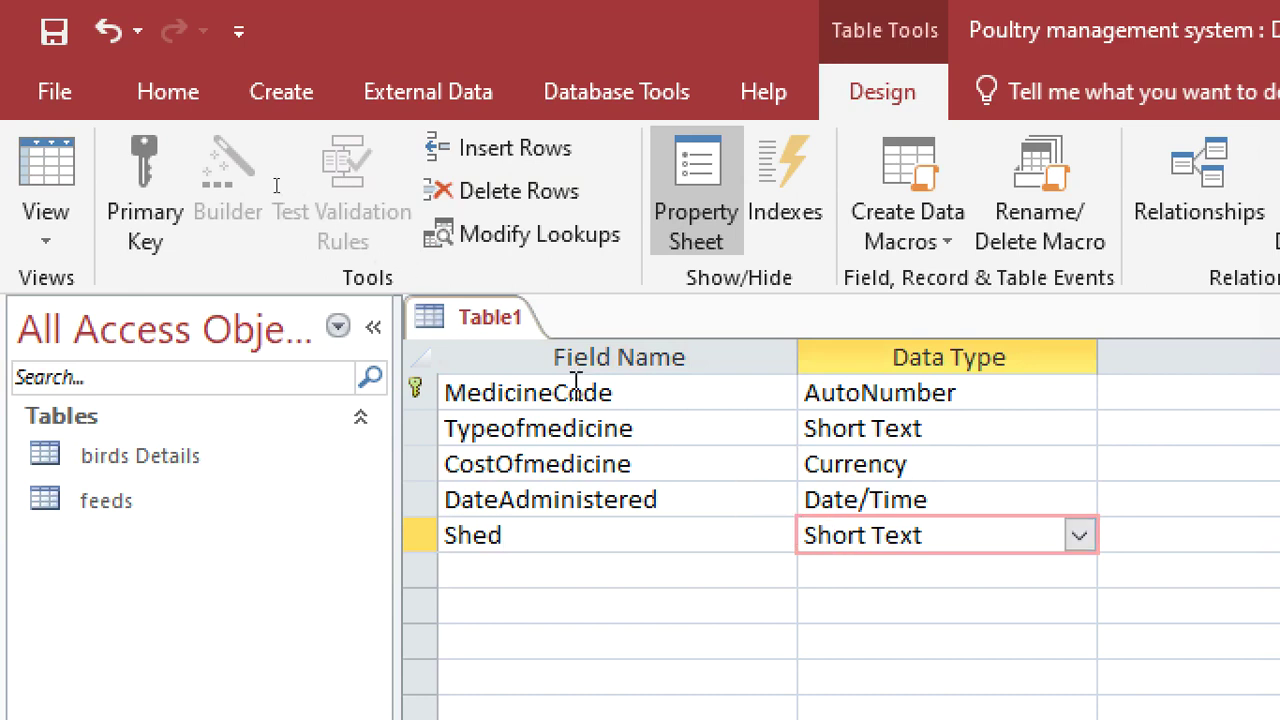
Step: Save the table as medicine and close it
{"action": "left_click", "coordinate": [54, 31]}
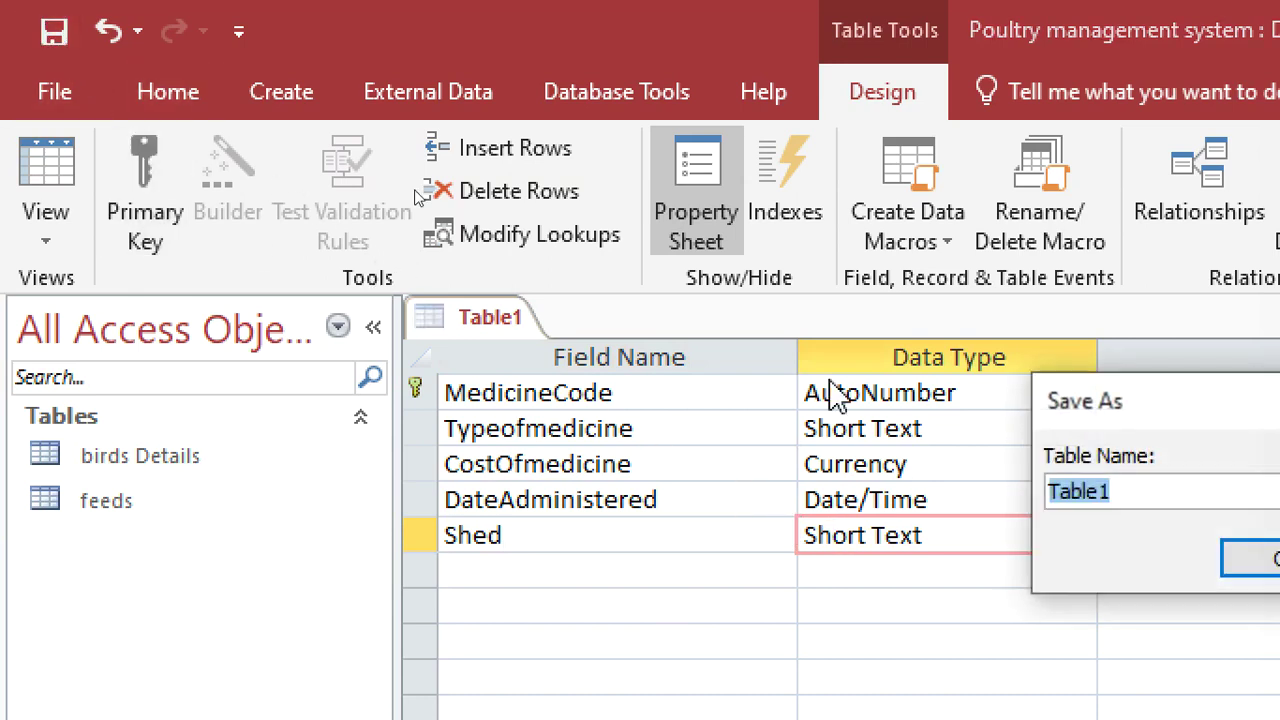
{"action": "type", "text": "medicine"}
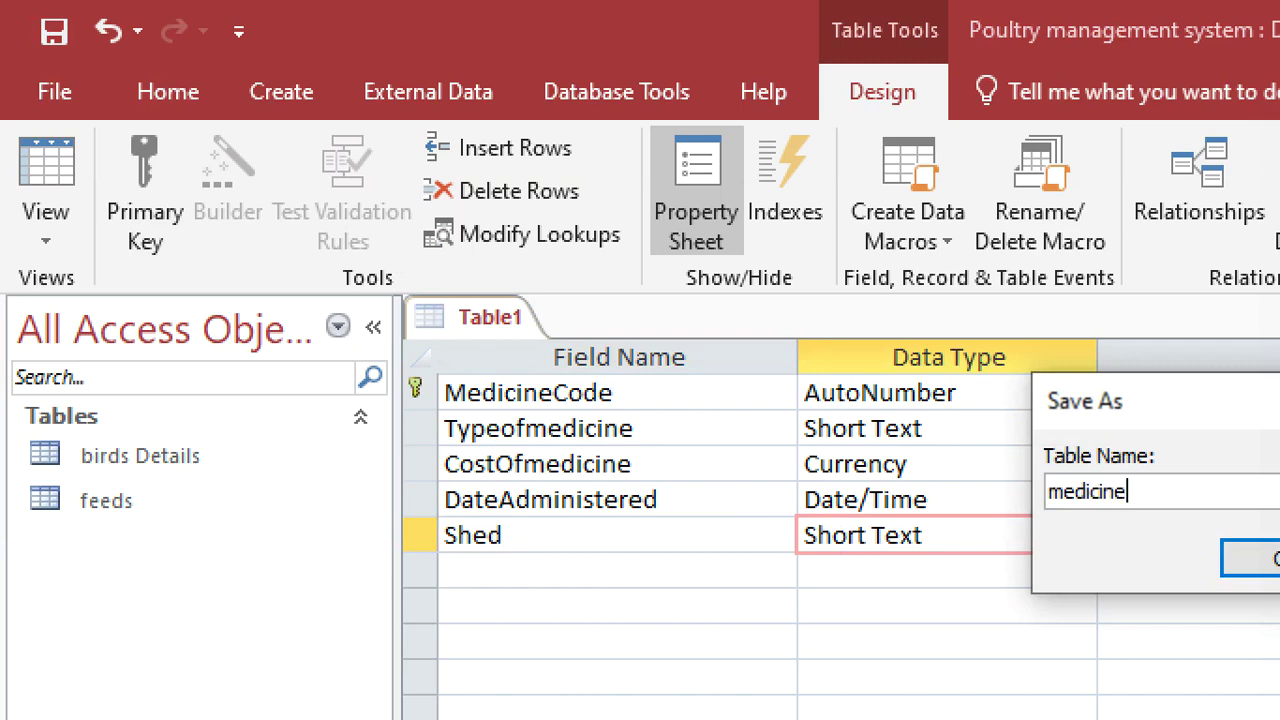
{"action": "key", "text": "Return"}
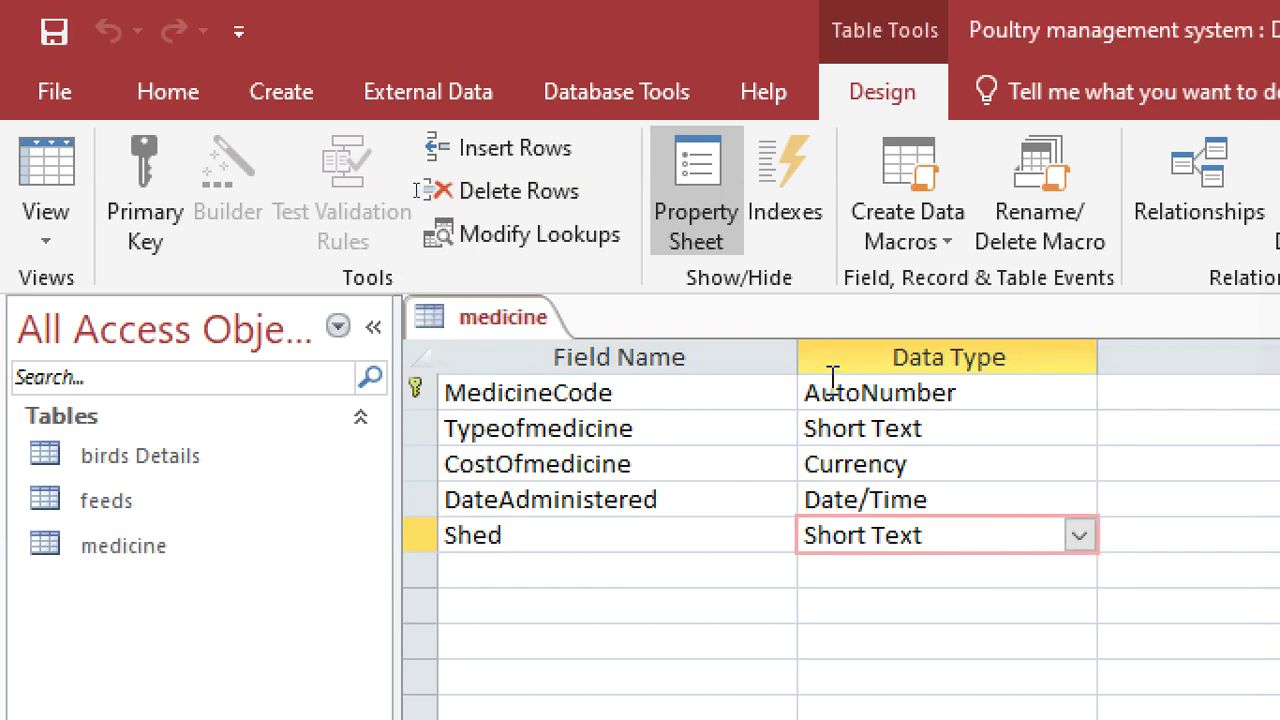
{"action": "right_click", "coordinate": [488, 318]}
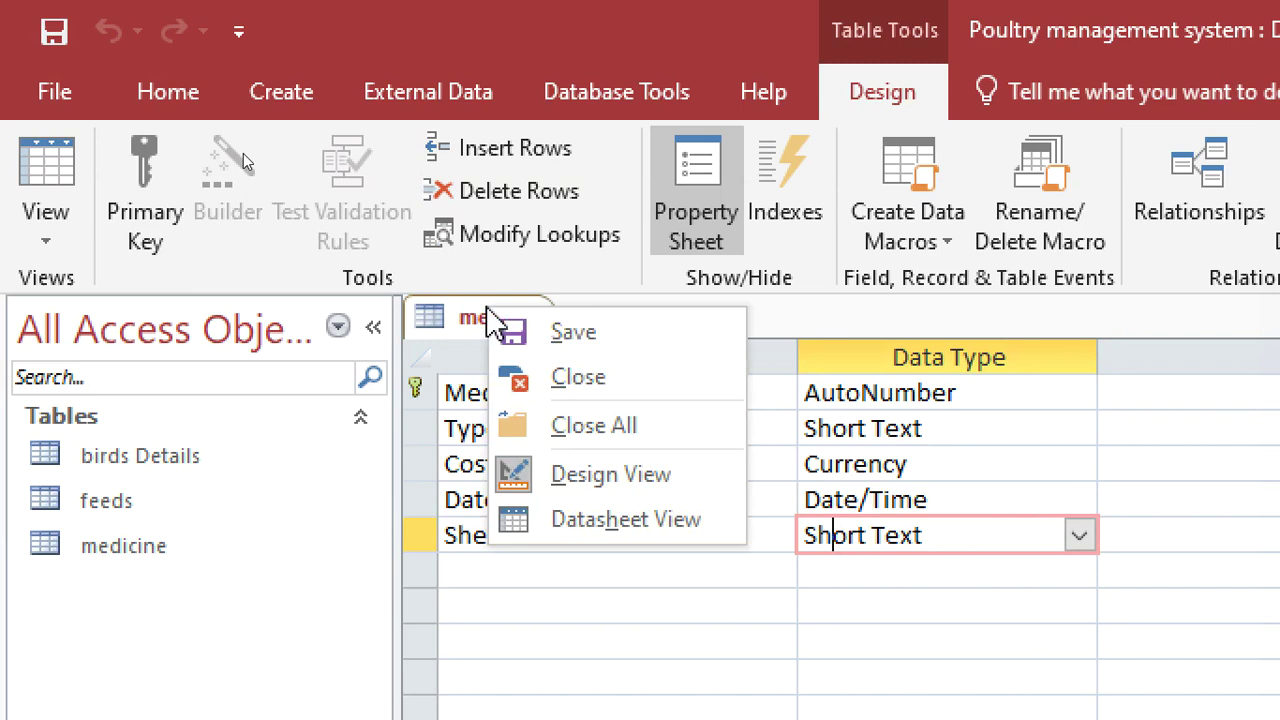
{"action": "left_click", "coordinate": [578, 377]}
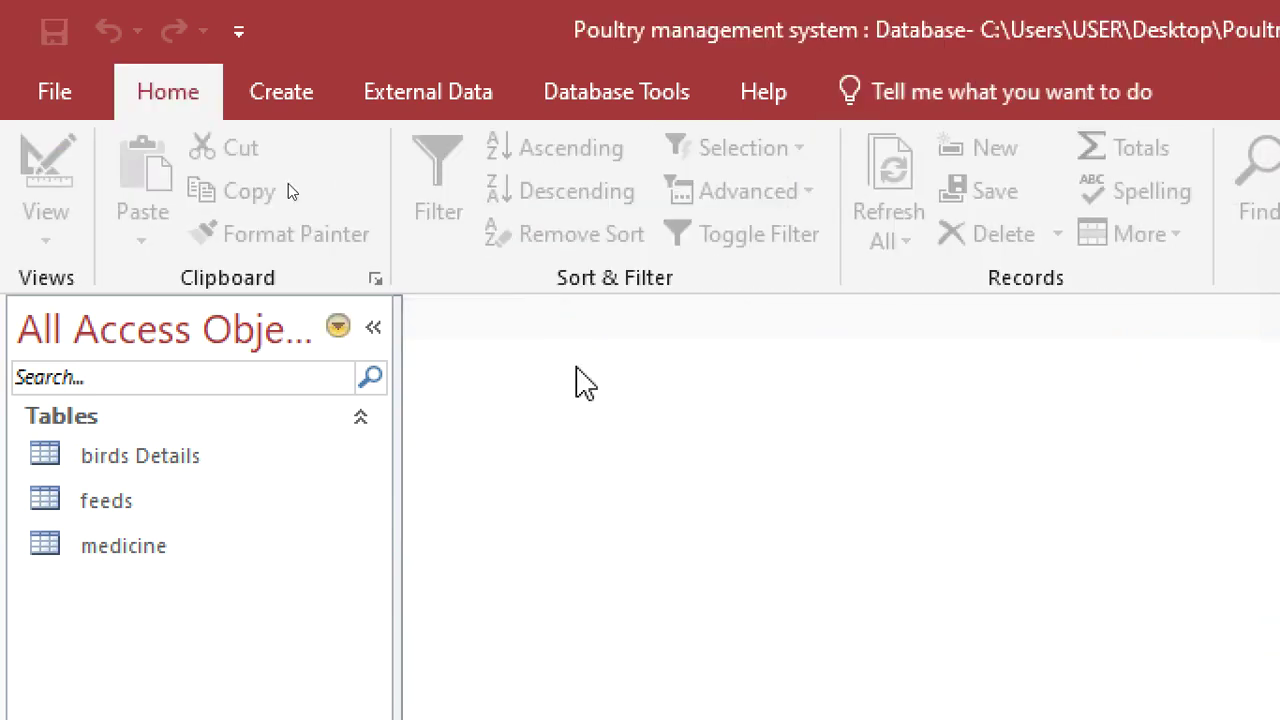
Step: Open the database relationships and remove the three MSysNavPane system tables from the layout
{"action": "left_click", "coordinate": [585, 98]}
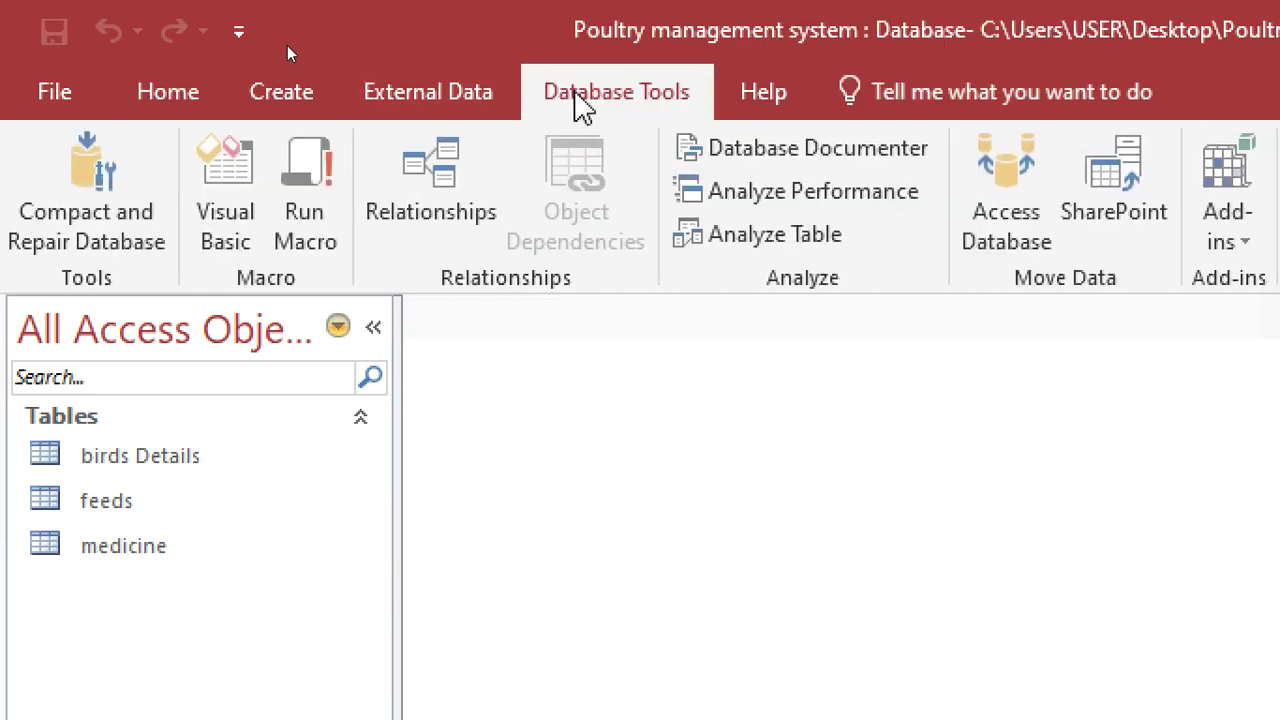
{"action": "left_click", "coordinate": [455, 168]}
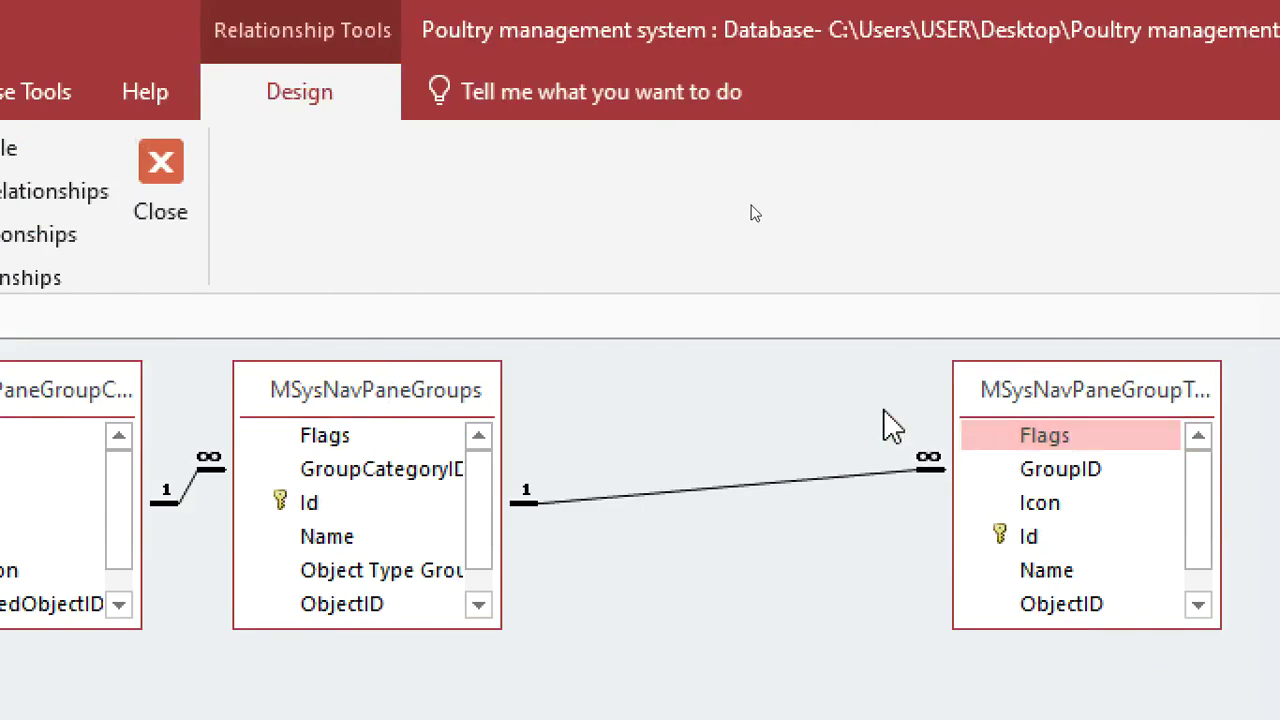
{"action": "left_click", "coordinate": [181, 391]}
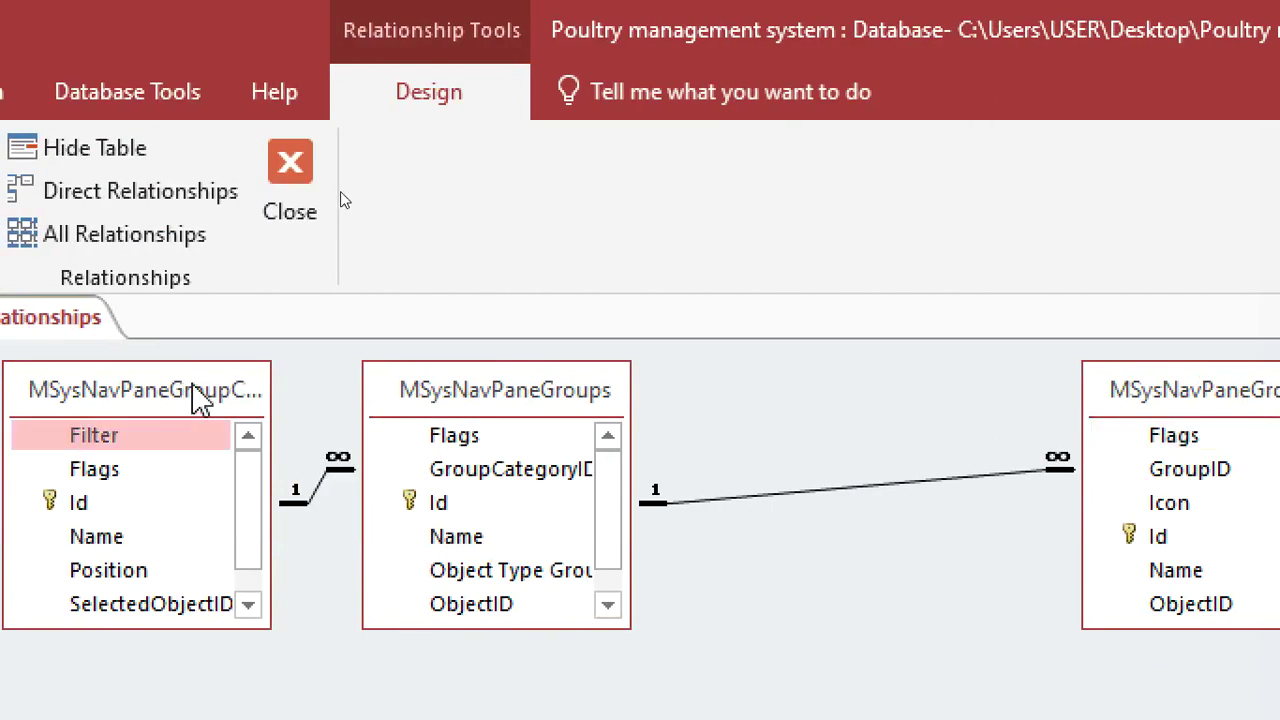
{"action": "key", "text": "Delete"}
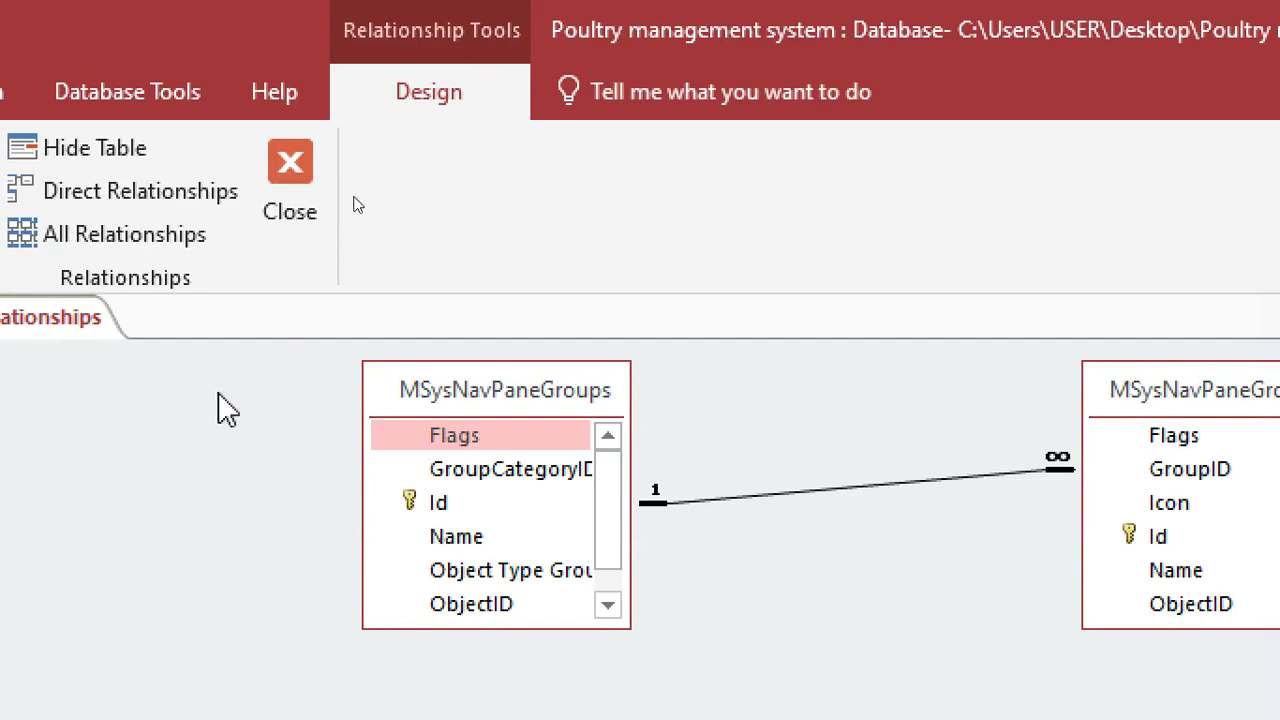
{"action": "left_click", "coordinate": [407, 386]}
{"action": "key", "text": "Delete"}
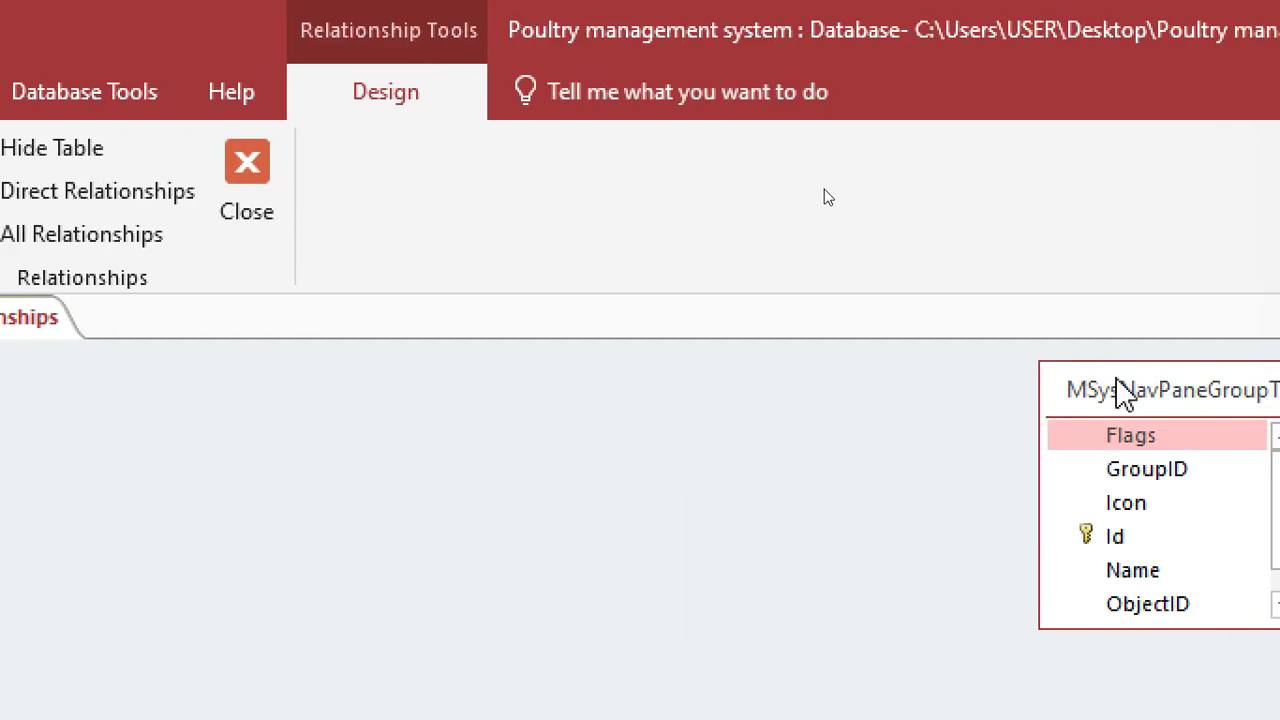
{"action": "left_click", "coordinate": [1164, 391]}
{"action": "key", "text": "Delete"}
Step: Add the birds Details, feeds and medicine tables to the relationships layout
{"action": "right_click", "coordinate": [652, 441]}
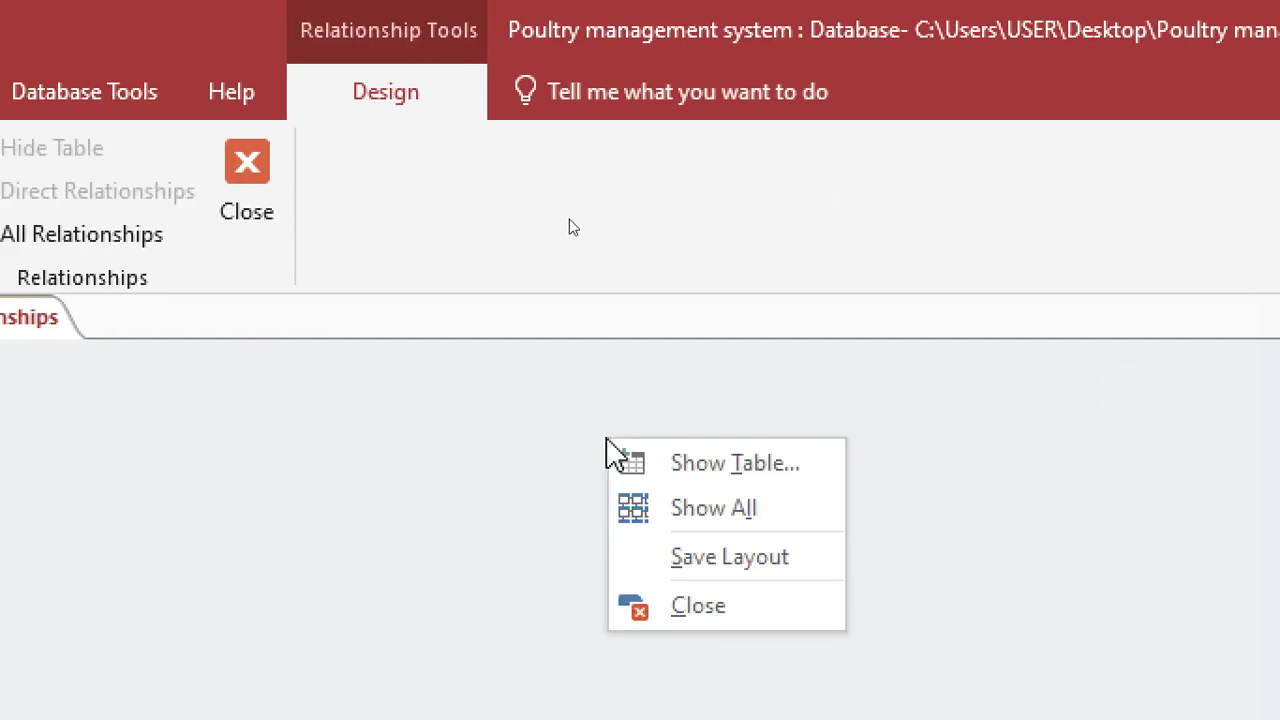
{"action": "left_click", "coordinate": [767, 461]}
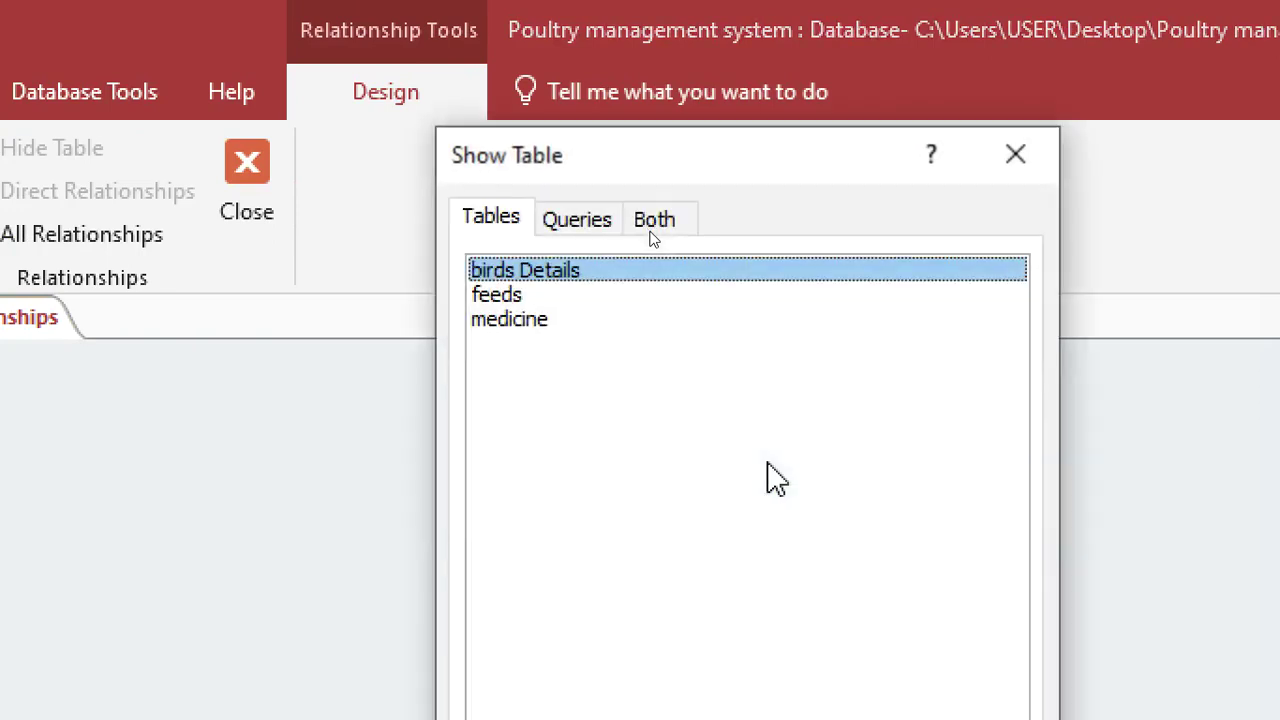
{"action": "double_click", "coordinate": [535, 276]}
{"action": "double_click", "coordinate": [530, 295]}
{"action": "double_click", "coordinate": [543, 320]}
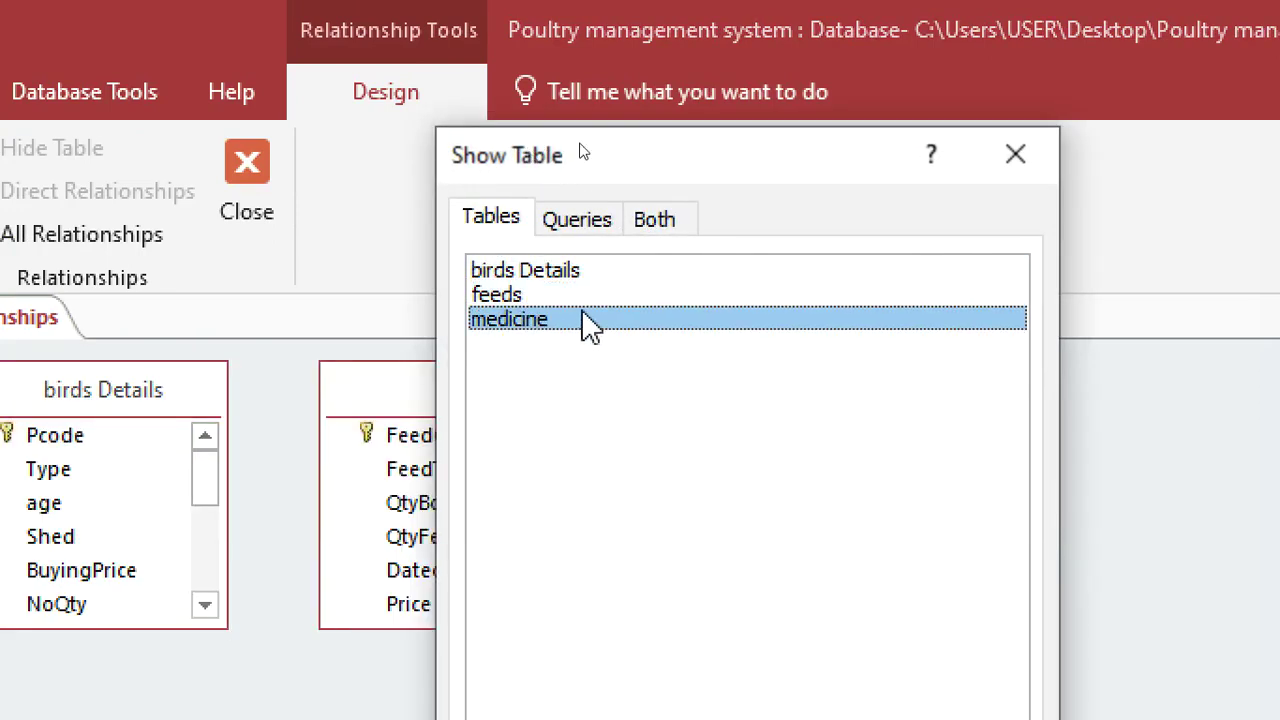
{"action": "left_click", "coordinate": [1045, 170]}
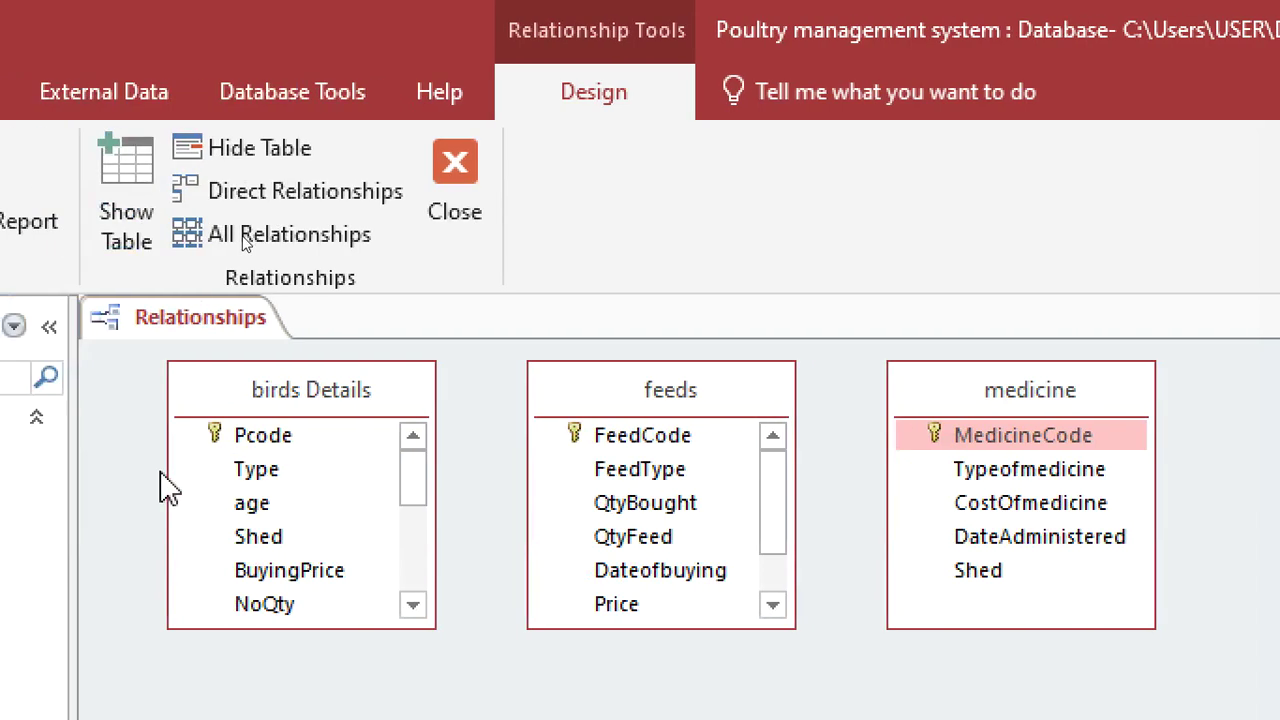
Step: Lengthen the birds Details and feeds table boxes to show more of their fields
{"action": "left_click_drag", "start_coordinate": [371, 628], "coordinate": [380, 719]}
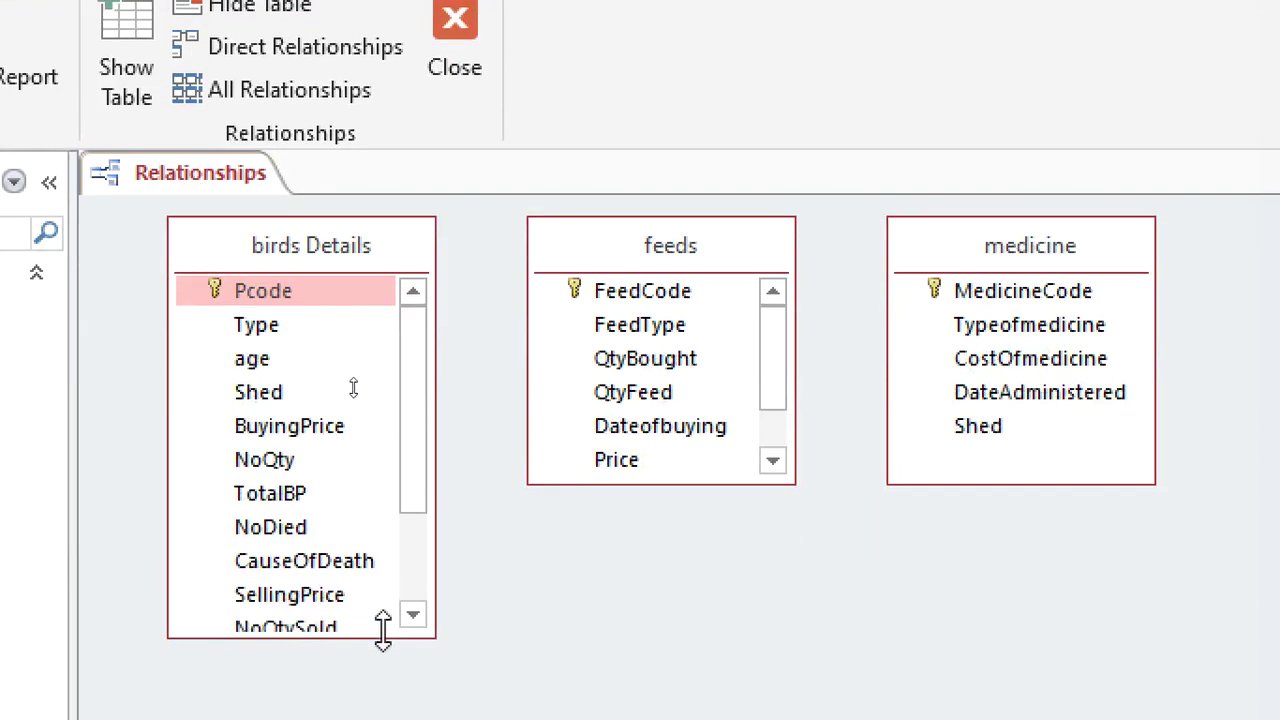
{"action": "left_click_drag", "start_coordinate": [606, 486], "coordinate": [634, 565]}
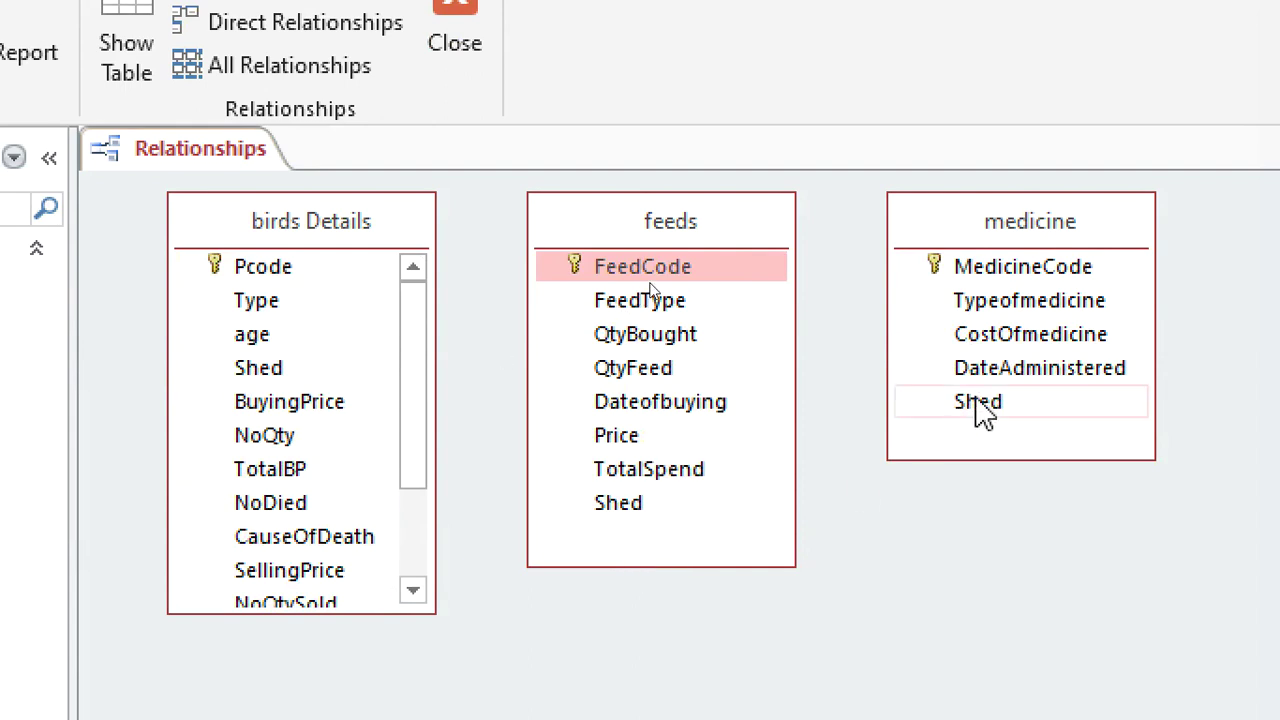
Step: Cancel the attempt to relate birds Details to feeds through Shed, and close the relationships layout with its changes saved
{"action": "left_click_drag", "start_coordinate": [260, 368], "coordinate": [634, 503]}
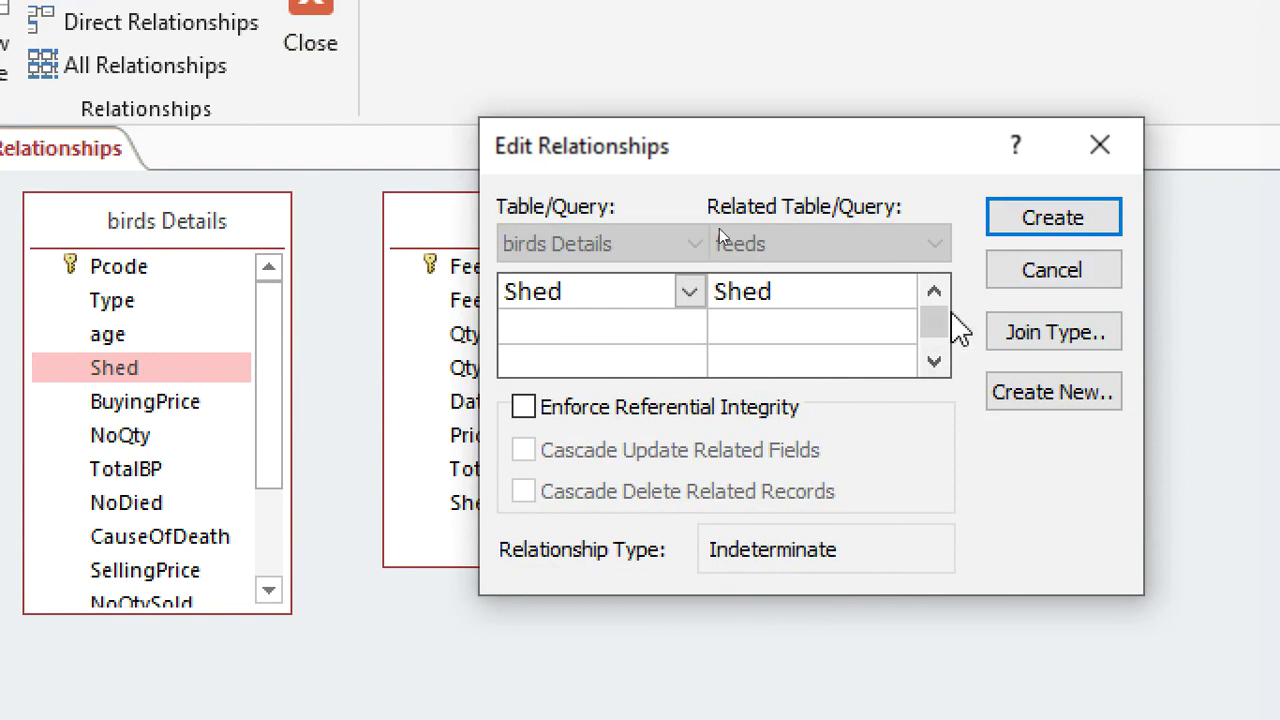
{"action": "left_click", "coordinate": [1112, 150]}
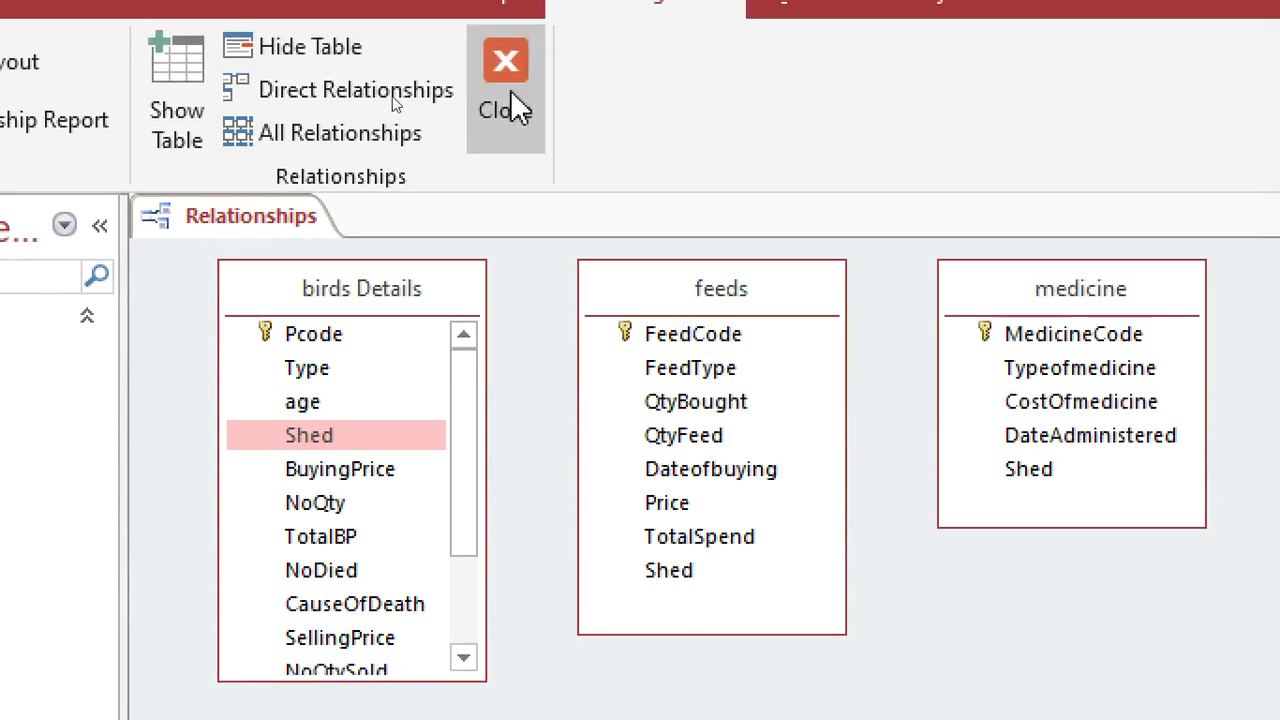
{"action": "left_click", "coordinate": [505, 100]}
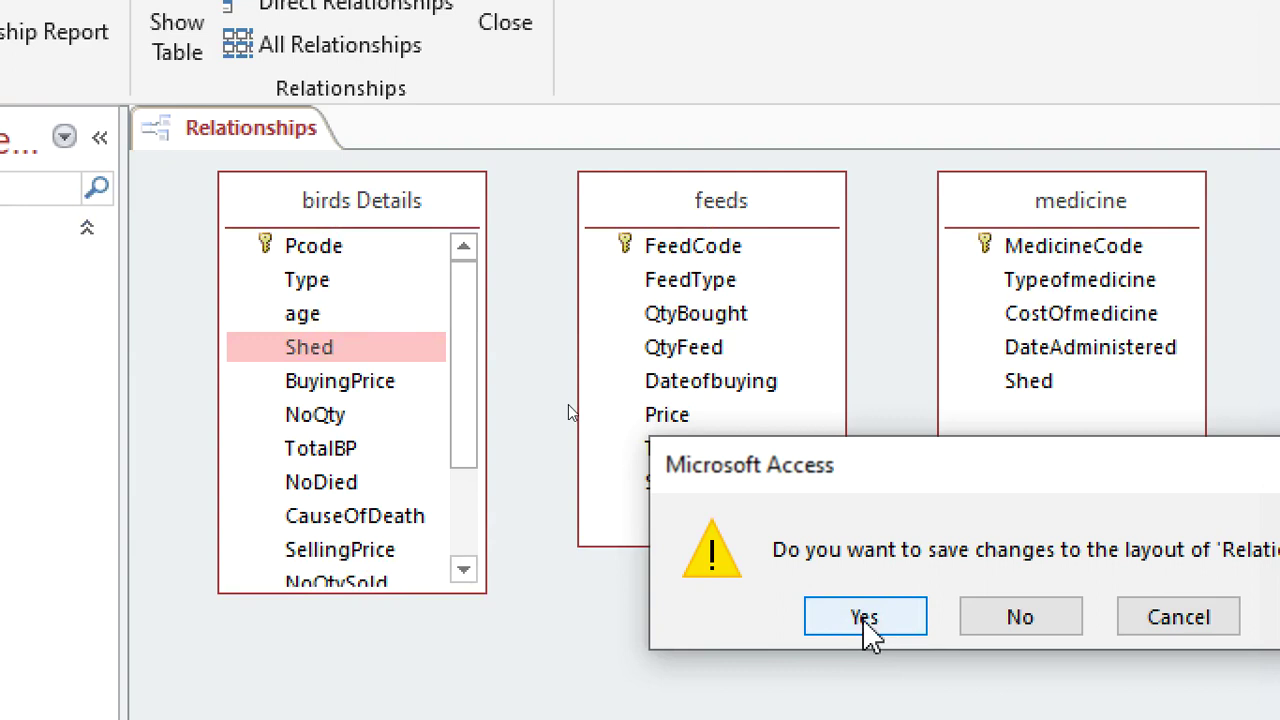
{"action": "left_click", "coordinate": [862, 628]}
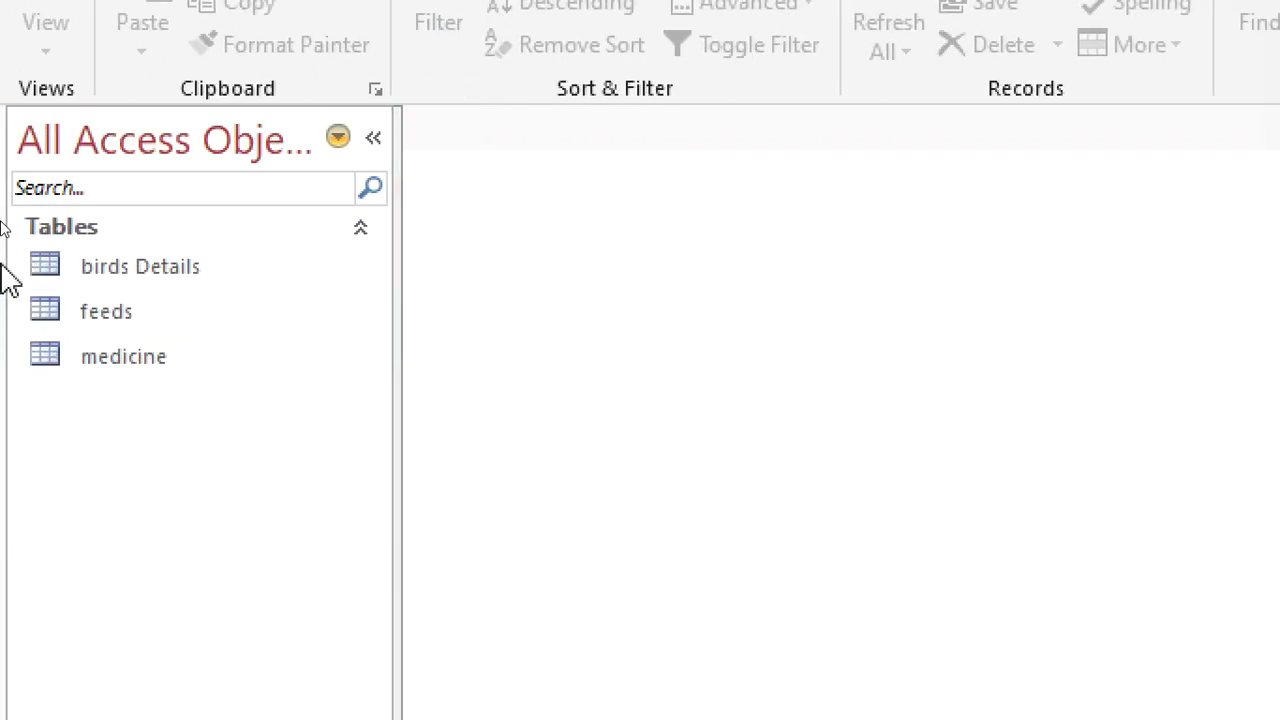
Step: Create a new table in design view and name its first field ShedID
{"action": "left_click", "coordinate": [272, 100]}
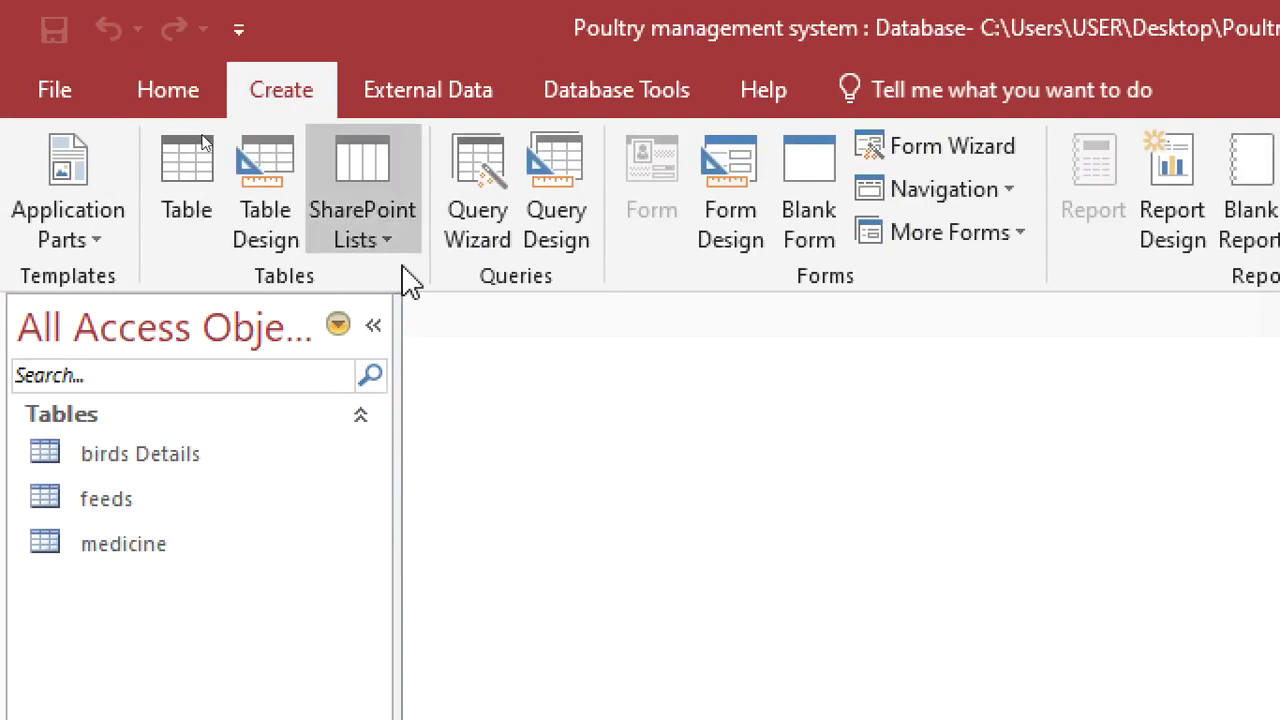
{"action": "left_click", "coordinate": [259, 208]}
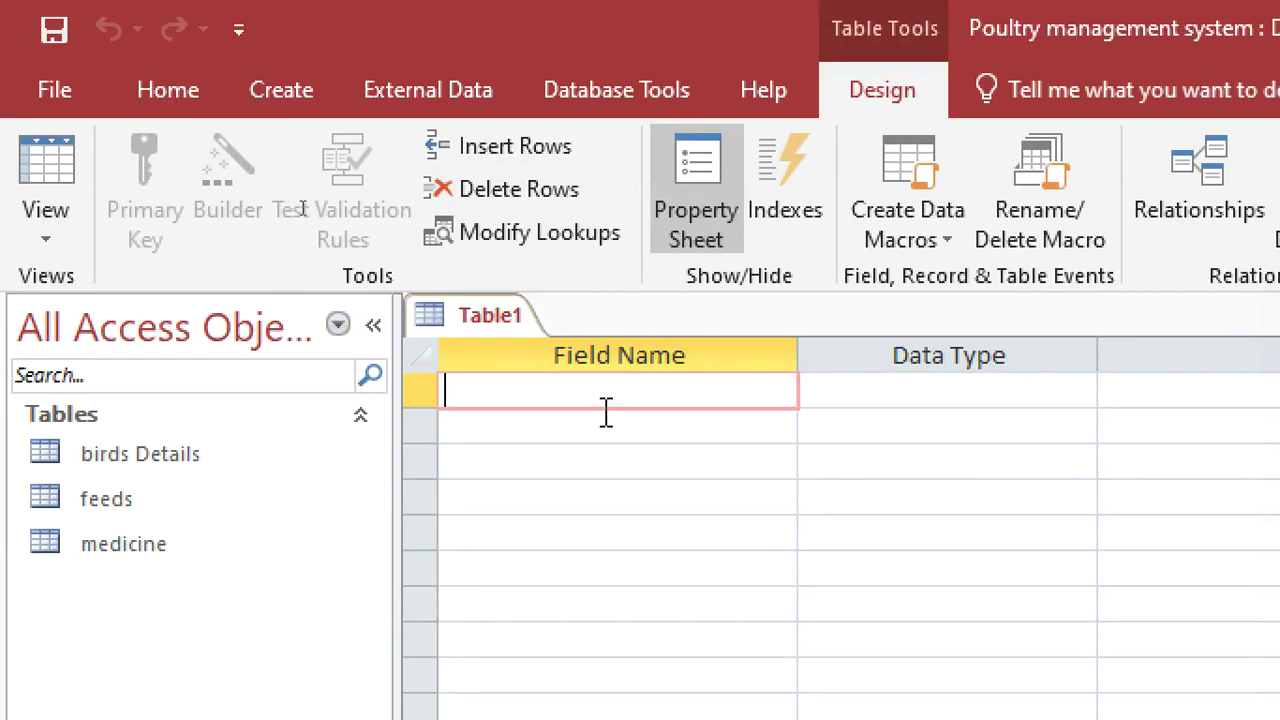
{"action": "type", "text": "SHED"}
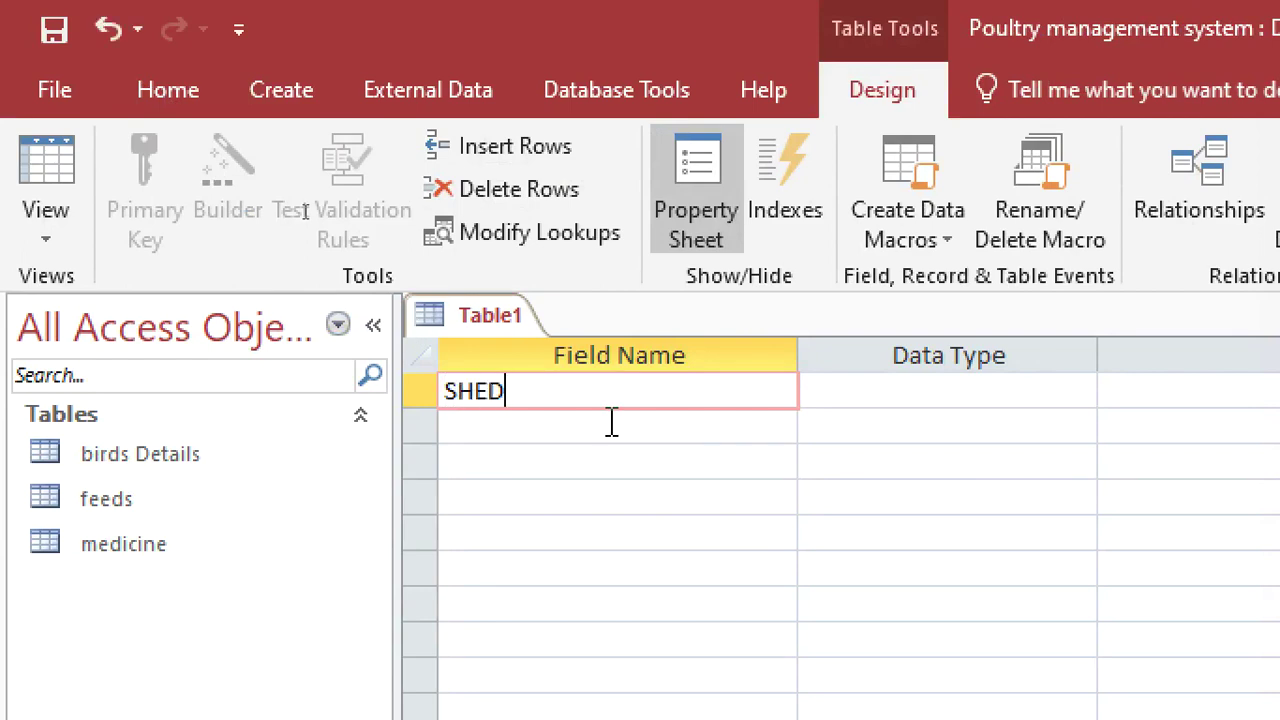
{"action": "key", "text": "BackSpace"}
{"action": "key", "text": "BackSpace"}
{"action": "key", "text": "BackSpace"}
{"action": "type", "text": "HEDid"}
{"action": "key", "text": "BackSpace"}
{"action": "key", "text": "BackSpace"}
{"action": "key", "text": "BackSpace"}
{"action": "key", "text": "BackSpace"}
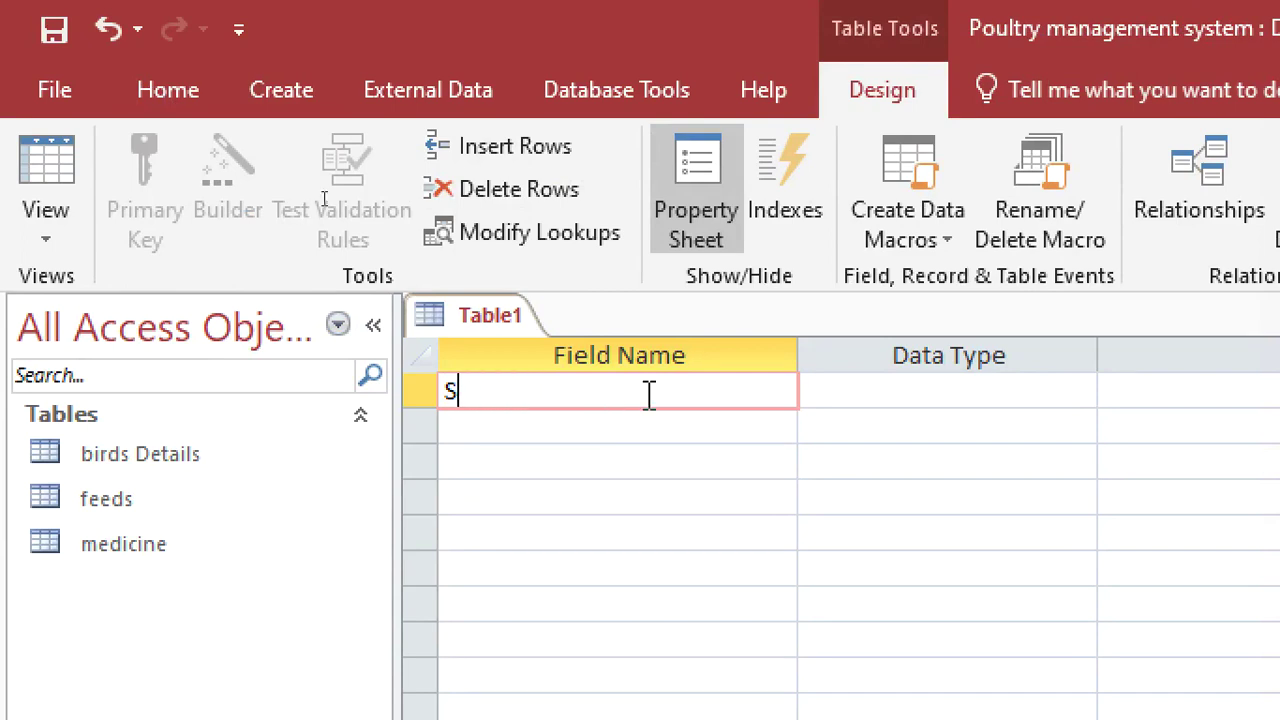
{"action": "type", "text": "H"}
{"action": "key", "text": "BackSpace"}
{"action": "type", "text": "hedID"}
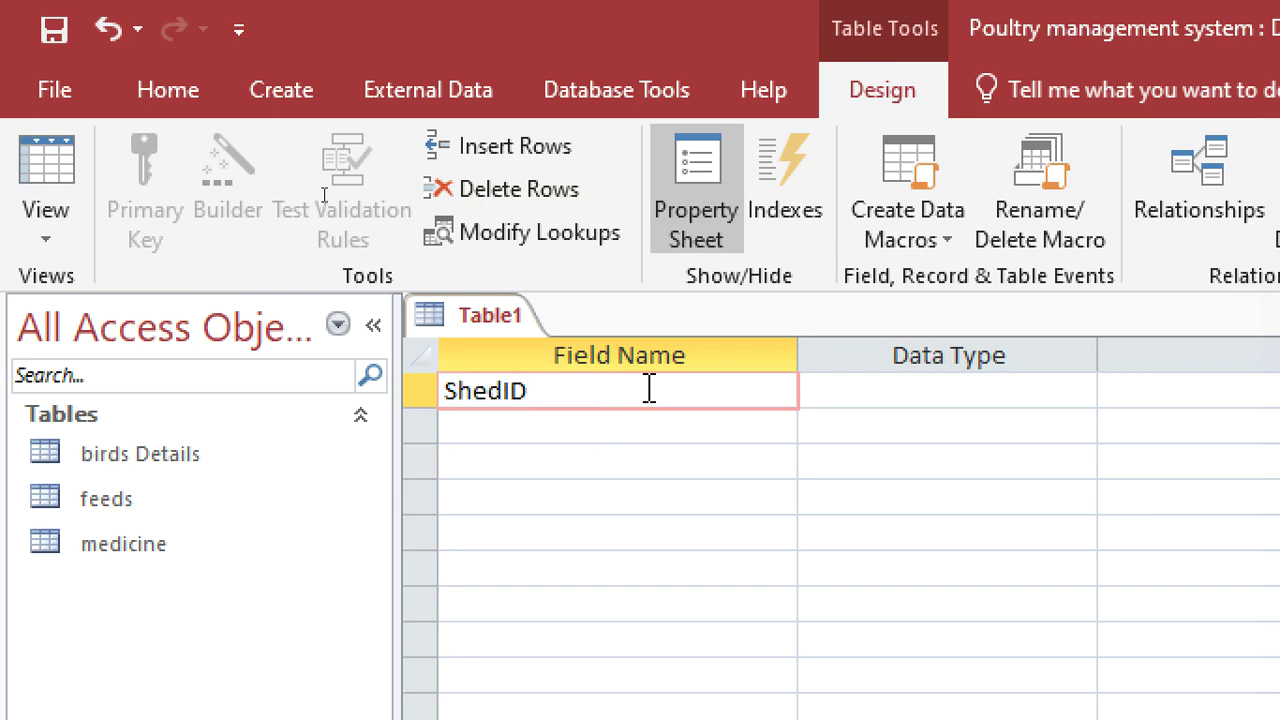
Step: Set the ShedID field's data type to AutoNumber and make it the primary key
{"action": "left_click", "coordinate": [831, 391]}
{"action": "type", "text": "a"}
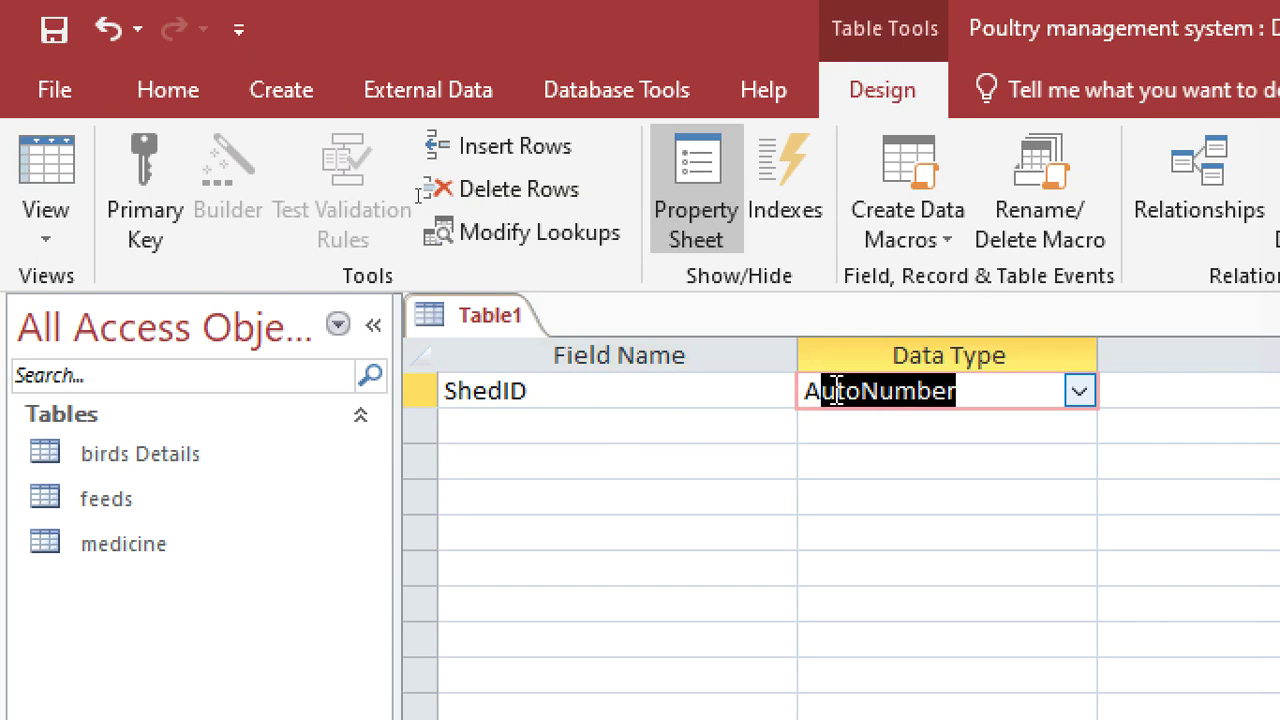
{"action": "right_click", "coordinate": [836, 391]}
{"action": "left_click", "coordinate": [890, 413]}
Step: Add a second field named ShedName with the Short Text data type
{"action": "left_click", "coordinate": [735, 427]}
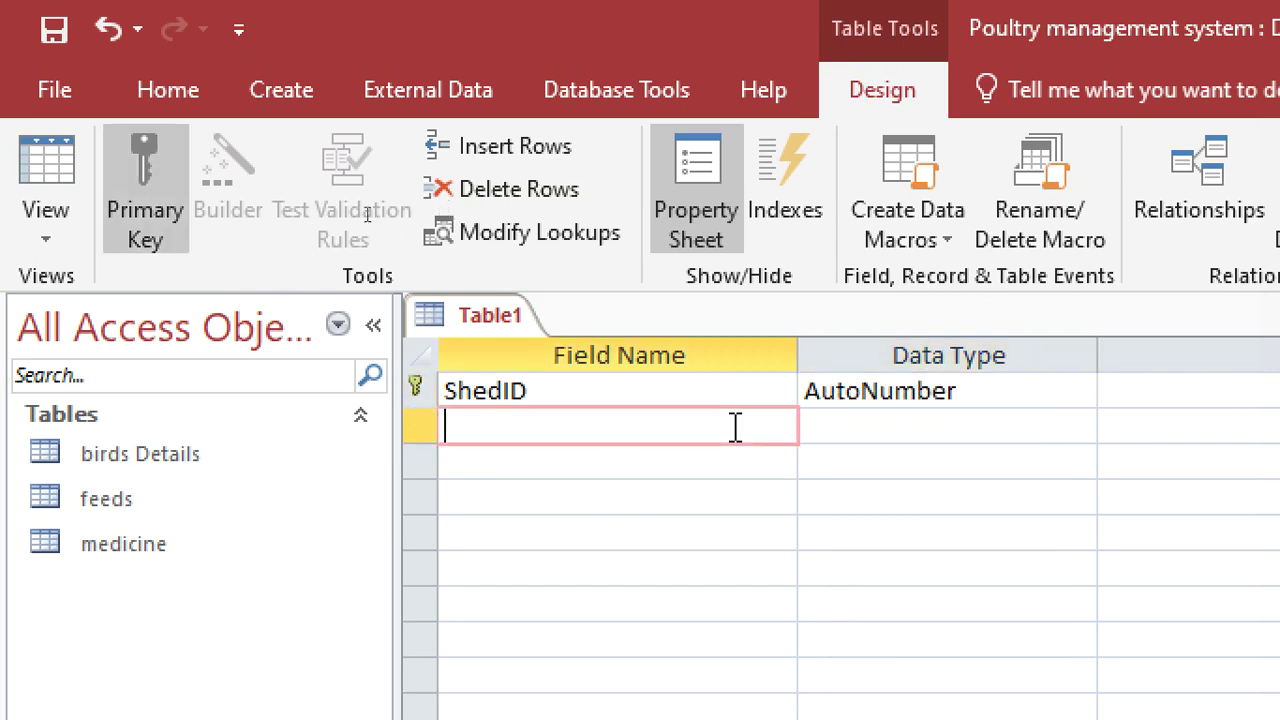
{"action": "type", "text": "sHE"}
{"action": "key", "text": "BackSpace"}
{"action": "key", "text": "BackSpace"}
{"action": "key", "text": "BackSpace"}
{"action": "type", "text": "hed"}
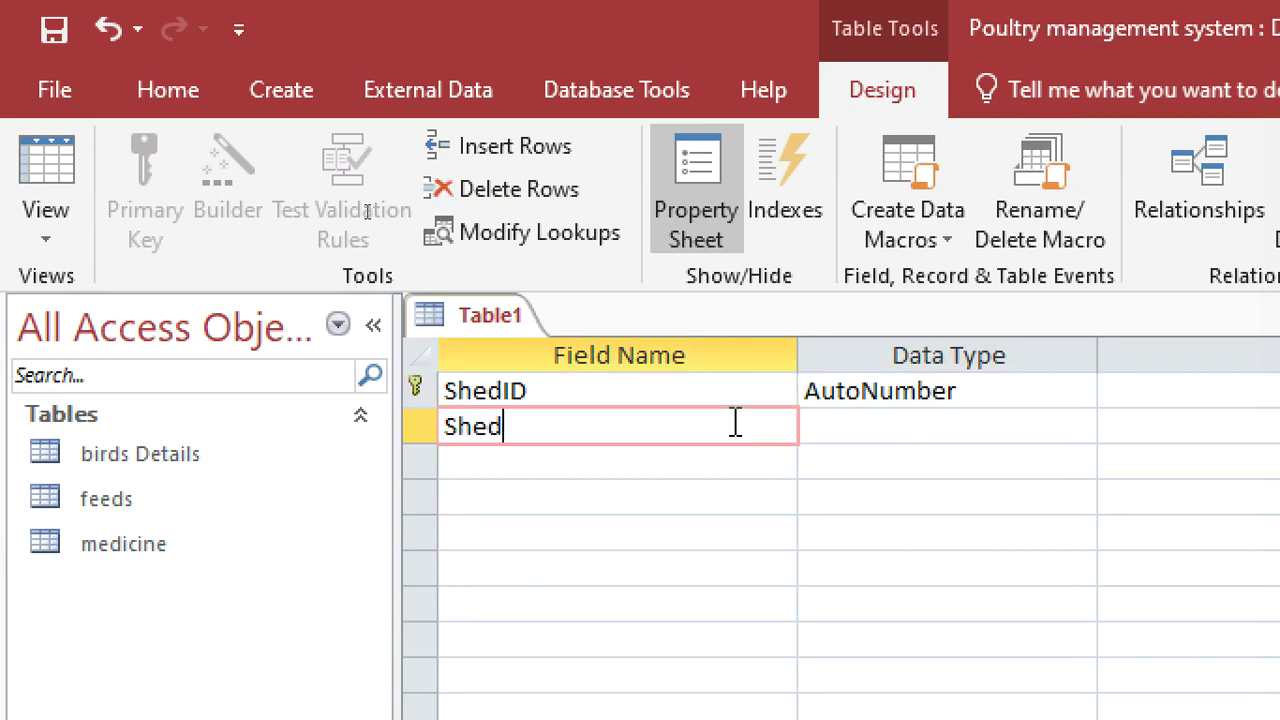
{"action": "type", "text": "Name"}
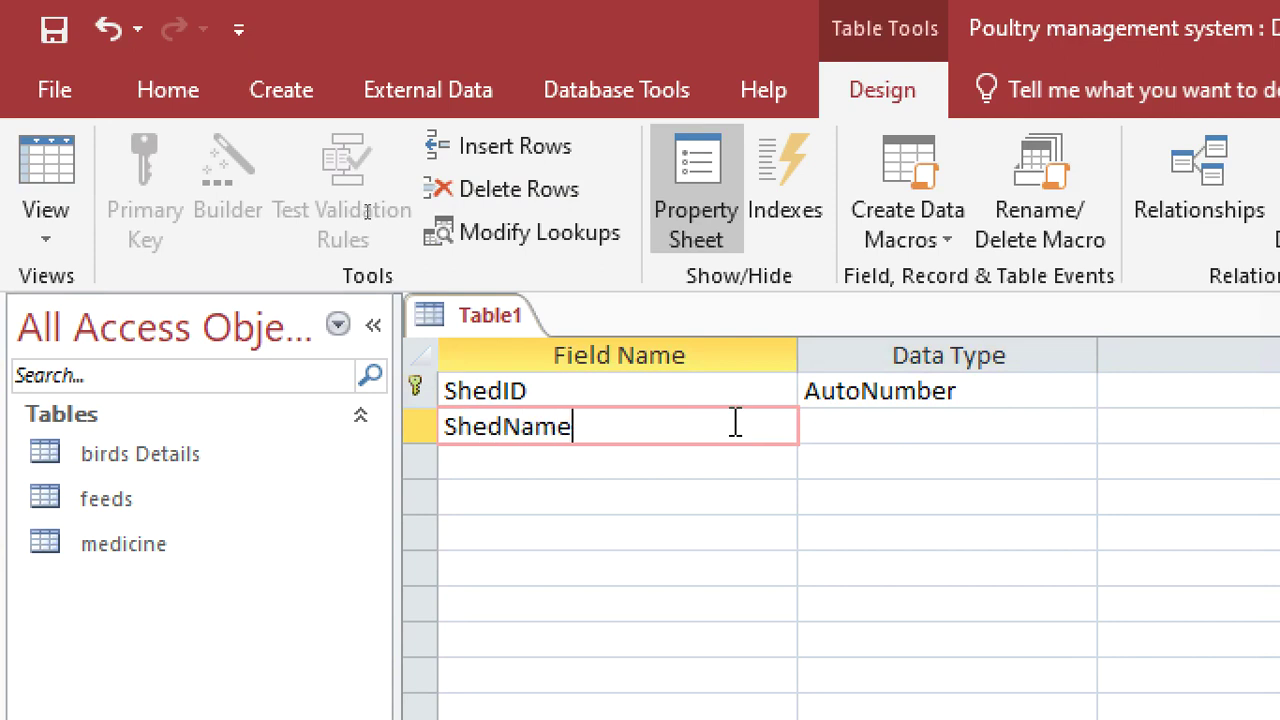
{"action": "left_click", "coordinate": [820, 428]}
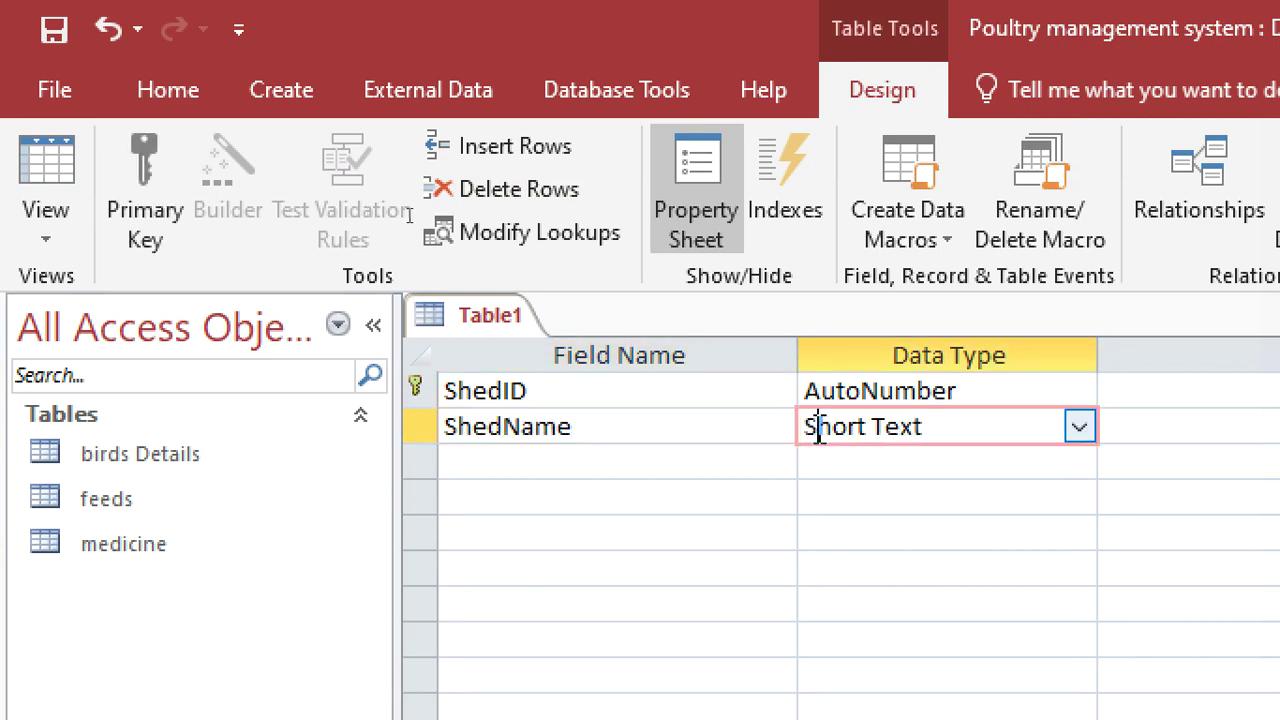
Step: Save the new table as sheds and close it
{"action": "key", "text": "ctrl+s"}
{"action": "type", "text": "sheds"}
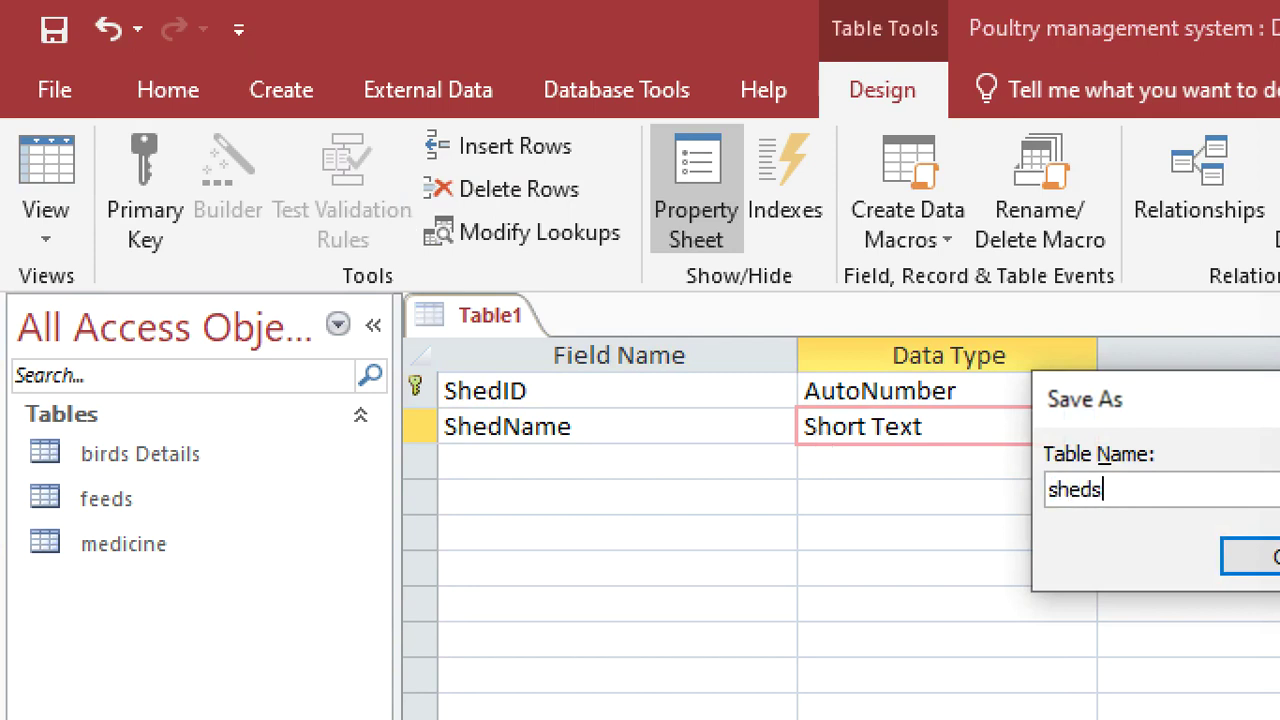
{"action": "key", "text": "Return"}
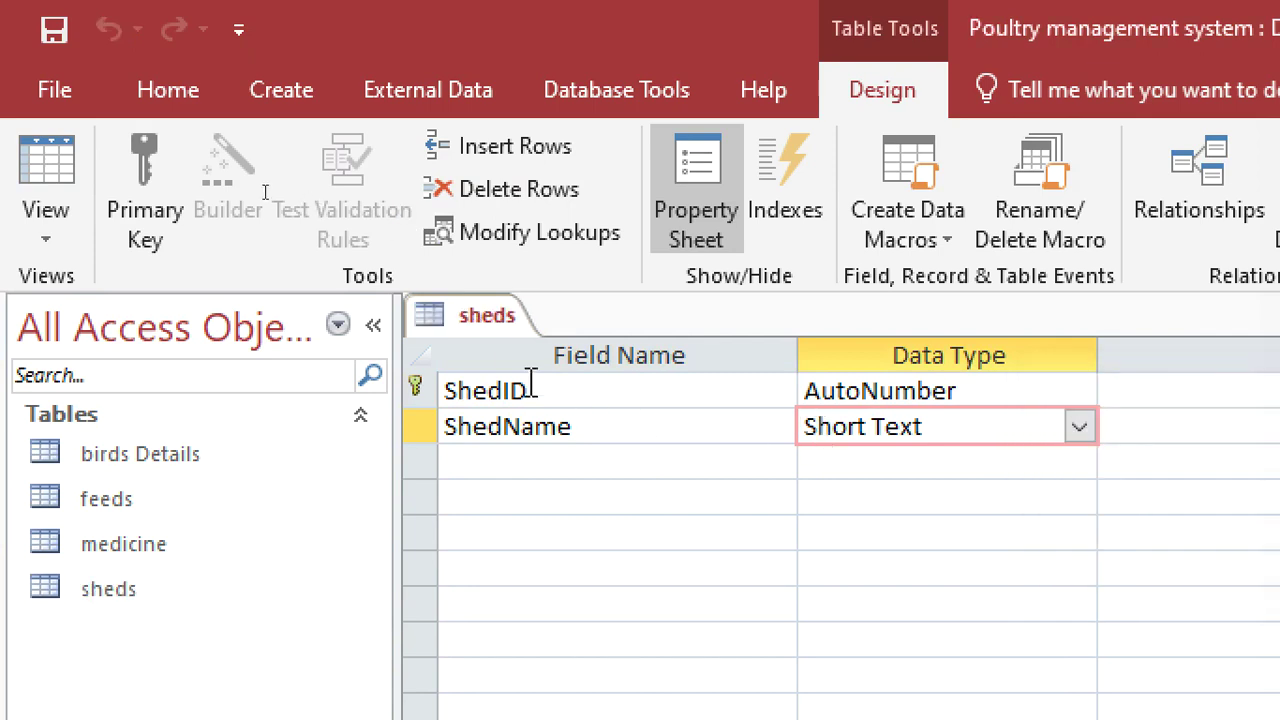
{"action": "right_click", "coordinate": [508, 325]}
{"action": "left_click", "coordinate": [577, 378]}
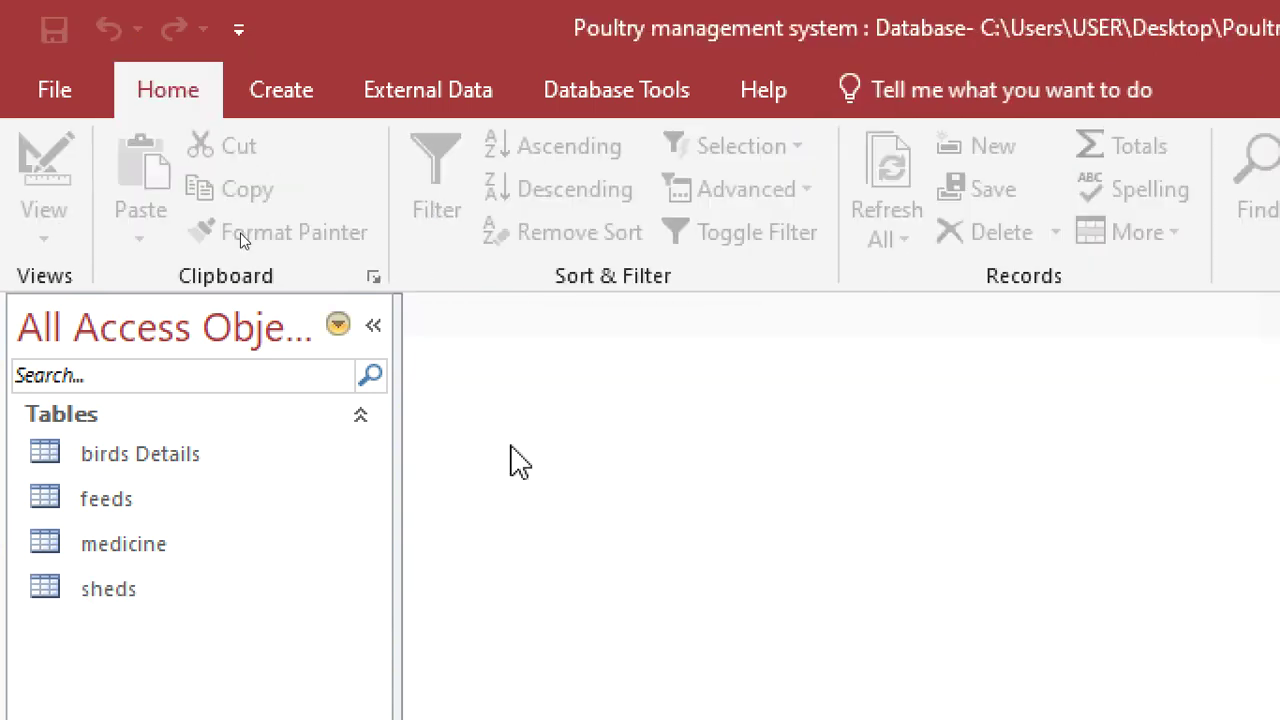
Step: Open the sheds table and enter LONDON, NEW YORK and NAIROBI as the first three ShedName records
{"action": "double_click", "coordinate": [165, 600]}
{"action": "left_click", "coordinate": [715, 398]}
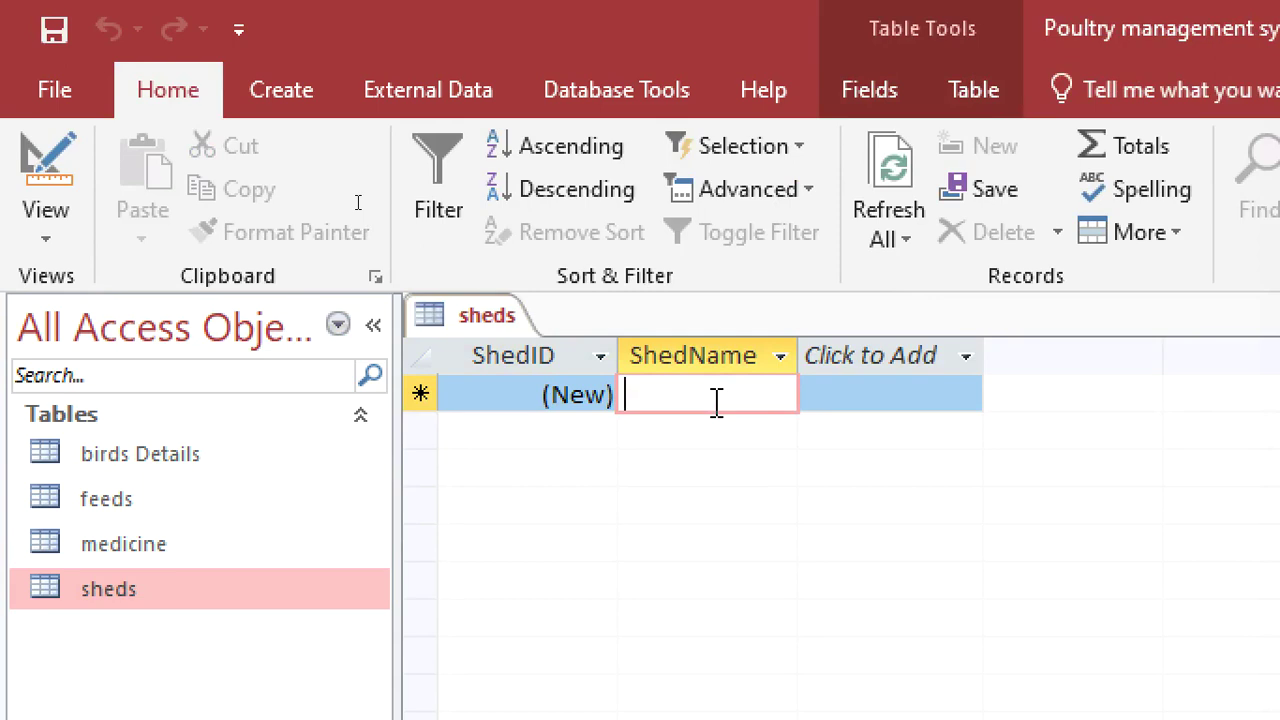
{"action": "type", "text": "LODN"}
{"action": "key", "text": "BackSpace"}
{"action": "type", "text": "ONDON"}
{"action": "key", "text": "Down"}
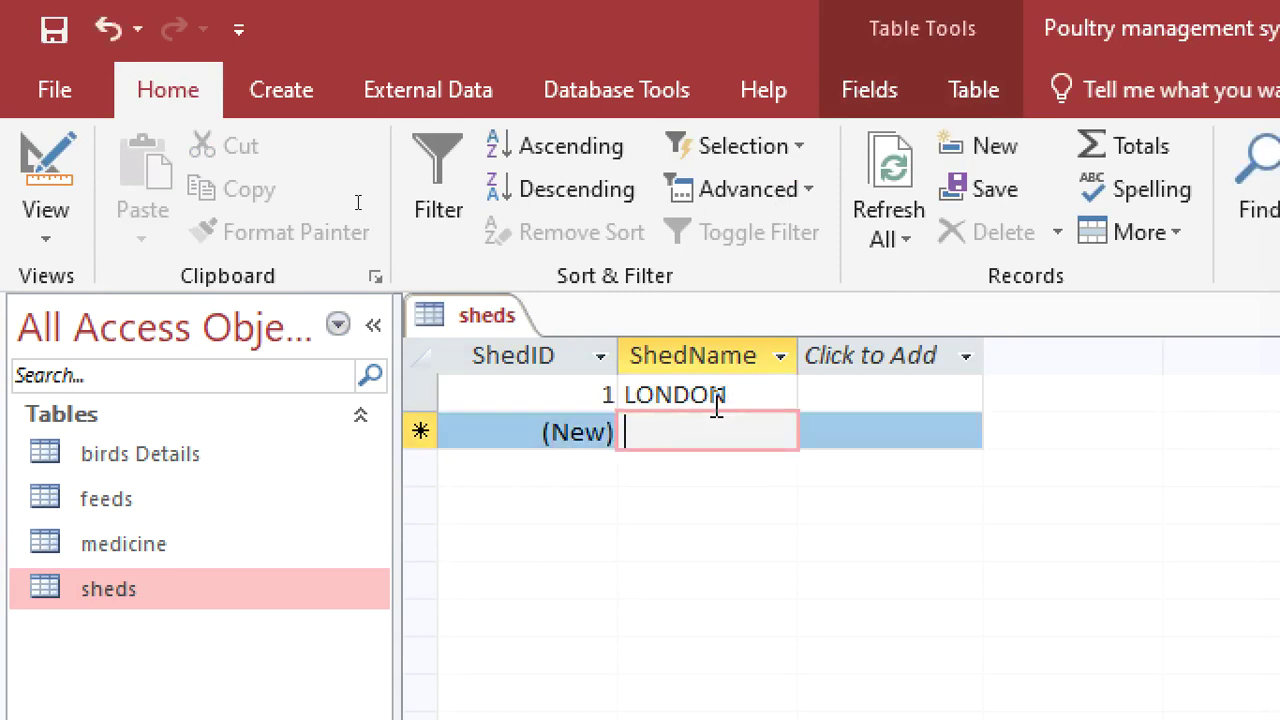
{"action": "type", "text": "NEW YORK"}
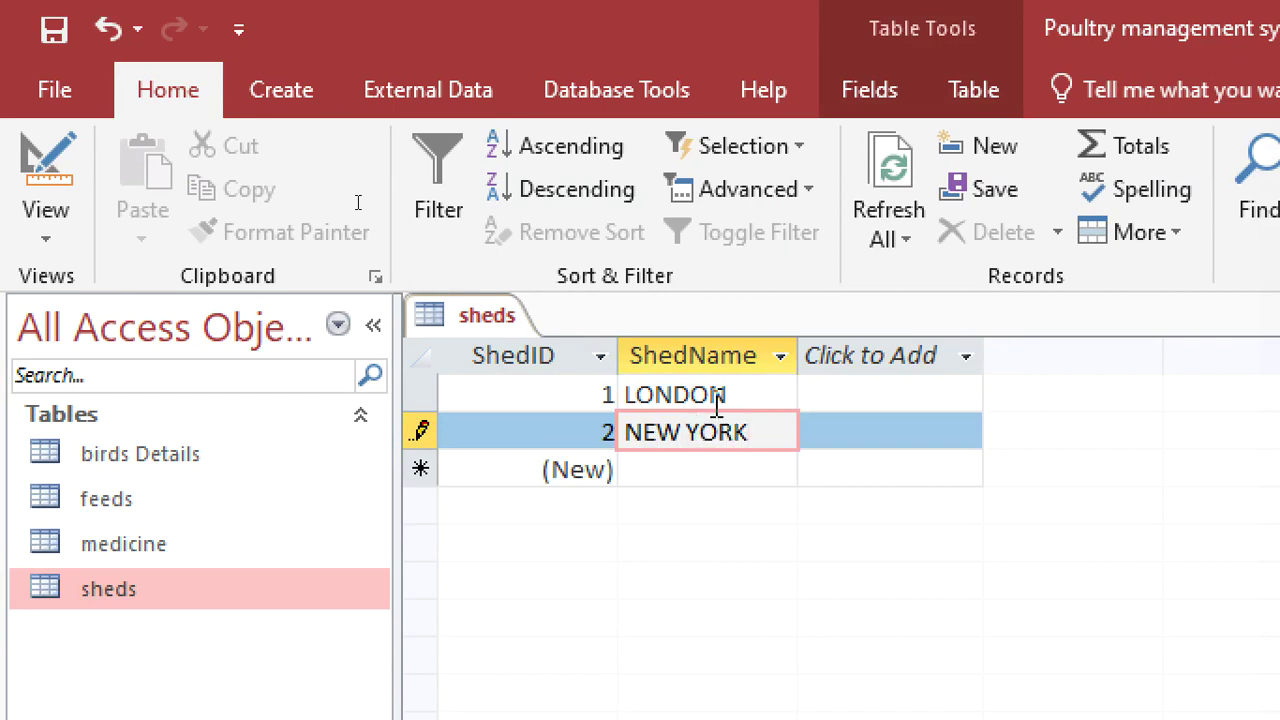
{"action": "key", "text": "Down"}
{"action": "type", "text": "NAIROBI"}
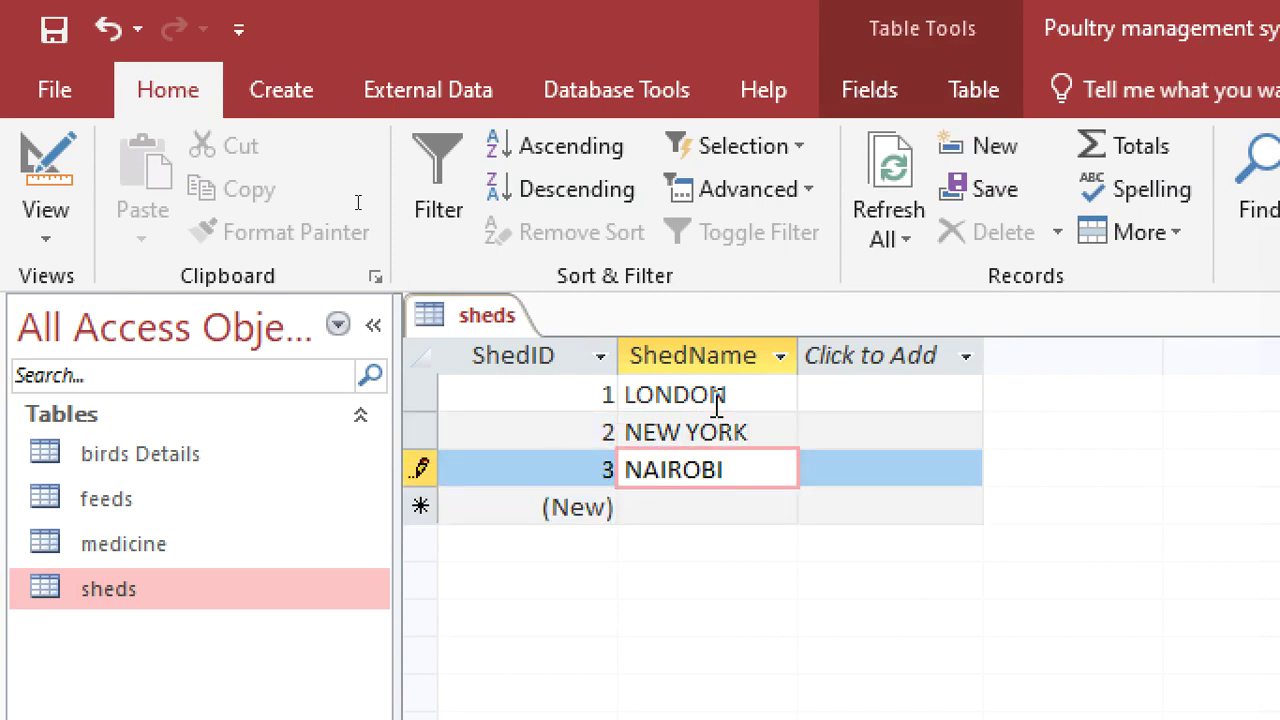
Step: Add LAGOS, TRI POLI and DUBAI as further ShedName records and close the sheds table
{"action": "key", "text": "Down"}
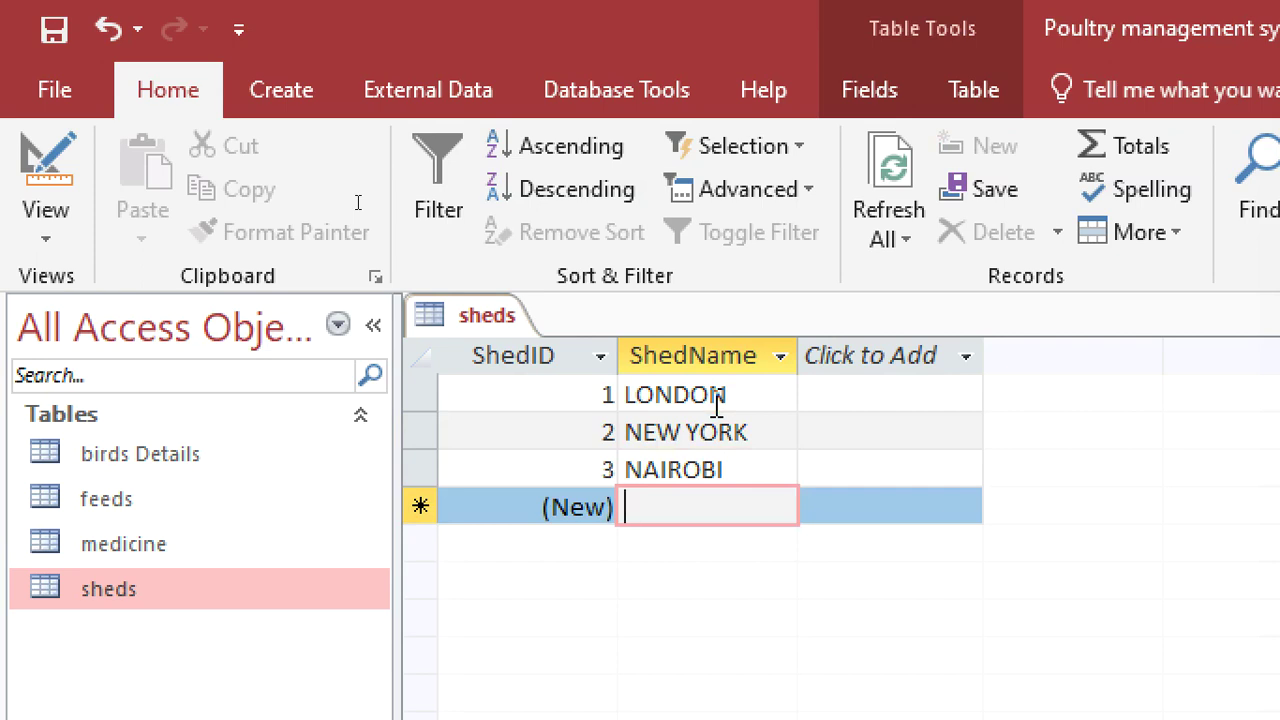
{"action": "type", "text": "LAGOS"}
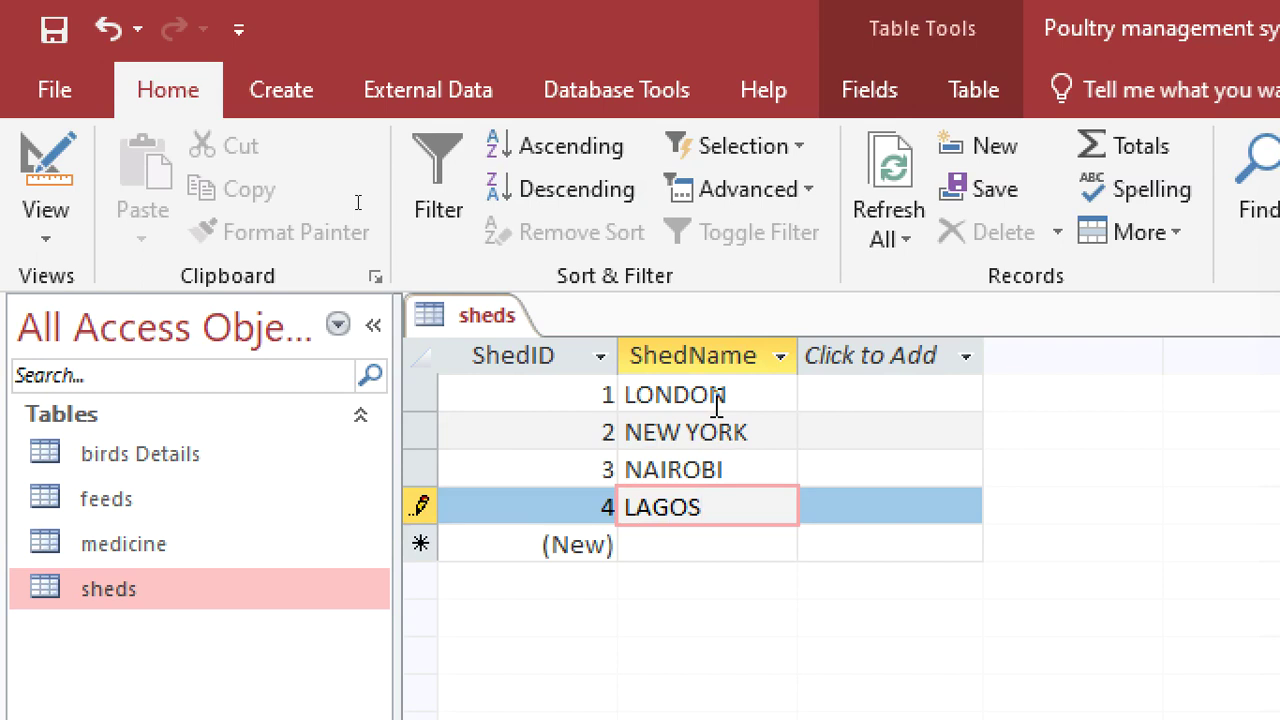
{"action": "key", "text": "Down"}
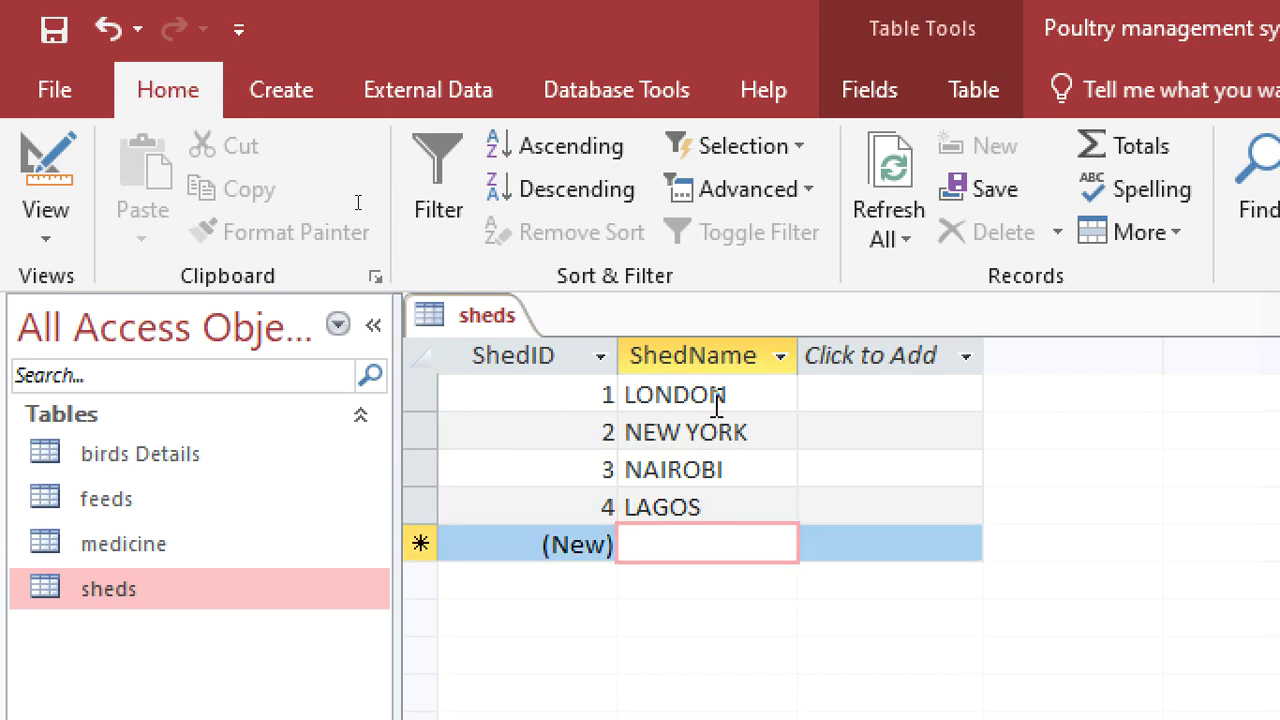
{"action": "type", "text": "TRI POLI"}
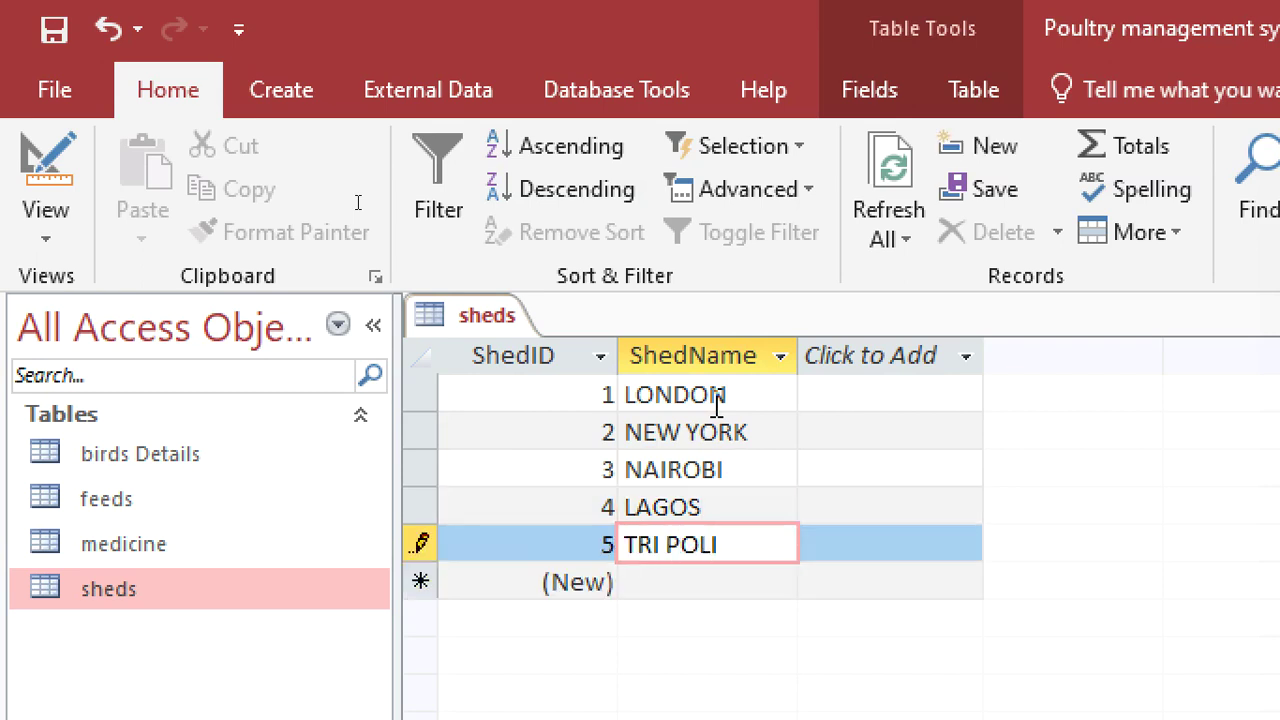
{"action": "key", "text": "Down"}
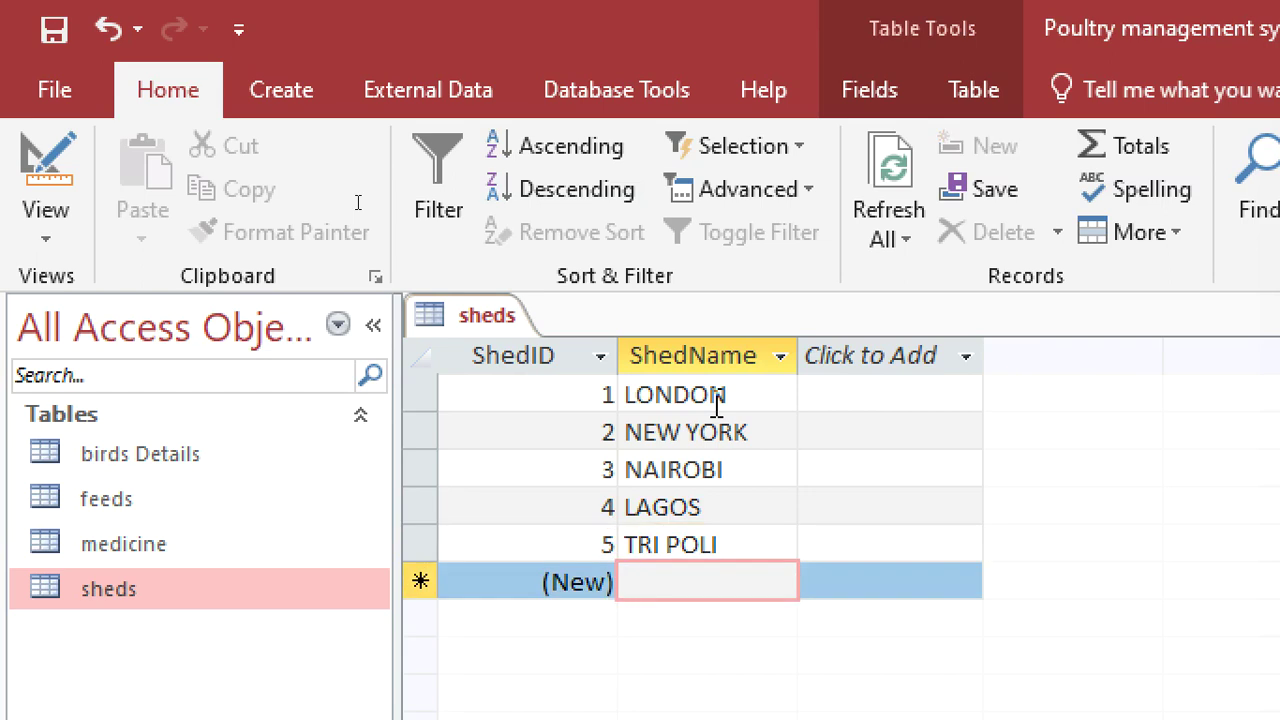
{"action": "type", "text": "DUBA"}
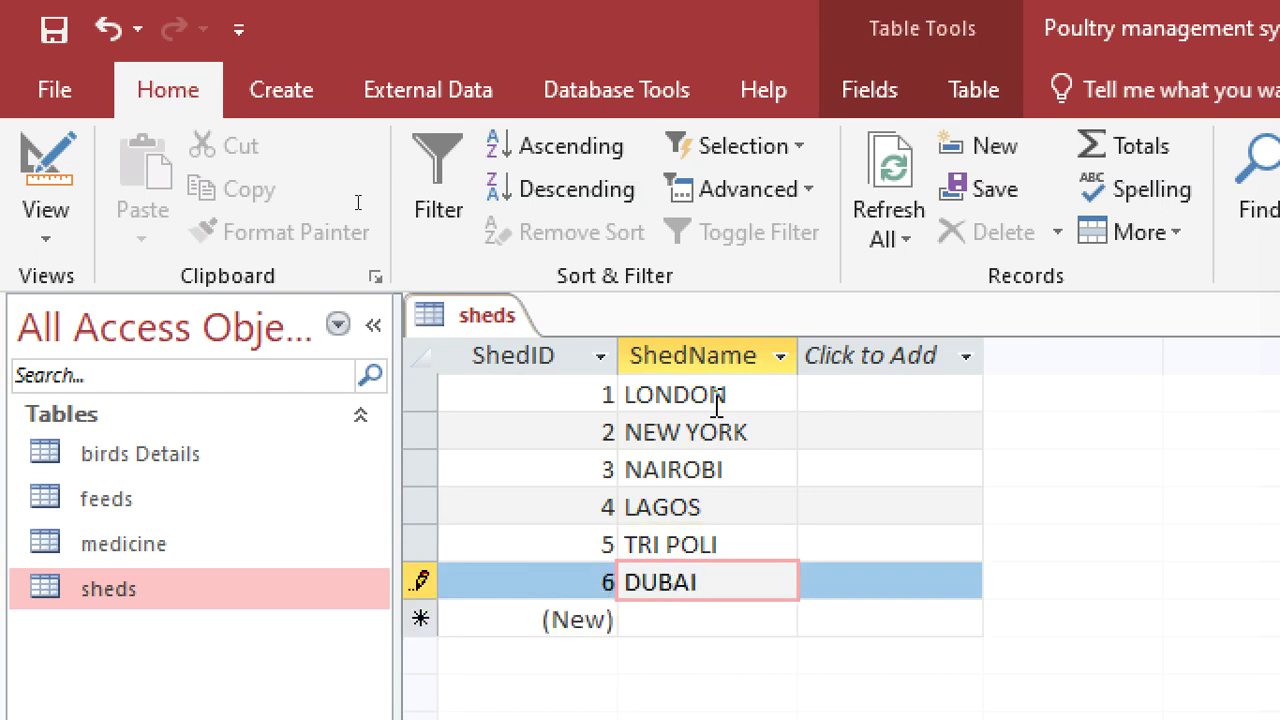
{"action": "type", "text": "I"}
{"action": "right_click", "coordinate": [502, 320]}
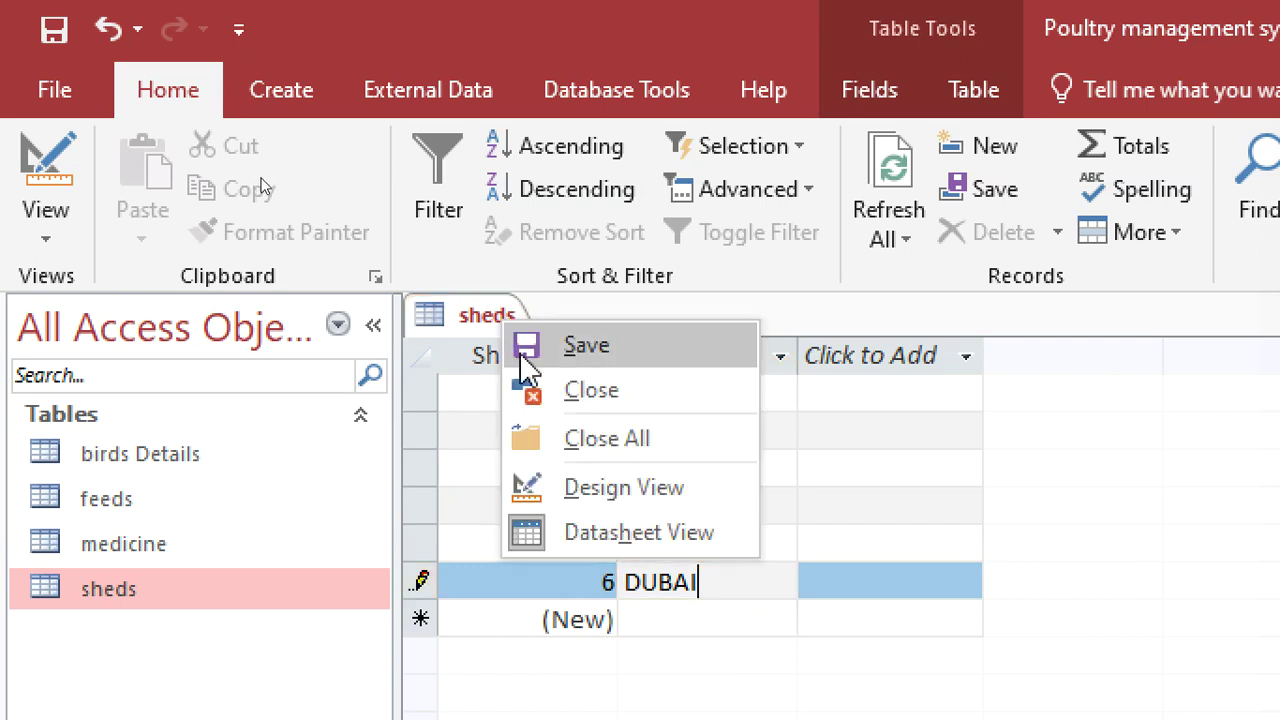
{"action": "left_click", "coordinate": [573, 391]}
Step: Open the birds Details table in design view
{"action": "left_click", "coordinate": [96, 462]}
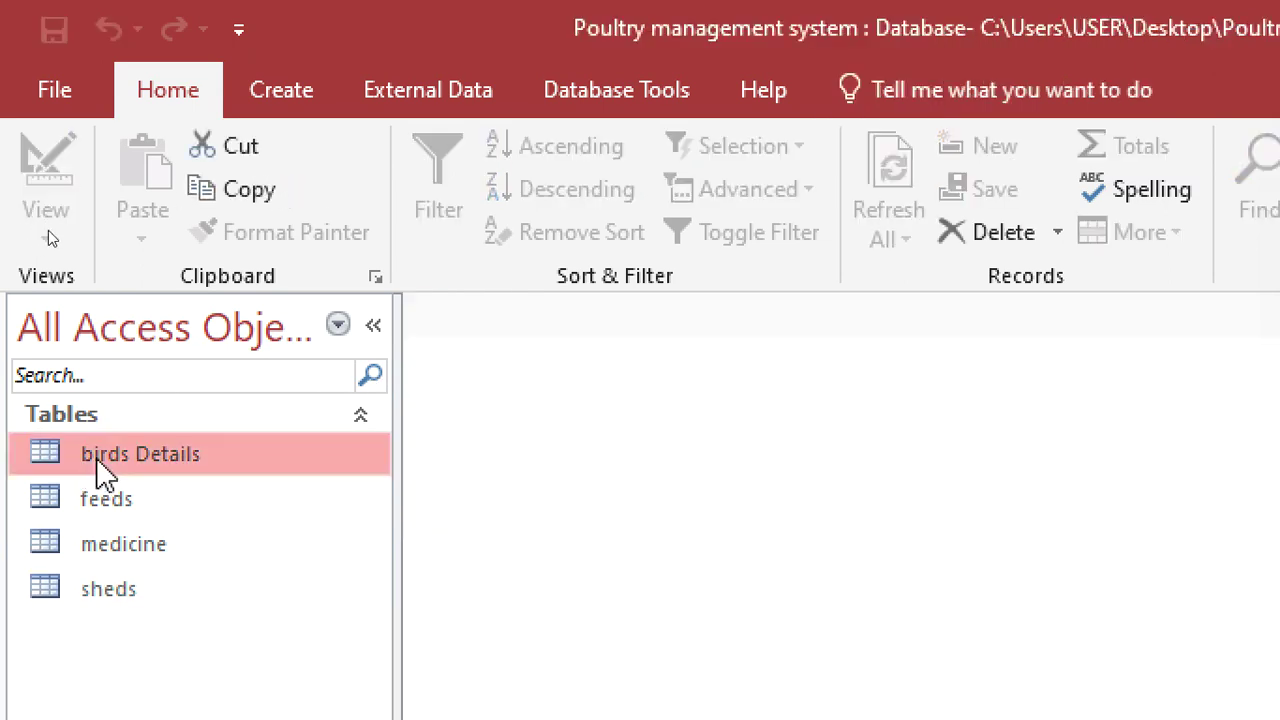
{"action": "right_click", "coordinate": [96, 457]}
{"action": "left_click", "coordinate": [251, 550]}
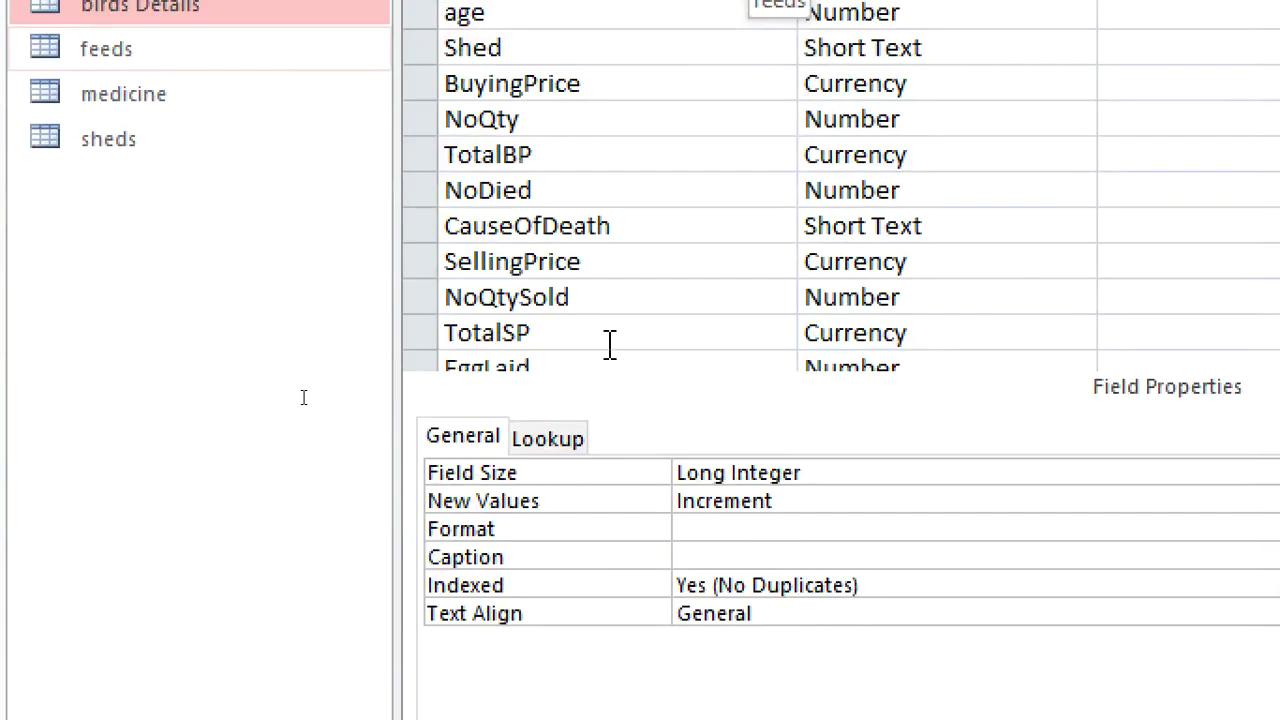
{"action": "scroll", "coordinate": [547, 217], "scroll_direction": "down", "scroll_amount": 1}
{"action": "scroll", "coordinate": [547, 217], "scroll_direction": "up", "scroll_amount": 1}
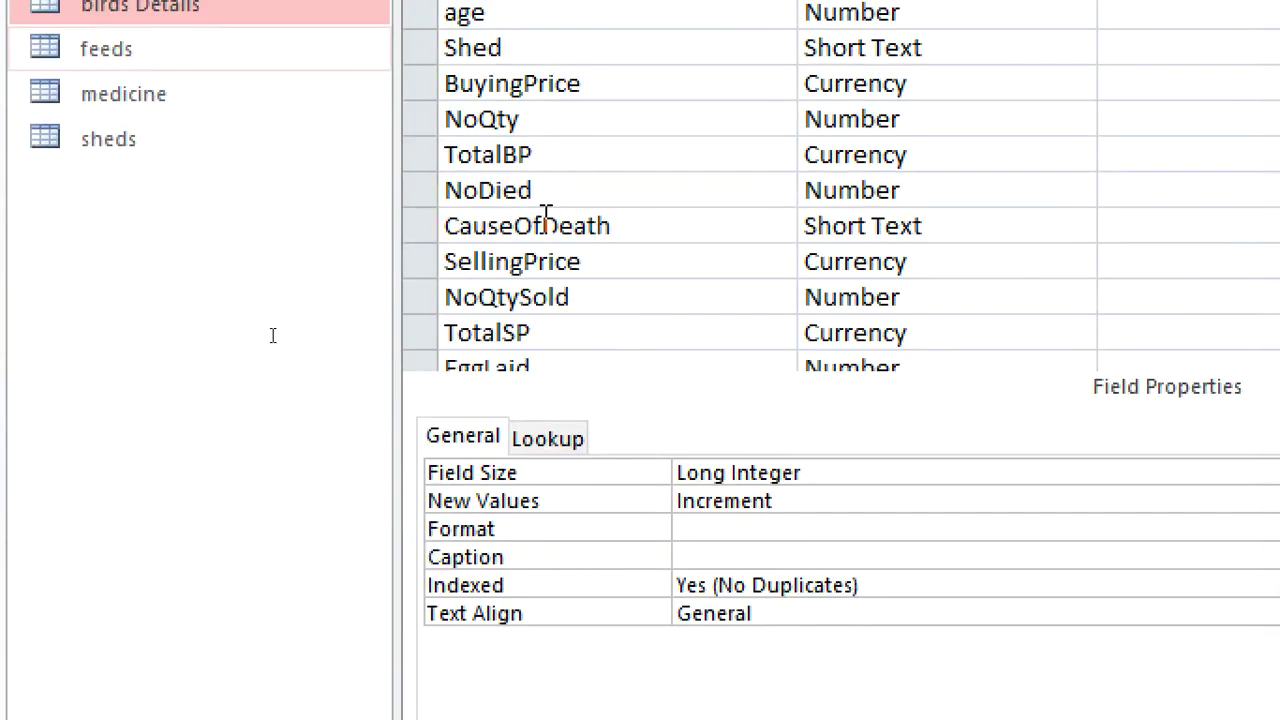
Step: Start a Lookup Wizard on the Shed field of birds Details, taking its values from the sheds table
{"action": "left_click", "coordinate": [948, 48]}
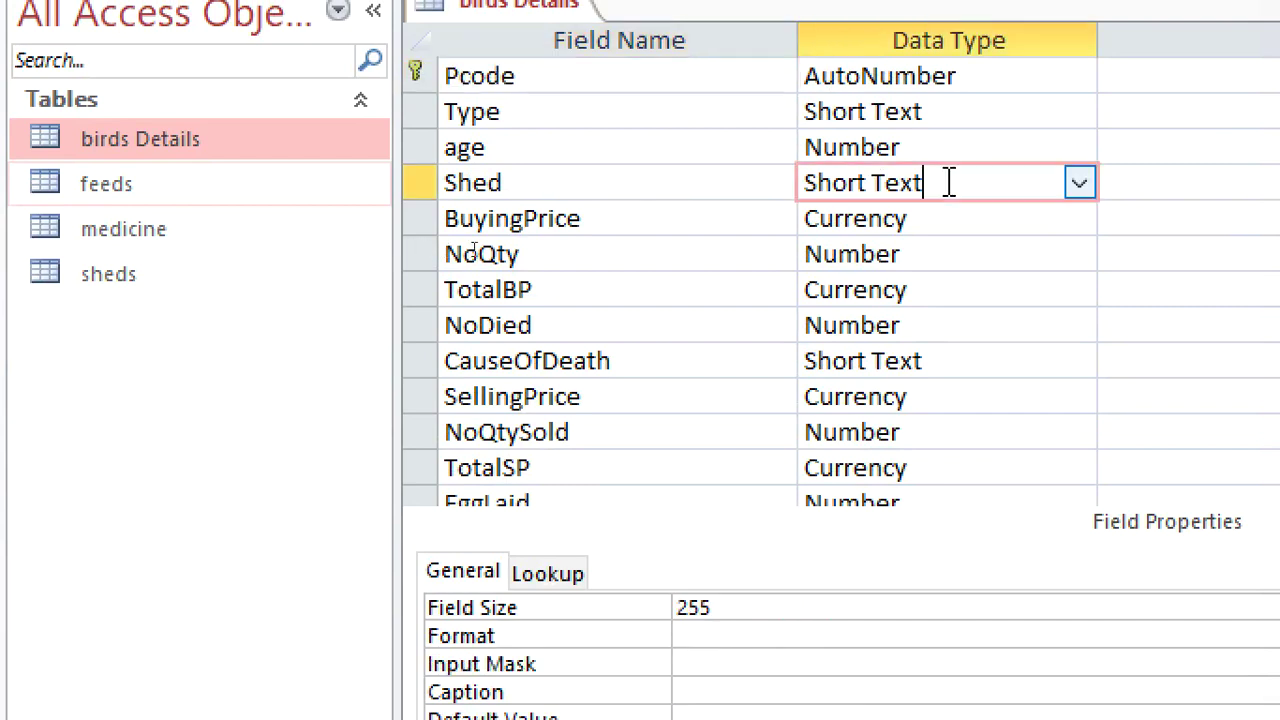
{"action": "left_click", "coordinate": [1080, 184]}
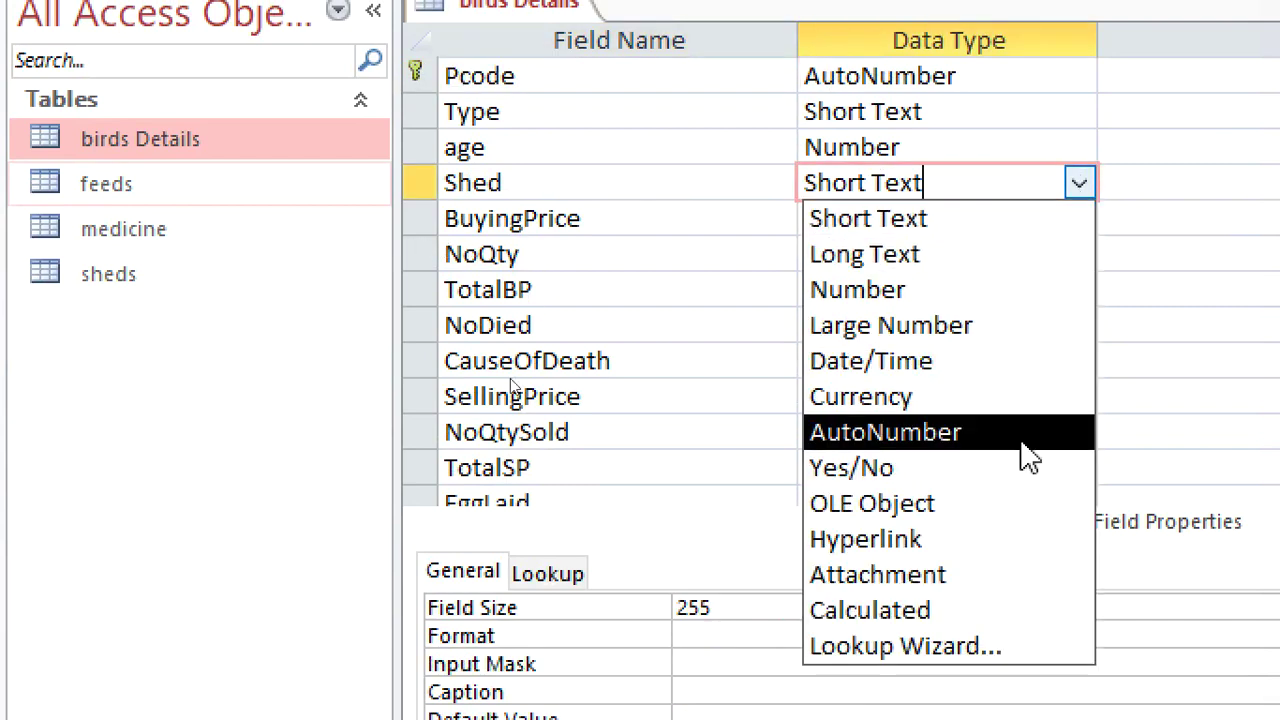
{"action": "left_click", "coordinate": [990, 645]}
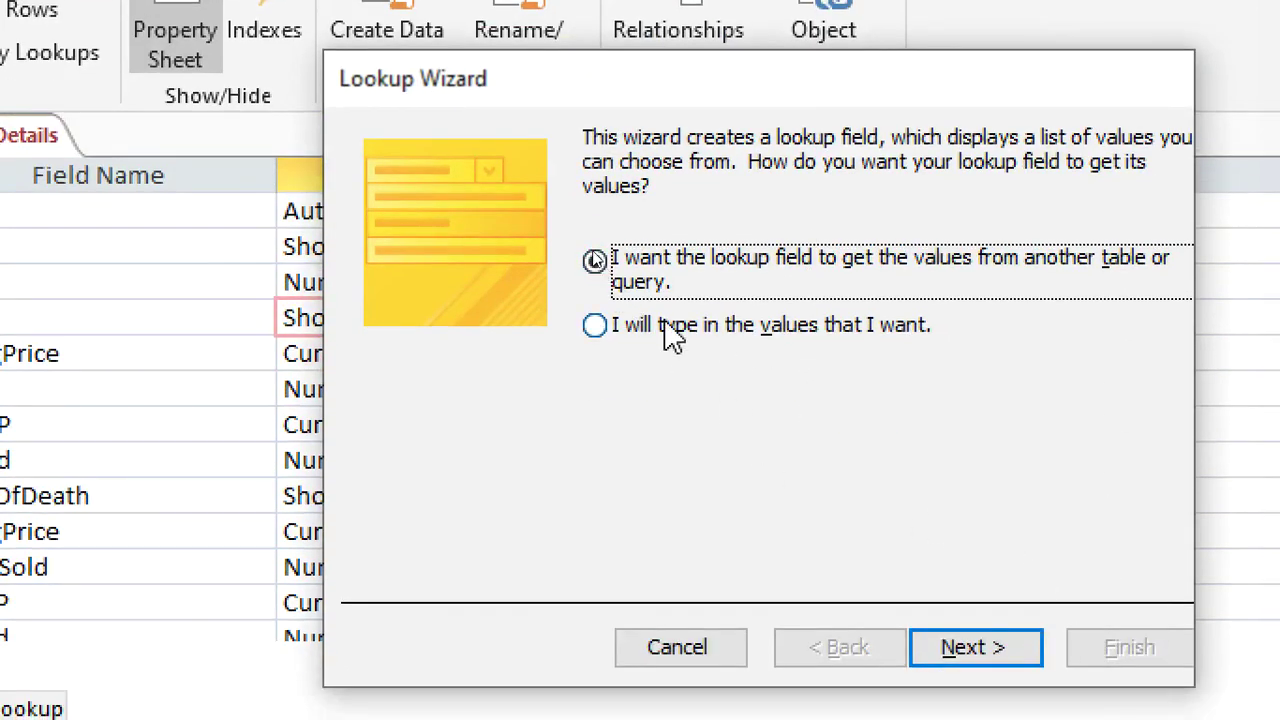
{"action": "left_click", "coordinate": [594, 259]}
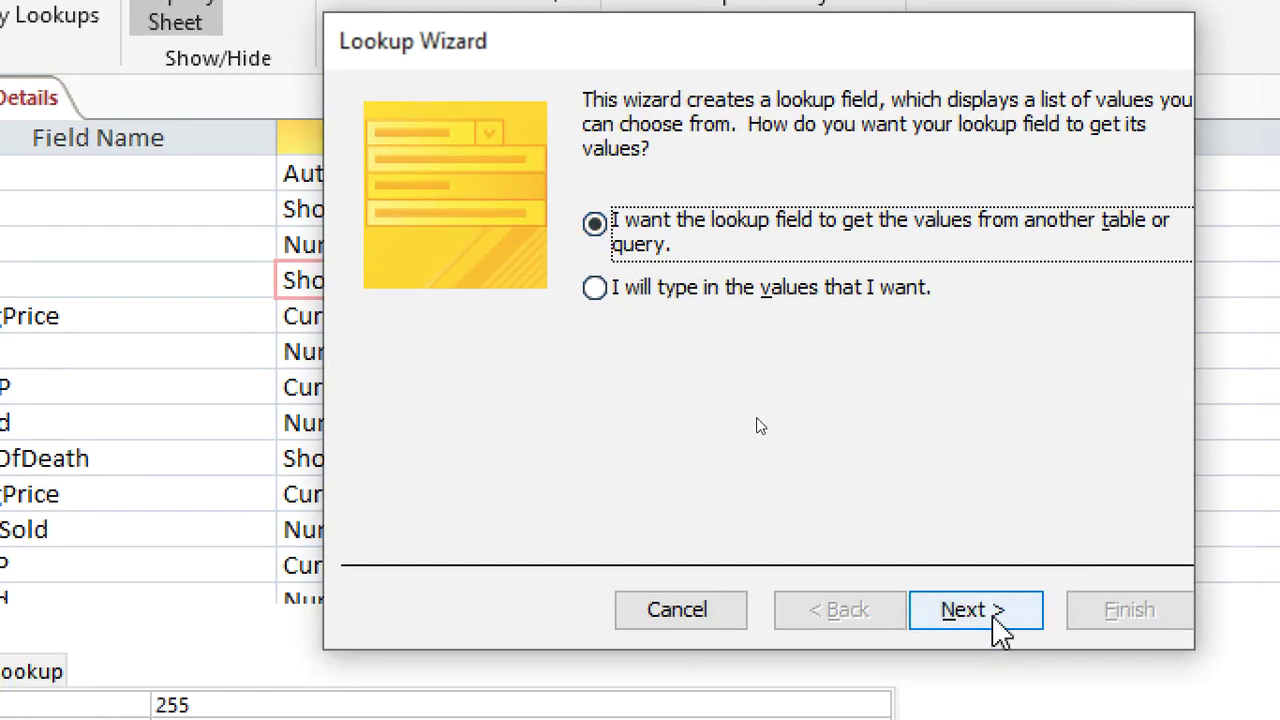
{"action": "left_click", "coordinate": [990, 650]}
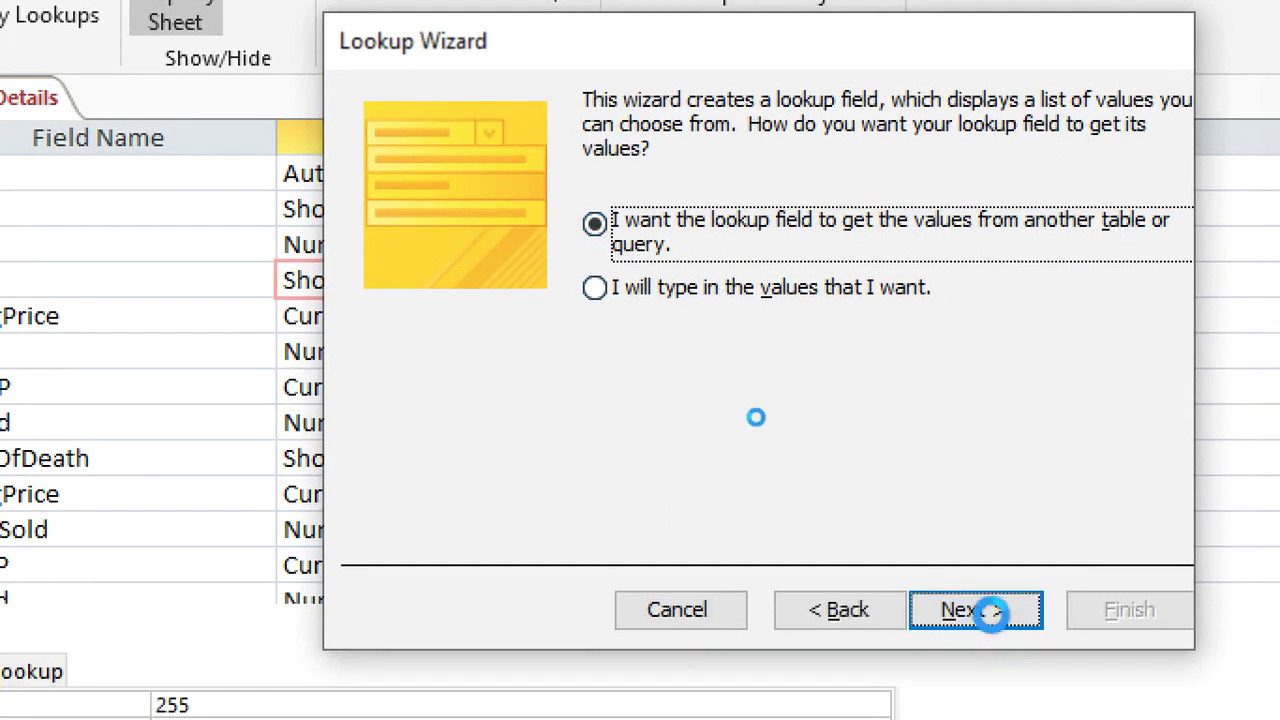
{"action": "left_click", "coordinate": [660, 257]}
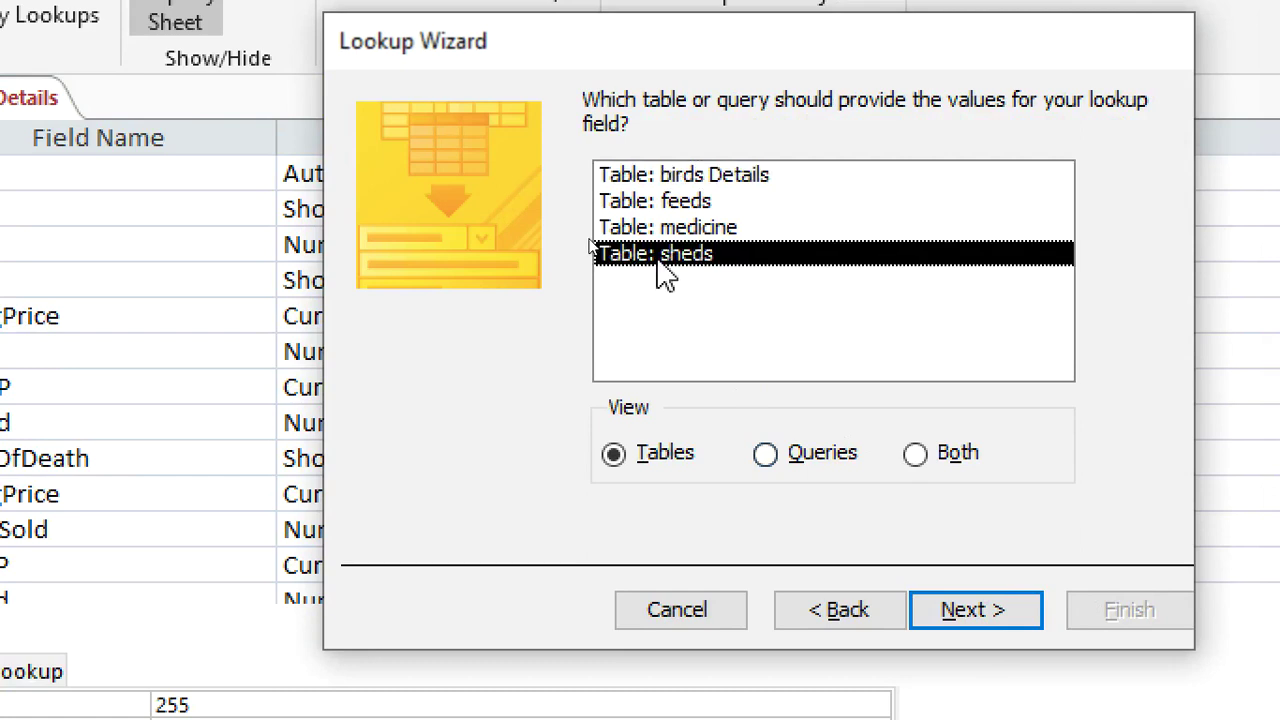
{"action": "left_click", "coordinate": [943, 620]}
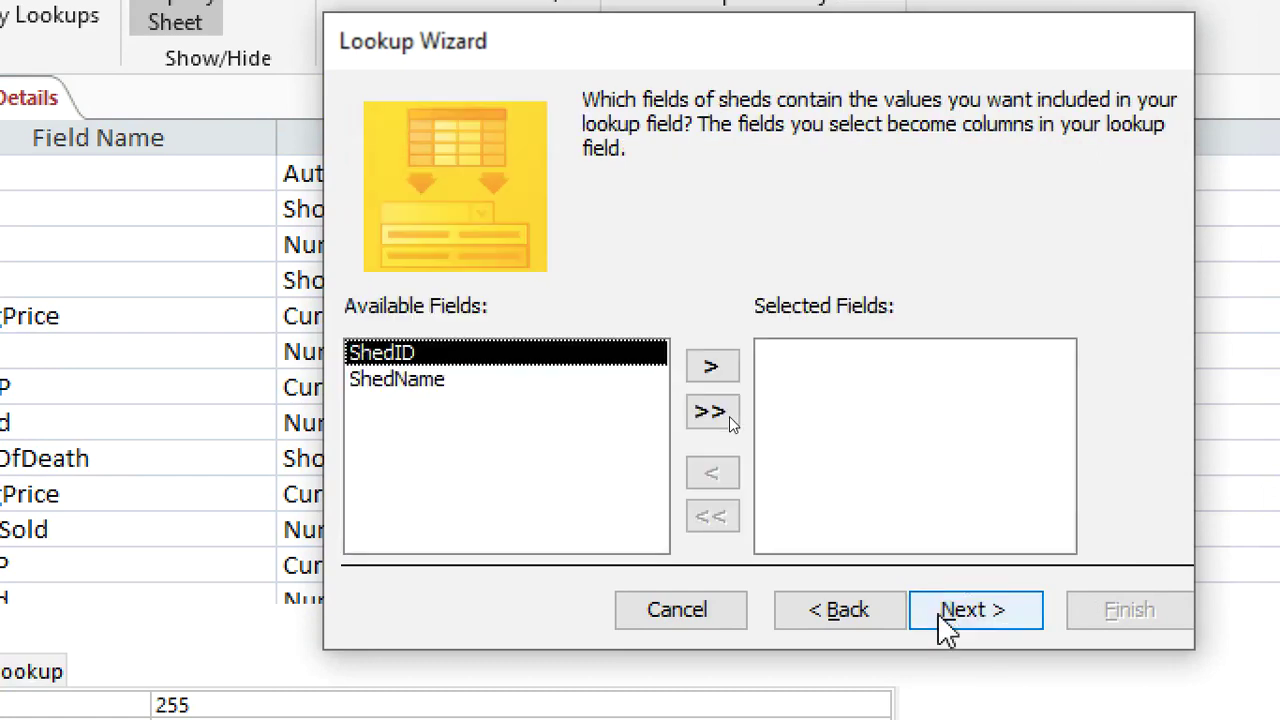
Step: Use ShedName as the lookup column with default sorting and width, finish the lookup and save the birds Details table
{"action": "left_click", "coordinate": [411, 386]}
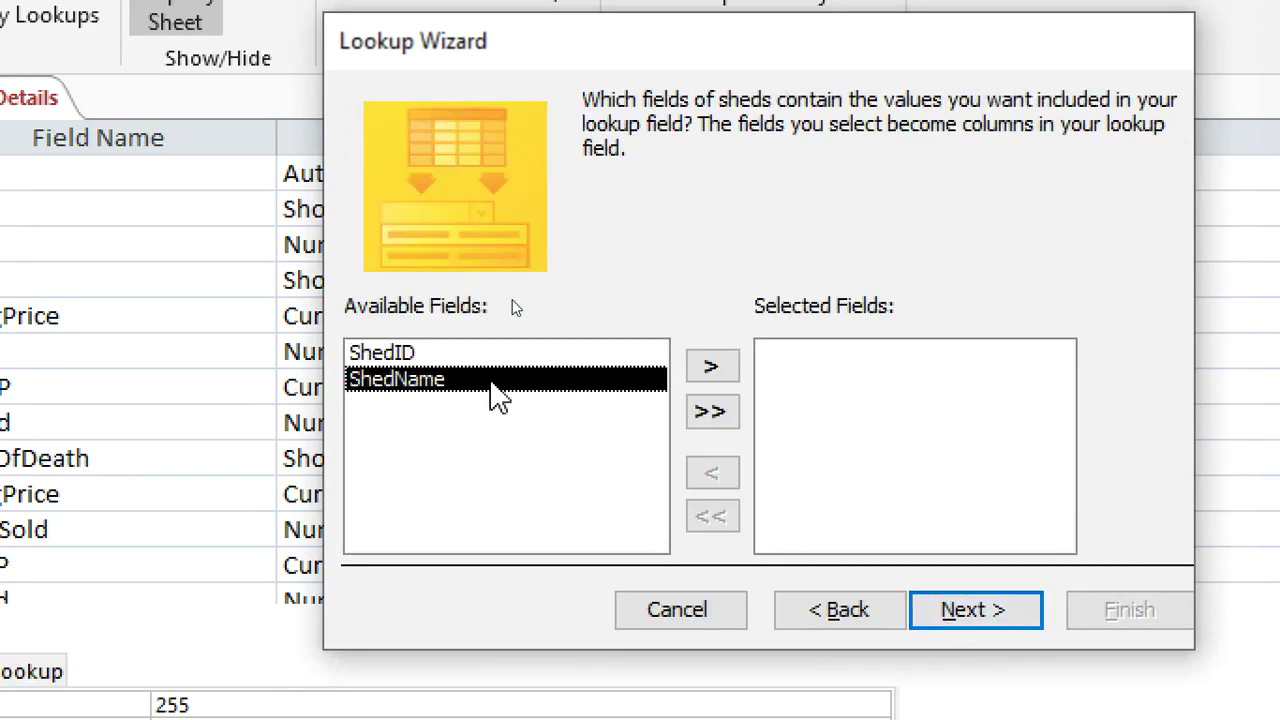
{"action": "left_click", "coordinate": [730, 370]}
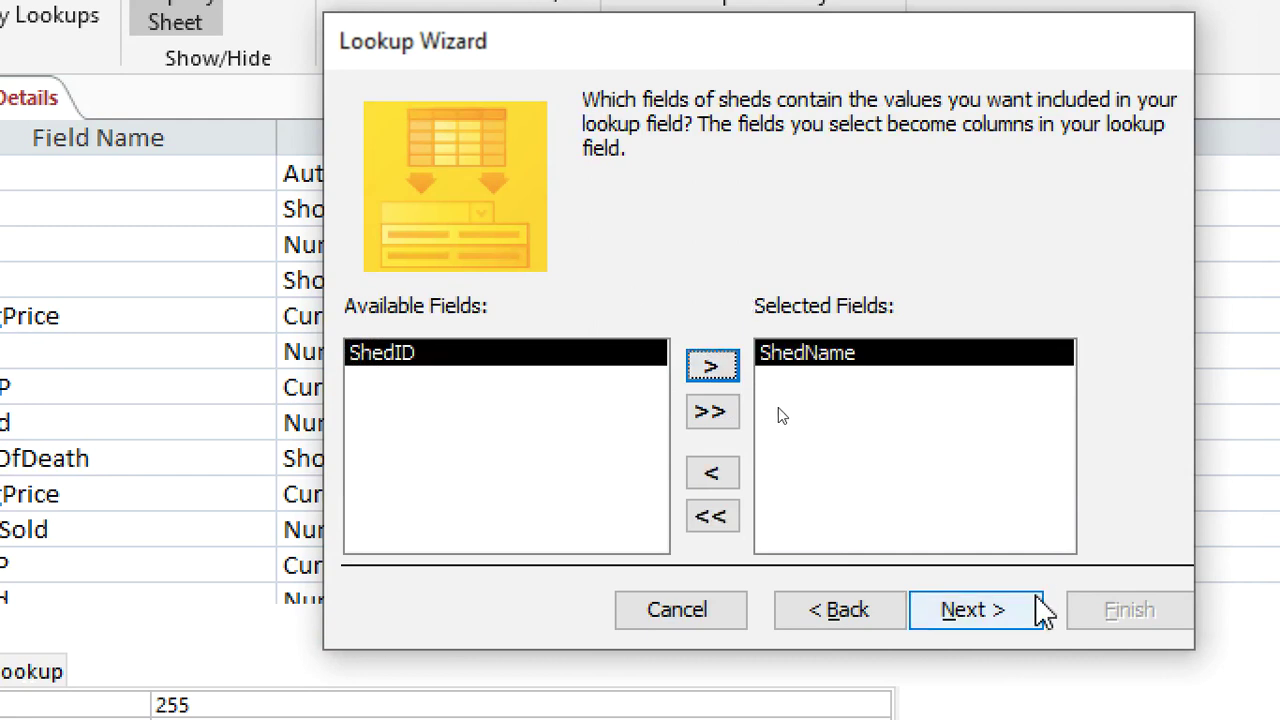
{"action": "left_click", "coordinate": [993, 618]}
{"action": "left_click", "coordinate": [983, 607]}
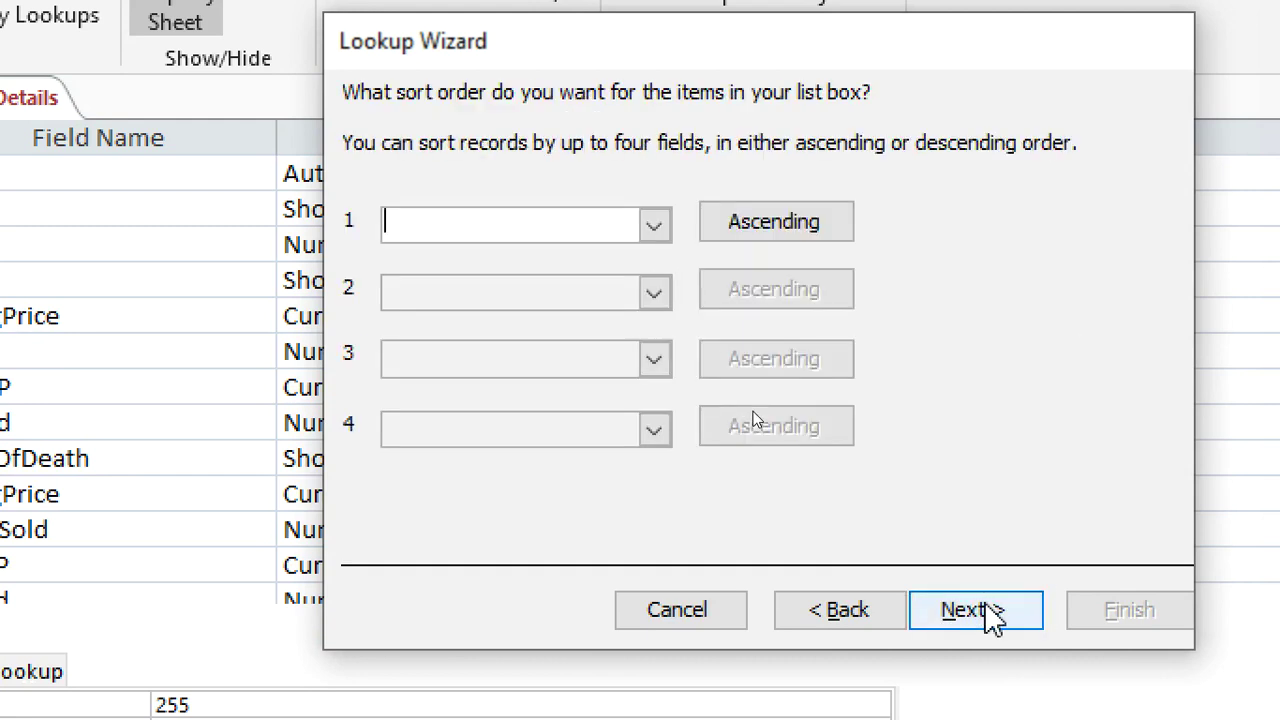
{"action": "left_click", "coordinate": [988, 607]}
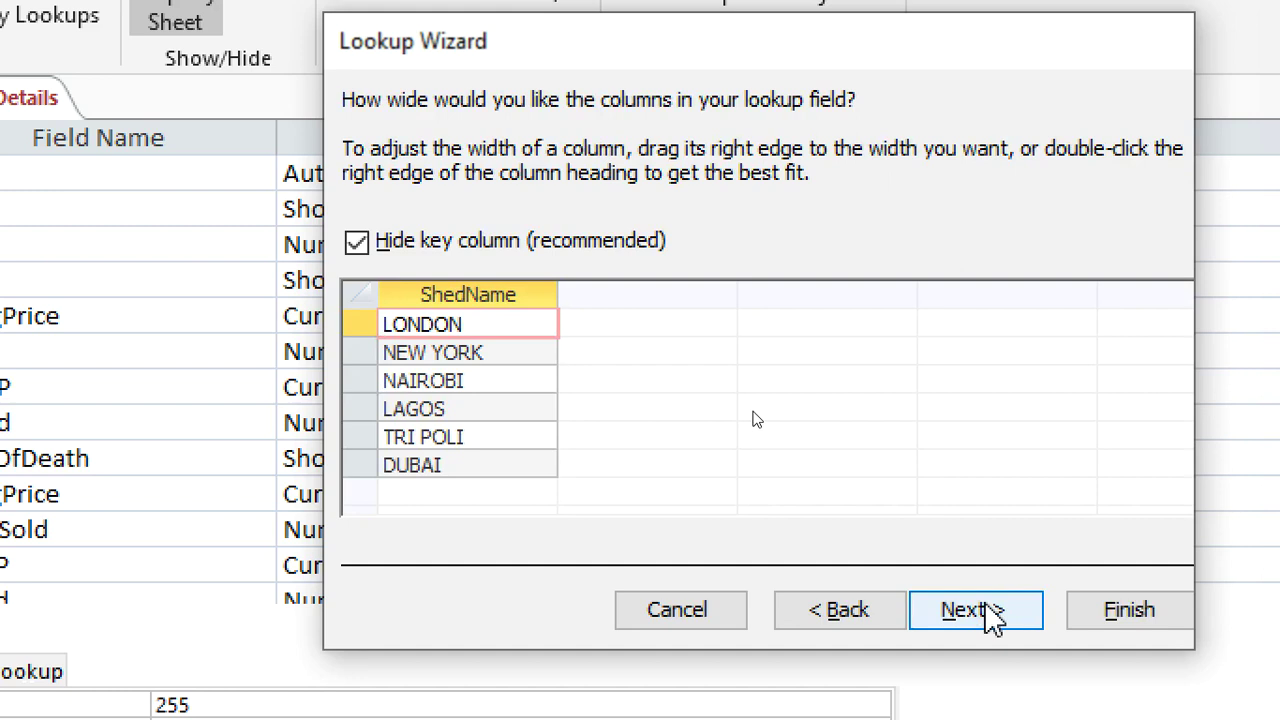
{"action": "left_click", "coordinate": [1017, 608]}
{"action": "left_click", "coordinate": [1118, 615]}
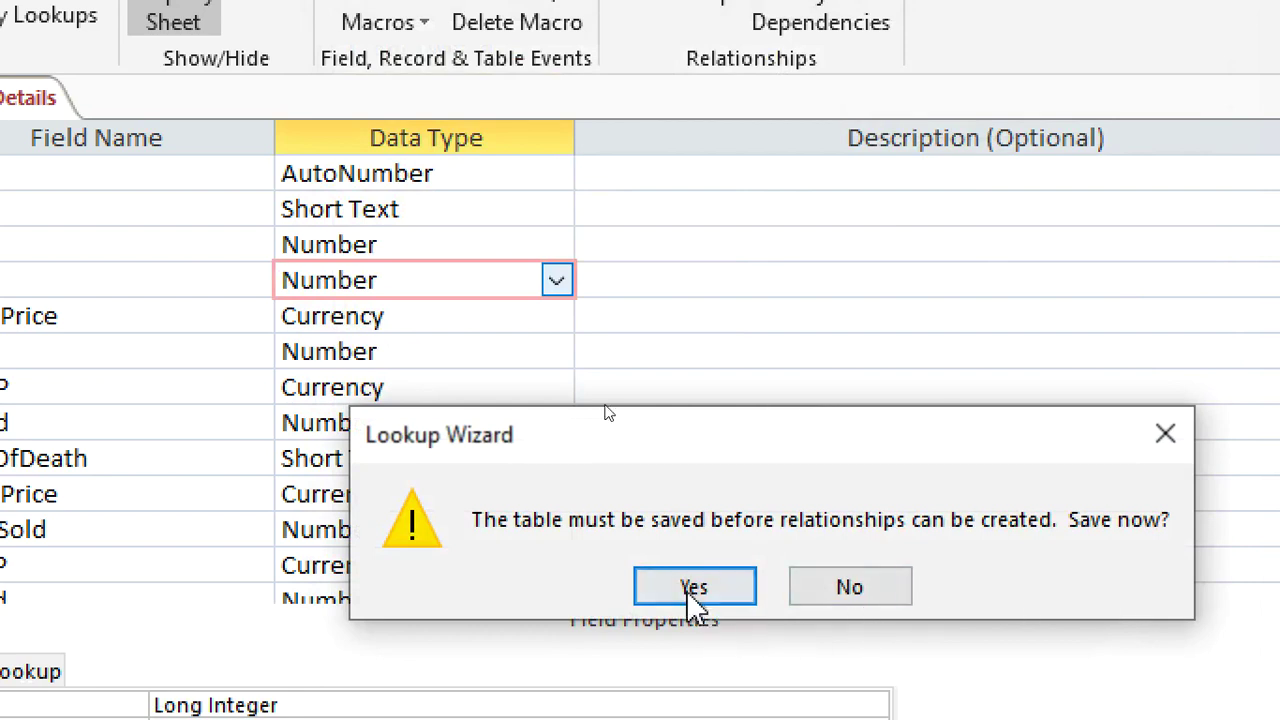
{"action": "left_click", "coordinate": [697, 589]}
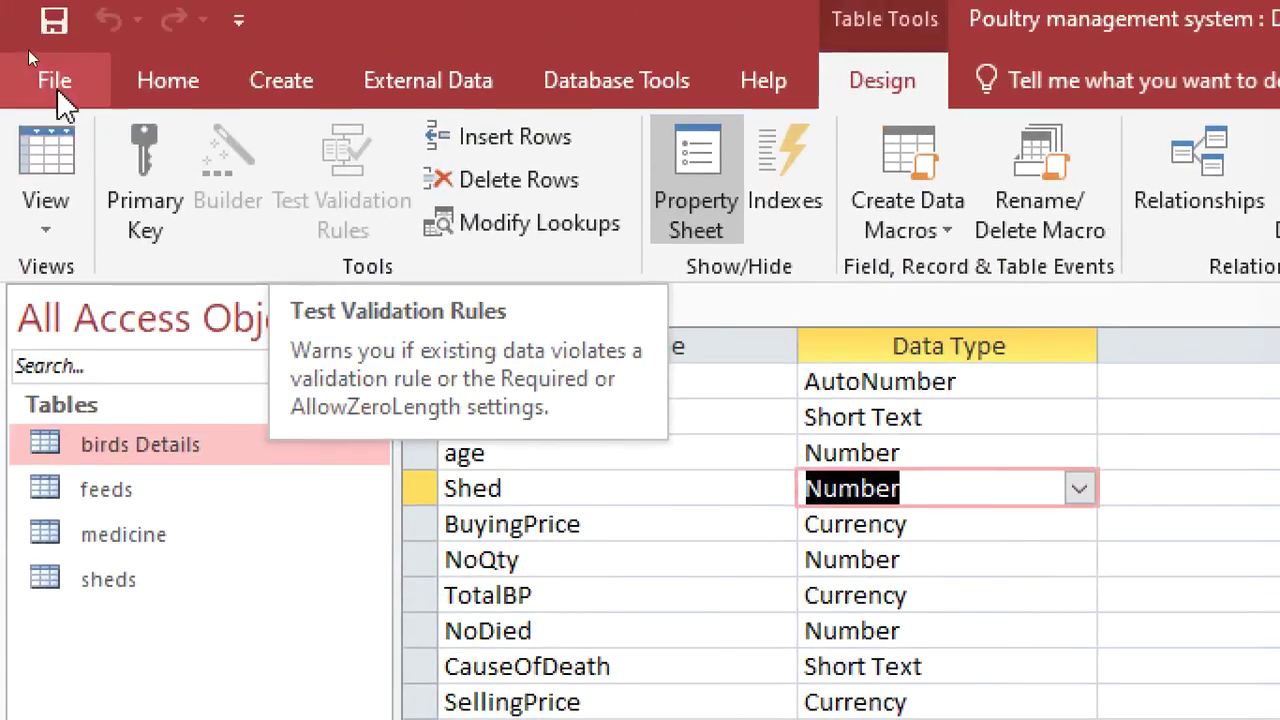
Step: Close the birds Details table and open the feeds table in design view
{"action": "left_click", "coordinate": [512, 309]}
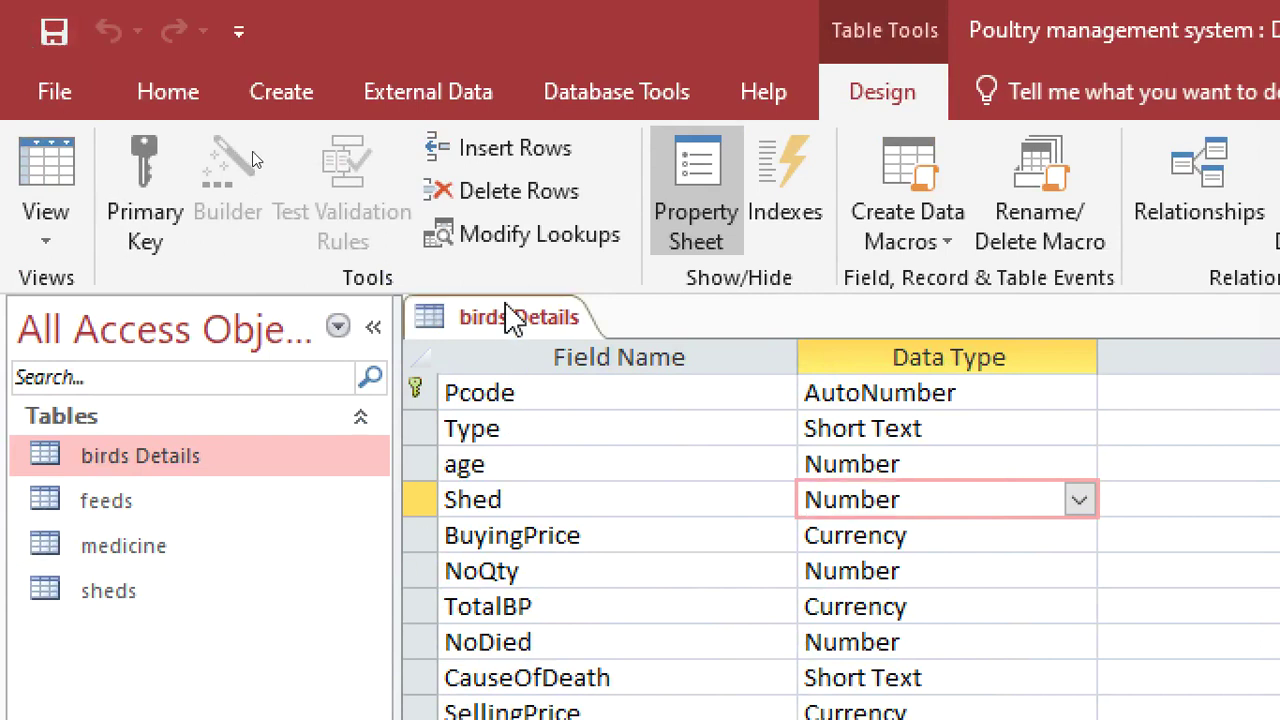
{"action": "right_click", "coordinate": [512, 320]}
{"action": "left_click", "coordinate": [586, 371]}
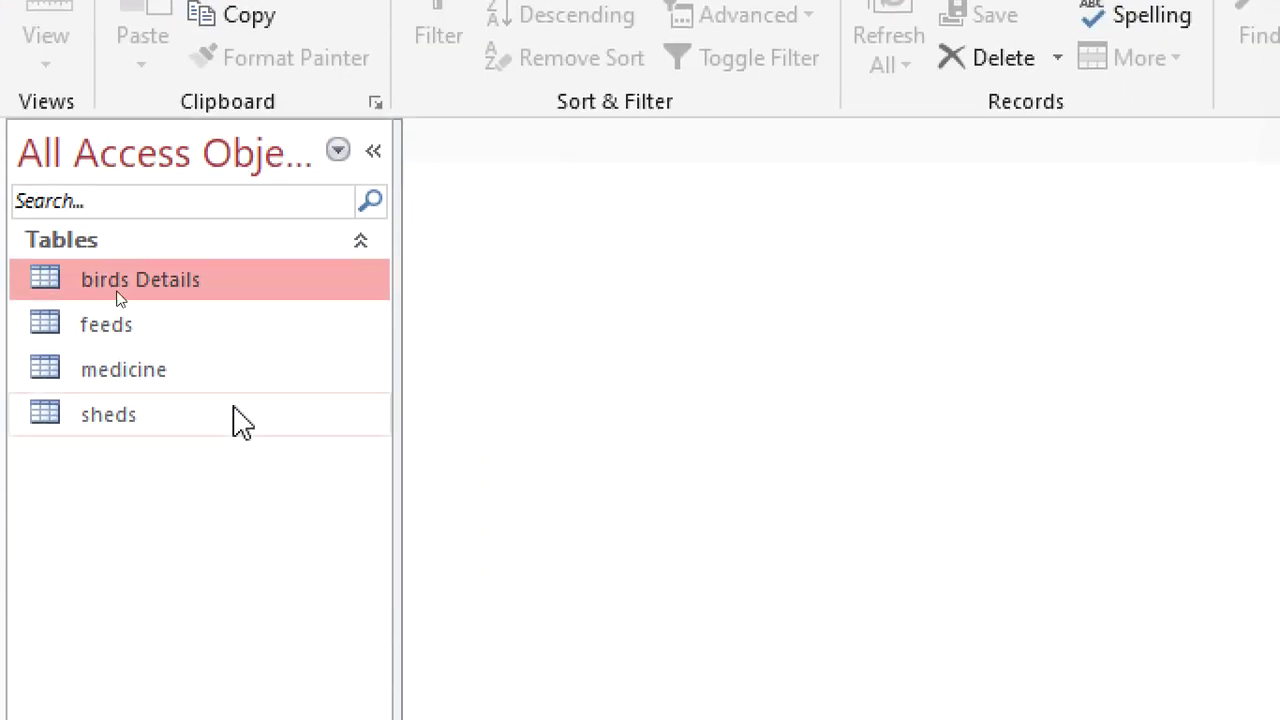
{"action": "double_click", "coordinate": [157, 331]}
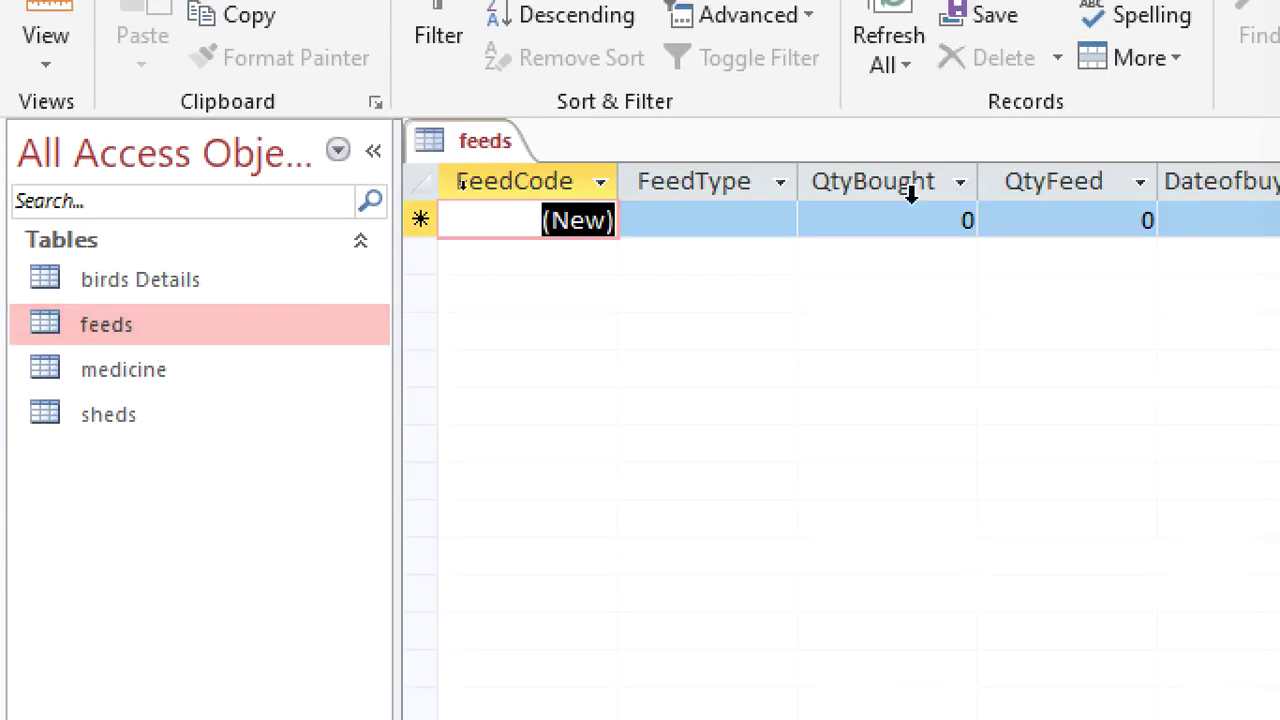
{"action": "right_click", "coordinate": [482, 146]}
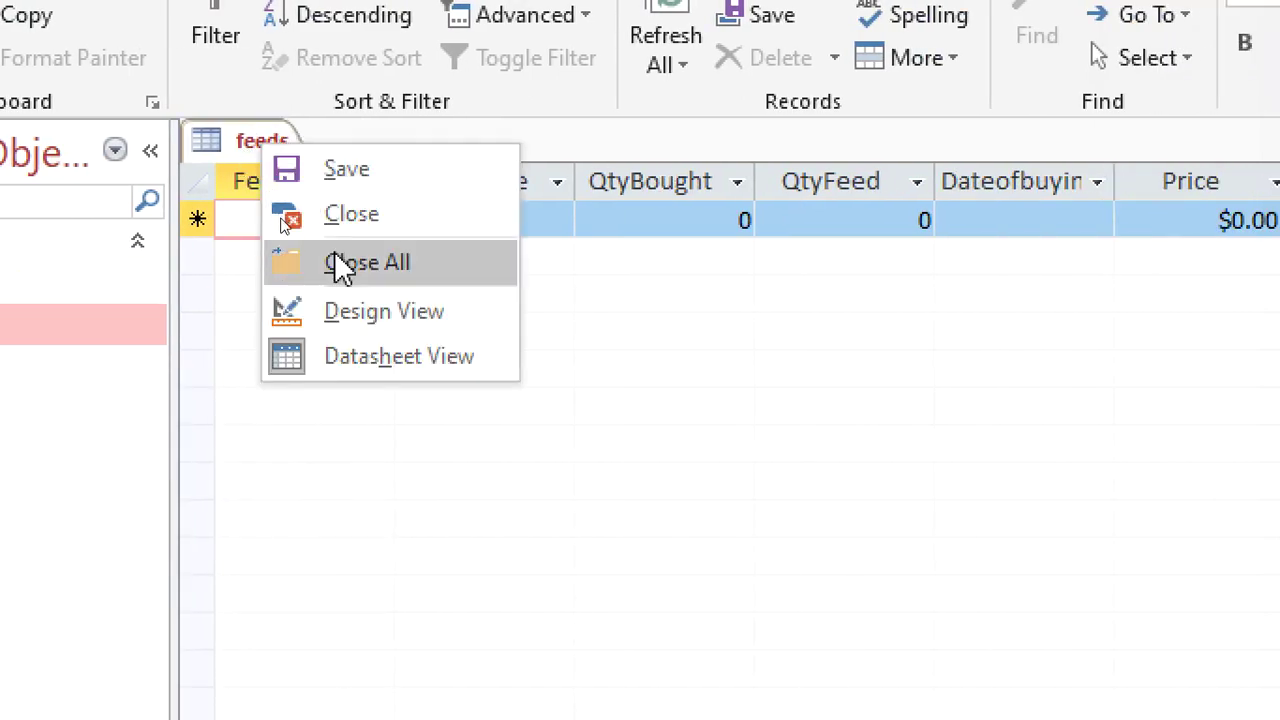
{"action": "left_click", "coordinate": [384, 311]}
Step: Start a Lookup Wizard on the Shed field of feeds, taking its values from the sheds table
{"action": "left_click", "coordinate": [315, 466]}
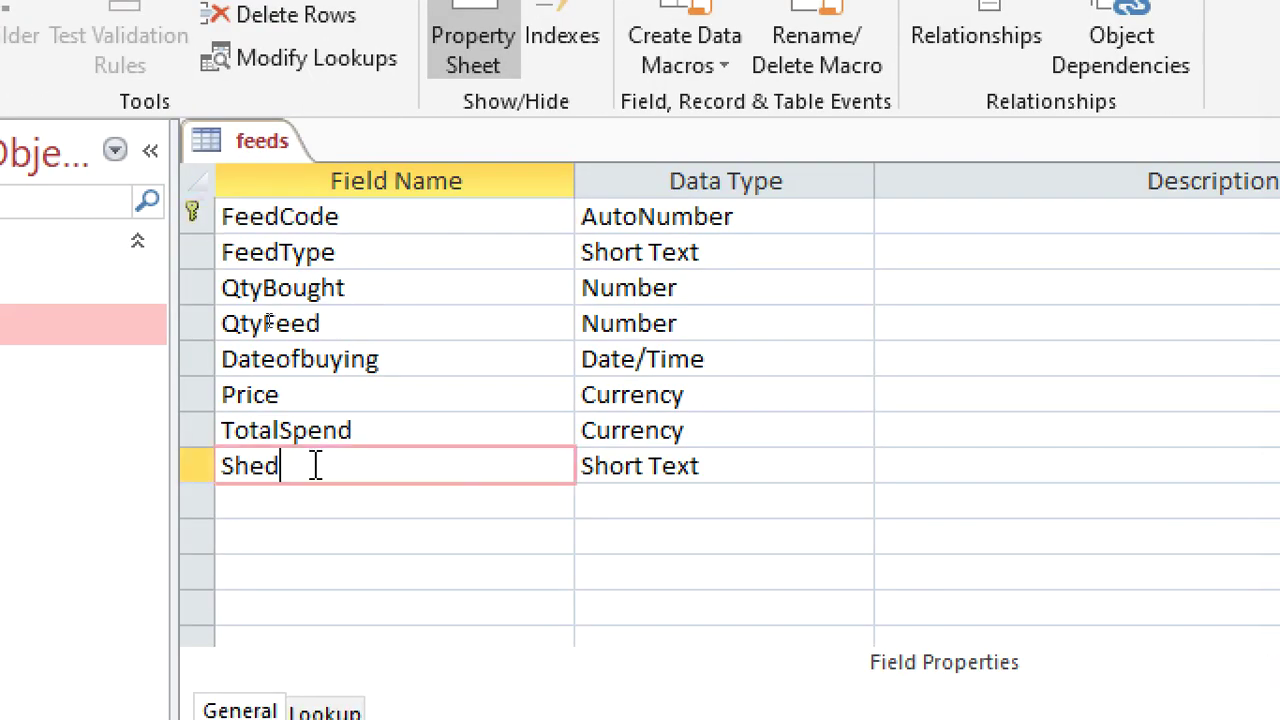
{"action": "left_click", "coordinate": [706, 466]}
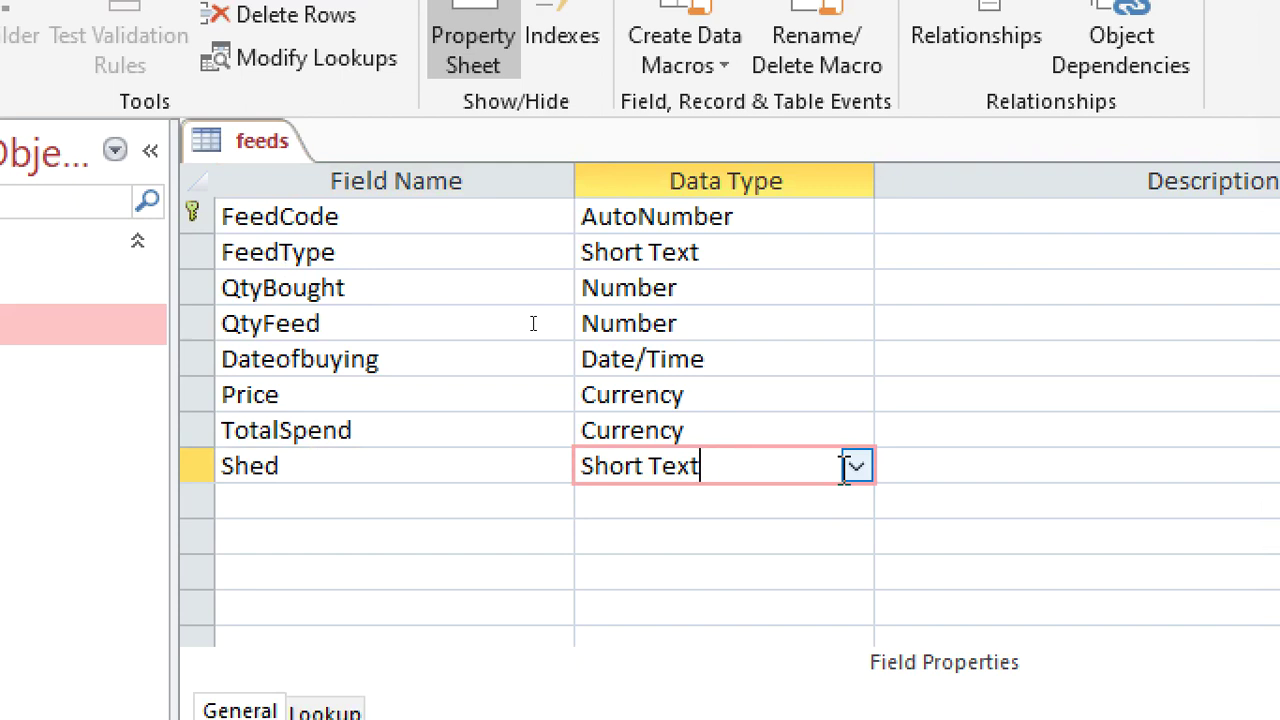
{"action": "left_click", "coordinate": [857, 468]}
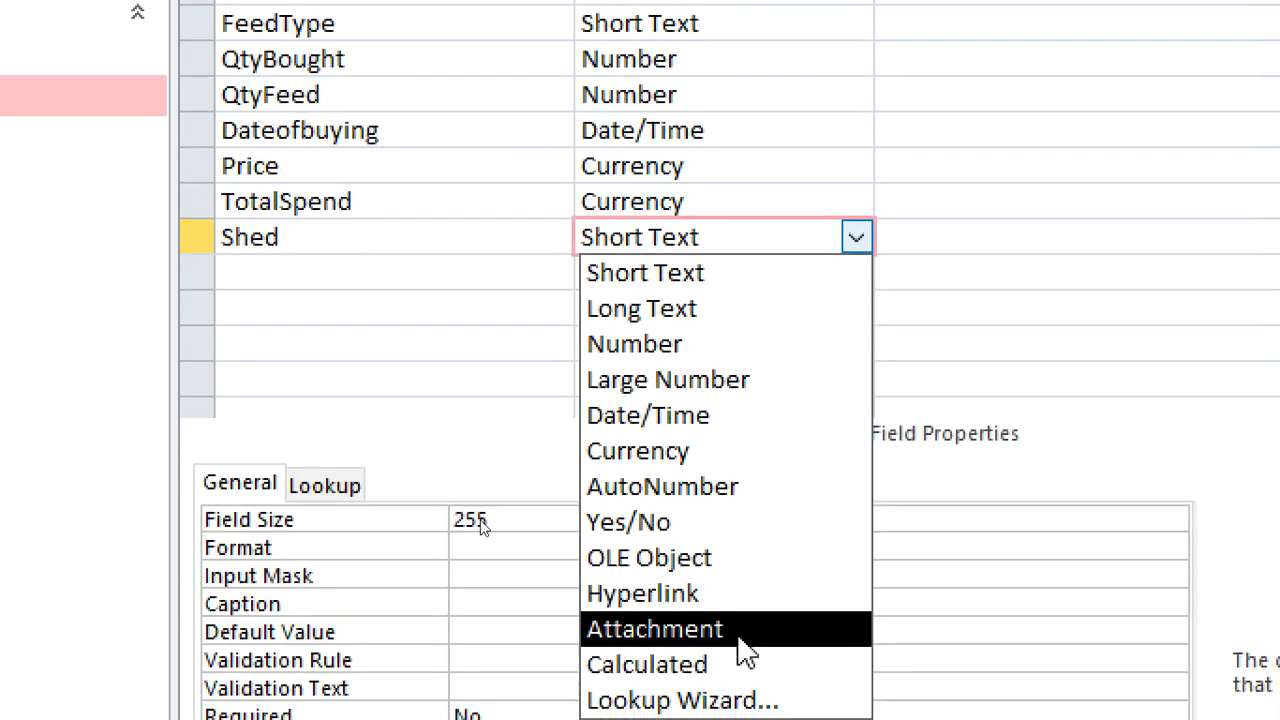
{"action": "left_click", "coordinate": [760, 650]}
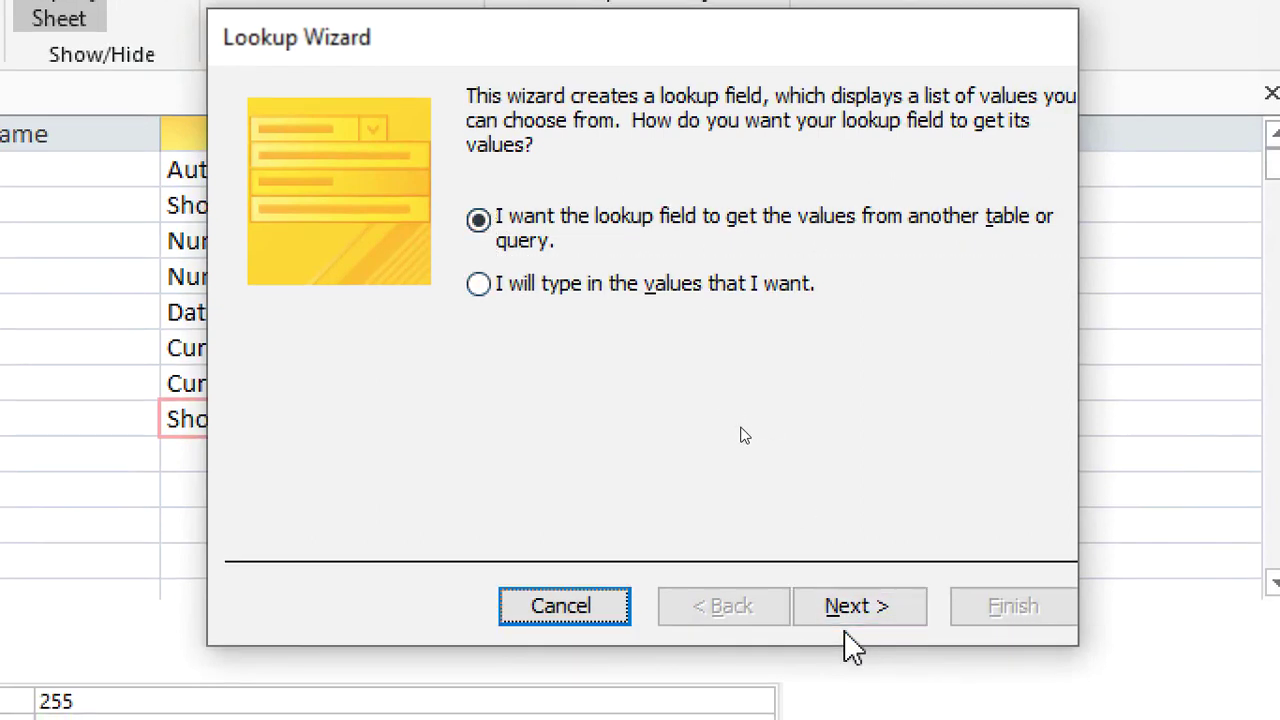
{"action": "left_click", "coordinate": [1064, 594]}
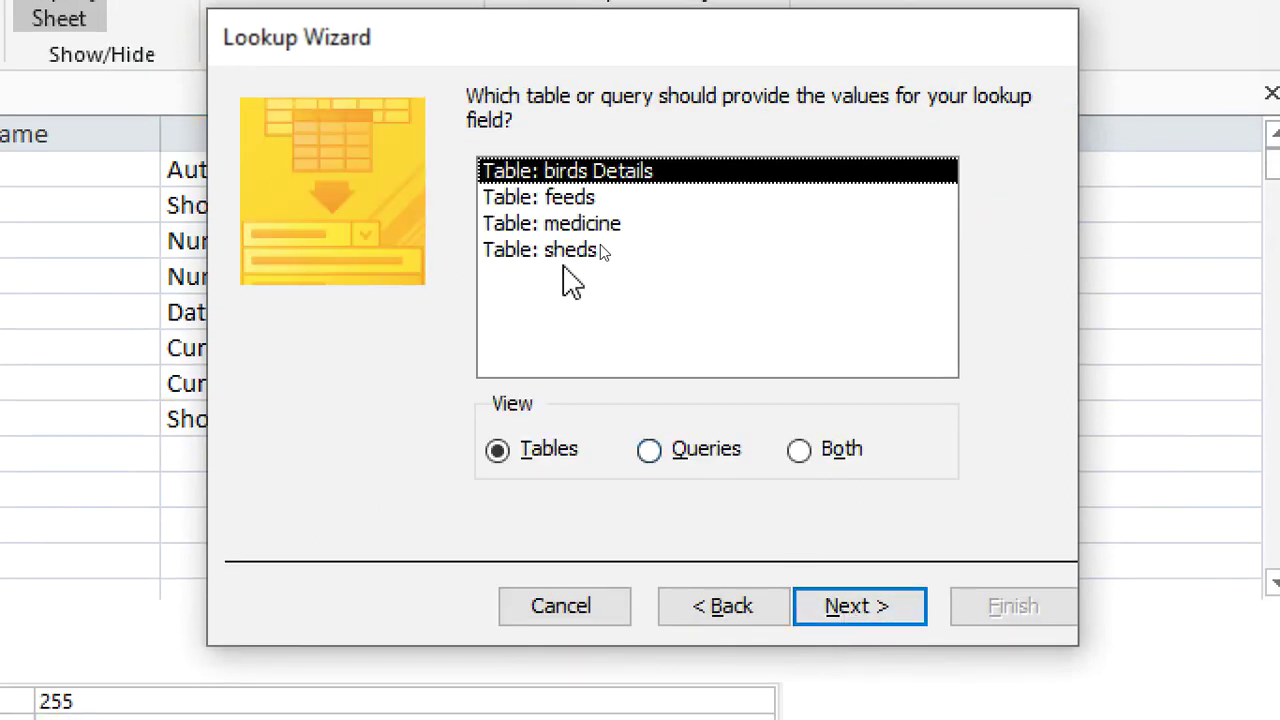
{"action": "left_click", "coordinate": [570, 250]}
{"action": "left_click", "coordinate": [862, 606]}
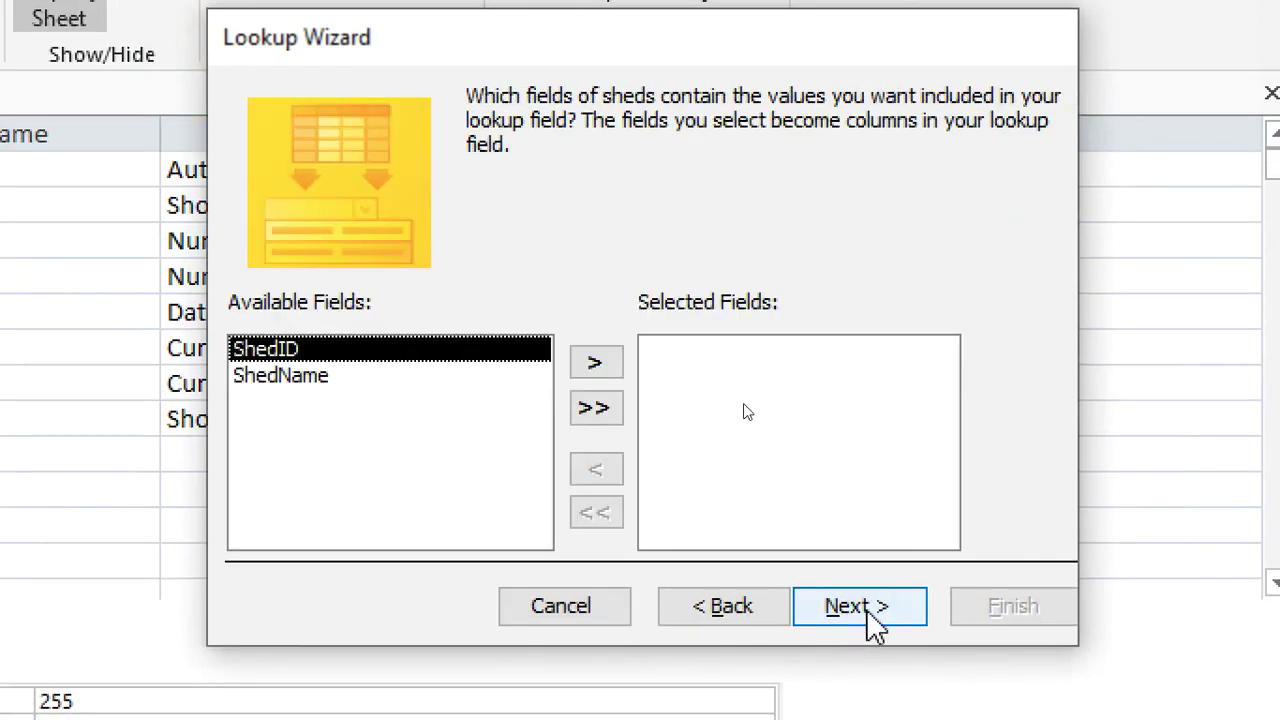
Step: Use ShedName as the lookup column with default settings, finish the lookup and save the feeds table
{"action": "left_click", "coordinate": [320, 376]}
{"action": "left_click", "coordinate": [600, 362]}
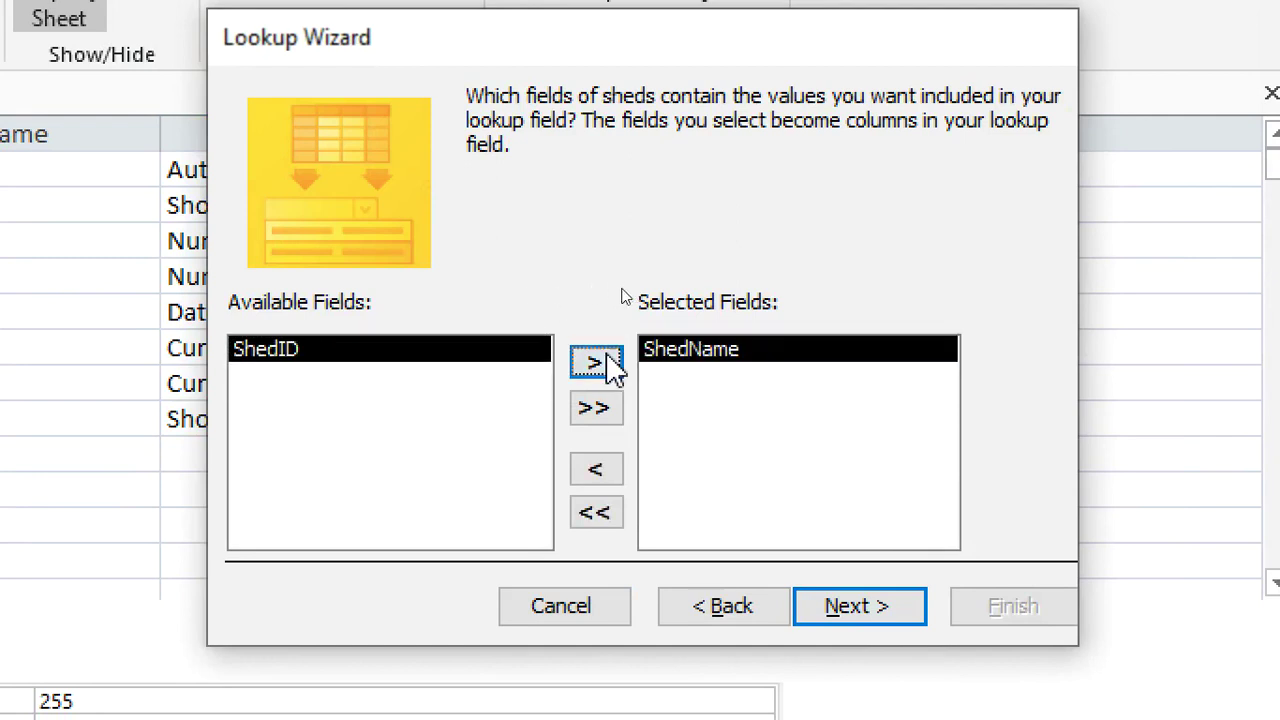
{"action": "left_click", "coordinate": [850, 600]}
{"action": "left_click", "coordinate": [855, 600]}
{"action": "left_click", "coordinate": [857, 606]}
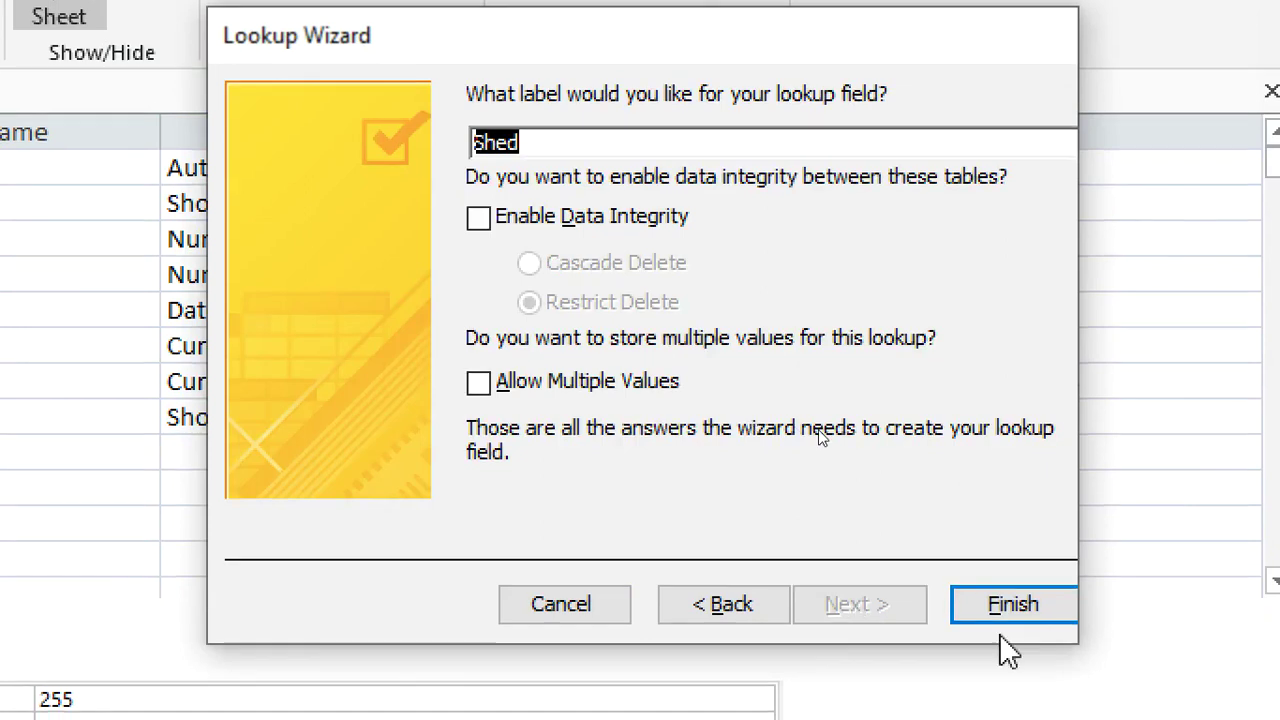
{"action": "left_click", "coordinate": [1000, 608]}
{"action": "left_click", "coordinate": [603, 571]}
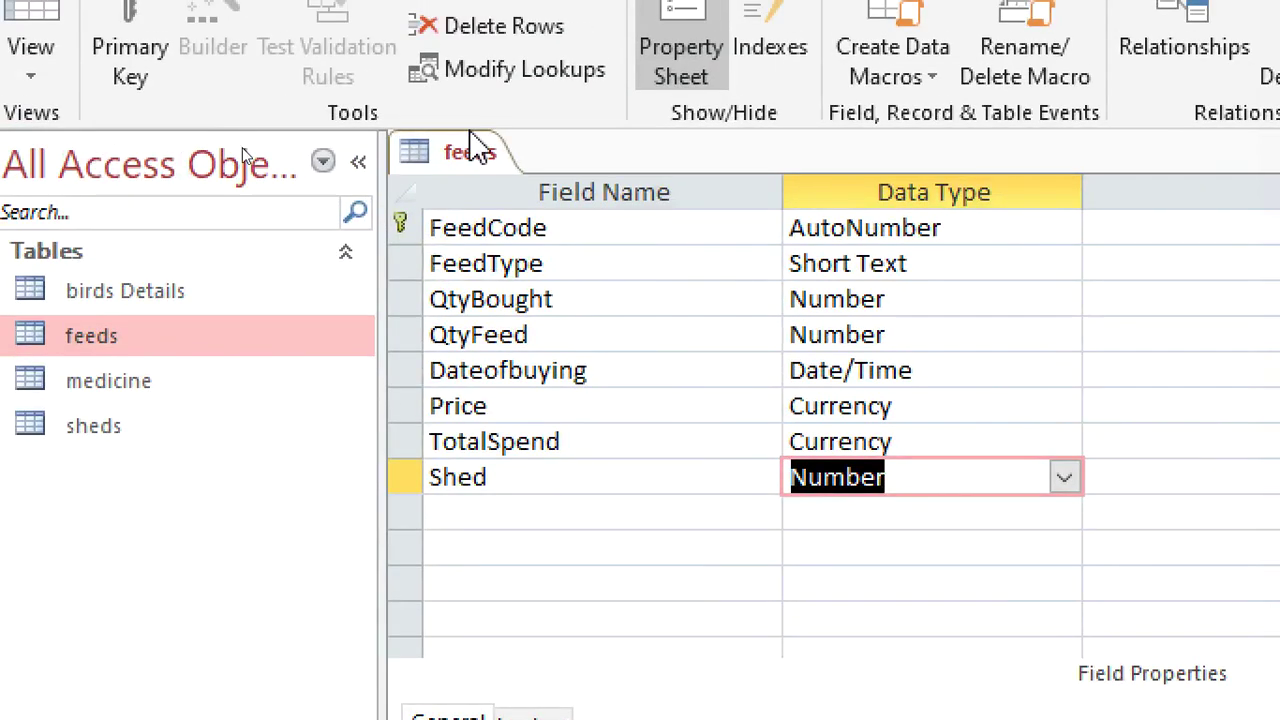
Step: Close the feeds table and open the medicine table in design view
{"action": "right_click", "coordinate": [52, 86]}
{"action": "left_click", "coordinate": [75, 99]}
{"action": "double_click", "coordinate": [170, 385]}
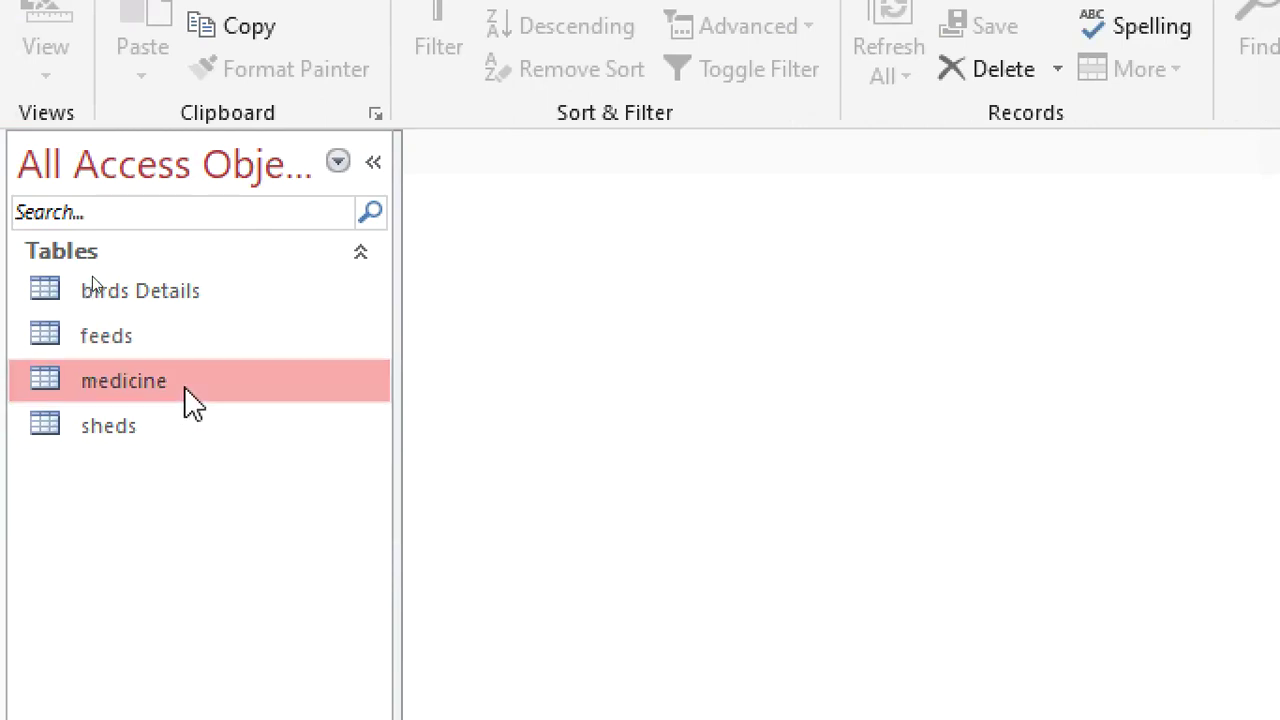
{"action": "right_click", "coordinate": [505, 151]}
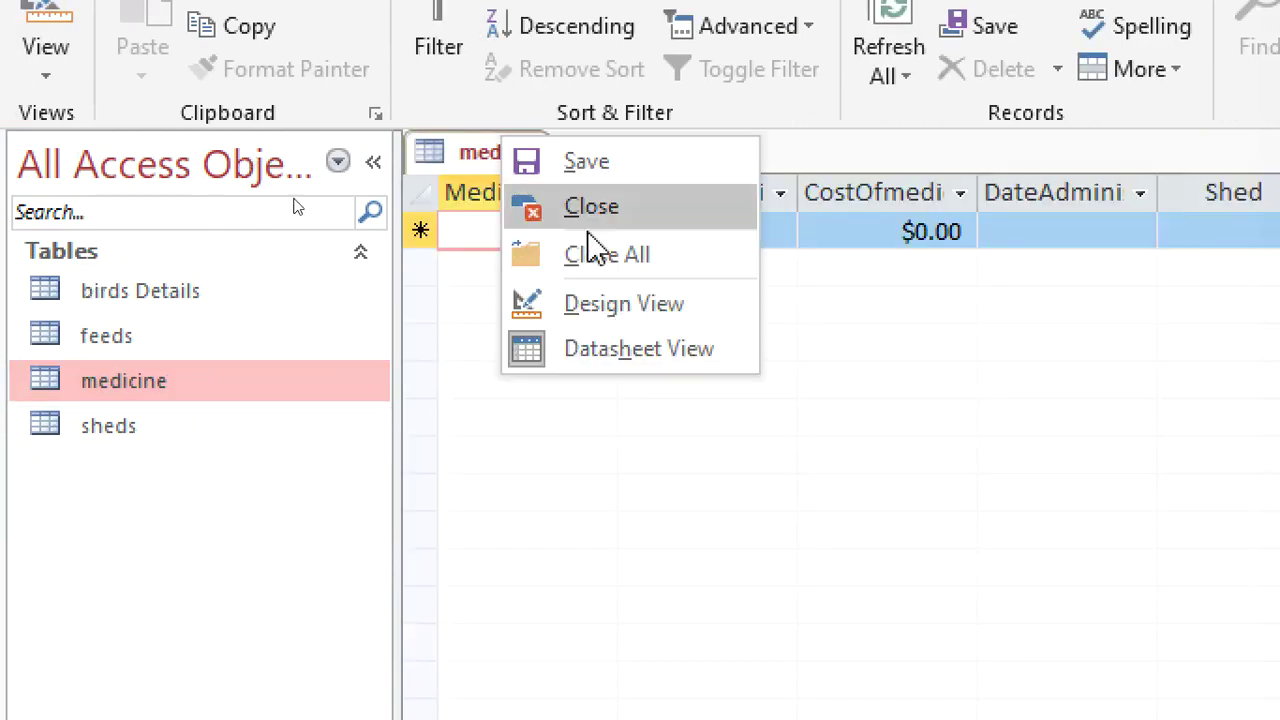
{"action": "left_click", "coordinate": [644, 305]}
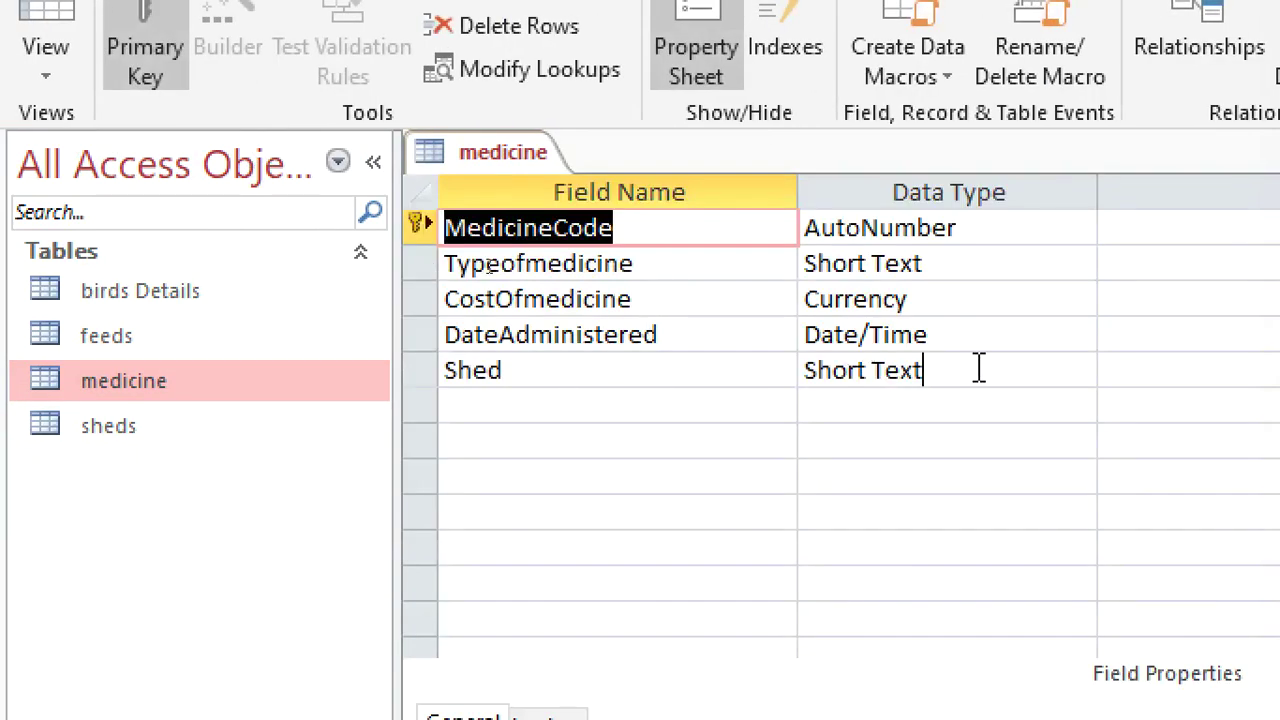
Step: Start a Lookup Wizard on the Shed field of medicine, taking its values from the sheds table
{"action": "left_click", "coordinate": [979, 369]}
{"action": "left_click", "coordinate": [1078, 370]}
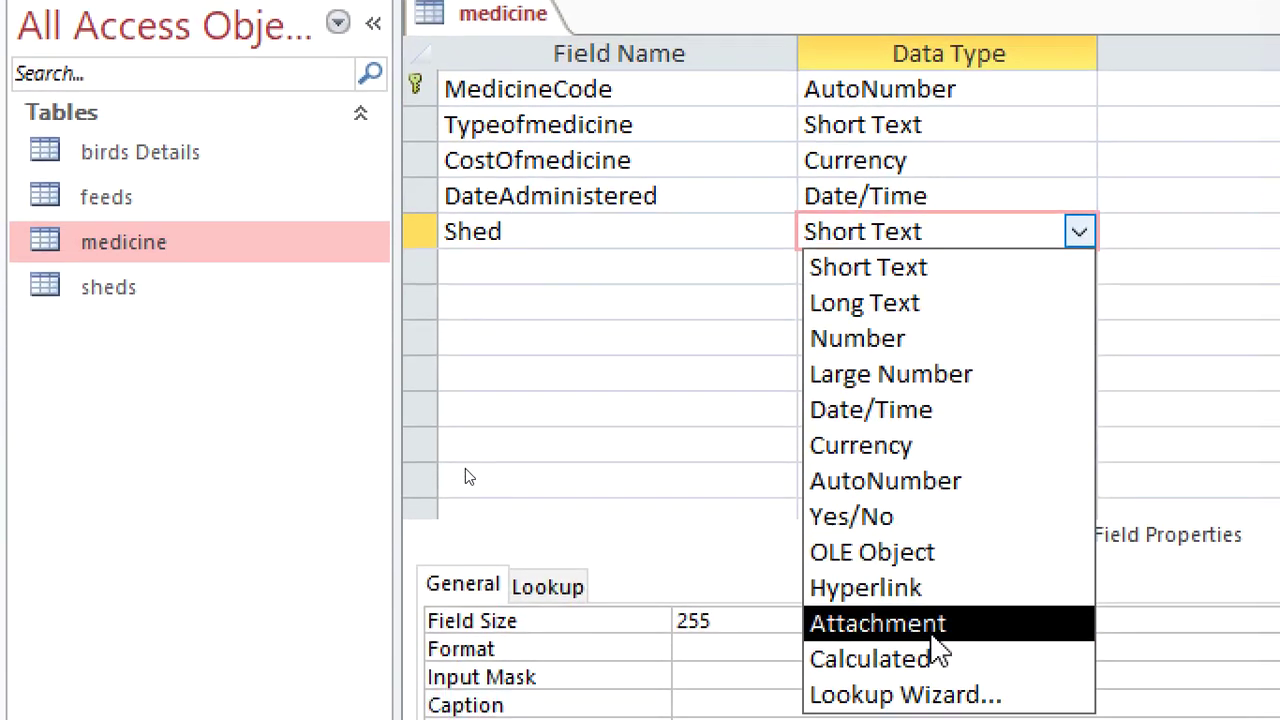
{"action": "left_click", "coordinate": [945, 700]}
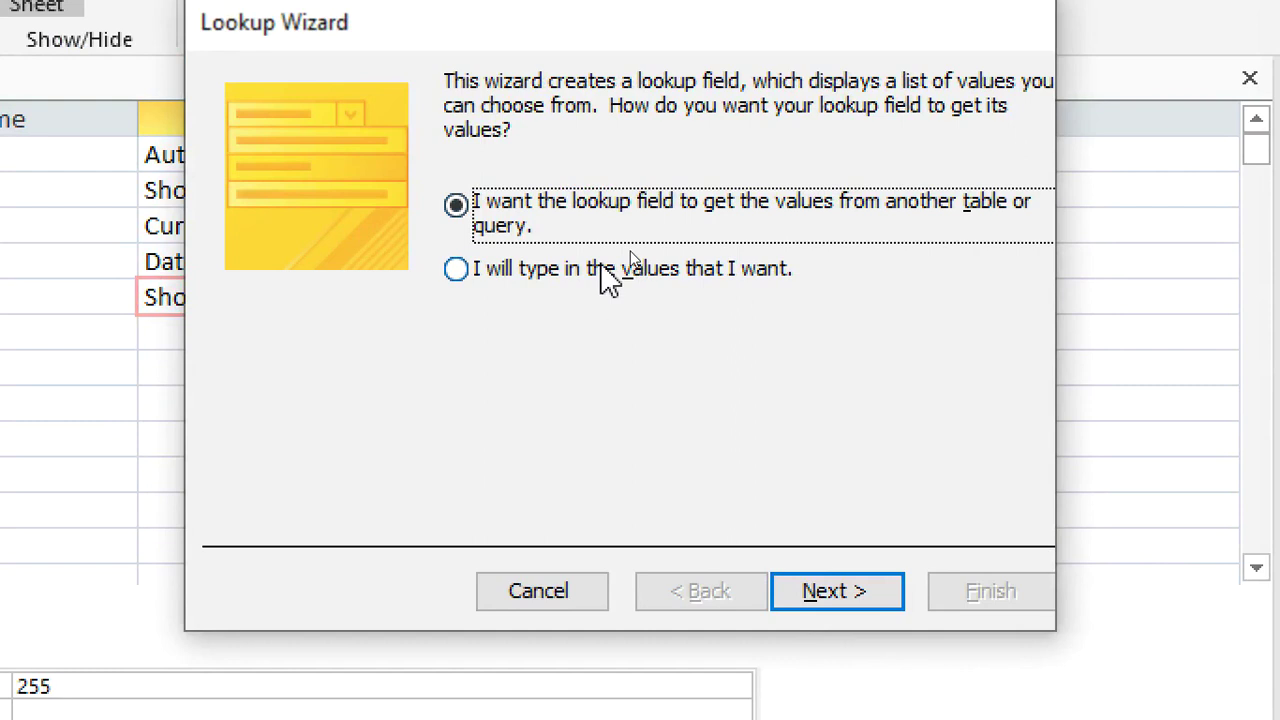
{"action": "left_click", "coordinate": [830, 590]}
{"action": "left_click", "coordinate": [540, 238]}
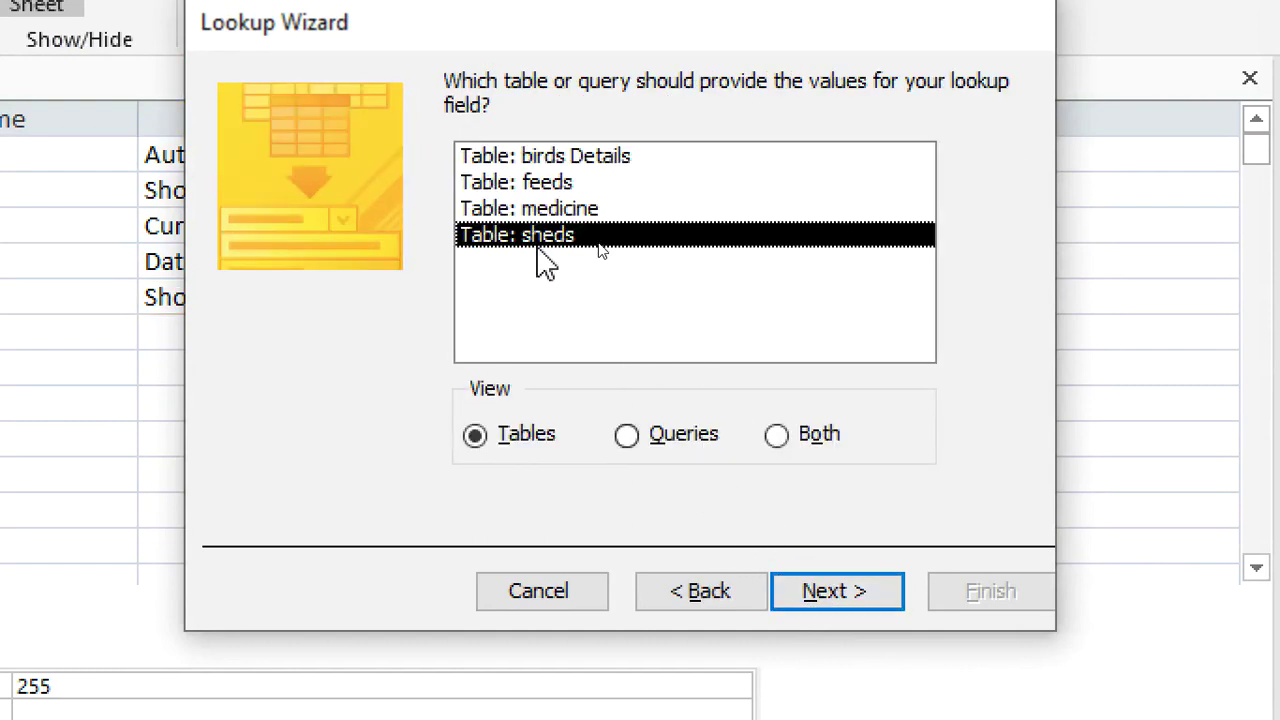
{"action": "left_click", "coordinate": [837, 591]}
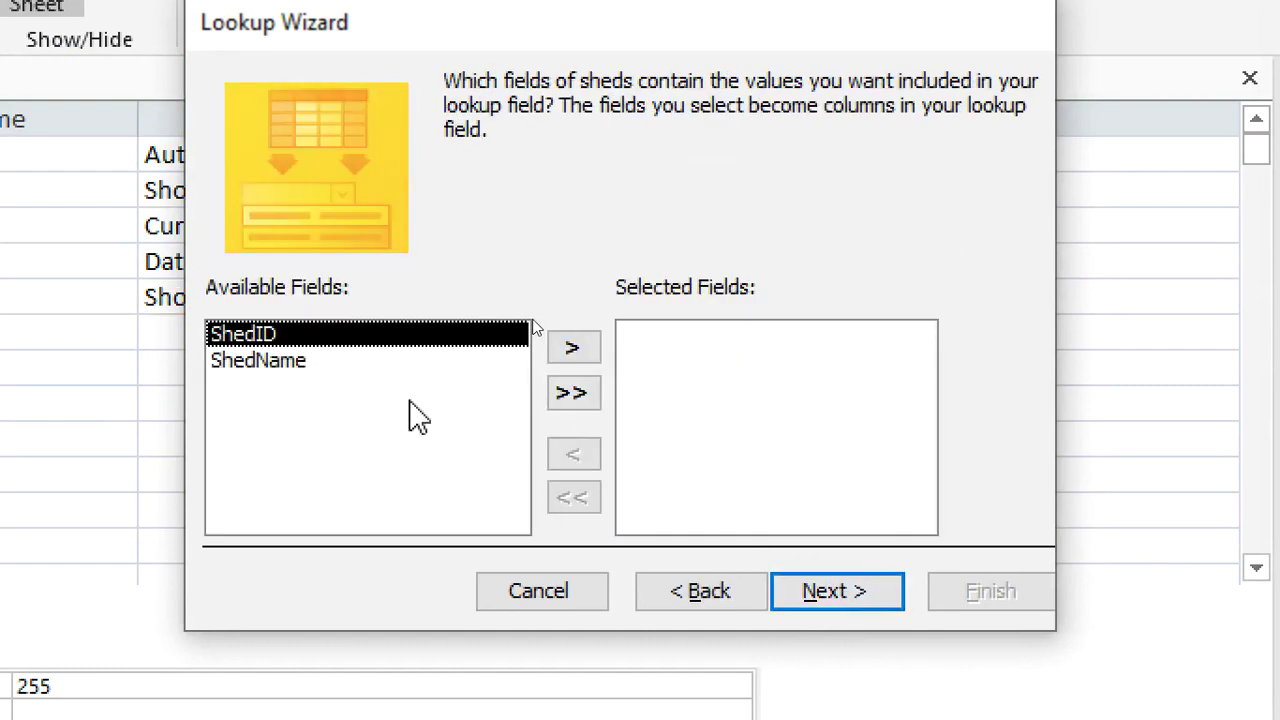
Step: Use ShedName as the lookup column with default settings, finish the lookup and save the medicine table
{"action": "left_click", "coordinate": [290, 362]}
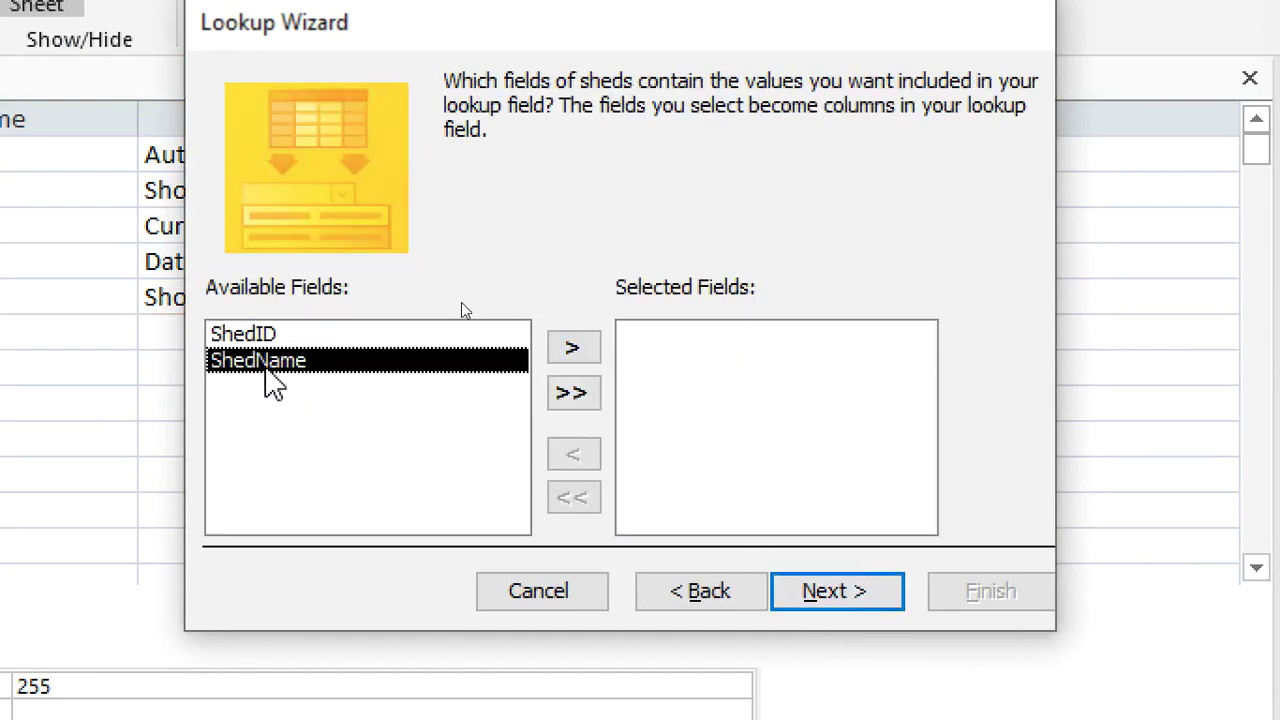
{"action": "left_click", "coordinate": [573, 350]}
{"action": "left_click", "coordinate": [850, 596]}
{"action": "left_click", "coordinate": [852, 598]}
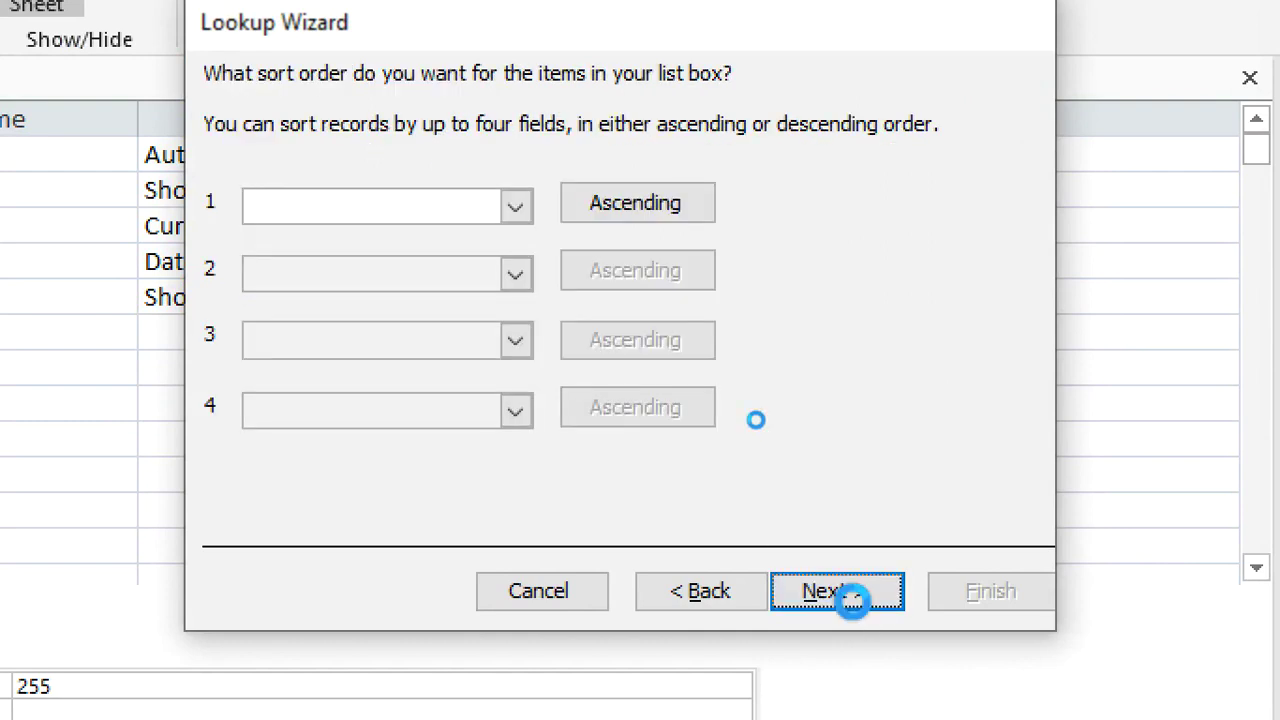
{"action": "left_click", "coordinate": [988, 594]}
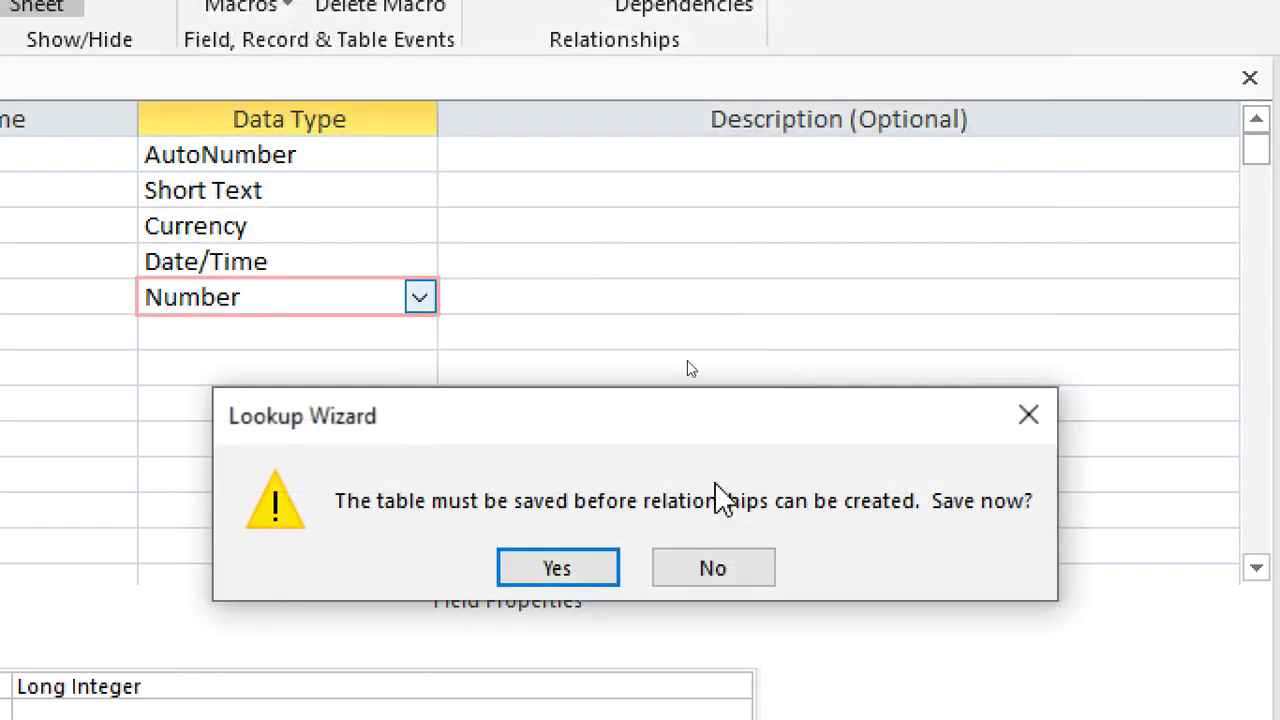
{"action": "left_click", "coordinate": [578, 570]}
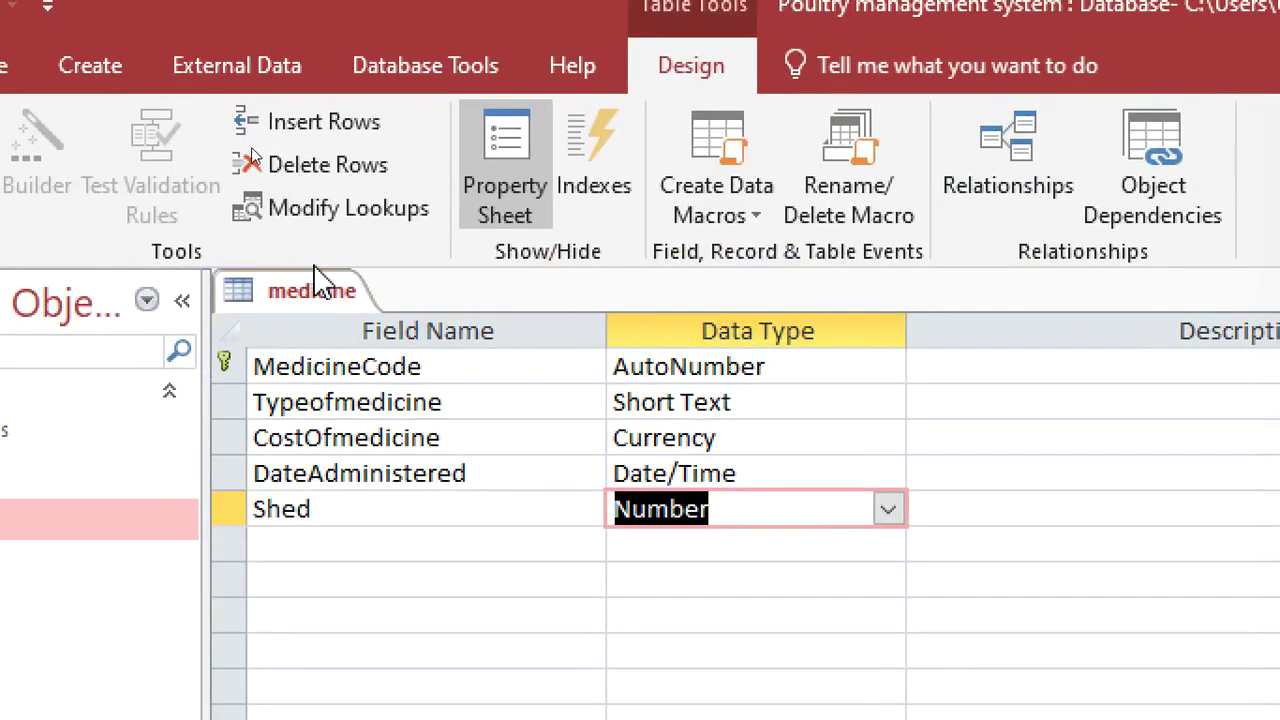
Step: Save the medicine table once more and close it
{"action": "right_click", "coordinate": [302, 284]}
{"action": "left_click", "coordinate": [388, 304]}
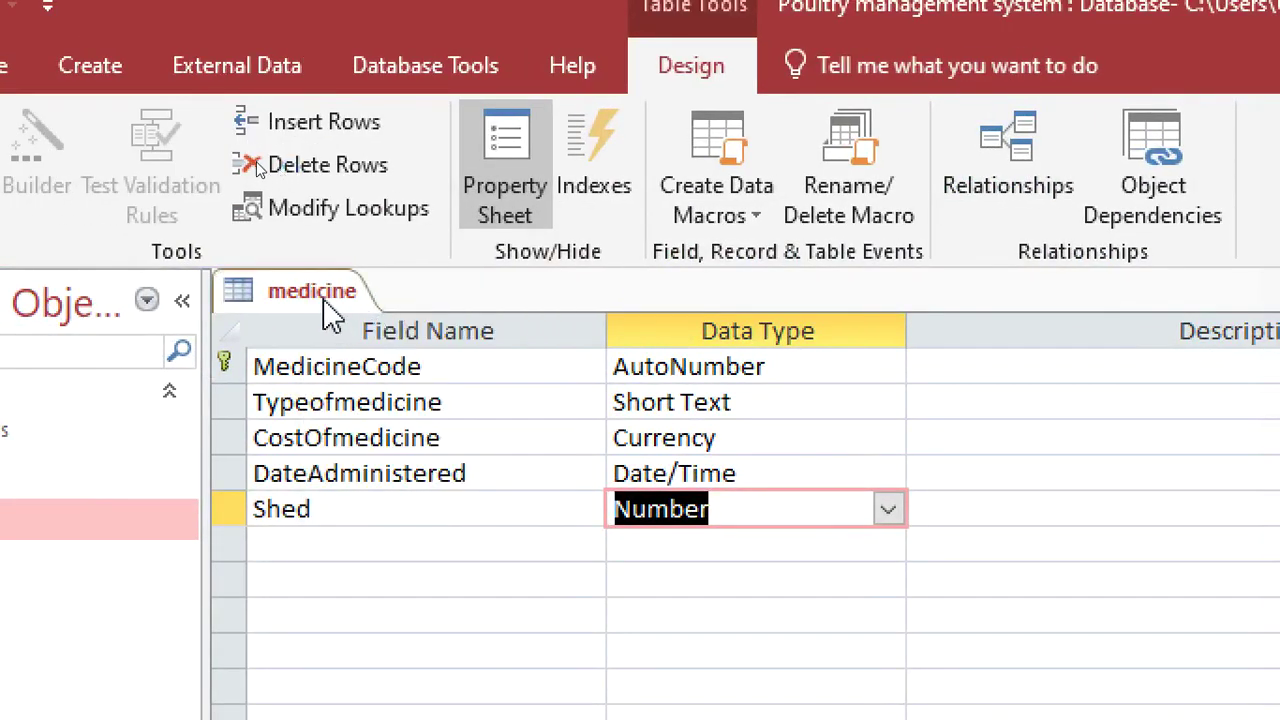
{"action": "right_click", "coordinate": [335, 294]}
{"action": "left_click", "coordinate": [449, 428]}
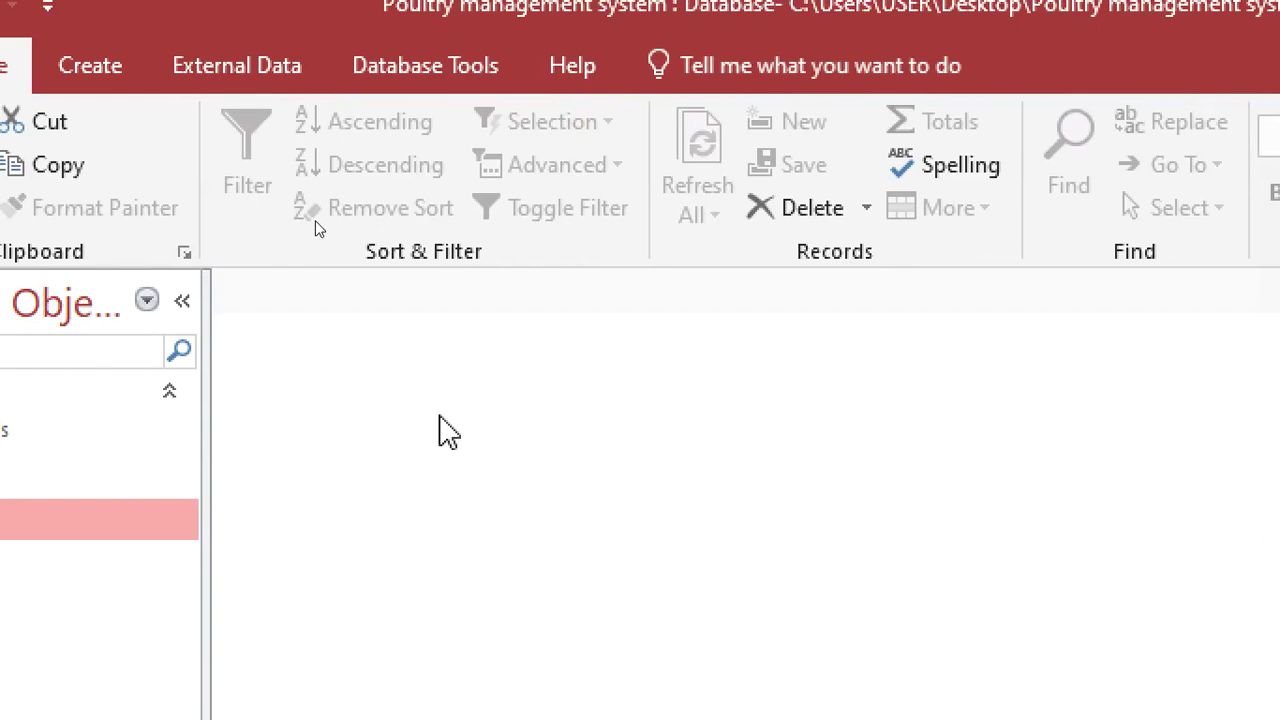
Step: Open the database relationships and remove the medicine, feeds and birds Details tables from the layout
{"action": "left_click", "coordinate": [404, 72]}
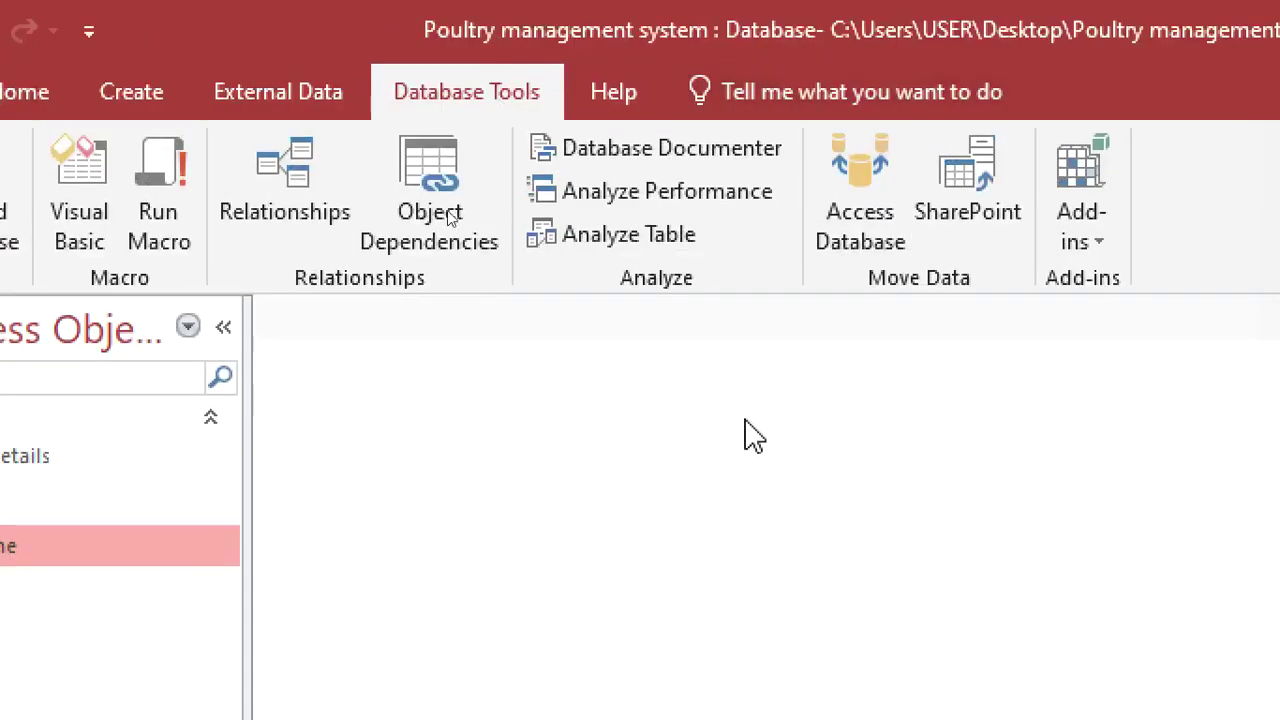
{"action": "left_click", "coordinate": [305, 178]}
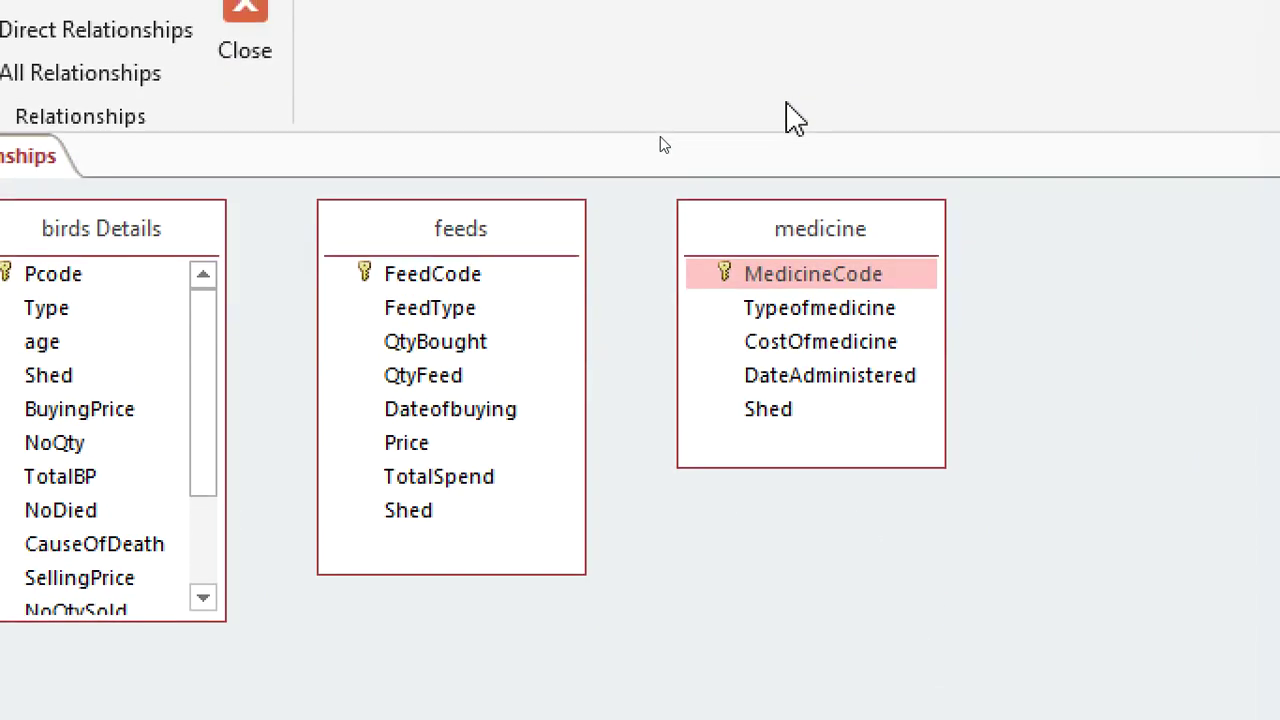
{"action": "left_click", "coordinate": [805, 245]}
{"action": "key", "text": "Delete"}
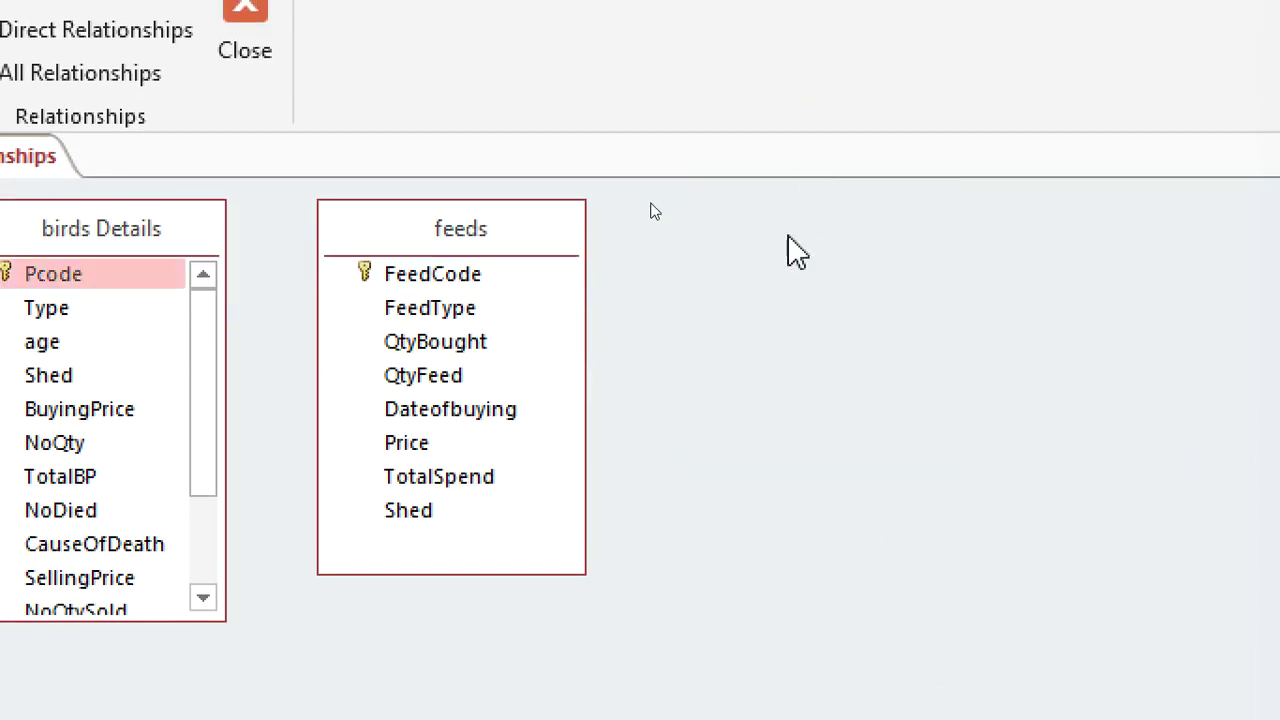
{"action": "left_click", "coordinate": [477, 246]}
{"action": "key", "text": "Delete"}
{"action": "left_click", "coordinate": [189, 251]}
{"action": "key", "text": "Delete"}
Step: Add the birds Details, feeds, medicine and sheds tables to the relationships layout
{"action": "right_click", "coordinate": [352, 275]}
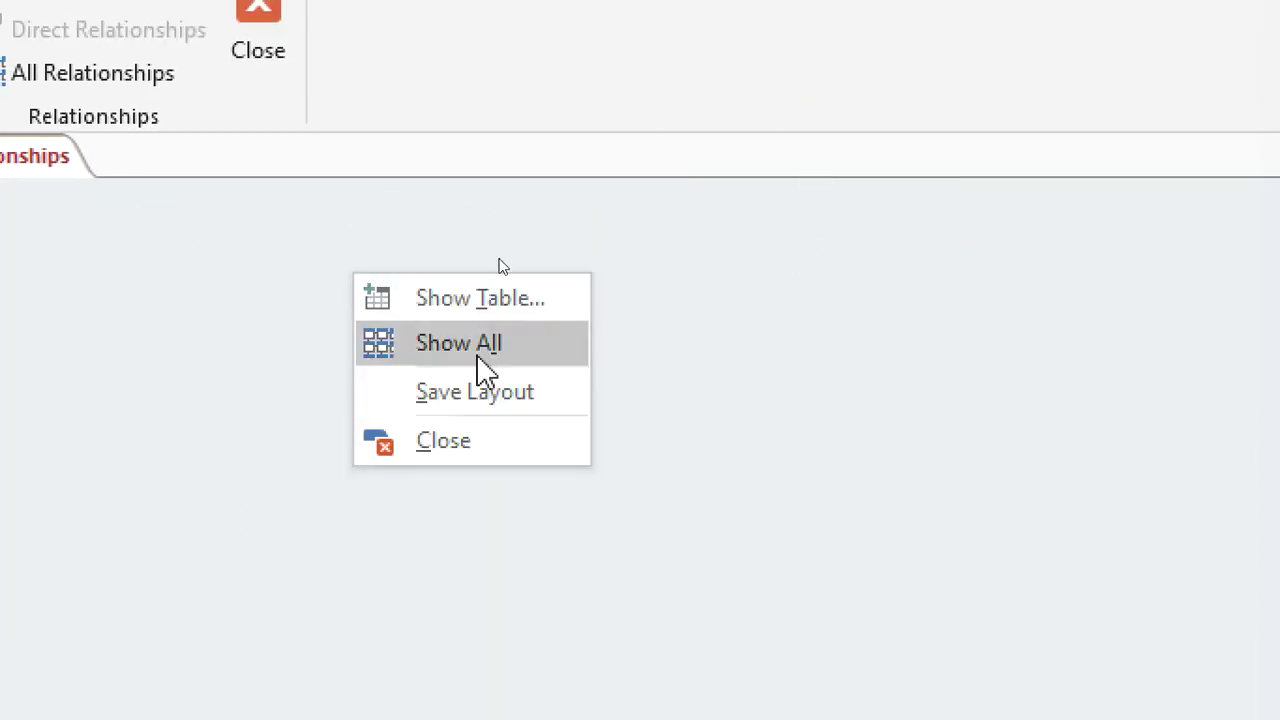
{"action": "left_click", "coordinate": [497, 305]}
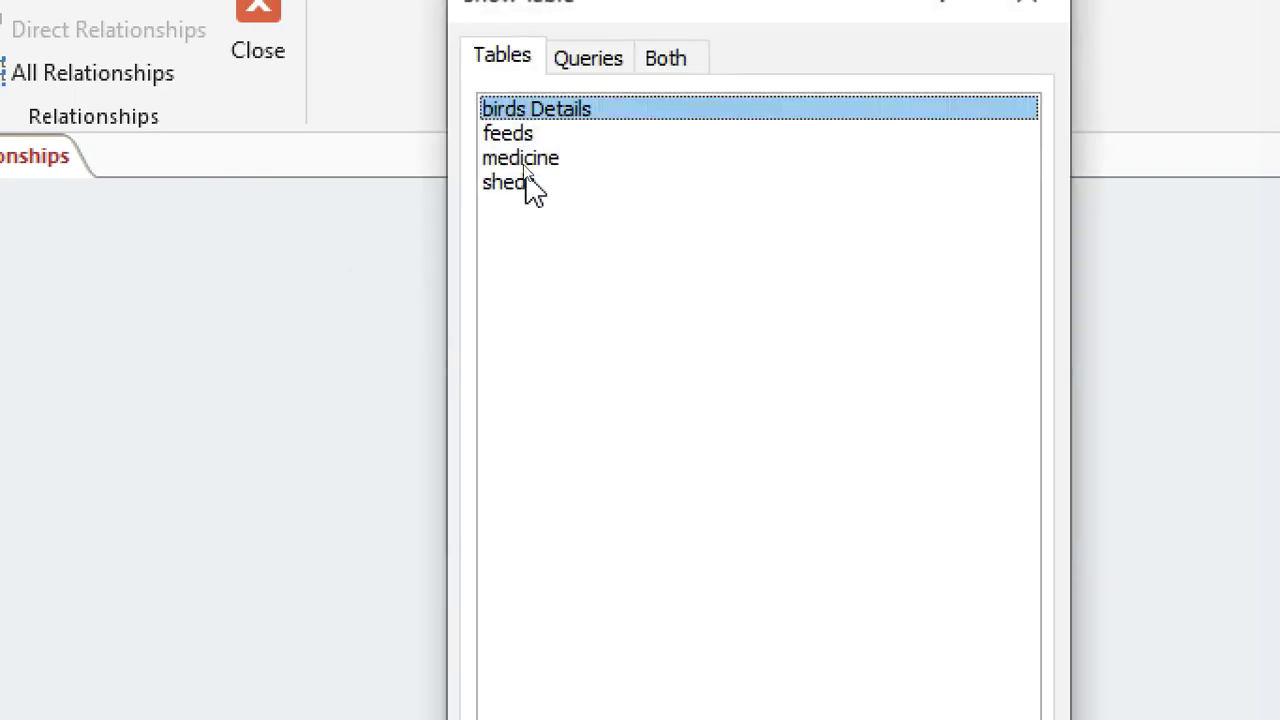
{"action": "double_click", "coordinate": [551, 112]}
{"action": "double_click", "coordinate": [530, 133]}
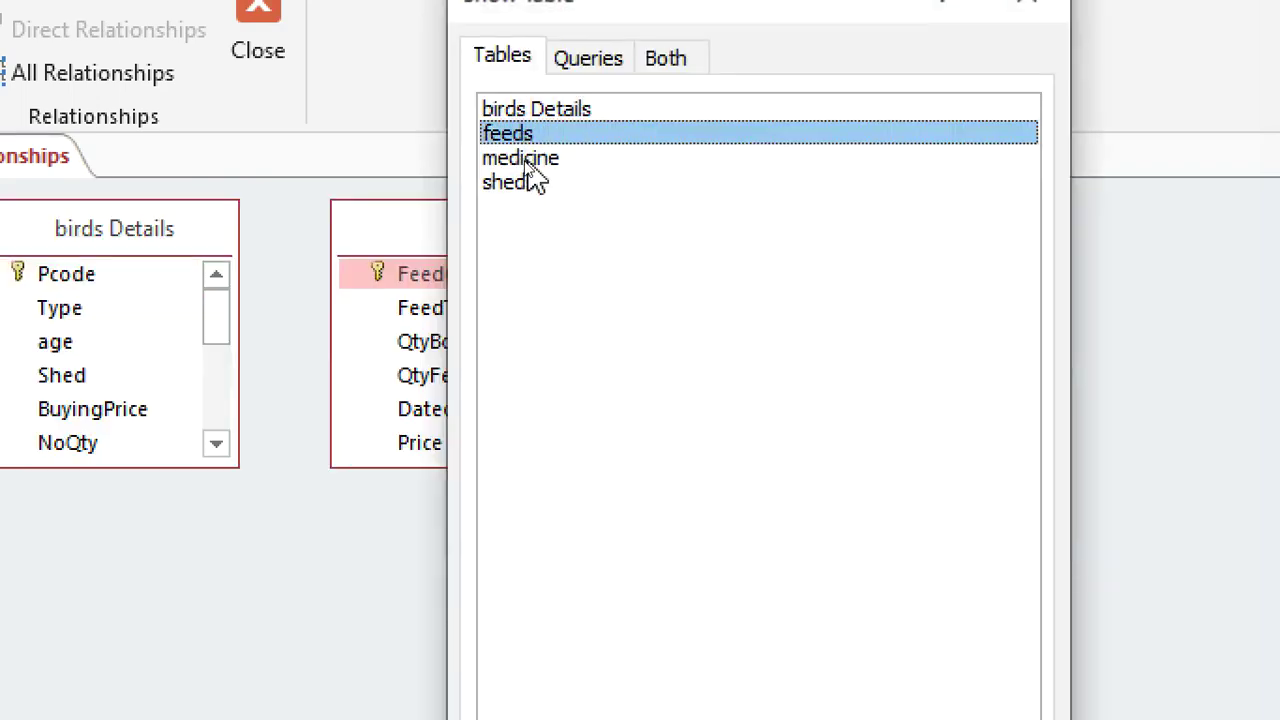
{"action": "left_click", "coordinate": [527, 160]}
{"action": "double_click", "coordinate": [524, 184]}
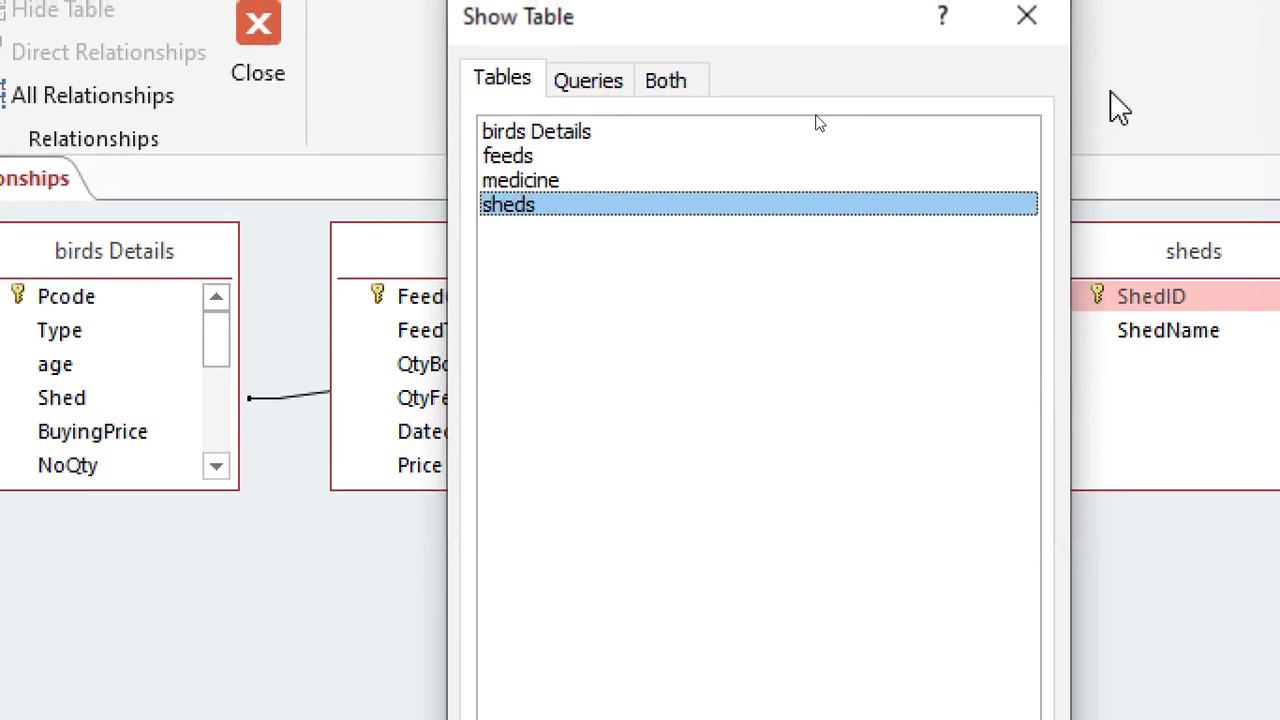
{"action": "left_click", "coordinate": [1030, 5]}
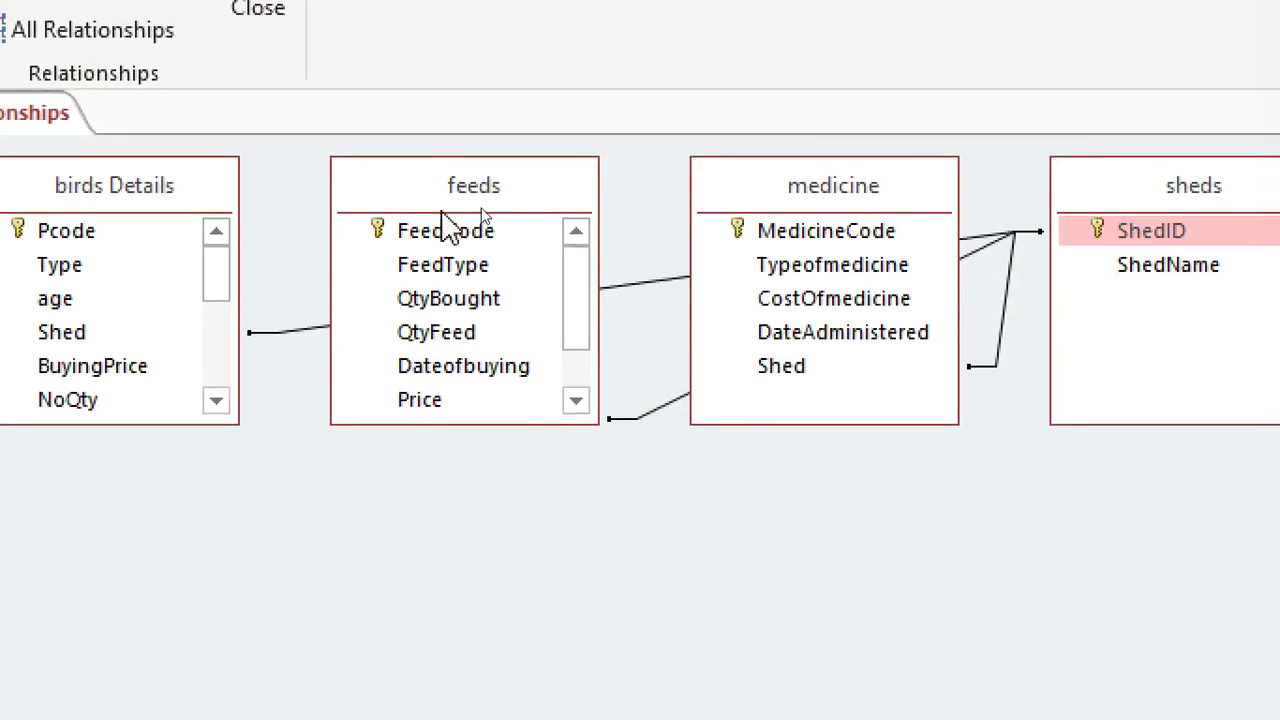
Step: Move feeds and medicine below the other tables and enforce referential integrity between sheds and birds Details
{"action": "left_click_drag", "start_coordinate": [441, 211], "coordinate": [897, 543]}
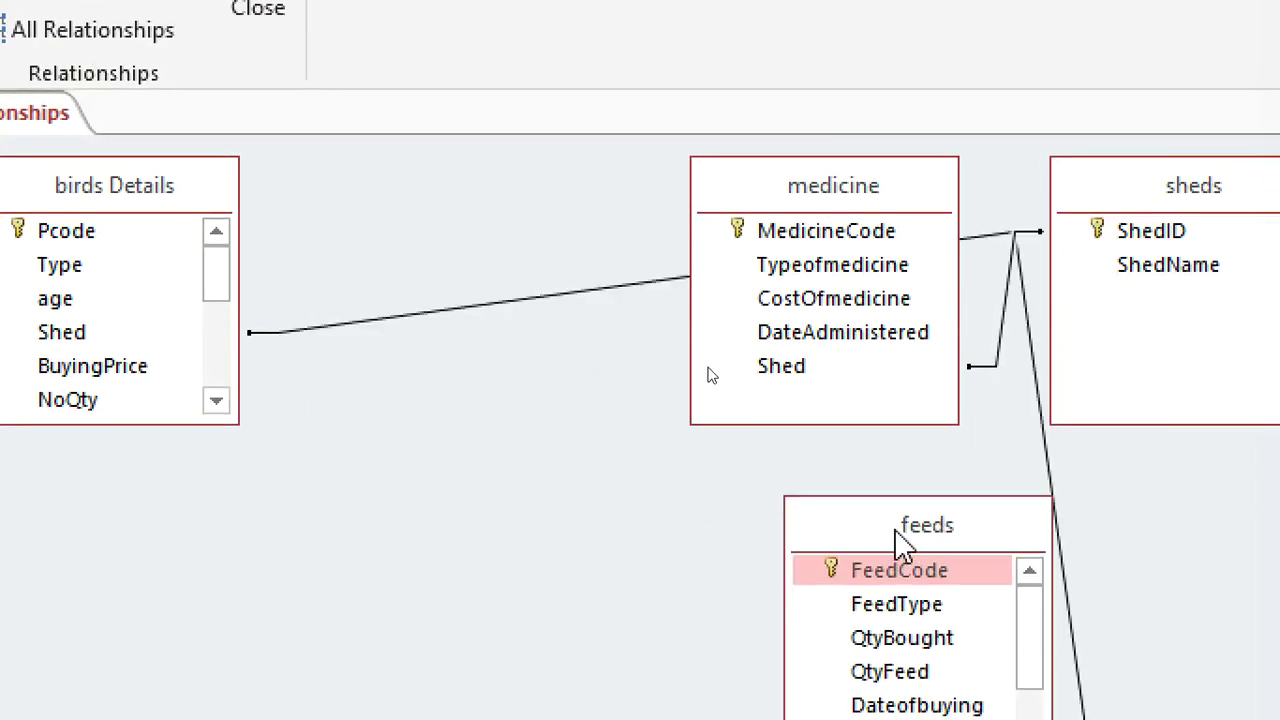
{"action": "left_click_drag", "start_coordinate": [822, 195], "coordinate": [446, 442]}
{"action": "double_click", "coordinate": [718, 271]}
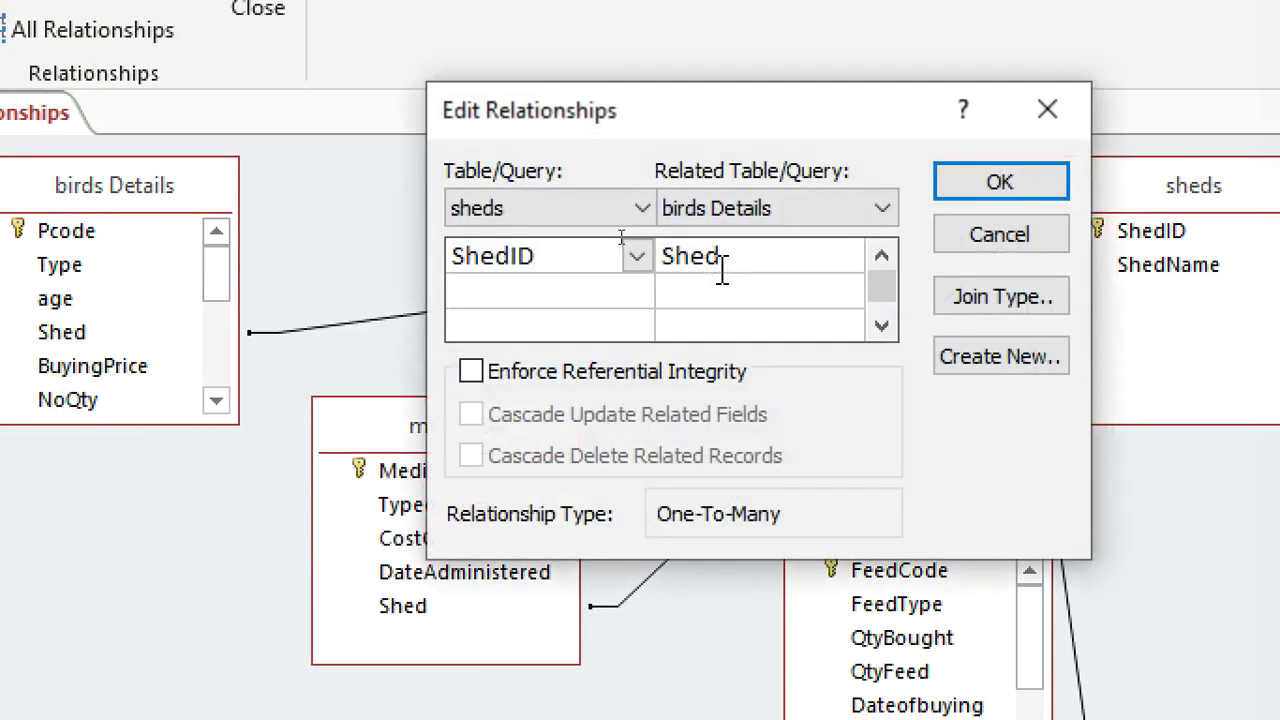
{"action": "left_click", "coordinate": [510, 368]}
{"action": "left_click", "coordinate": [1003, 194]}
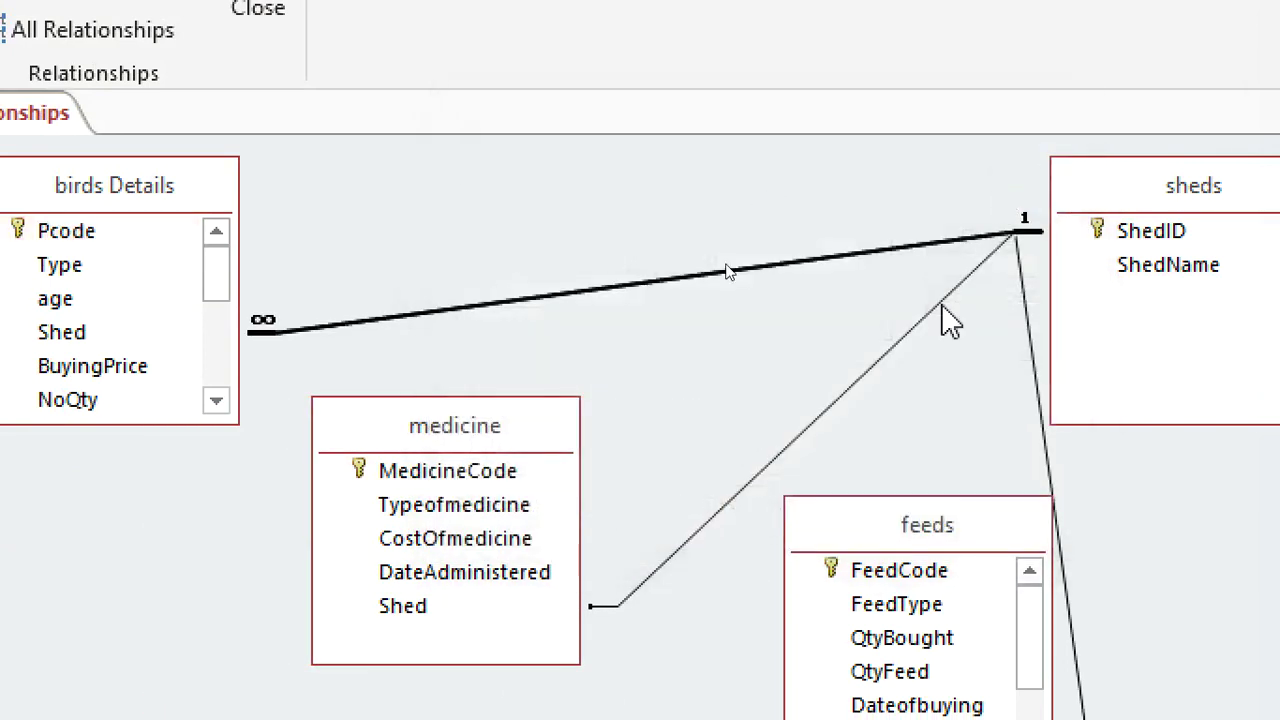
Step: Enforce referential integrity on the sheds relationships with medicine and feeds
{"action": "left_click", "coordinate": [856, 380]}
{"action": "double_click", "coordinate": [856, 382]}
{"action": "left_click", "coordinate": [571, 370]}
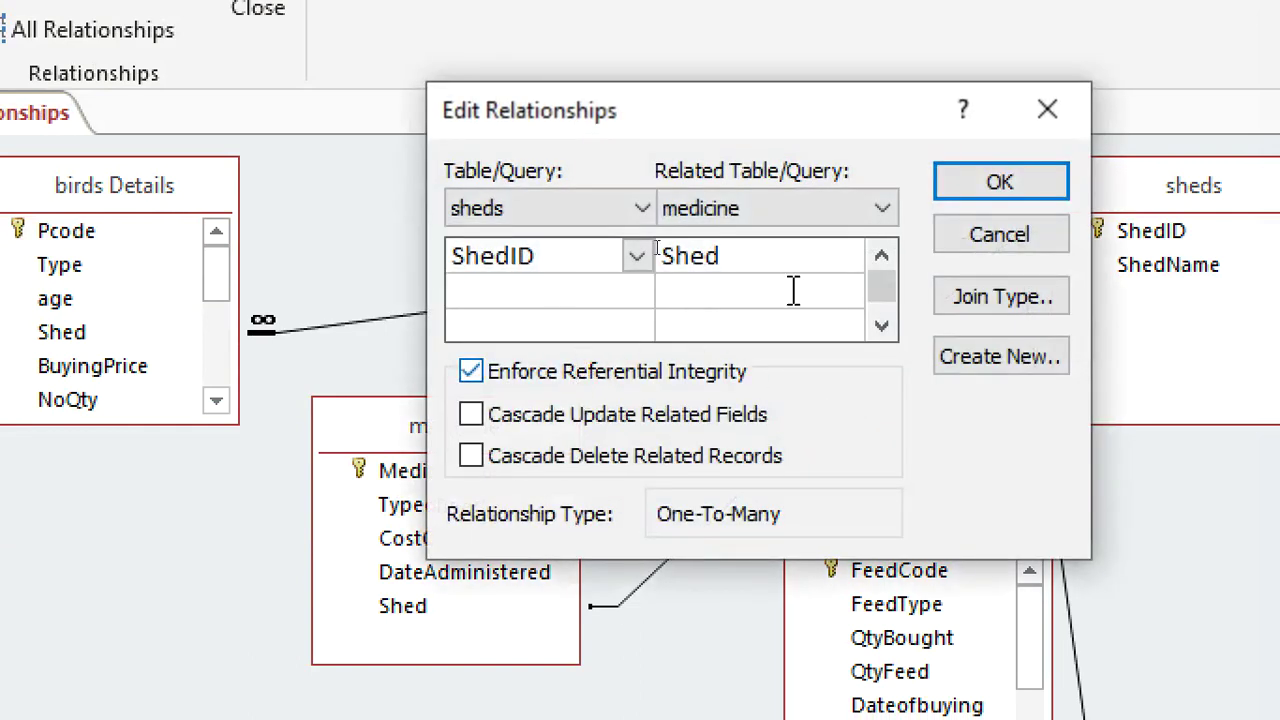
{"action": "left_click", "coordinate": [1052, 181]}
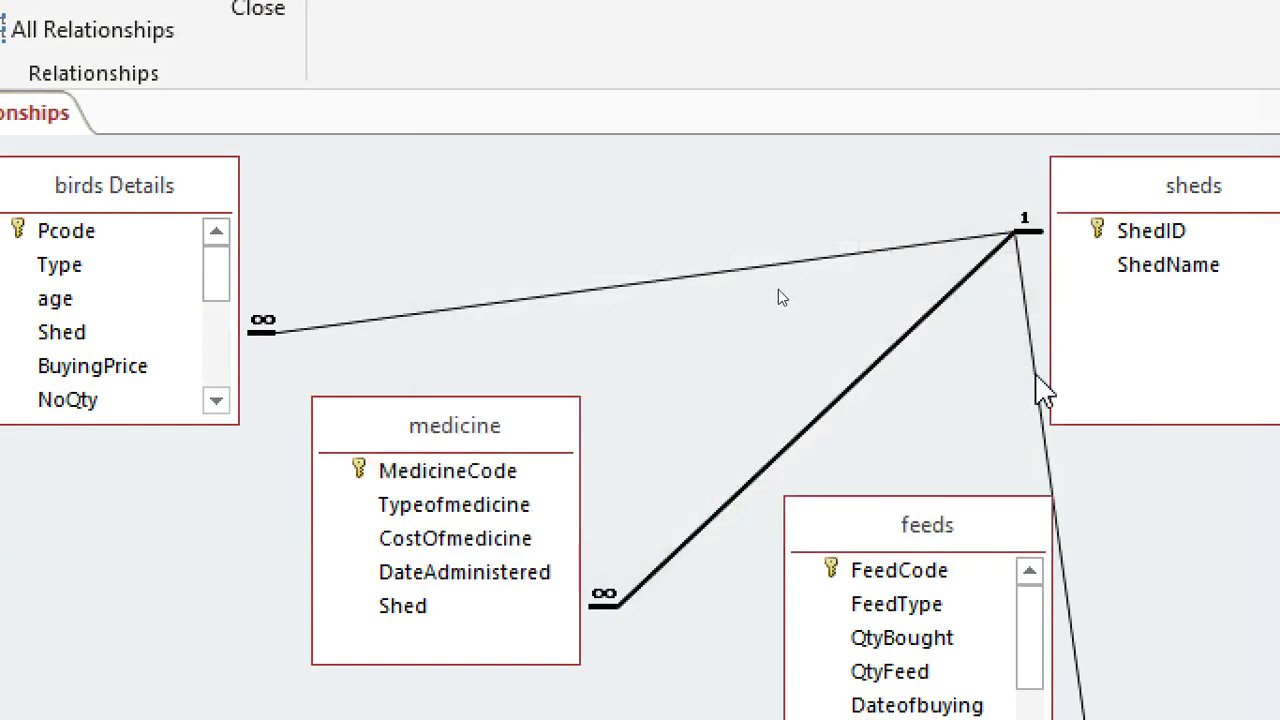
{"action": "double_click", "coordinate": [1038, 385]}
{"action": "left_click", "coordinate": [620, 383]}
{"action": "left_click", "coordinate": [1055, 183]}
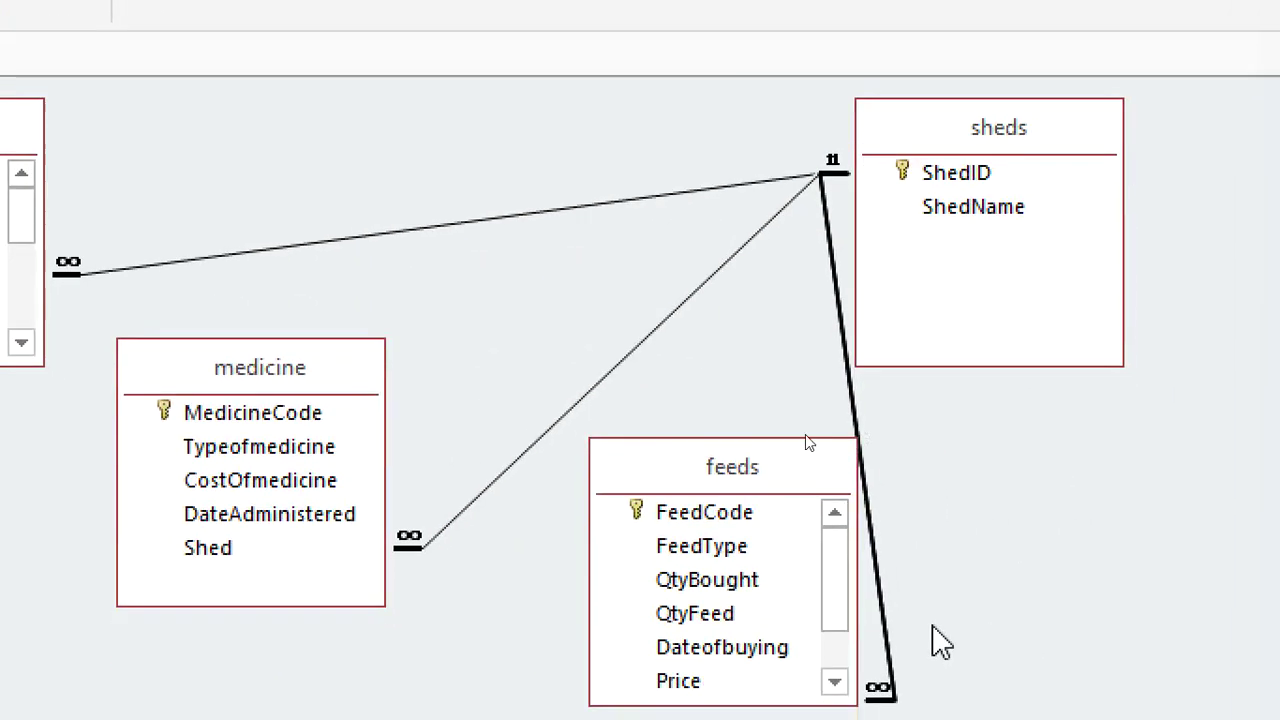
Step: Arrange the relationship diagram with birds Details above medicine on one side of sheds and feeds on the other side
{"action": "left_click_drag", "start_coordinate": [760, 477], "coordinate": [684, 494]}
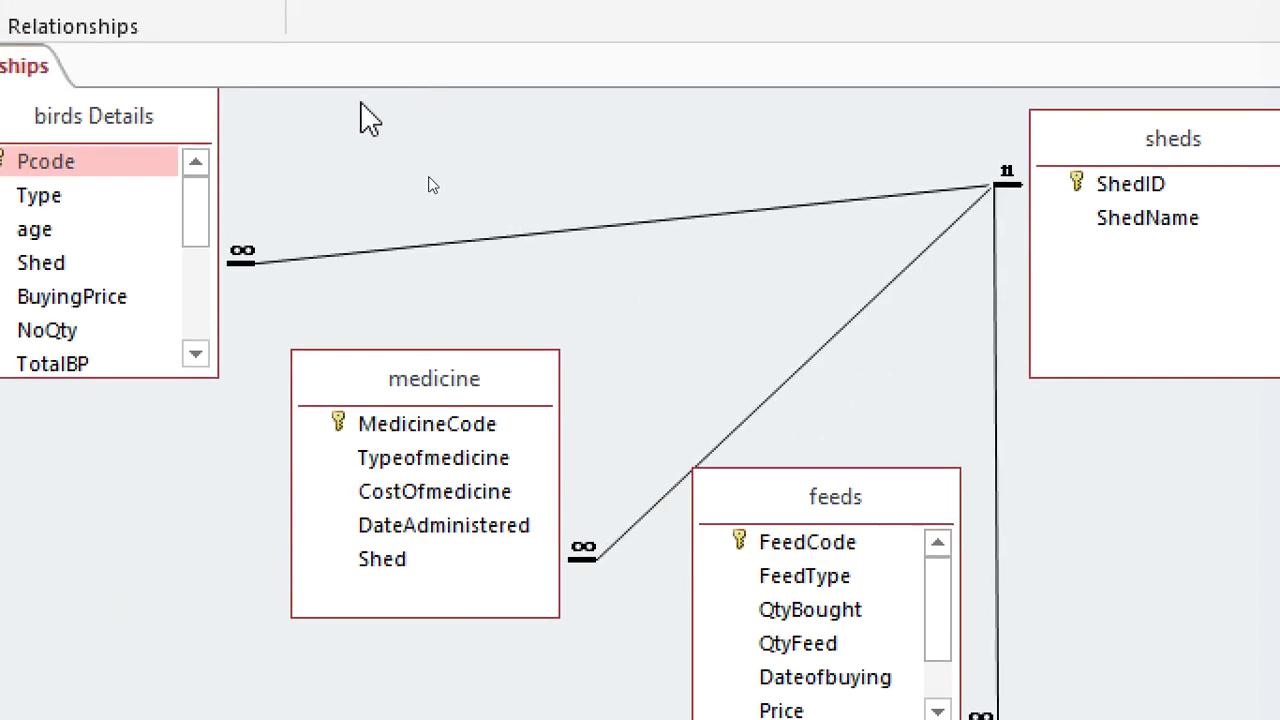
{"action": "left_click_drag", "start_coordinate": [146, 104], "coordinate": [547, 92]}
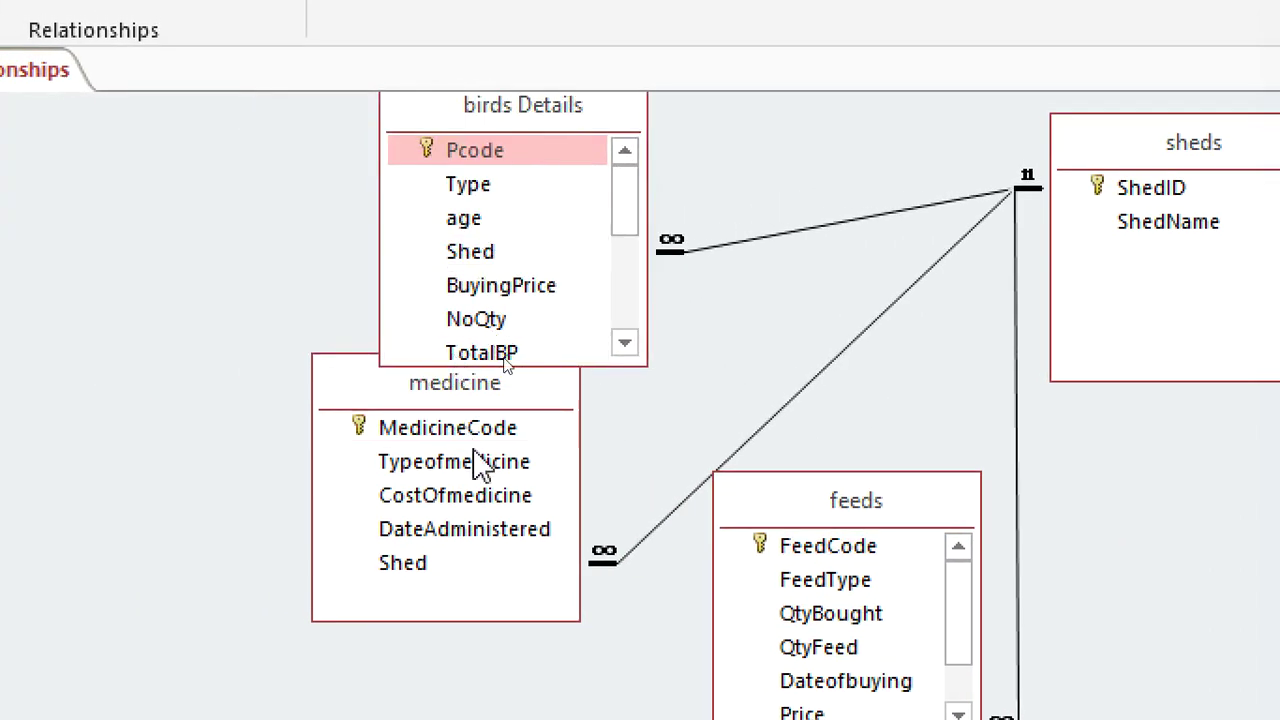
{"action": "left_click_drag", "start_coordinate": [428, 390], "coordinate": [400, 449]}
{"action": "left_click_drag", "start_coordinate": [1123, 152], "coordinate": [1028, 152]}
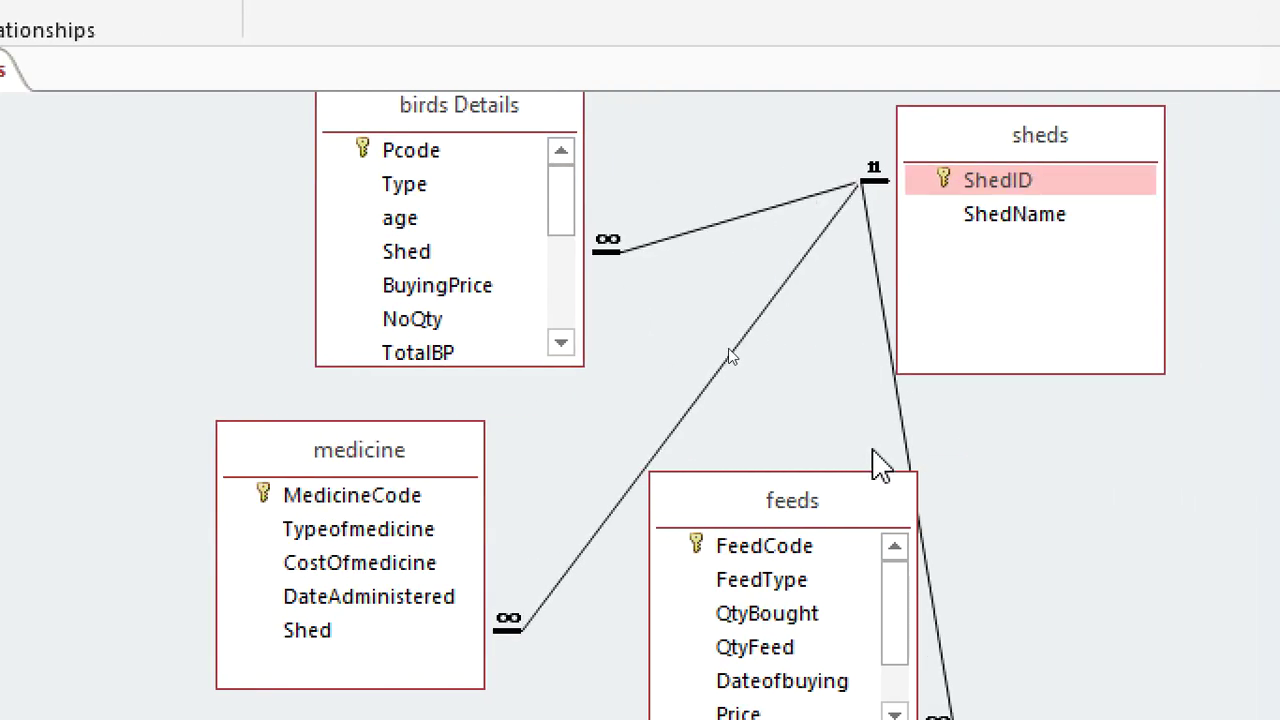
{"action": "left_click_drag", "start_coordinate": [875, 480], "coordinate": [793, 490]}
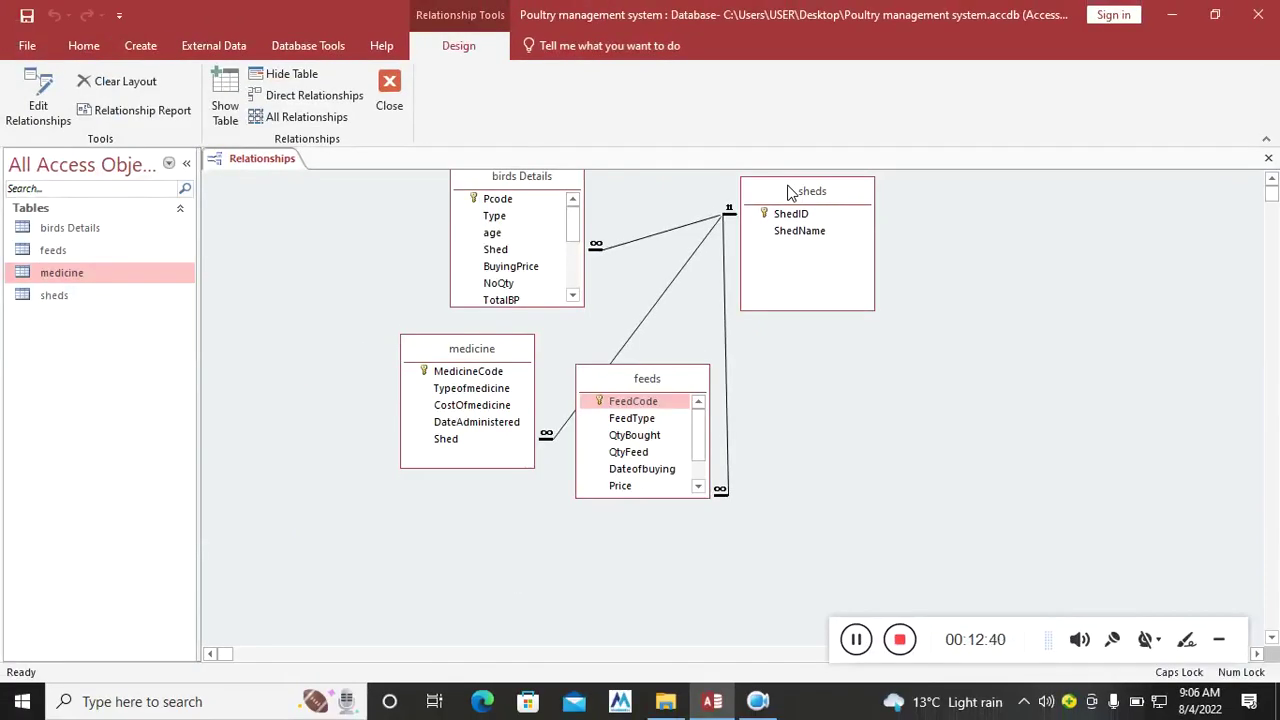
{"action": "left_click_drag", "start_coordinate": [576, 190], "coordinate": [462, 224]}
{"action": "left_click_drag", "start_coordinate": [479, 349], "coordinate": [413, 393]}
{"action": "left_click_drag", "start_coordinate": [605, 400], "coordinate": [1068, 397]}
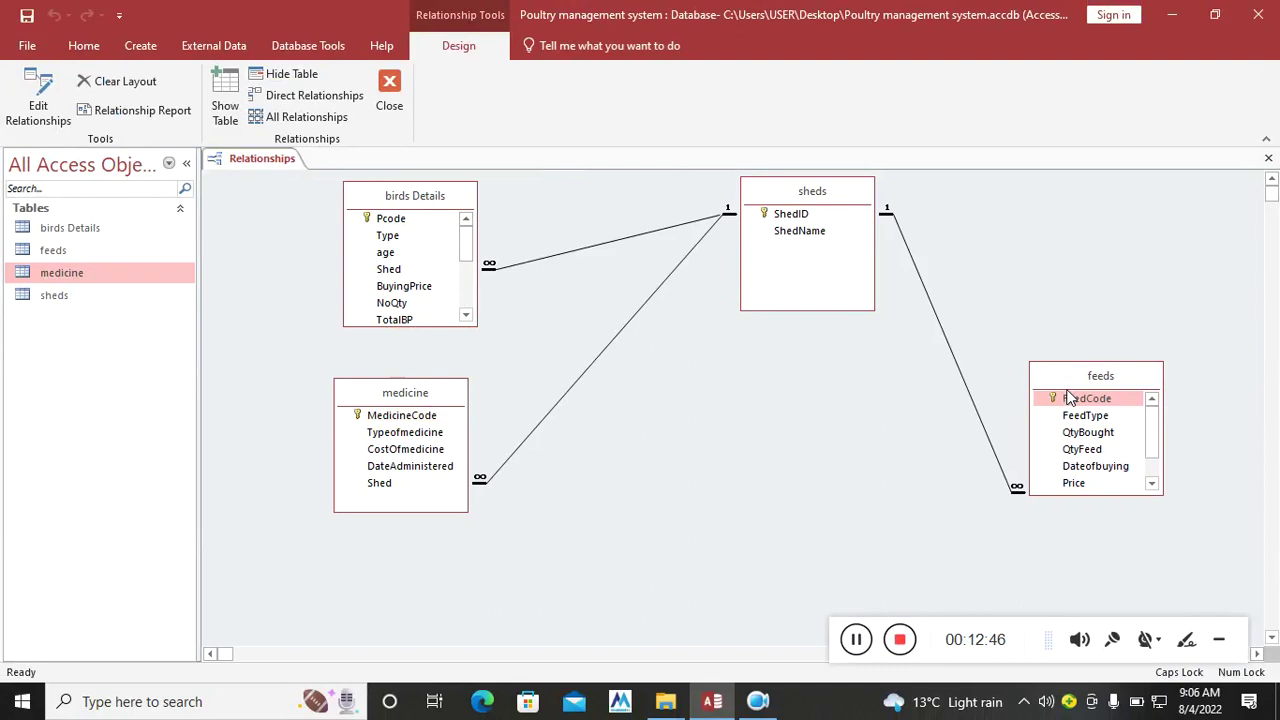
Step: Close the relationships layout without creating any further relationship
{"action": "double_click", "coordinate": [623, 329]}
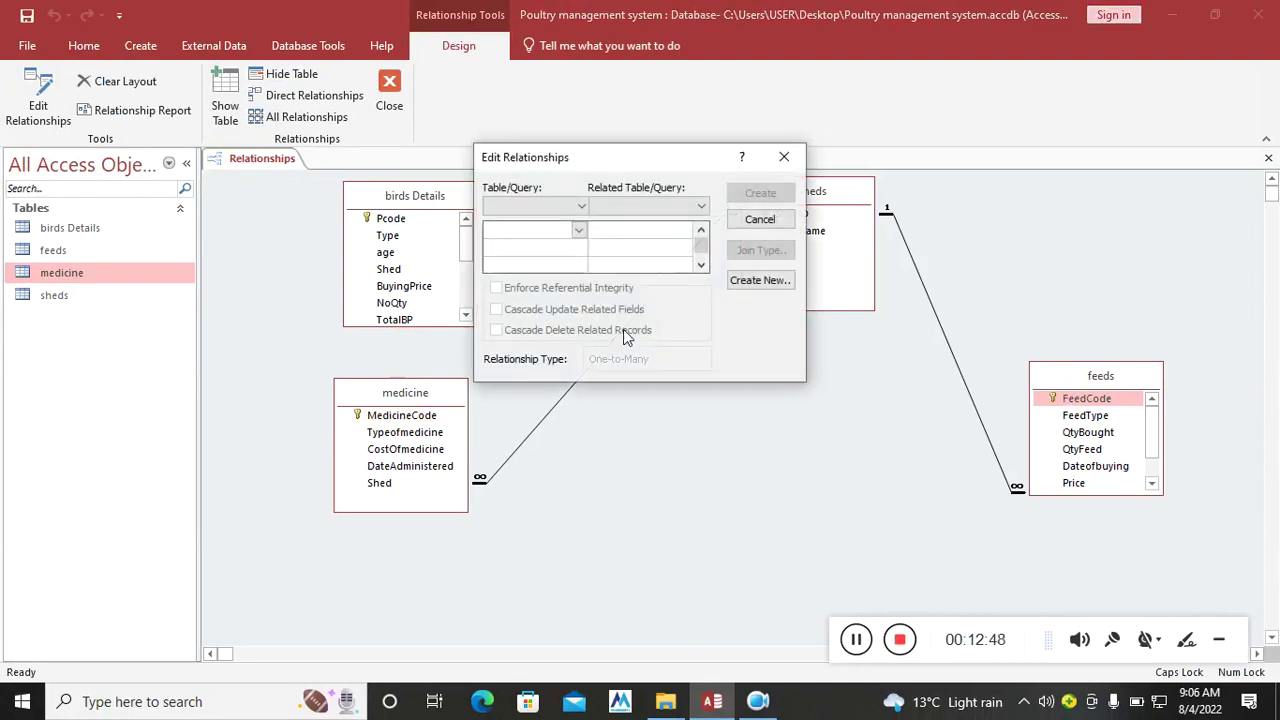
{"action": "left_click", "coordinate": [776, 163]}
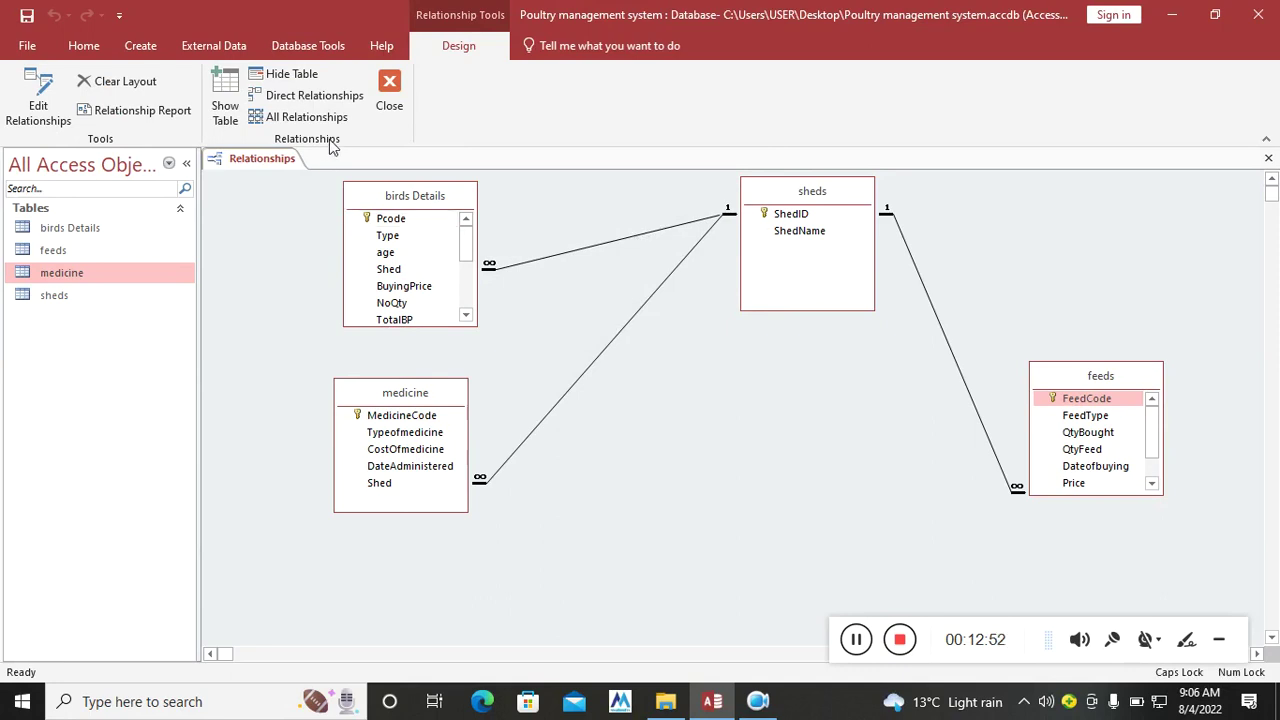
{"action": "left_click", "coordinate": [379, 101]}
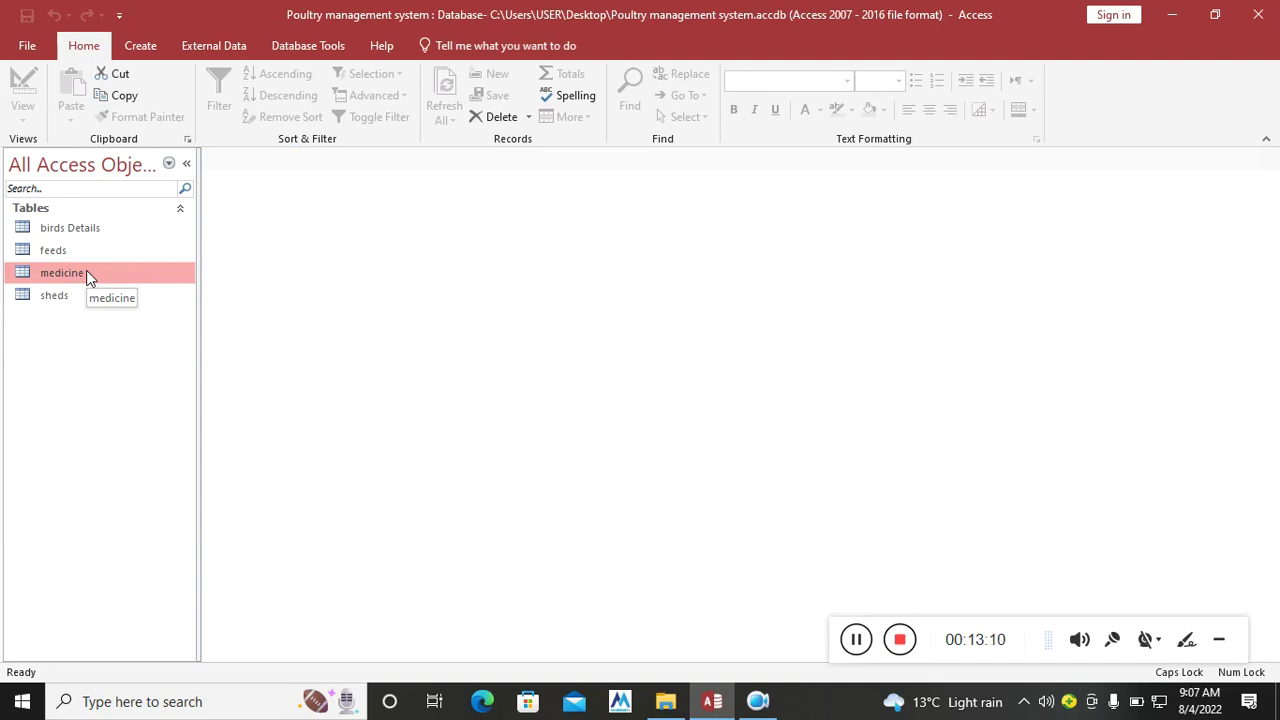
Step: Open the birds Details, feeds and medicine tables and check the lookup choices offered in each Shed field
{"action": "double_click", "coordinate": [86, 230]}
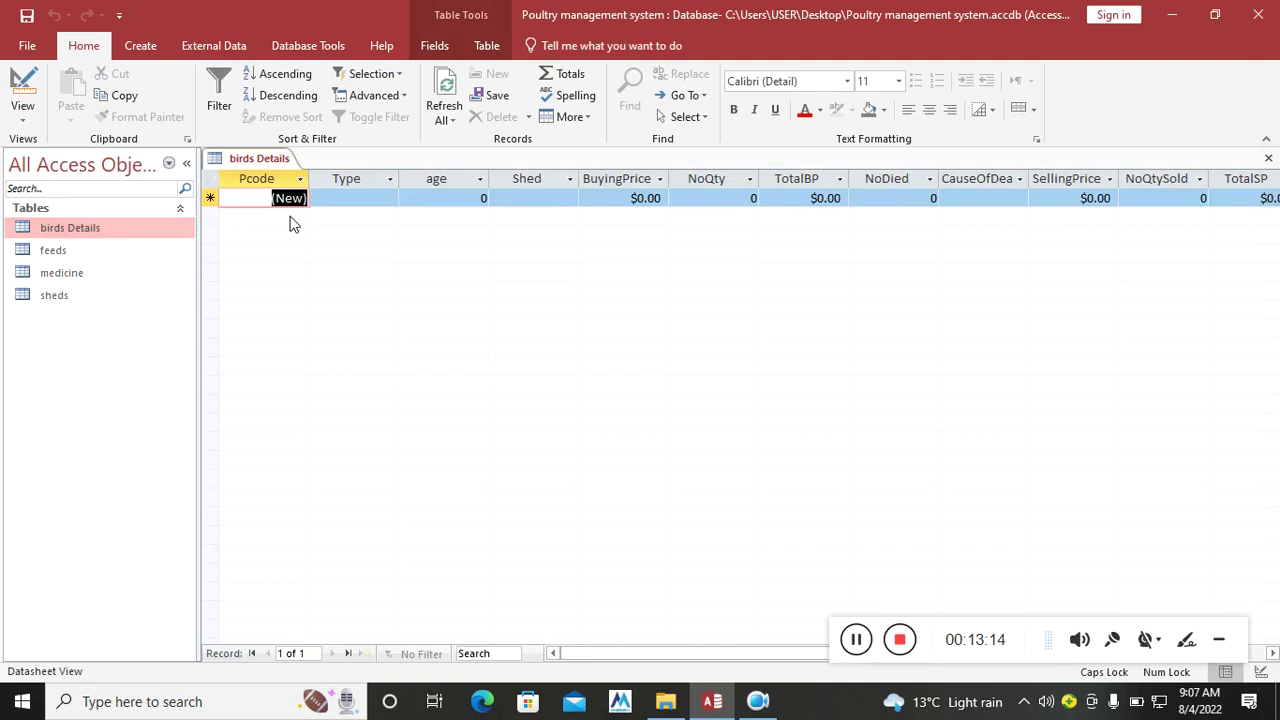
{"action": "left_click", "coordinate": [551, 197]}
{"action": "left_click", "coordinate": [569, 199]}
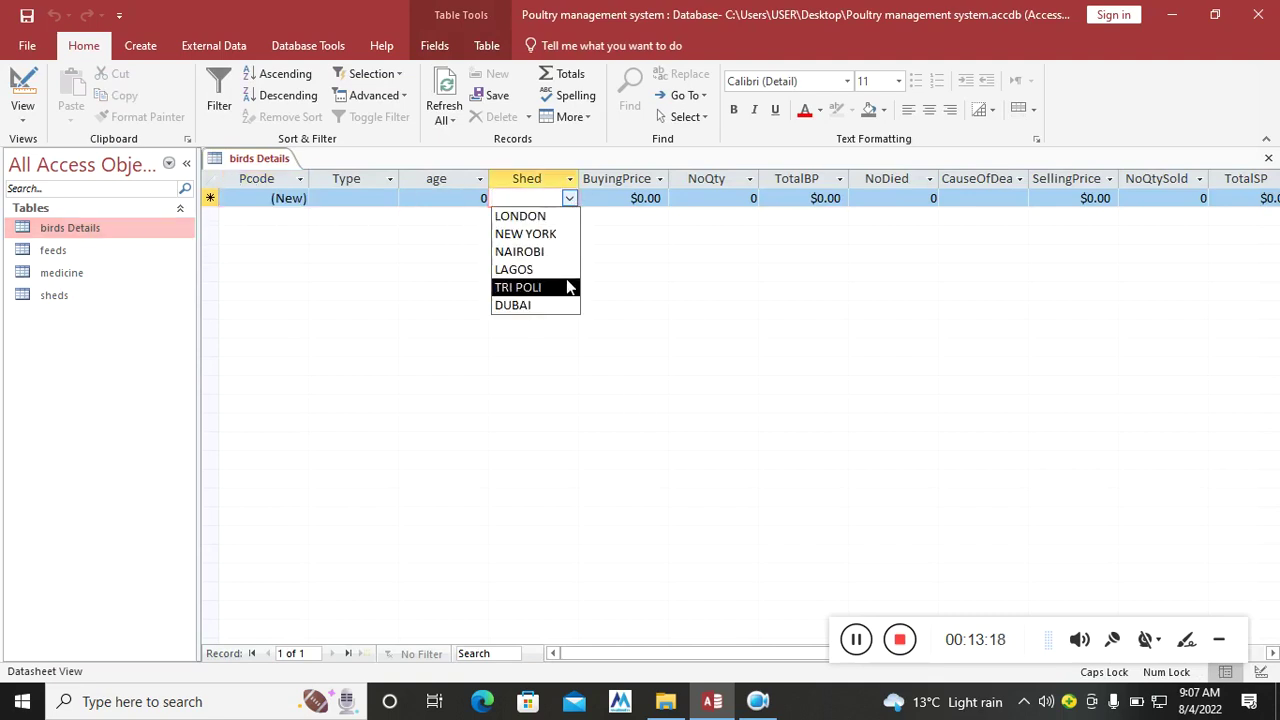
{"action": "double_click", "coordinate": [66, 254]}
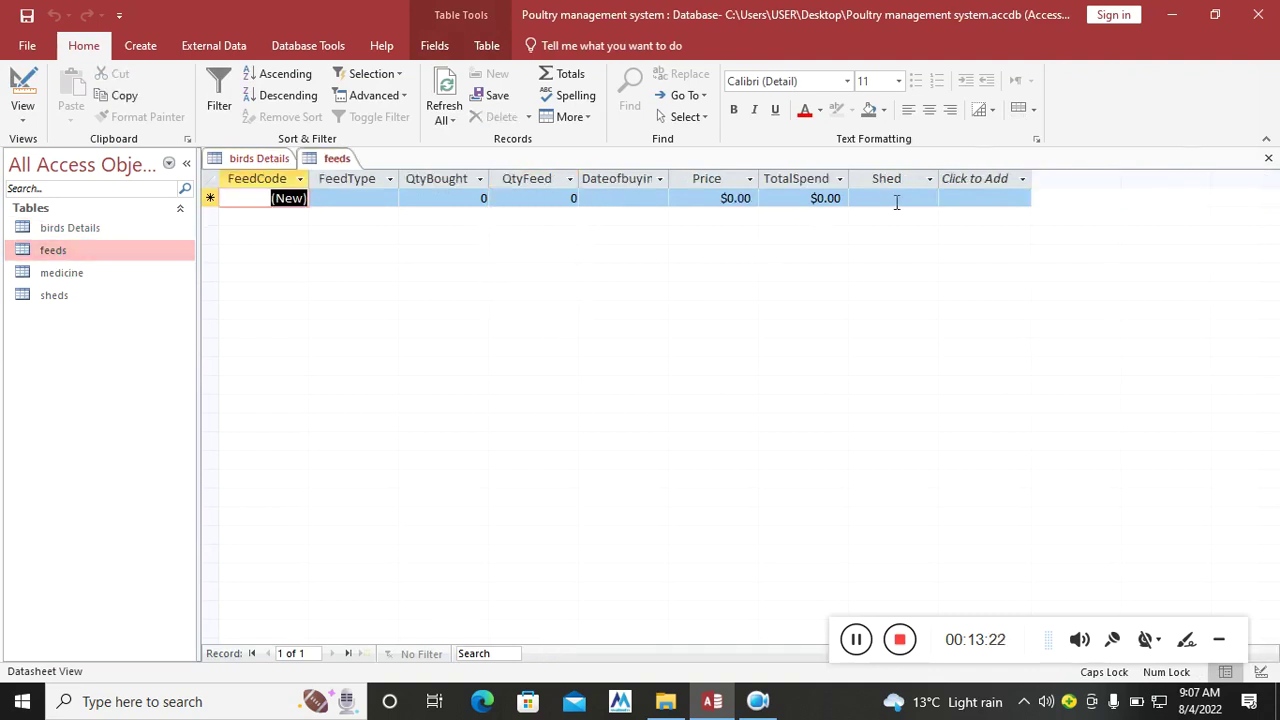
{"action": "left_click", "coordinate": [897, 198]}
{"action": "left_click", "coordinate": [929, 198]}
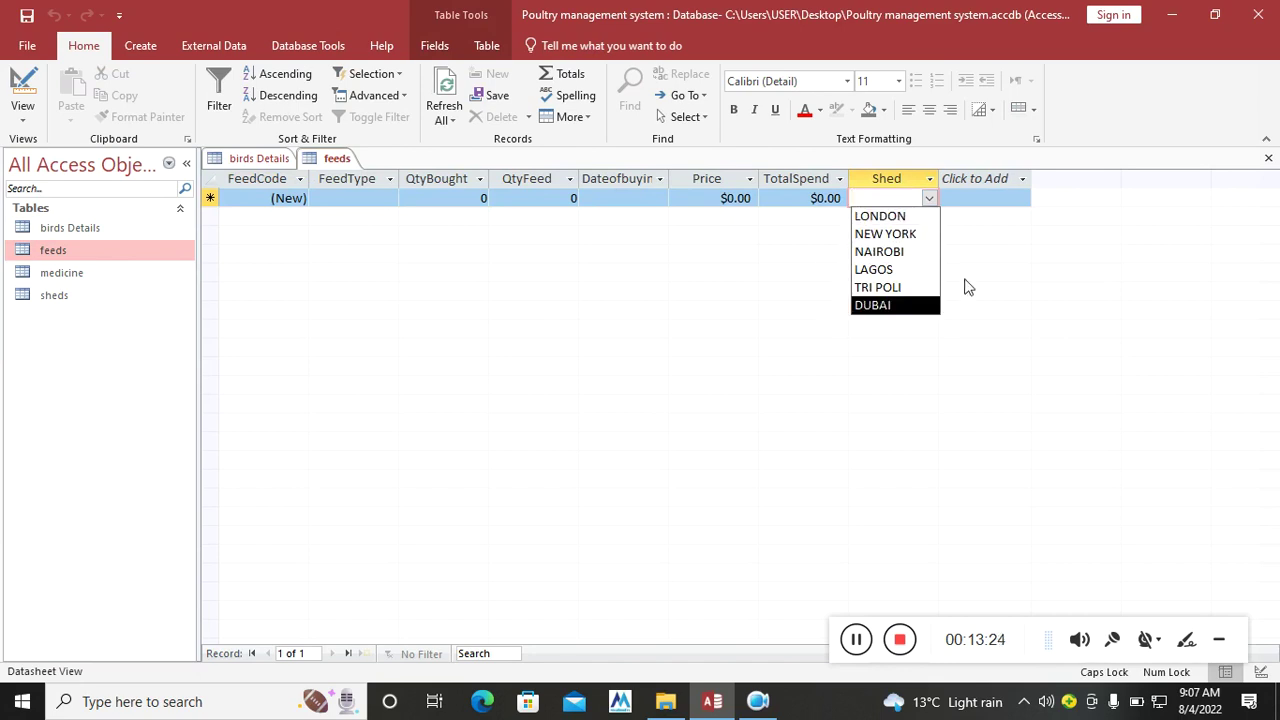
{"action": "left_click", "coordinate": [107, 276]}
{"action": "double_click", "coordinate": [107, 276]}
{"action": "left_click", "coordinate": [646, 203]}
{"action": "left_click", "coordinate": [659, 199]}
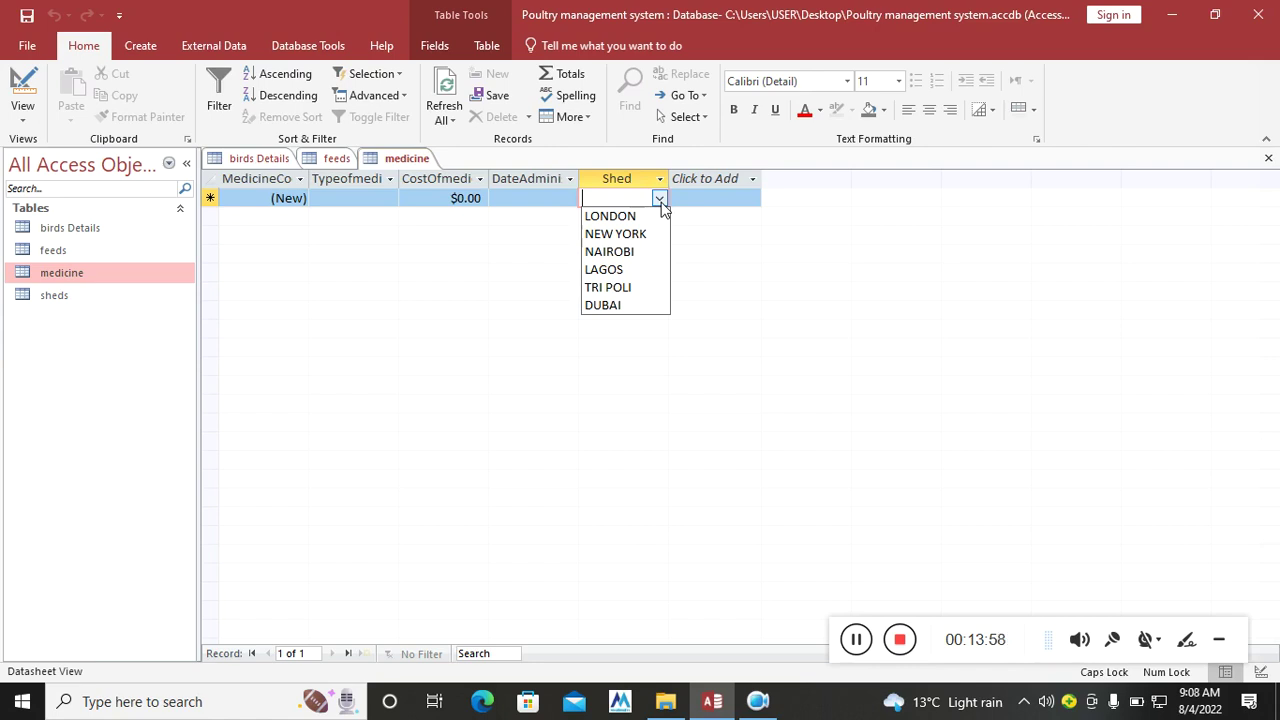
{"action": "left_click", "coordinate": [902, 645]}
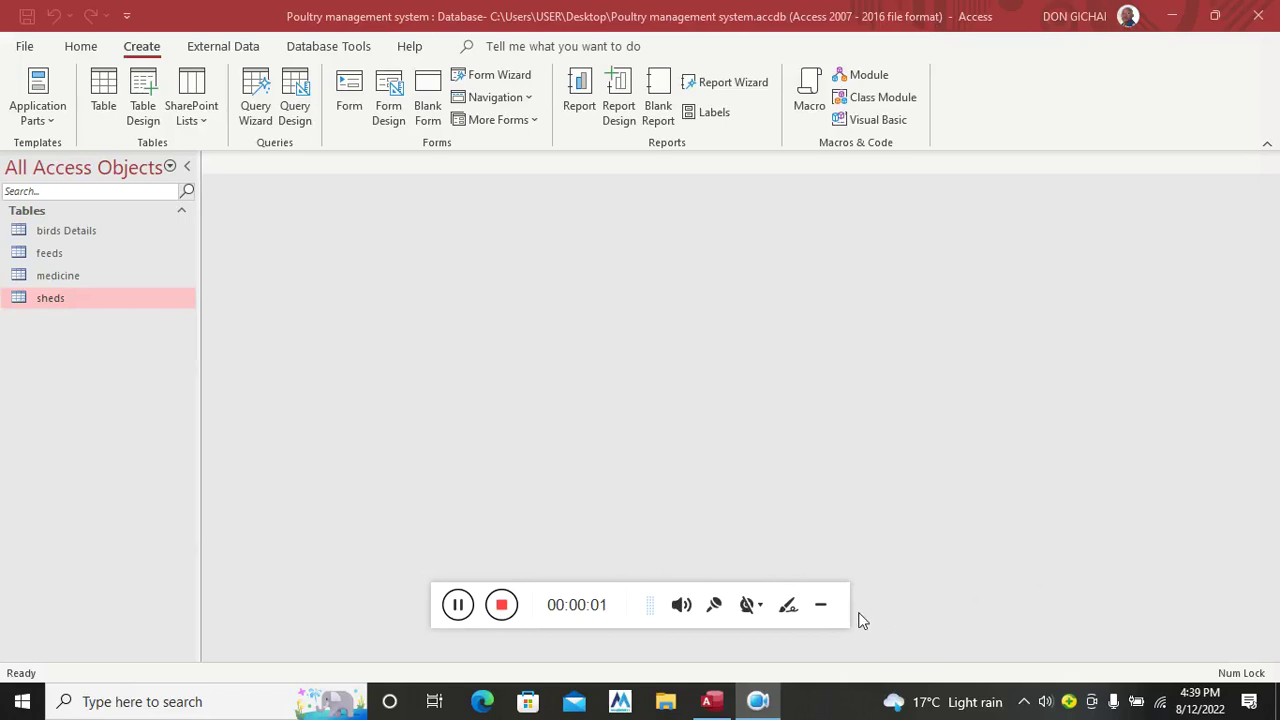
{"action": "left_click_drag", "start_coordinate": [634, 605], "coordinate": [1051, 703]}
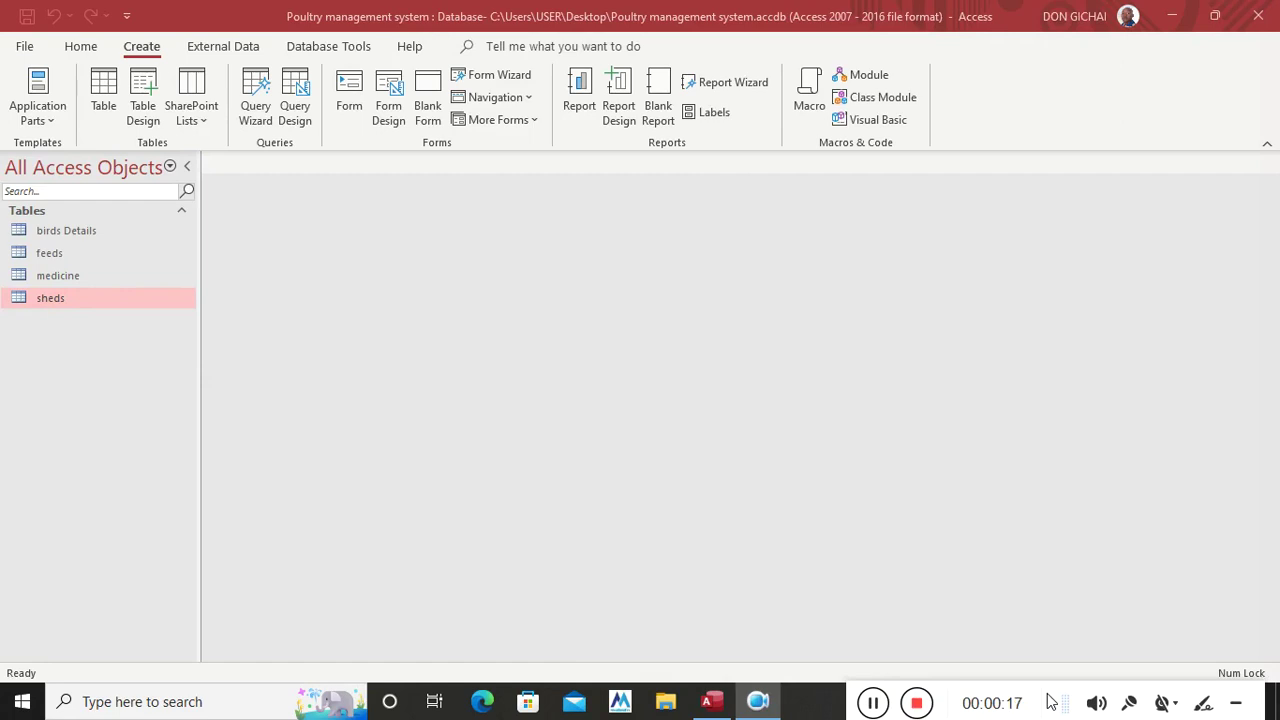
Step: Create a query in design view from the sheds table with the ShedID and ShedName fields
{"action": "left_click", "coordinate": [137, 57]}
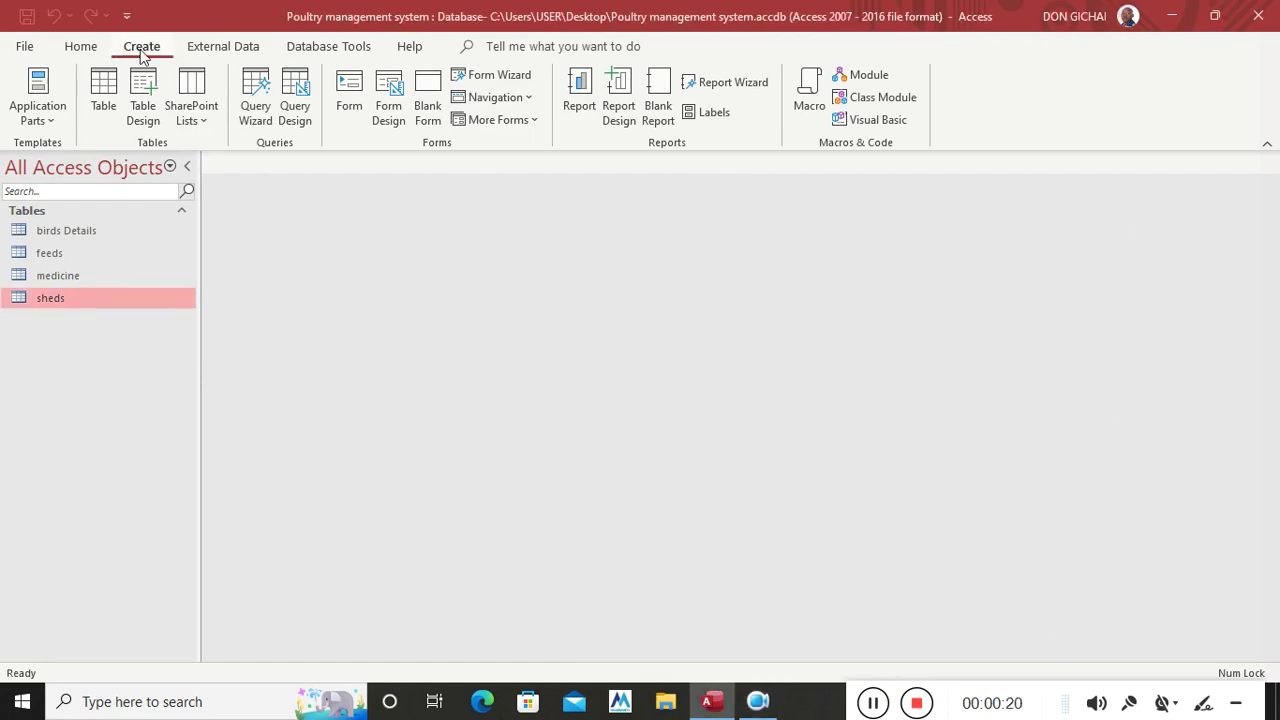
{"action": "left_click", "coordinate": [294, 110]}
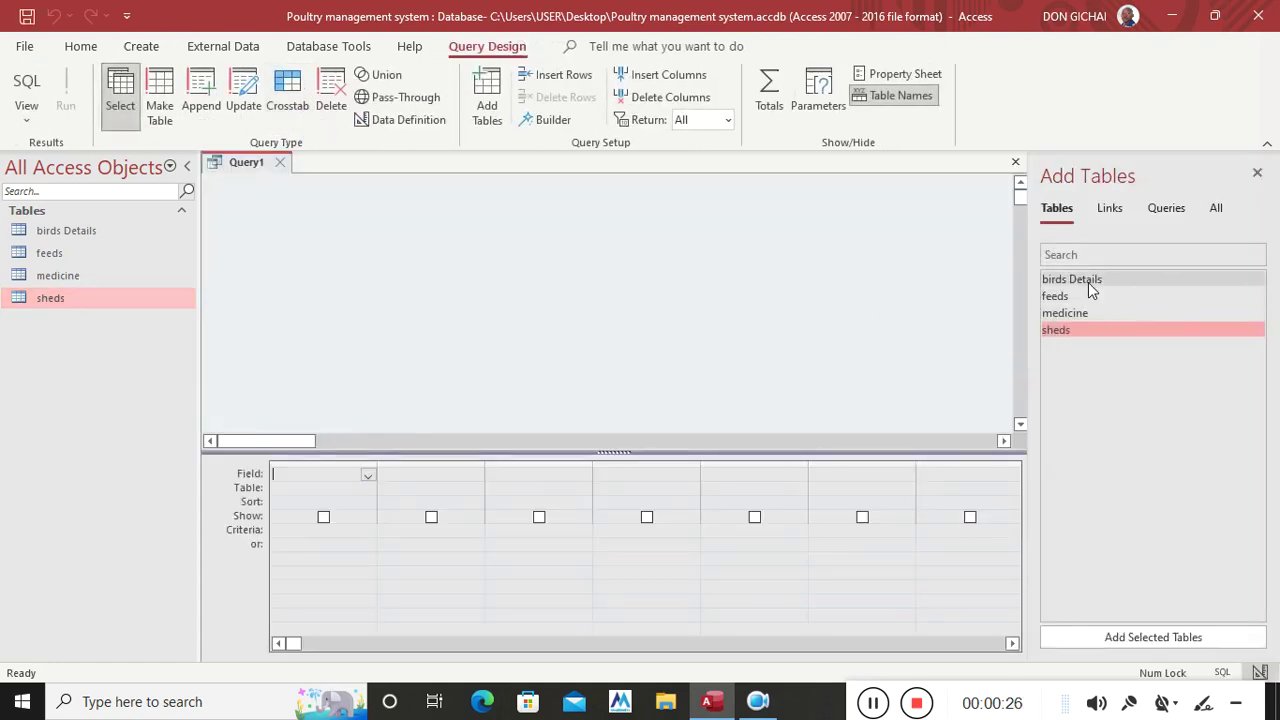
{"action": "double_click", "coordinate": [1059, 332]}
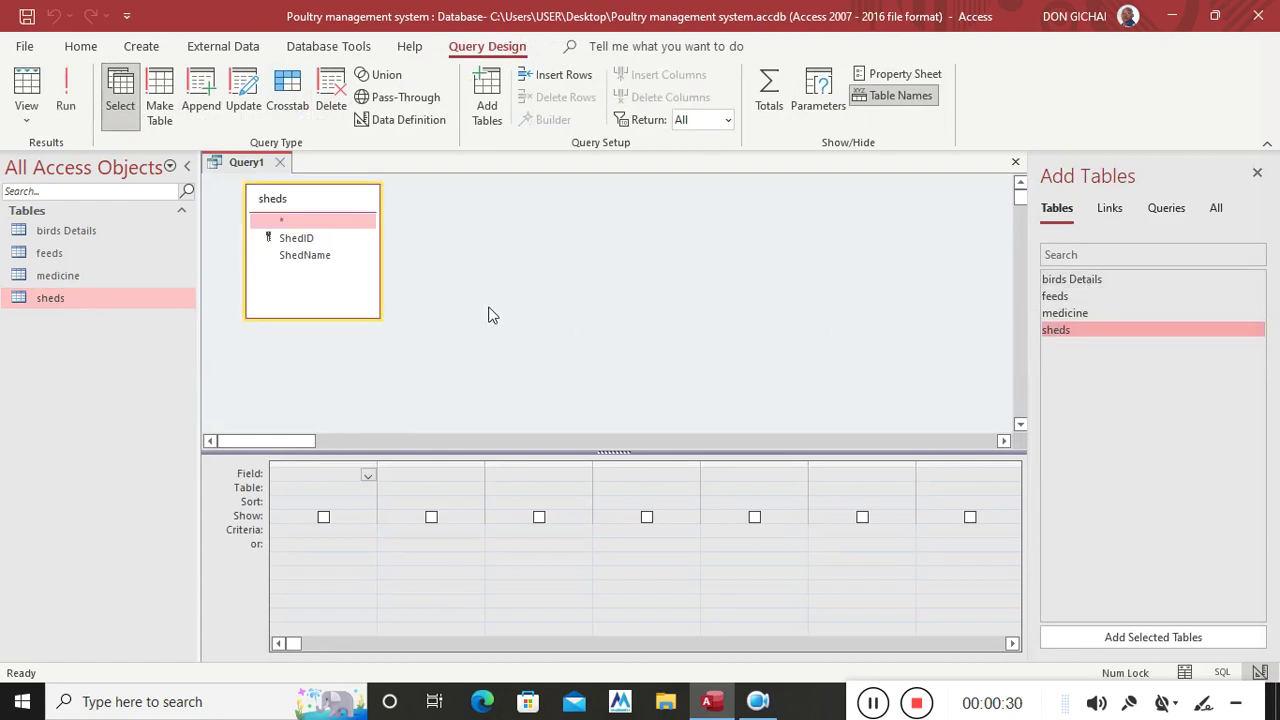
{"action": "double_click", "coordinate": [297, 240]}
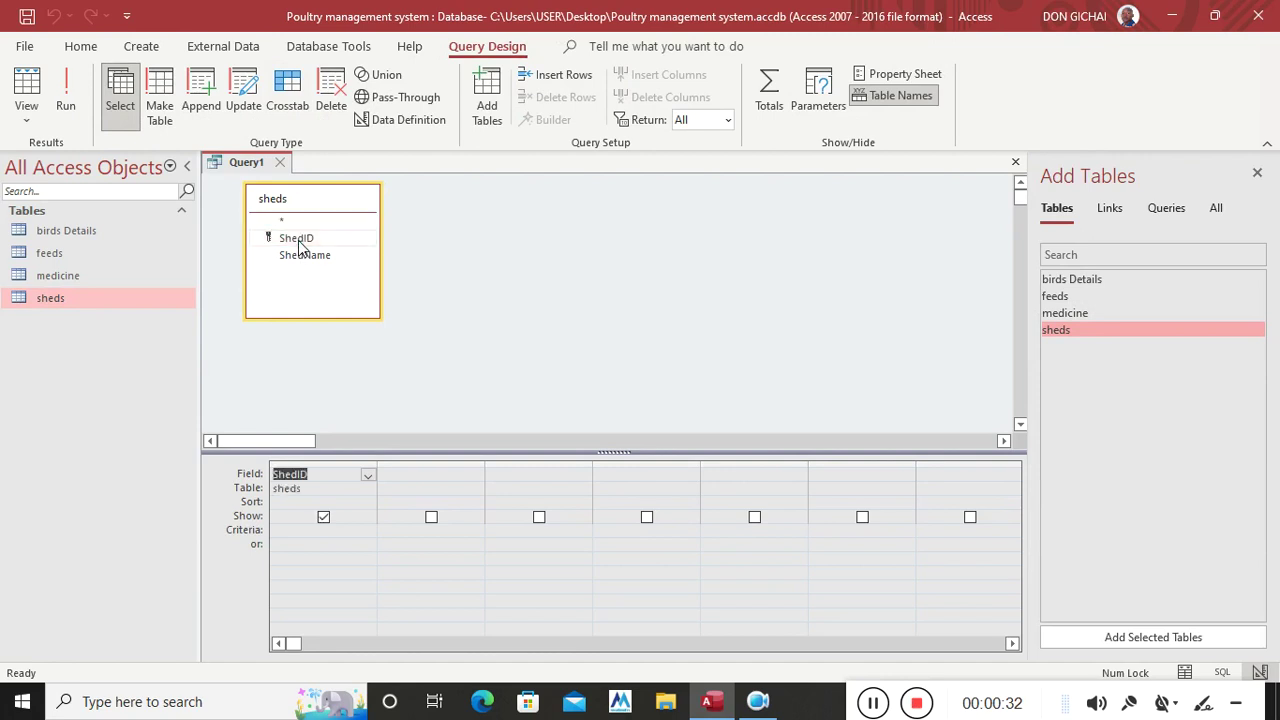
{"action": "double_click", "coordinate": [313, 255]}
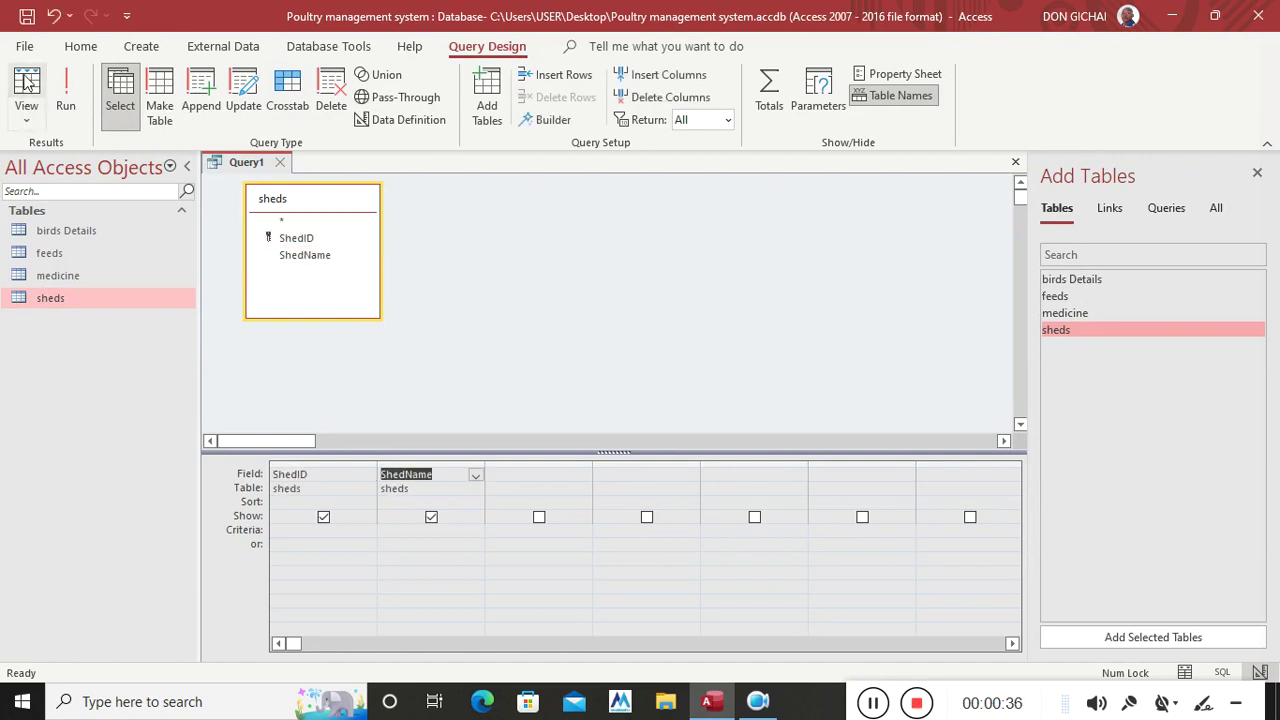
Step: Save the sheds query as "Sheds query" and close it
{"action": "left_click", "coordinate": [27, 15]}
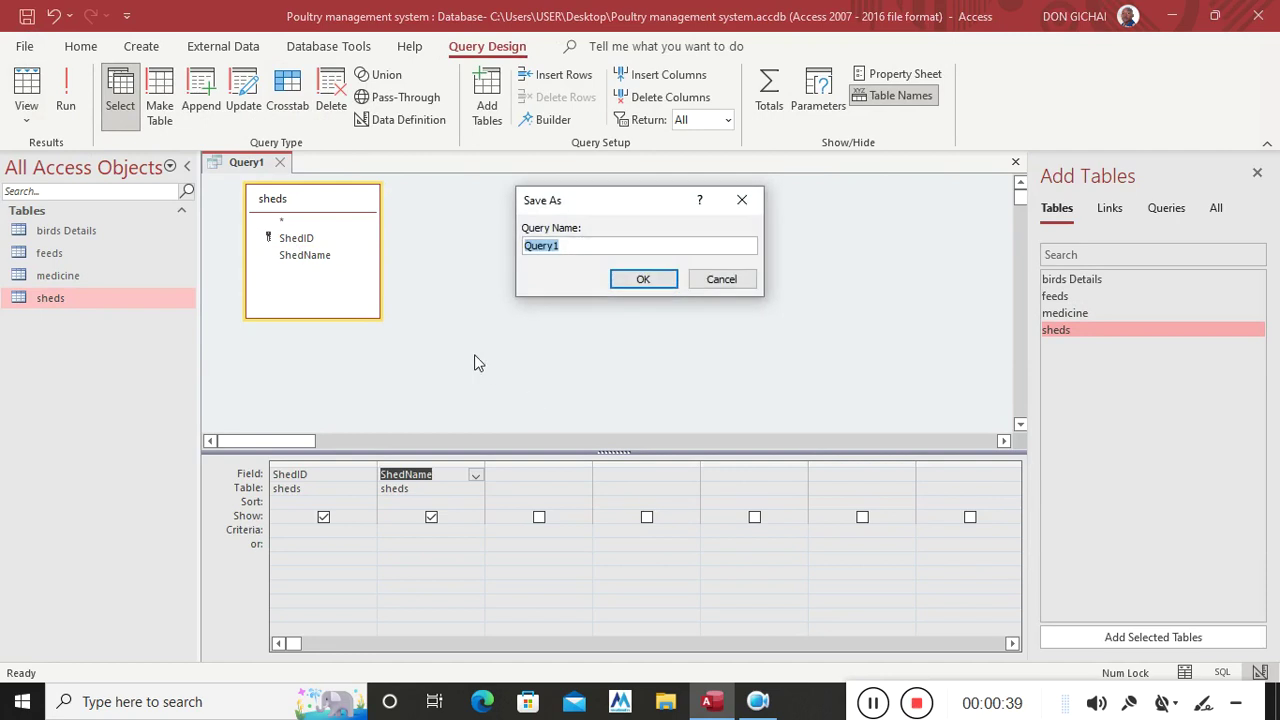
{"action": "type", "text": "Sheds"}
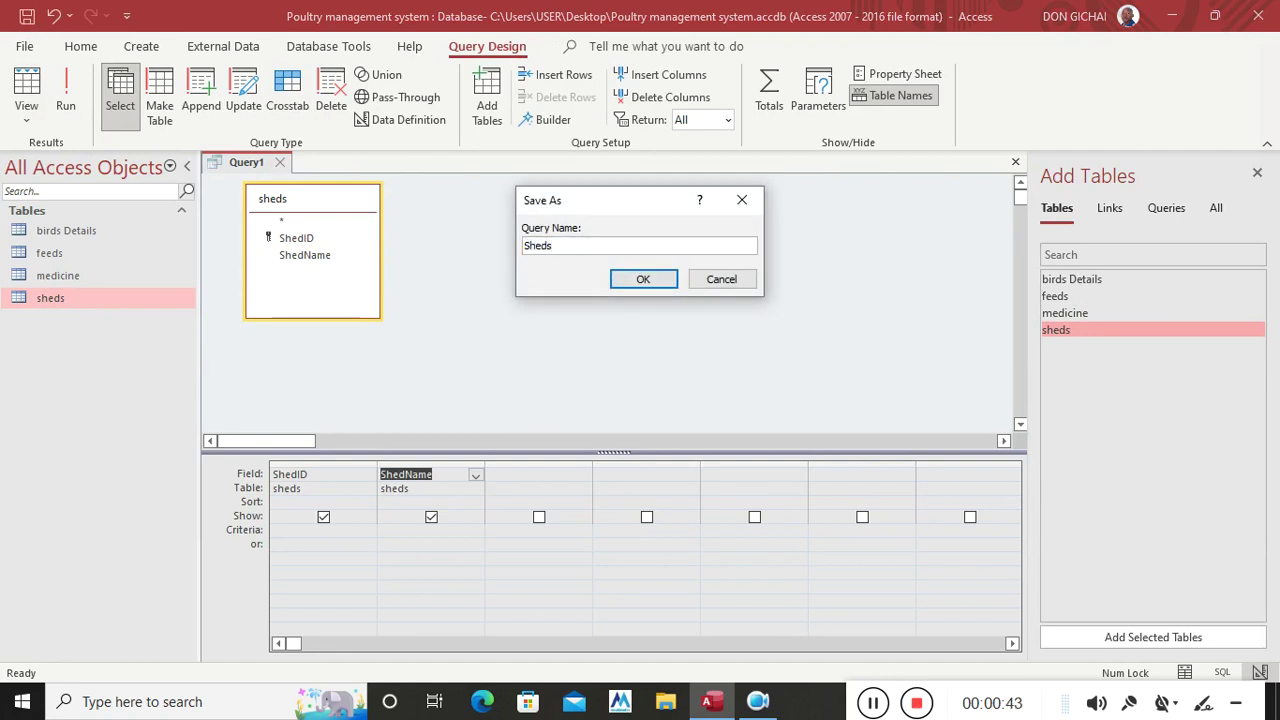
{"action": "type", "text": "query"}
{"action": "left_click", "coordinate": [630, 278]}
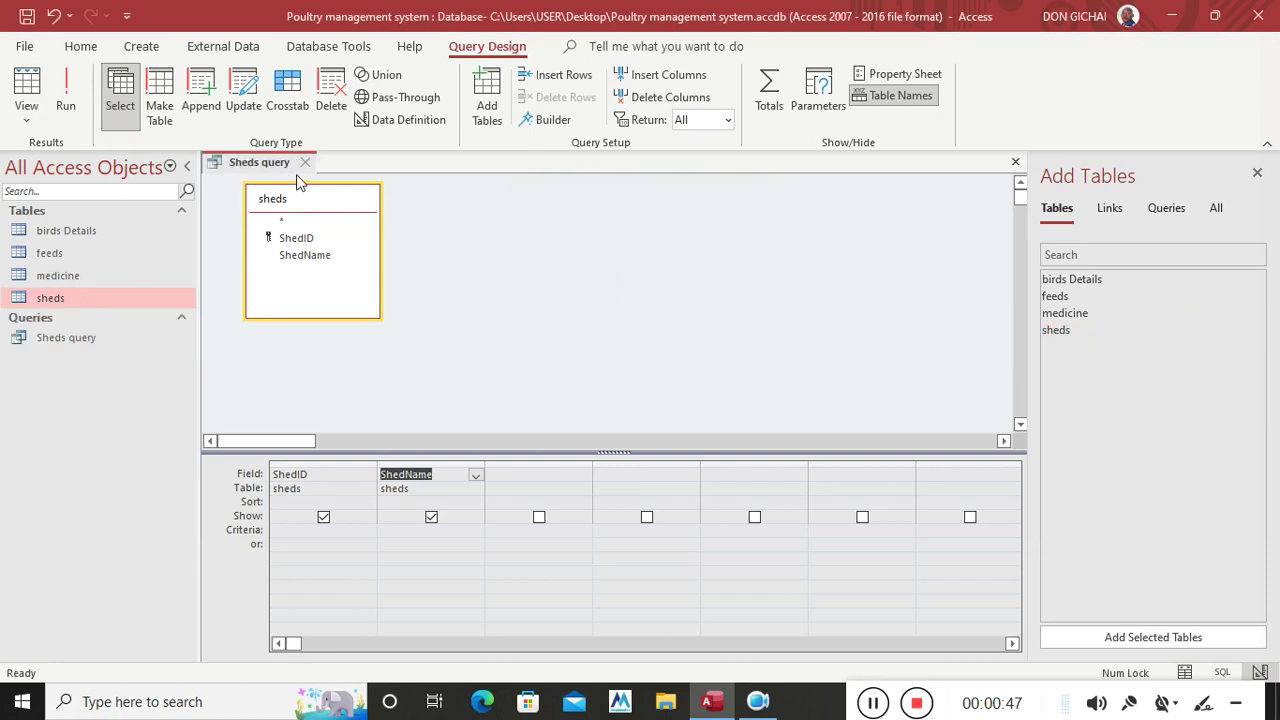
{"action": "left_click", "coordinate": [305, 164]}
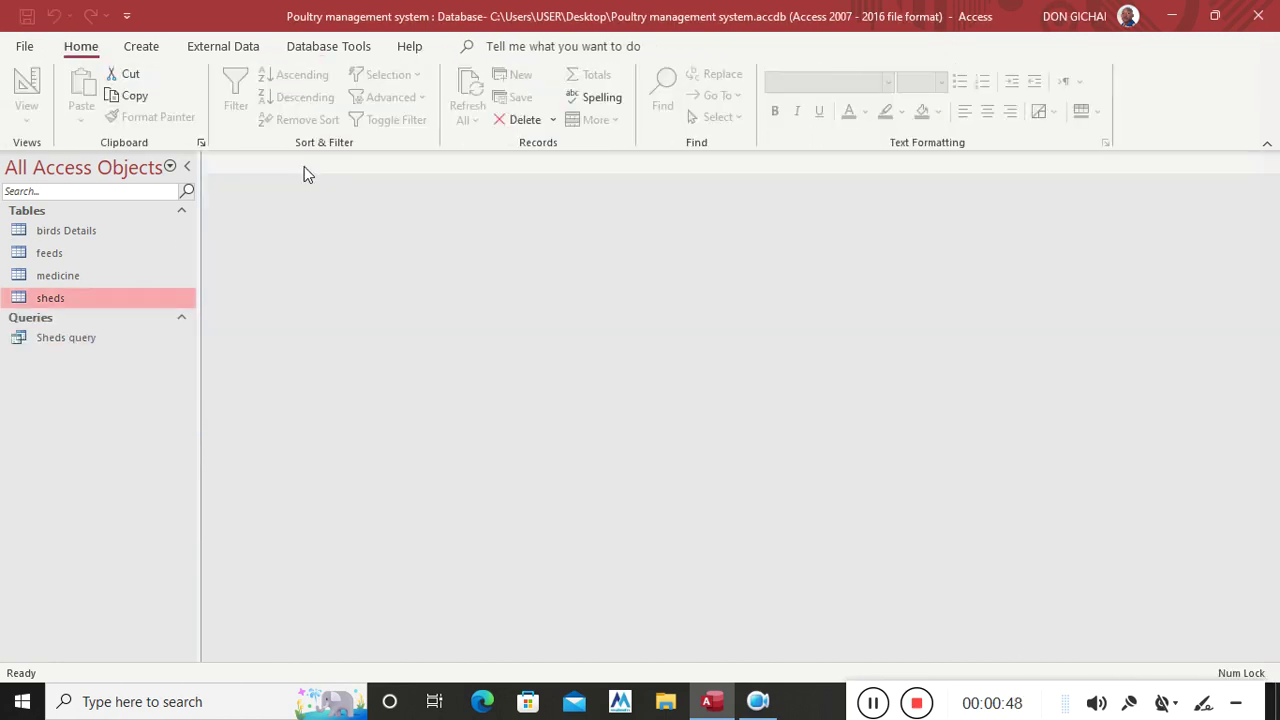
Step: Start a new query design with the birds Details table and enlarge its field list to show nearly all fields
{"action": "left_click", "coordinate": [143, 48]}
{"action": "left_click", "coordinate": [296, 112]}
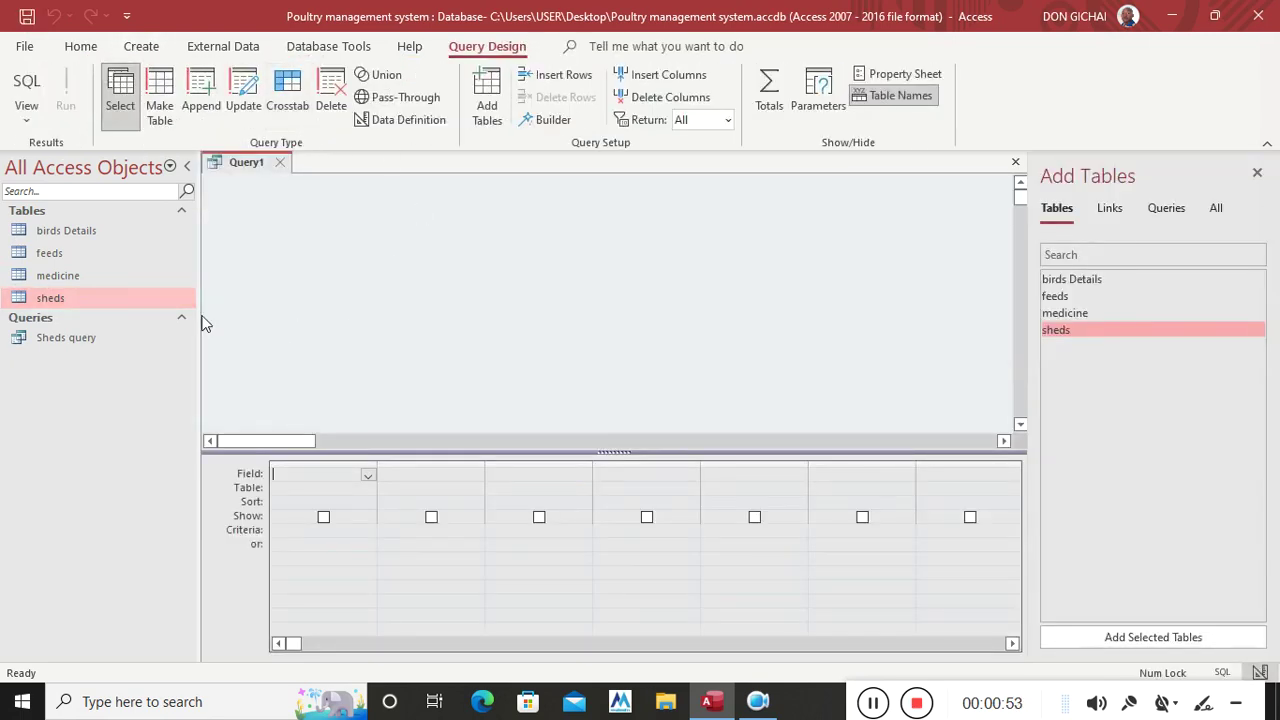
{"action": "left_click", "coordinate": [82, 236]}
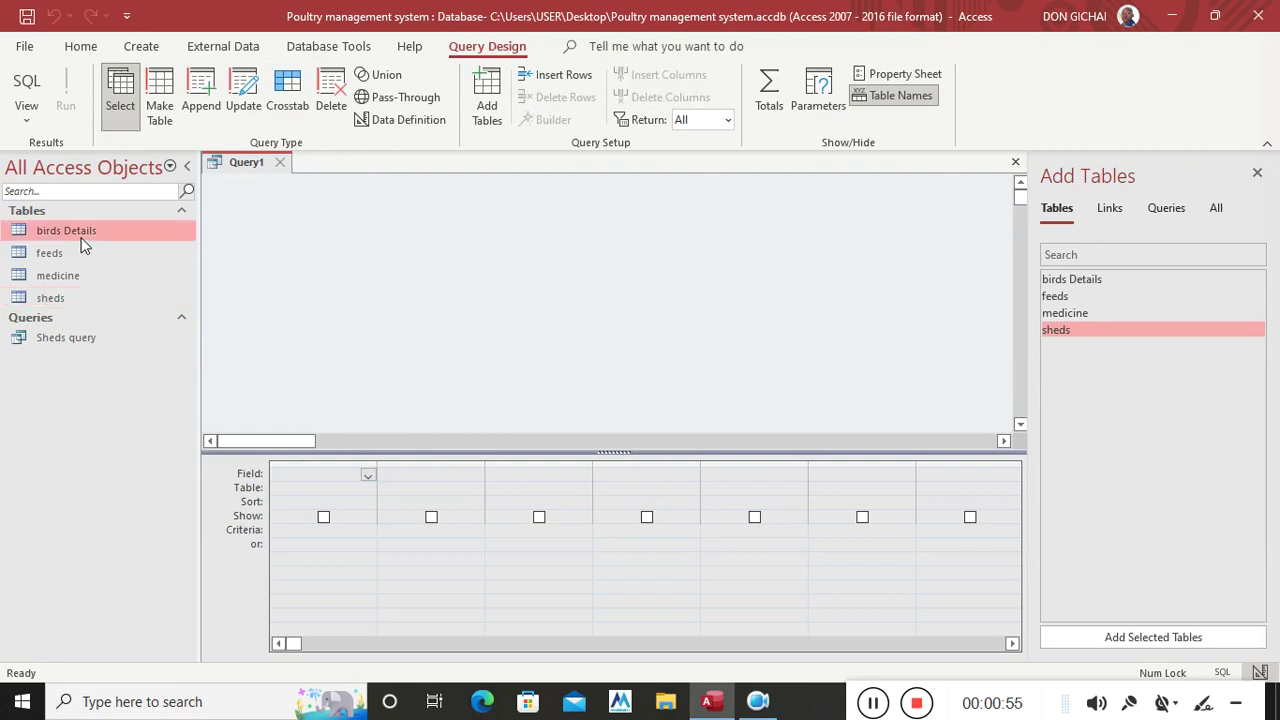
{"action": "double_click", "coordinate": [1048, 284]}
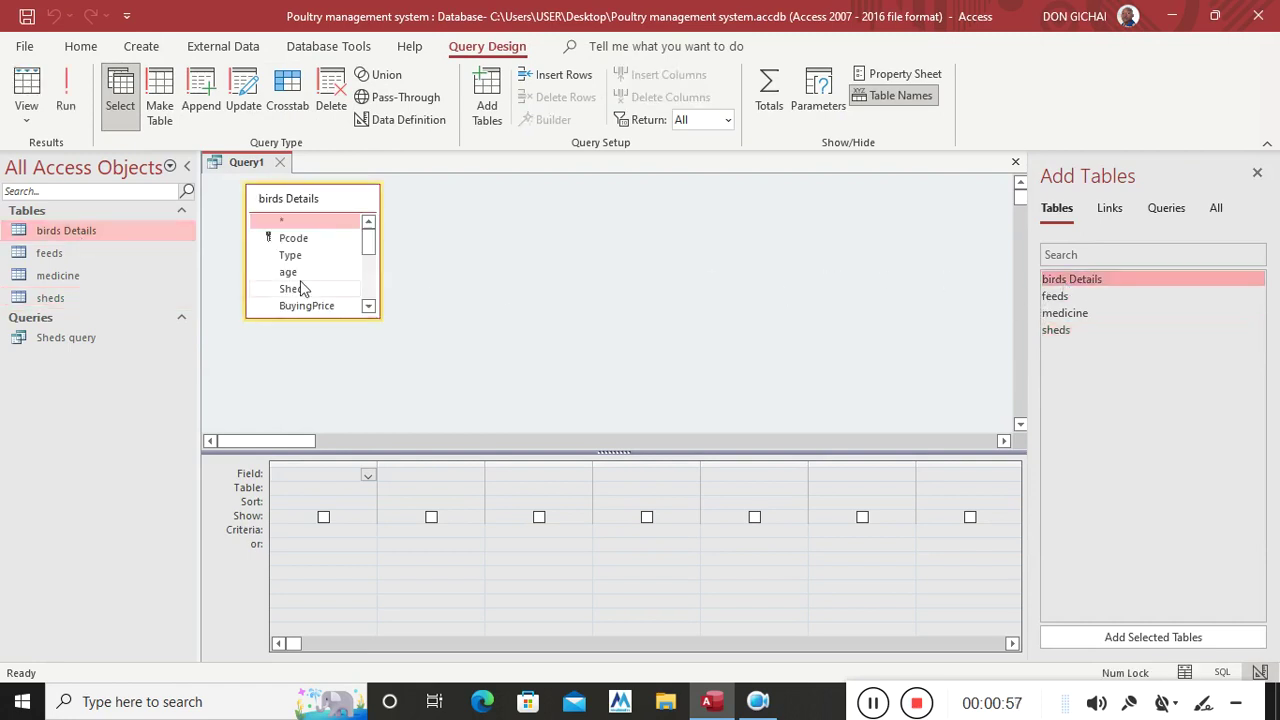
{"action": "left_click_drag", "start_coordinate": [334, 317], "coordinate": [335, 505]}
{"action": "left_click_drag", "start_coordinate": [349, 429], "coordinate": [348, 485]}
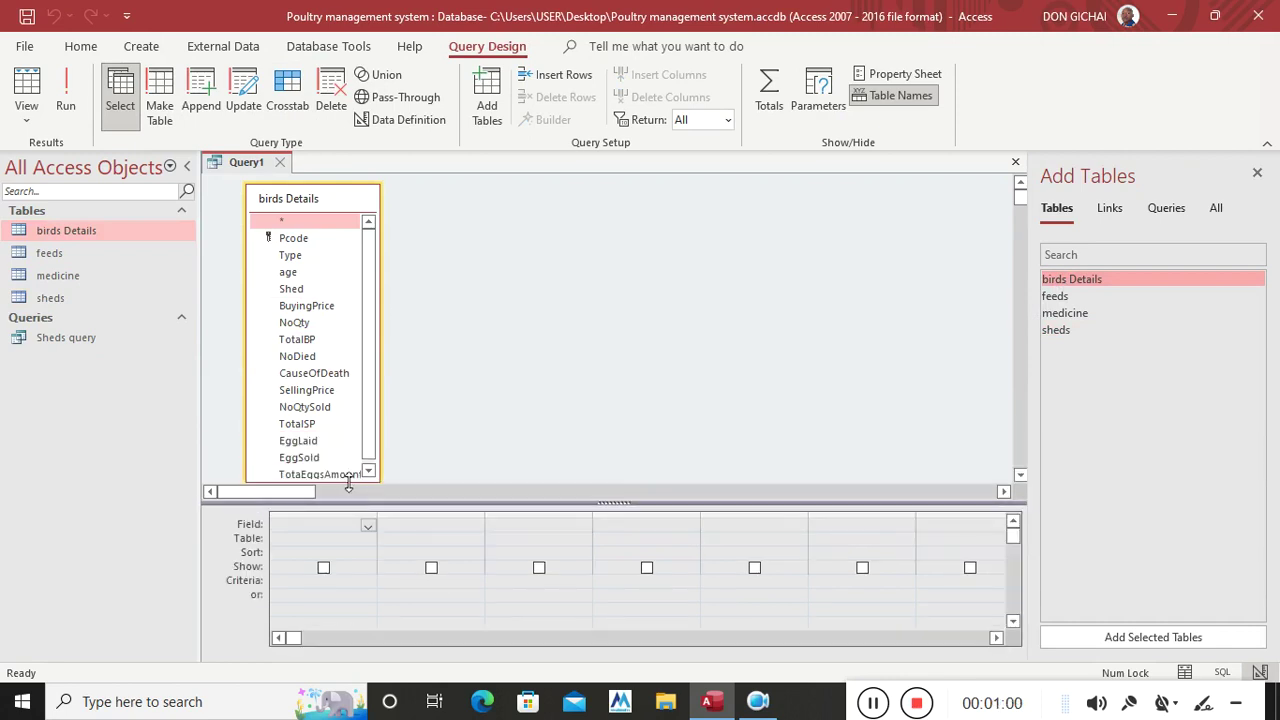
Step: Add the Pcode, Type, age, Shed, BuyingPrice, NoQty and TotalBP fields from birds Details to the query
{"action": "left_click", "coordinate": [291, 240]}
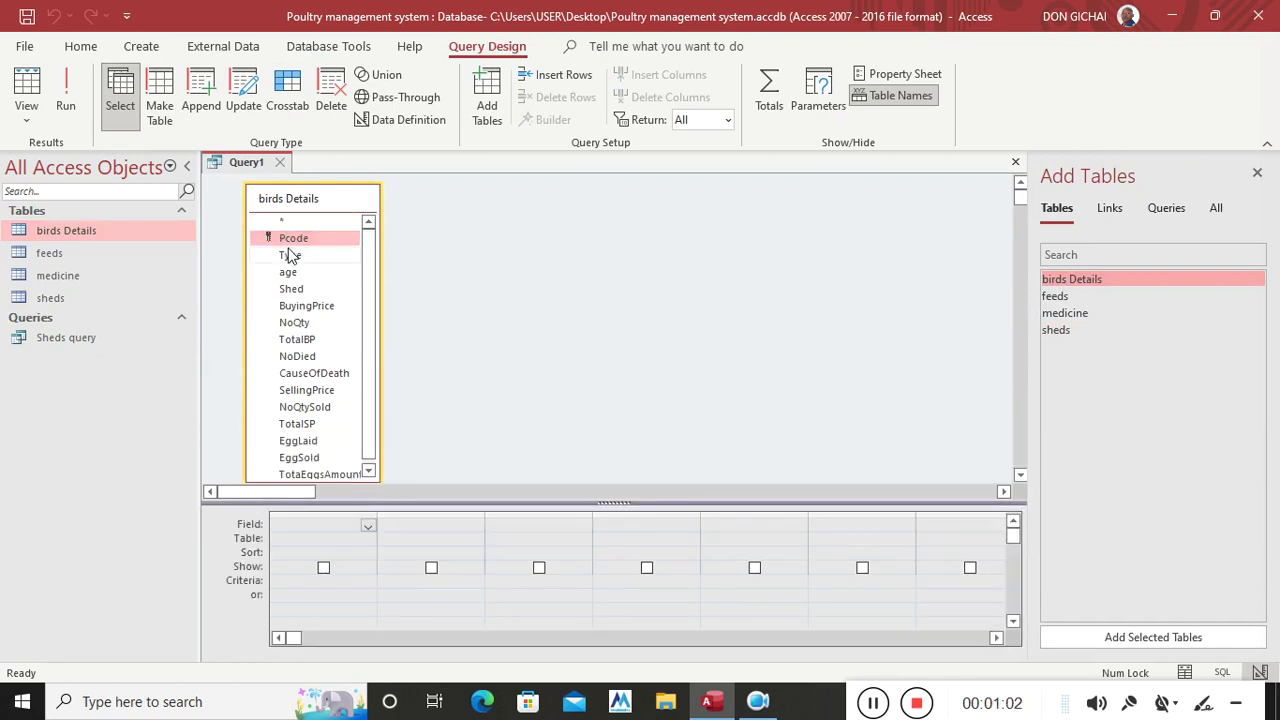
{"action": "double_click", "coordinate": [300, 238]}
{"action": "left_click", "coordinate": [297, 257]}
{"action": "double_click", "coordinate": [296, 256]}
{"action": "double_click", "coordinate": [292, 272]}
{"action": "double_click", "coordinate": [300, 289]}
{"action": "double_click", "coordinate": [306, 306]}
{"action": "double_click", "coordinate": [306, 323]}
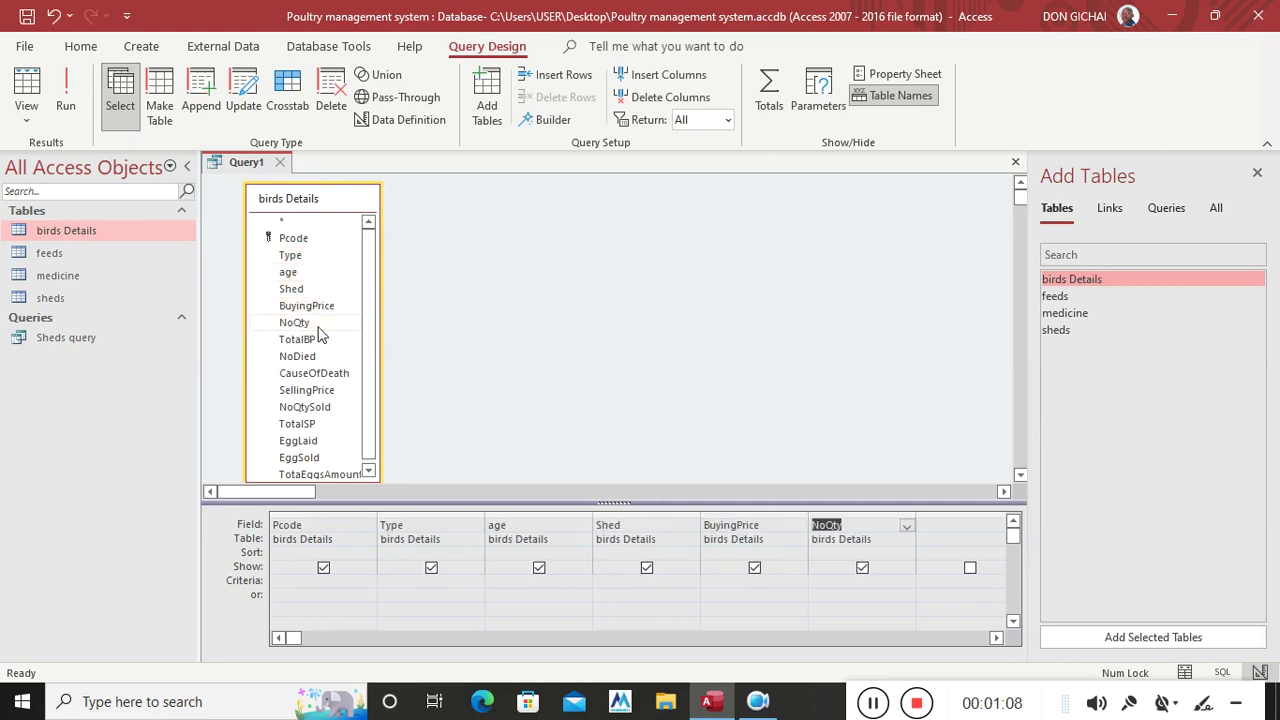
{"action": "double_click", "coordinate": [320, 338]}
Step: Add the NoDied, CauseOfDeath, SellingPrice and NoQtySold fields to the birds Details query
{"action": "left_click_drag", "start_coordinate": [296, 645], "coordinate": [636, 645]}
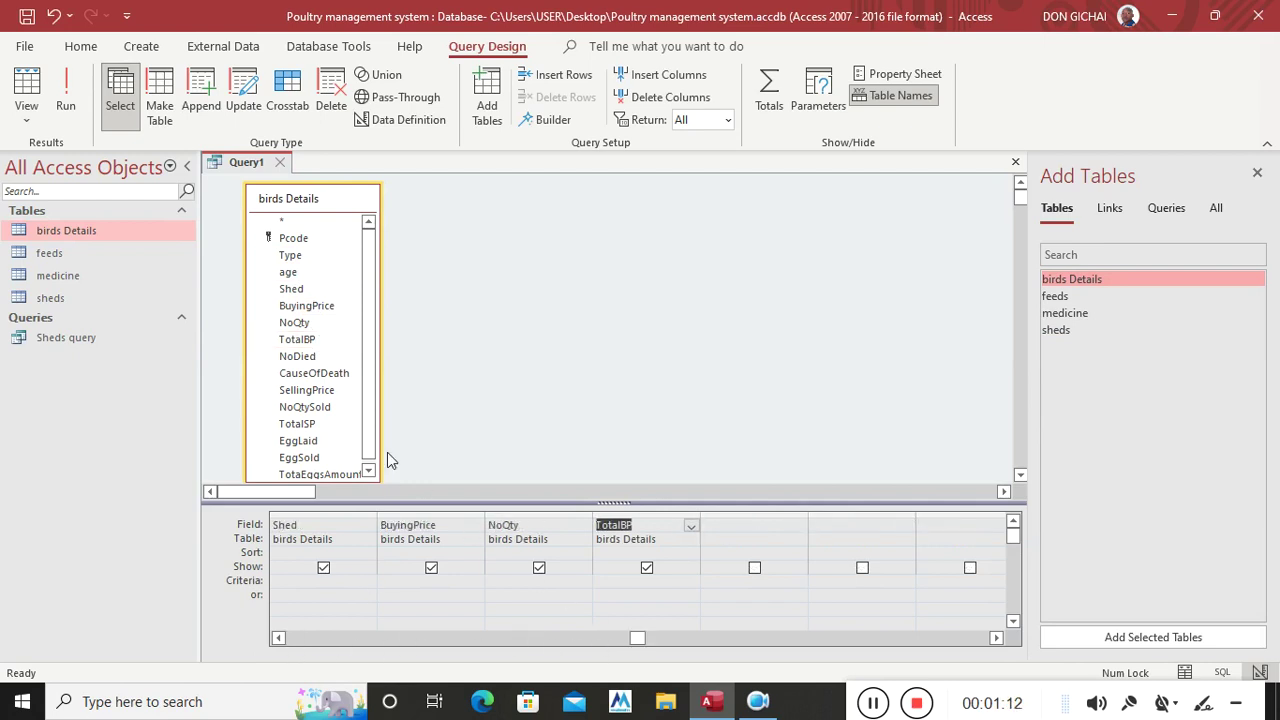
{"action": "double_click", "coordinate": [313, 357]}
{"action": "double_click", "coordinate": [318, 373]}
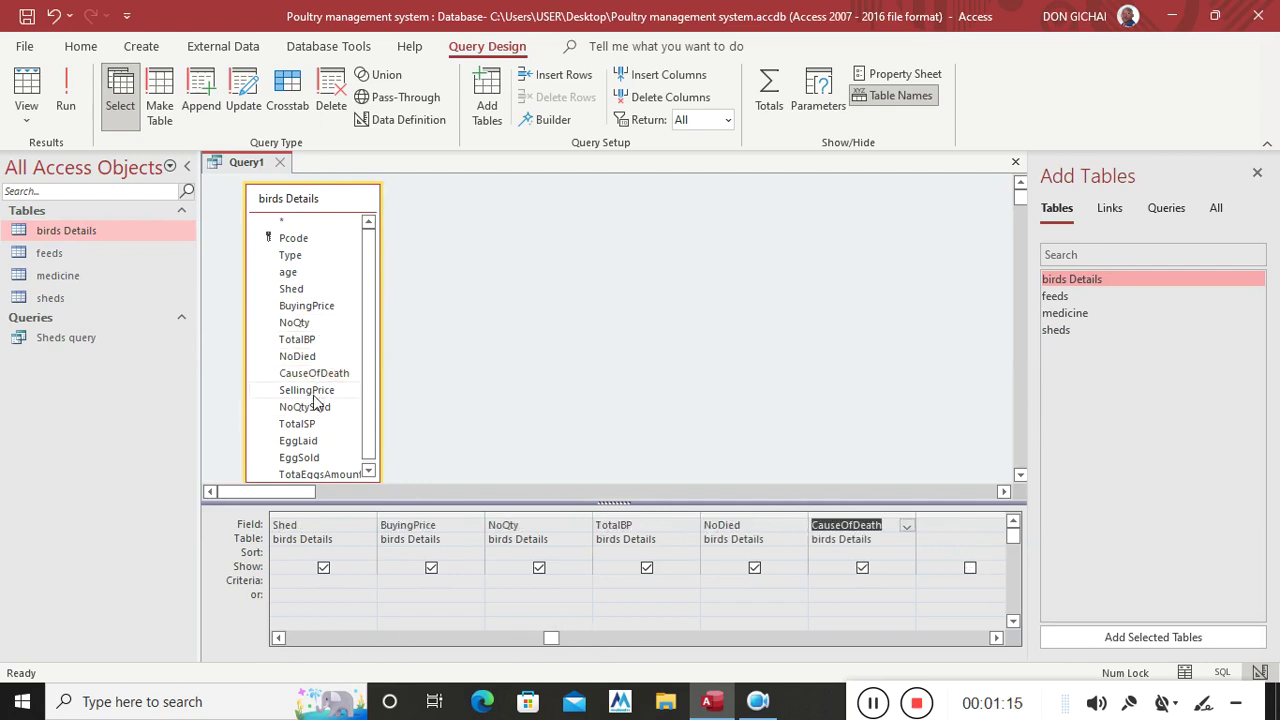
{"action": "double_click", "coordinate": [313, 393]}
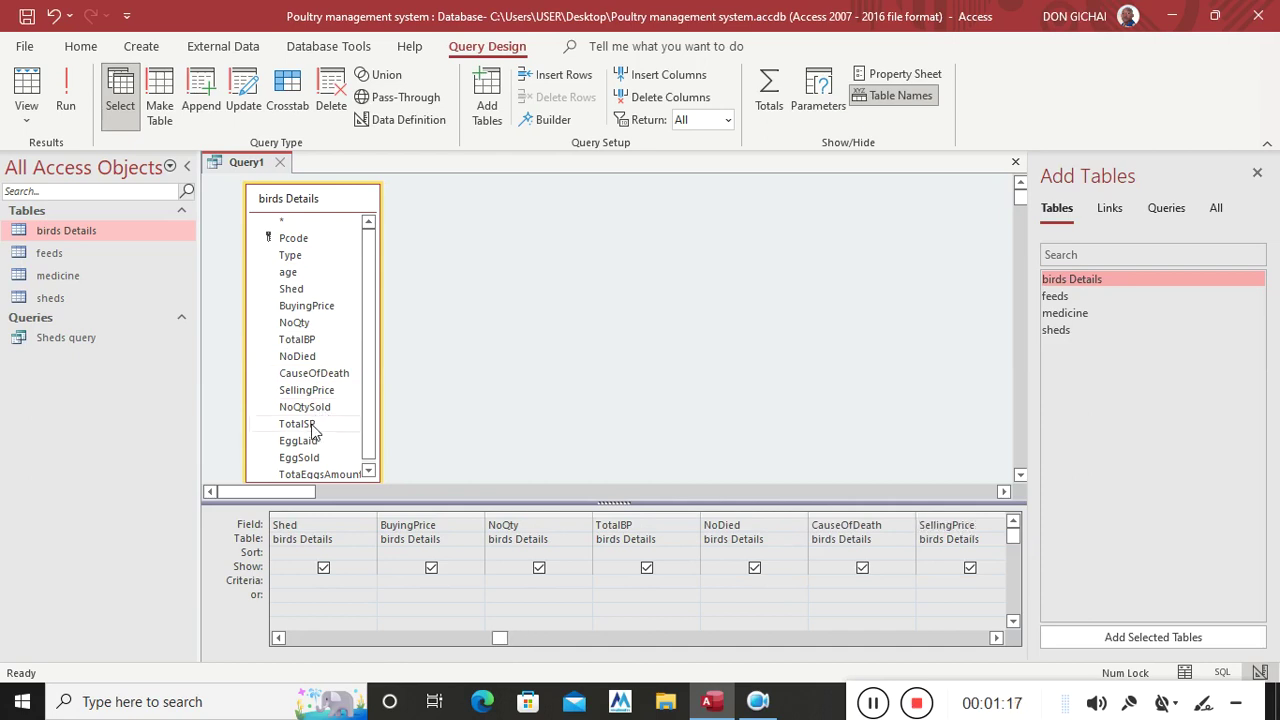
{"action": "left_click_drag", "start_coordinate": [503, 640], "coordinate": [705, 640]}
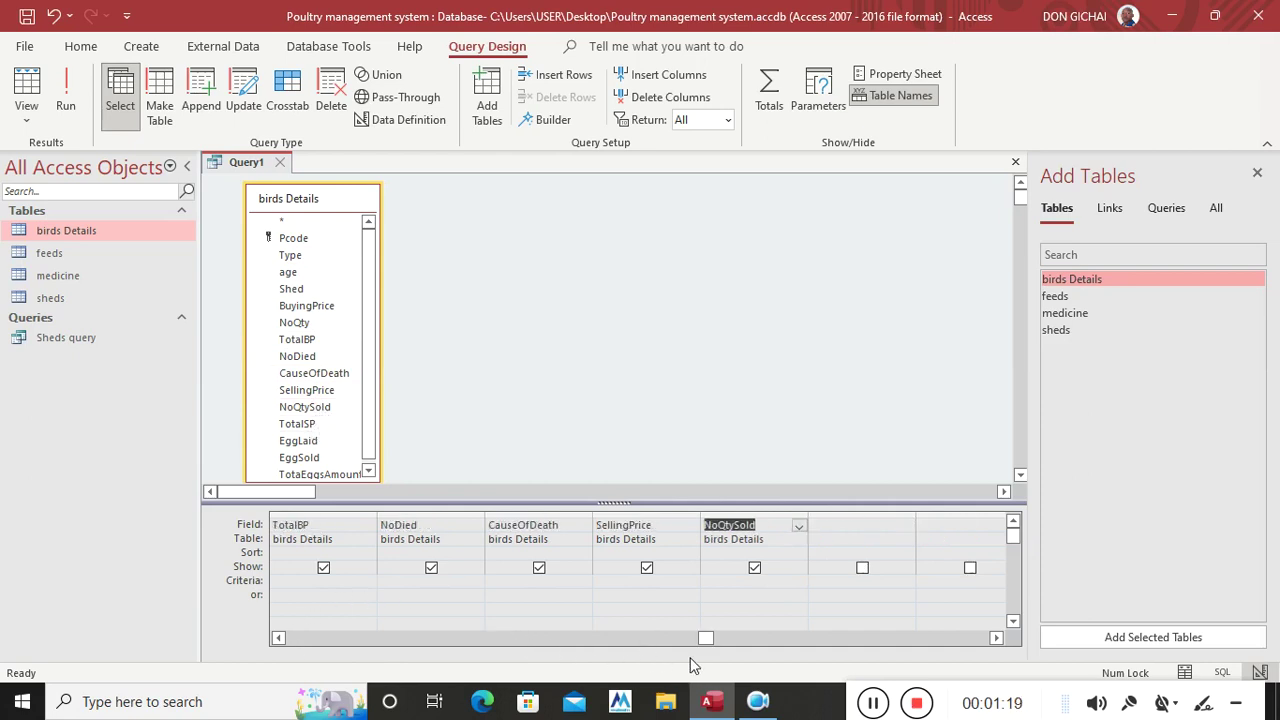
Step: Add the TotalSP, EggLaid, EggSold and TotaEggsAmount fields to the birds Details query
{"action": "left_click", "coordinate": [310, 427]}
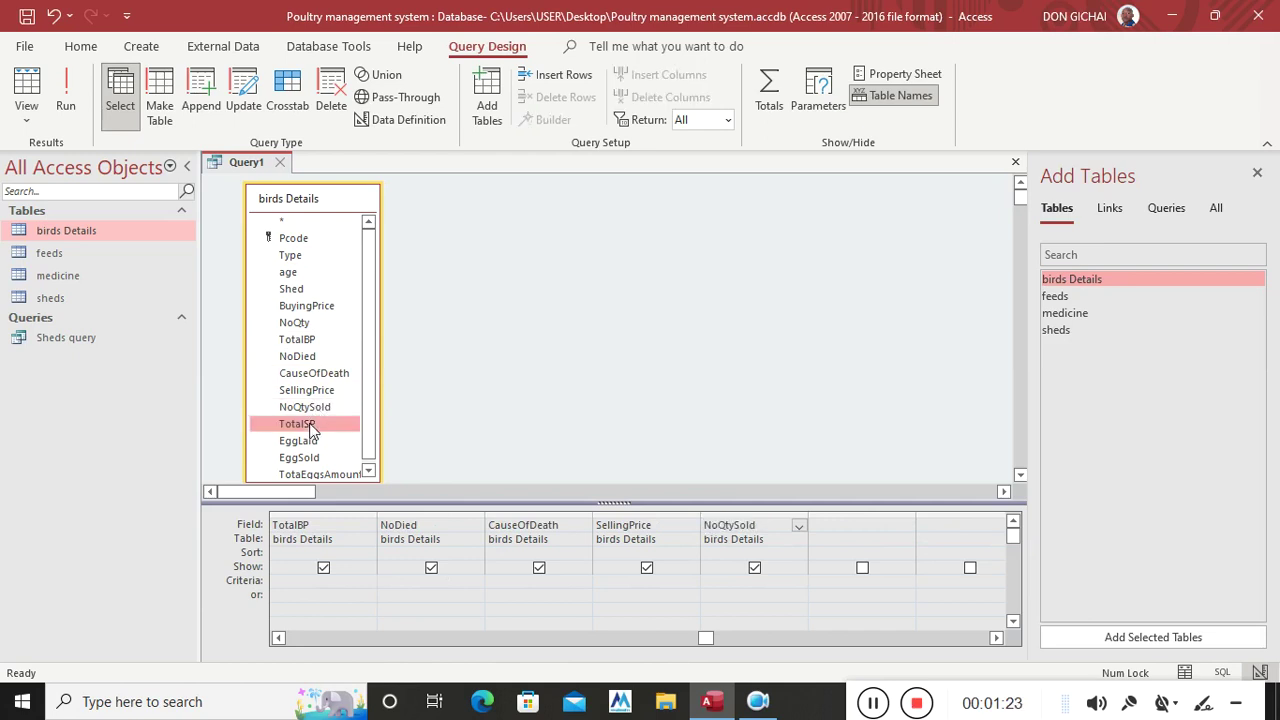
{"action": "double_click", "coordinate": [310, 424]}
{"action": "double_click", "coordinate": [312, 441]}
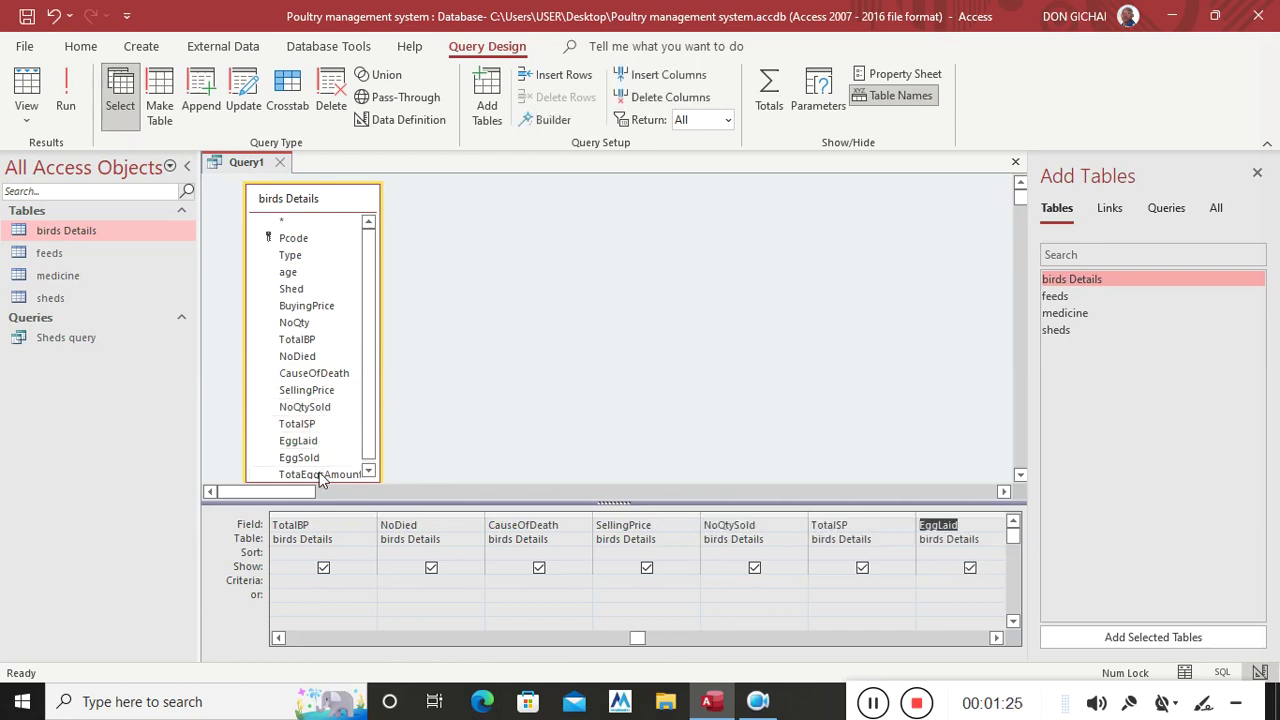
{"action": "left_click", "coordinate": [673, 641]}
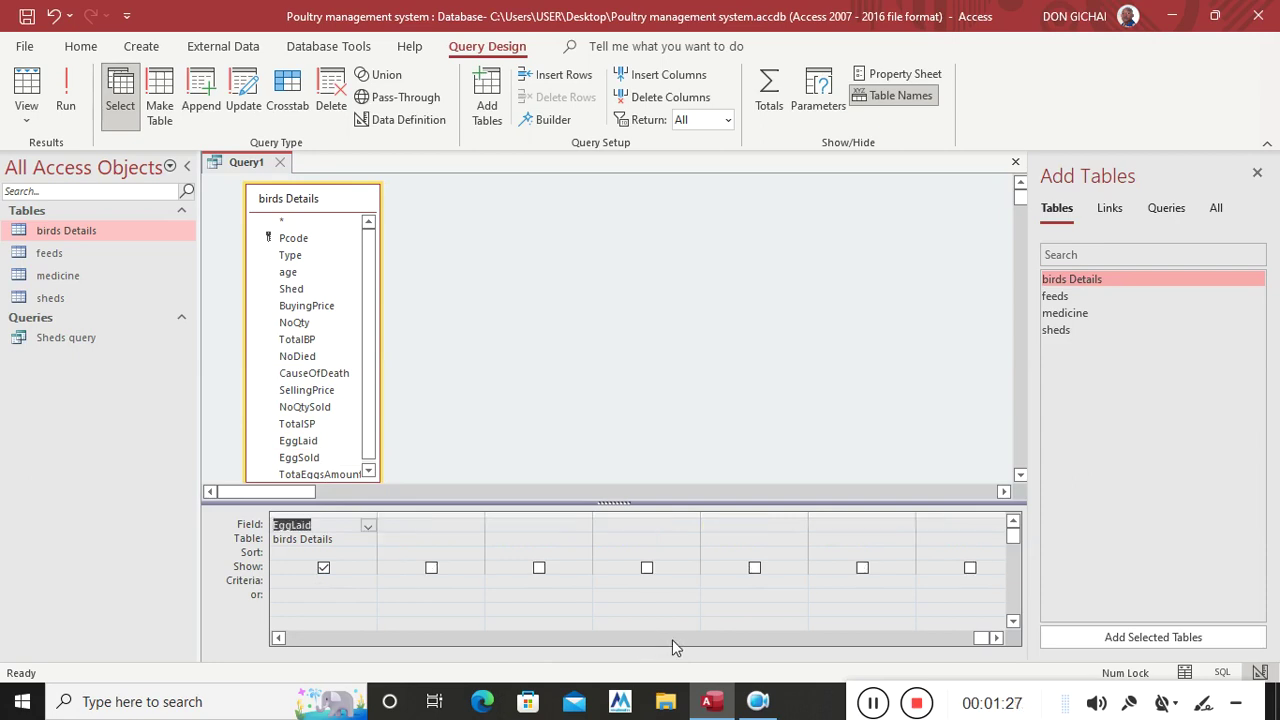
{"action": "left_click", "coordinate": [368, 472]}
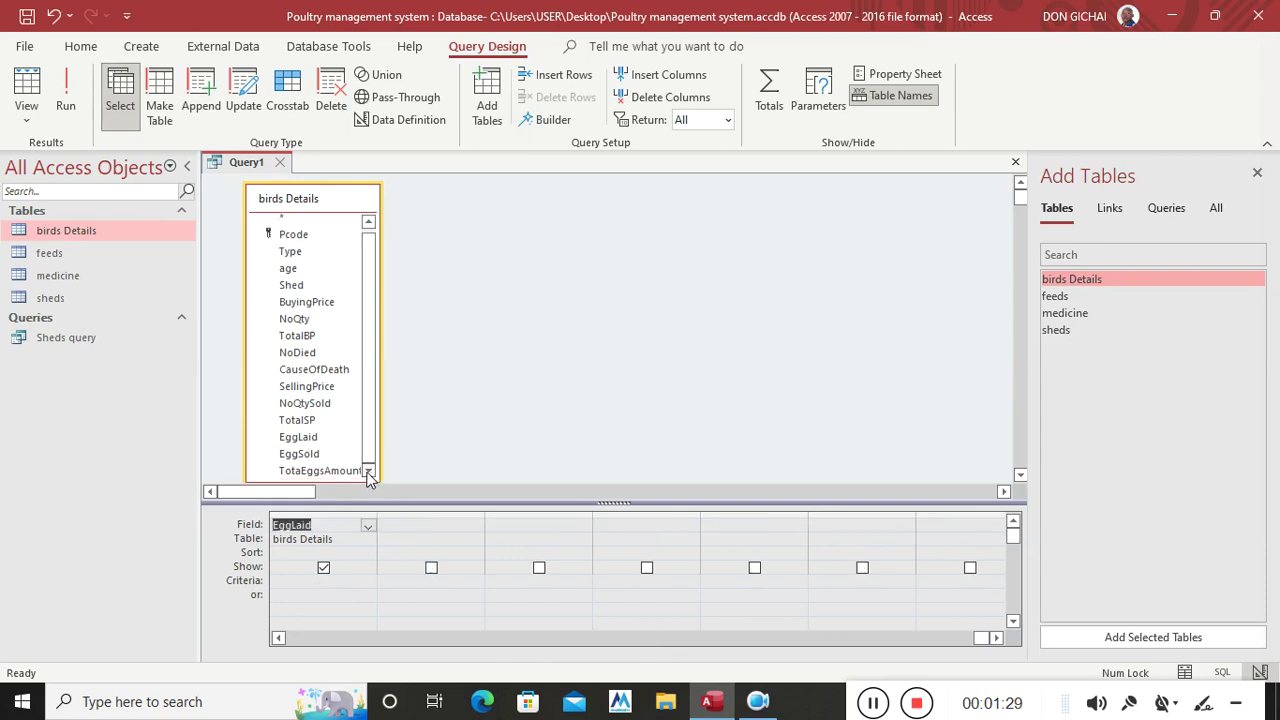
{"action": "double_click", "coordinate": [312, 455]}
{"action": "double_click", "coordinate": [330, 470]}
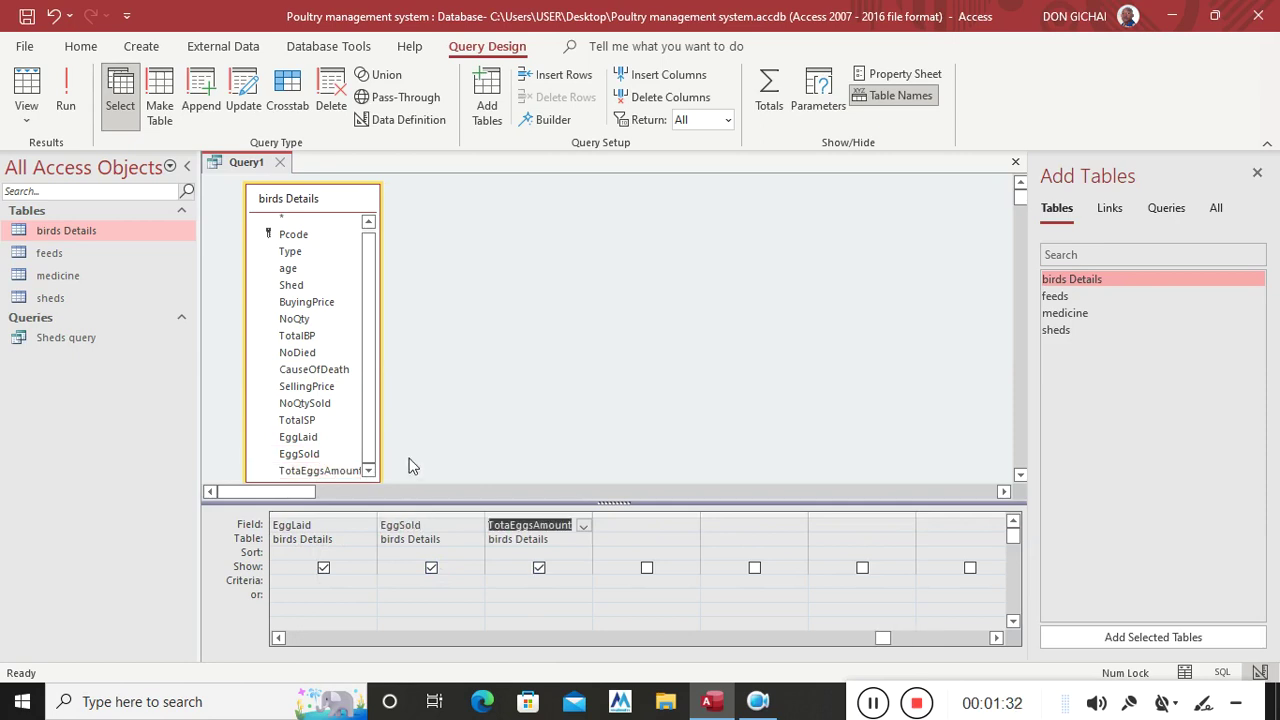
Step: Save the birds Details query as "birds query" and close it
{"action": "left_click", "coordinate": [27, 16]}
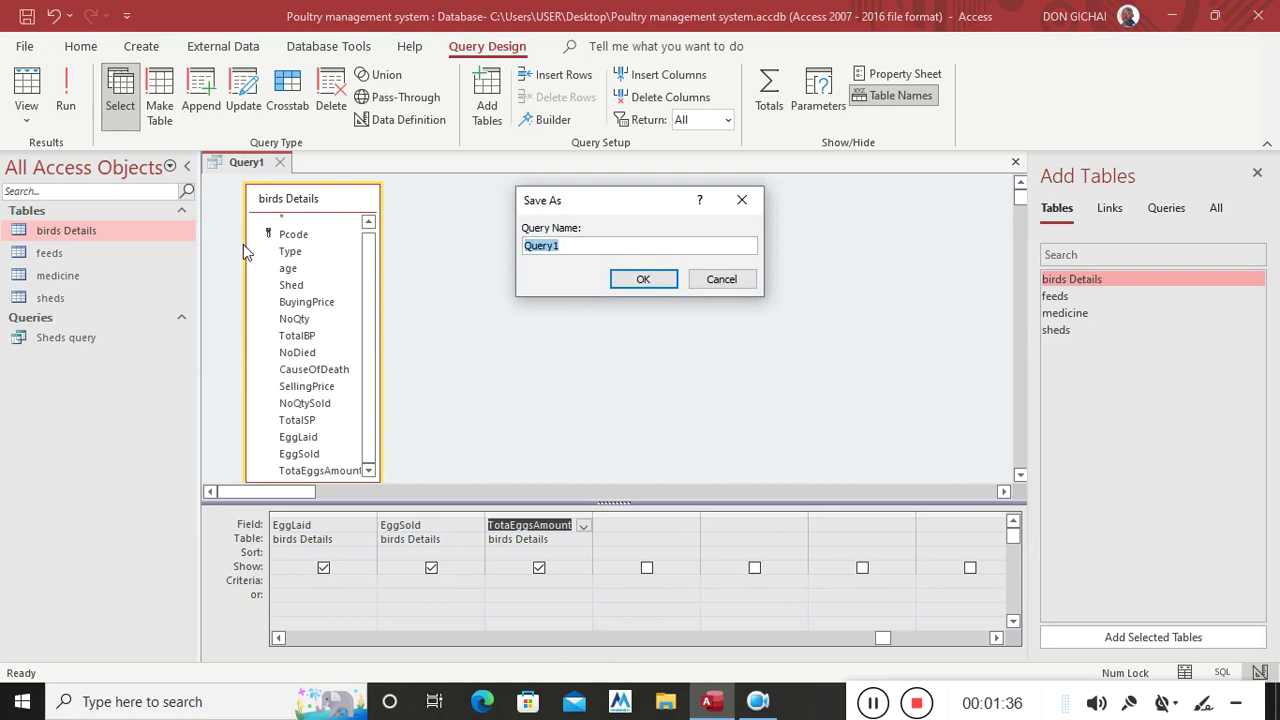
{"action": "type", "text": "birds query"}
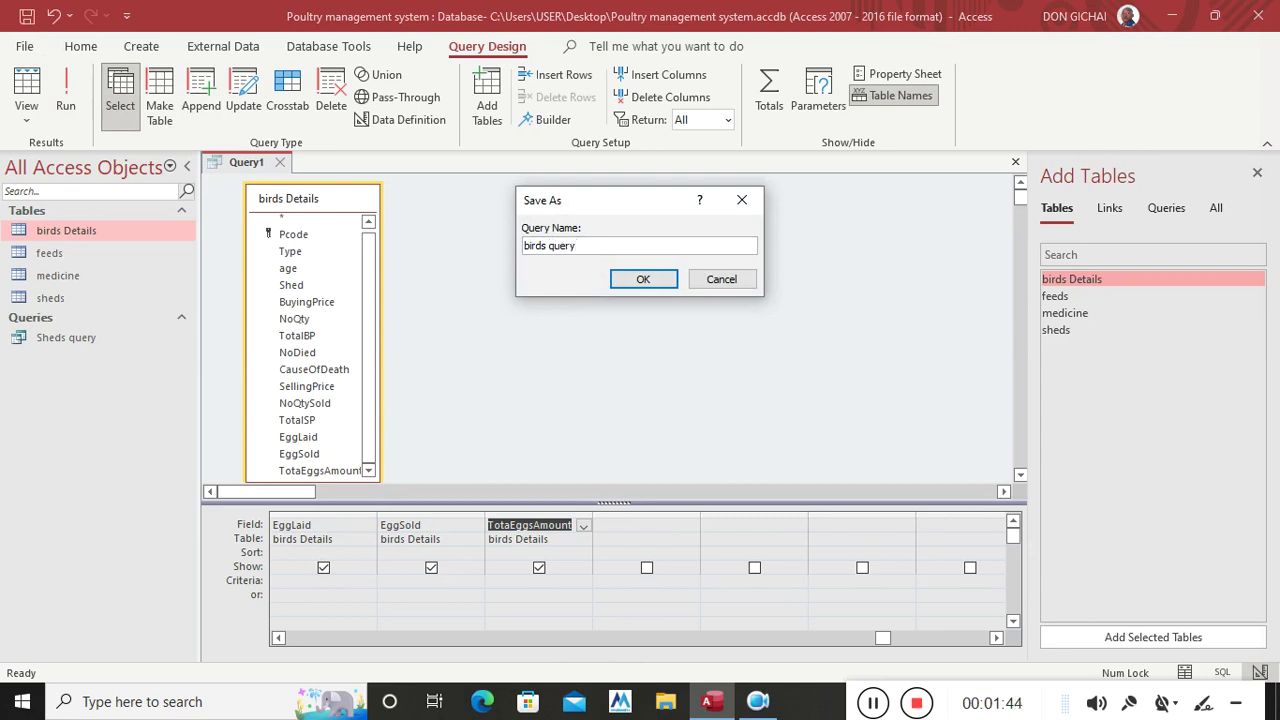
{"action": "key", "text": "Return"}
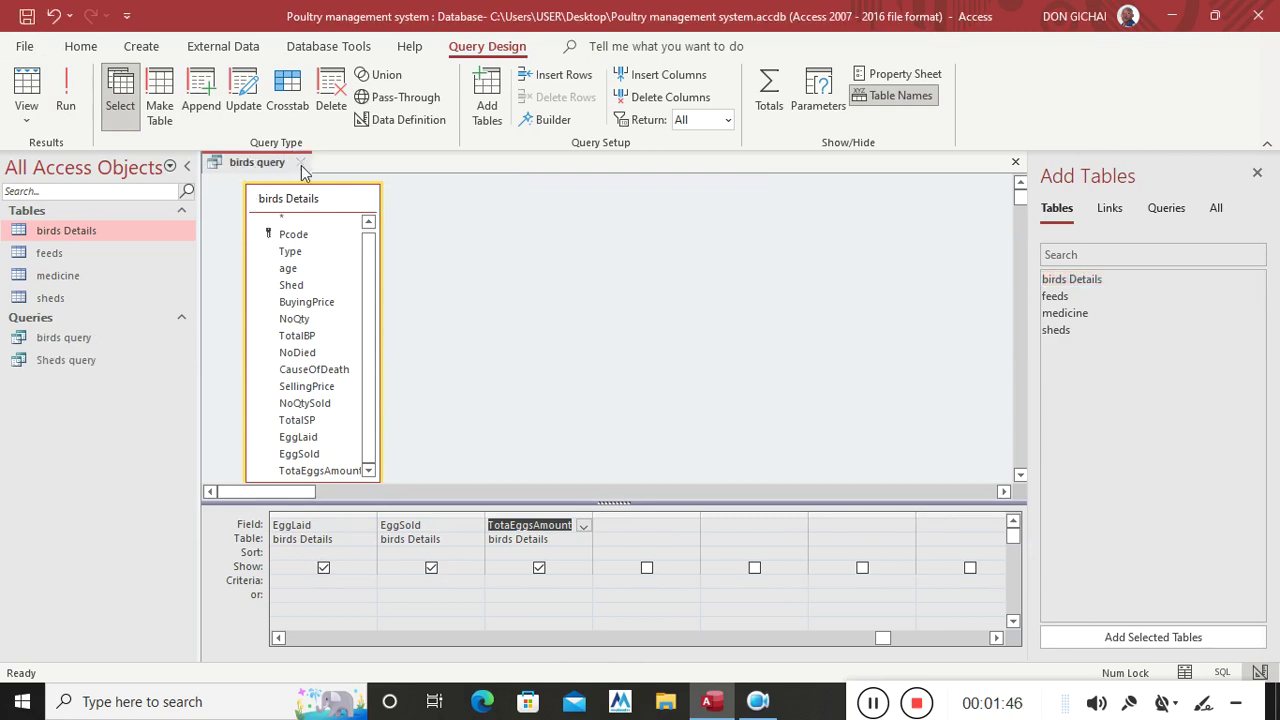
{"action": "left_click", "coordinate": [301, 164]}
Step: Create a query design from the medicine table with the MedicineCode, Typeofmedicine, CostOfmedicine, DateAdministered and Shed fields
{"action": "left_click", "coordinate": [150, 52]}
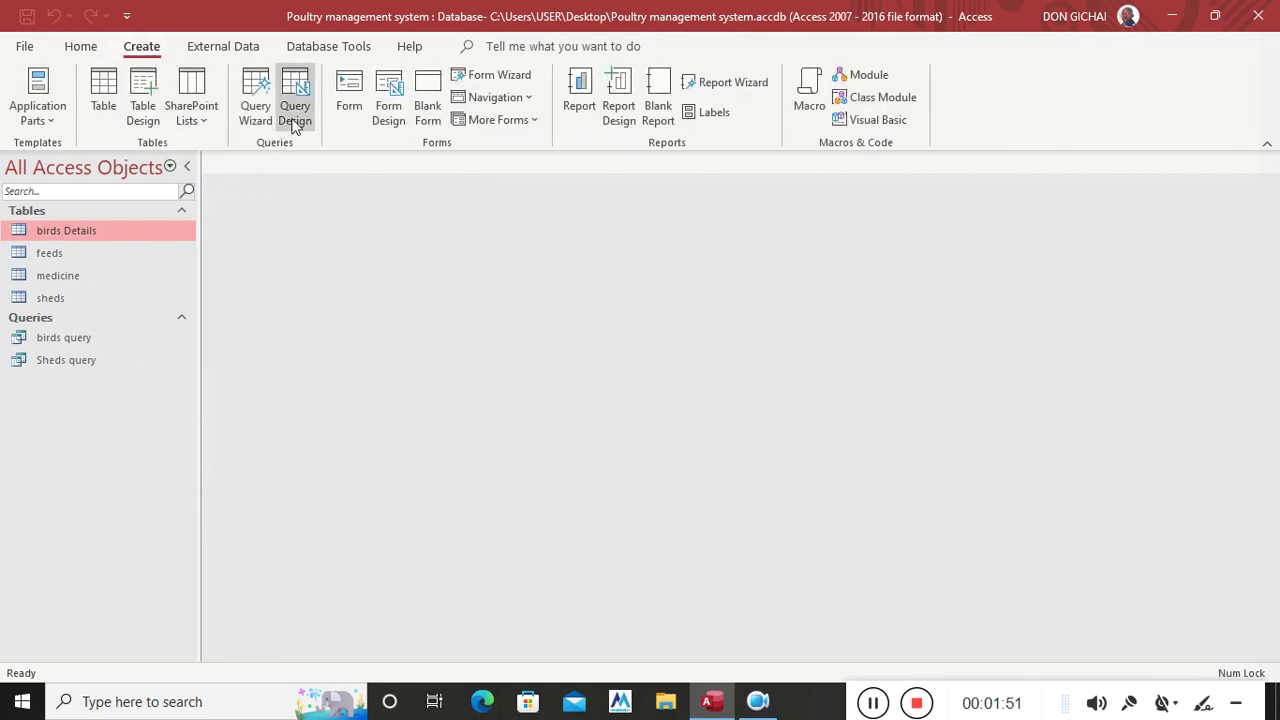
{"action": "left_click", "coordinate": [295, 118]}
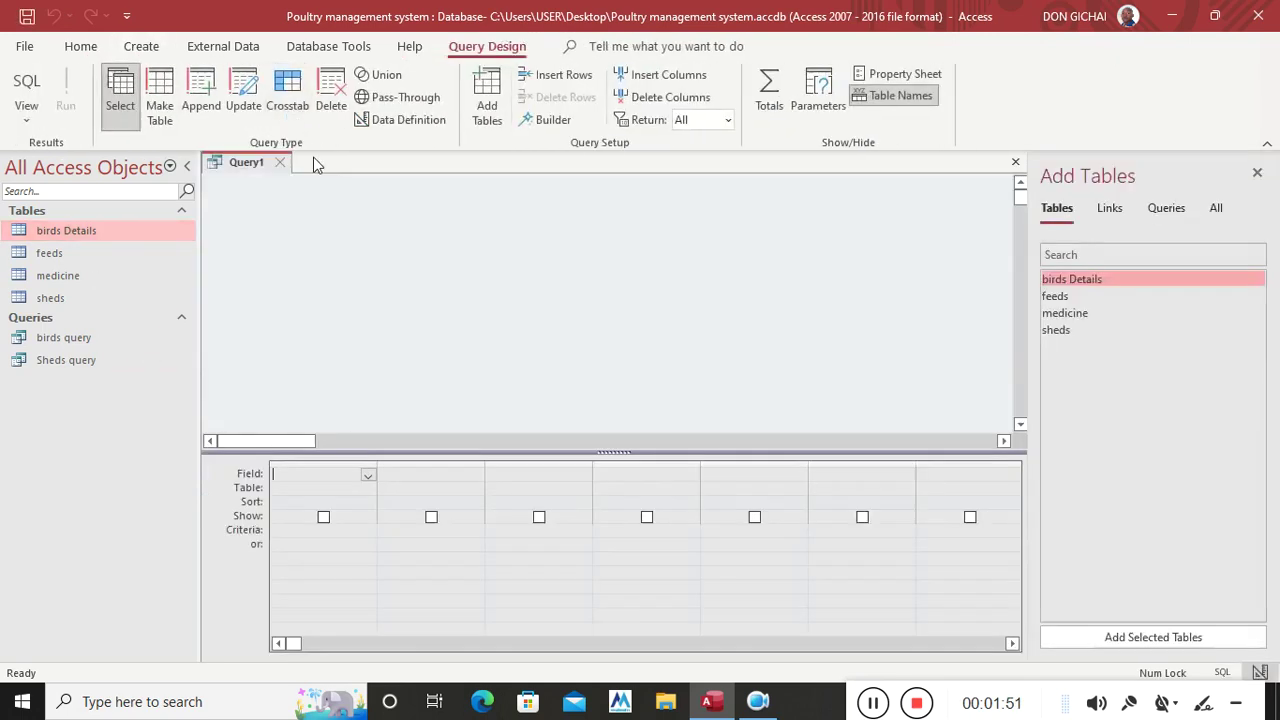
{"action": "double_click", "coordinate": [1085, 314]}
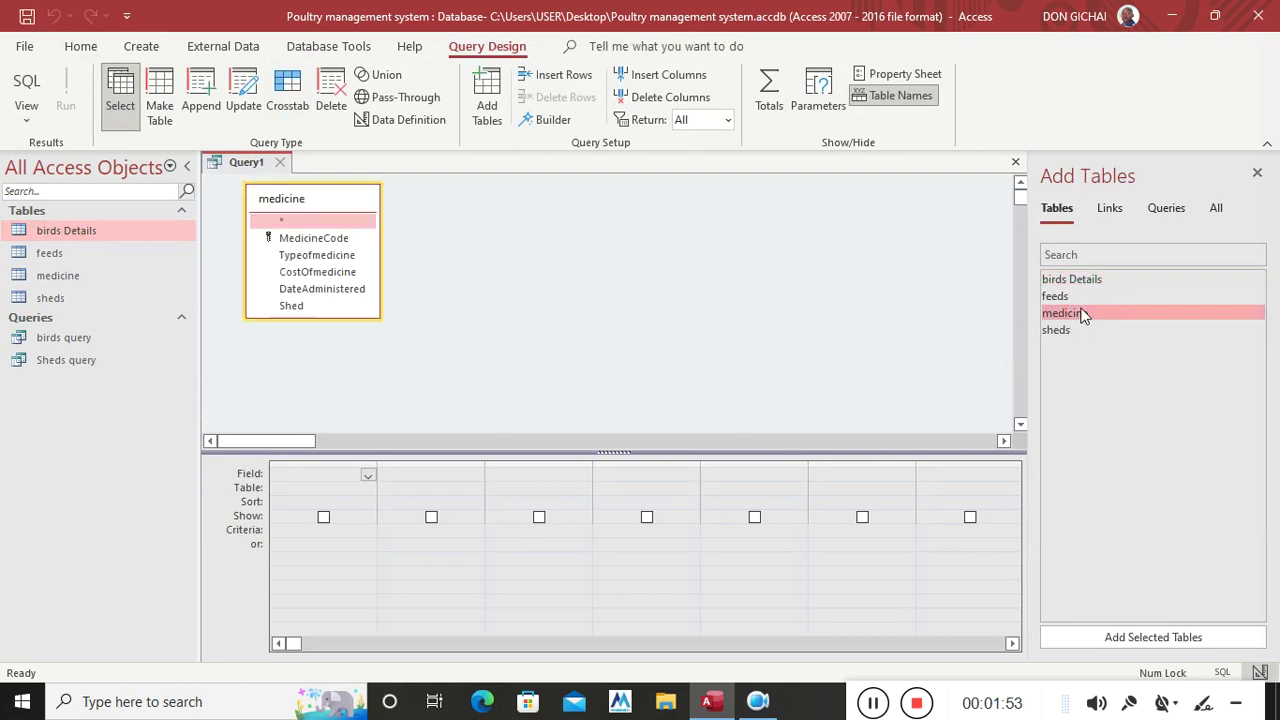
{"action": "double_click", "coordinate": [316, 240]}
{"action": "double_click", "coordinate": [312, 257]}
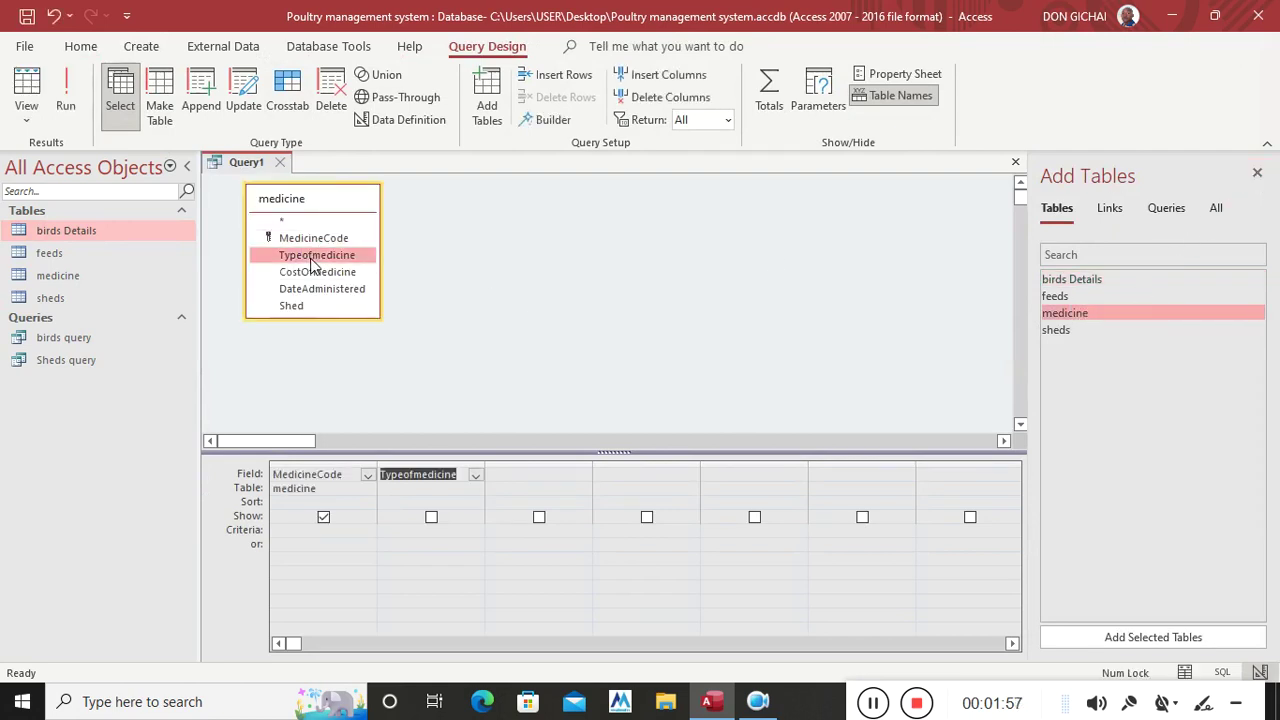
{"action": "double_click", "coordinate": [318, 273]}
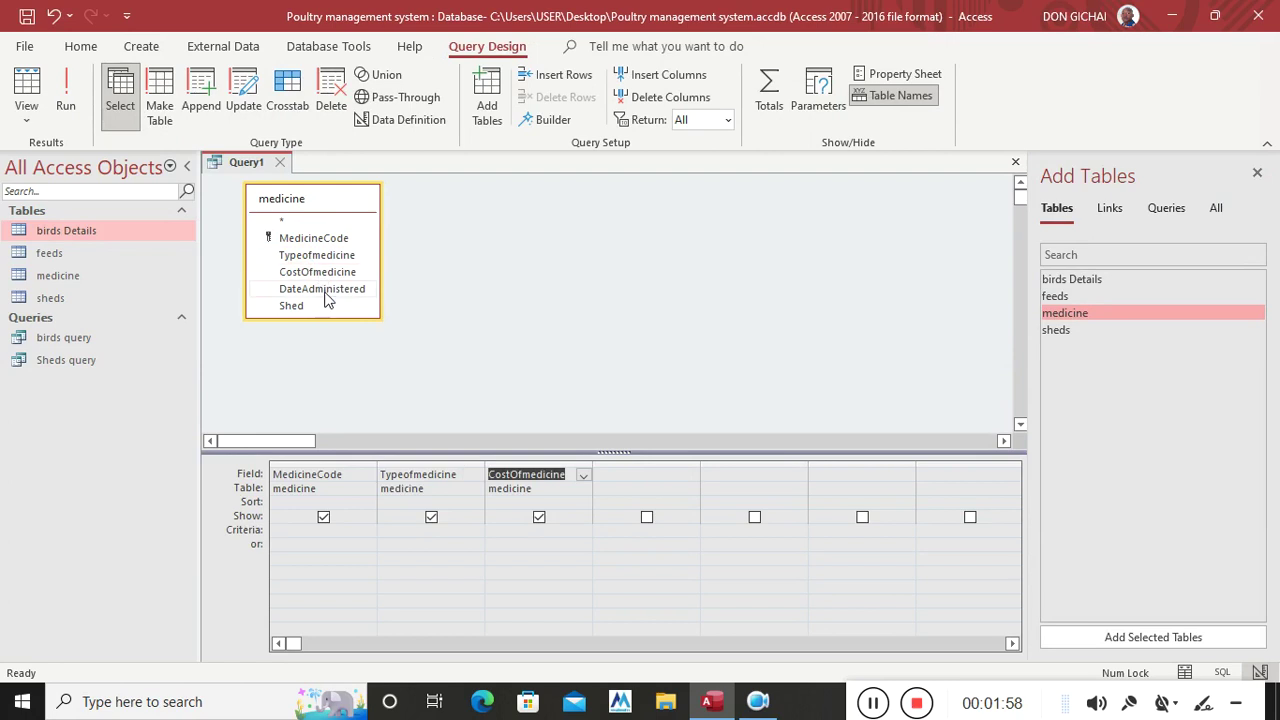
{"action": "double_click", "coordinate": [322, 290]}
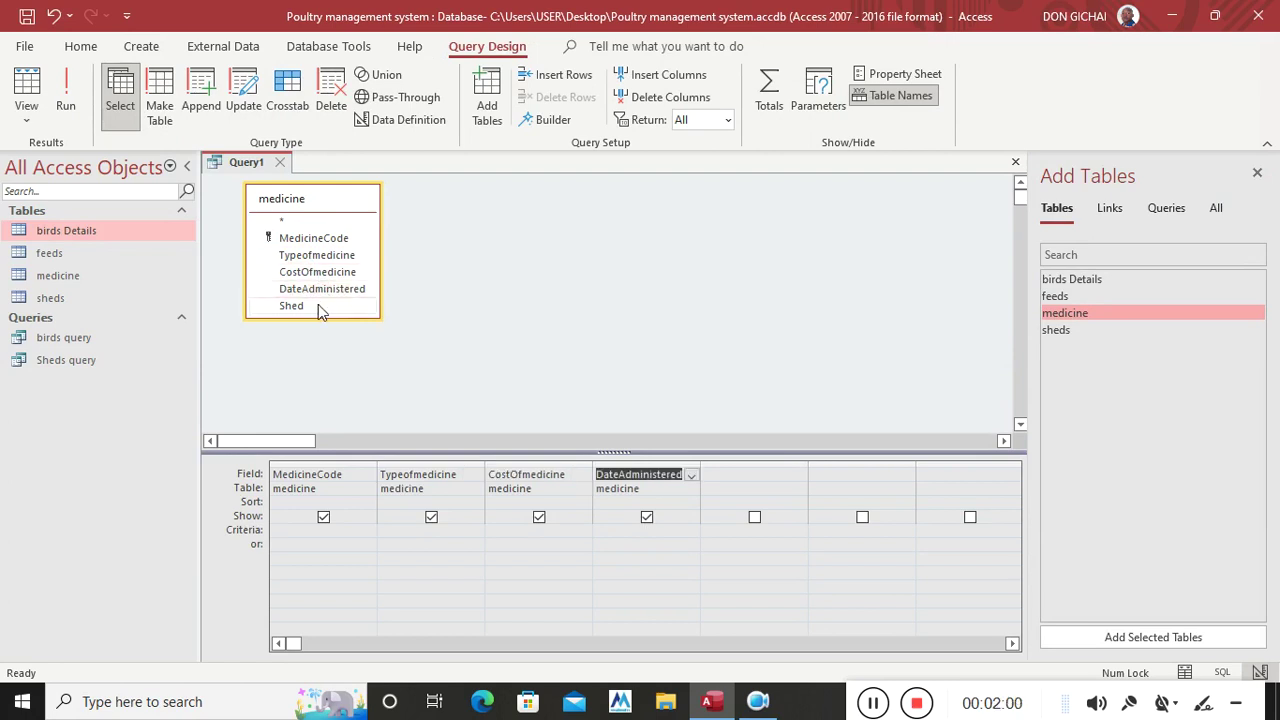
{"action": "double_click", "coordinate": [318, 306]}
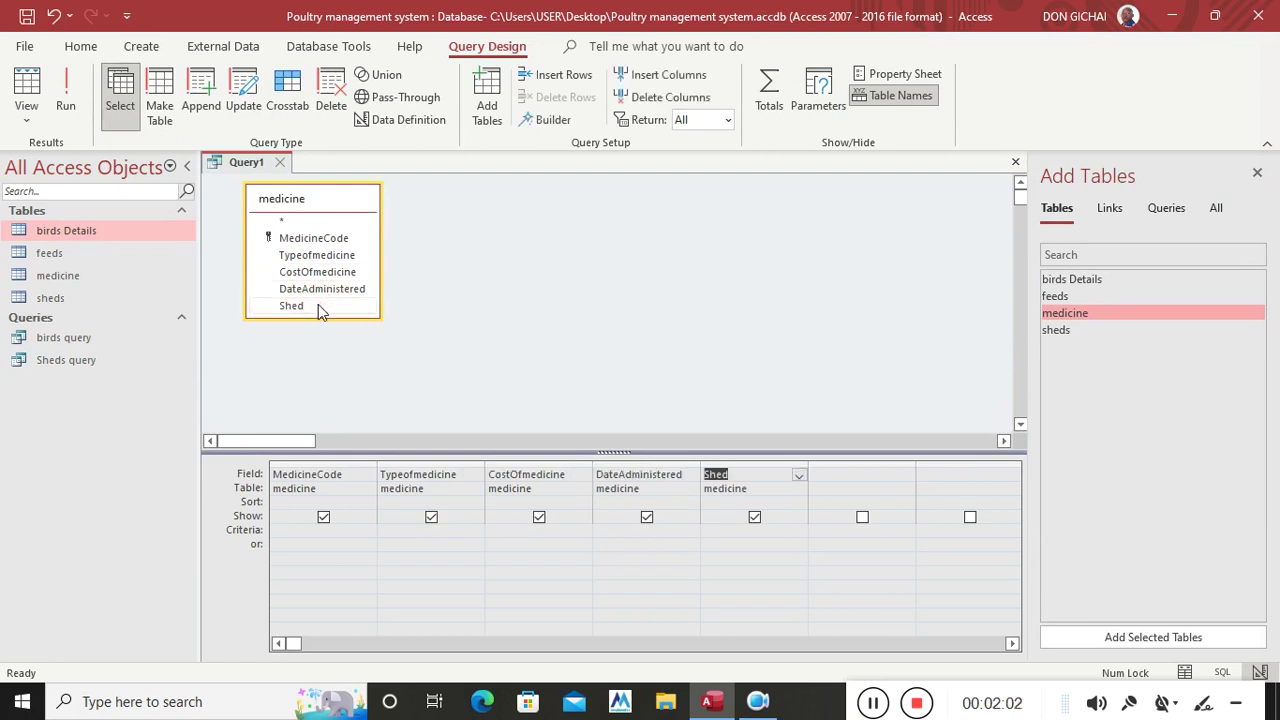
Step: Save the medicine query as "medicideq" and close it
{"action": "left_click", "coordinate": [27, 15]}
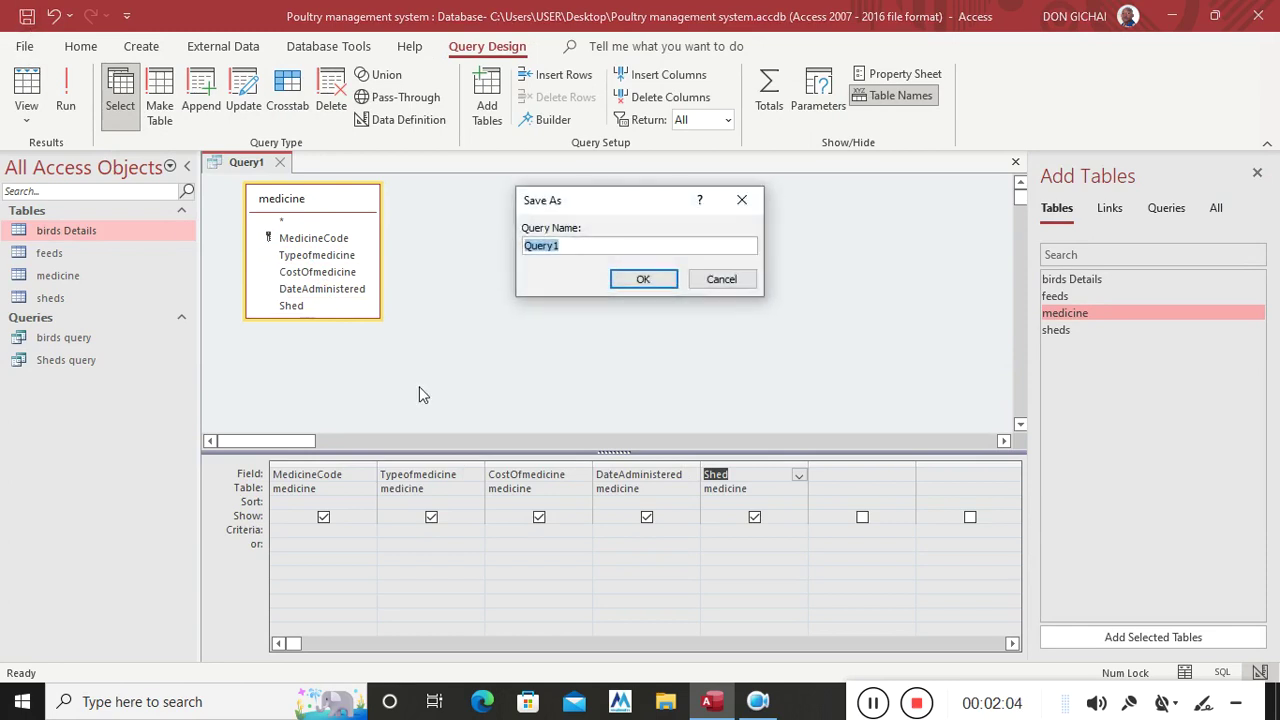
{"action": "type", "text": "medicideq"}
{"action": "key", "text": "Return"}
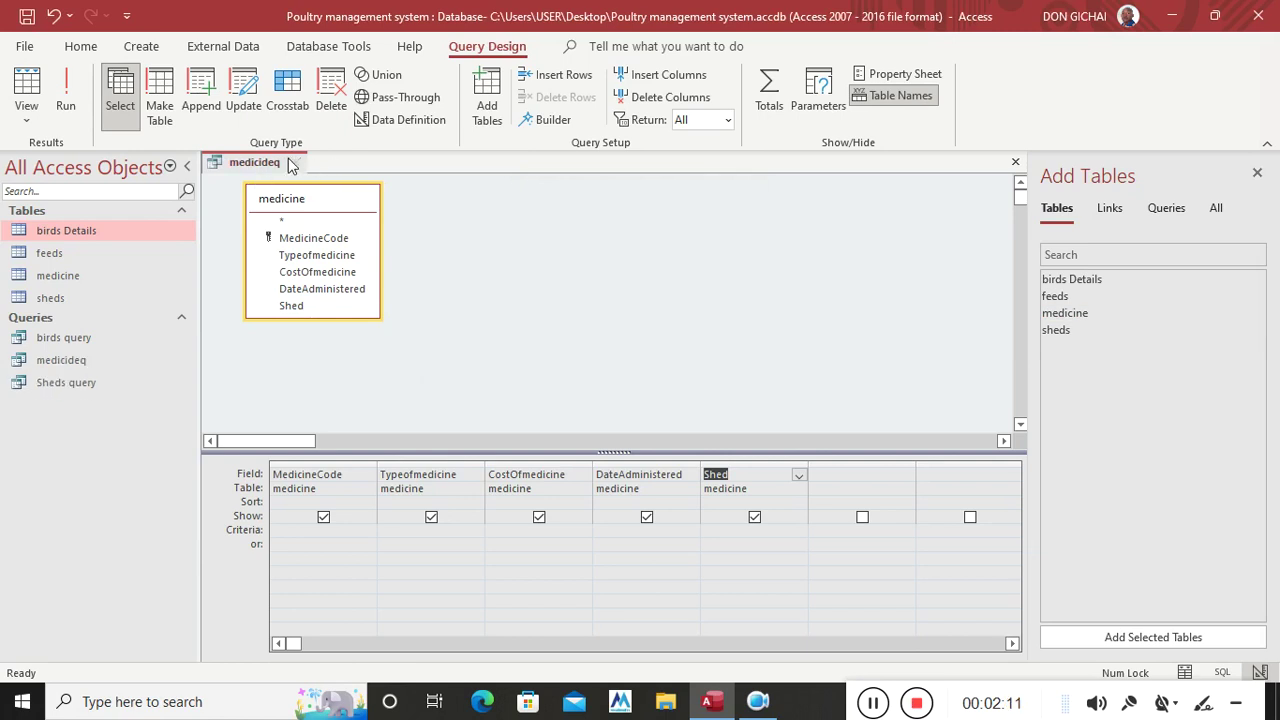
{"action": "left_click", "coordinate": [297, 163]}
Step: Open the birds query, medicideq and Sheds query in turn to check their fields and records, closing each one
{"action": "double_click", "coordinate": [63, 341]}
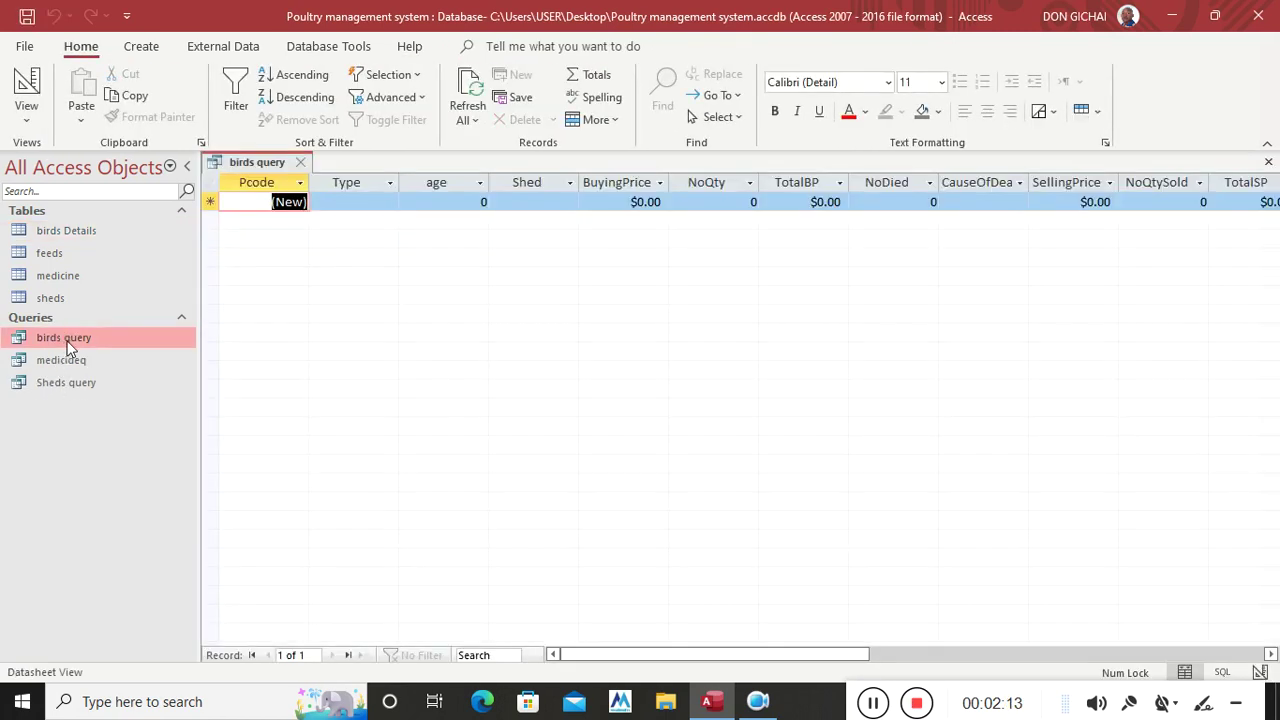
{"action": "left_click", "coordinate": [1268, 162]}
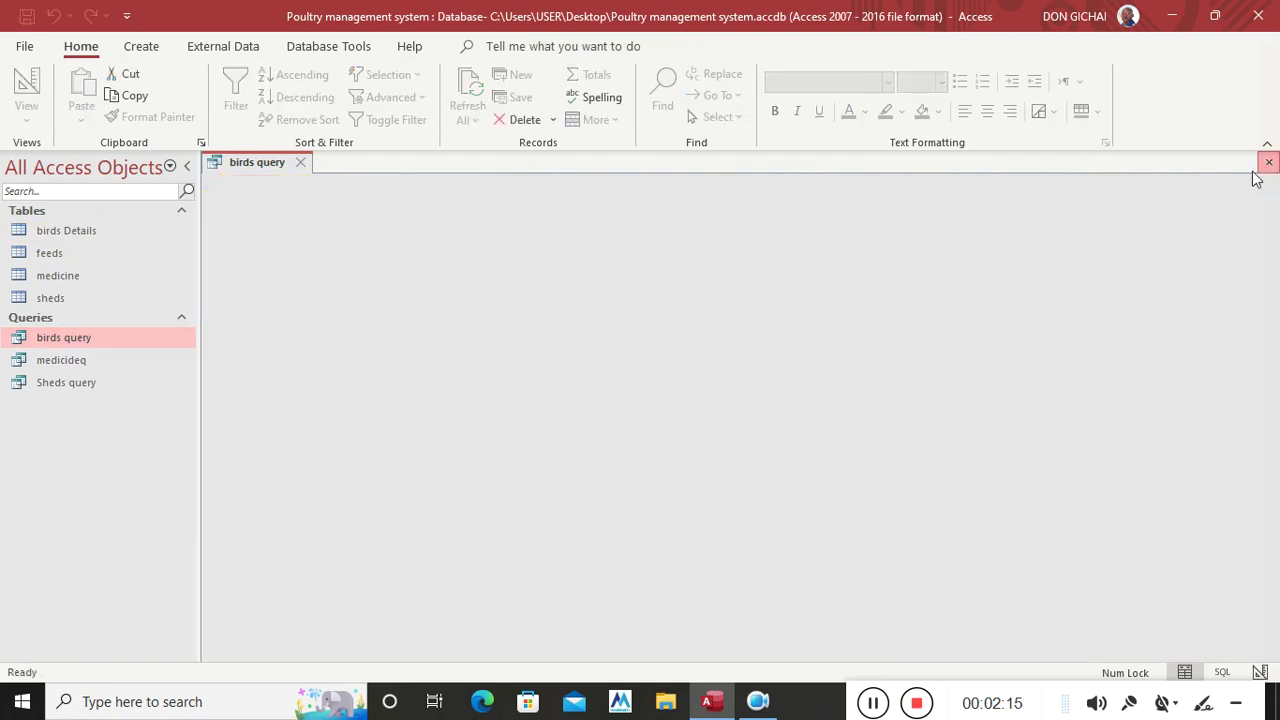
{"action": "double_click", "coordinate": [86, 357]}
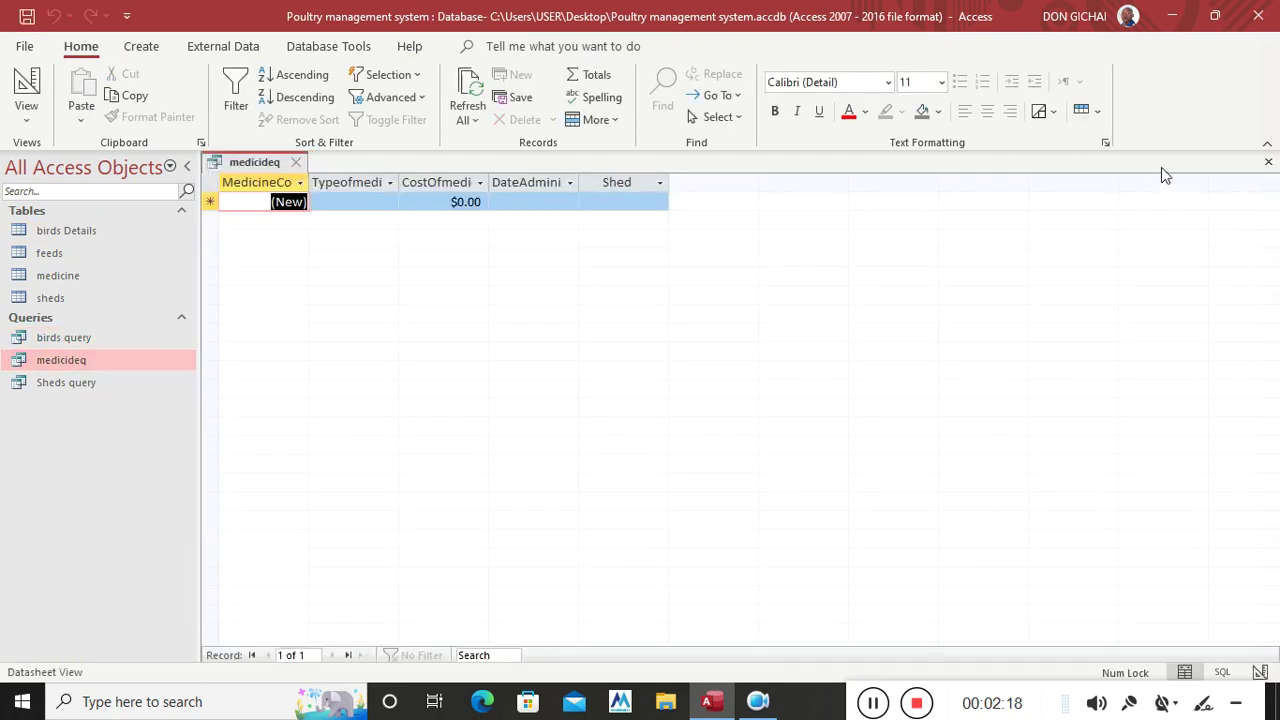
{"action": "left_click", "coordinate": [1268, 162]}
{"action": "left_click", "coordinate": [80, 385]}
{"action": "double_click", "coordinate": [77, 383]}
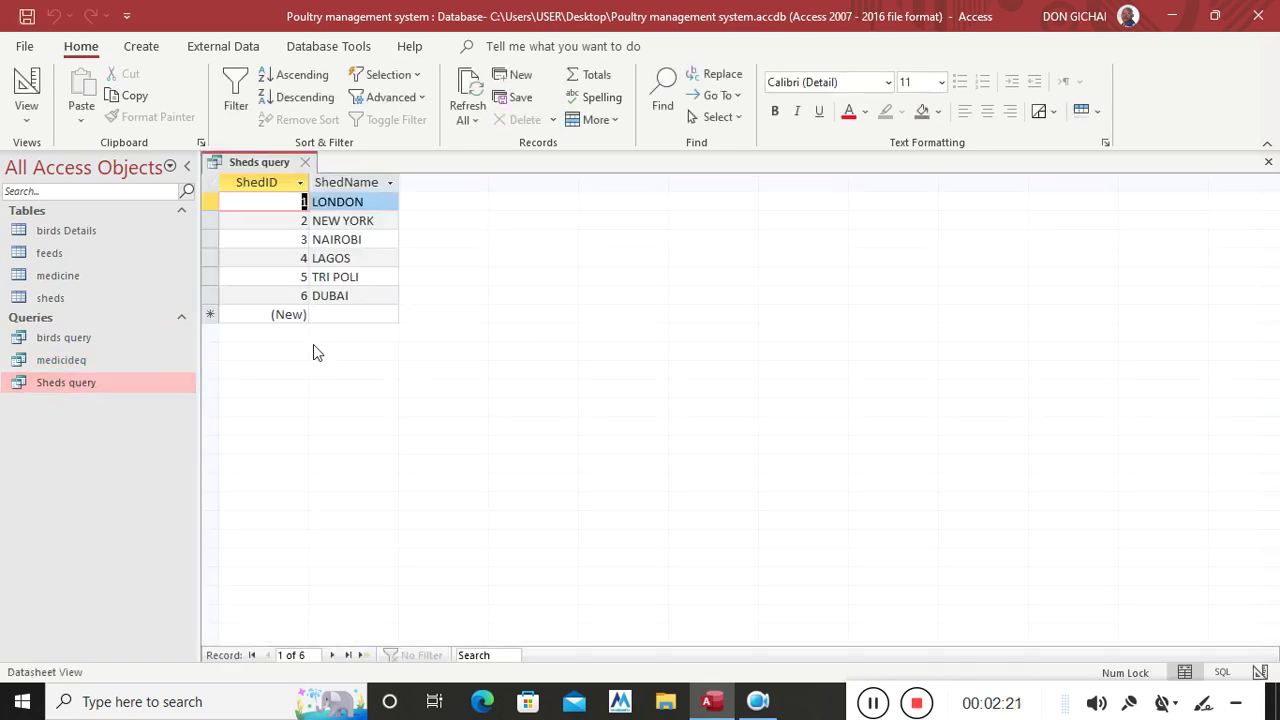
{"action": "left_click", "coordinate": [1270, 162]}
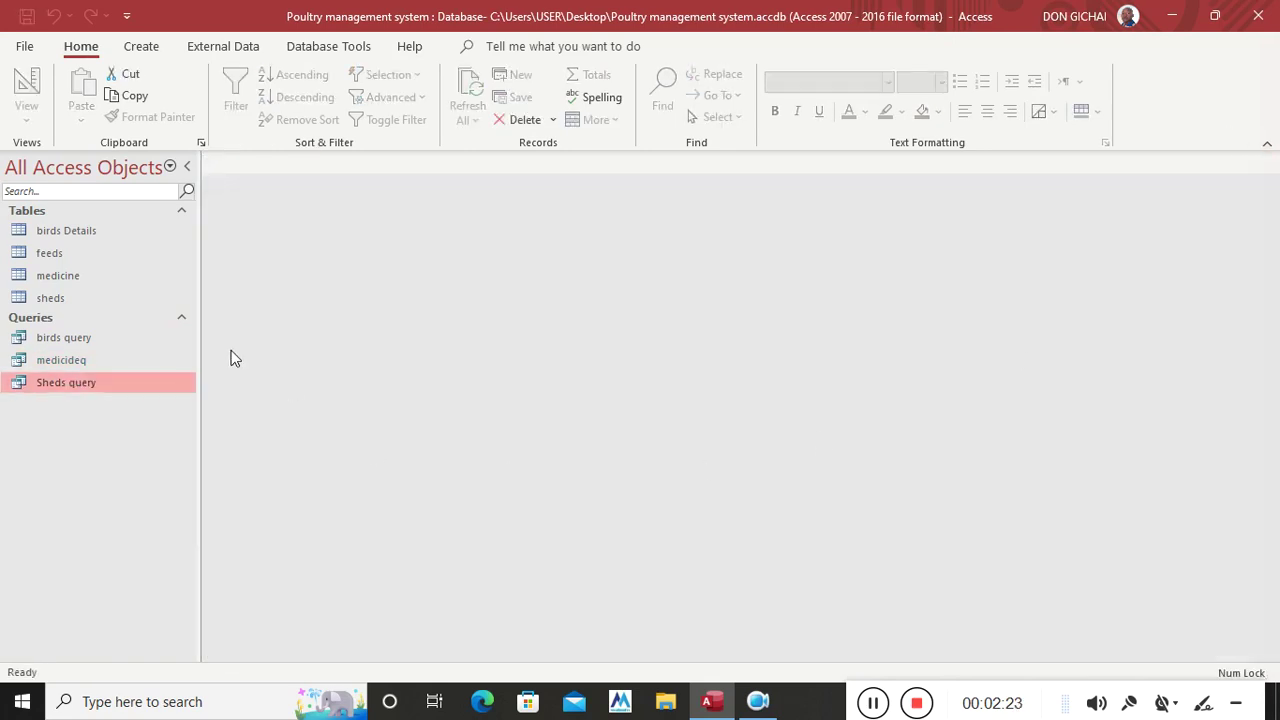
{"action": "left_click", "coordinate": [94, 358]}
{"action": "left_click", "coordinate": [93, 338]}
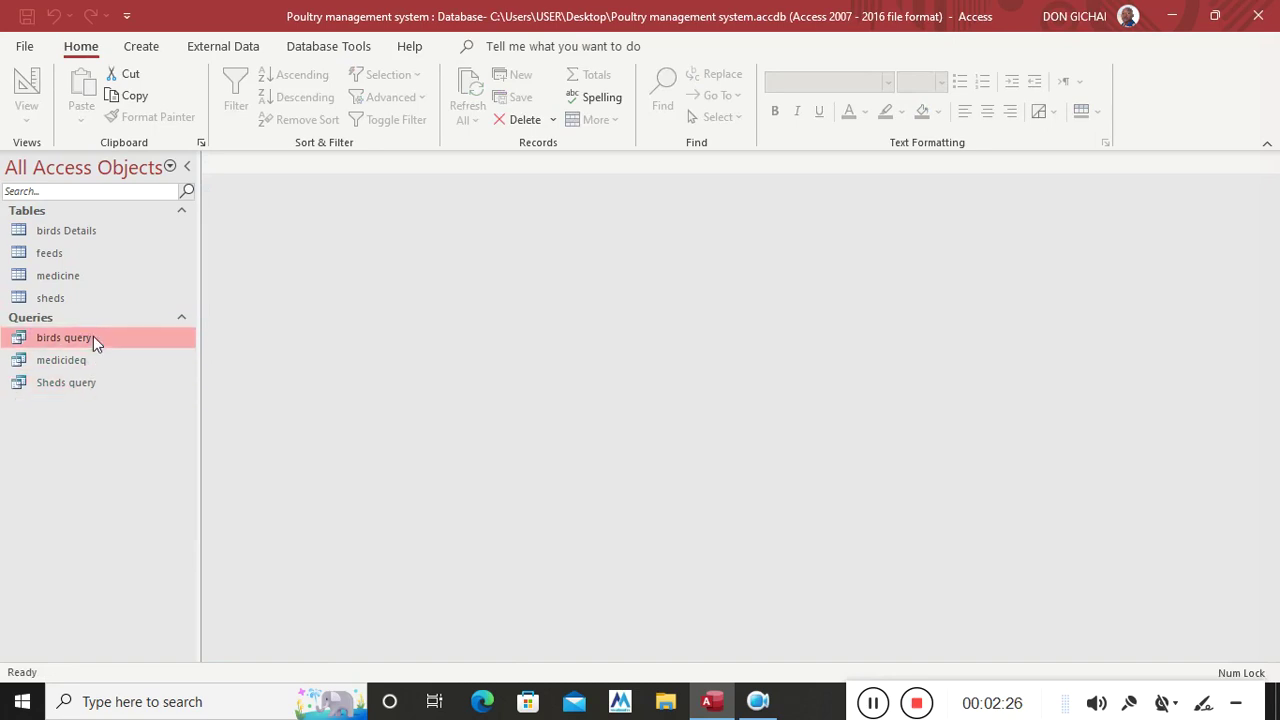
Step: Create a form from the birds Details table and switch it to Design View
{"action": "left_click", "coordinate": [86, 235]}
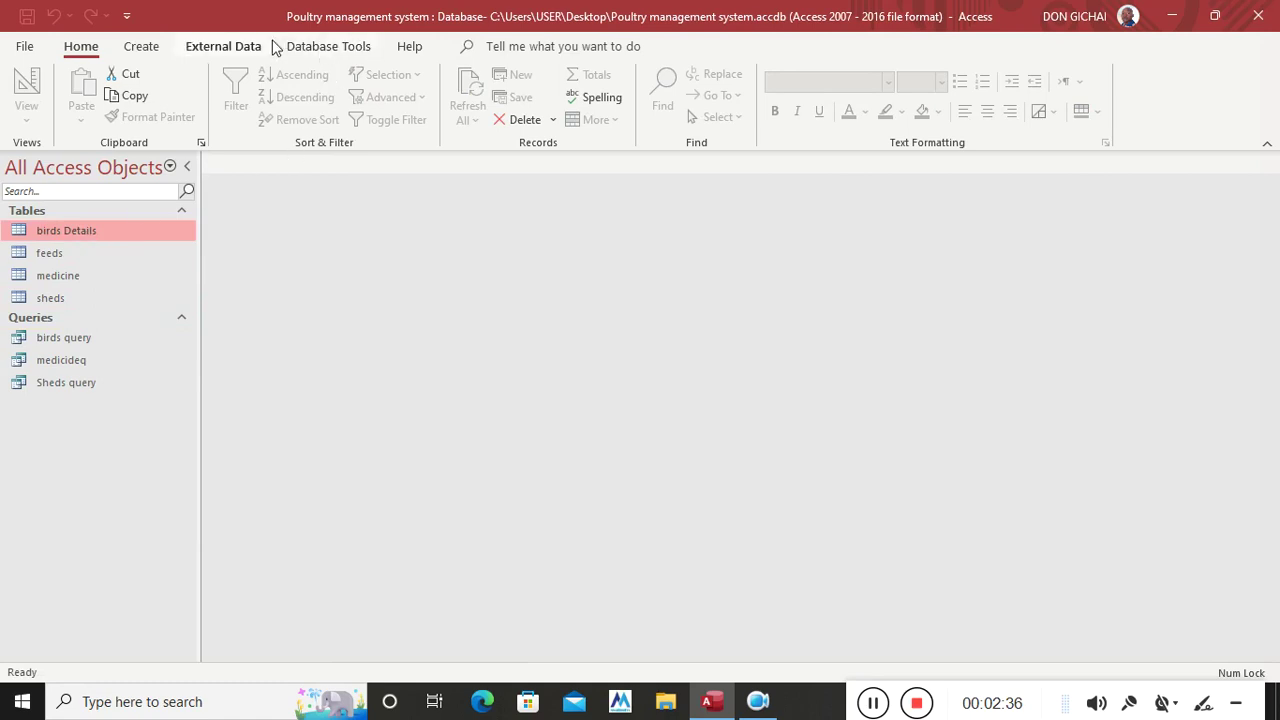
{"action": "left_click", "coordinate": [322, 47]}
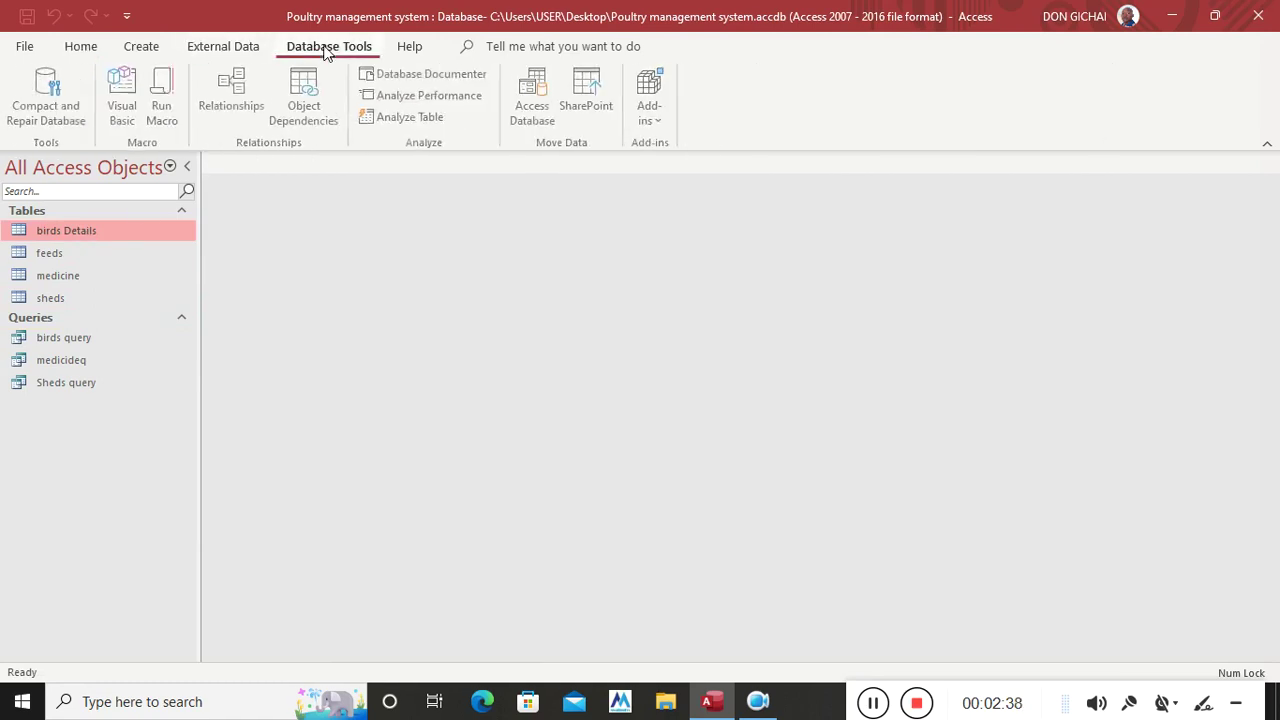
{"action": "left_click", "coordinate": [163, 46]}
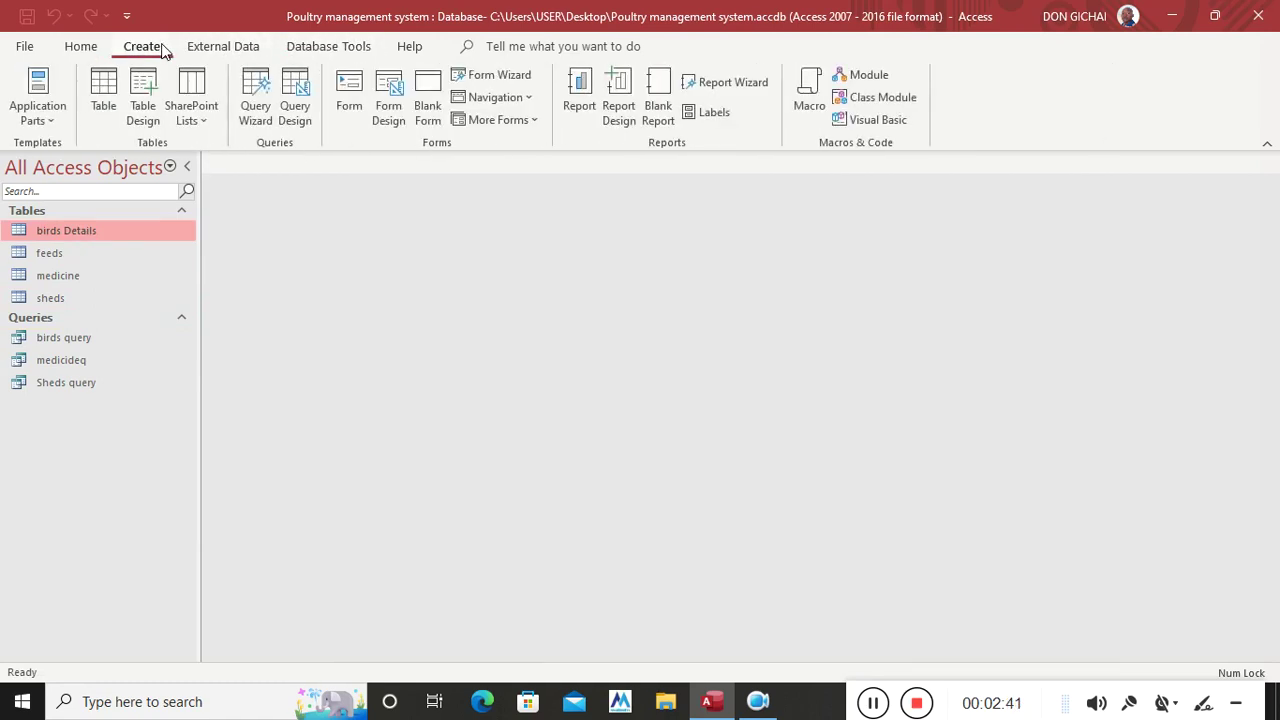
{"action": "left_click", "coordinate": [349, 114]}
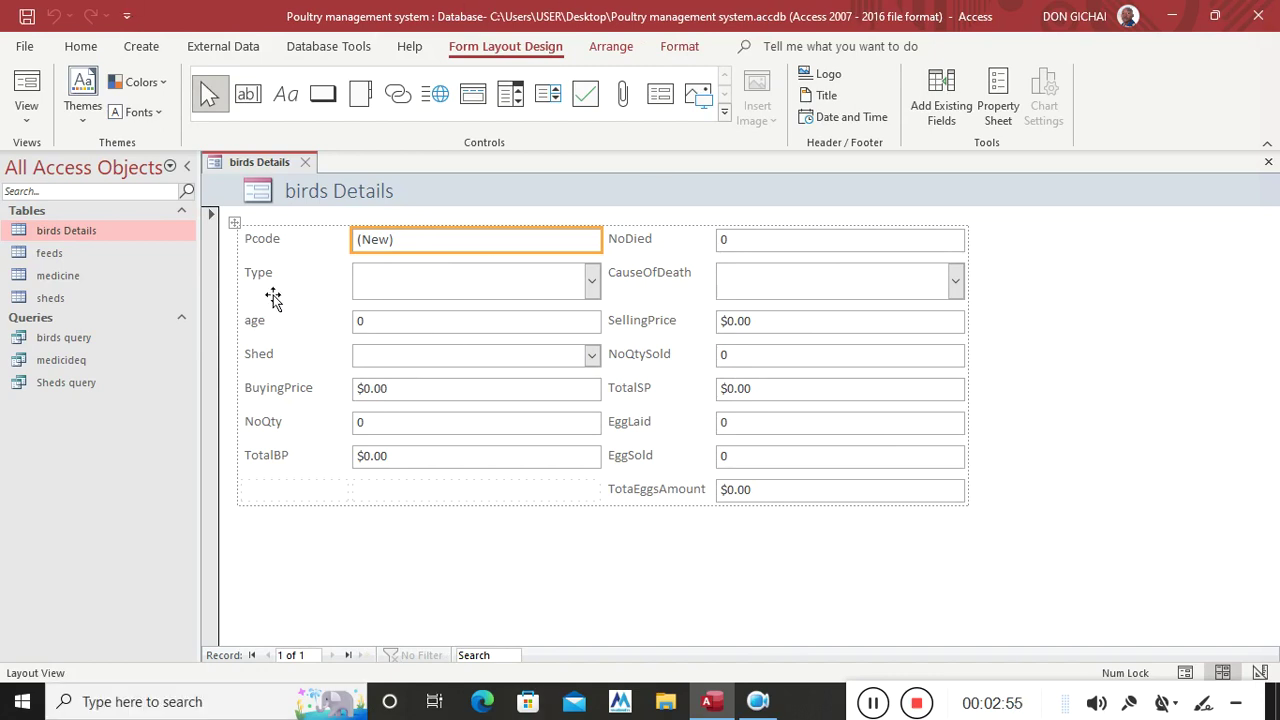
{"action": "right_click", "coordinate": [997, 230]}
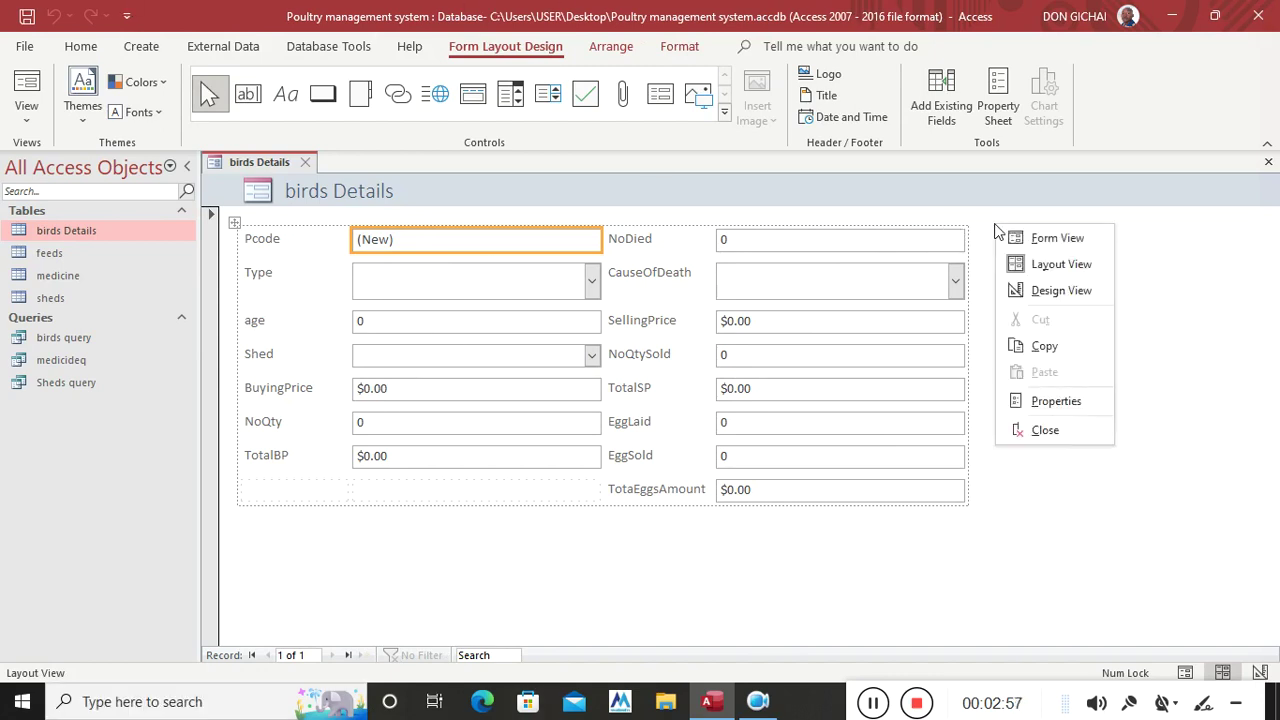
{"action": "left_click", "coordinate": [1056, 290]}
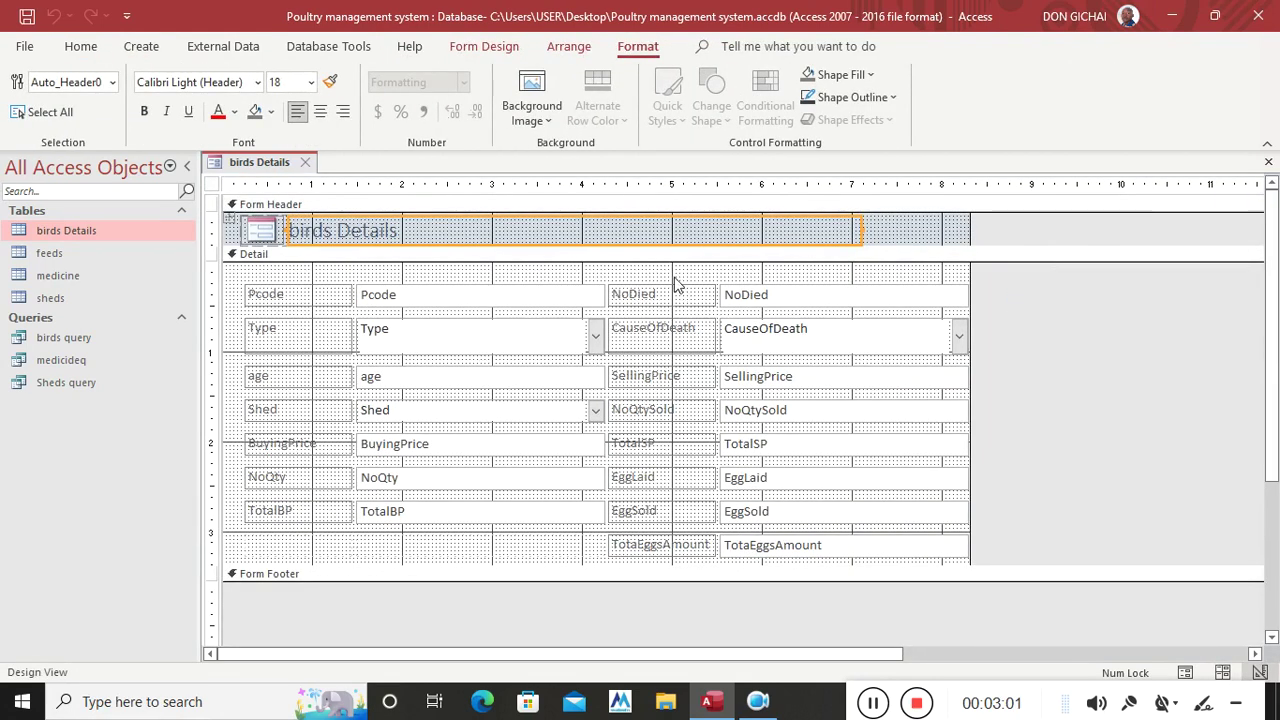
Step: Make the labels from NoDied to TotaEggsAmount bold and black
{"action": "left_click_drag", "start_coordinate": [672, 272], "coordinate": [633, 549]}
{"action": "left_click_drag", "start_coordinate": [635, 557], "coordinate": [634, 551]}
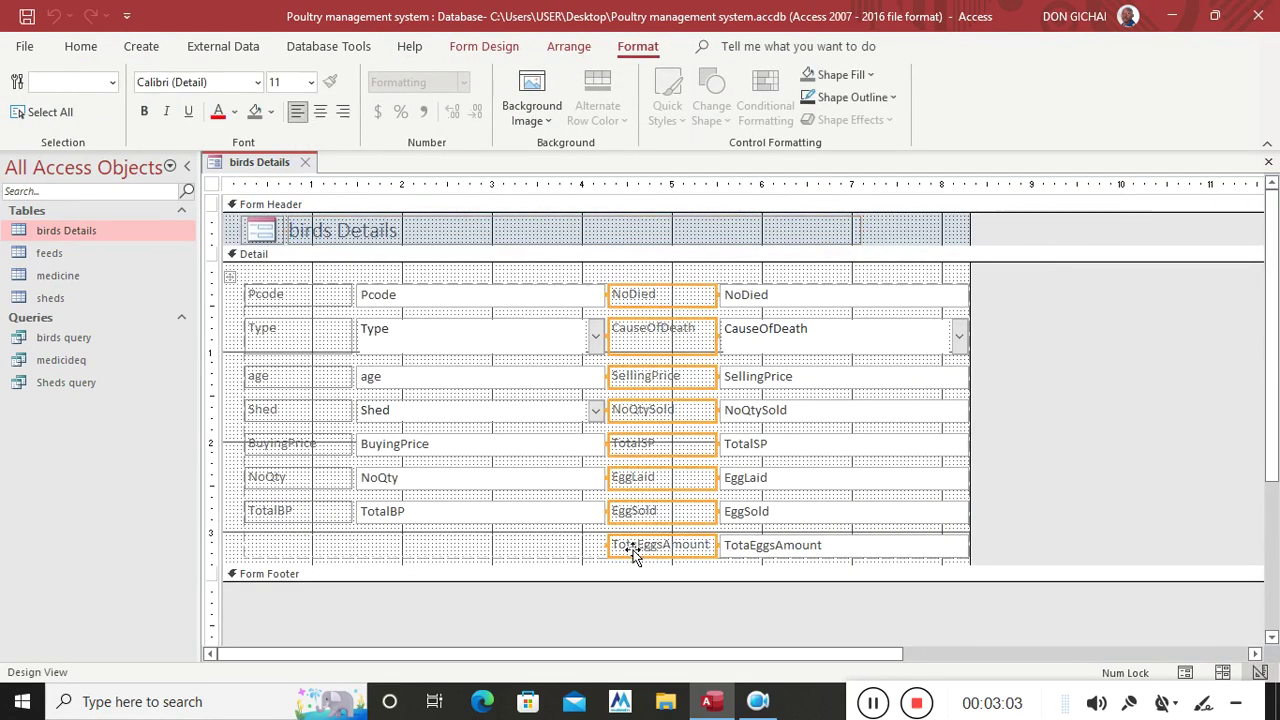
{"action": "left_click", "coordinate": [145, 112]}
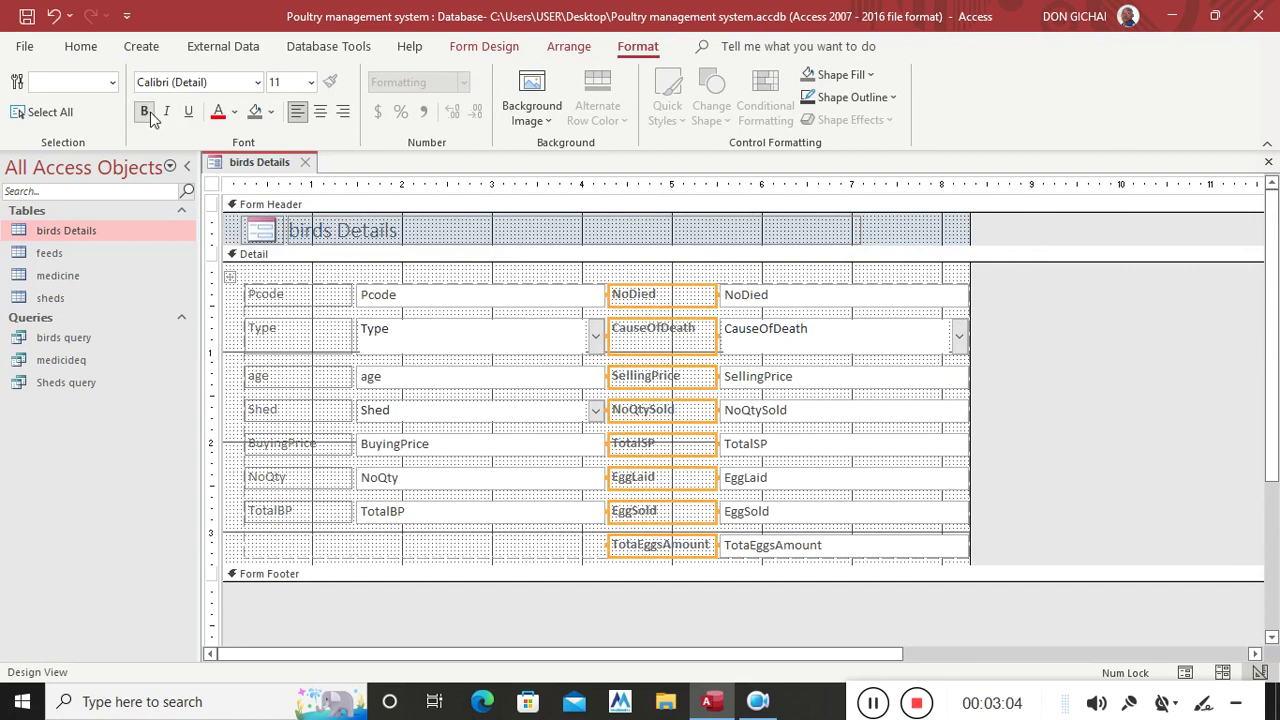
{"action": "left_click", "coordinate": [234, 112]}
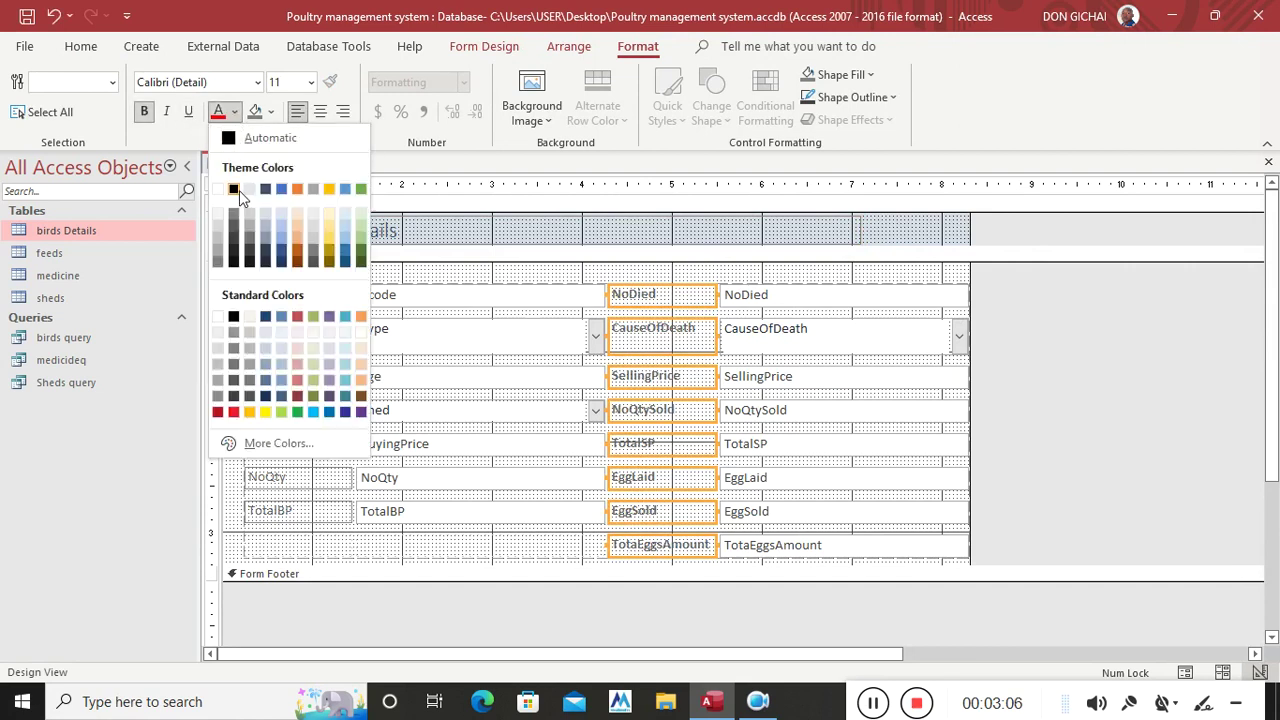
{"action": "left_click", "coordinate": [239, 190]}
Step: Apply the same bold, black font formatting to the labels from Pcode to TotalBP
{"action": "left_click_drag", "start_coordinate": [301, 277], "coordinate": [271, 543]}
{"action": "left_click", "coordinate": [218, 117]}
{"action": "left_click", "coordinate": [145, 114]}
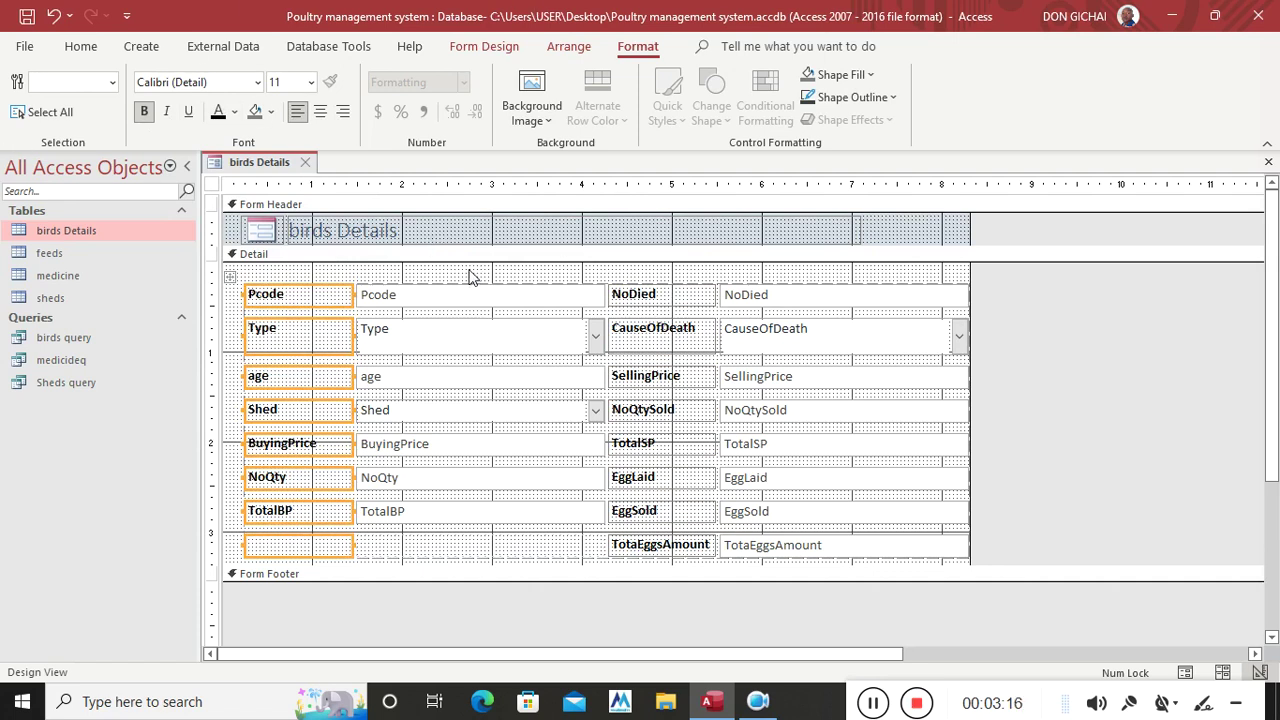
Step: Set the font size of the field boxes in both columns of the Detail section to 14
{"action": "left_click_drag", "start_coordinate": [472, 276], "coordinate": [442, 548]}
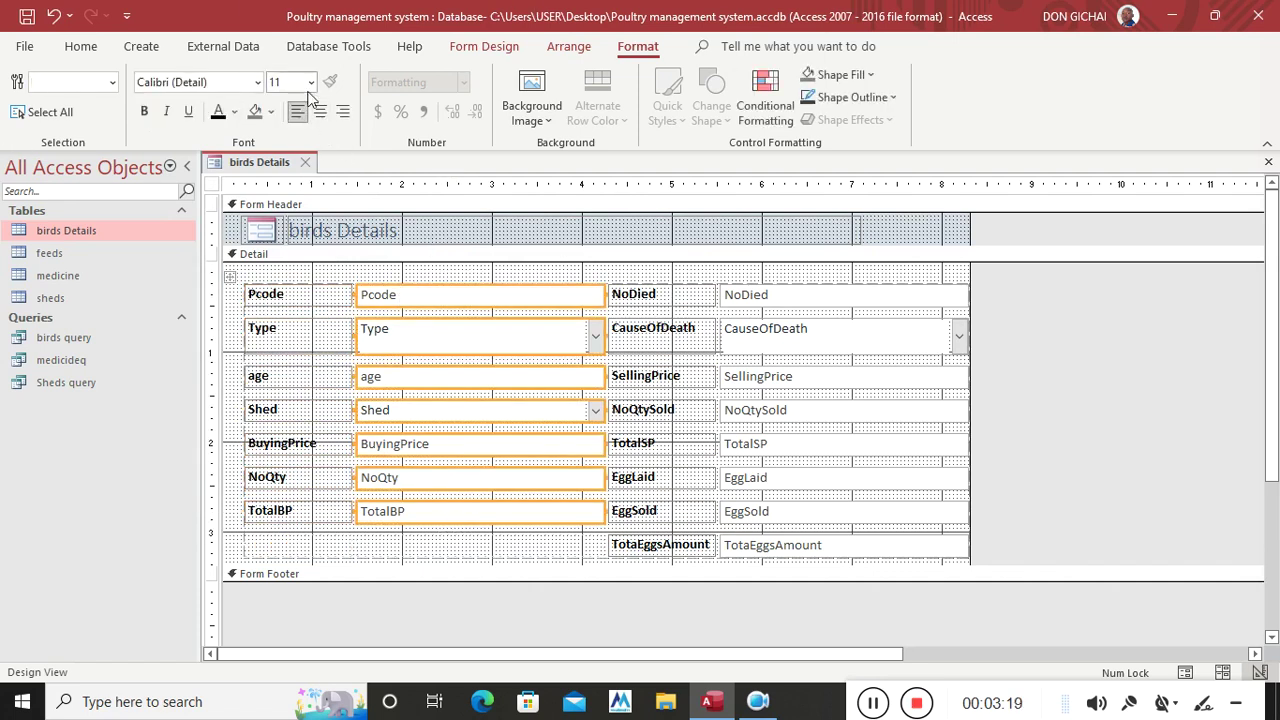
{"action": "left_click", "coordinate": [311, 82]}
{"action": "left_click", "coordinate": [290, 213]}
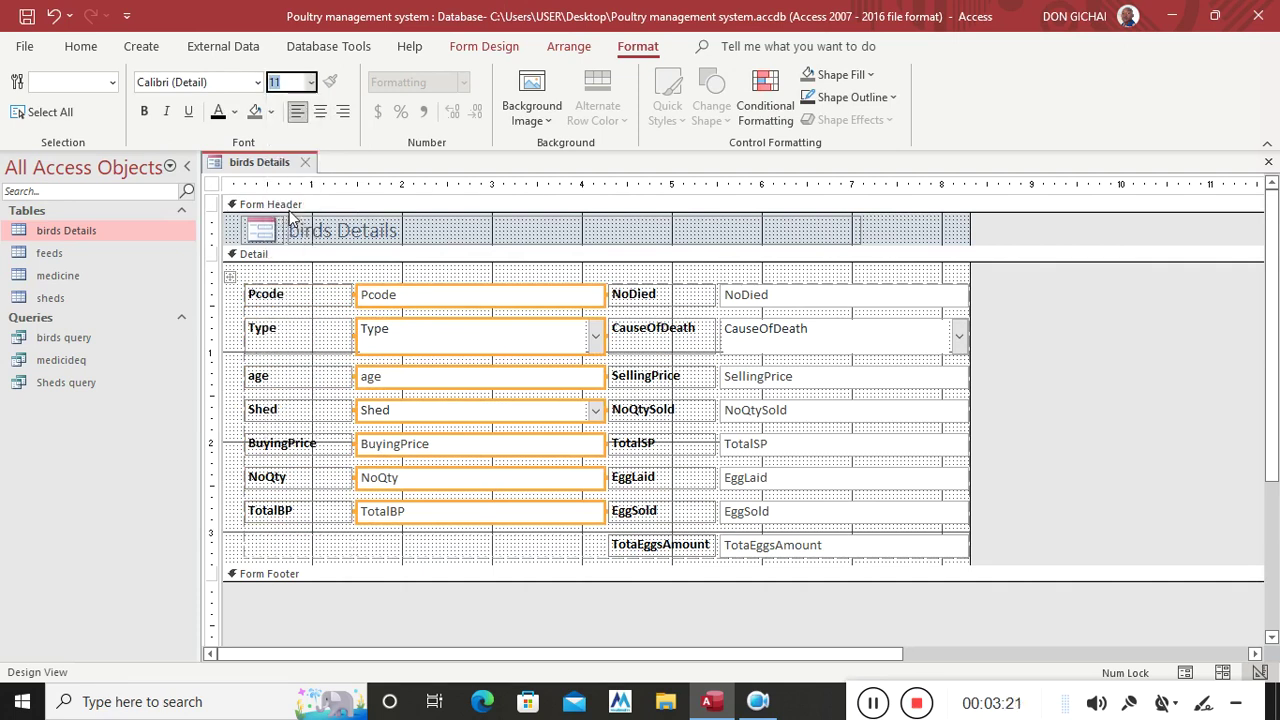
{"action": "left_click_drag", "start_coordinate": [797, 285], "coordinate": [803, 547]}
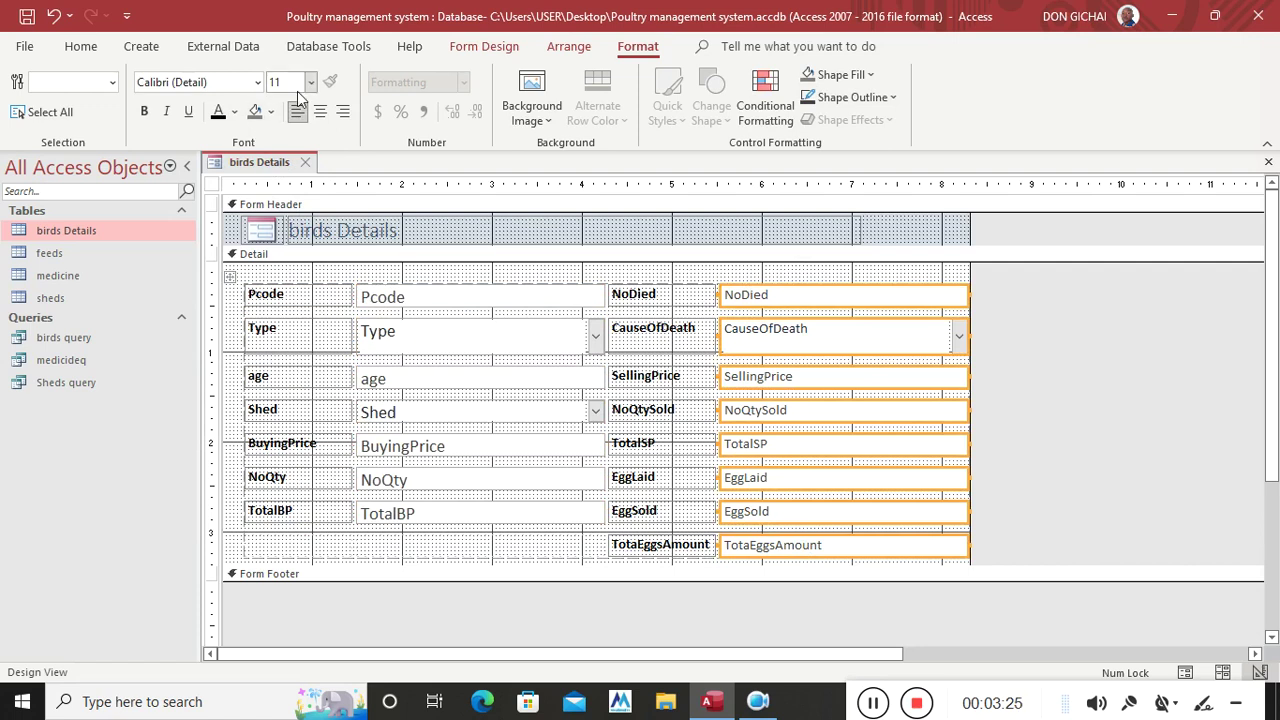
{"action": "left_click", "coordinate": [311, 82]}
{"action": "left_click", "coordinate": [288, 213]}
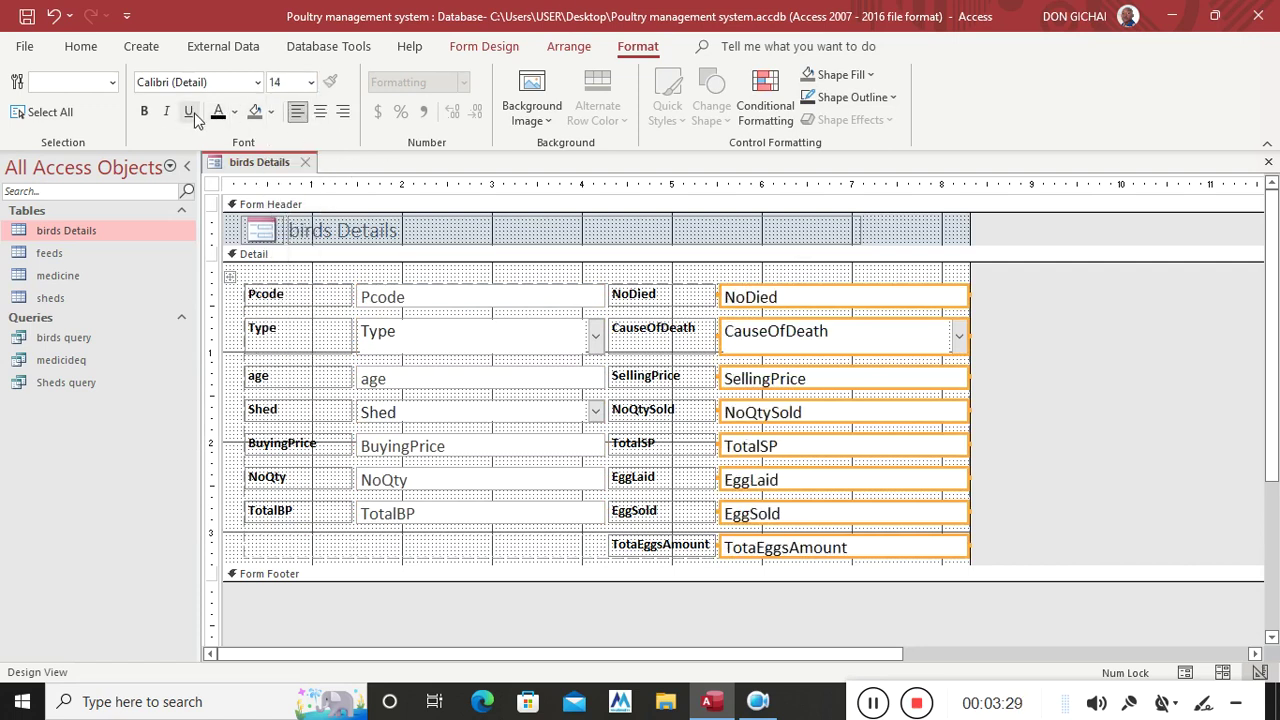
Step: Make the text of the field boxes in both columns bold
{"action": "left_click", "coordinate": [146, 111]}
{"action": "left_click_drag", "start_coordinate": [432, 276], "coordinate": [440, 535]}
{"action": "left_click", "coordinate": [144, 111]}
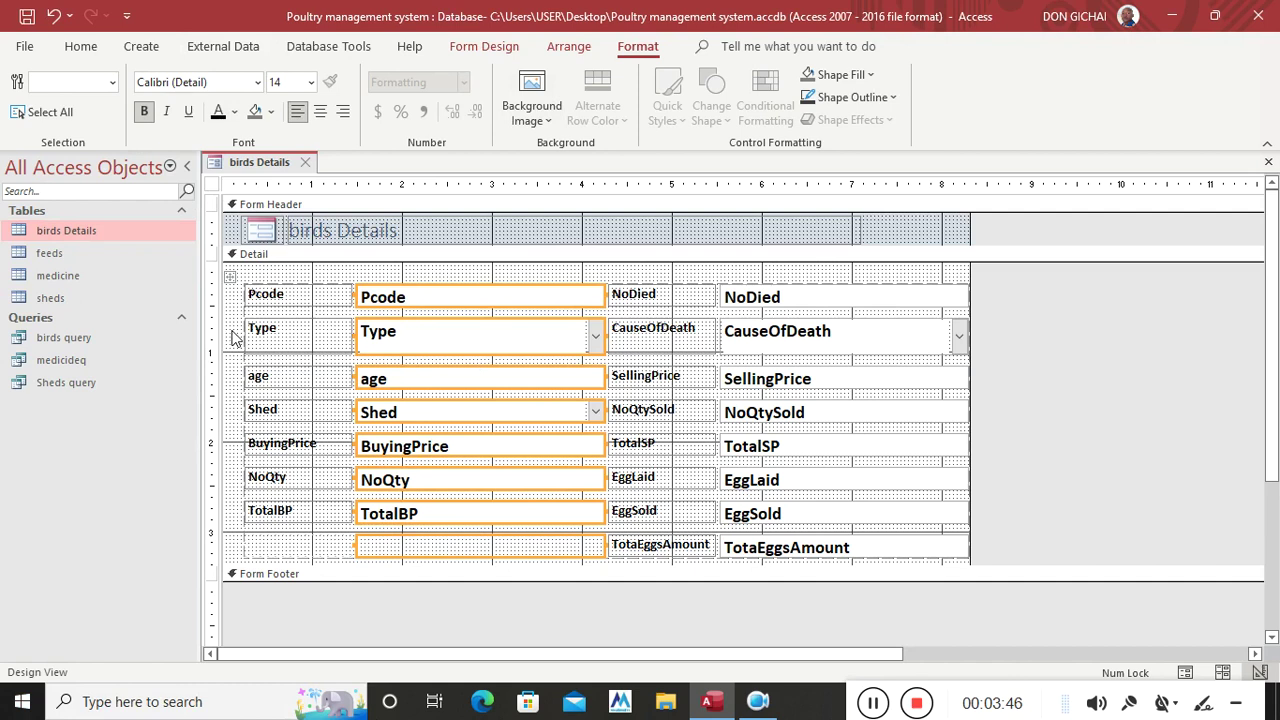
{"action": "left_click", "coordinate": [223, 46]}
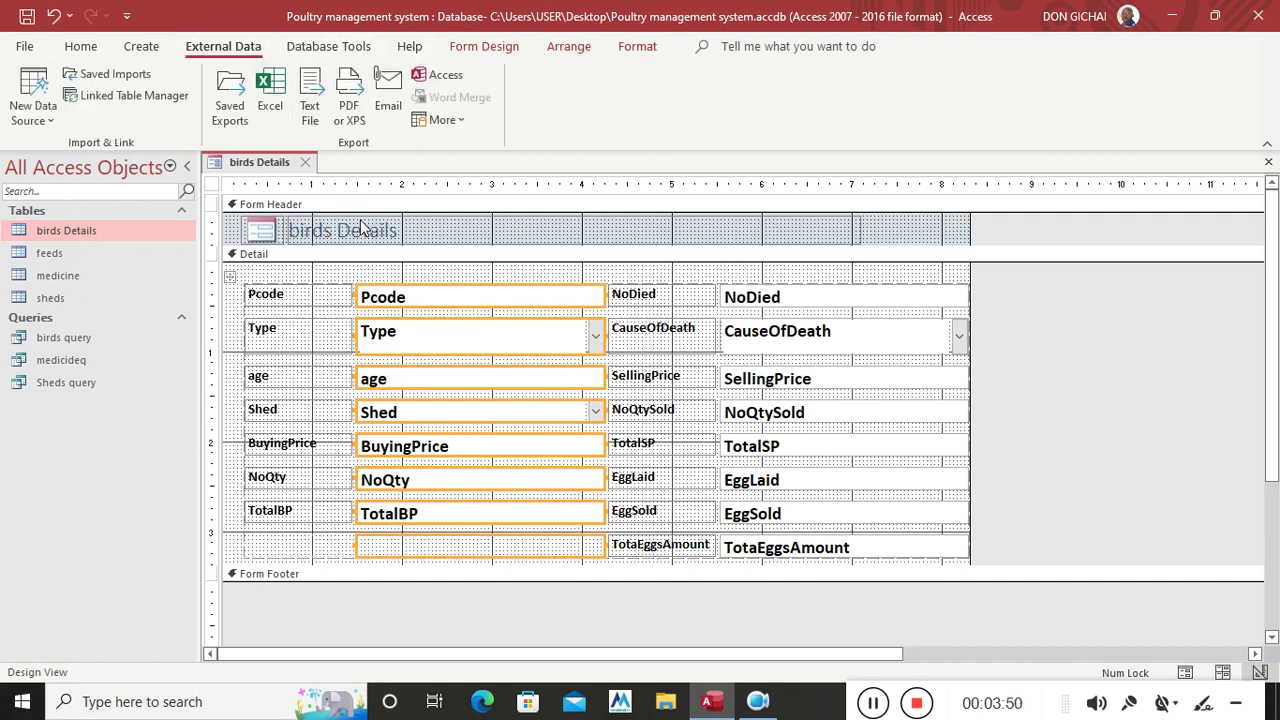
{"action": "left_click", "coordinate": [463, 245]}
{"action": "left_click", "coordinate": [211, 184]}
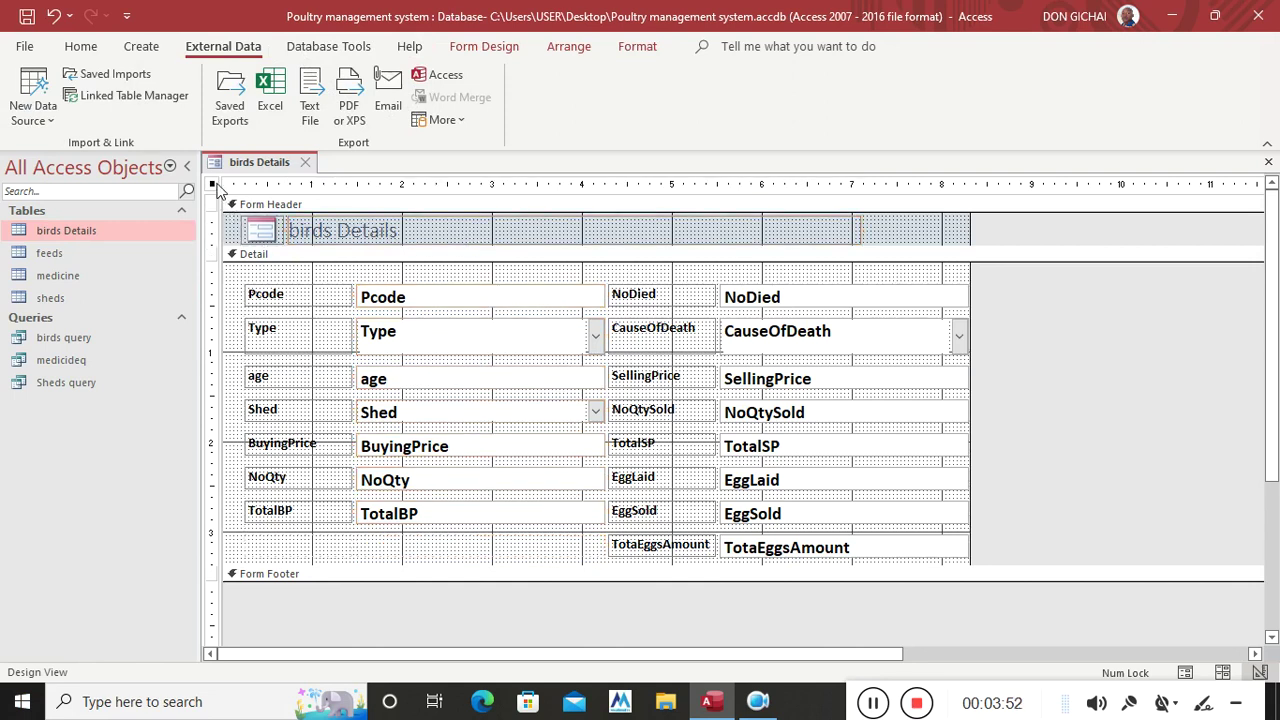
{"action": "left_click", "coordinate": [330, 48]}
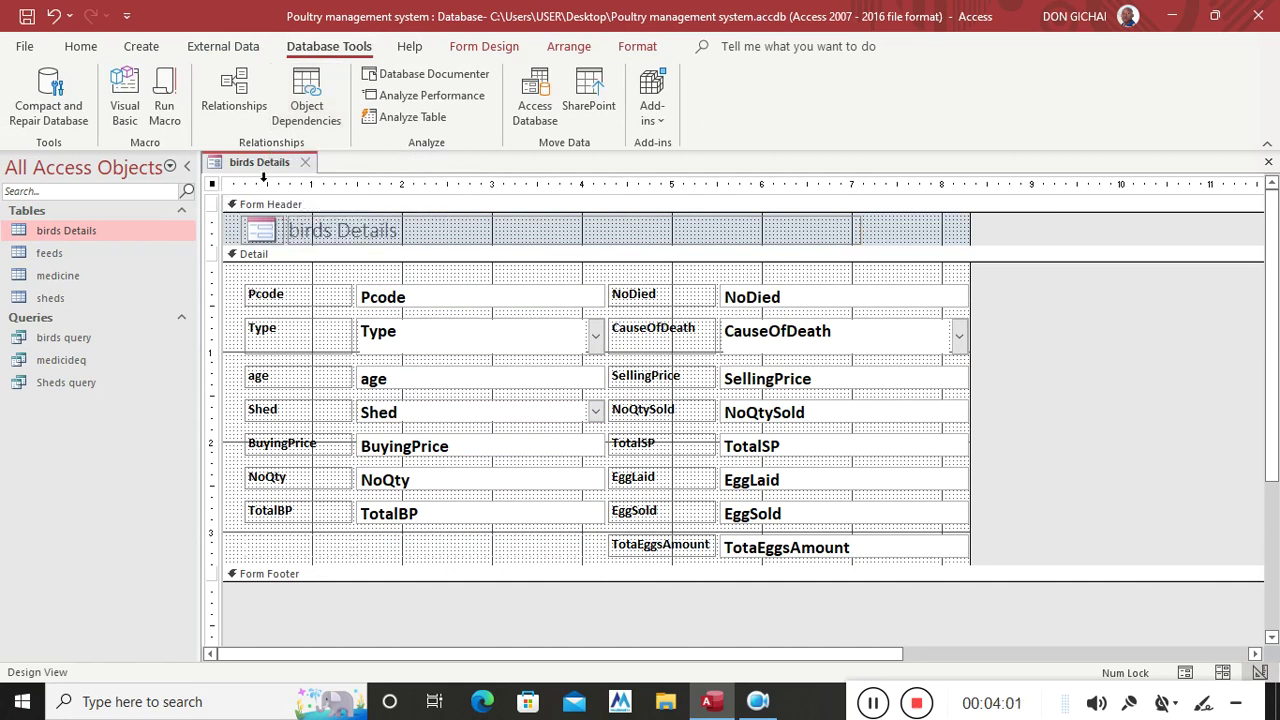
{"action": "left_click", "coordinate": [480, 47]}
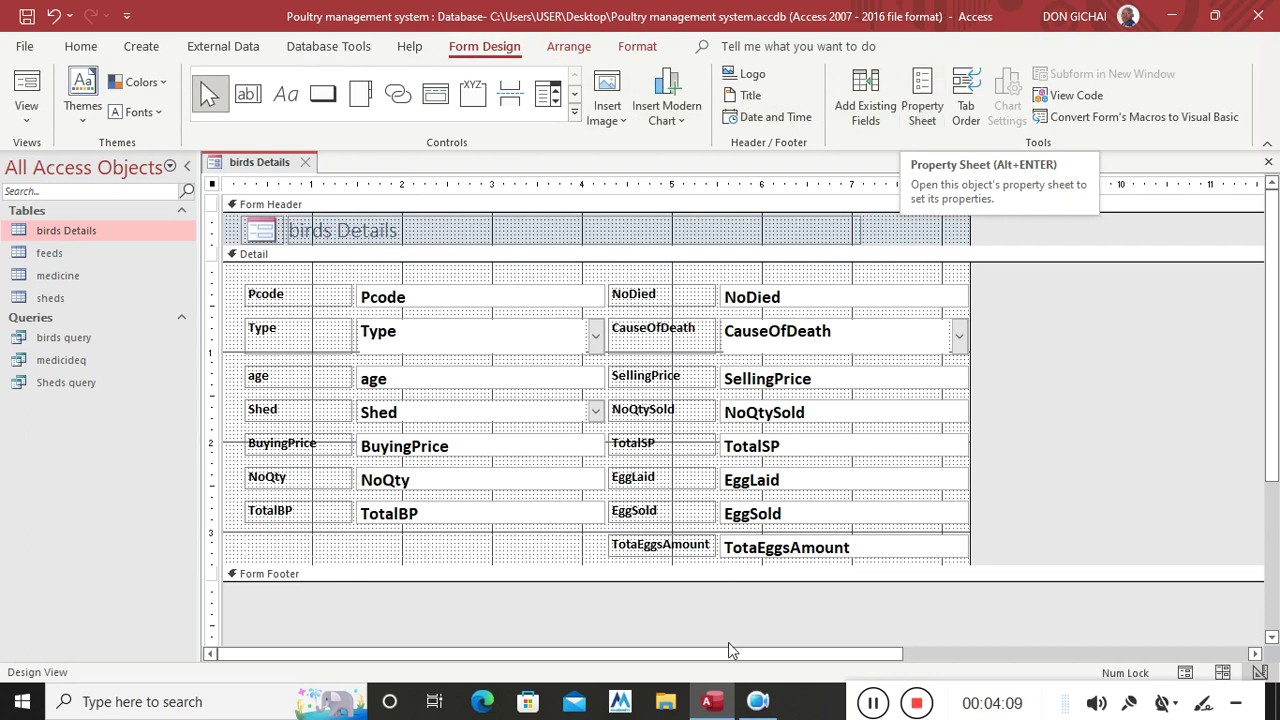
Step: Widen the form to about 10.3 on the ruler, fill the Detail section with light green and show it in Form View
{"action": "left_click_drag", "start_coordinate": [970, 465], "coordinate": [1152, 478]}
{"action": "right_click", "coordinate": [1026, 298]}
{"action": "mouse_move", "coordinate": [1063, 386]}
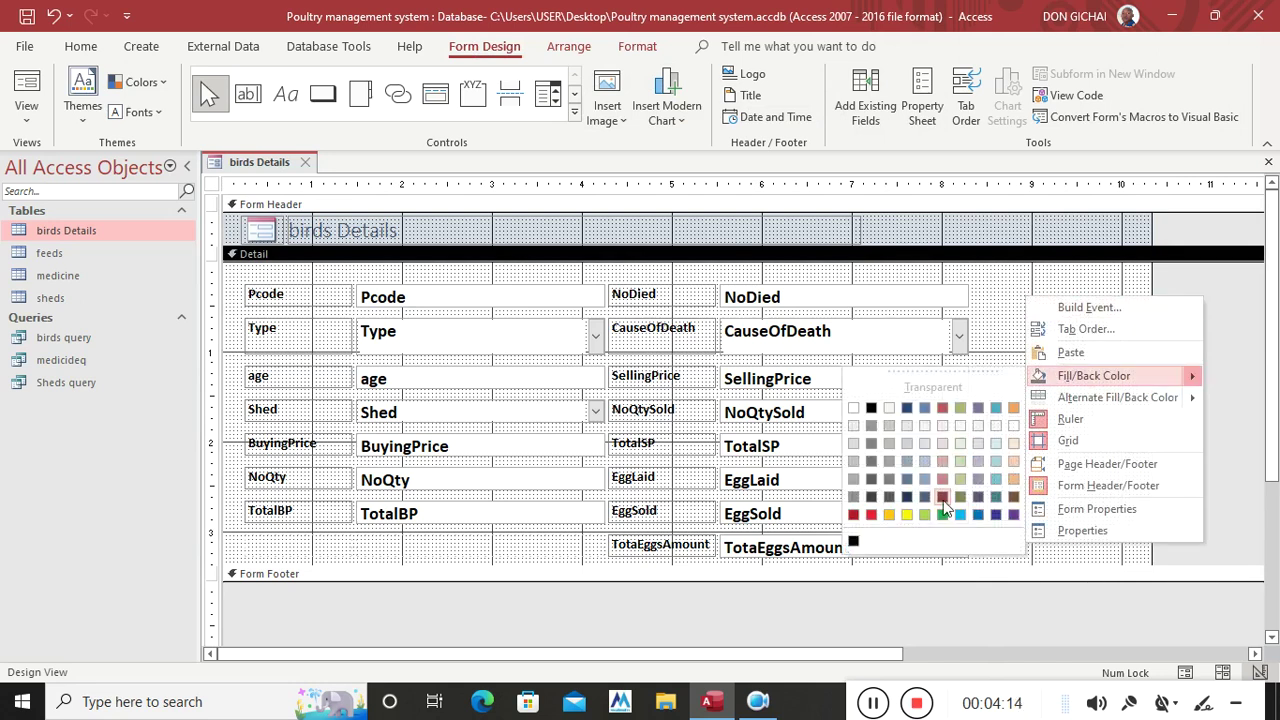
{"action": "left_click", "coordinate": [960, 461]}
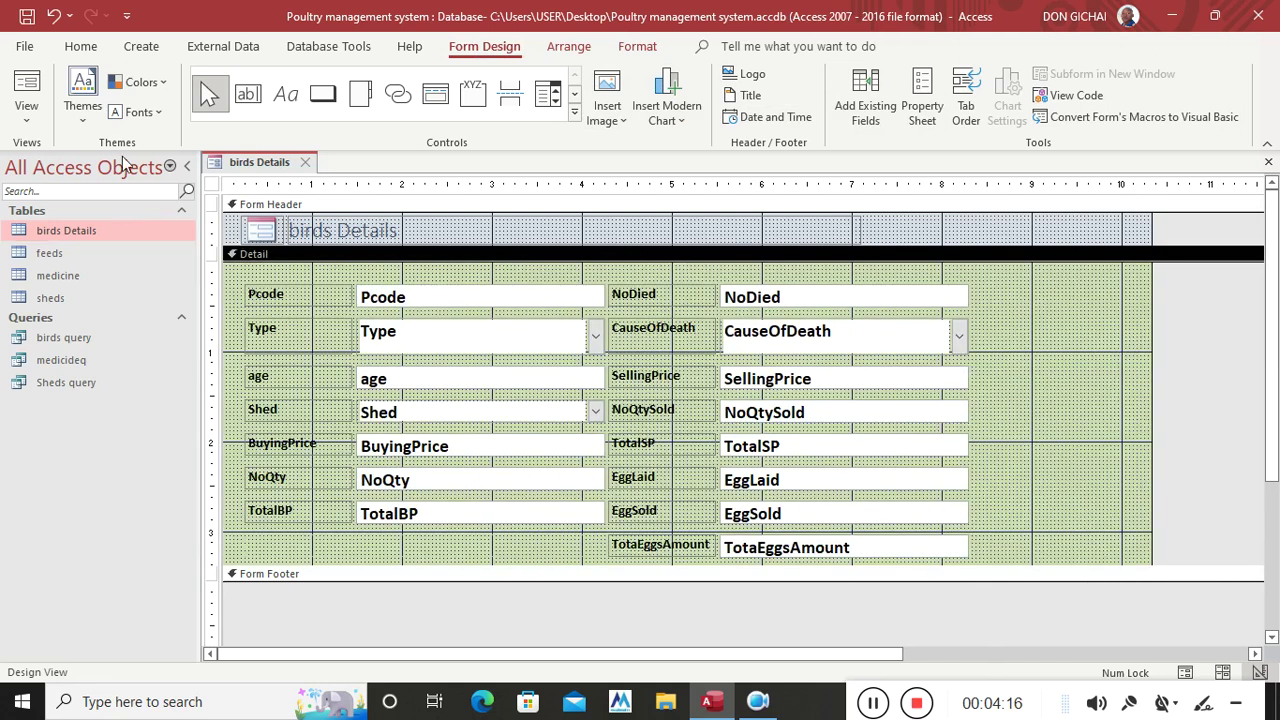
{"action": "left_click", "coordinate": [26, 90]}
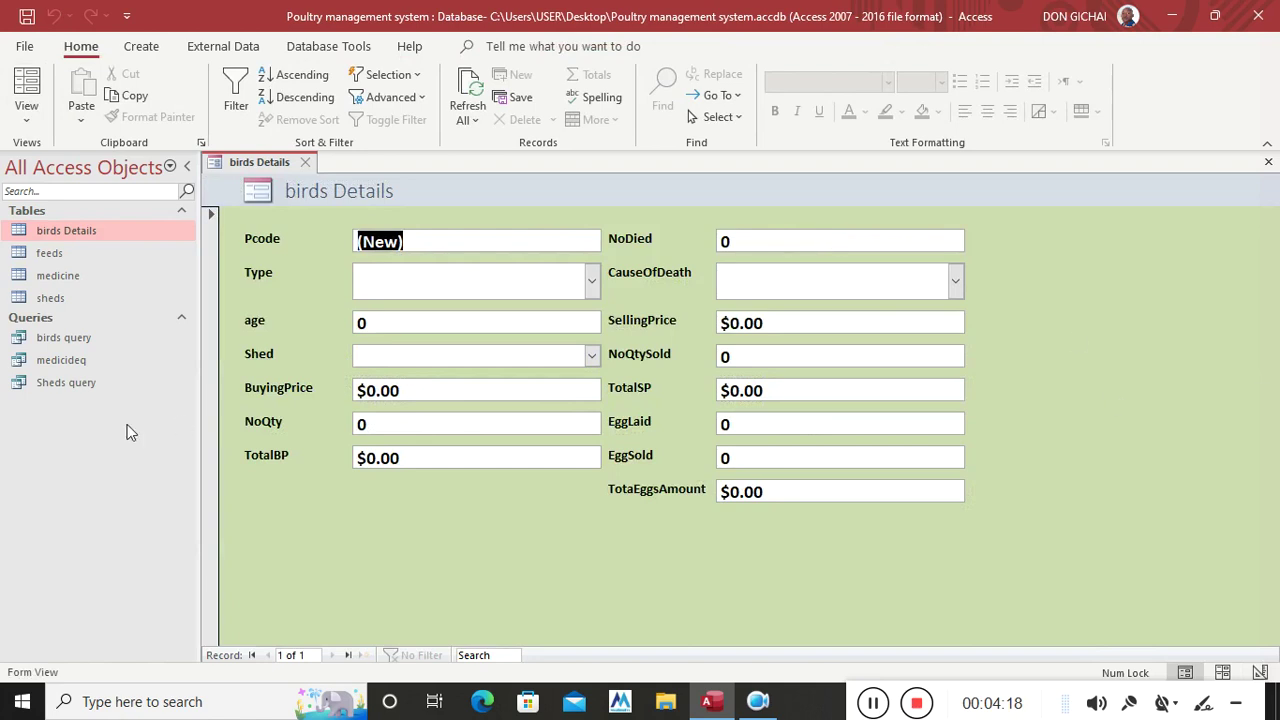
Step: Return the form to Design View and set the "birds Details" header title's font size to 24
{"action": "right_click", "coordinate": [372, 537]}
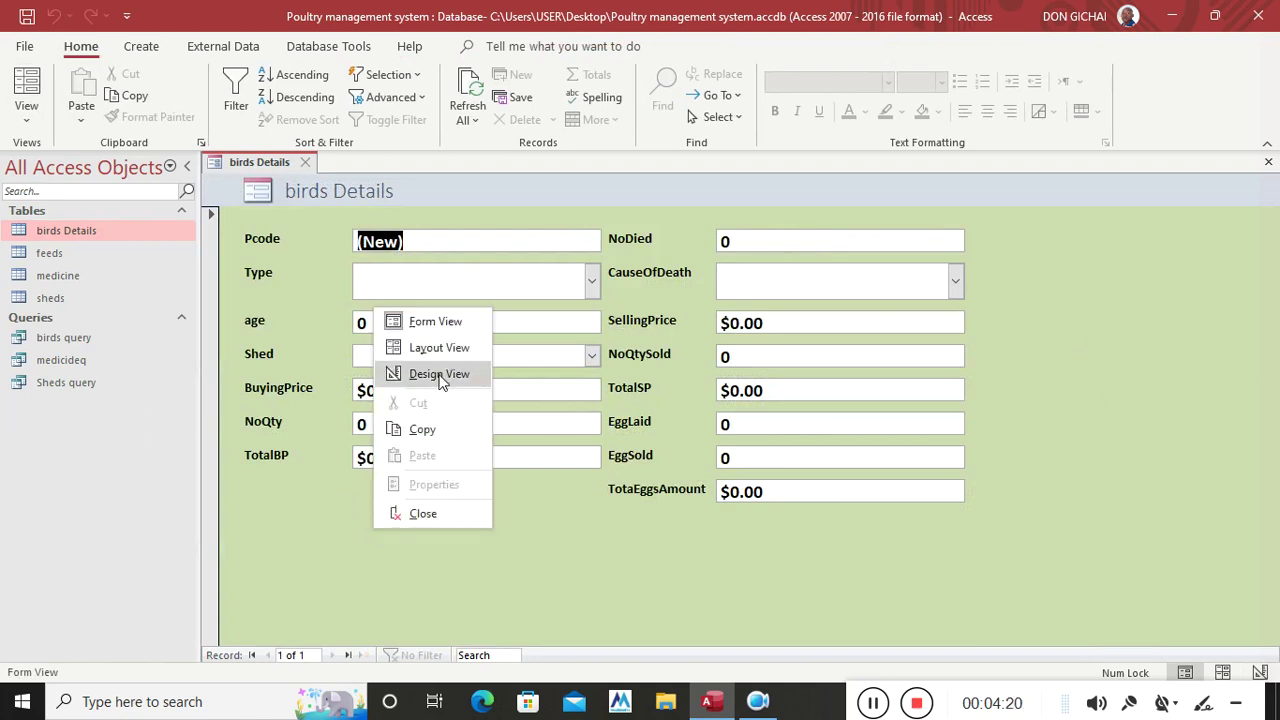
{"action": "left_click", "coordinate": [437, 372]}
{"action": "left_click", "coordinate": [373, 235]}
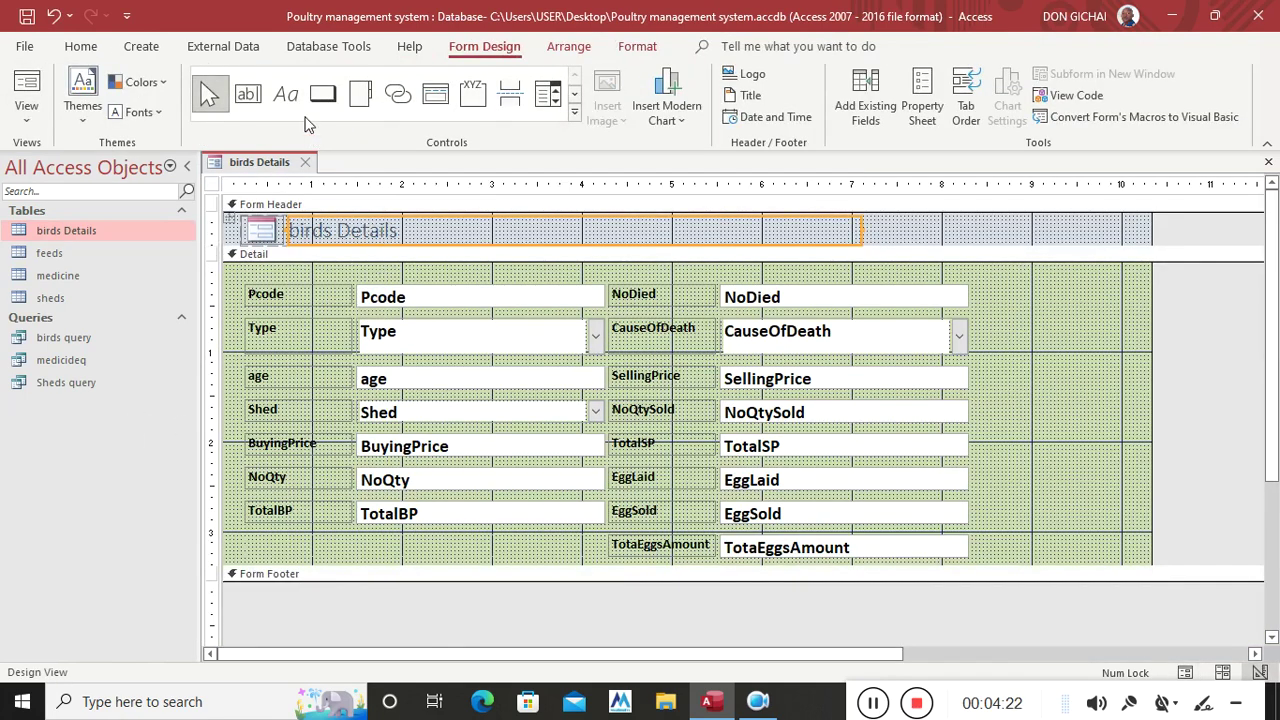
{"action": "left_click", "coordinate": [638, 47]}
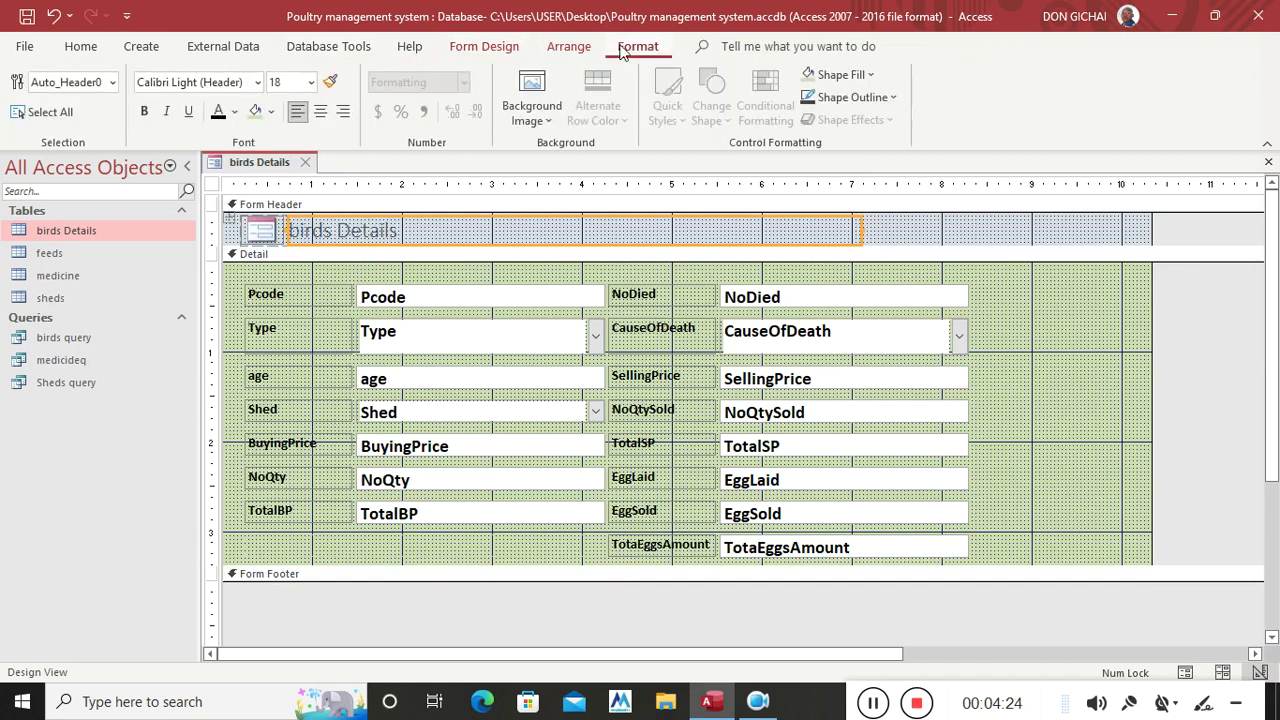
{"action": "left_click", "coordinate": [311, 82]}
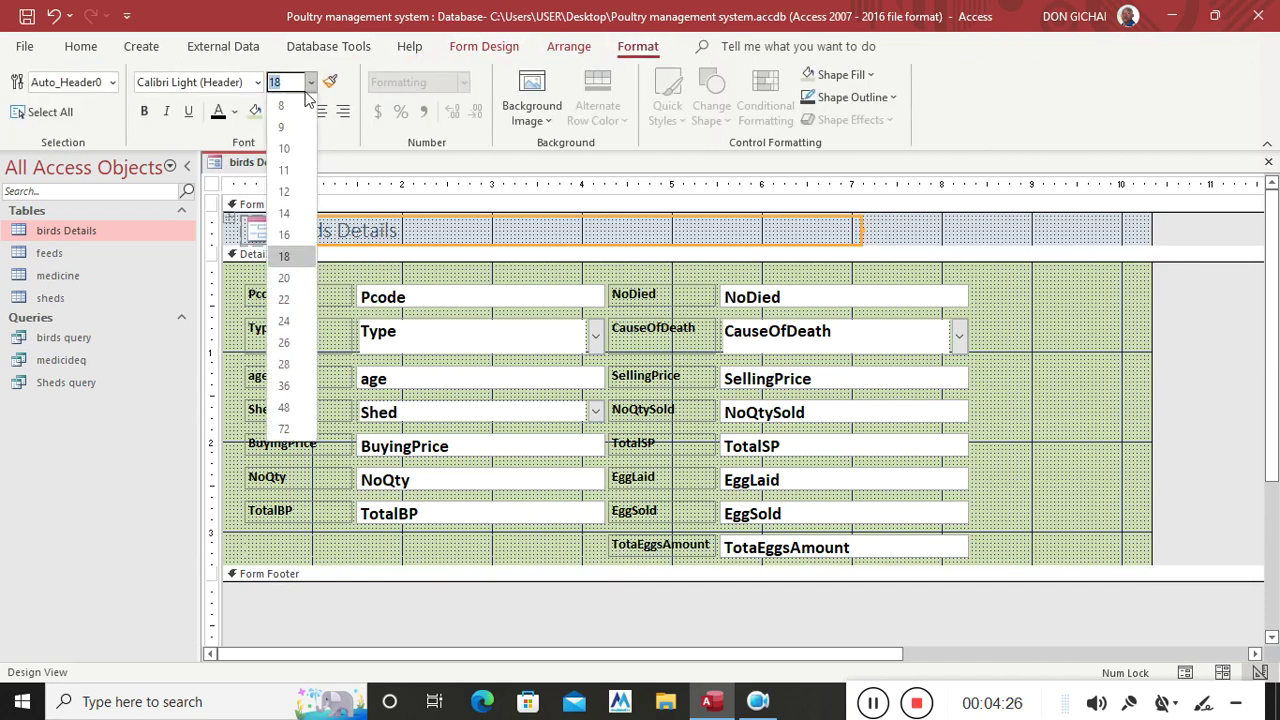
{"action": "left_click", "coordinate": [293, 330]}
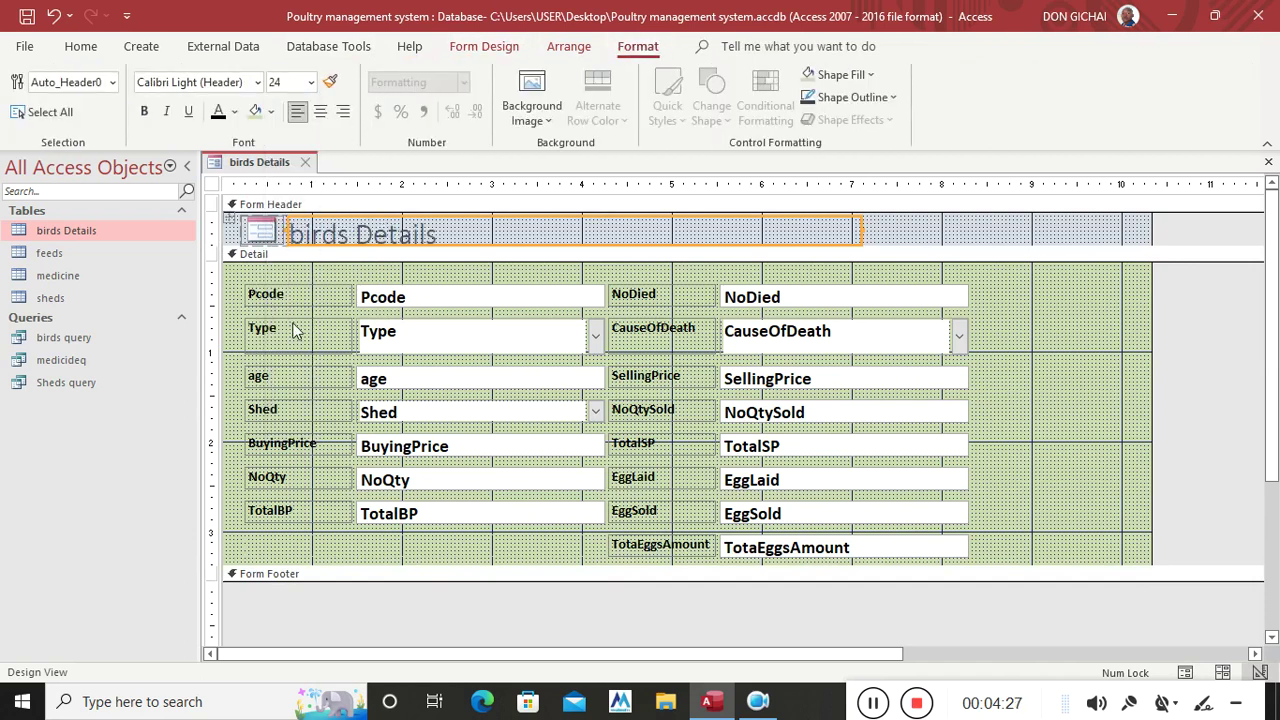
Step: Centre the "birds Details" header title, make it bold and set its font colour to black
{"action": "left_click", "coordinate": [320, 111]}
{"action": "left_click", "coordinate": [144, 111]}
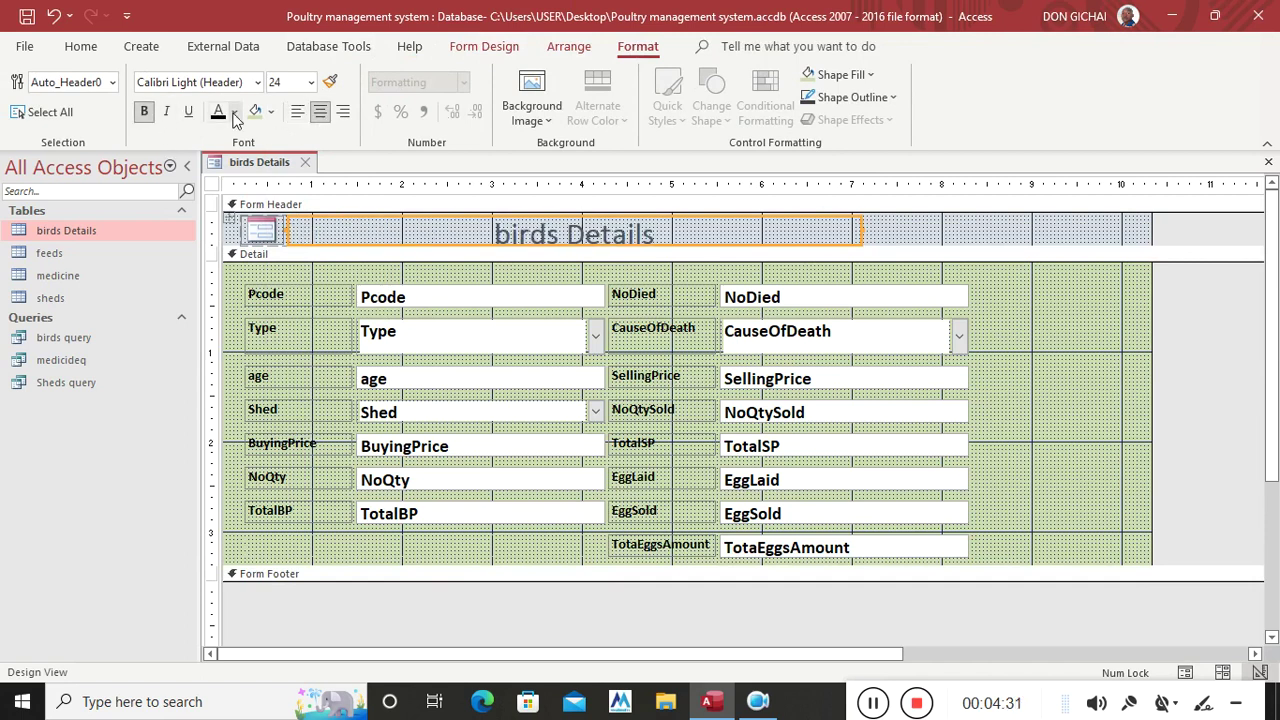
{"action": "left_click", "coordinate": [224, 113]}
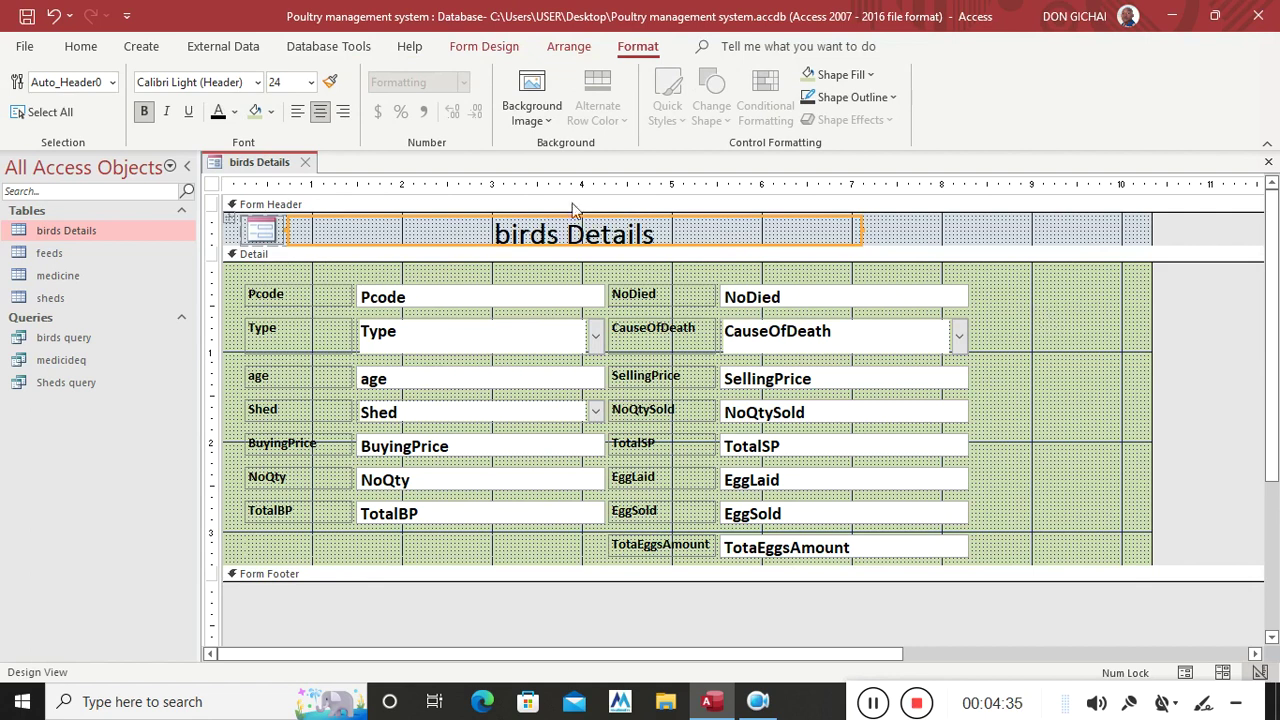
Step: Add a command button beside the NoDied field that goes to the next record and shows the text "Next Record"
{"action": "left_click", "coordinate": [490, 47]}
{"action": "left_click", "coordinate": [334, 102]}
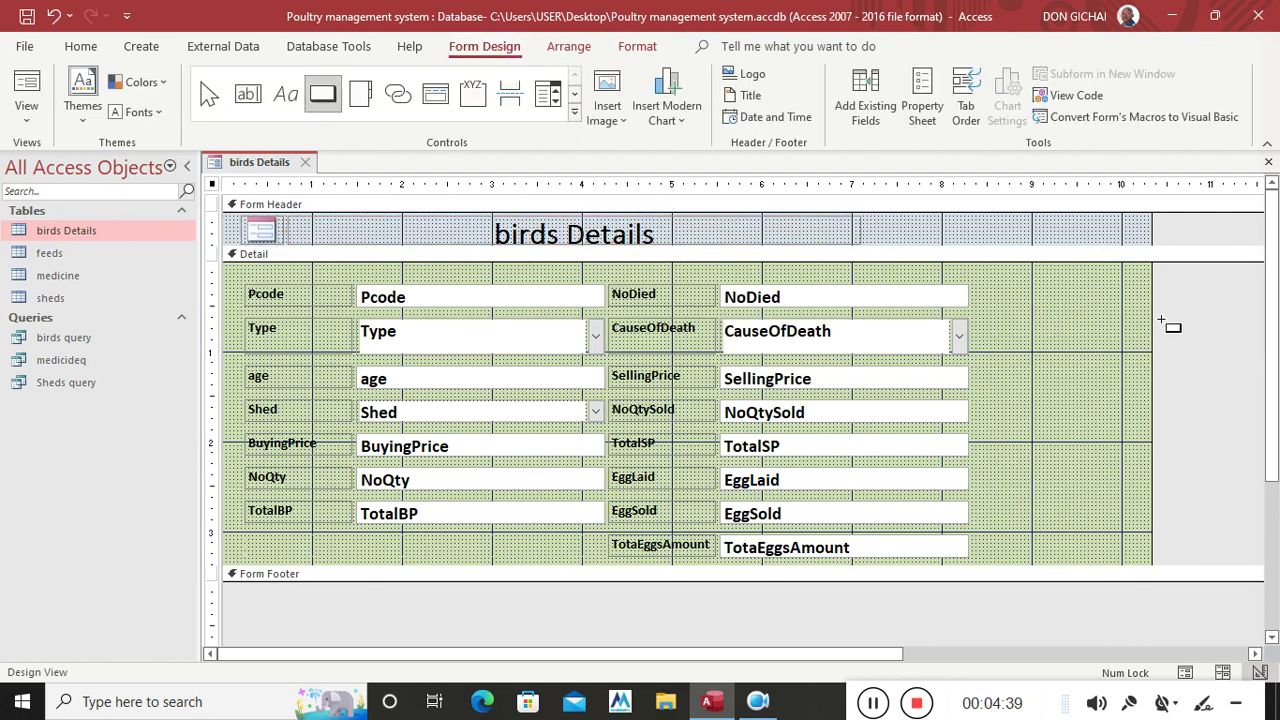
{"action": "mouse_move", "coordinate": [1000, 291]}
{"action": "left_mouse_down"}
{"action": "mouse_move", "coordinate": [1048, 318]}
{"action": "mouse_move", "coordinate": [1103, 325]}
{"action": "left_mouse_up"}
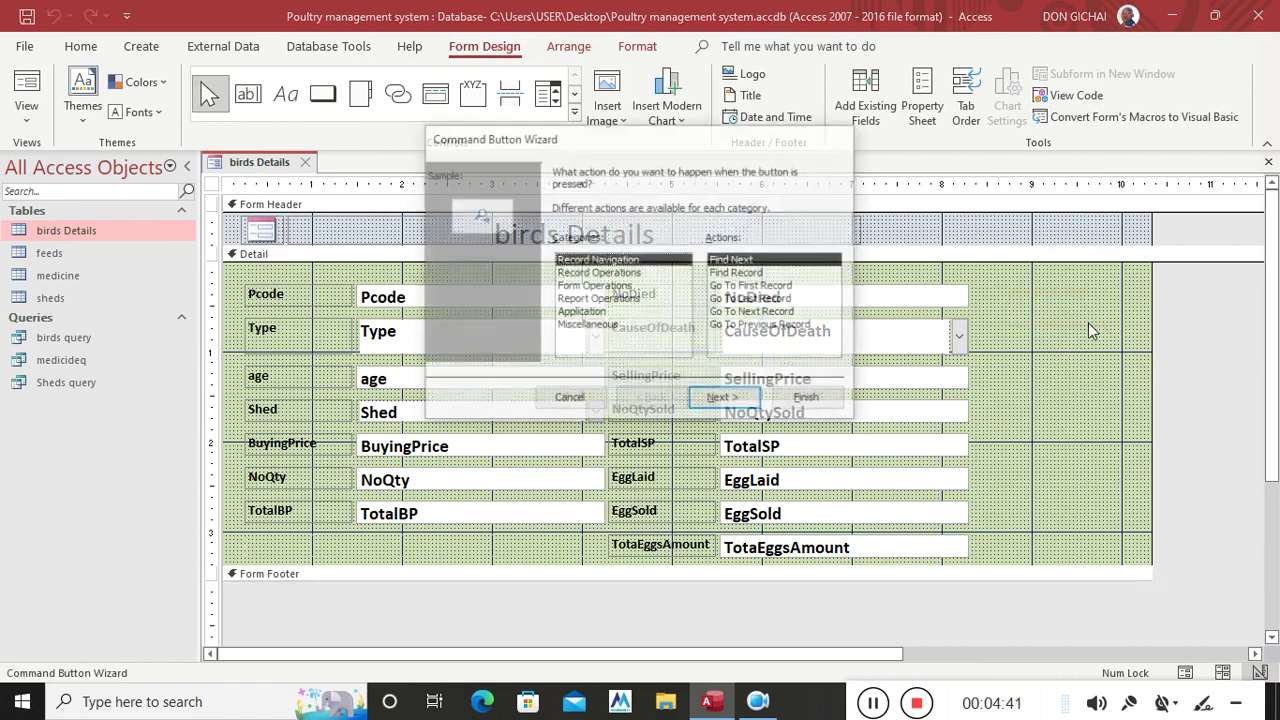
{"action": "left_click", "coordinate": [752, 313]}
{"action": "left_click", "coordinate": [724, 399]}
{"action": "left_click", "coordinate": [578, 251]}
{"action": "left_click", "coordinate": [726, 399]}
{"action": "left_click", "coordinate": [809, 399]}
Step: Add a text command button for Go To Previous Record below the Next Record button, and widen Next Record to match it
{"action": "left_click", "coordinate": [322, 93]}
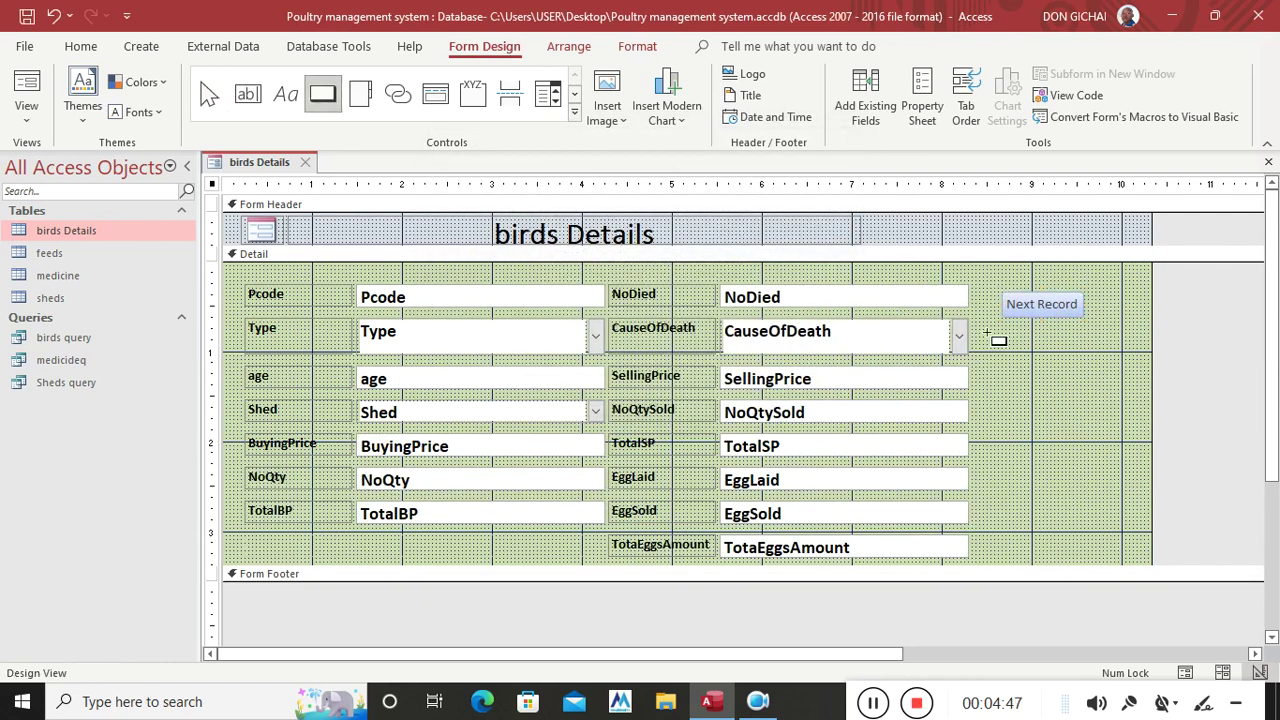
{"action": "left_click_drag", "start_coordinate": [1001, 321], "coordinate": [1088, 347]}
{"action": "left_click", "coordinate": [760, 325]}
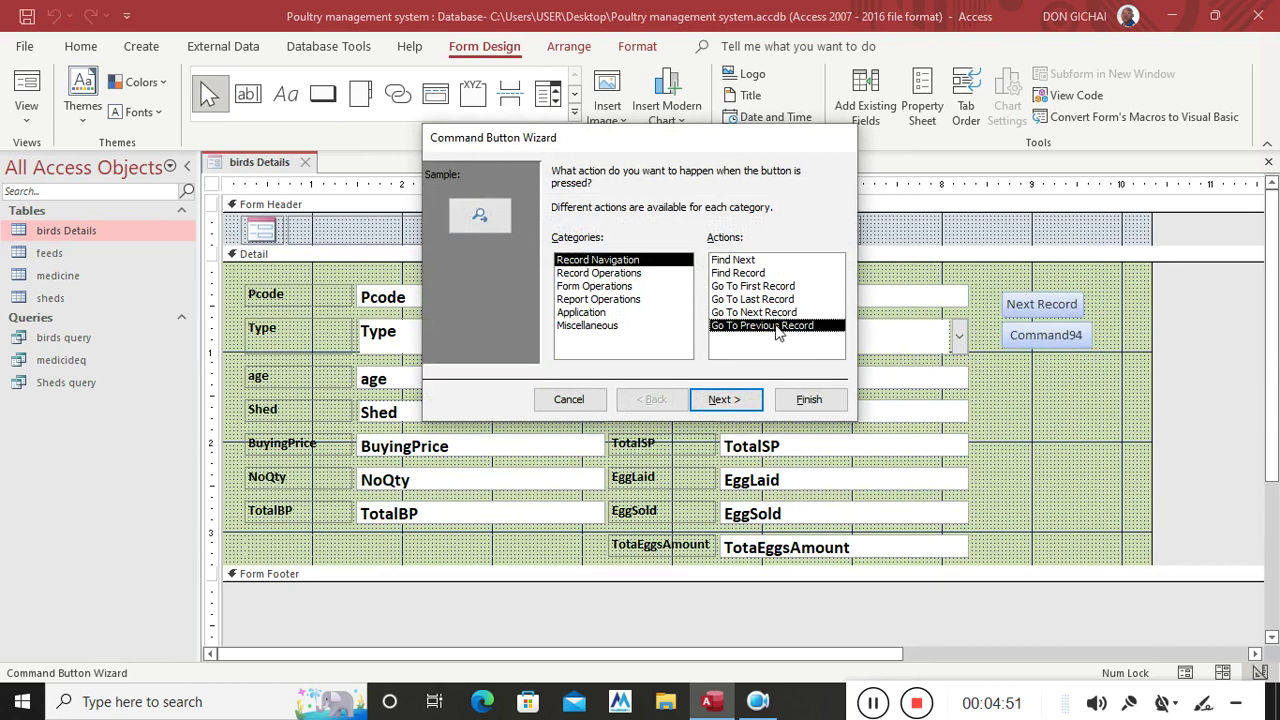
{"action": "left_click", "coordinate": [740, 400]}
{"action": "left_click", "coordinate": [558, 246]}
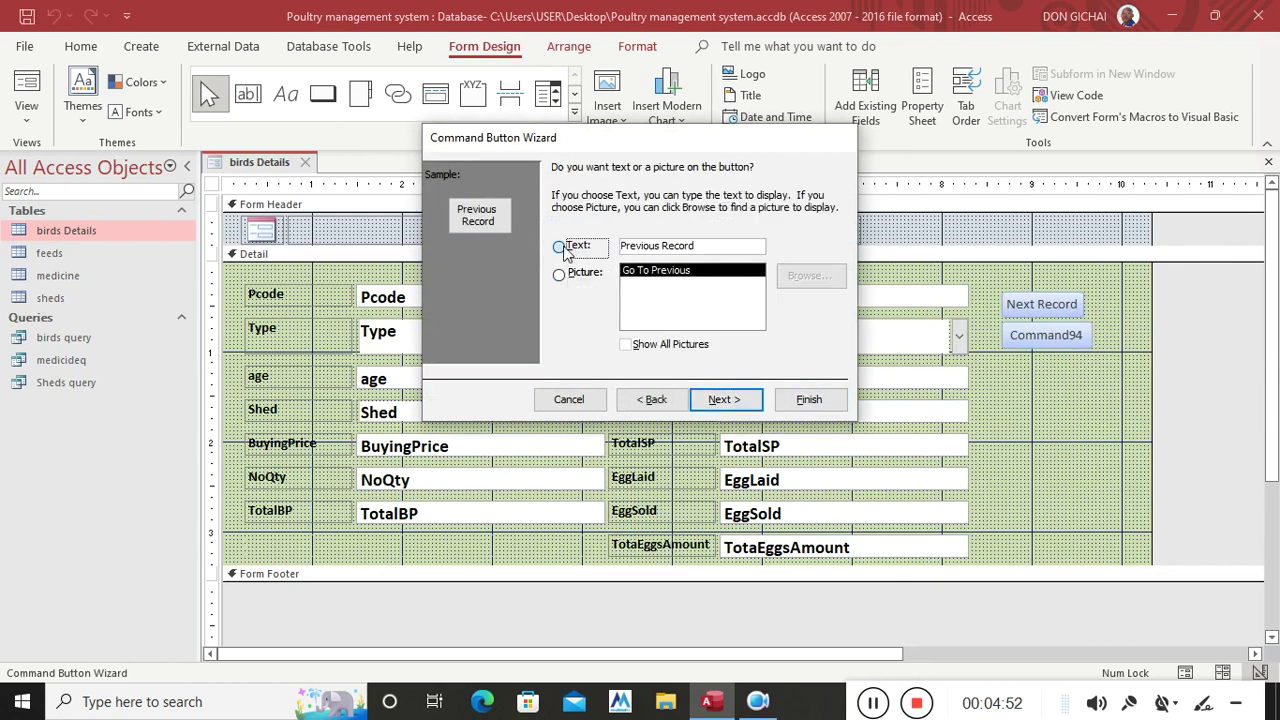
{"action": "left_click", "coordinate": [799, 400]}
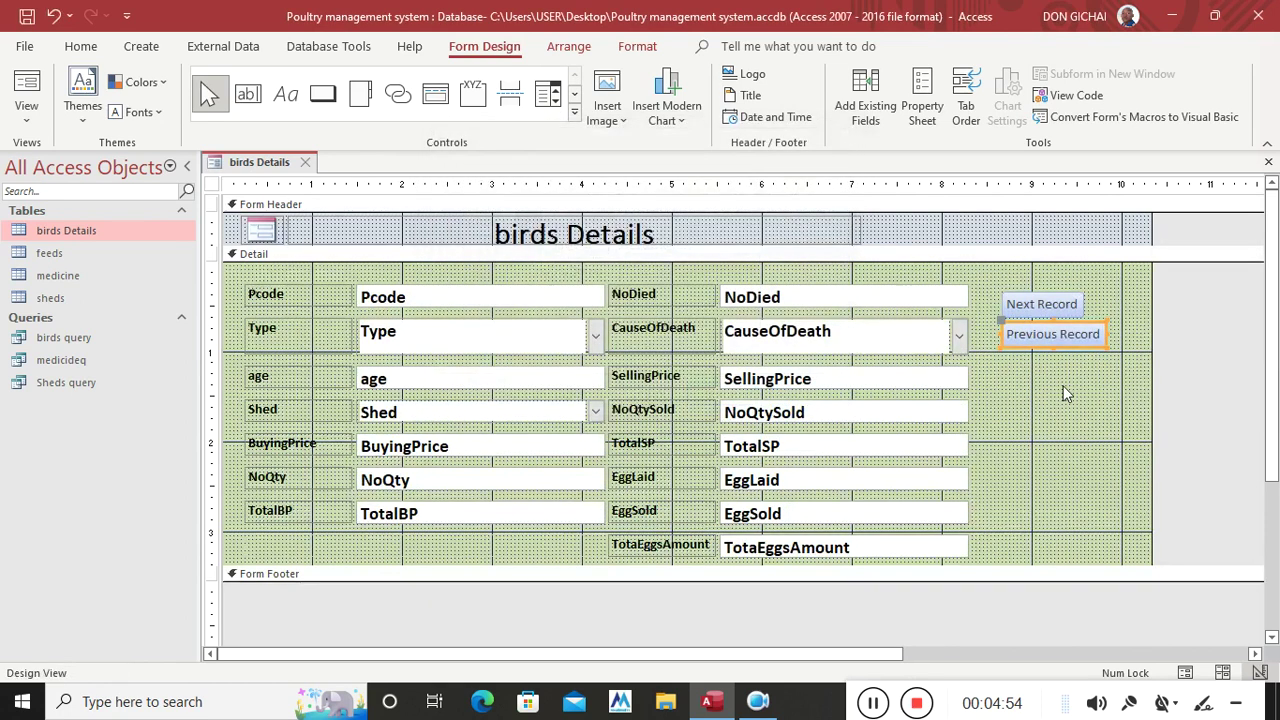
{"action": "left_click", "coordinate": [1068, 304]}
{"action": "left_click_drag", "start_coordinate": [1082, 304], "coordinate": [1104, 306]}
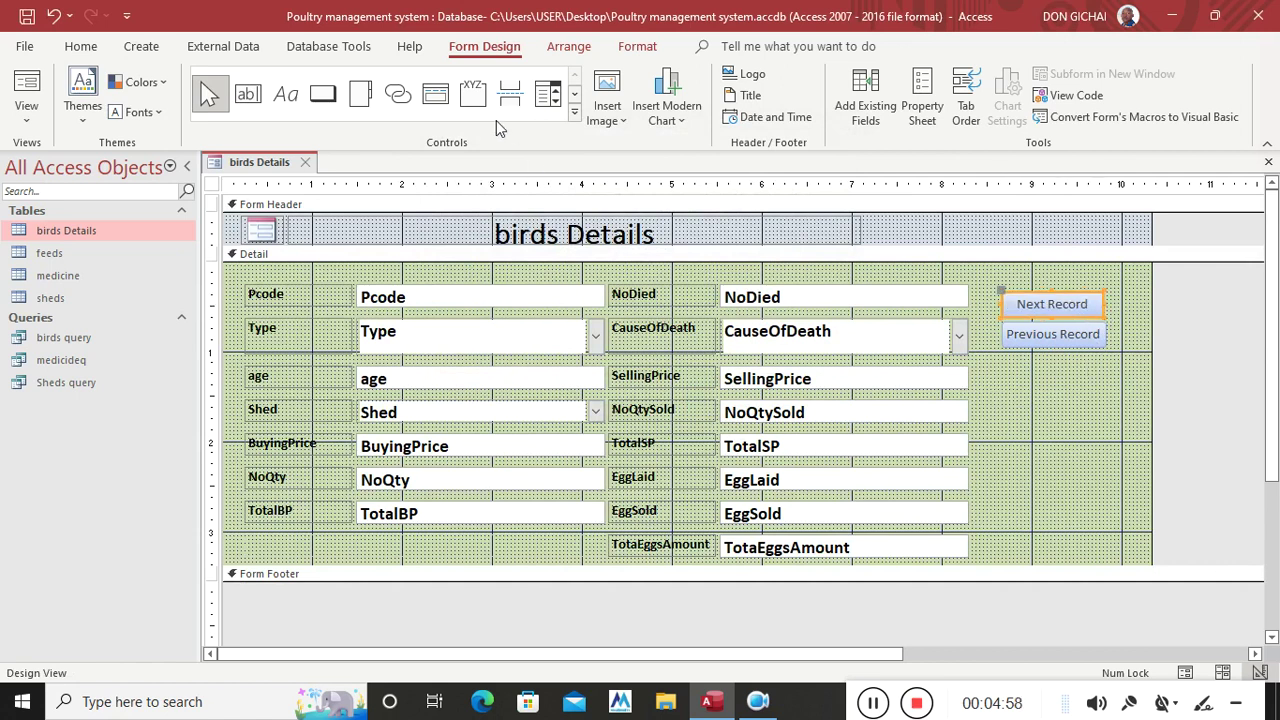
Step: Add a command button below Previous Record for the Add New Record operation, showing the text "Add Record"
{"action": "left_click", "coordinate": [322, 93]}
{"action": "left_click_drag", "start_coordinate": [1006, 359], "coordinate": [1104, 394]}
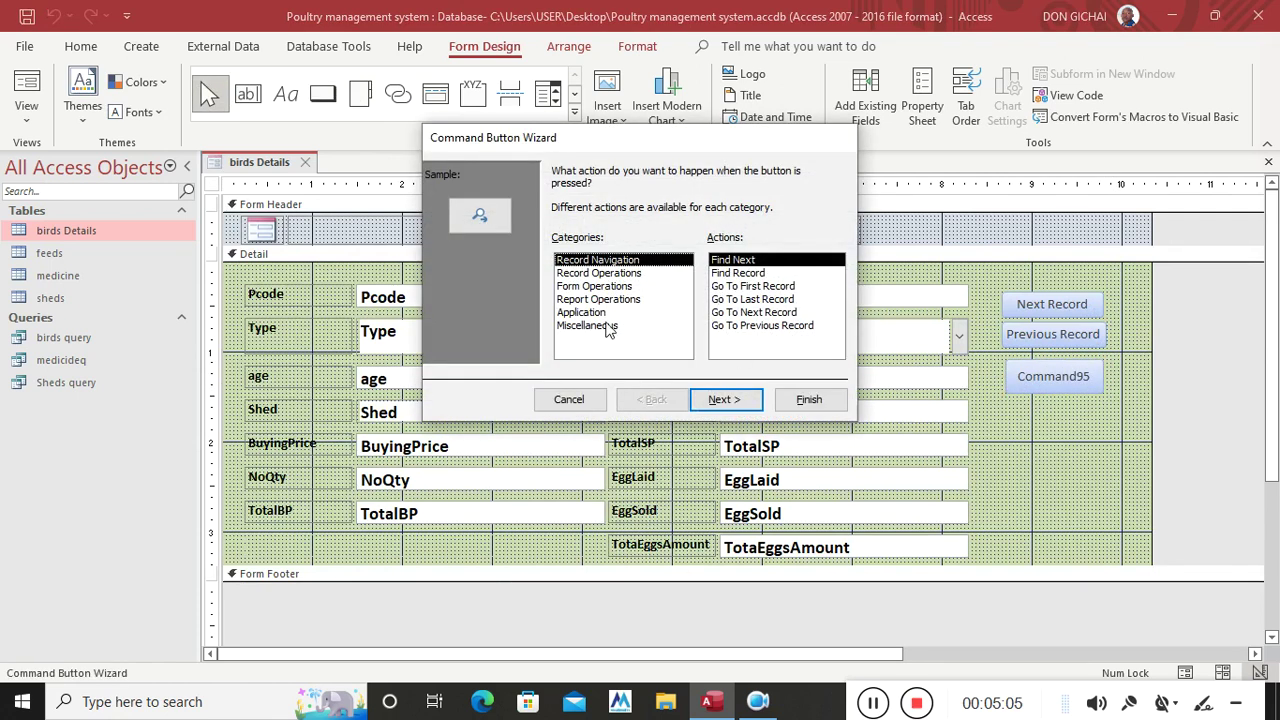
{"action": "left_click", "coordinate": [594, 286]}
{"action": "left_click", "coordinate": [598, 273]}
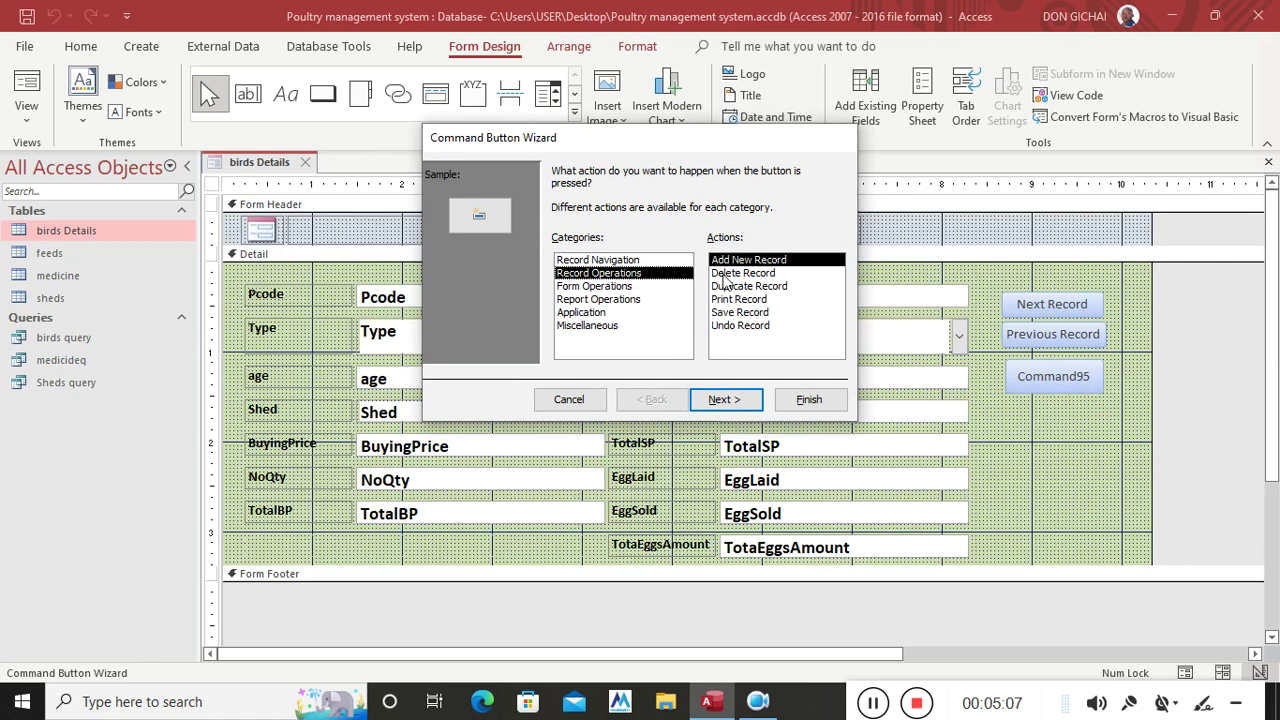
{"action": "left_click", "coordinate": [735, 400]}
{"action": "left_click", "coordinate": [576, 249]}
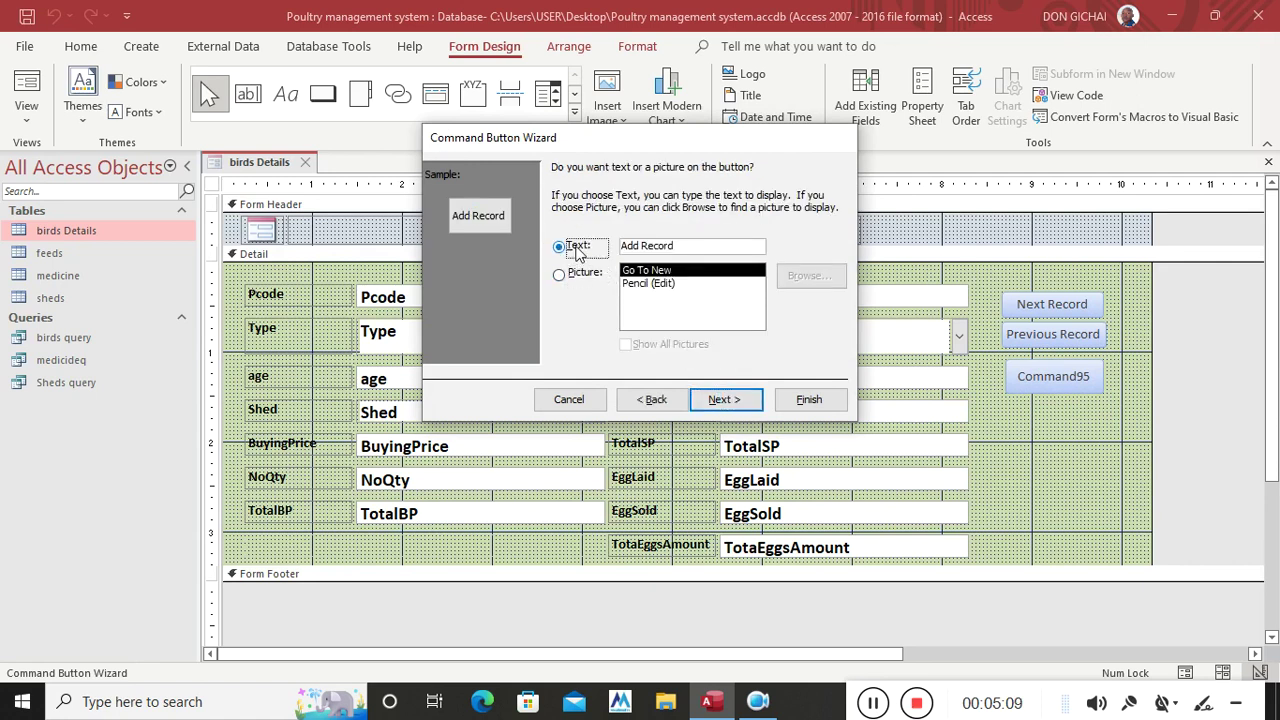
{"action": "left_click", "coordinate": [729, 399]}
{"action": "left_click", "coordinate": [808, 399]}
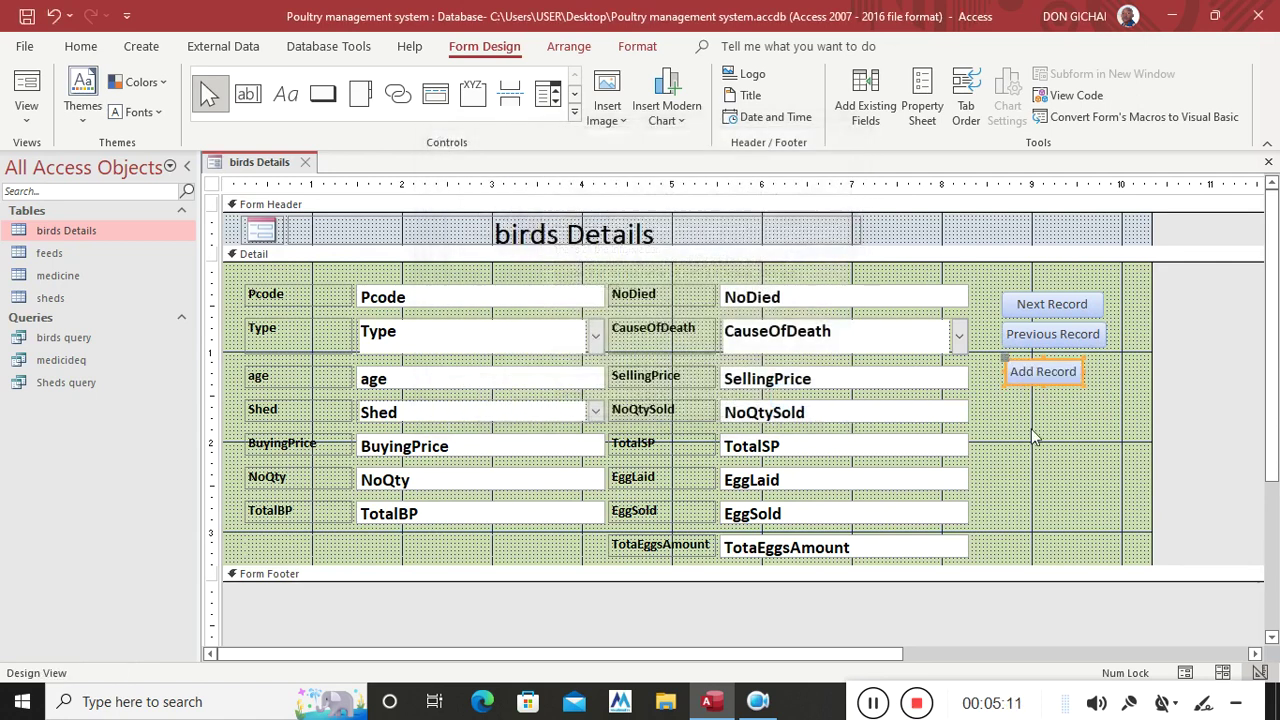
Step: Widen the Add Record button and change its caption to "Add Bird"
{"action": "left_click_drag", "start_coordinate": [1080, 372], "coordinate": [1112, 376]}
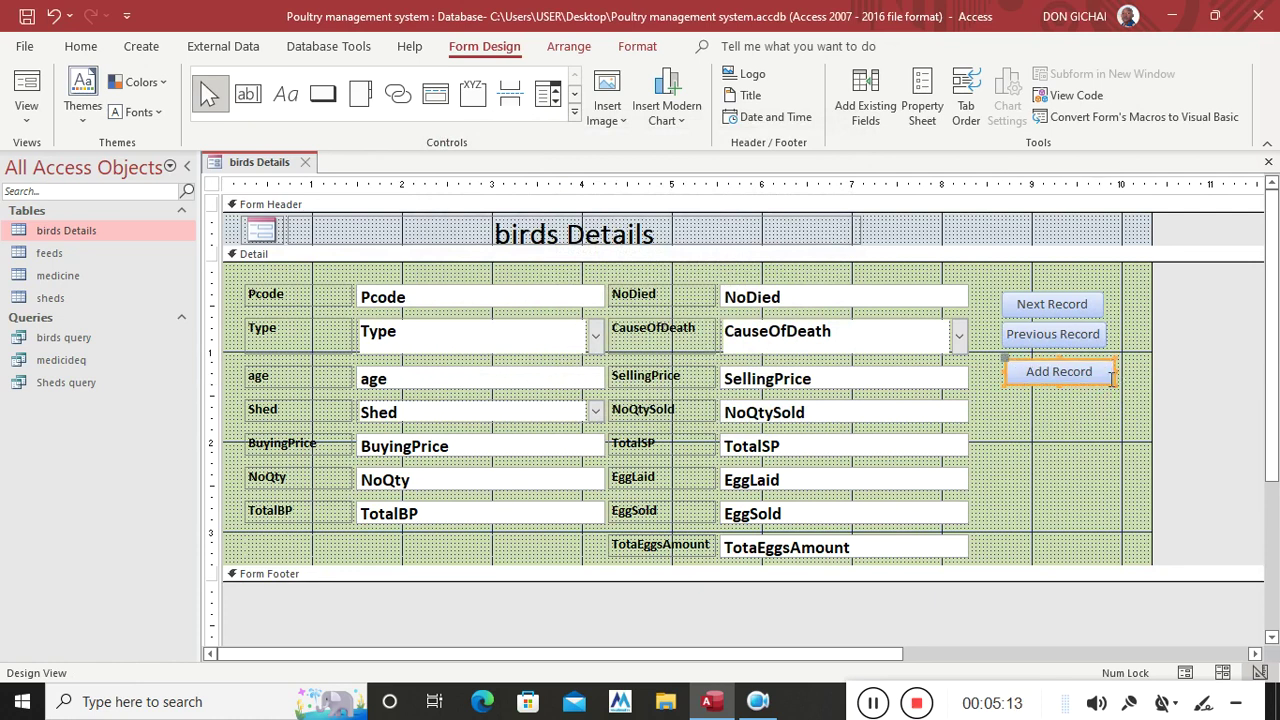
{"action": "left_click", "coordinate": [1093, 373]}
{"action": "key", "text": "BackSpace"}
{"action": "key", "text": "BackSpace"}
{"action": "key", "text": "BackSpace"}
{"action": "key", "text": "BackSpace"}
{"action": "key", "text": "BackSpace"}
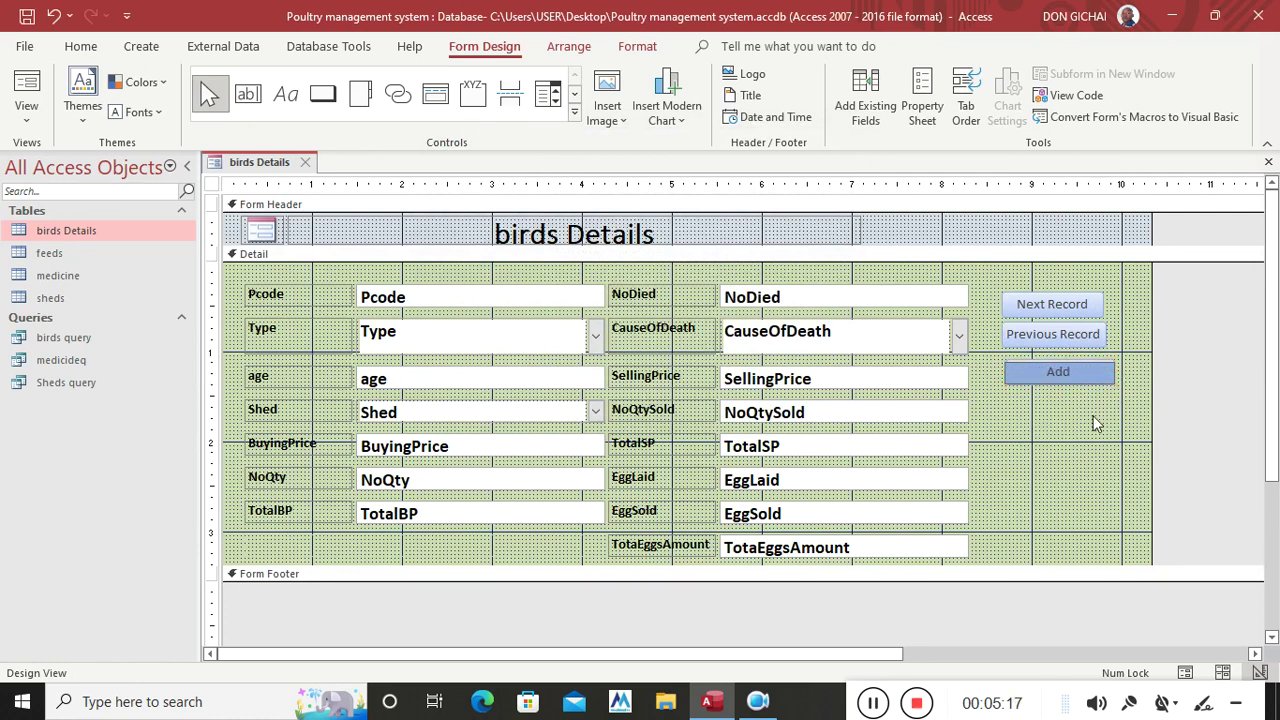
{"action": "type", "text": "Bird"}
{"action": "left_click", "coordinate": [1093, 423]}
Step: Give the Next Record, Previous Record and Add Bird buttons a black fill with bold white text
{"action": "left_click_drag", "start_coordinate": [1090, 432], "coordinate": [1038, 282]}
{"action": "left_click", "coordinate": [637, 46]}
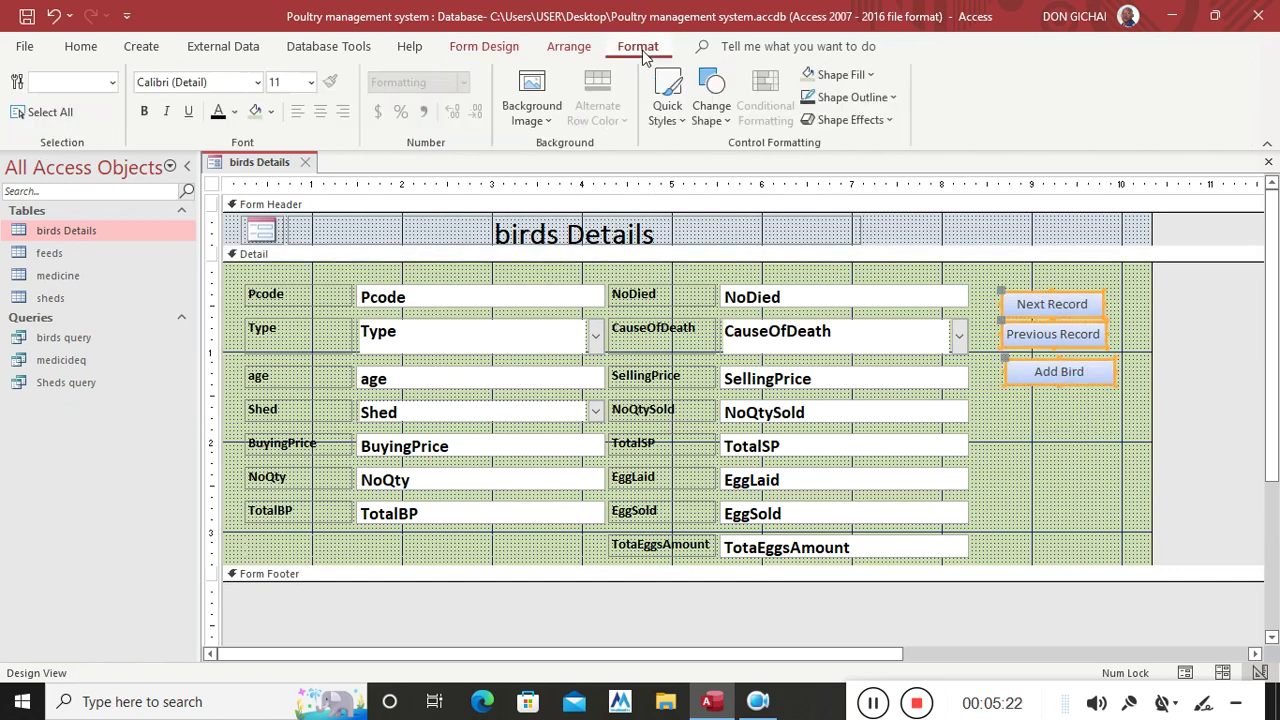
{"action": "left_click", "coordinate": [866, 76]}
{"action": "left_click", "coordinate": [823, 154]}
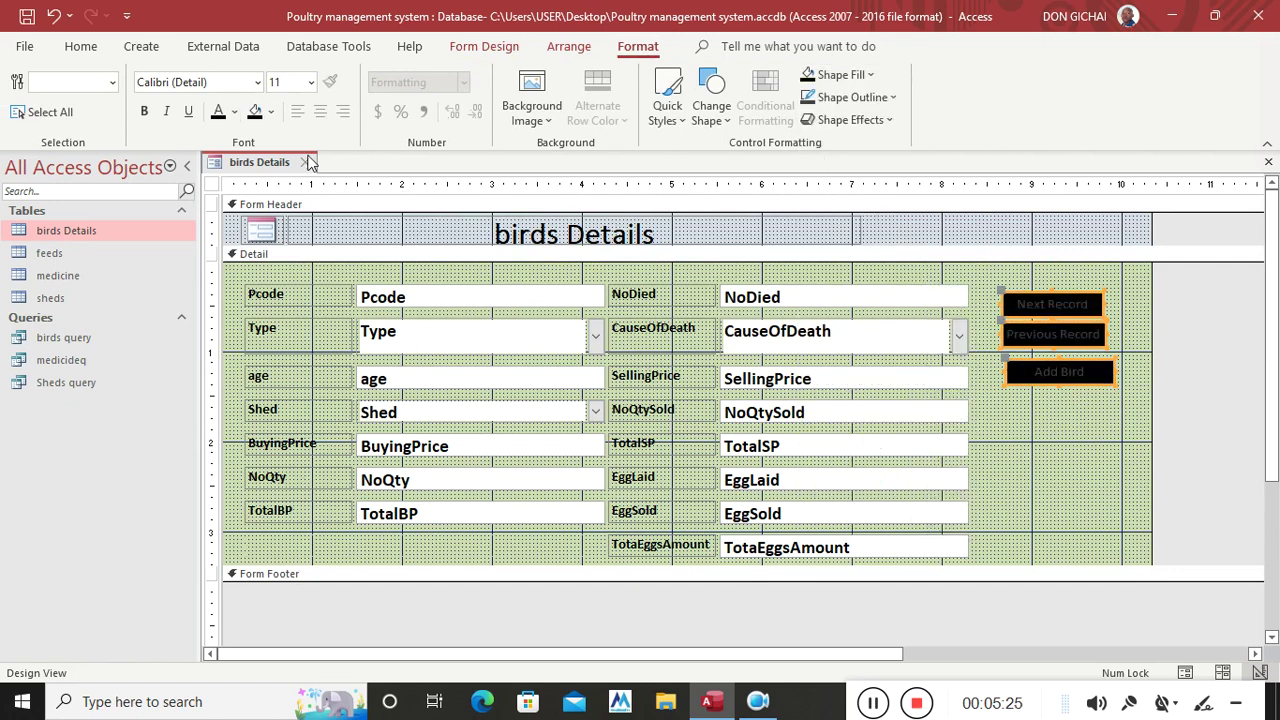
{"action": "left_click", "coordinate": [235, 112]}
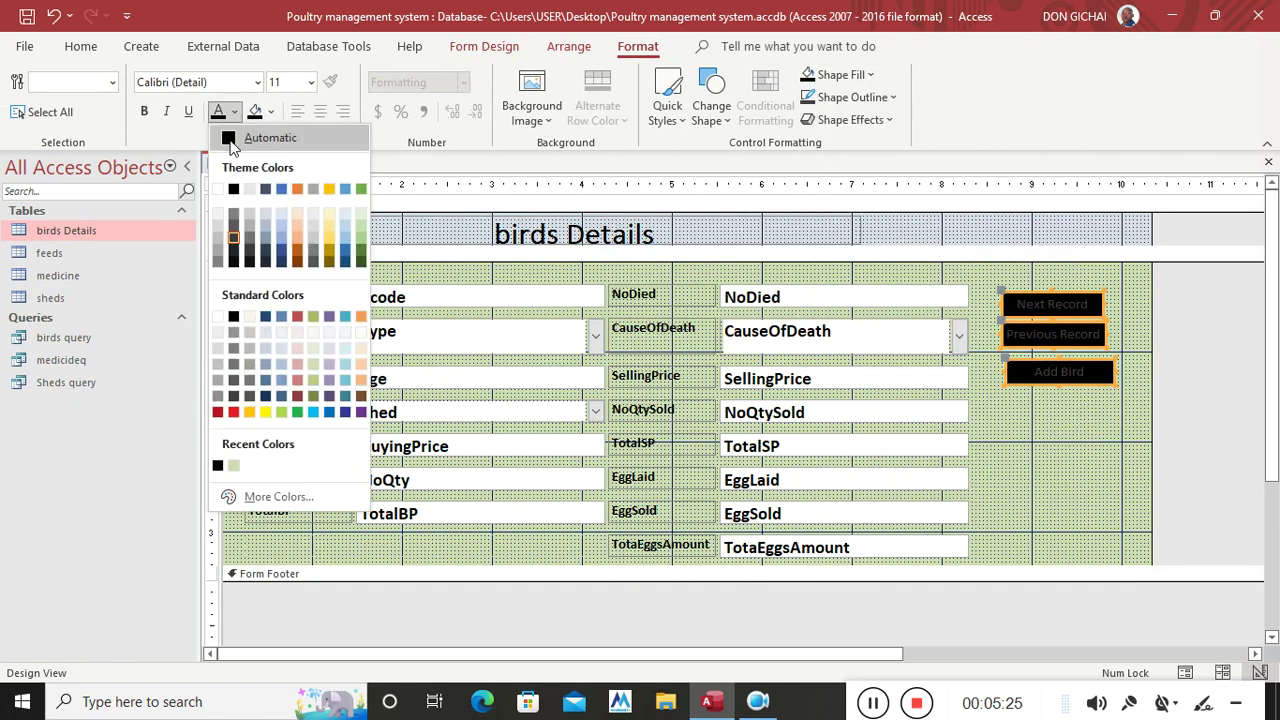
{"action": "left_click", "coordinate": [219, 189]}
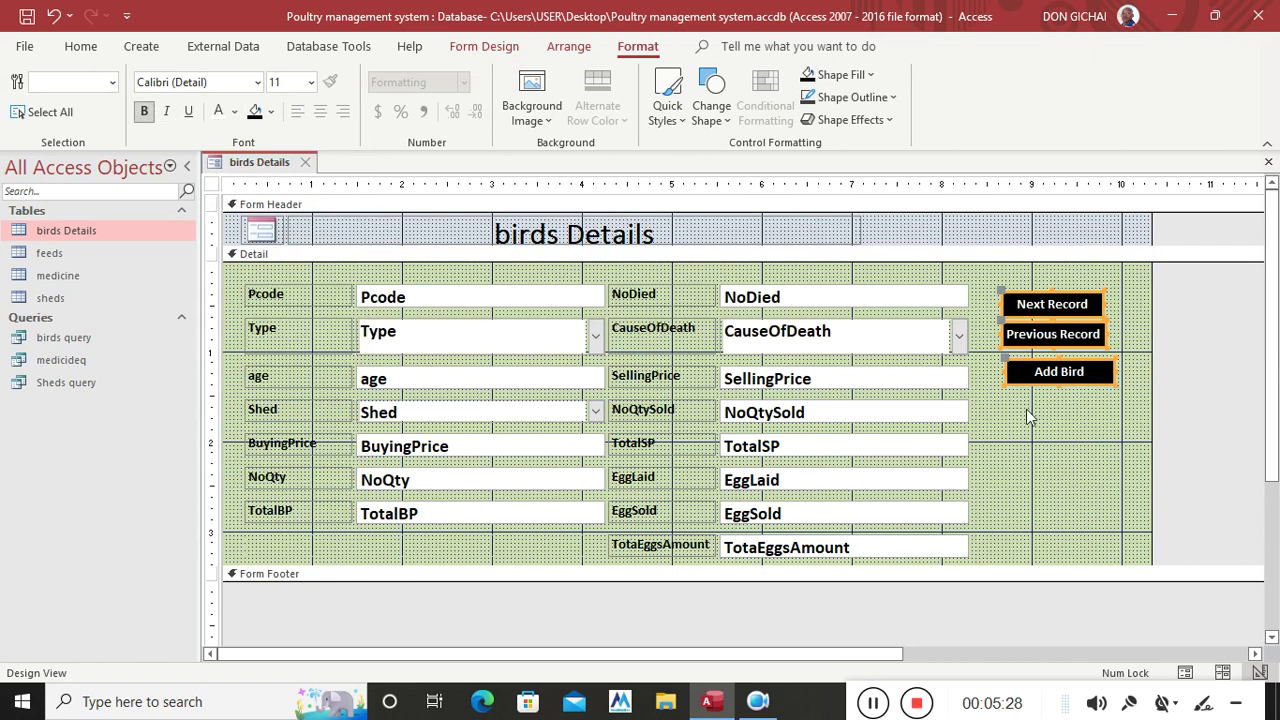
Step: Move the Add Bird button slightly left to line it up with the two buttons above
{"action": "left_click", "coordinate": [1074, 410]}
{"action": "left_click", "coordinate": [1063, 378]}
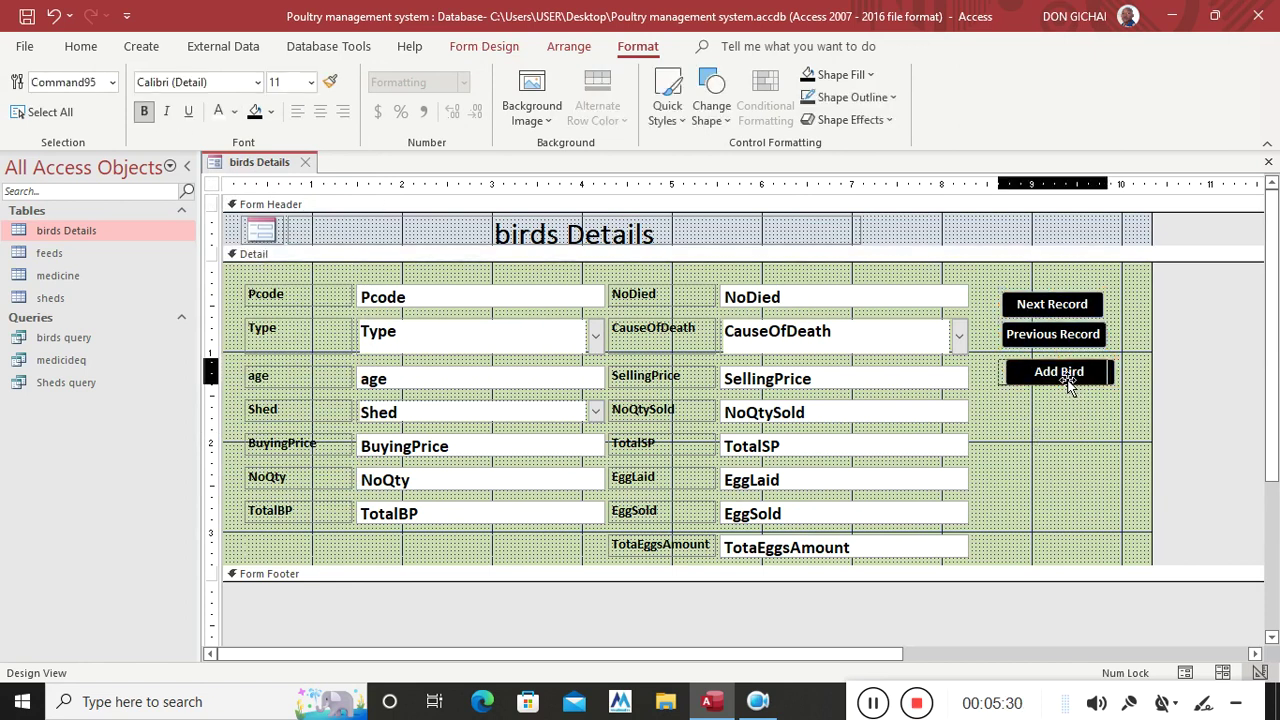
{"action": "left_click", "coordinate": [1080, 432]}
Step: Search Windows for "close" and open the "close button code" document in a maximized Notepad window
{"action": "left_click", "coordinate": [200, 701]}
{"action": "type", "text": "c"}
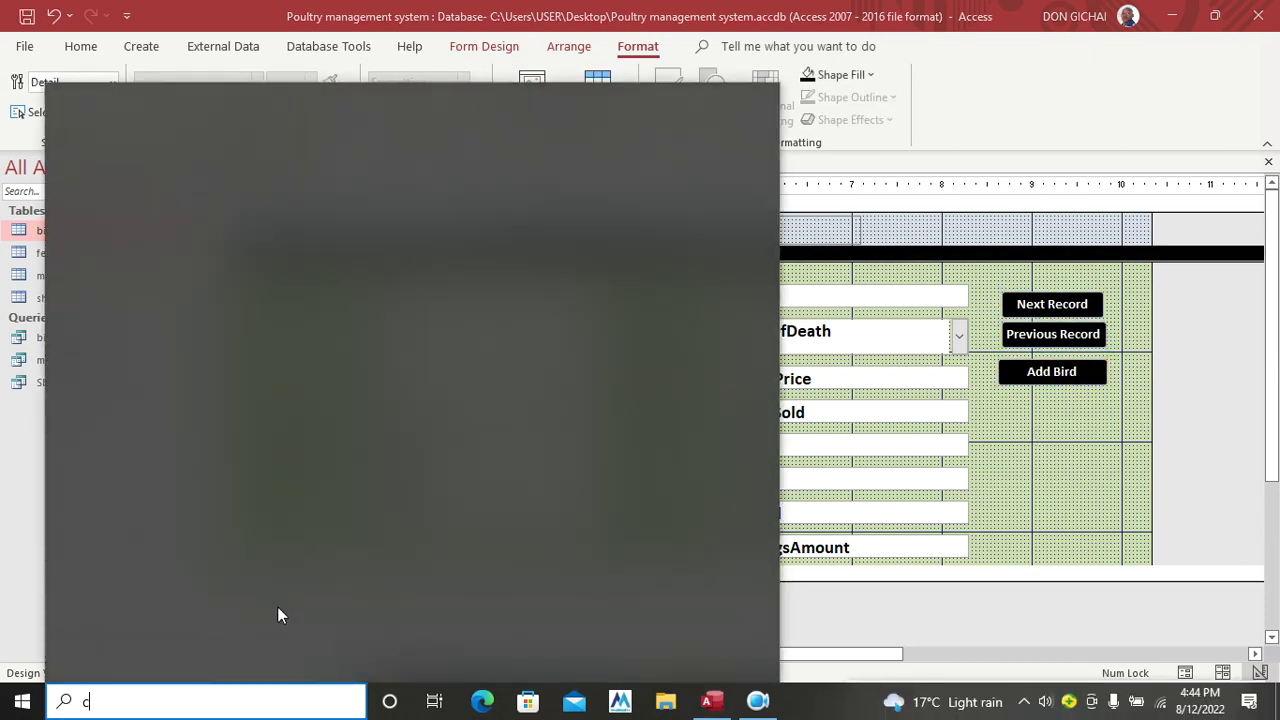
{"action": "type", "text": "lose"}
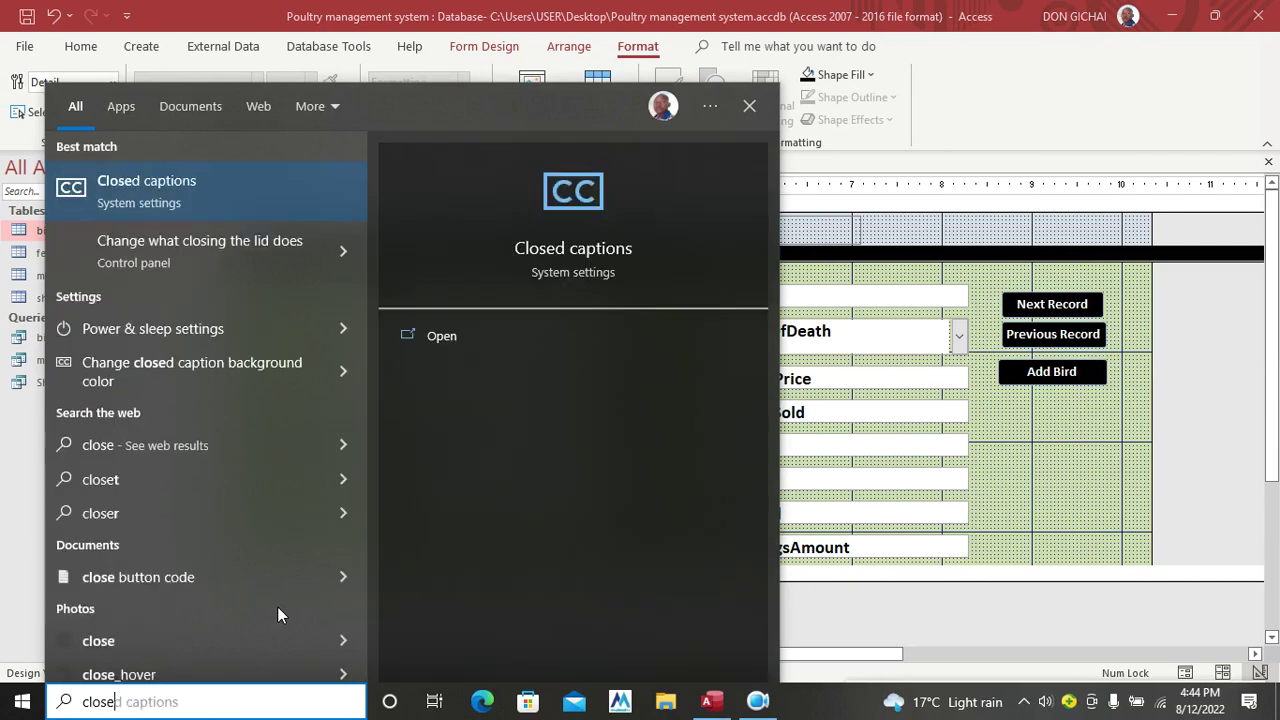
{"action": "left_click", "coordinate": [180, 582]}
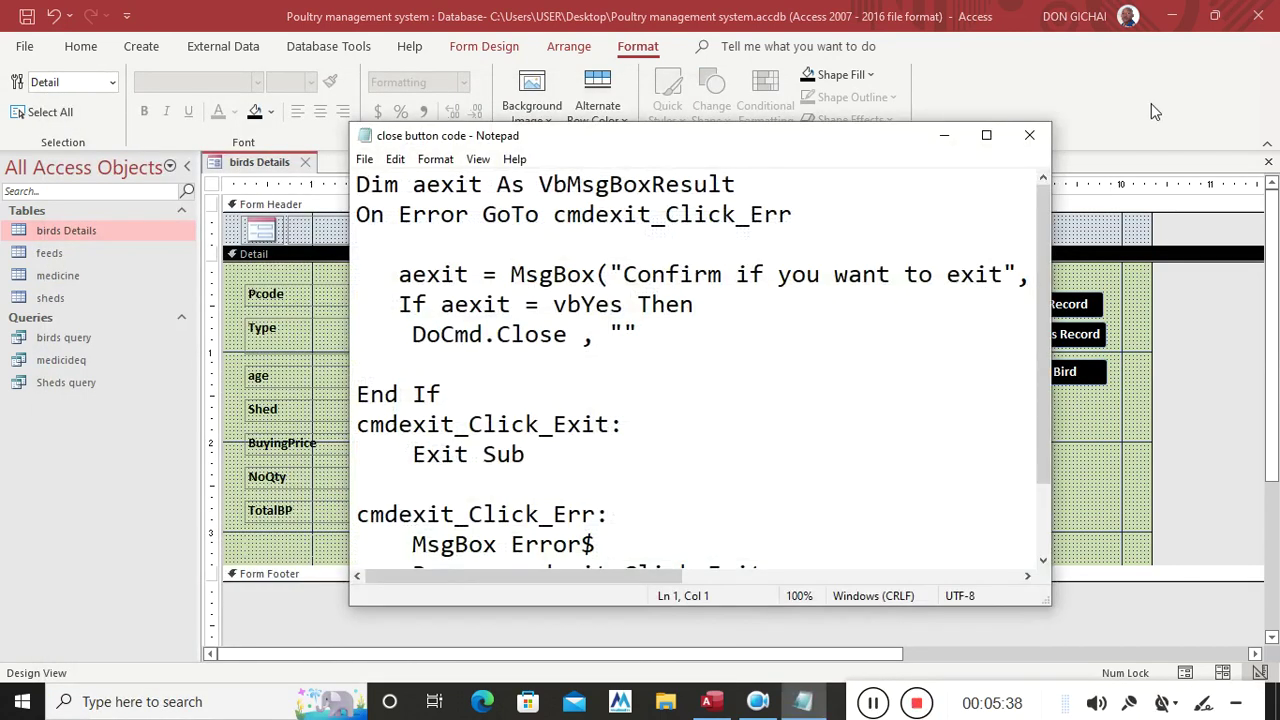
{"action": "left_click", "coordinate": [986, 135]}
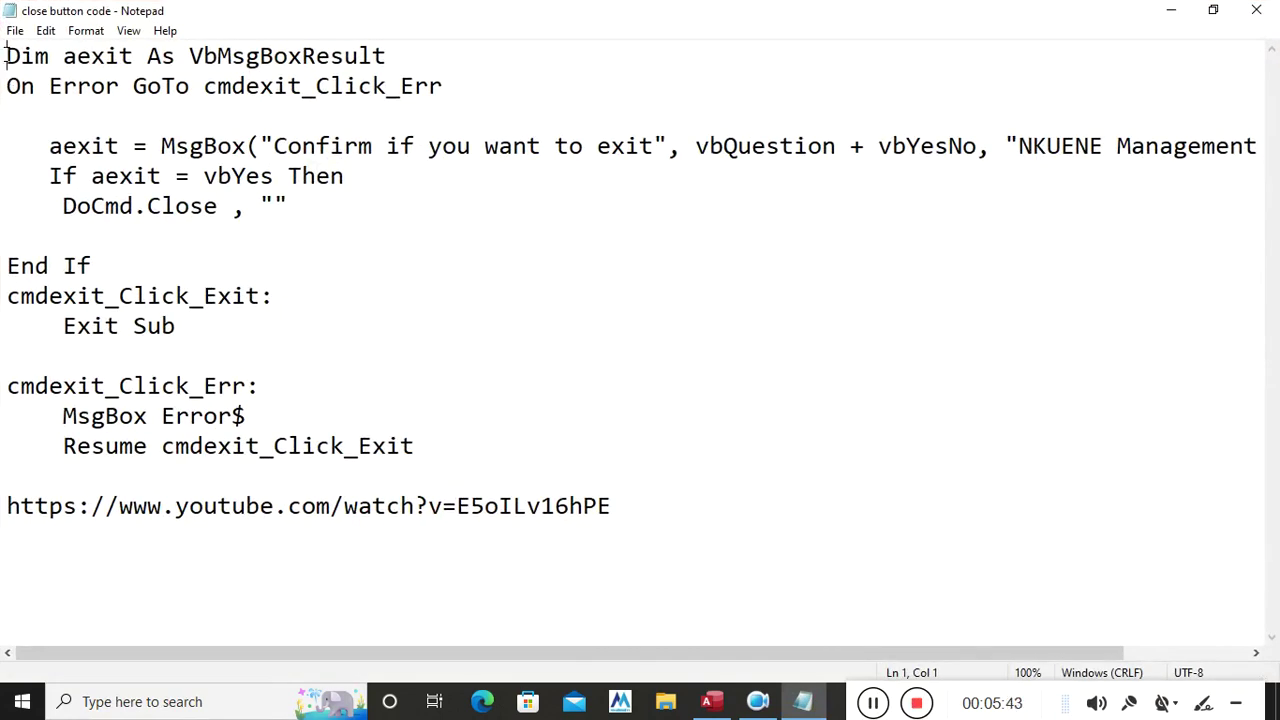
Step: Copy the code from "Dim aexit As VbMsgBoxResult" through "Resume cmdexit_Click_Exit" and close Notepad to return to Access
{"action": "left_click_drag", "start_coordinate": [6, 56], "coordinate": [385, 412]}
{"action": "right_click", "coordinate": [155, 296]}
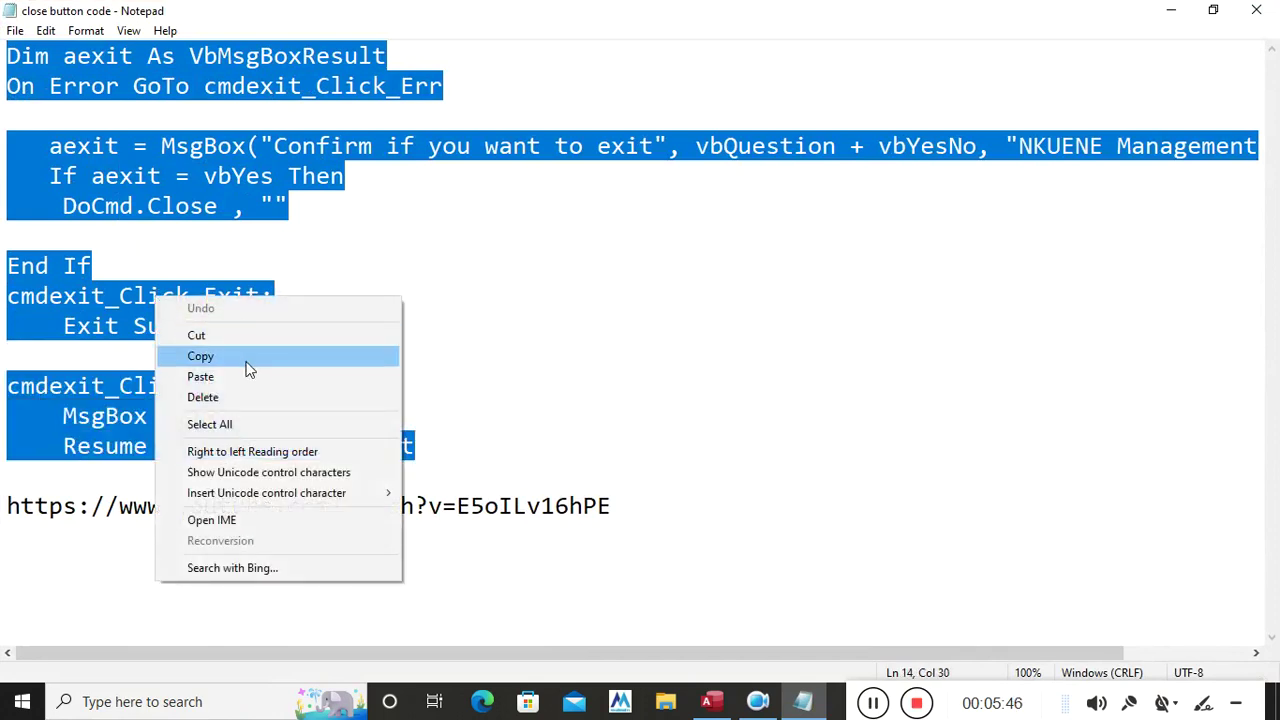
{"action": "left_click", "coordinate": [246, 360]}
{"action": "left_click", "coordinate": [1255, 12]}
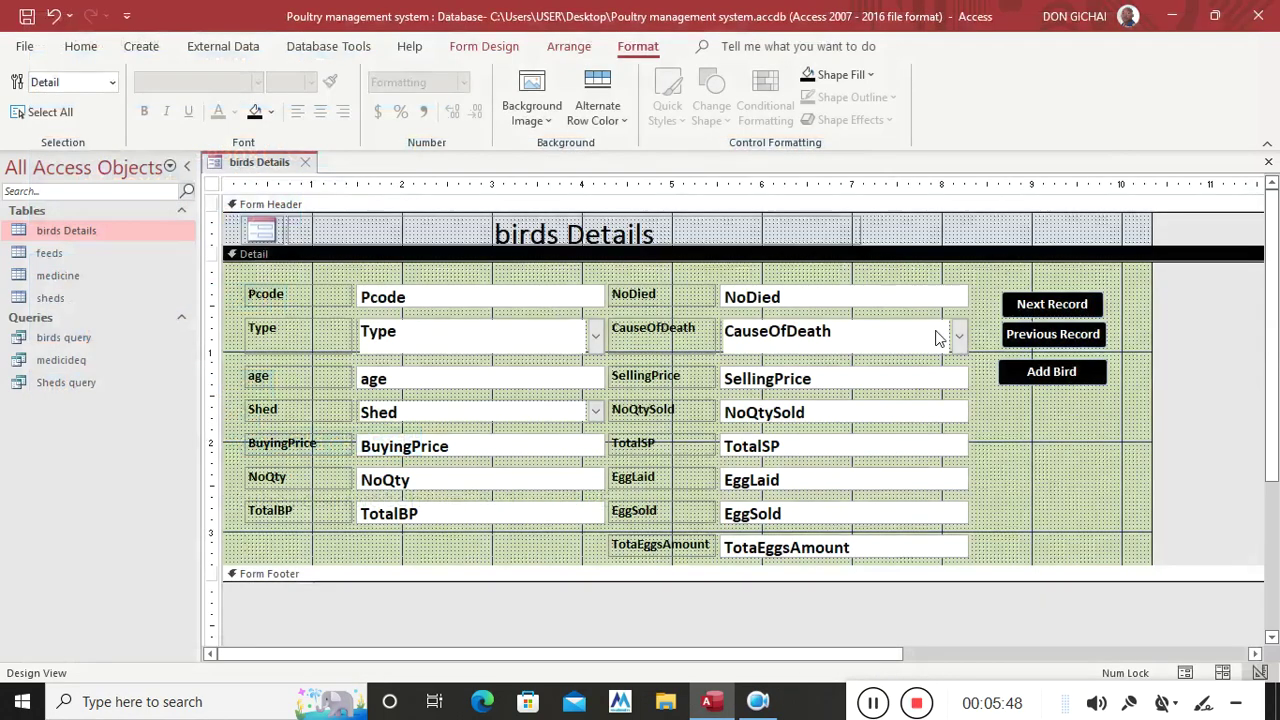
Step: Draw a toggle button below the Add Bird button, caption it "CLOSE" and select it
{"action": "left_click", "coordinate": [484, 47]}
{"action": "left_click", "coordinate": [566, 116]}
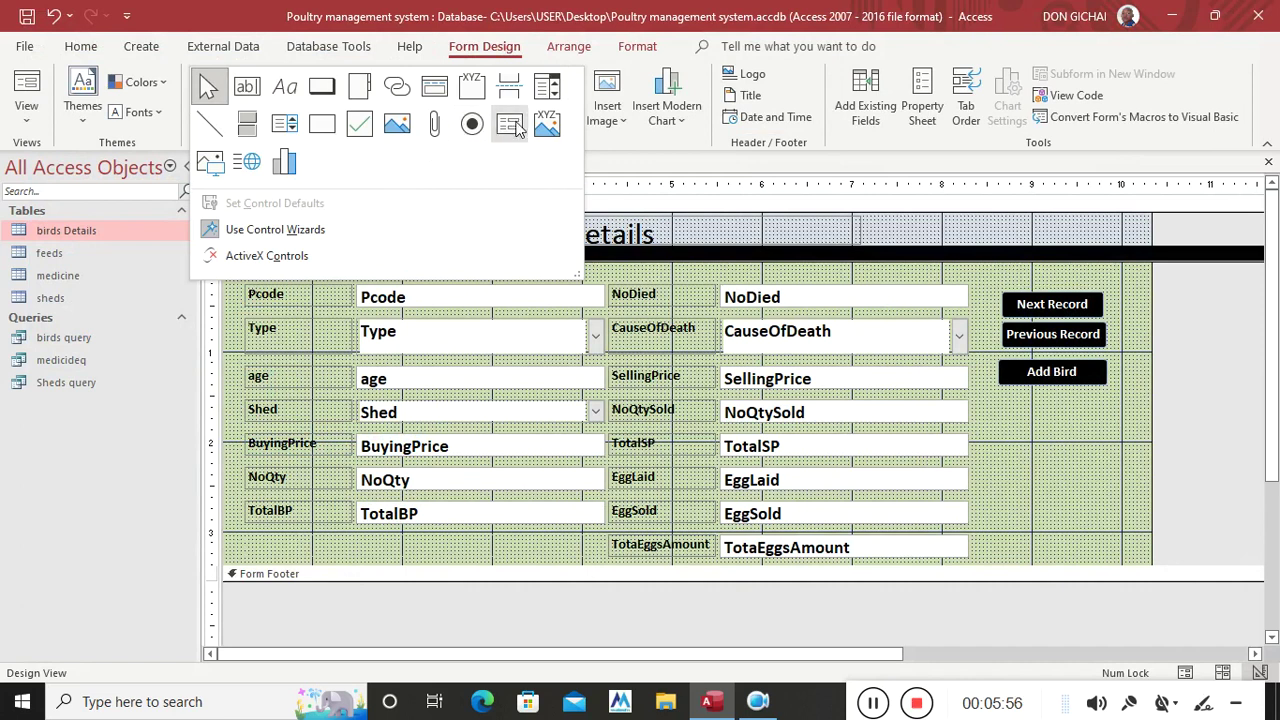
{"action": "left_click", "coordinate": [246, 122]}
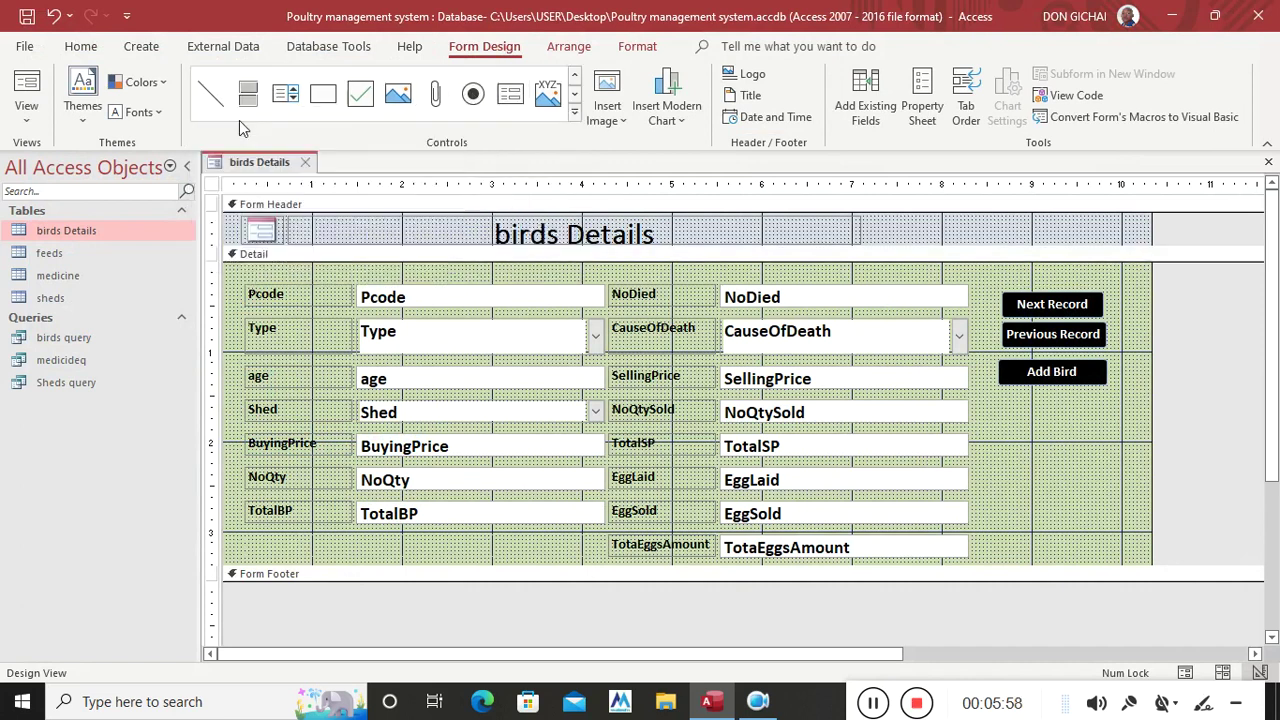
{"action": "left_click_drag", "start_coordinate": [1006, 412], "coordinate": [1113, 463]}
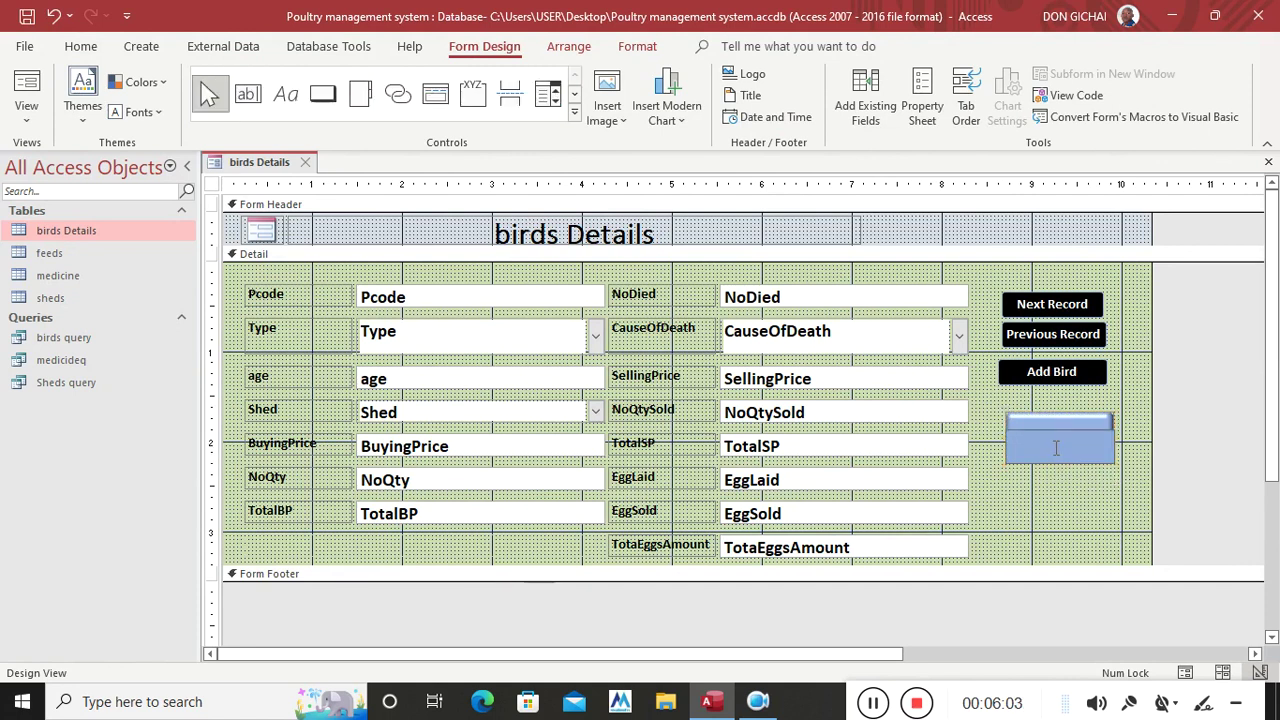
{"action": "type", "text": "CLOSE"}
{"action": "left_click", "coordinate": [1063, 500]}
{"action": "left_click", "coordinate": [1071, 452]}
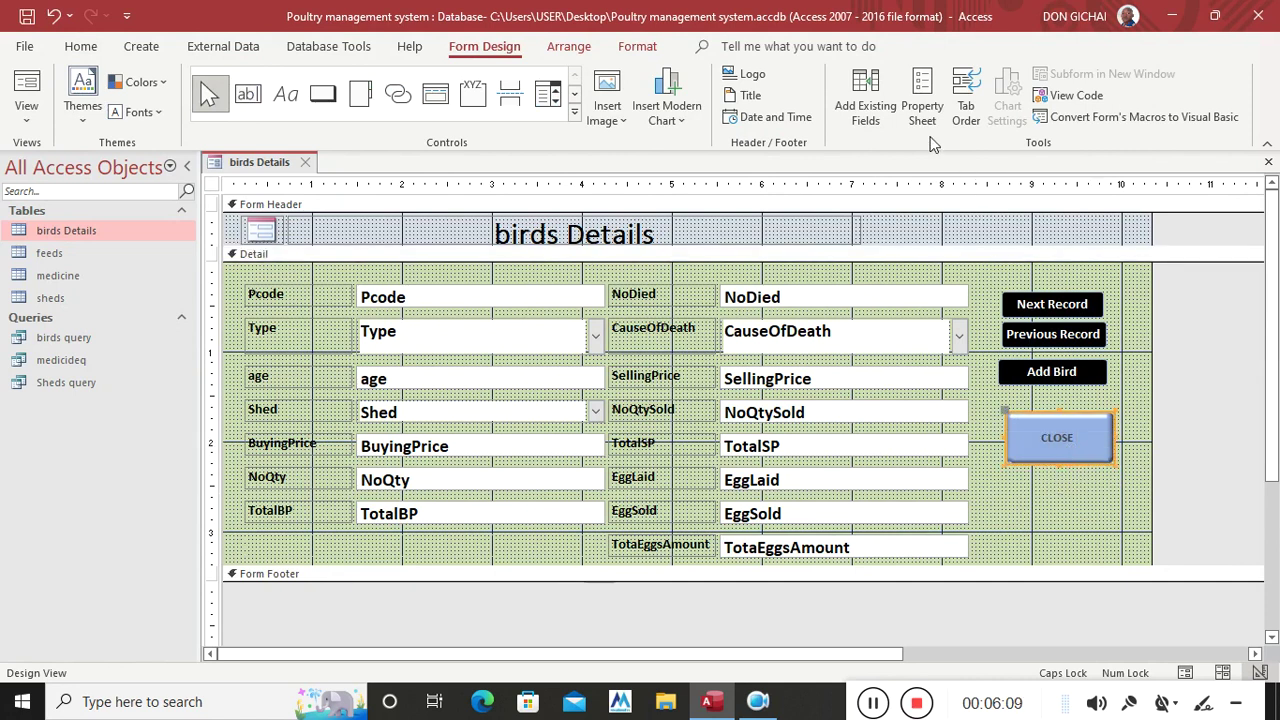
Step: Set the CLOSE button's On Click event to [Event Procedure] and paste the copied exit-confirmation code into its procedure
{"action": "left_click", "coordinate": [922, 100]}
{"action": "left_click", "coordinate": [1076, 257]}
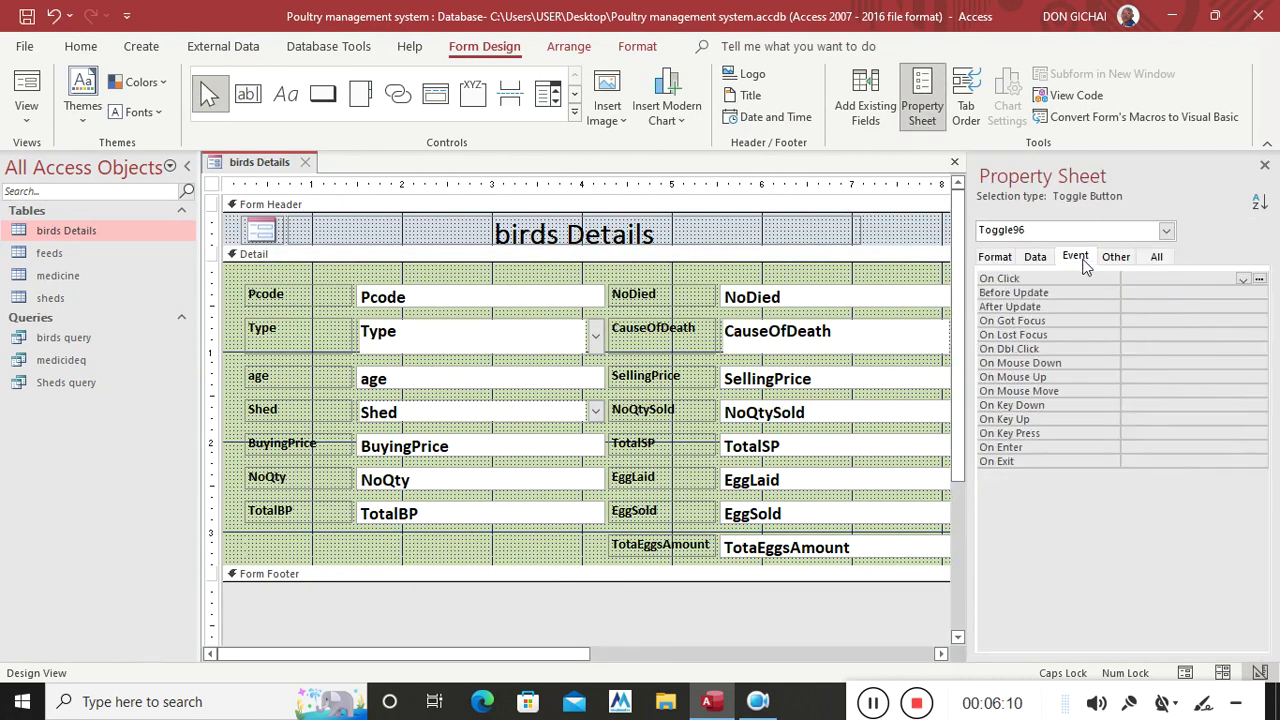
{"action": "left_click", "coordinate": [1243, 281]}
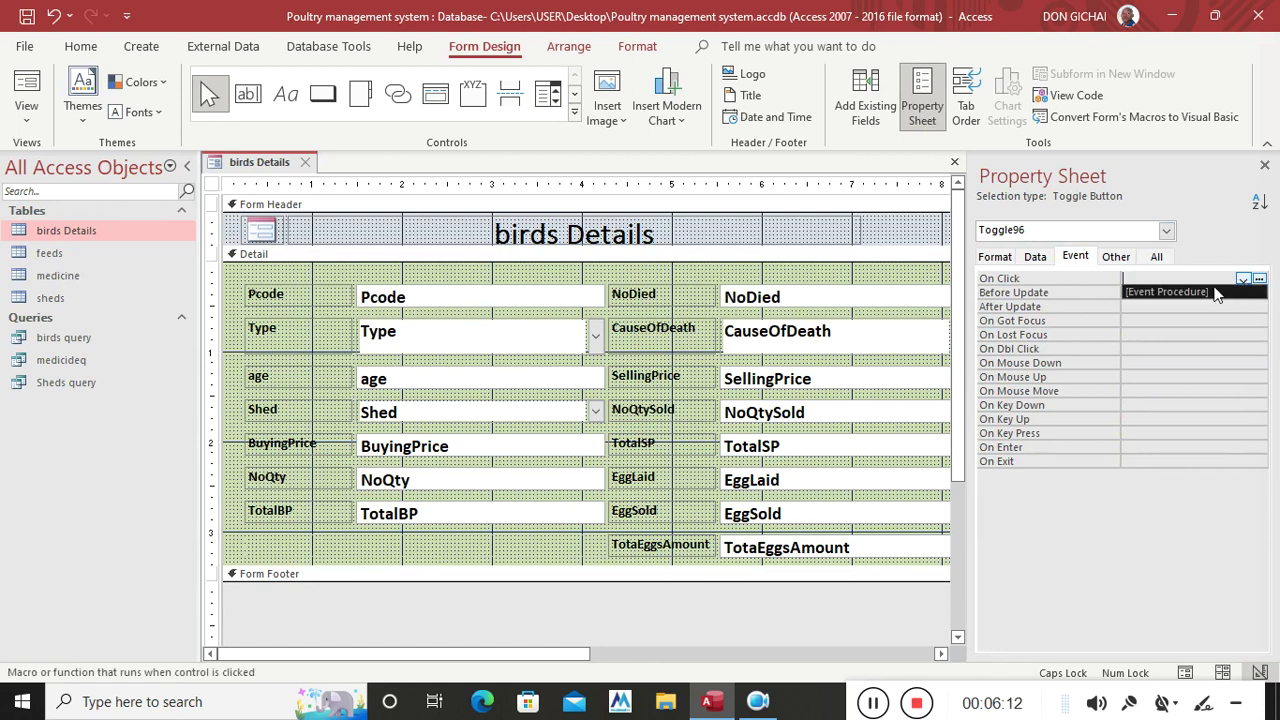
{"action": "left_click", "coordinate": [1212, 291]}
{"action": "left_click", "coordinate": [1259, 279]}
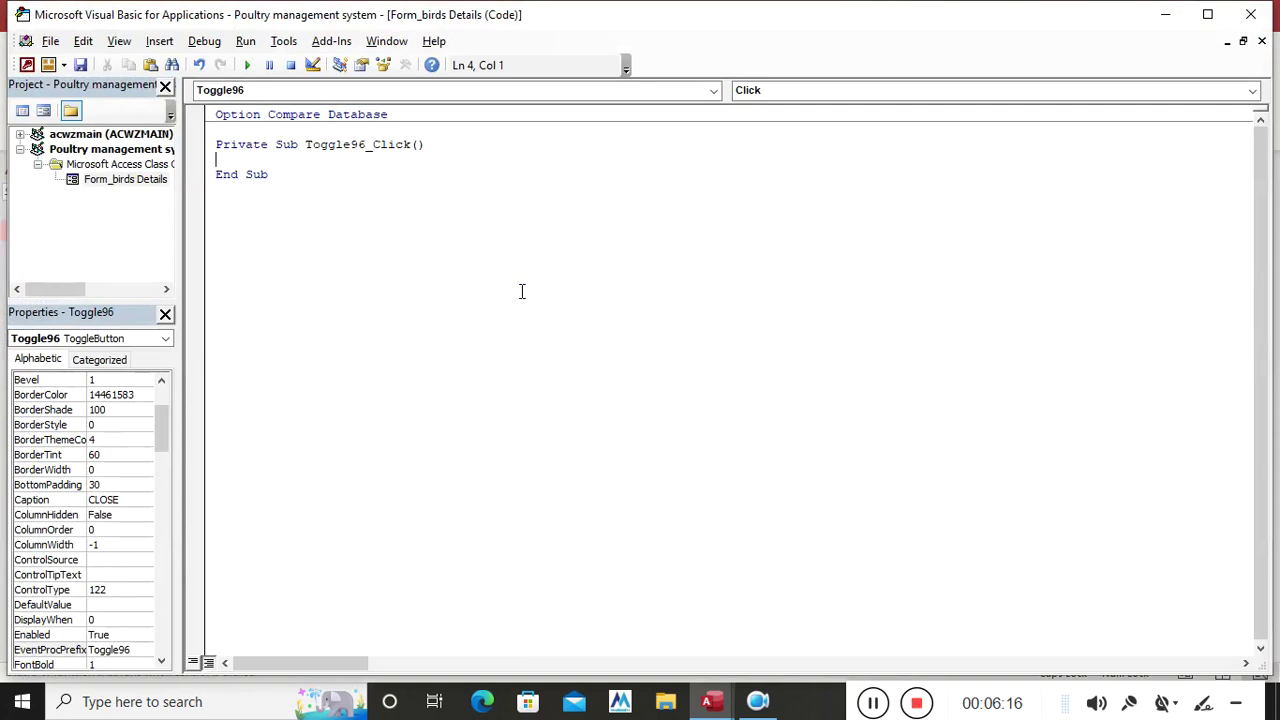
{"action": "key", "text": "ctrl+v"}
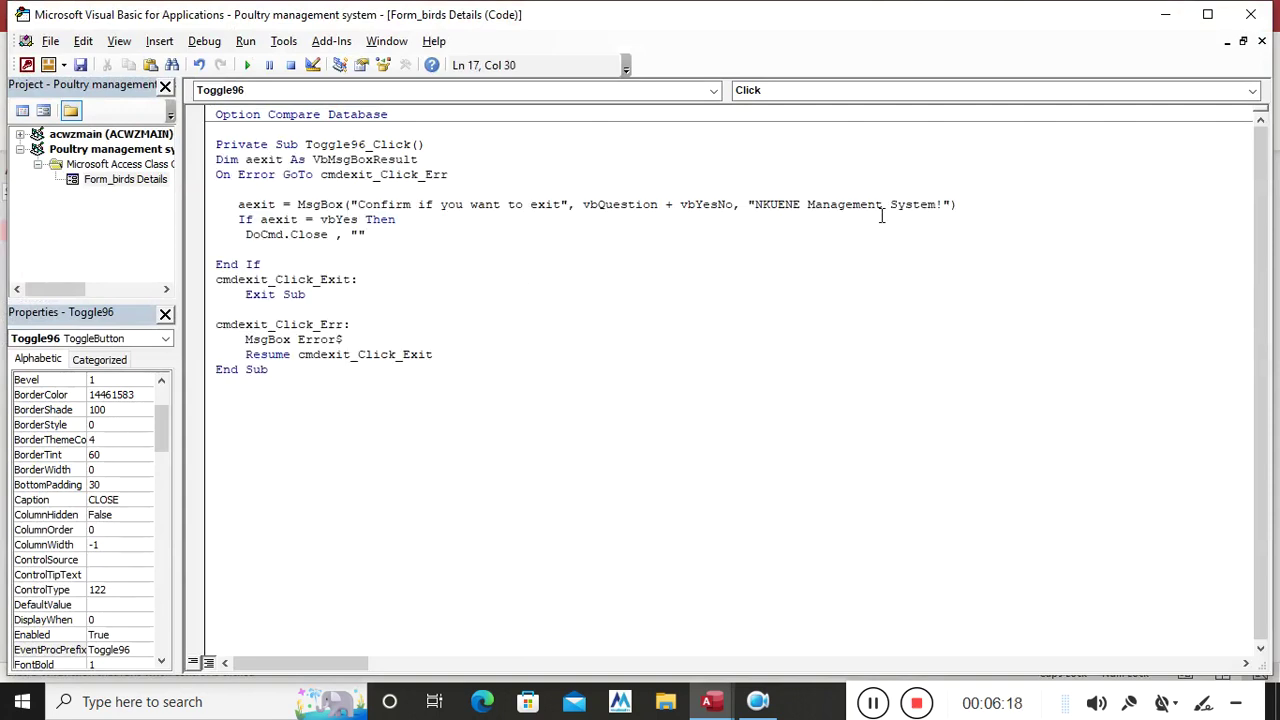
Step: Replace NKUENE with "Poultry" in the exit message box title, save the form as birds Details and close the code editor
{"action": "left_click_drag", "start_coordinate": [807, 204], "coordinate": [754, 204]}
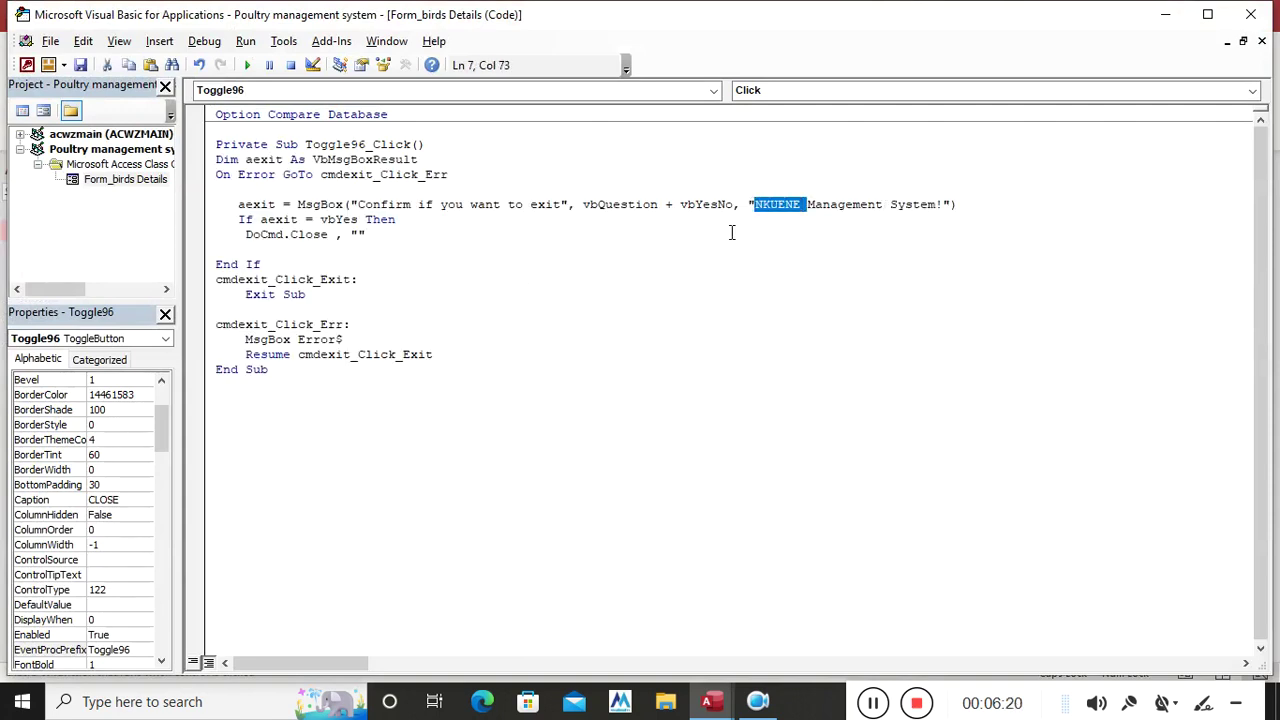
{"action": "type", "text": "oultyr"}
{"action": "key", "text": "BackSpace"}
{"action": "key", "text": "BackSpace"}
{"action": "key", "text": "BackSpace"}
{"action": "type", "text": "ry"}
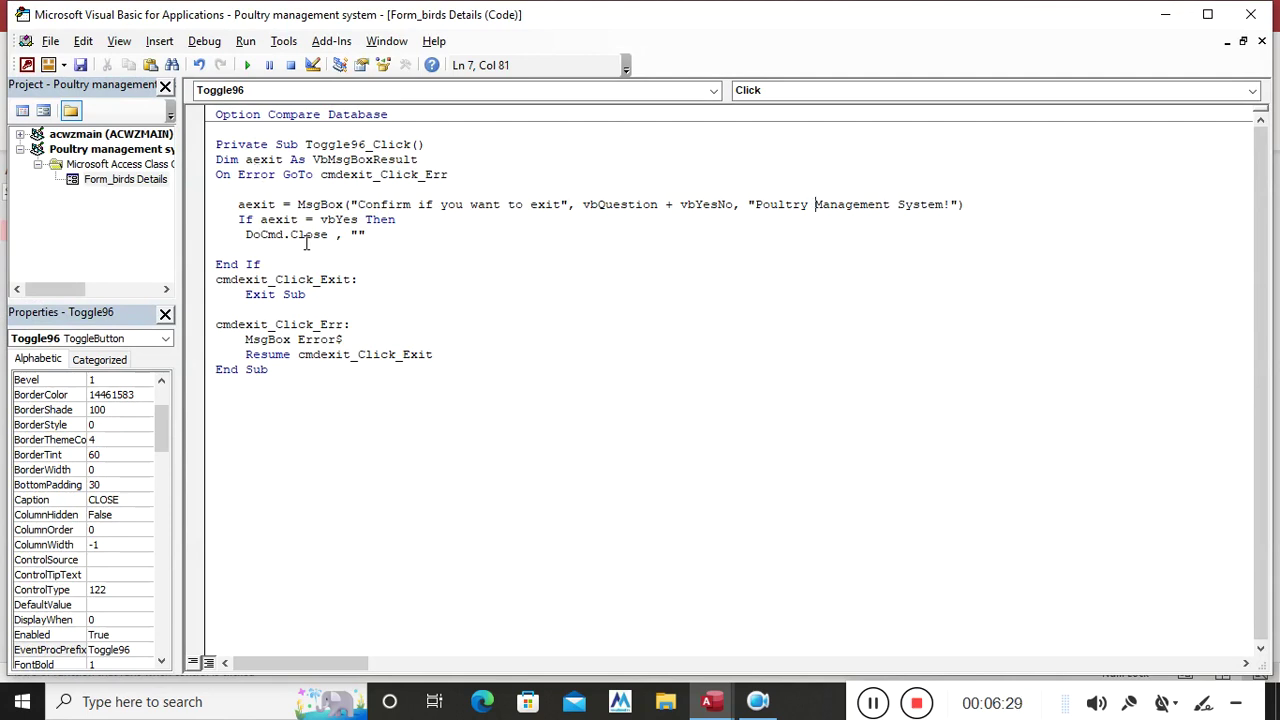
{"action": "left_click", "coordinate": [80, 65]}
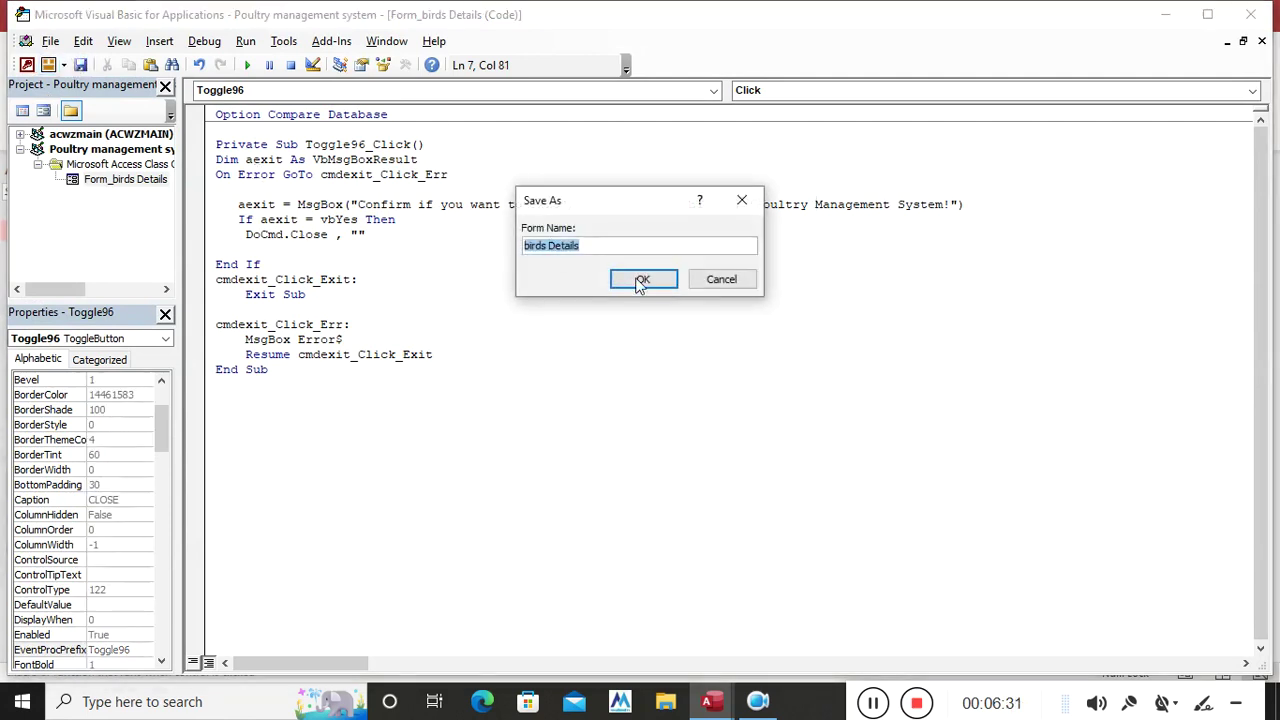
{"action": "left_click", "coordinate": [660, 284]}
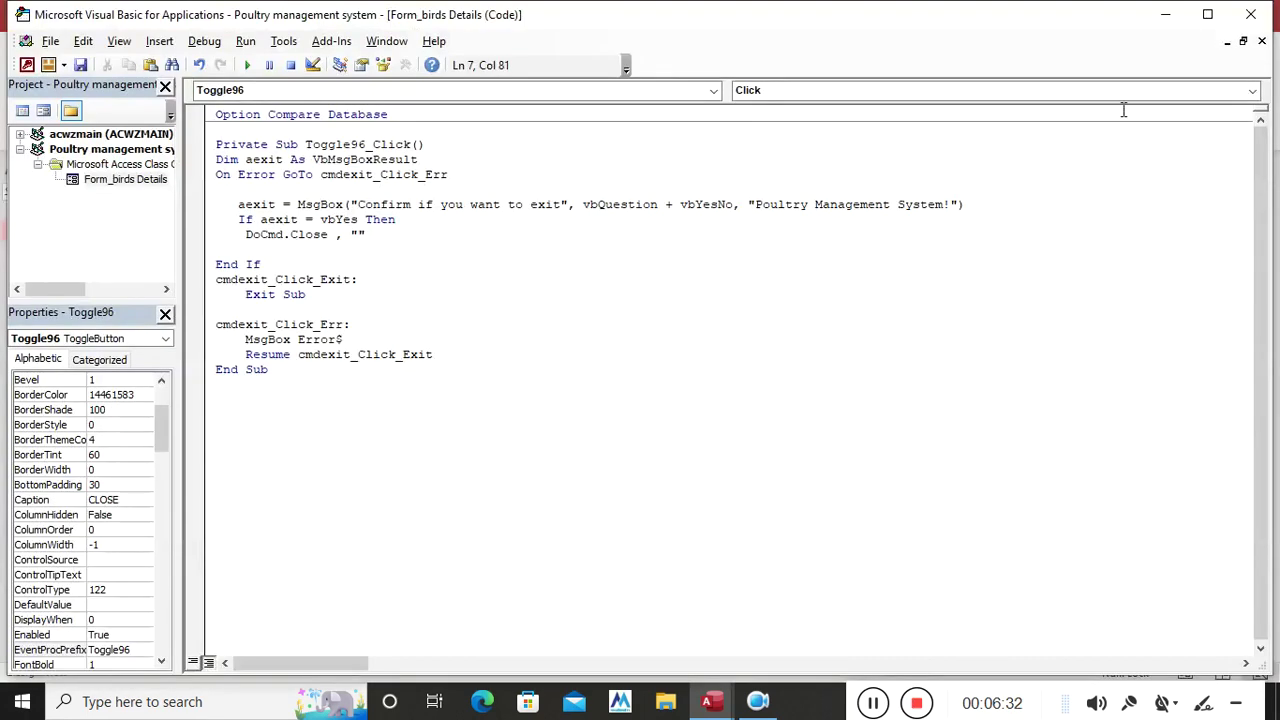
{"action": "left_click", "coordinate": [1251, 14]}
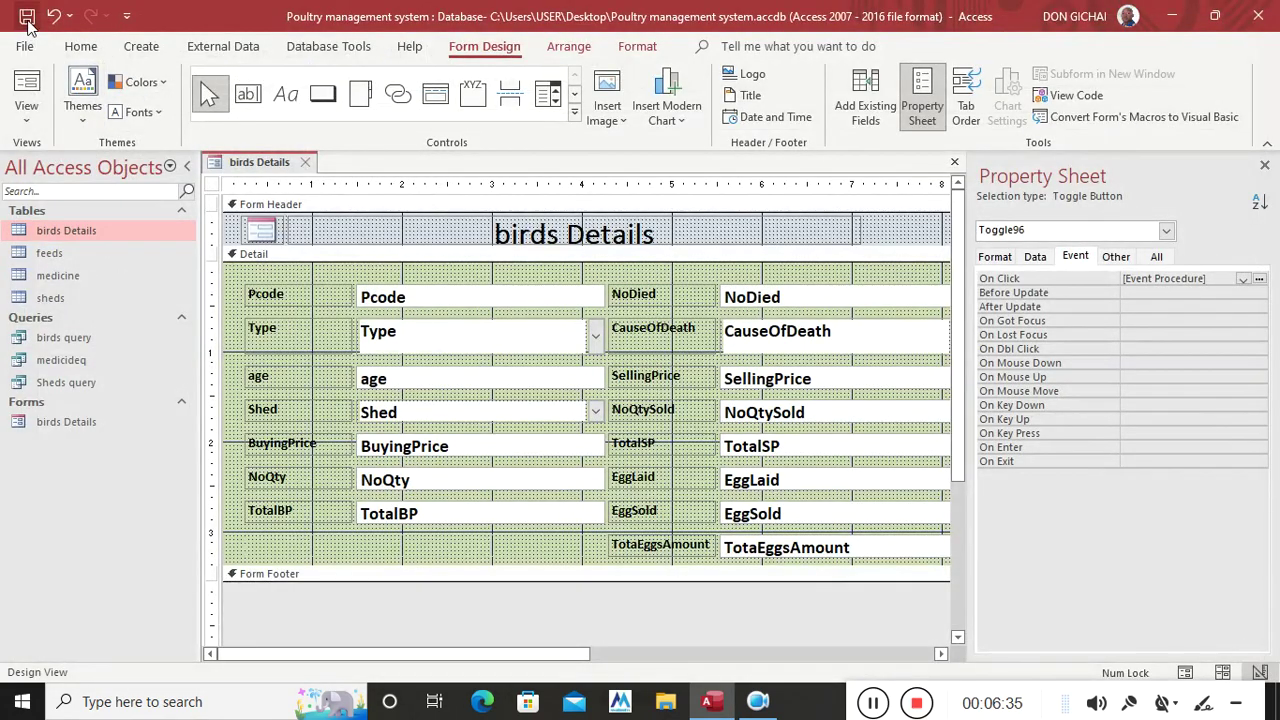
Step: Test the CLOSE button in Form View, answering No to the exit confirmation once and Yes the second time
{"action": "left_click", "coordinate": [26, 92]}
{"action": "left_click", "coordinate": [1058, 390]}
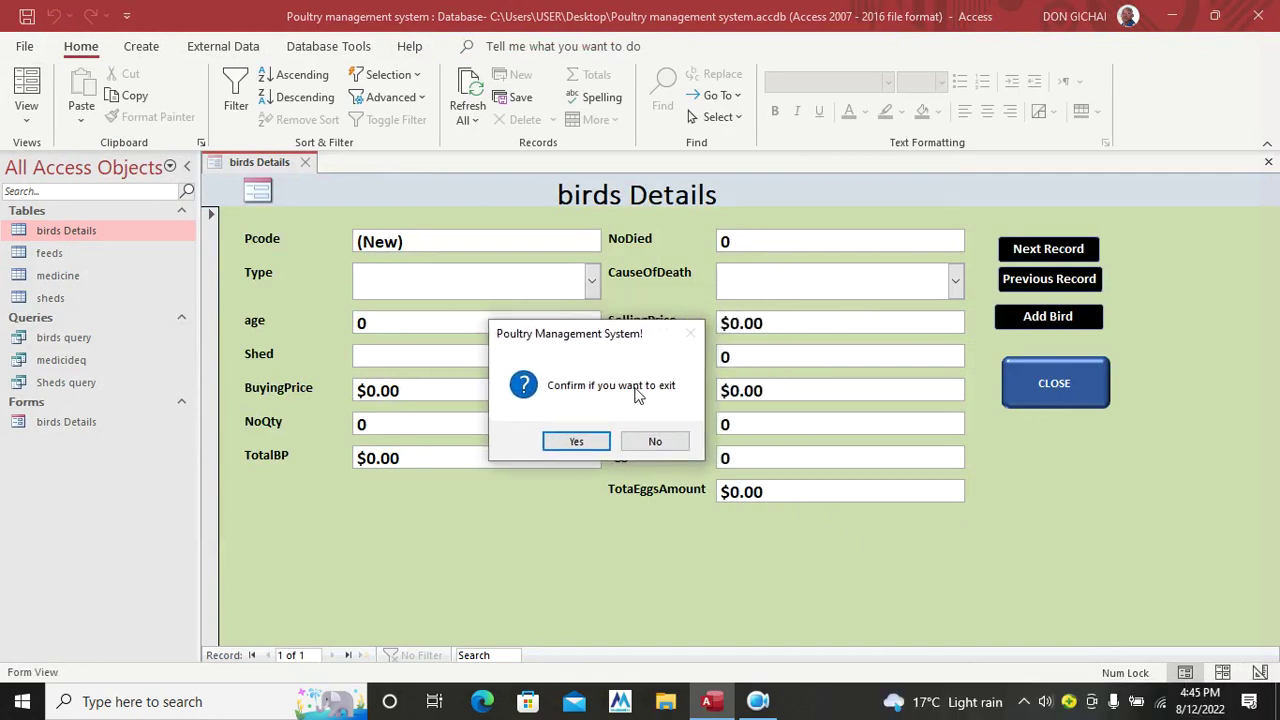
{"action": "left_click", "coordinate": [655, 441]}
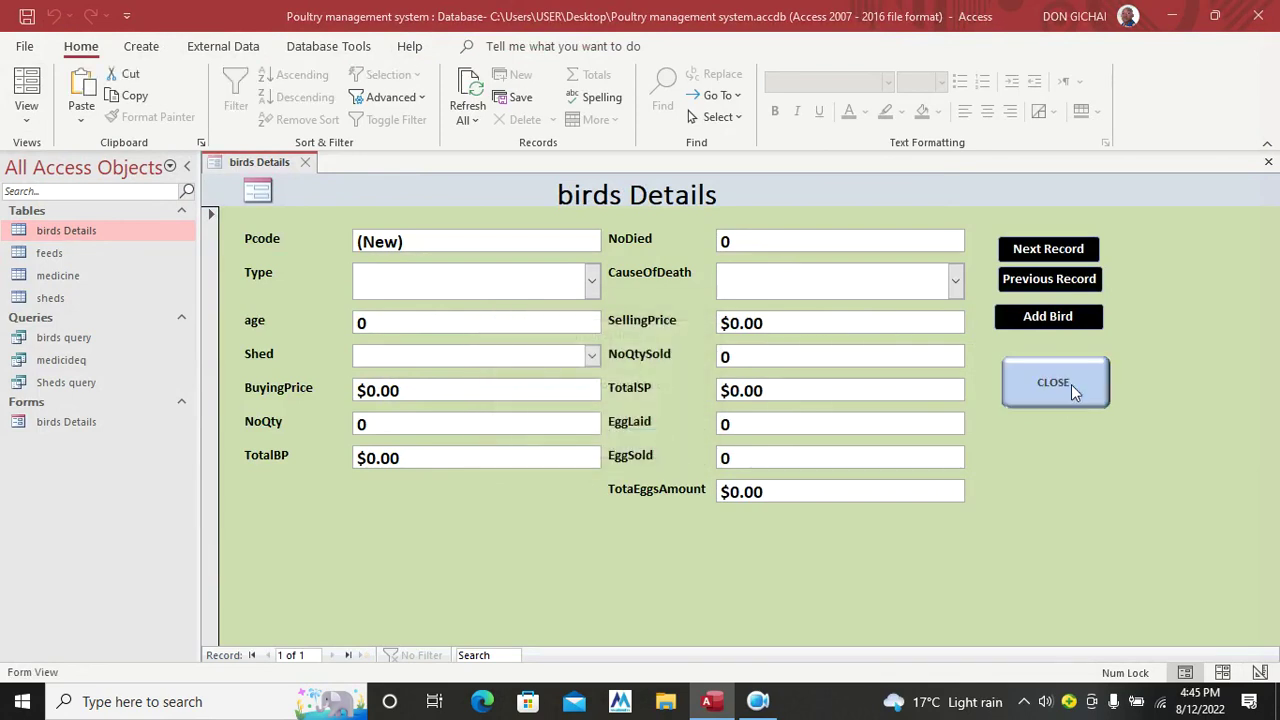
{"action": "left_click", "coordinate": [1071, 386]}
{"action": "left_click", "coordinate": [633, 421]}
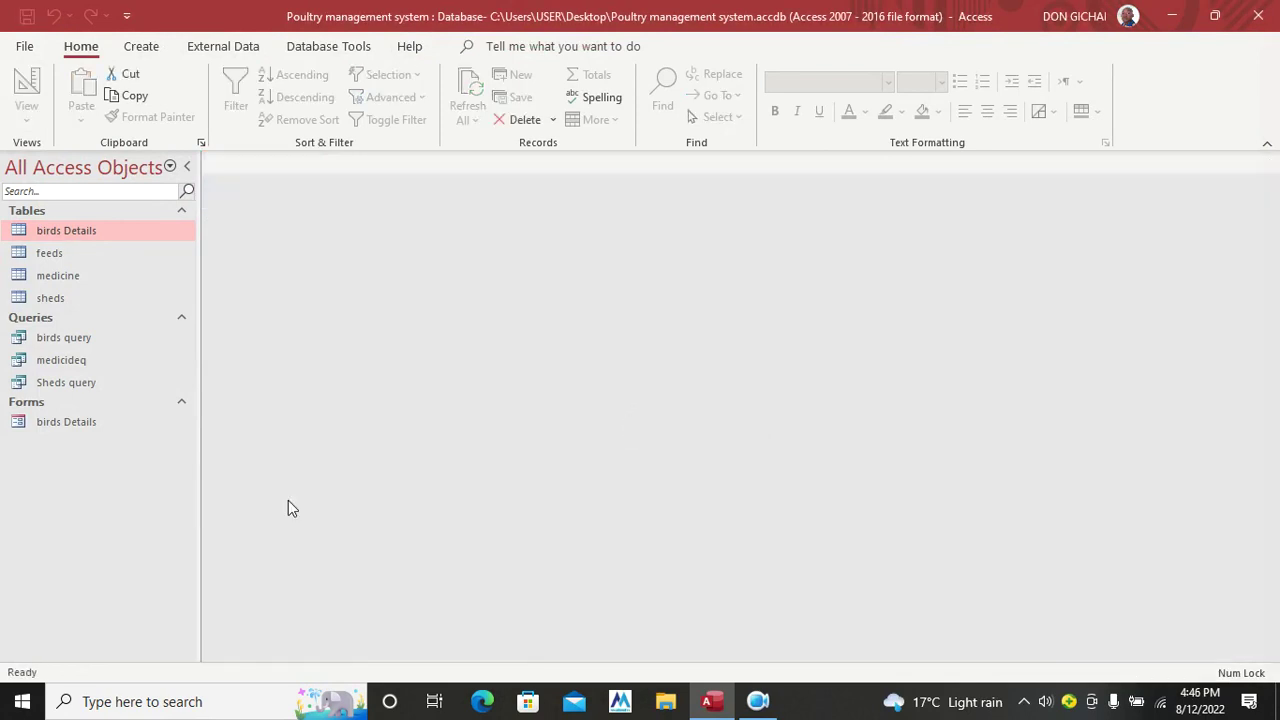
Step: Reopen the birds Details form in Design View and give the CLOSE button a red fill and font size 22
{"action": "double_click", "coordinate": [95, 426]}
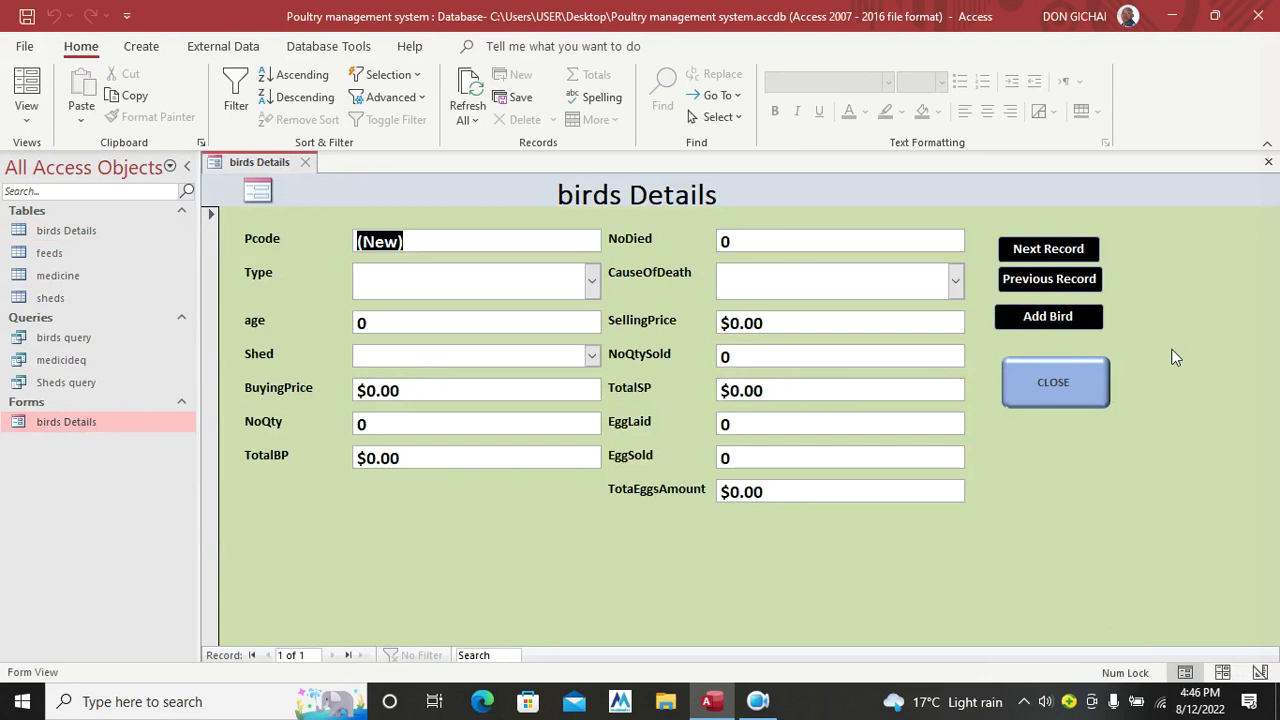
{"action": "right_click", "coordinate": [450, 518]}
{"action": "left_click", "coordinate": [508, 361]}
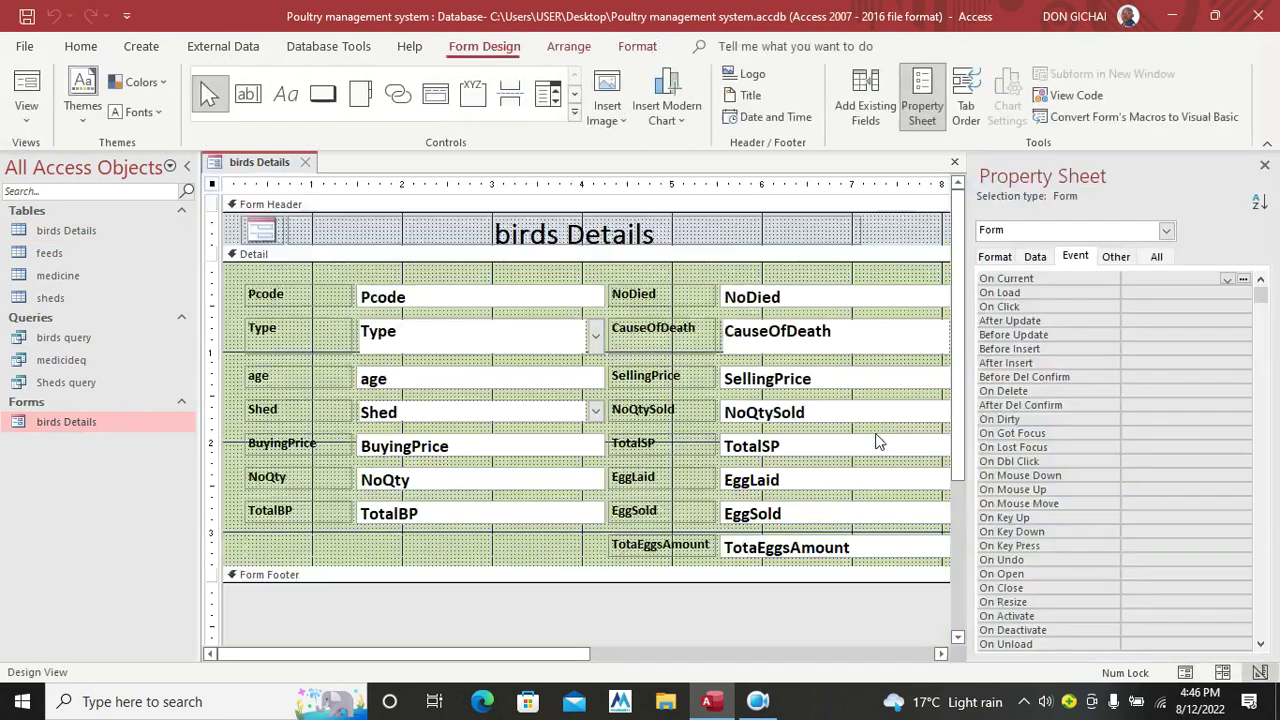
{"action": "left_click_drag", "start_coordinate": [470, 655], "coordinate": [771, 599]}
{"action": "left_click", "coordinate": [700, 455]}
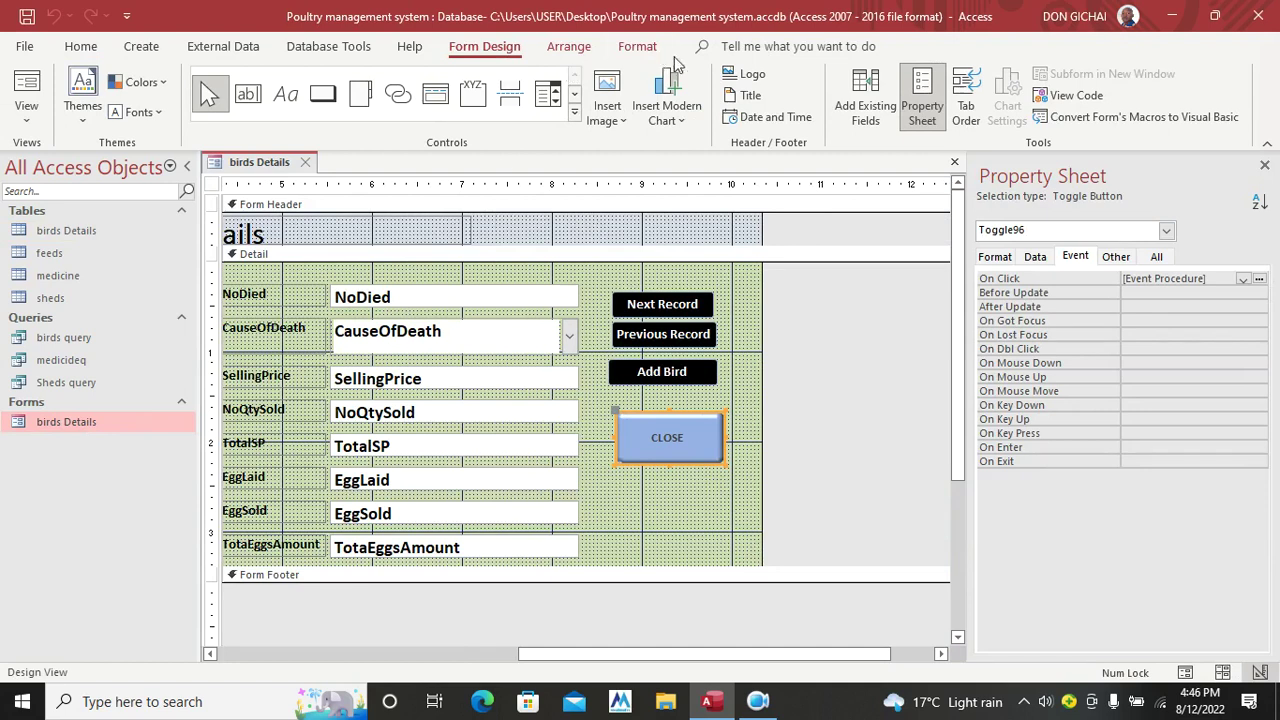
{"action": "left_click", "coordinate": [638, 46]}
{"action": "left_click", "coordinate": [838, 75]}
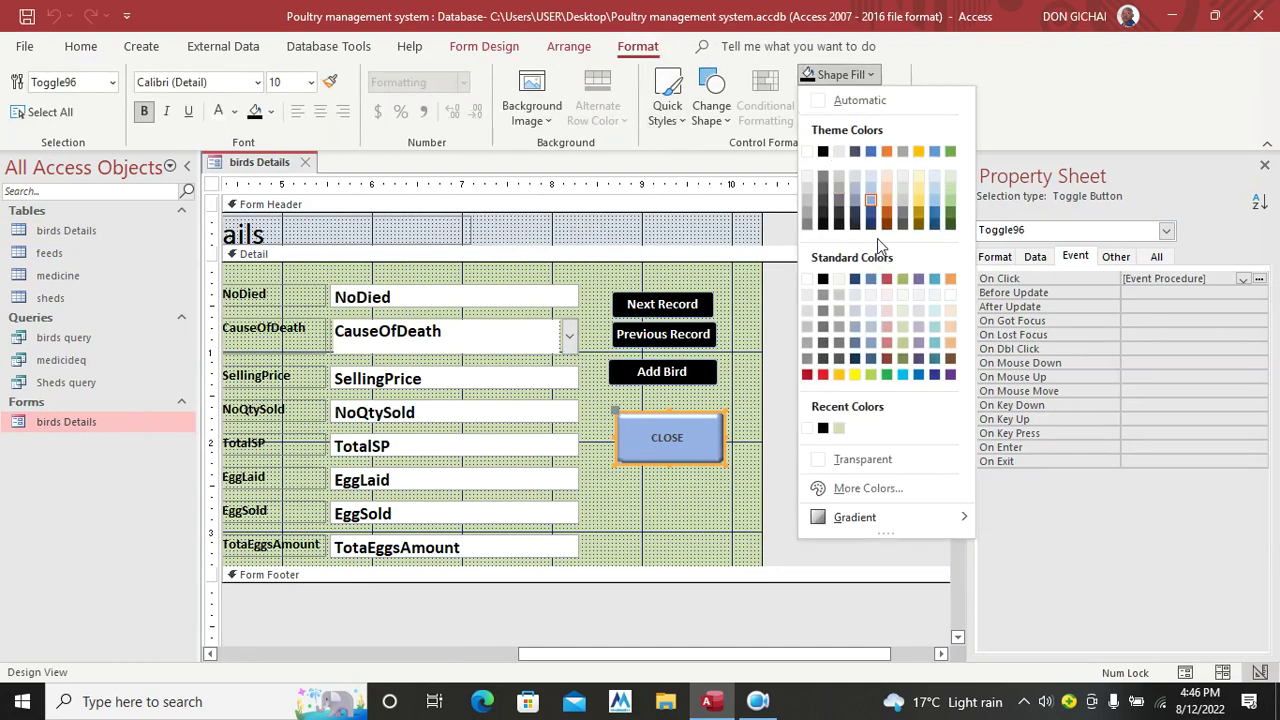
{"action": "left_click", "coordinate": [818, 375]}
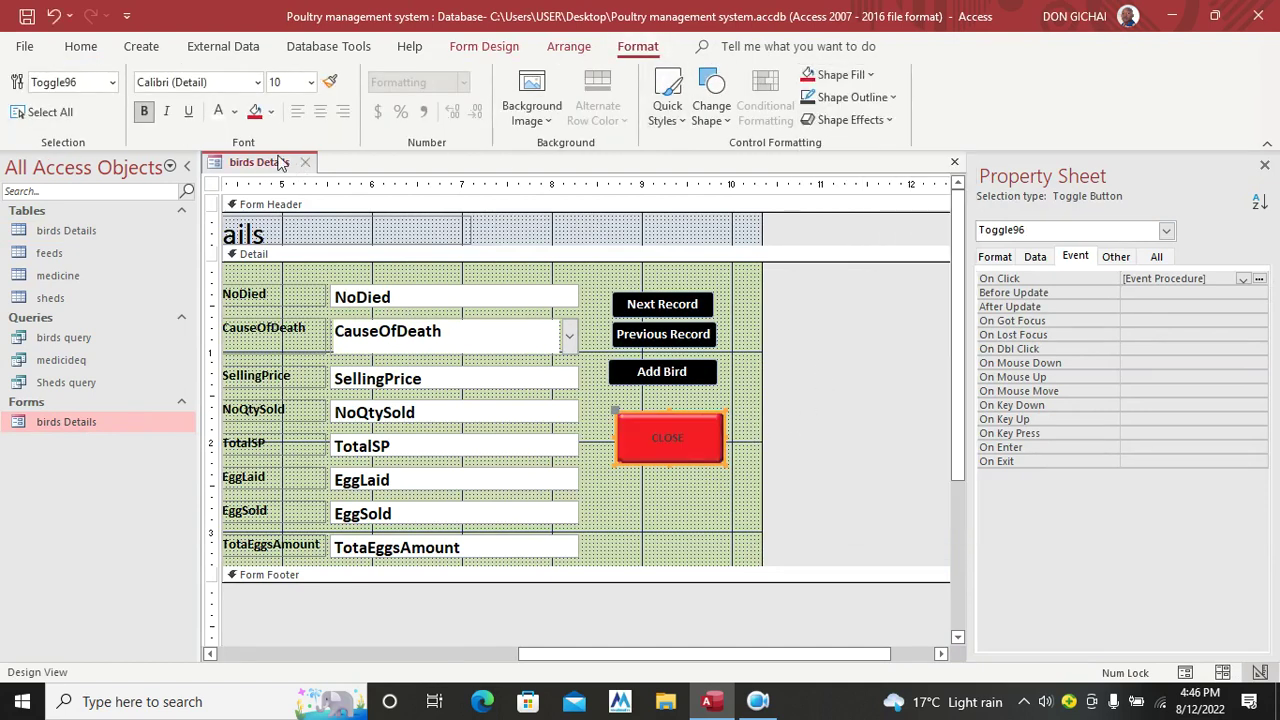
{"action": "left_click", "coordinate": [312, 88]}
{"action": "left_click", "coordinate": [298, 293]}
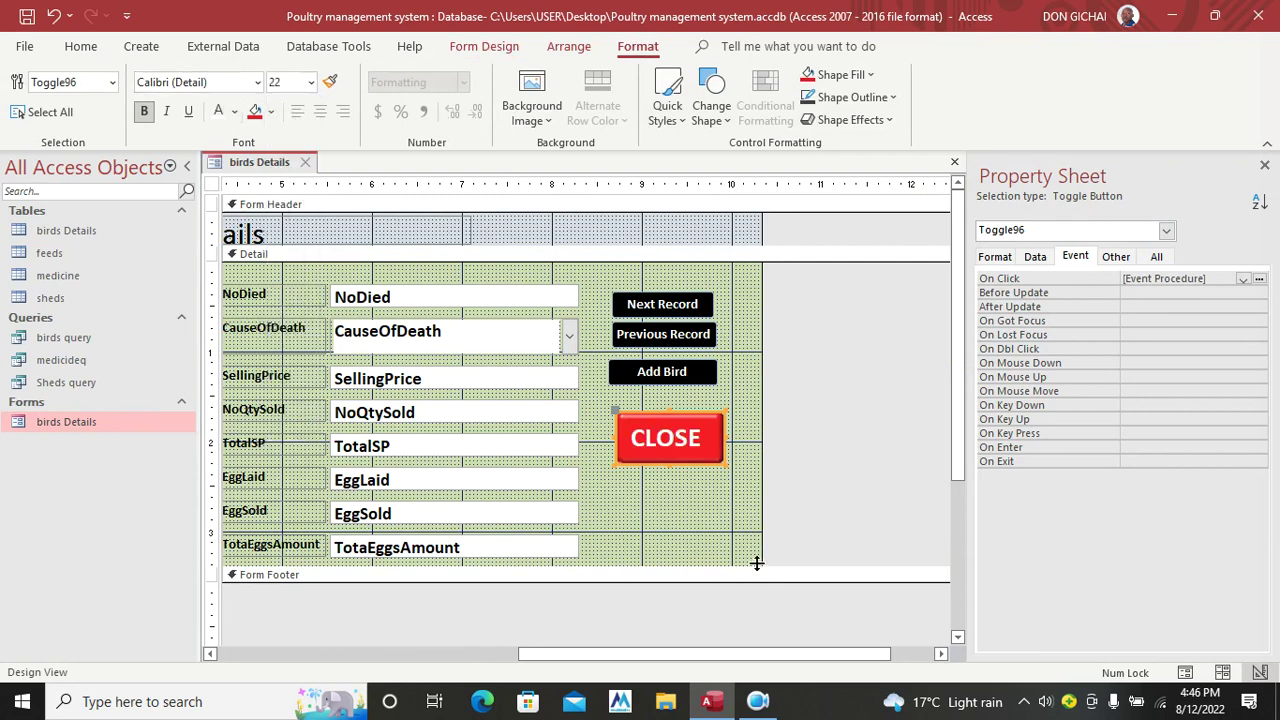
Step: Reduce the CLOSE button's width slightly and move it down near the lower edge of the Detail section, beside the egg fields
{"action": "left_click", "coordinate": [729, 530]}
{"action": "left_click", "coordinate": [726, 466]}
{"action": "left_click_drag", "start_coordinate": [726, 466], "coordinate": [687, 550]}
{"action": "left_click", "coordinate": [711, 494]}
{"action": "mouse_move", "coordinate": [610, 655]}
{"action": "left_mouse_down"}
{"action": "mouse_move", "coordinate": [371, 657]}
{"action": "mouse_move", "coordinate": [629, 657]}
{"action": "mouse_move", "coordinate": [588, 657]}
{"action": "left_mouse_up"}
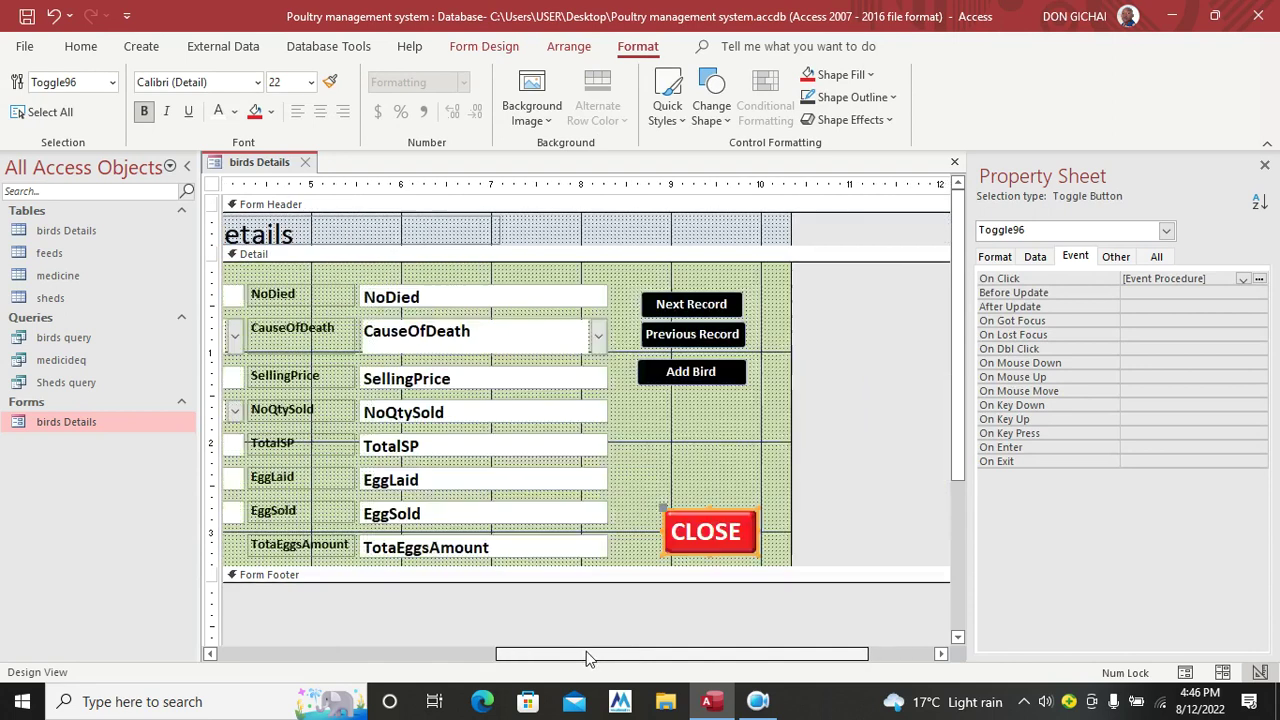
Step: Draw a wide toggle button about 2.5 inches long in the Form Header, beside the birds Details title
{"action": "left_click", "coordinate": [497, 52]}
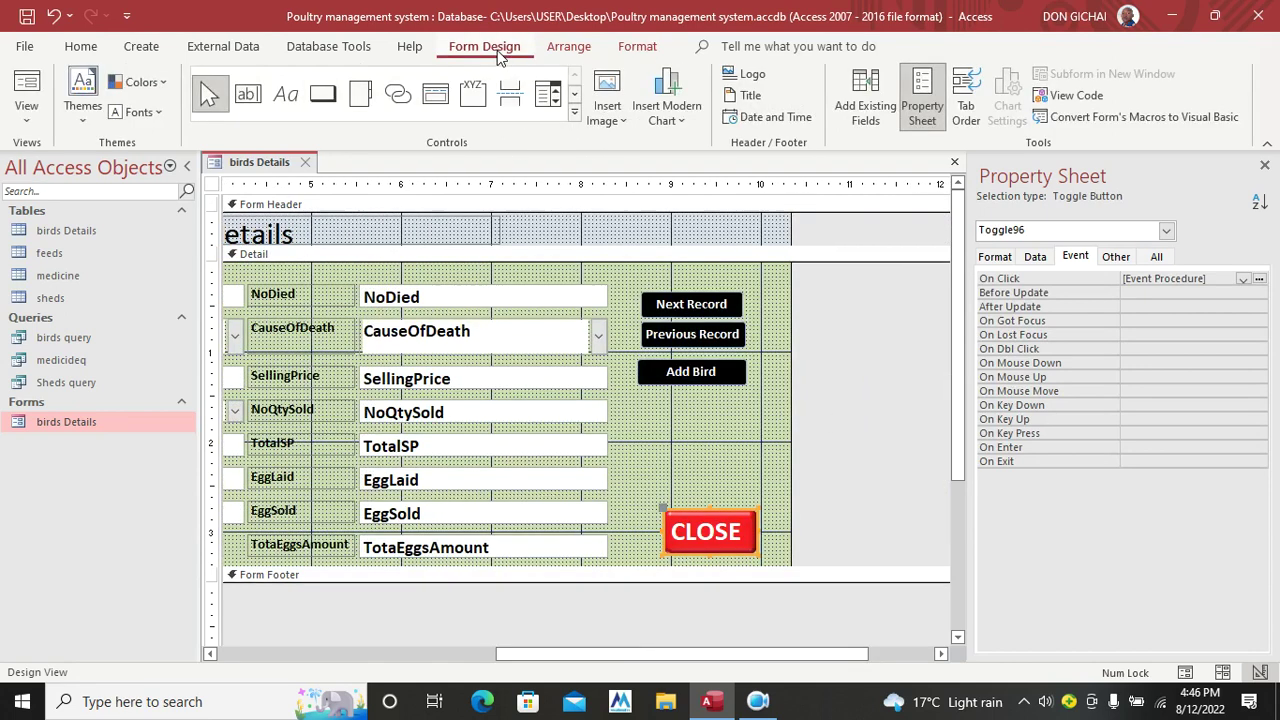
{"action": "left_click", "coordinate": [574, 111]}
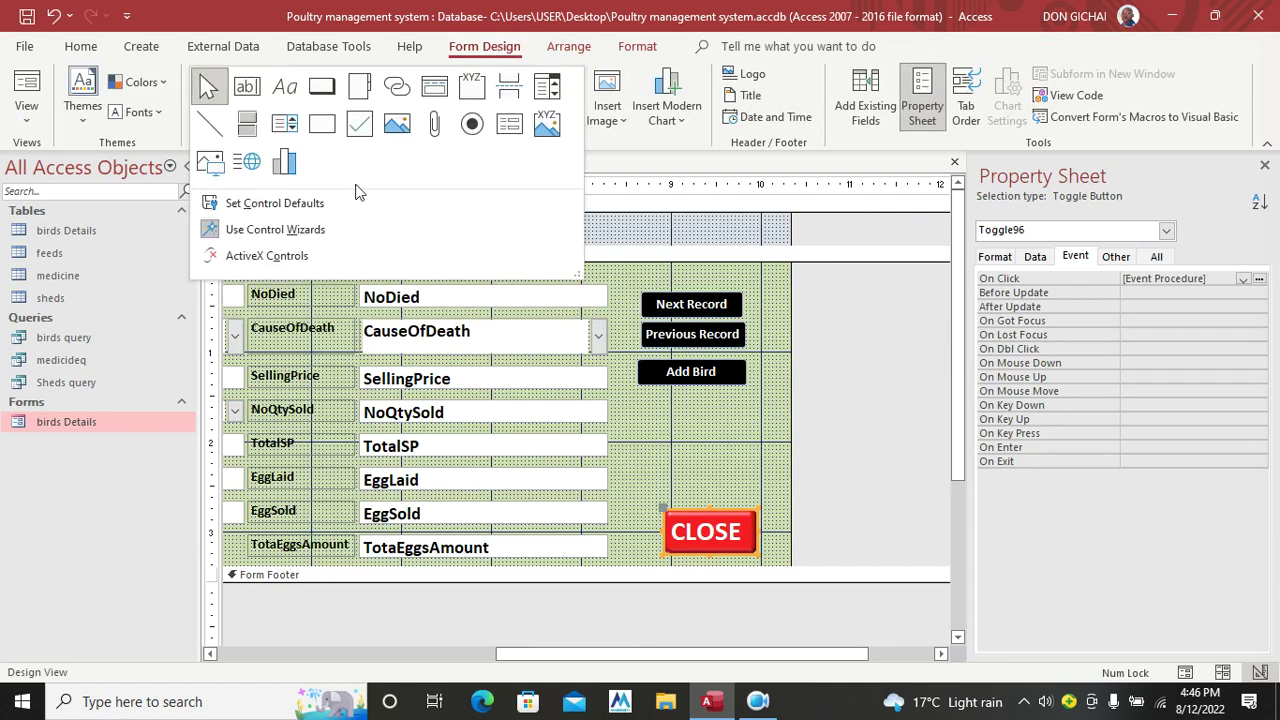
{"action": "left_click", "coordinate": [249, 133]}
{"action": "left_click_drag", "start_coordinate": [533, 214], "coordinate": [749, 238]}
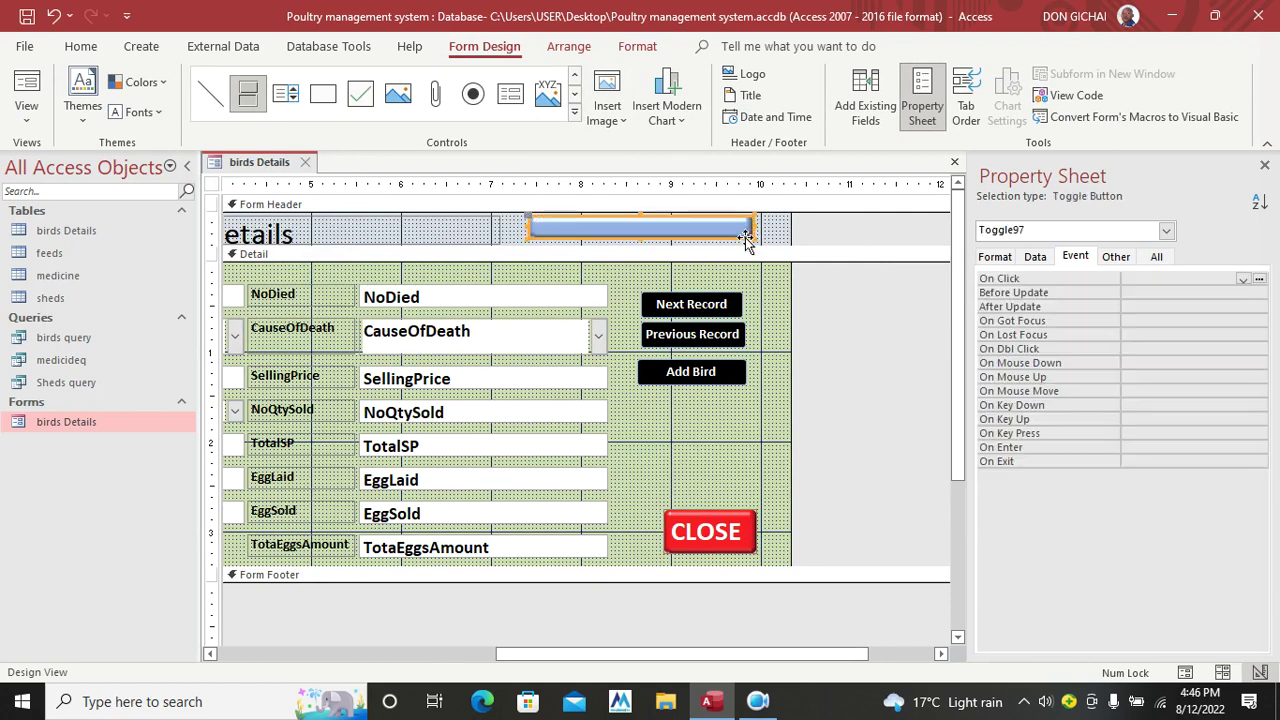
Step: Caption the toggle button in the Form Header "Hide/Unhide Ribbon"
{"action": "left_click", "coordinate": [643, 241]}
{"action": "left_click", "coordinate": [596, 231]}
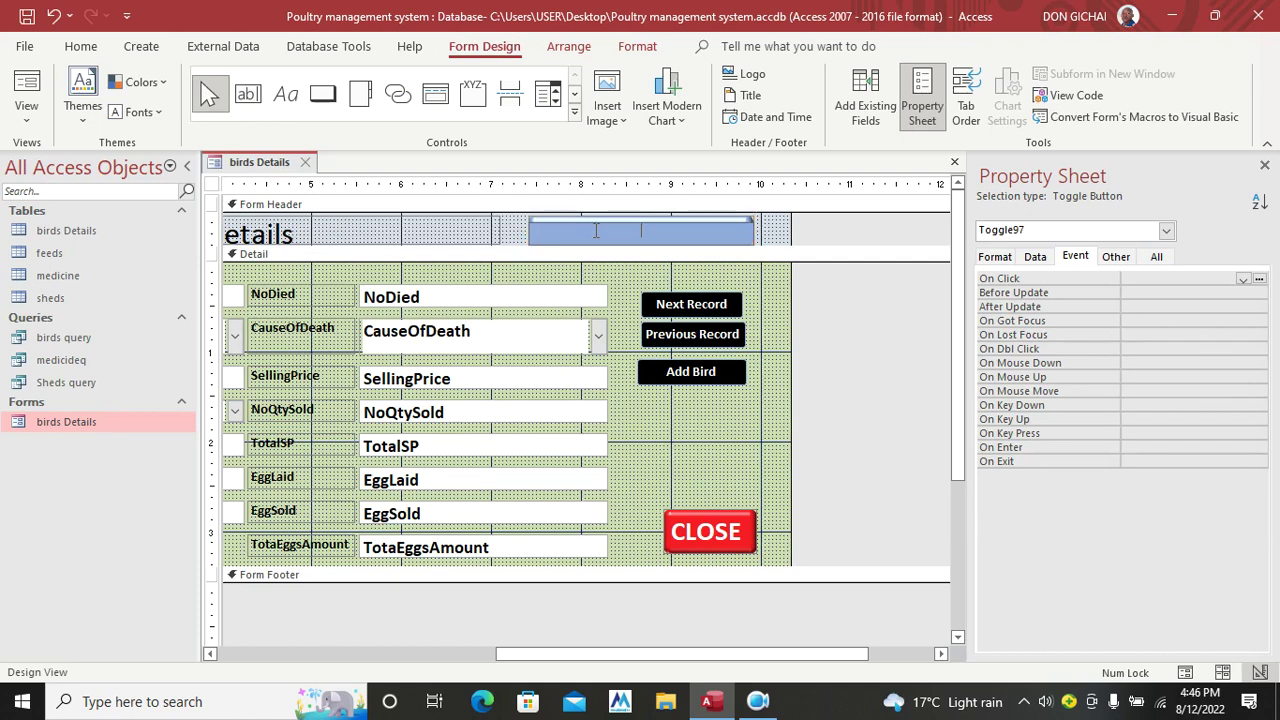
{"action": "key", "text": "Caps_Lock"}
{"action": "key", "text": "Caps_Lock"}
{"action": "key", "text": "BackSpace"}
{"action": "key", "text": "BackSpace"}
{"action": "key", "text": "BackSpace"}
{"action": "type", "text": "Hide/Unhide Ribbon"}
{"action": "key", "text": "Return"}
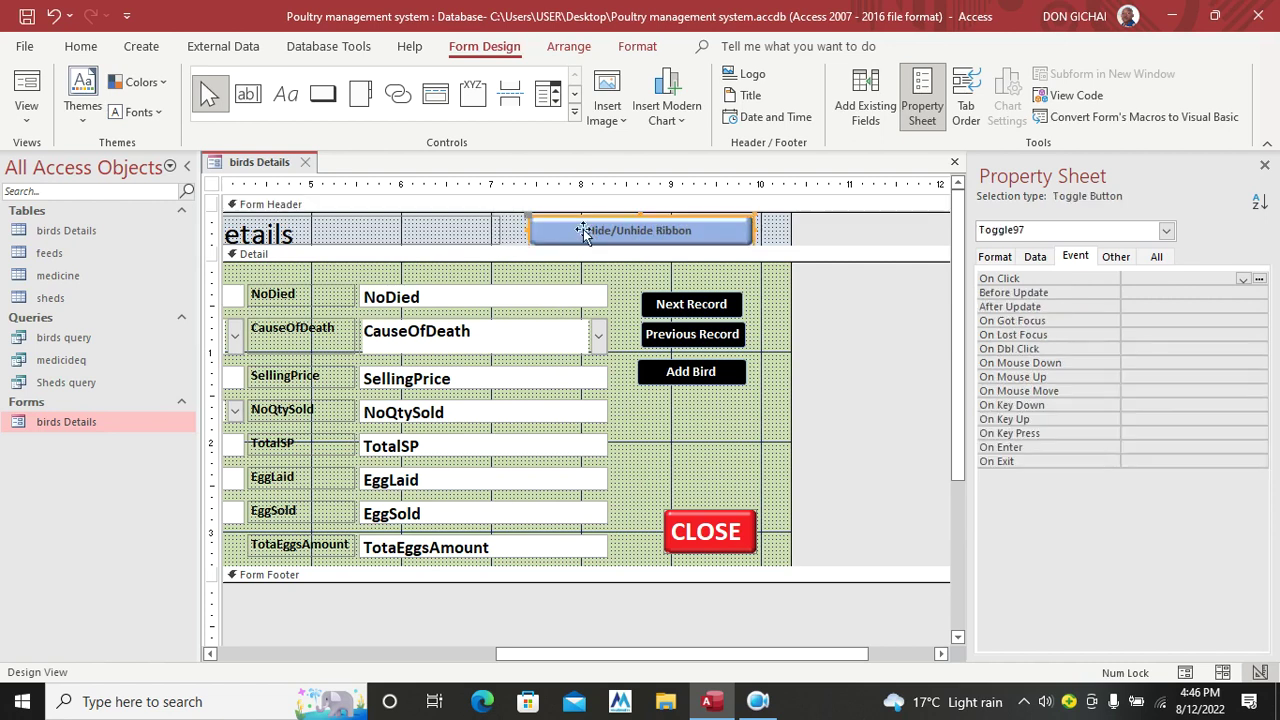
Step: Give the Hide/Unhide Ribbon button a dark grey fill and font size 14
{"action": "left_click", "coordinate": [637, 46]}
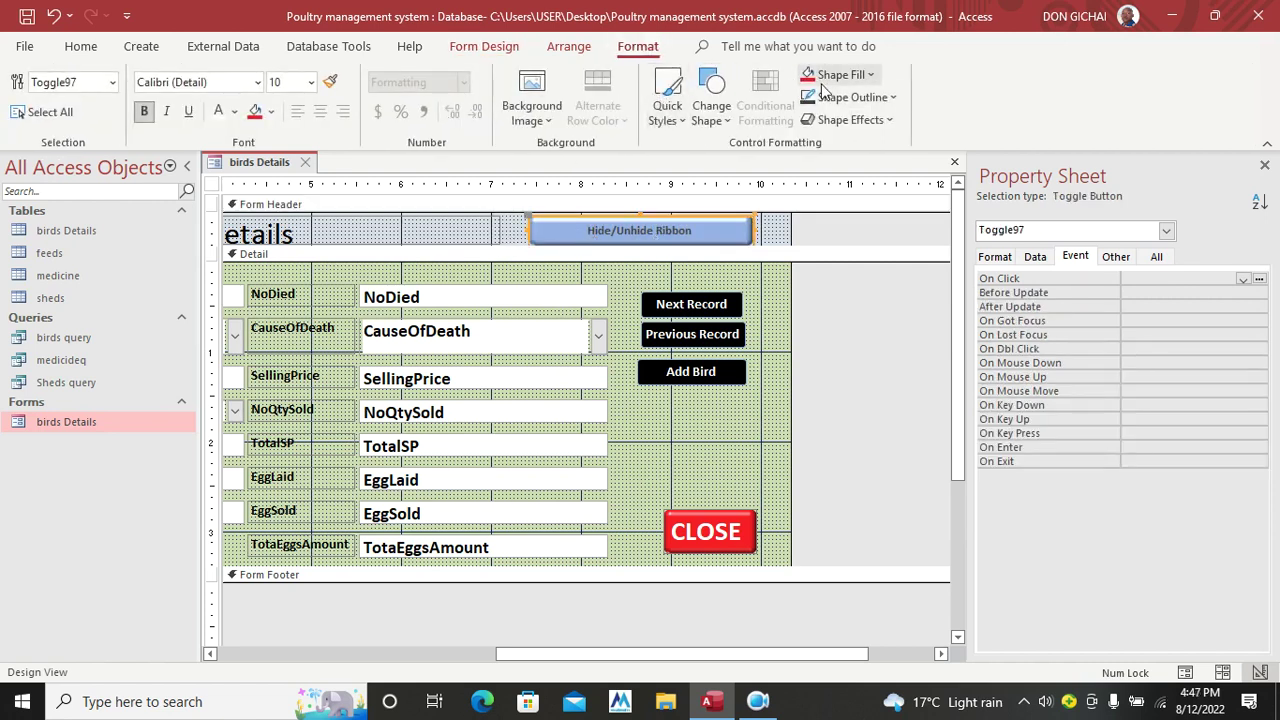
{"action": "left_click", "coordinate": [840, 74]}
{"action": "left_click", "coordinate": [823, 200]}
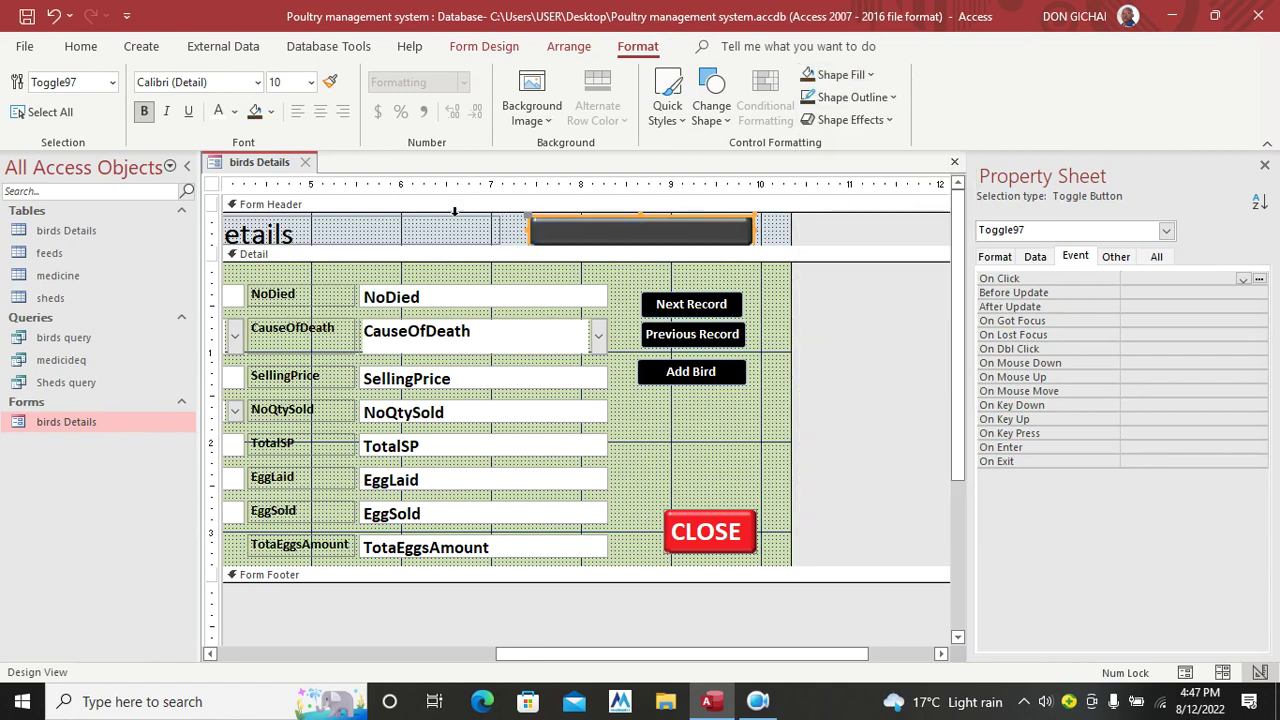
{"action": "left_click", "coordinate": [311, 82]}
{"action": "left_click", "coordinate": [285, 213]}
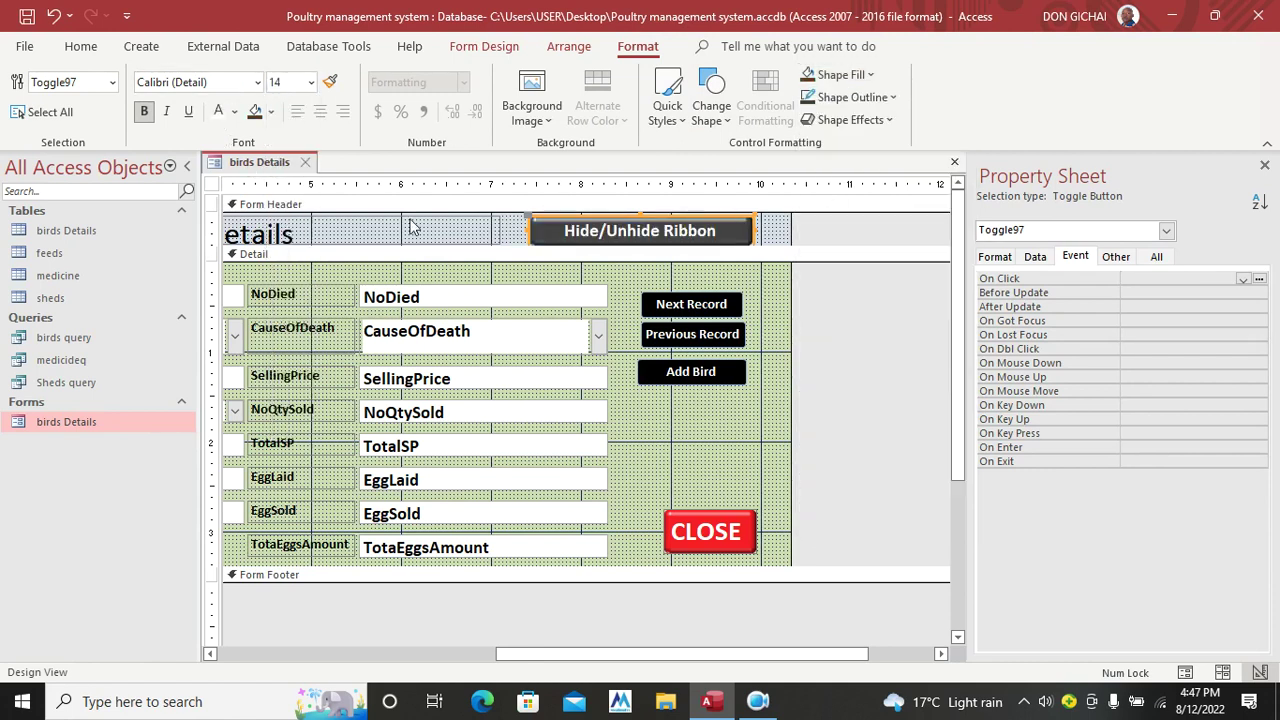
{"action": "left_click", "coordinate": [747, 257]}
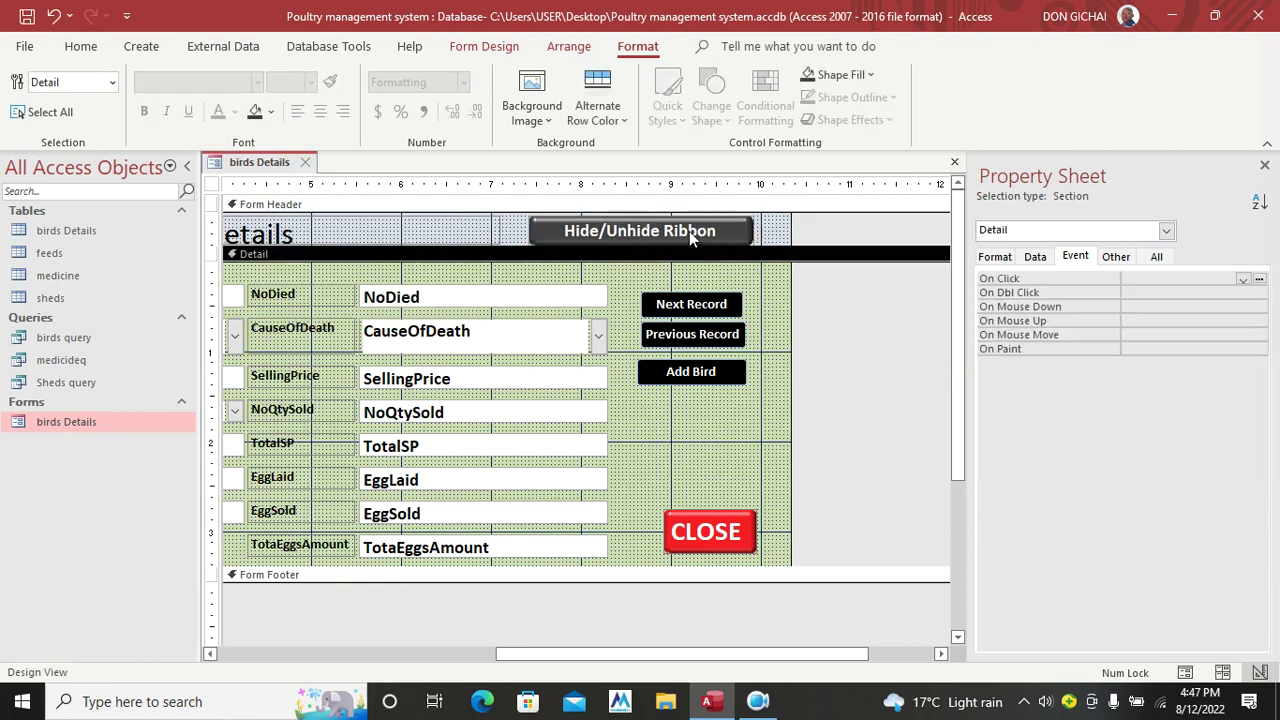
Step: Set the Hide/Unhide Ribbon button's On Click event to [Event Procedure] and open its procedure in the code editor
{"action": "left_click", "coordinate": [689, 231]}
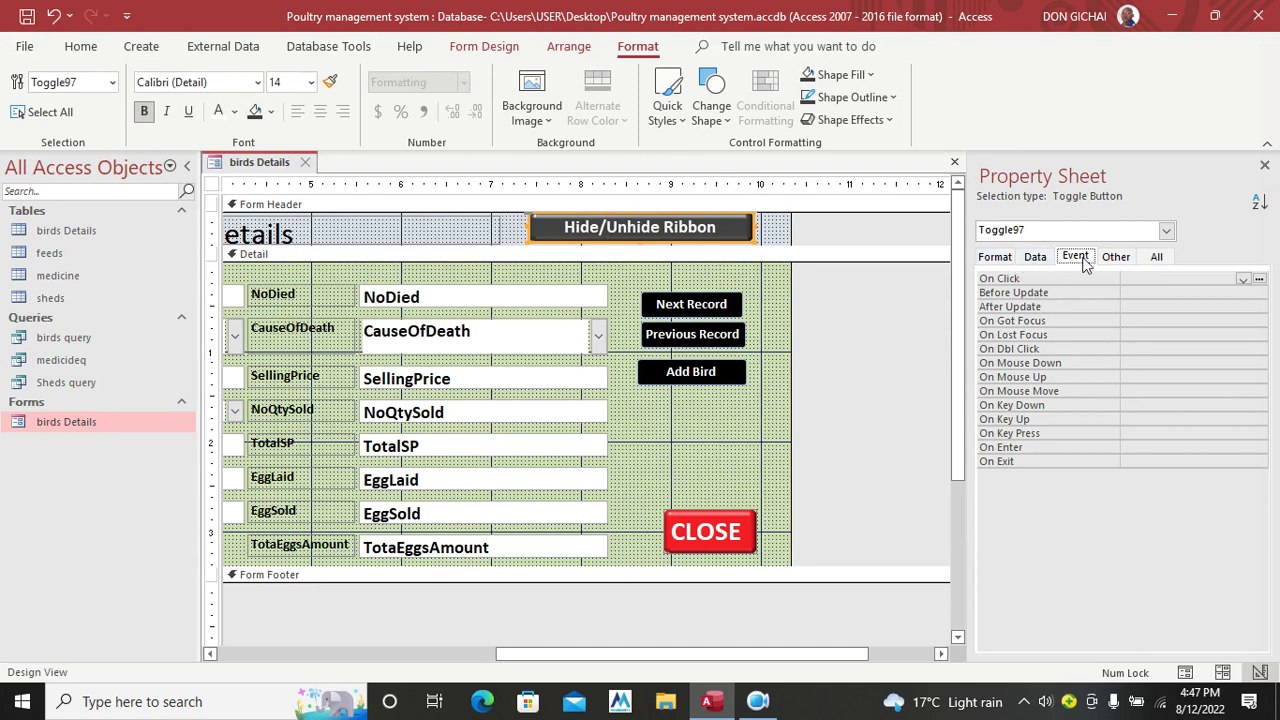
{"action": "left_click", "coordinate": [1243, 279]}
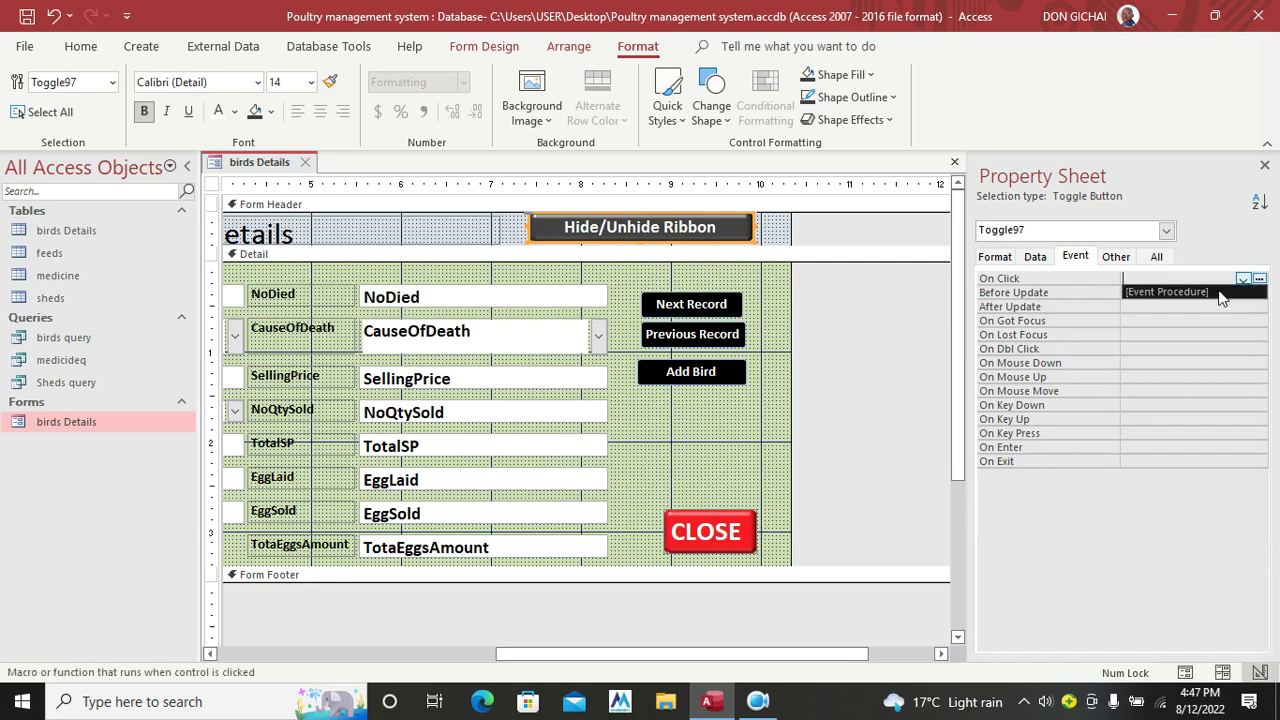
{"action": "left_click", "coordinate": [1168, 292]}
{"action": "left_click", "coordinate": [1259, 279]}
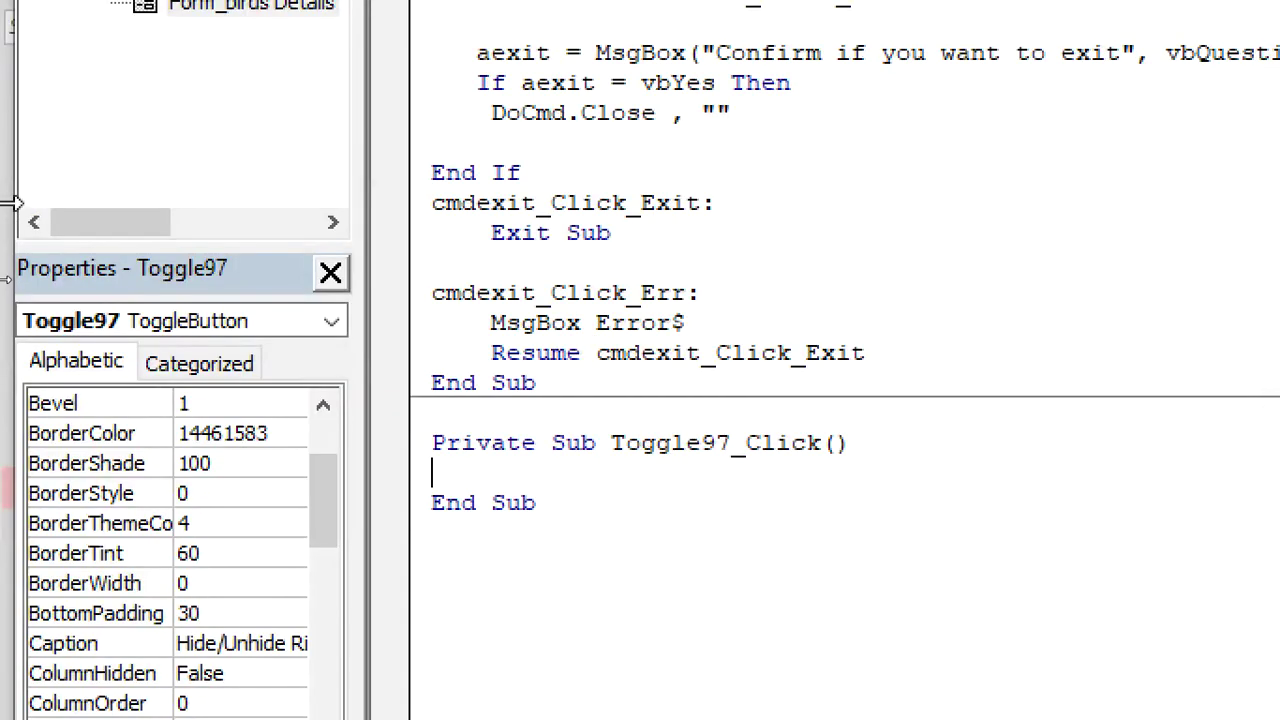
Step: Enter the statement DoCmd.ShowToolbar "Ribbon", acToolbarNo in the Toggle97_Click procedure
{"action": "type", "text": "docmd."}
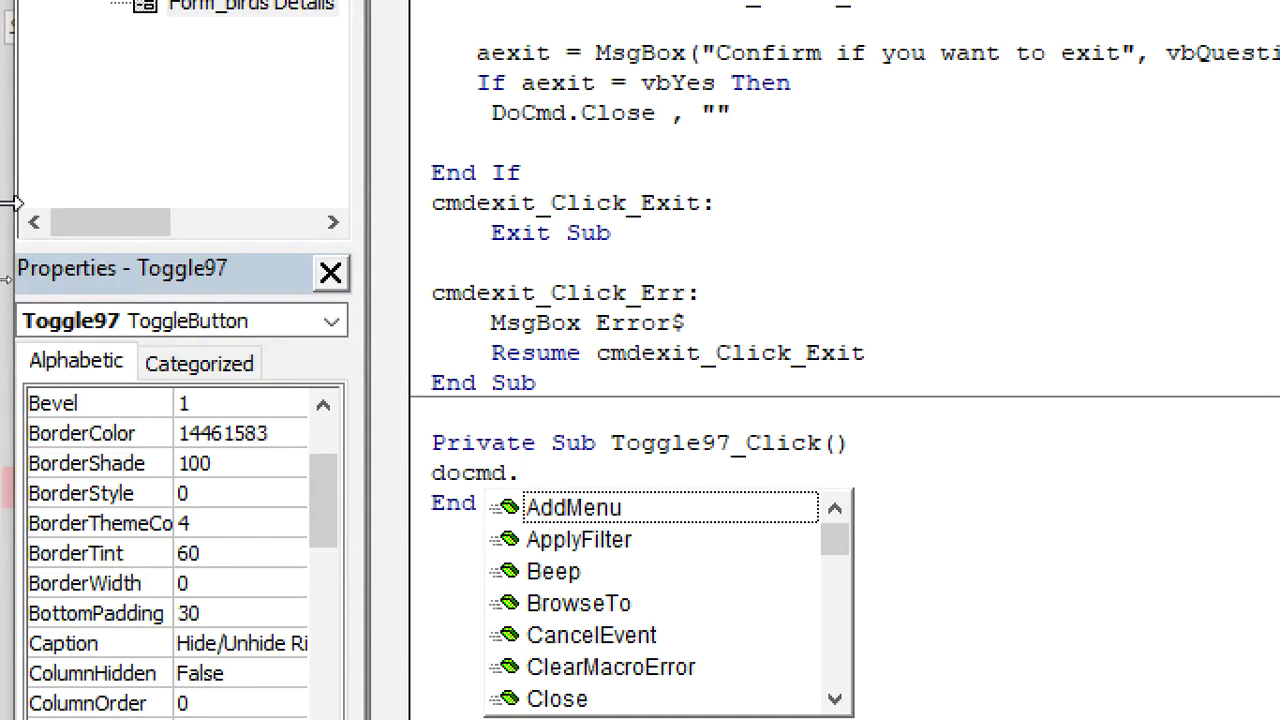
{"action": "type", "text": "sho"}
{"action": "key", "text": "Down"}
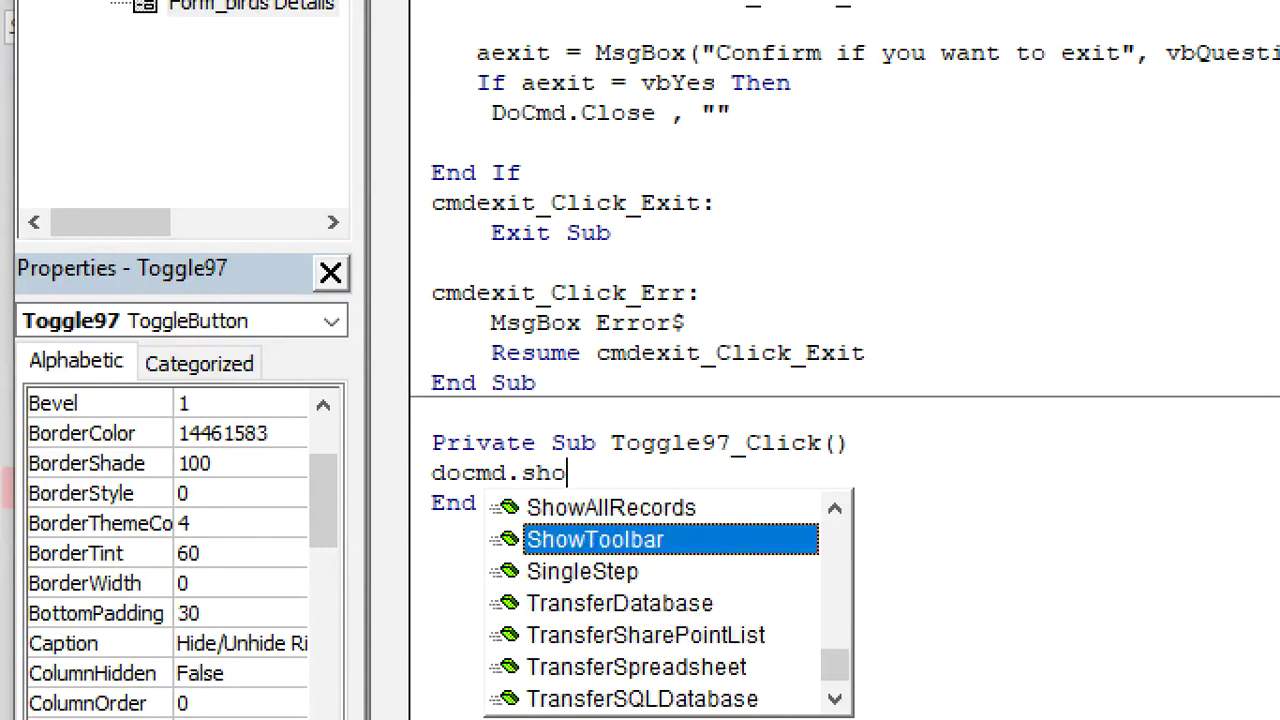
{"action": "key", "text": "Tab"}
{"action": "type", "text": "\"\""}
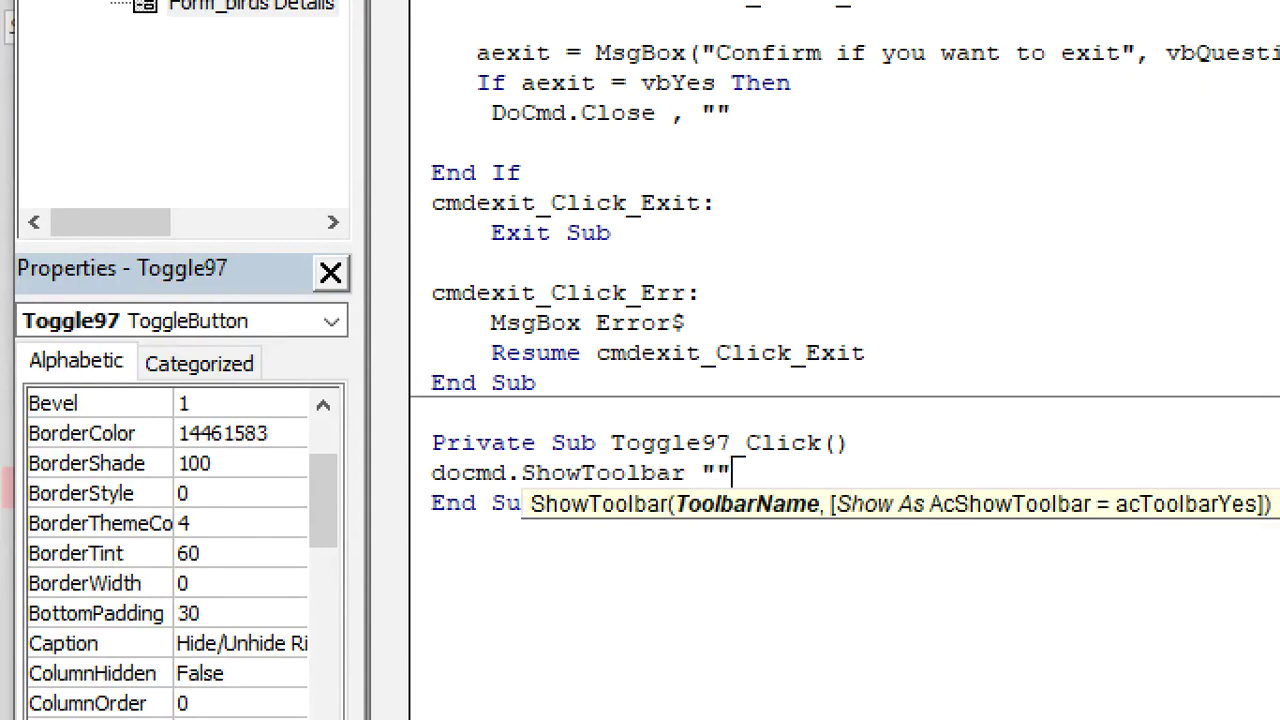
{"action": "type", "text": "Rb"}
{"action": "key", "text": "BackSpace"}
{"action": "type", "text": "ibbon"}
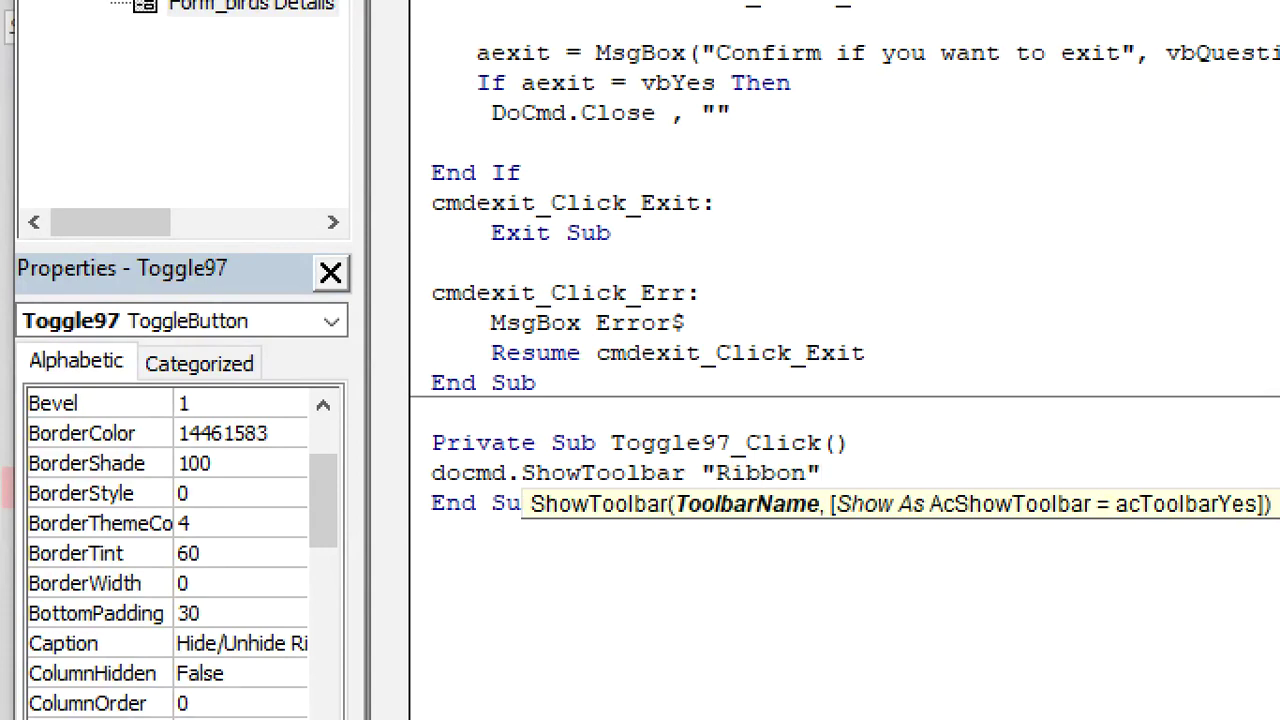
{"action": "key", "text": "End"}
{"action": "type", "text": ","}
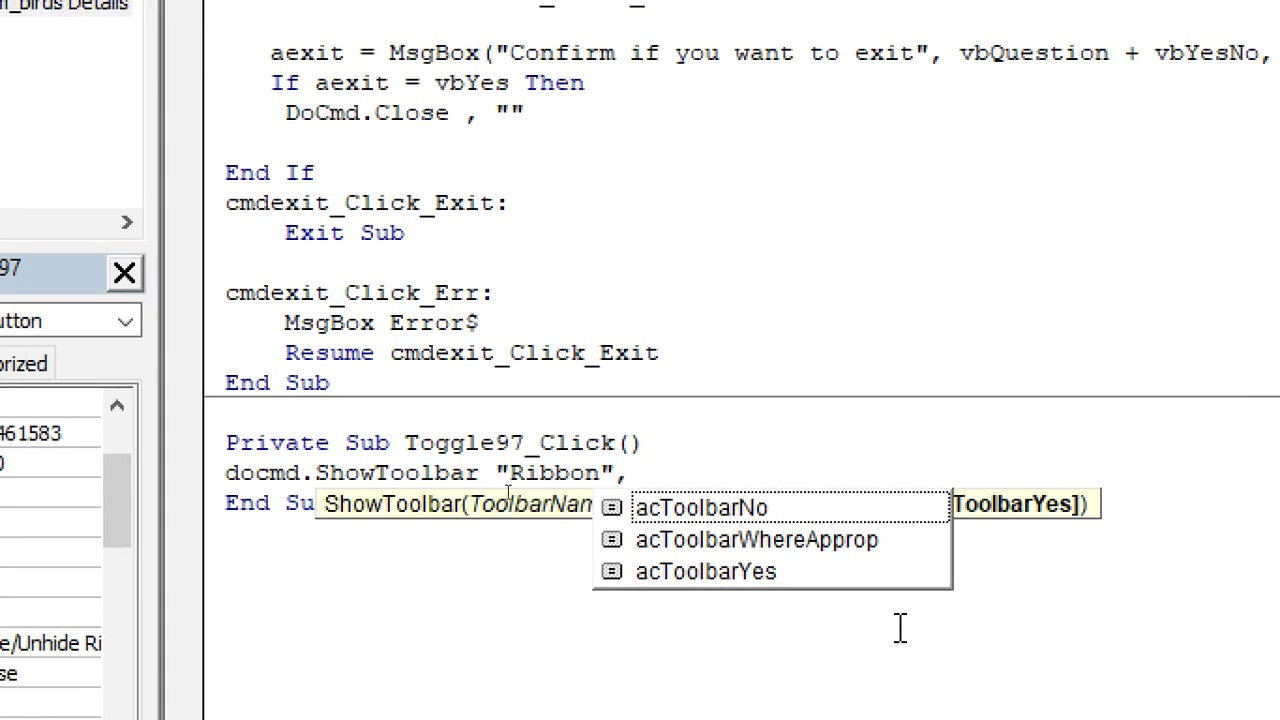
{"action": "double_click", "coordinate": [906, 507]}
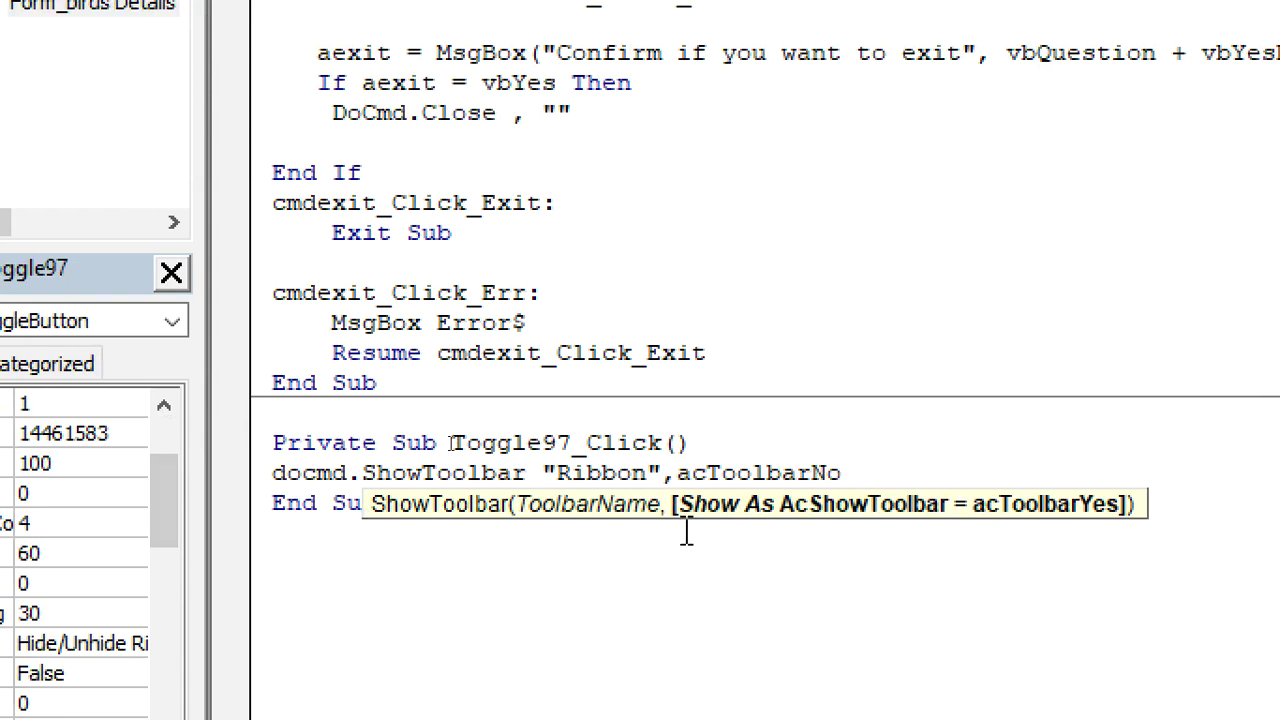
Step: Copy the DoCmd.ShowToolbar statement from the Toggle97_Click procedure and return to the birds Details form design
{"action": "left_click_drag", "start_coordinate": [860, 476], "coordinate": [245, 472]}
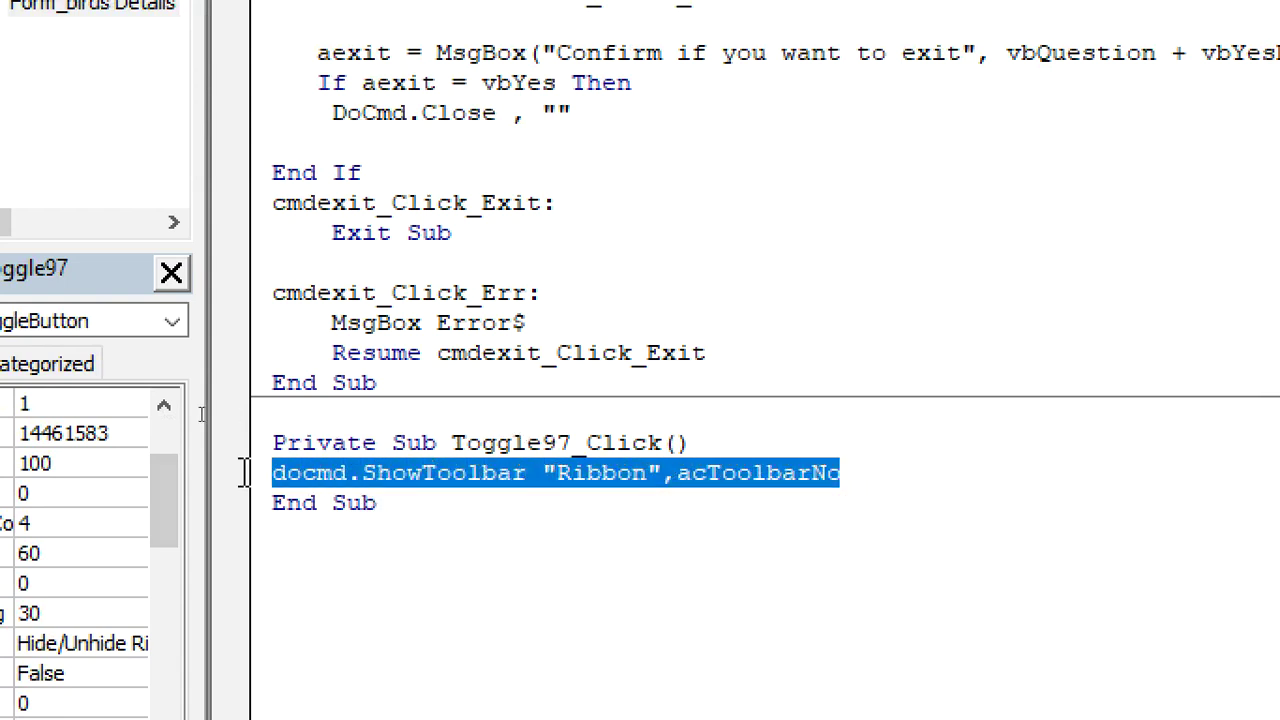
{"action": "key", "text": "ctrl+c"}
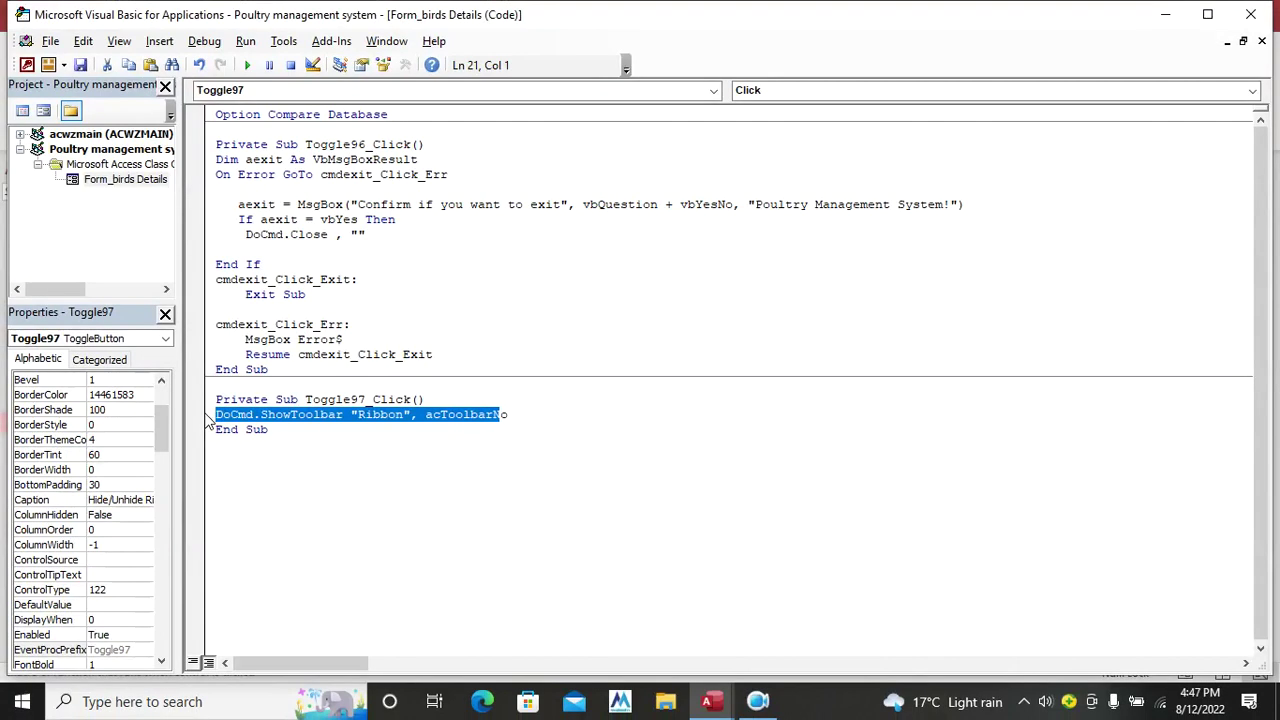
{"action": "left_click", "coordinate": [1222, 38]}
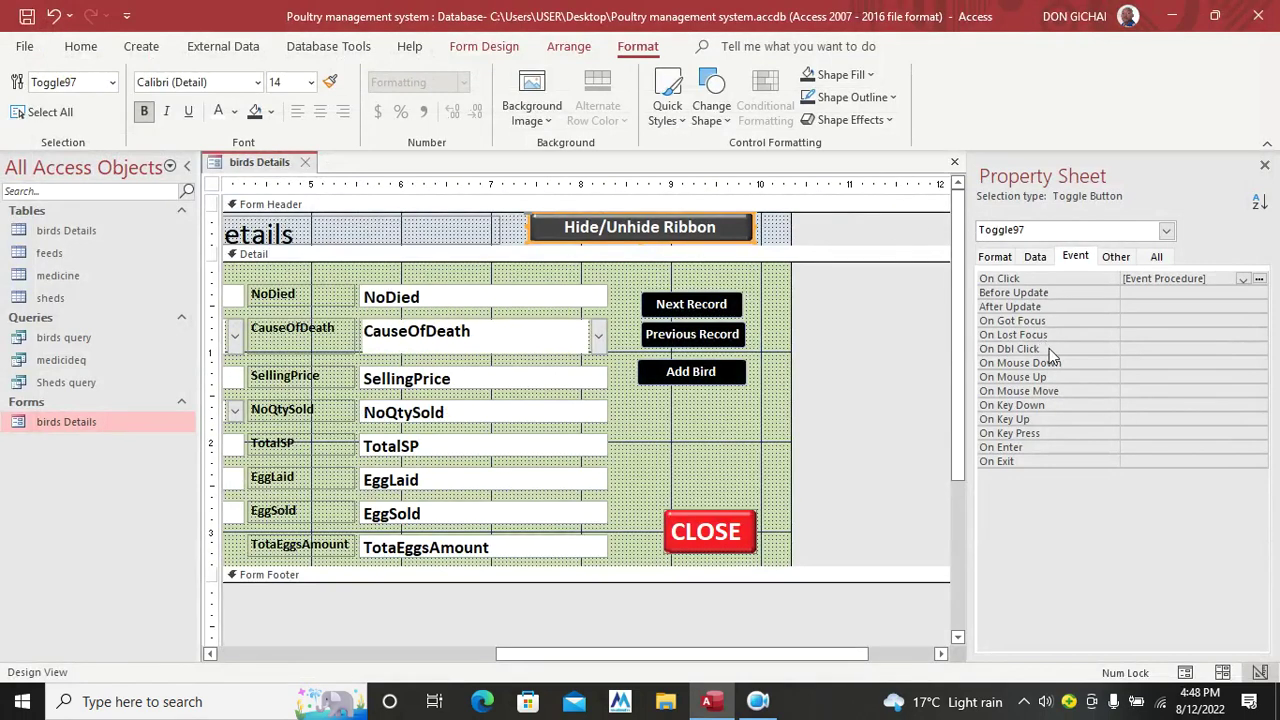
Step: Set the Hide/Unhide Ribbon button's On Dbl Click event to [Event Procedure] and open its procedure in the code editor
{"action": "left_click", "coordinate": [1130, 349]}
{"action": "left_click", "coordinate": [1242, 350]}
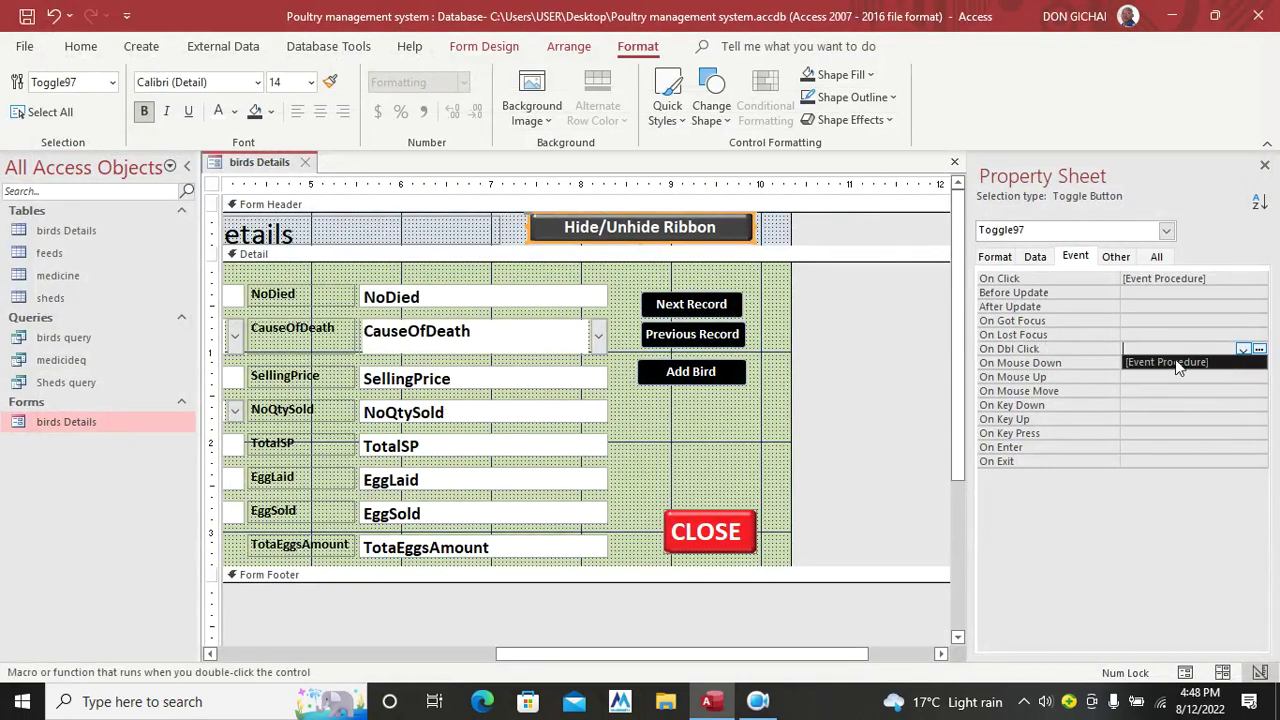
{"action": "left_click", "coordinate": [1178, 364]}
{"action": "left_click", "coordinate": [1259, 350]}
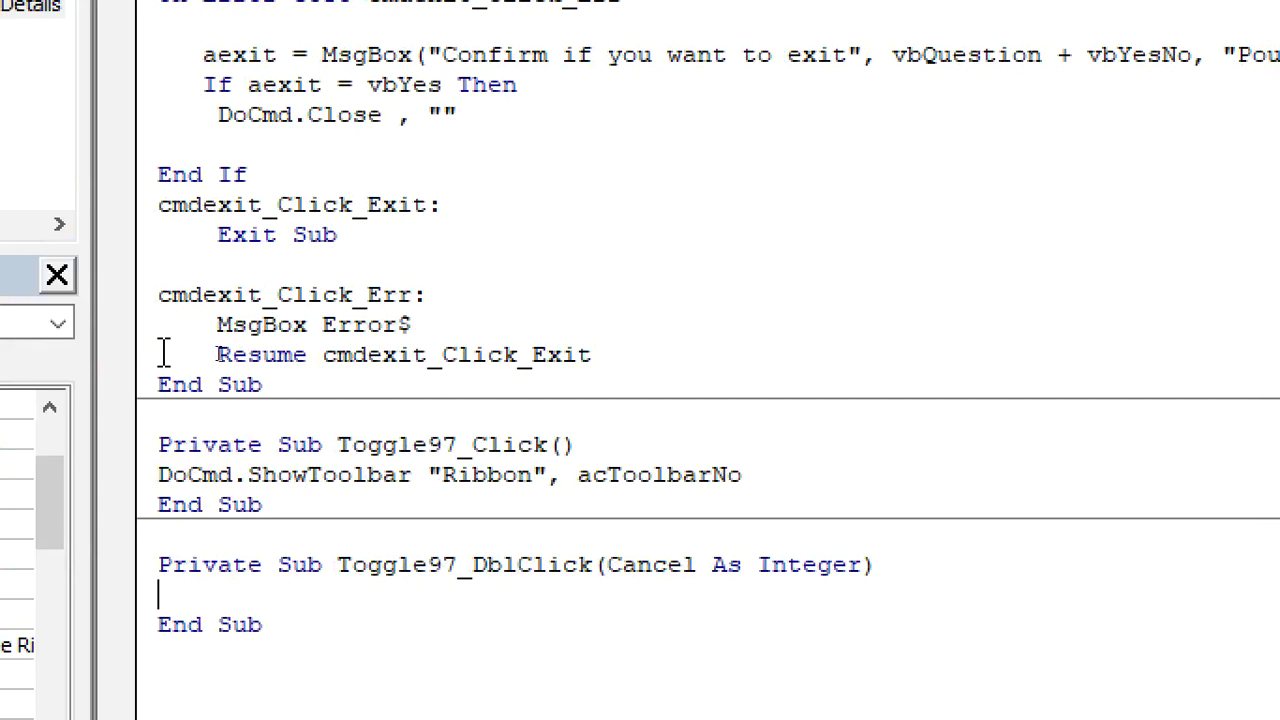
Step: Copy the statement DoCmd.ShowToolbar "Ribbon", acToolbarNo from Toggle97_Click into the empty Toggle97_DblClick procedure
{"action": "key", "text": "ctrl+v"}
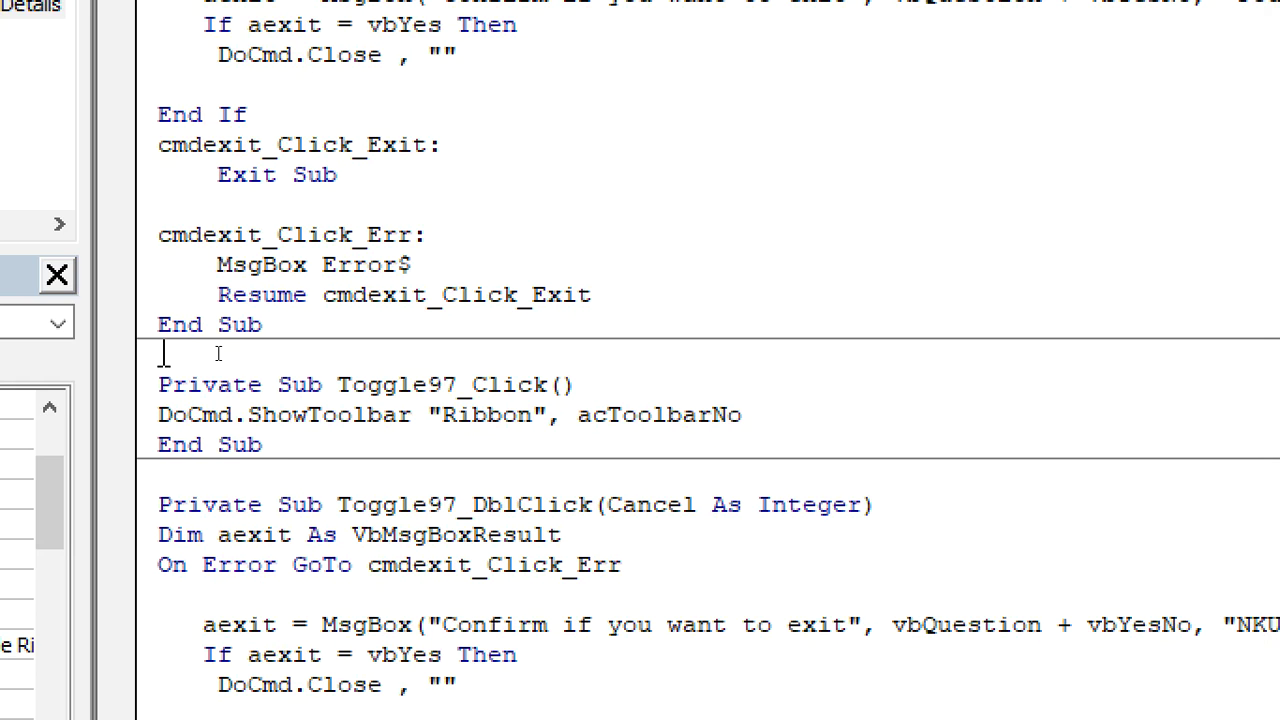
{"action": "key", "text": "ctrl+z"}
{"action": "left_click_drag", "start_coordinate": [766, 478], "coordinate": [100, 483]}
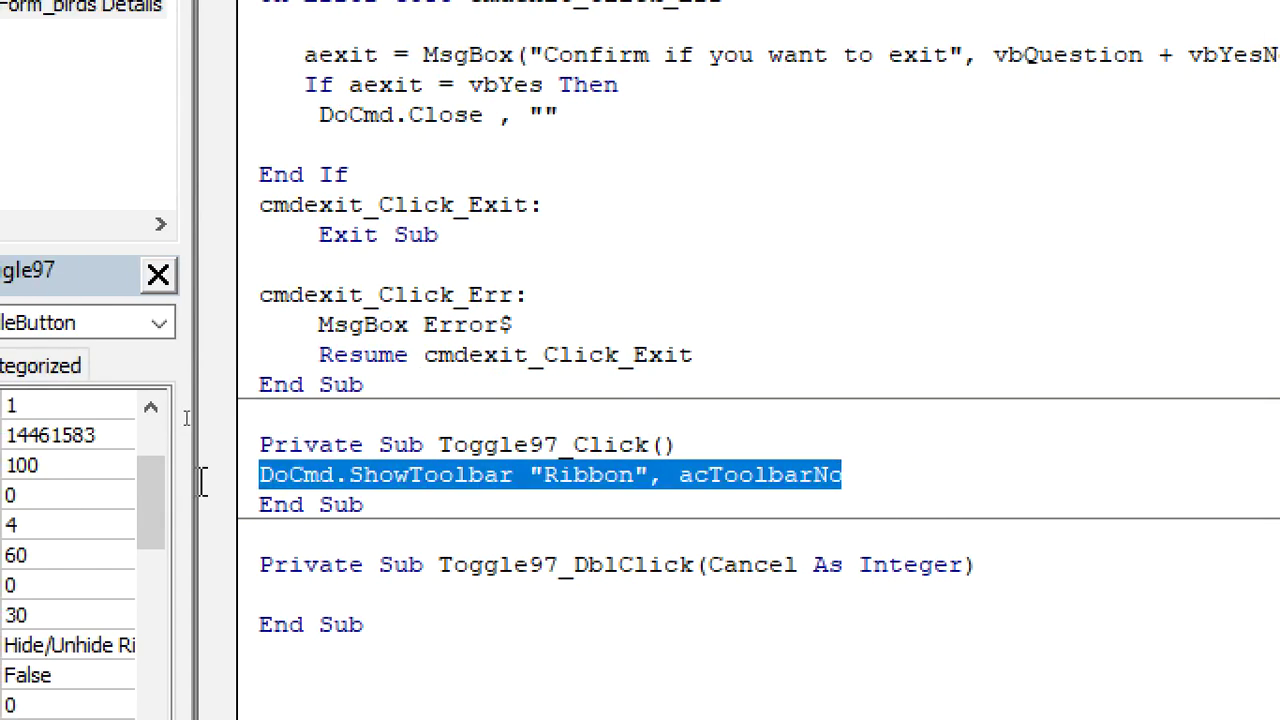
{"action": "key", "text": "ctrl+c"}
{"action": "left_click", "coordinate": [260, 594]}
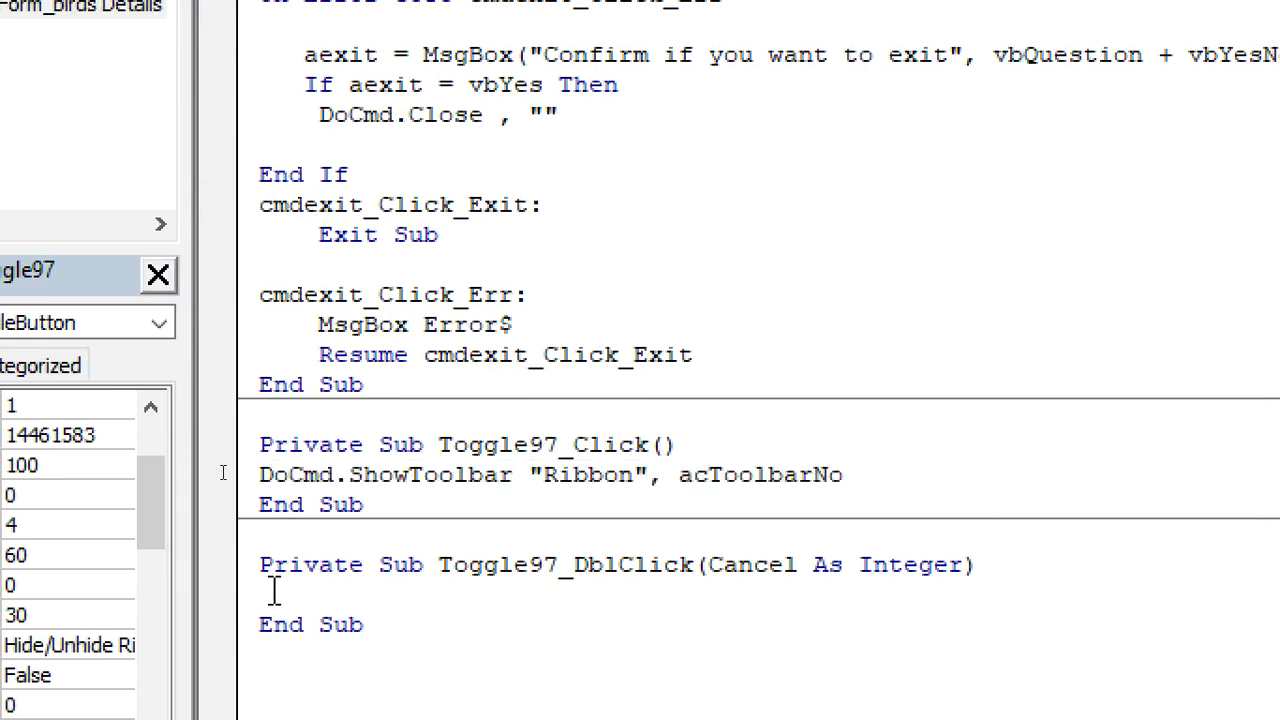
Step: Add DoCmd.ShowToolbar "Ribbon", acToolbarYes to the Toggle97_DblClick procedure and close the code editor
{"action": "key", "text": "ctrl+v"}
{"action": "key", "text": "BackSpace"}
{"action": "key", "text": "BackSpace"}
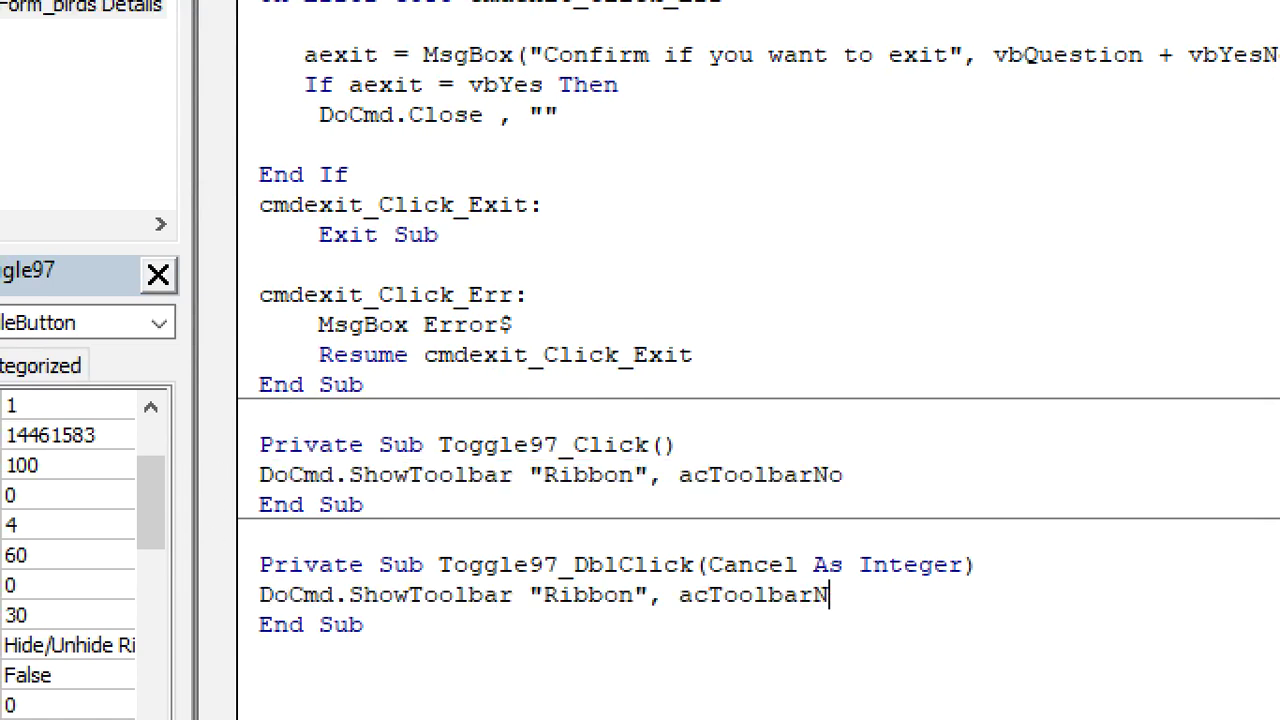
{"action": "type", "text": "yes"}
{"action": "left_click", "coordinate": [648, 520]}
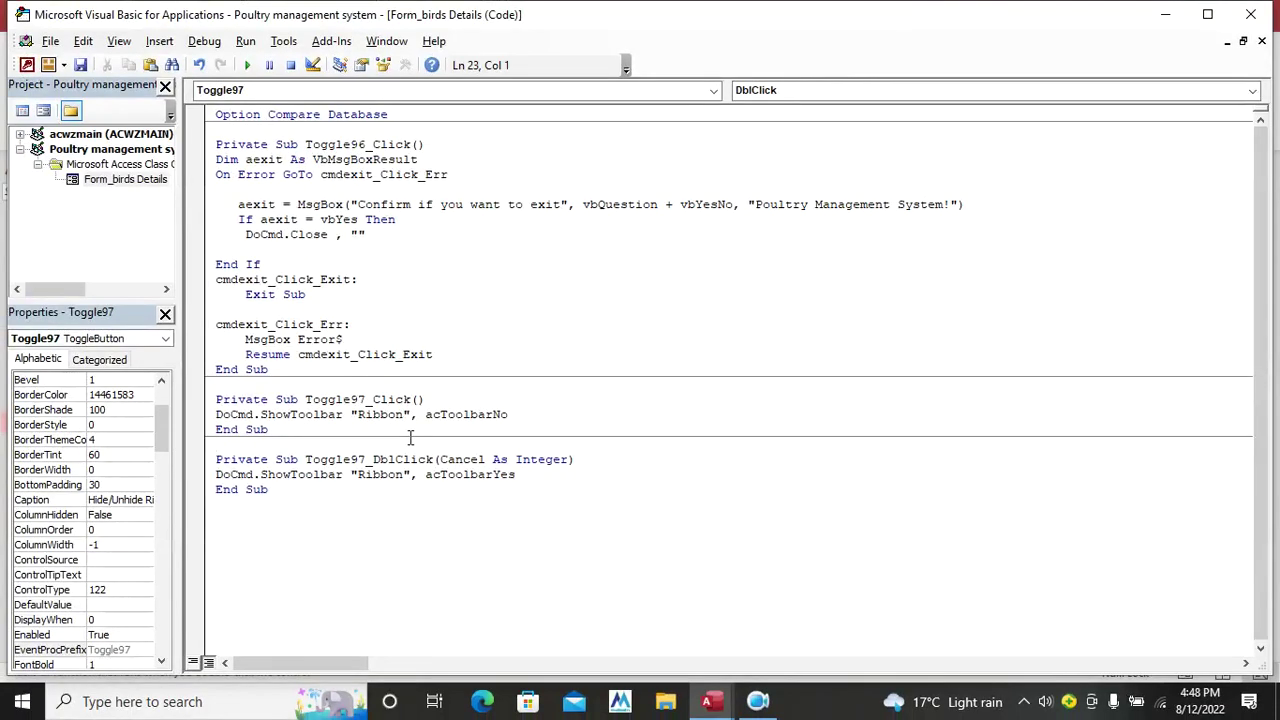
{"action": "left_click", "coordinate": [1251, 14]}
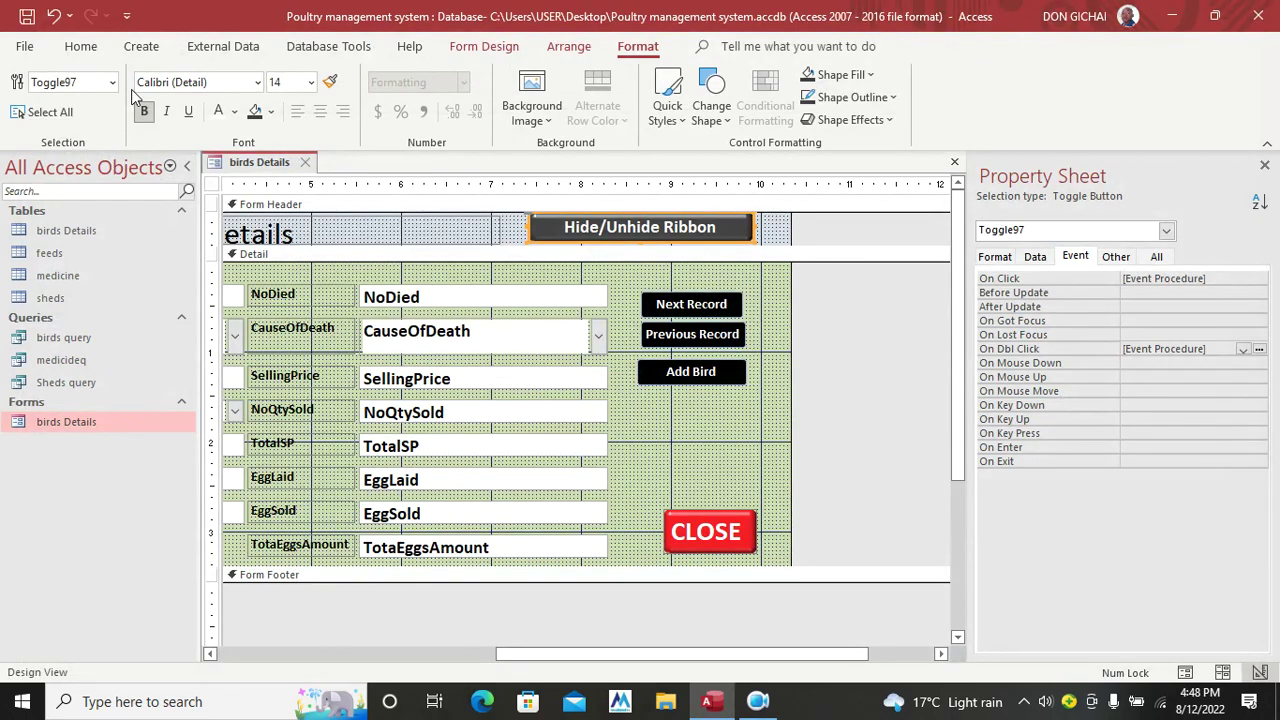
Step: Show the birds Details form in Form View and test hiding and unhiding the ribbon with its Hide/Unhide Ribbon toggle
{"action": "left_click", "coordinate": [78, 47]}
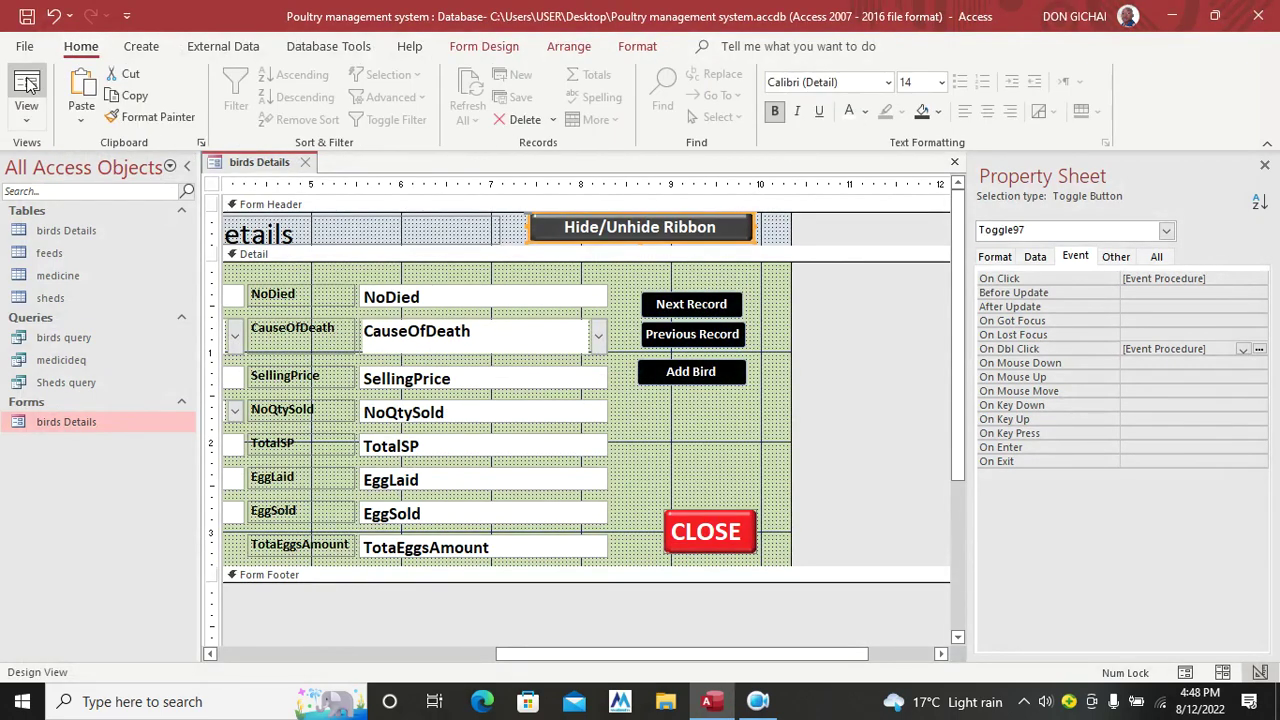
{"action": "left_click", "coordinate": [26, 85]}
{"action": "left_click", "coordinate": [997, 187]}
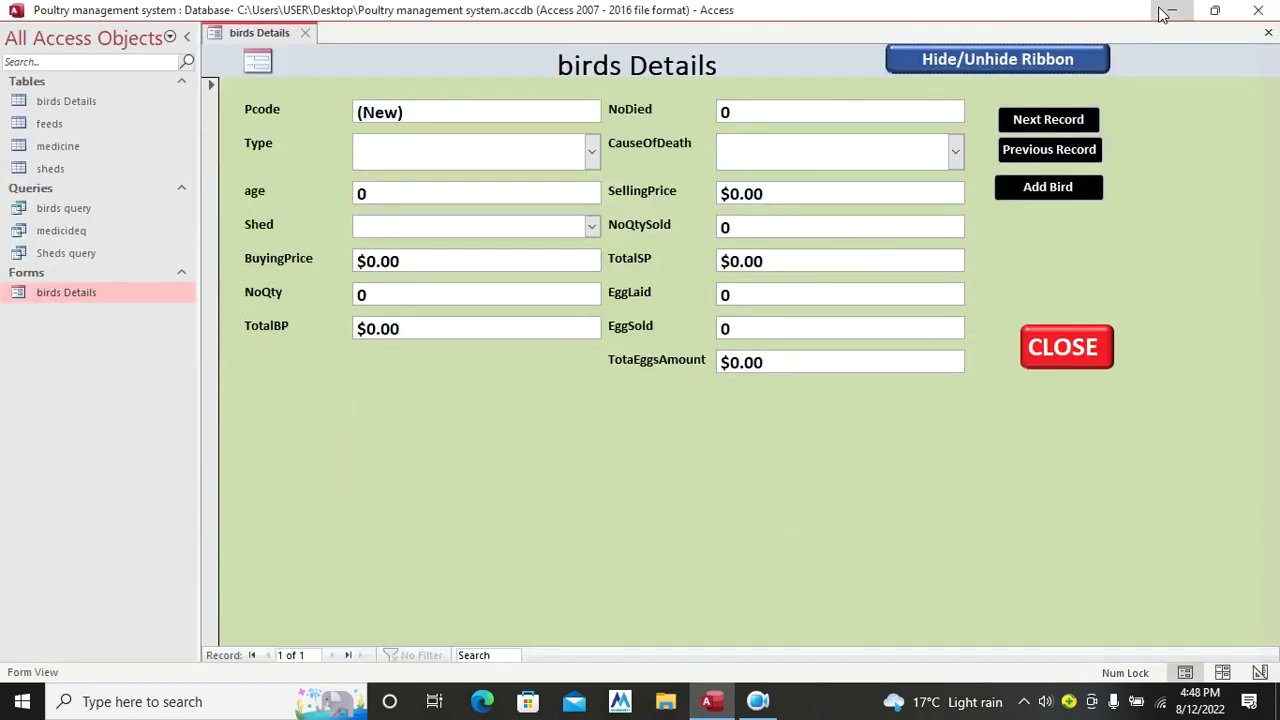
{"action": "left_click", "coordinate": [993, 71]}
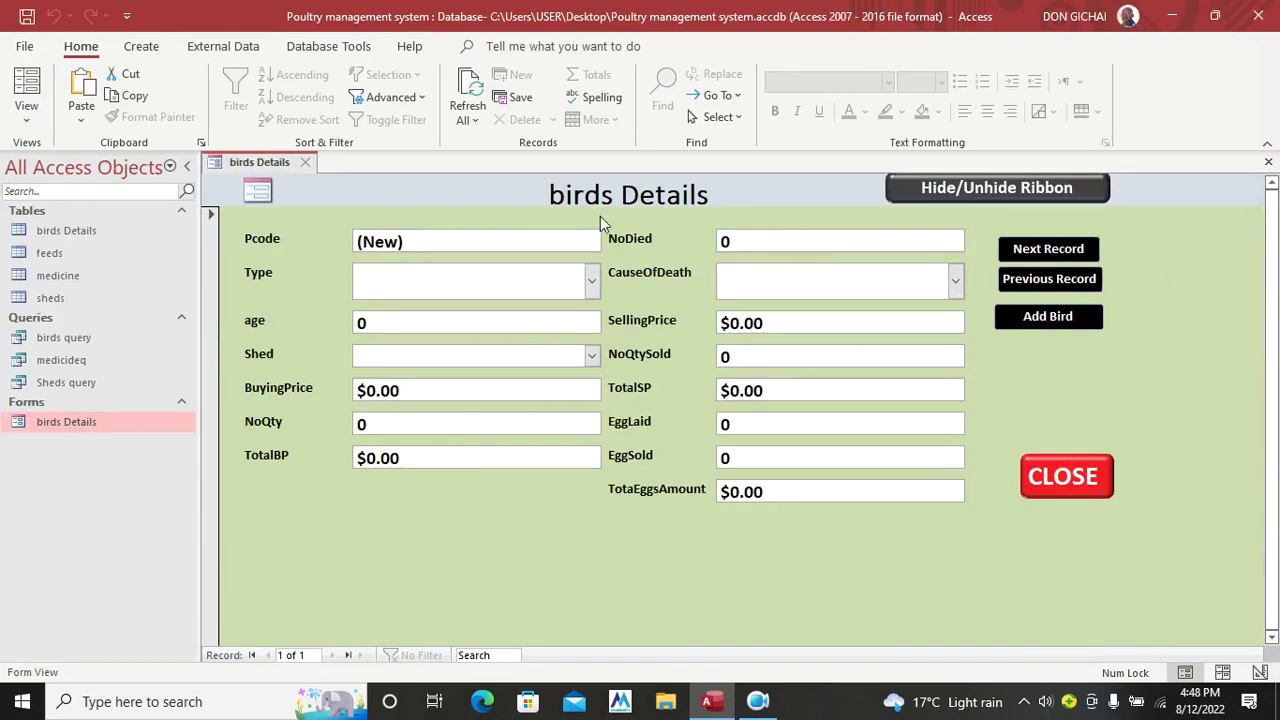
Step: Return the form to Design View and change its header title to "Birds Details Capture"
{"action": "right_click", "coordinate": [463, 201]}
{"action": "left_click", "coordinate": [522, 266]}
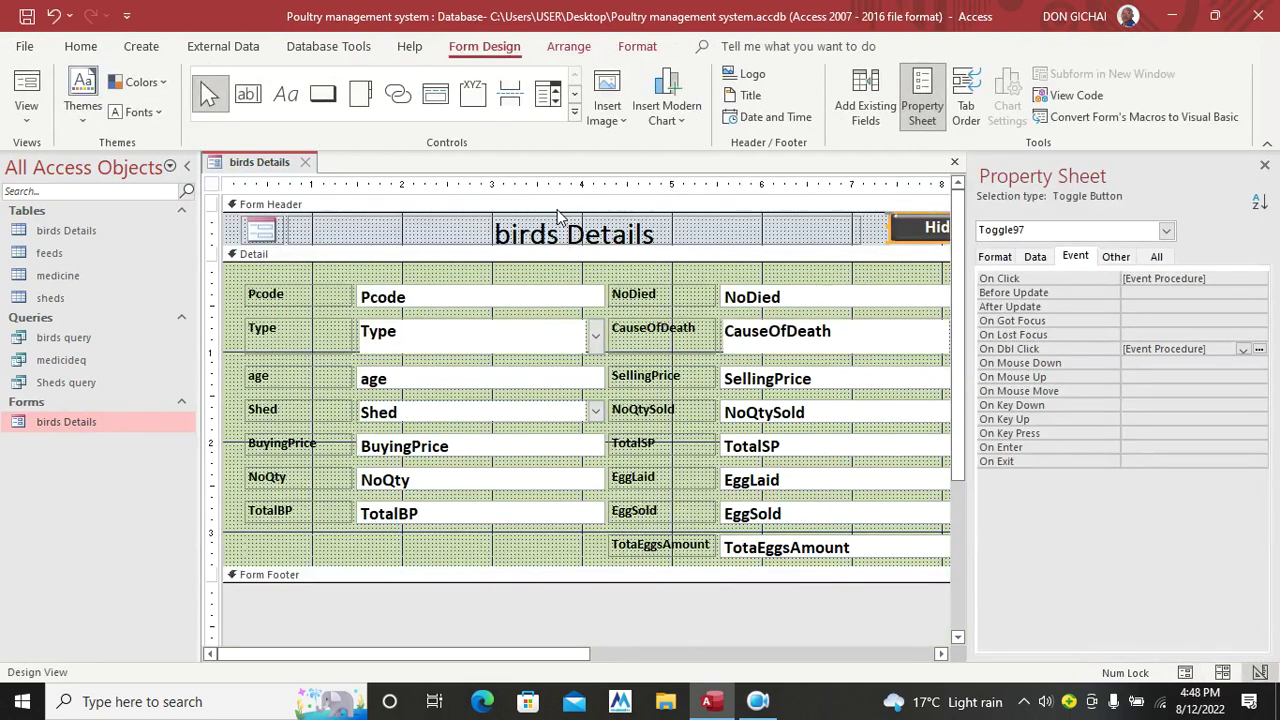
{"action": "left_click", "coordinate": [560, 215]}
{"action": "left_click", "coordinate": [514, 232]}
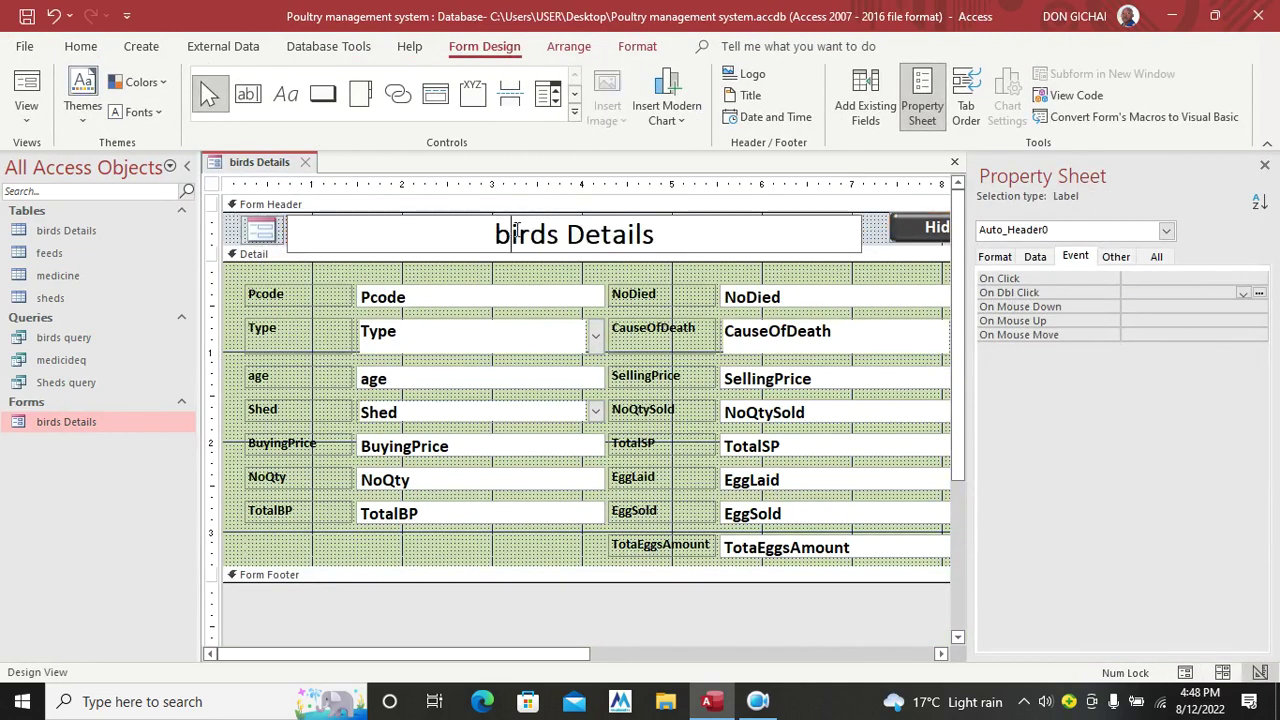
{"action": "key", "text": "BackSpace"}
{"action": "key", "text": "Caps_Lock"}
{"action": "type", "text": "B"}
{"action": "left_click", "coordinate": [575, 234]}
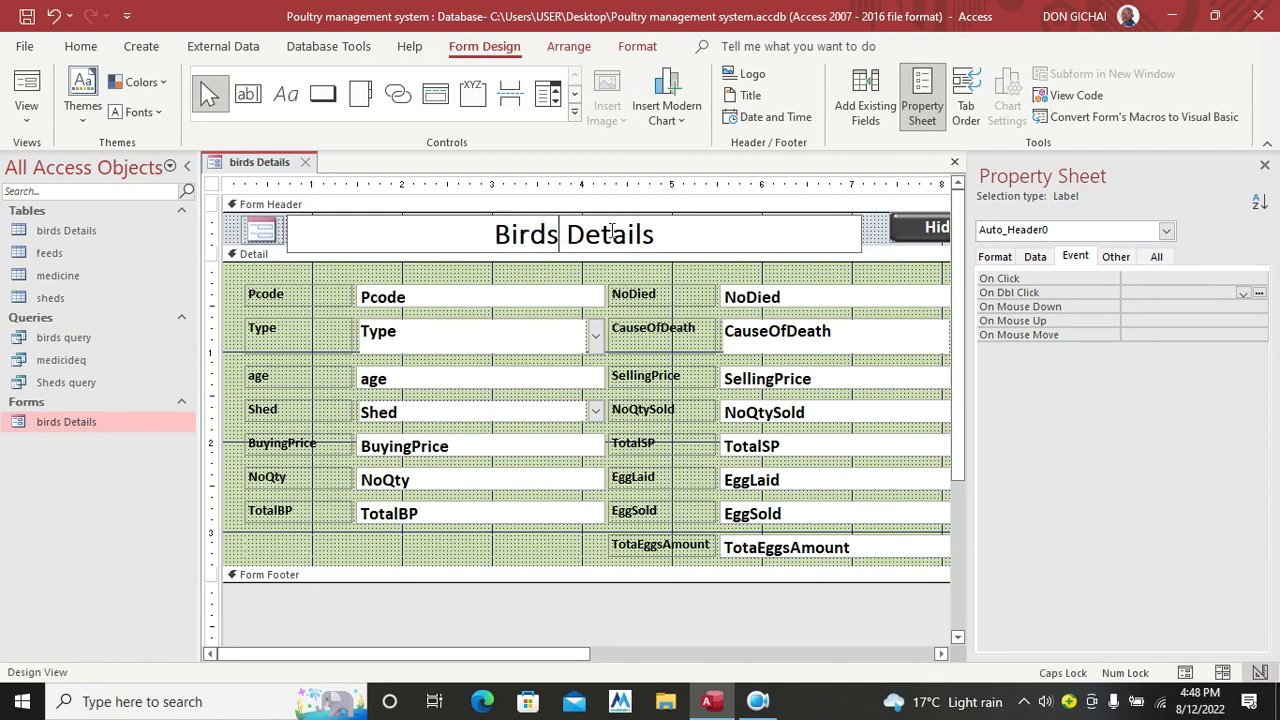
{"action": "type", "text": "C"}
{"action": "key", "text": "BackSpace"}
{"action": "type", "text": "apture"}
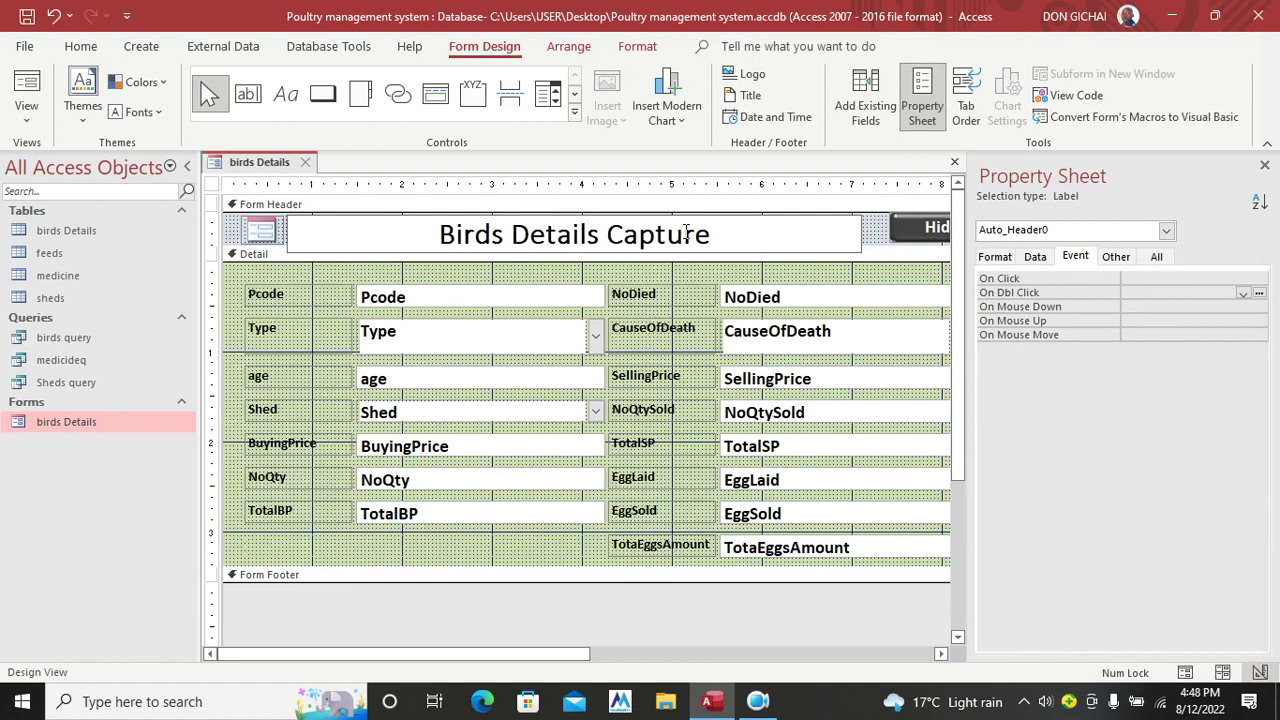
{"action": "left_click", "coordinate": [518, 548]}
Step: Widen the Birds Details Capture title label to just past the 6 mark on the ruler and center its text
{"action": "left_click", "coordinate": [491, 232]}
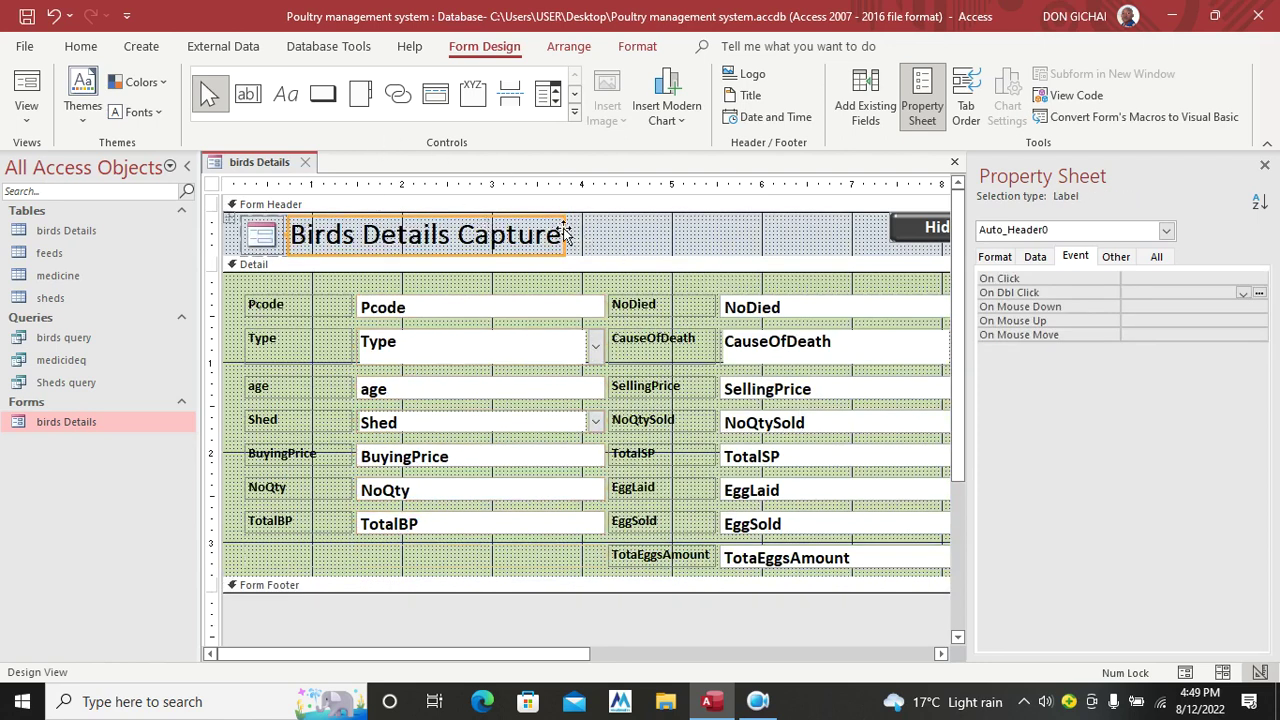
{"action": "left_click_drag", "start_coordinate": [568, 233], "coordinate": [745, 233]}
{"action": "key", "text": "ctrl+e"}
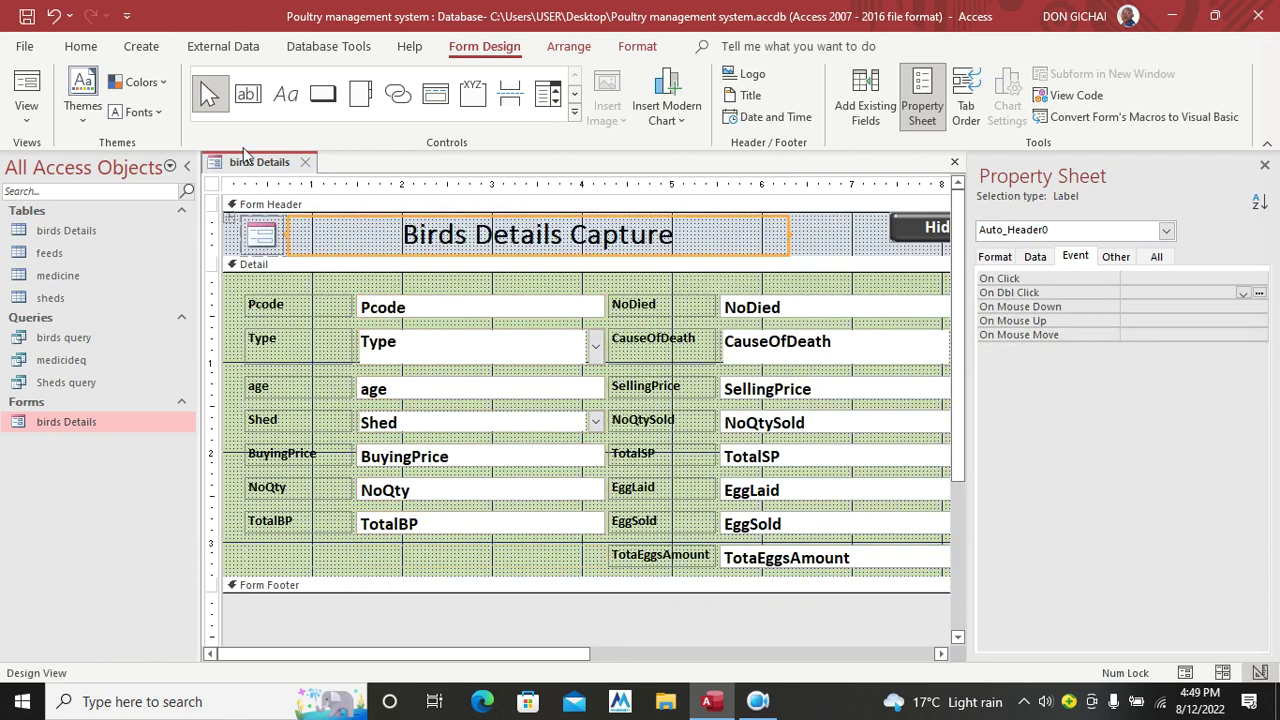
Step: Show the birds Details form in Form View and close it with its own CLOSE button, confirming the exit
{"action": "left_click", "coordinate": [26, 90]}
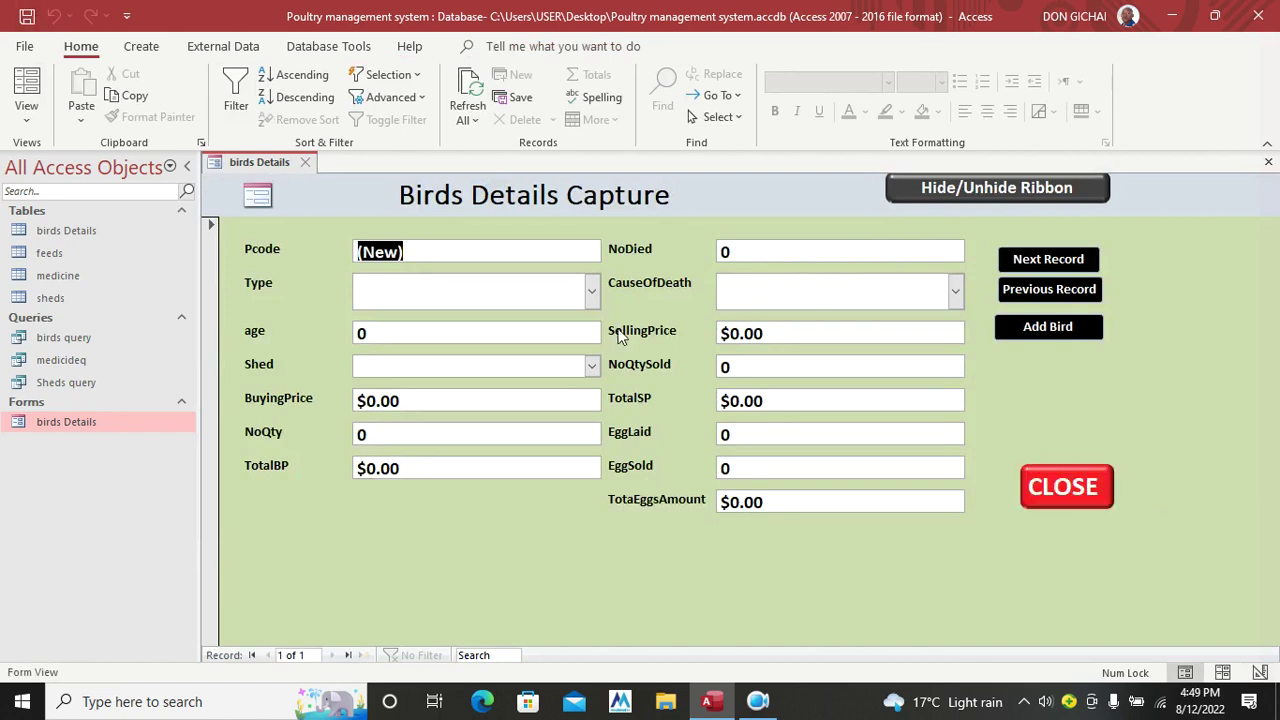
{"action": "left_click", "coordinate": [1100, 488]}
{"action": "left_click", "coordinate": [630, 418]}
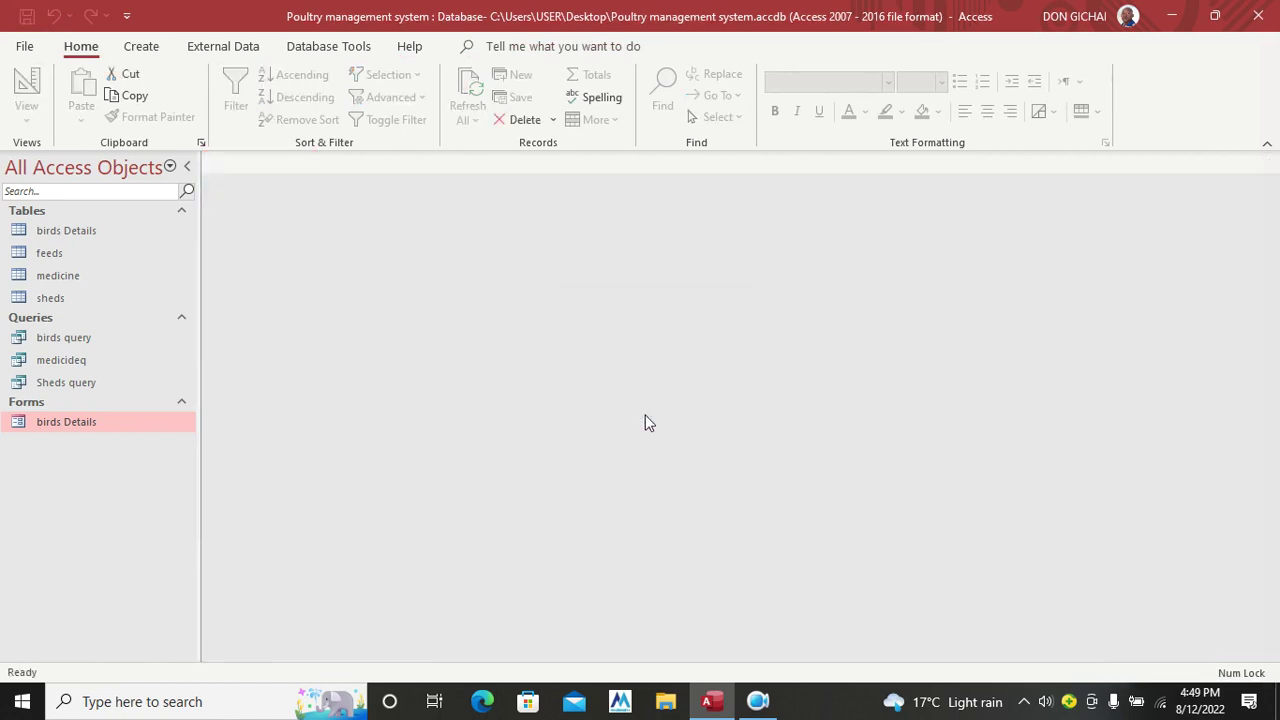
Step: Create a form based on the feeds table and switch it to Design View
{"action": "left_click", "coordinate": [86, 278]}
{"action": "left_click", "coordinate": [72, 253]}
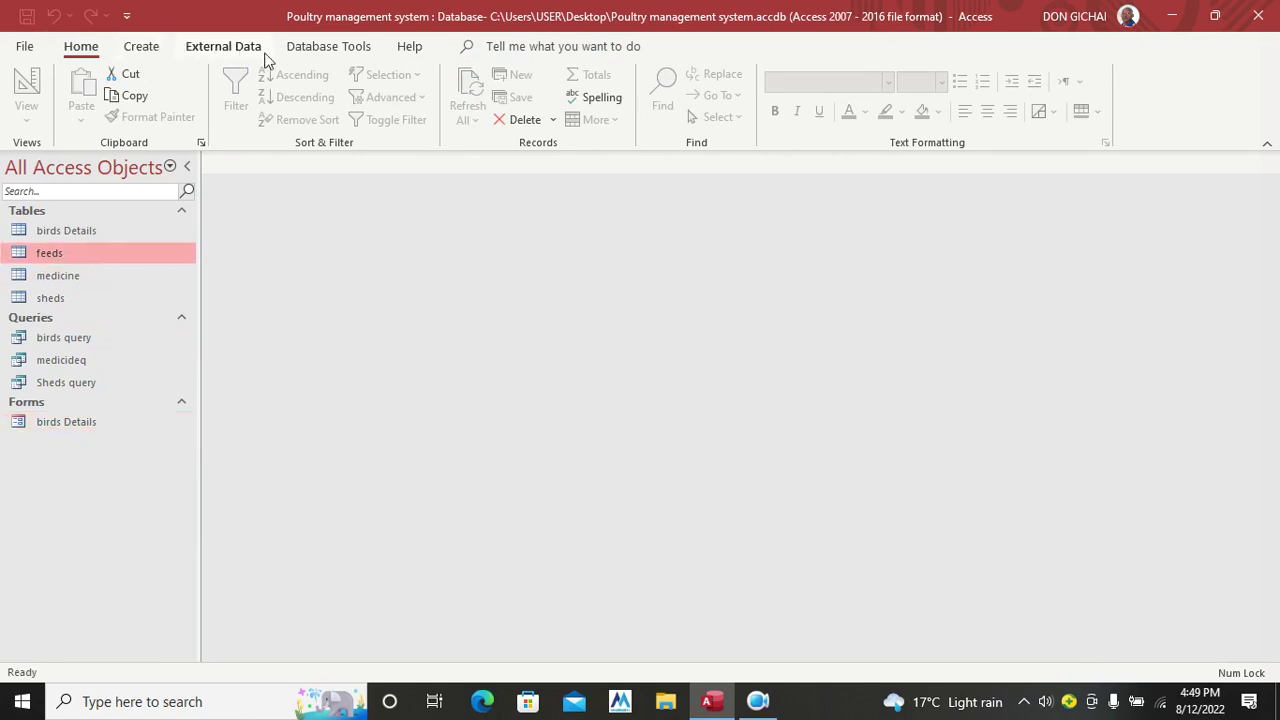
{"action": "left_click", "coordinate": [153, 55]}
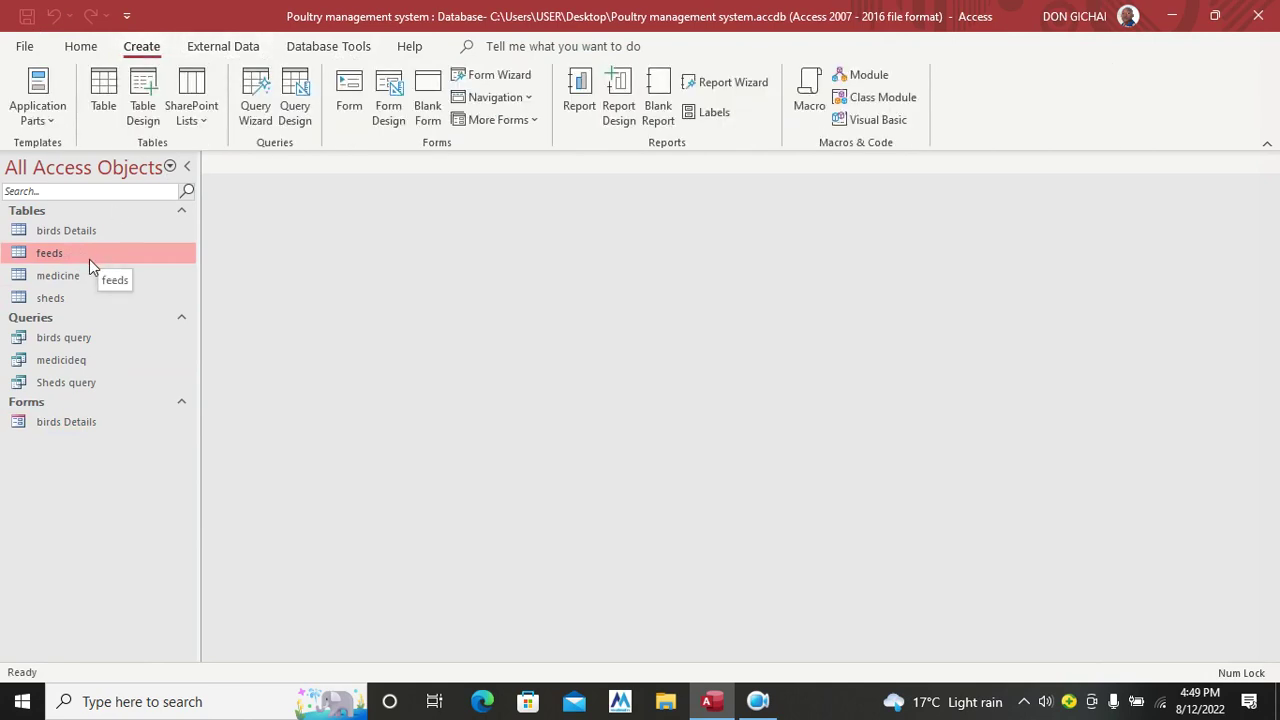
{"action": "left_click", "coordinate": [352, 107]}
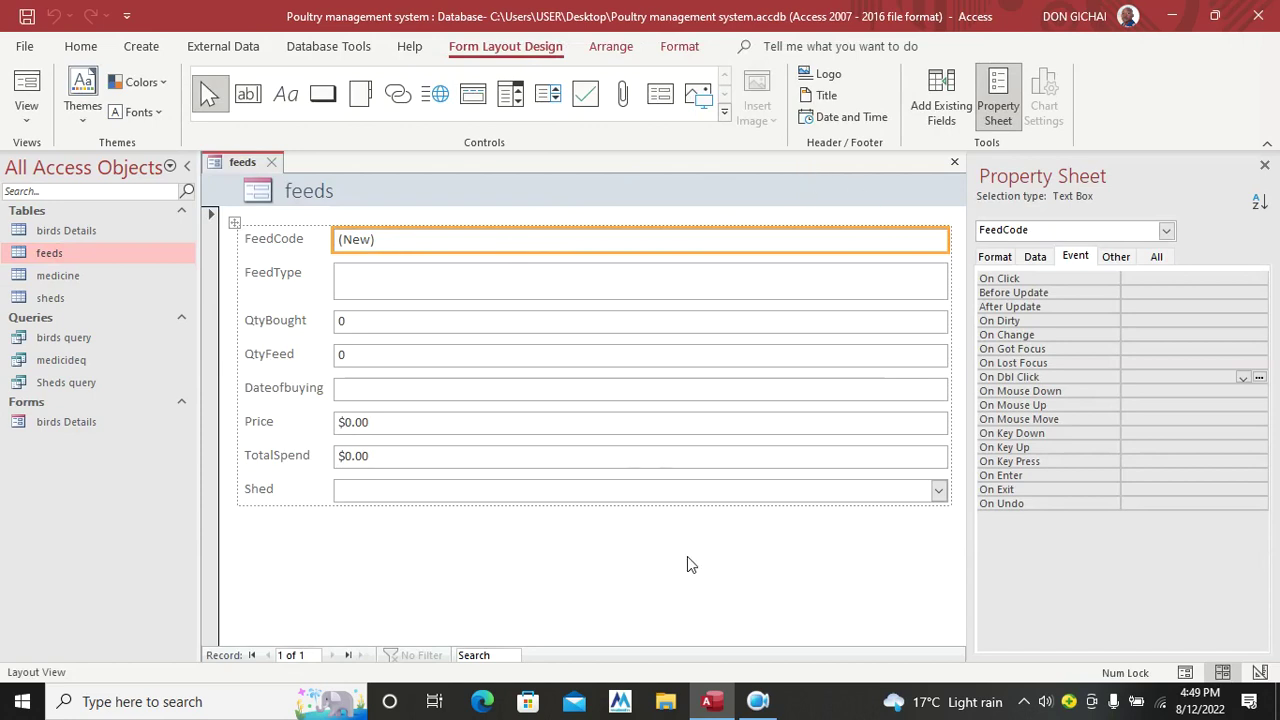
{"action": "right_click", "coordinate": [314, 566]}
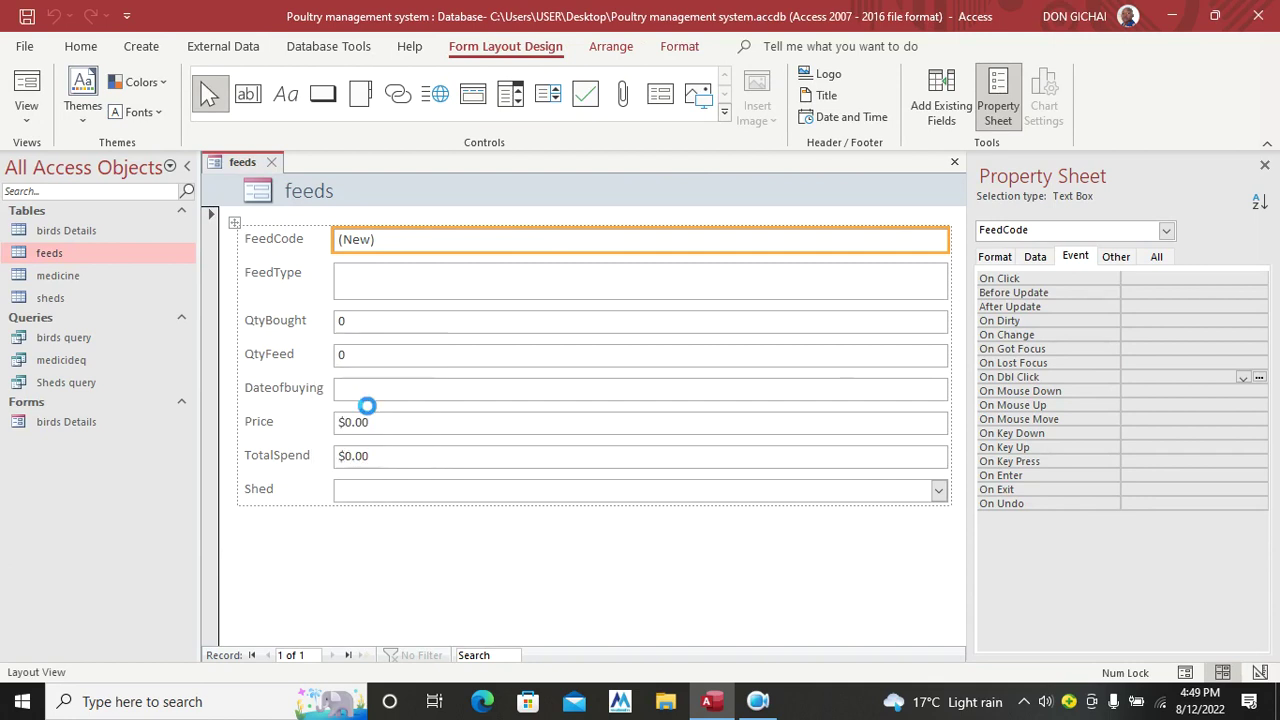
{"action": "left_click", "coordinate": [370, 410]}
Step: Make the text of all labels and fields in the feeds form's Detail section black, bold and larger
{"action": "left_click_drag", "start_coordinate": [288, 272], "coordinate": [465, 568]}
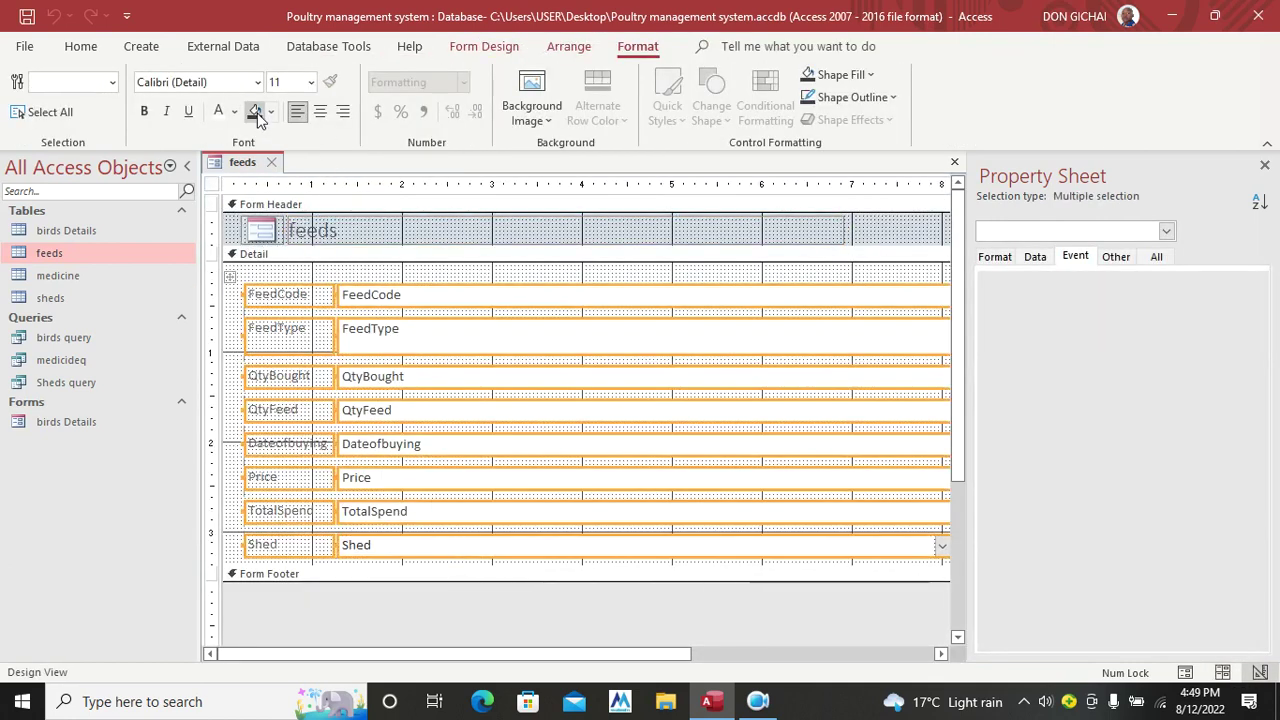
{"action": "left_click", "coordinate": [256, 113]}
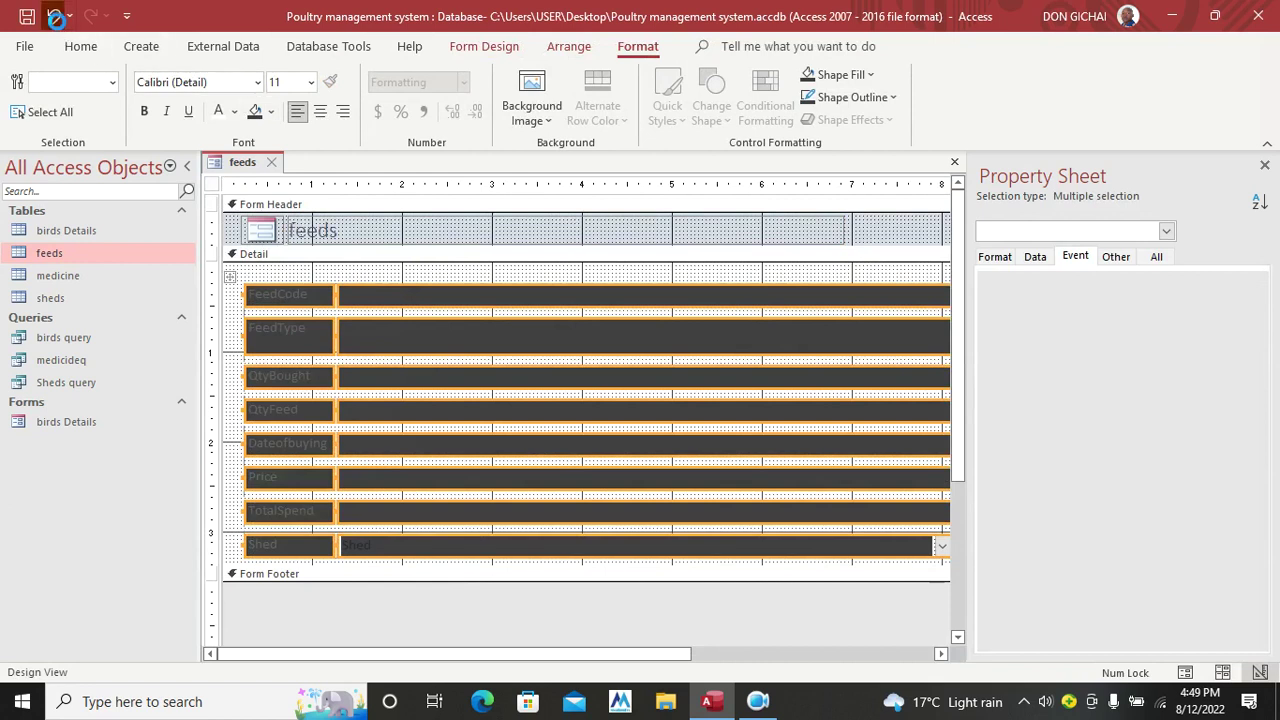
{"action": "left_click", "coordinate": [53, 15]}
{"action": "left_click", "coordinate": [232, 118]}
{"action": "left_click", "coordinate": [258, 135]}
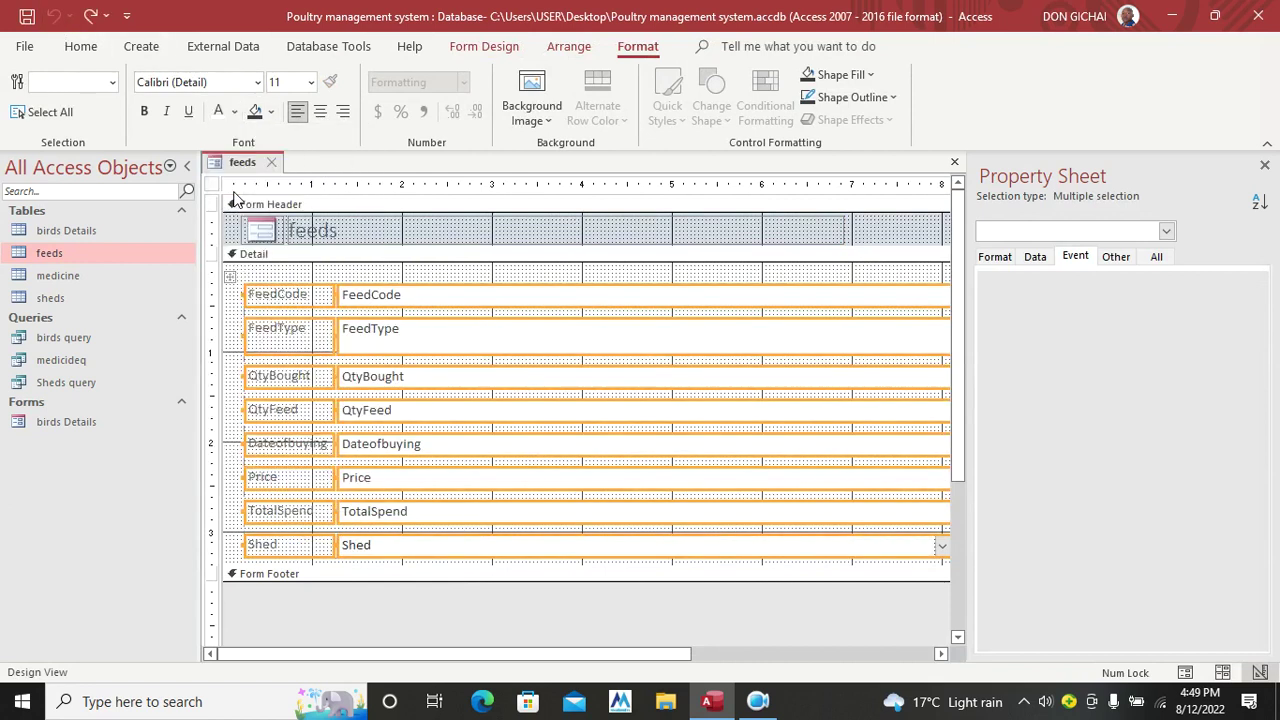
{"action": "left_click", "coordinate": [144, 111]}
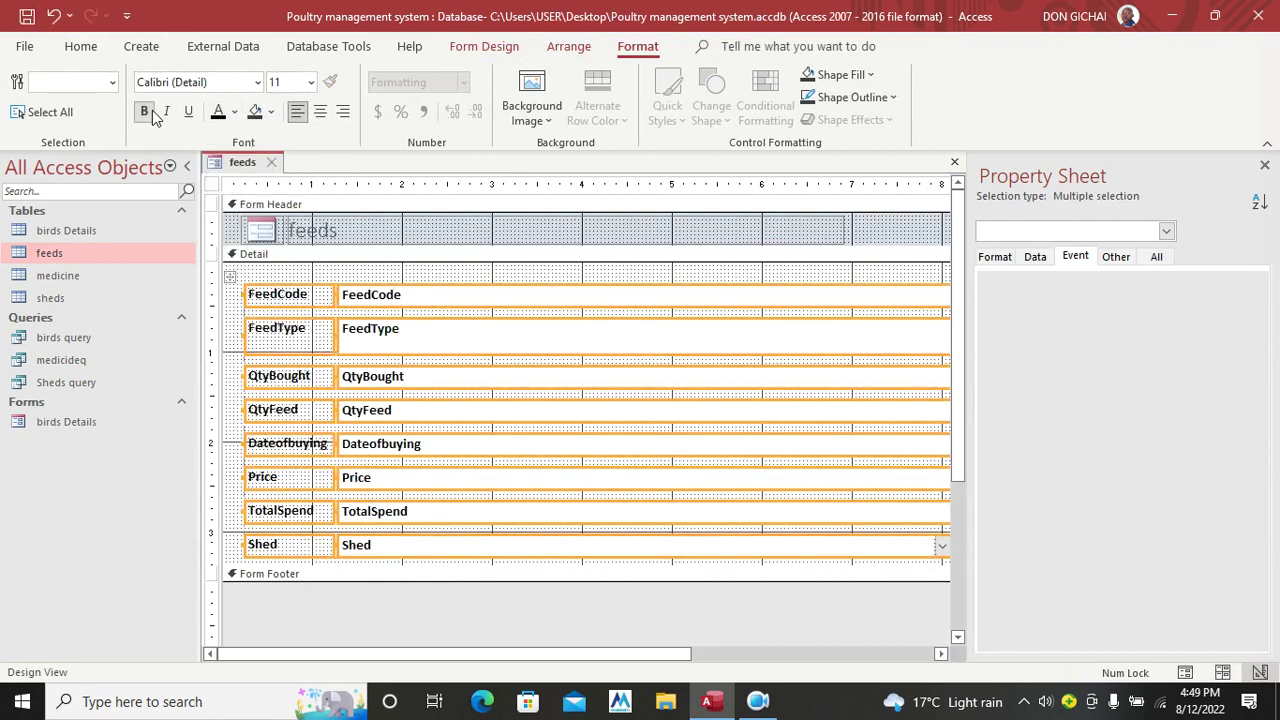
{"action": "left_click", "coordinate": [311, 83]}
{"action": "left_click", "coordinate": [284, 234]}
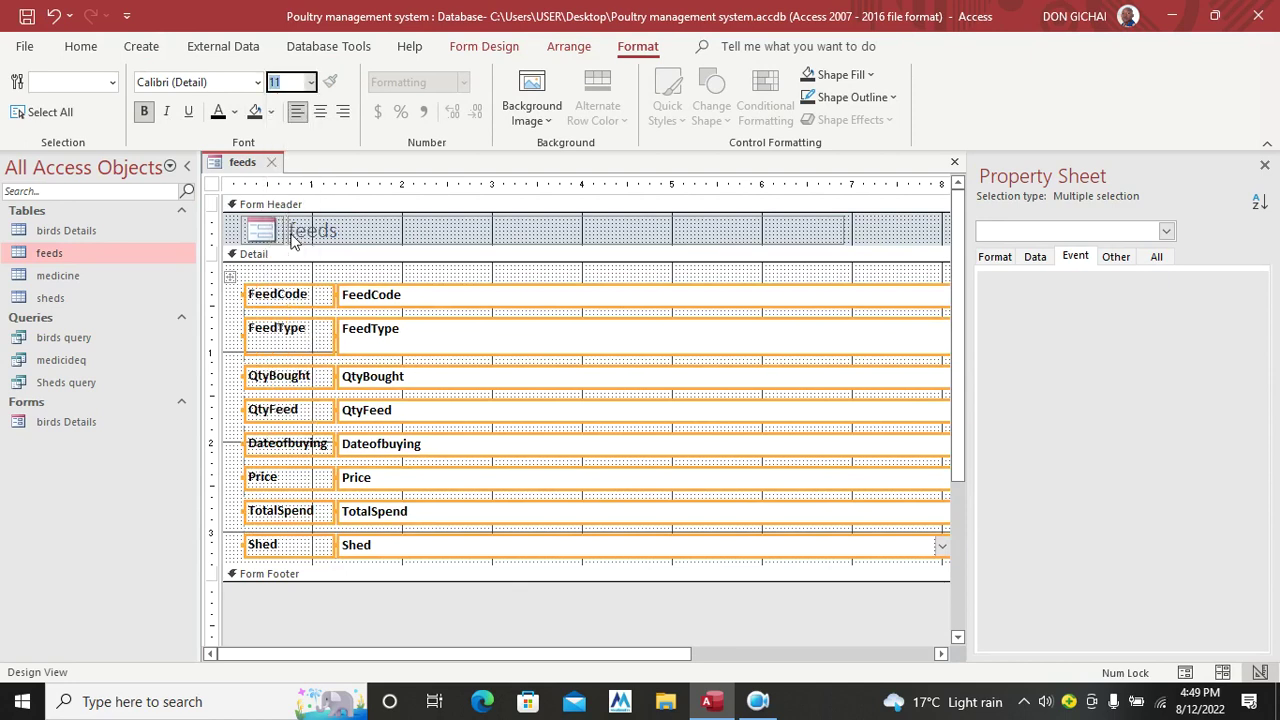
Step: Format the feeds form's header title in black, bold, with font size 24
{"action": "left_click", "coordinate": [545, 232]}
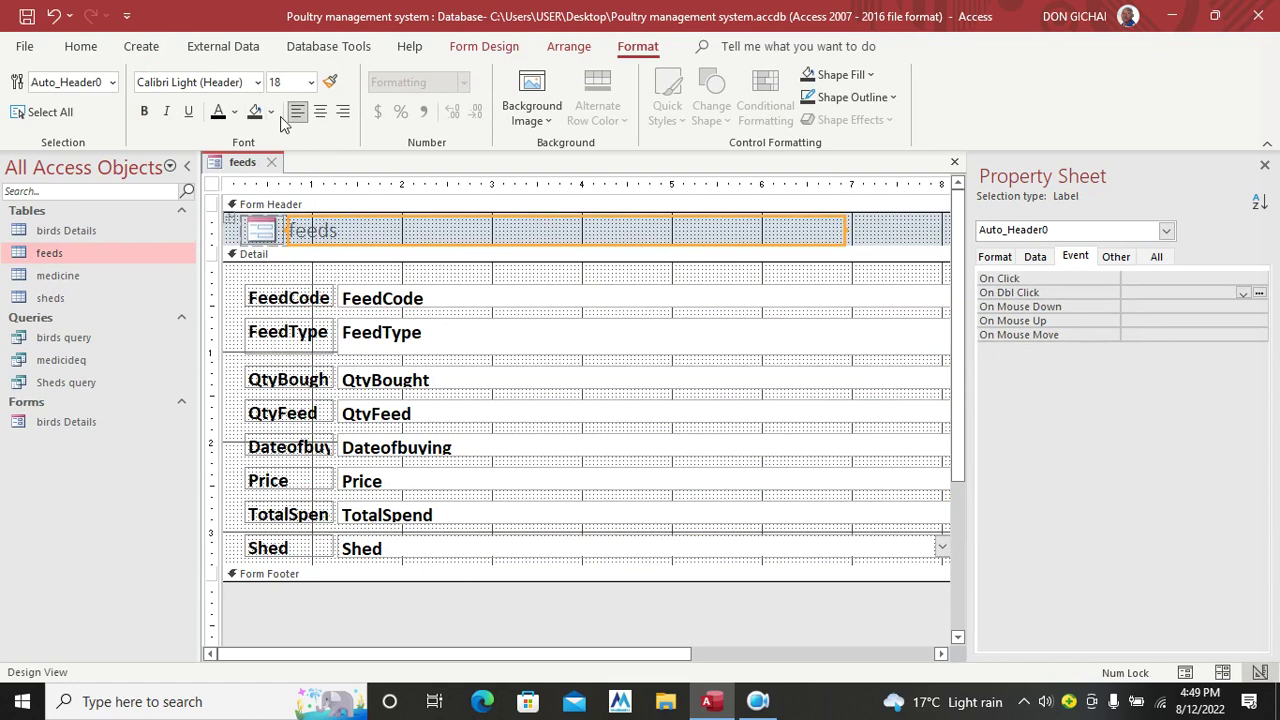
{"action": "left_click", "coordinate": [234, 112]}
{"action": "left_click", "coordinate": [234, 190]}
{"action": "left_click", "coordinate": [144, 111]}
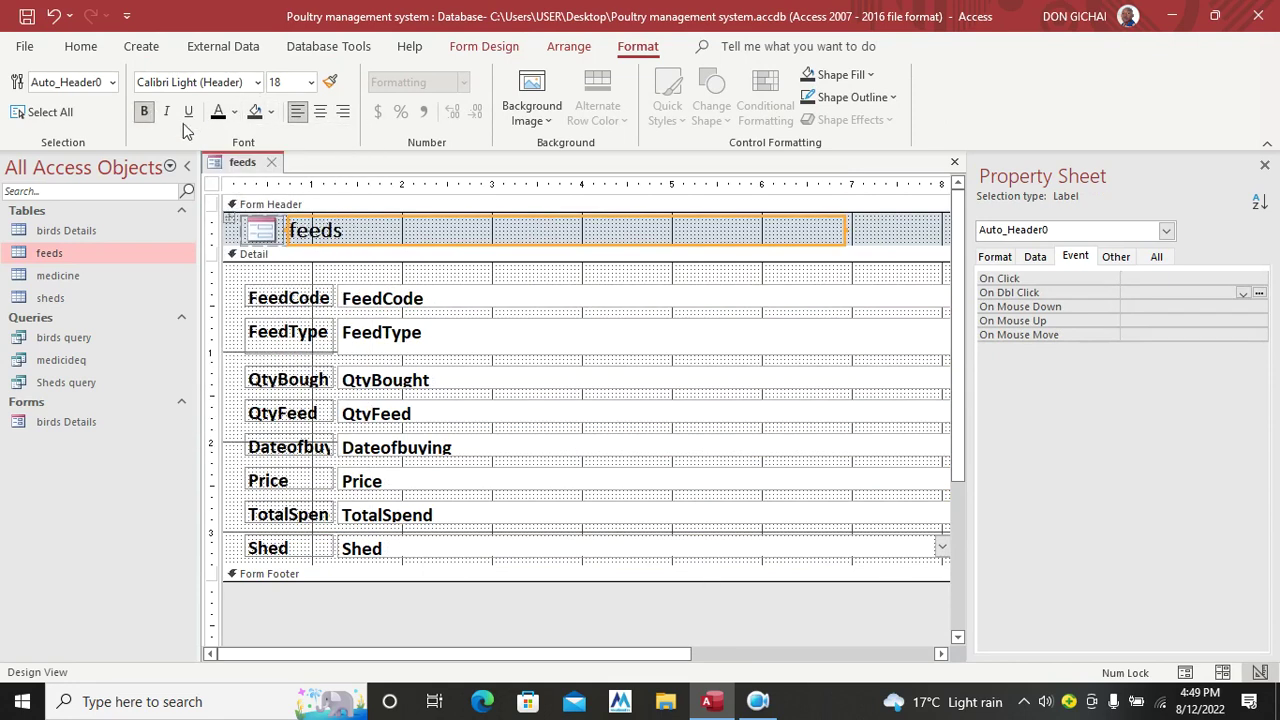
{"action": "left_click", "coordinate": [313, 88]}
{"action": "left_click", "coordinate": [292, 326]}
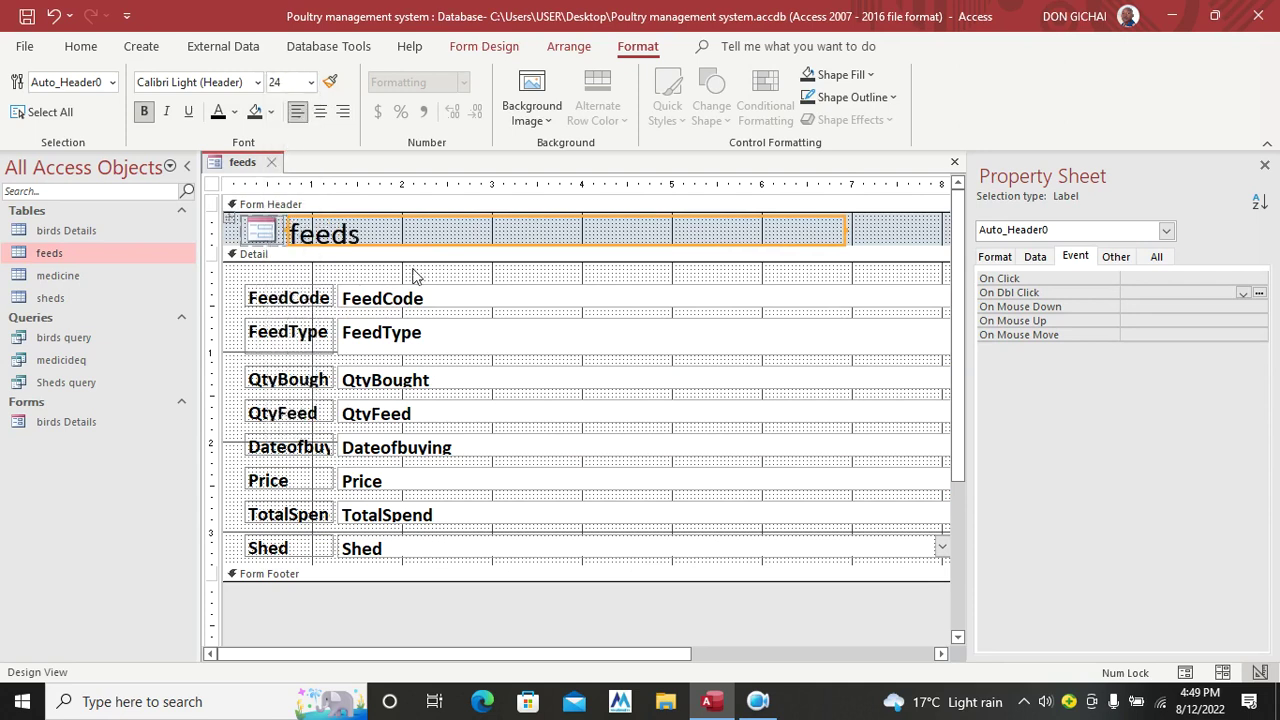
Step: Change the feeds form's header title to "Feeds Module"
{"action": "left_click", "coordinate": [291, 232]}
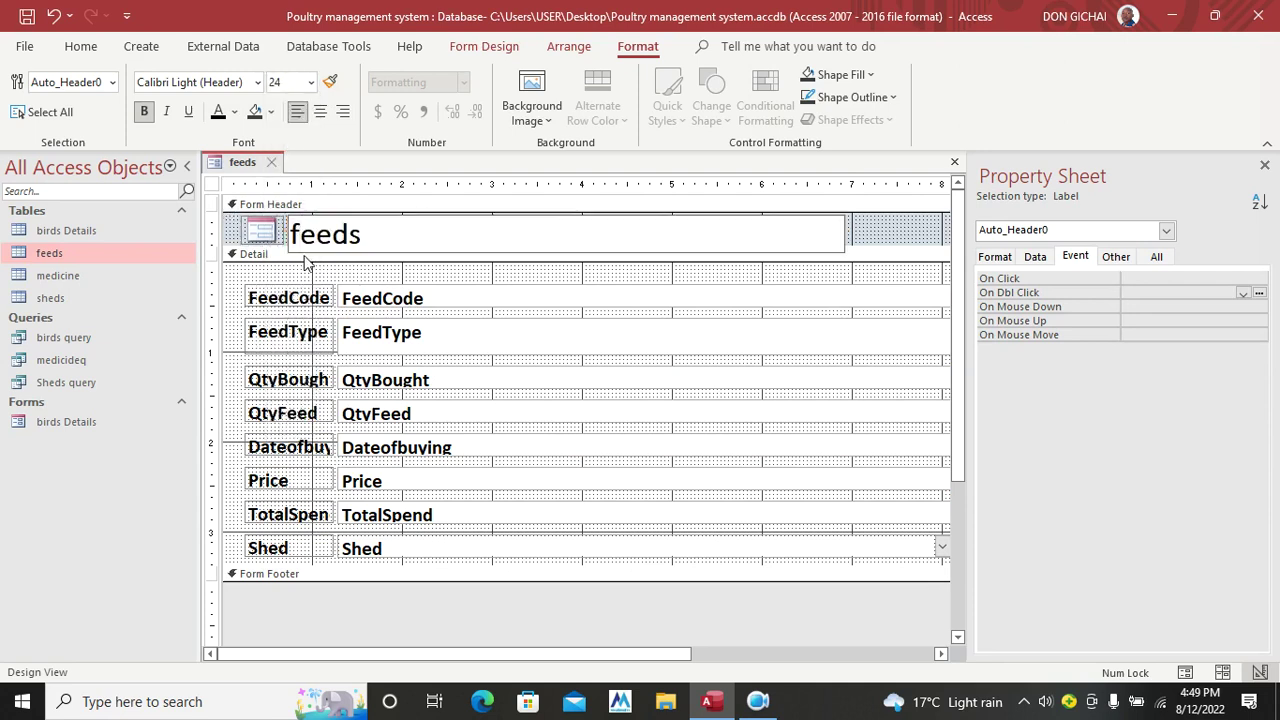
{"action": "key", "text": "Delete"}
{"action": "key", "text": "Caps_Lock"}
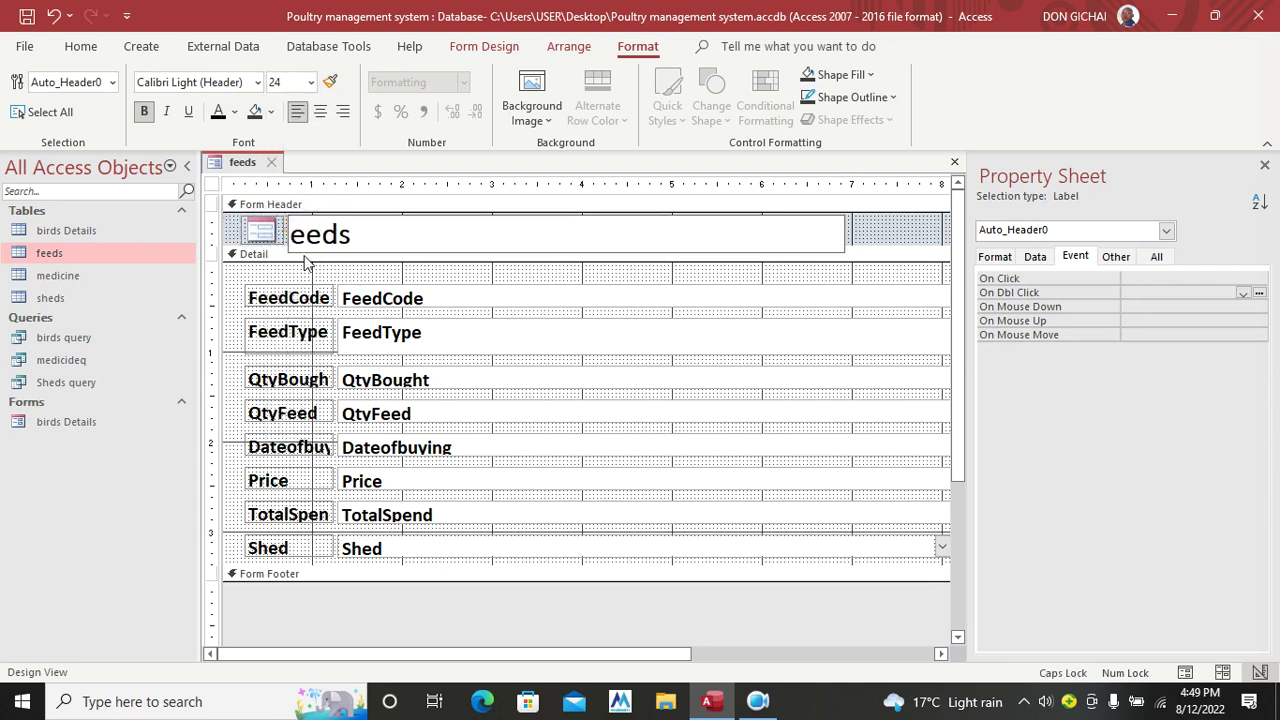
{"action": "type", "text": "F"}
{"action": "left_click", "coordinate": [407, 237]}
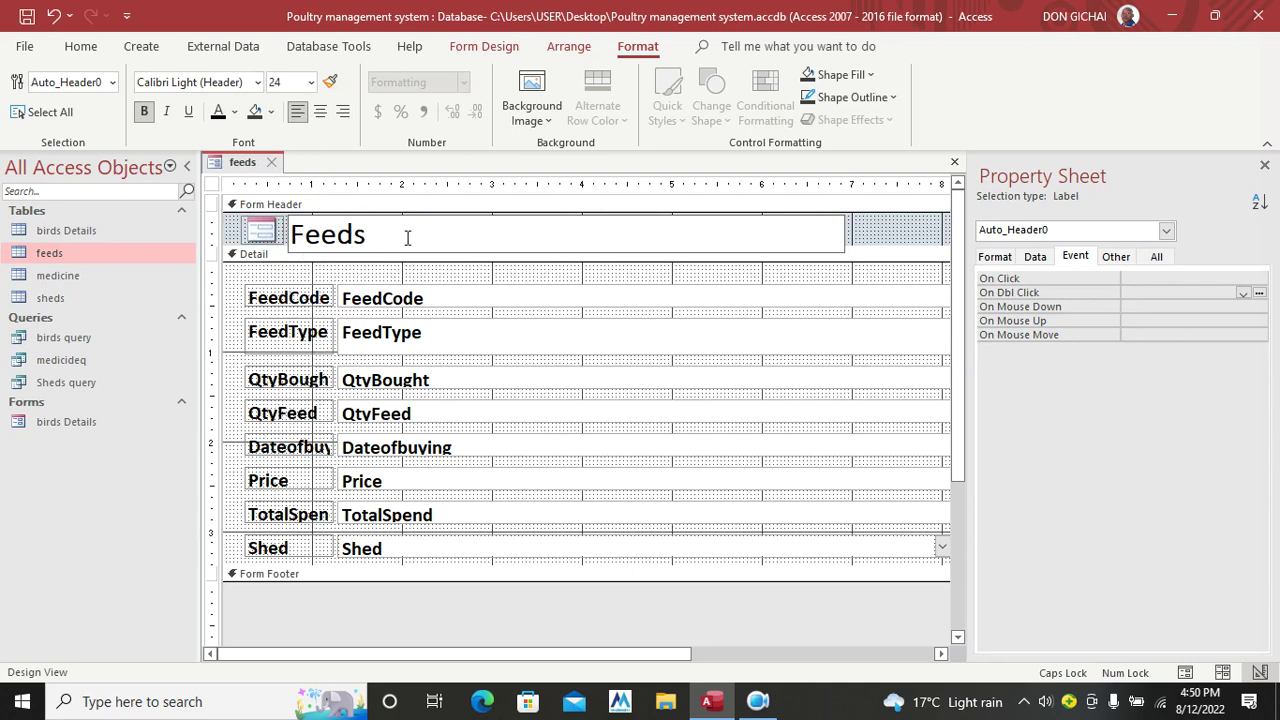
{"action": "type", "text": "MO"}
{"action": "type", "text": "od"}
{"action": "type", "text": "lu"}
{"action": "key", "text": "BackSpace"}
{"action": "key", "text": "BackSpace"}
{"action": "type", "text": "ule"}
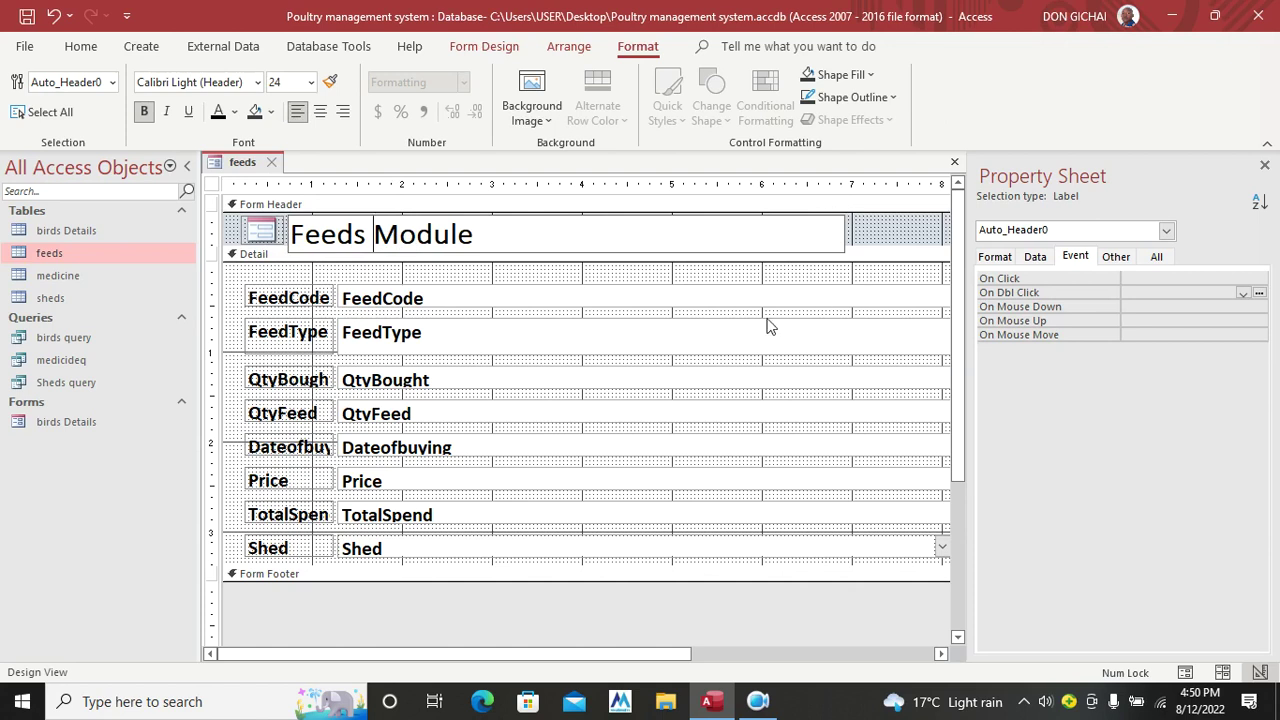
Step: Set the back color of the feeds form's Detail section to light green from the standard colors
{"action": "right_click", "coordinate": [408, 276]}
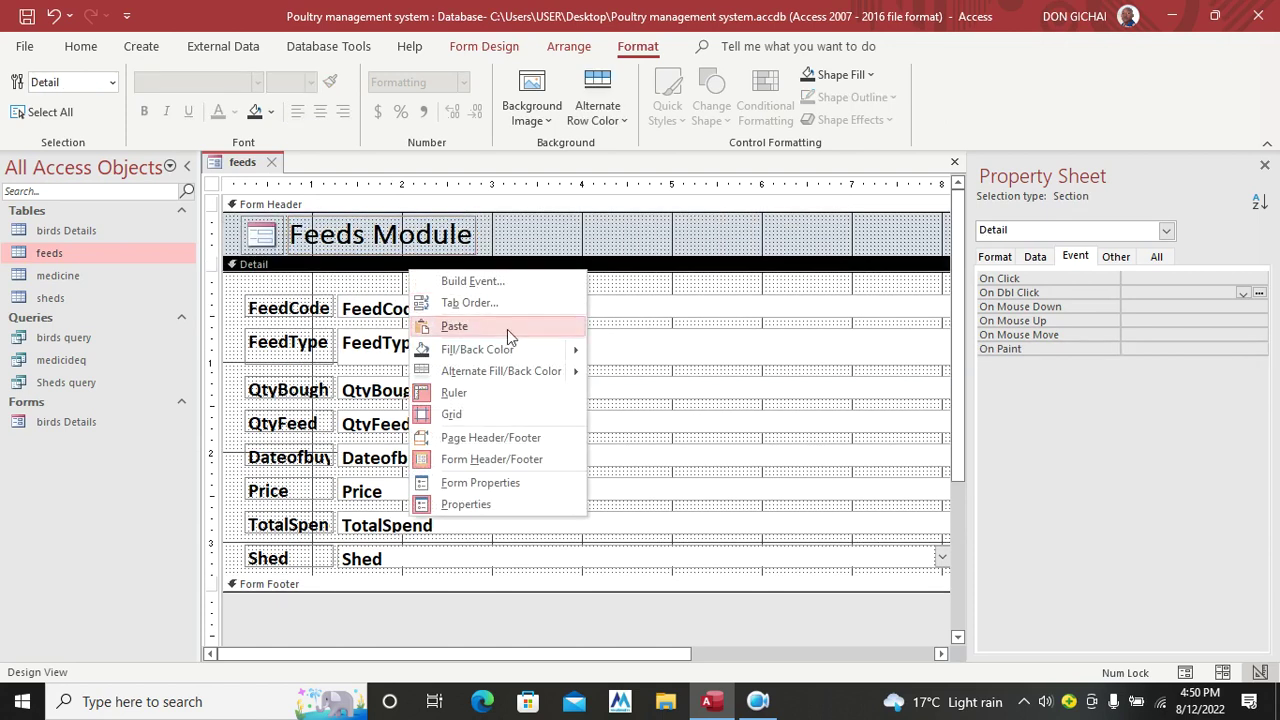
{"action": "mouse_move", "coordinate": [540, 345]}
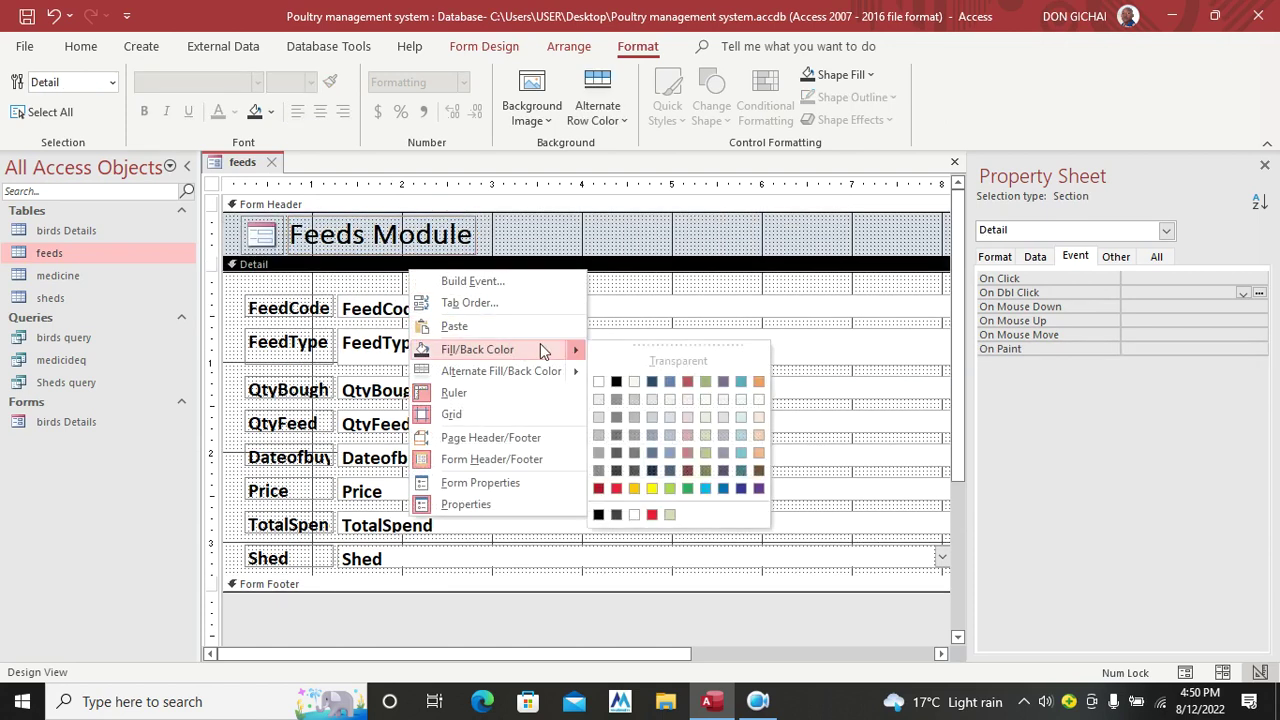
{"action": "left_click", "coordinate": [668, 487]}
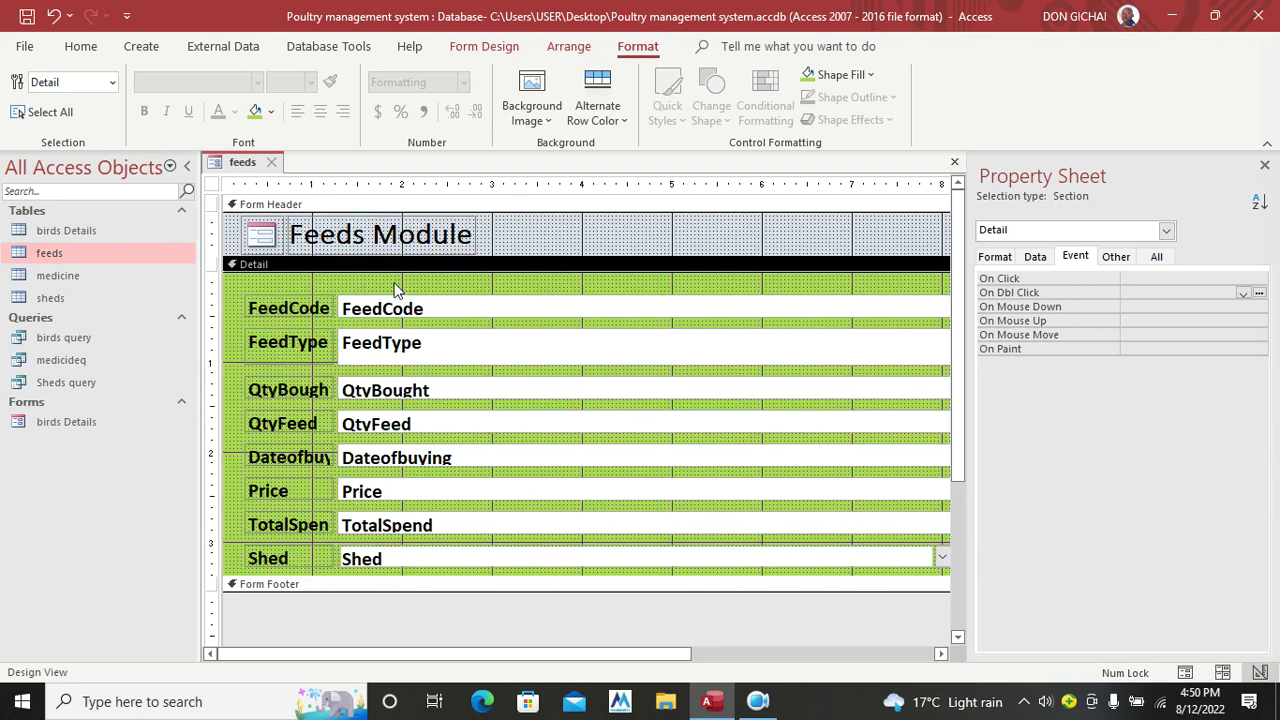
Step: Close the Property Sheet and narrow all the feeds form's fields so they end just before the 5 mark on the ruler
{"action": "left_click", "coordinate": [1264, 166]}
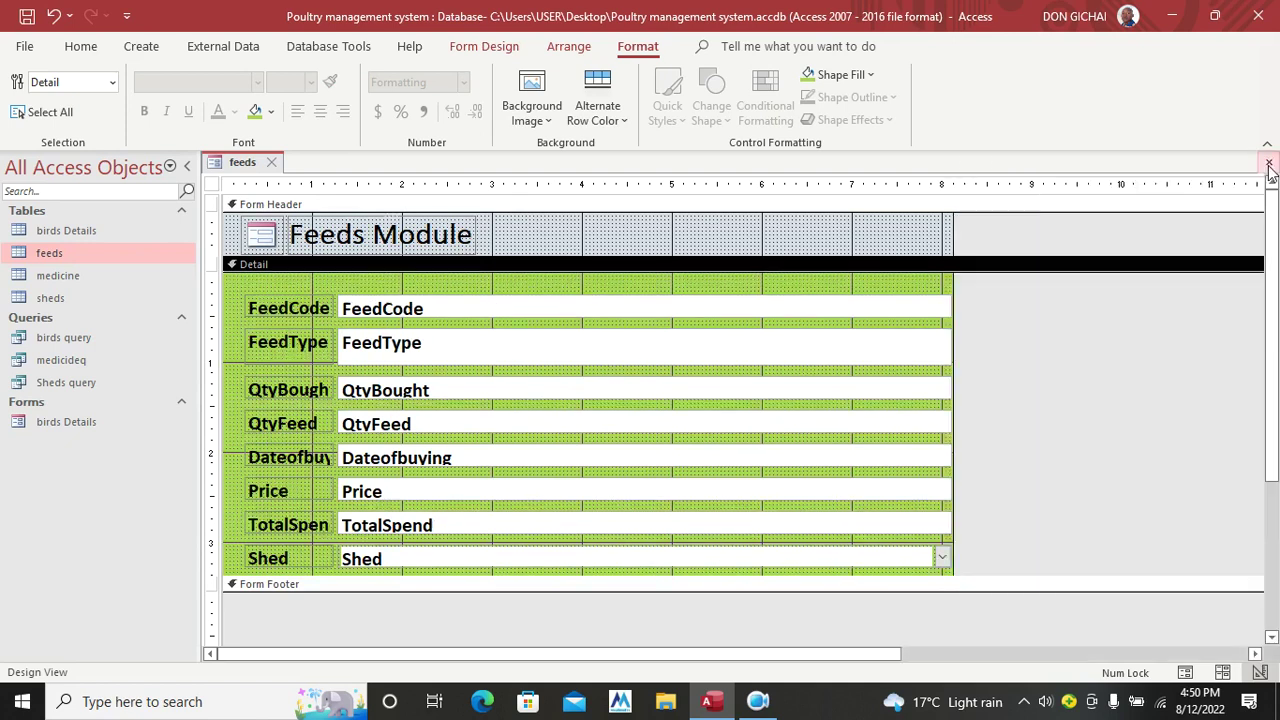
{"action": "left_click_drag", "start_coordinate": [945, 290], "coordinate": [657, 553]}
{"action": "left_click", "coordinate": [771, 486]}
{"action": "left_click", "coordinate": [705, 265]}
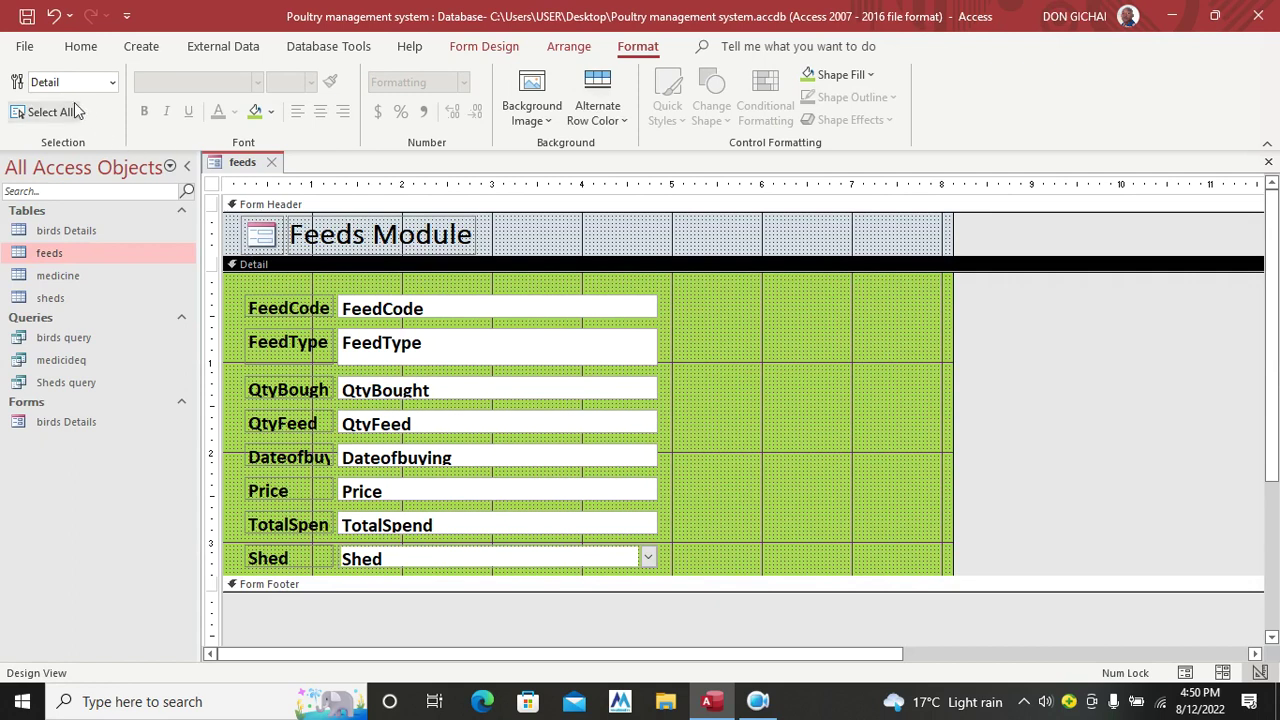
Step: Save the form under the name "feeds" and display it in Form View
{"action": "left_click", "coordinate": [27, 16]}
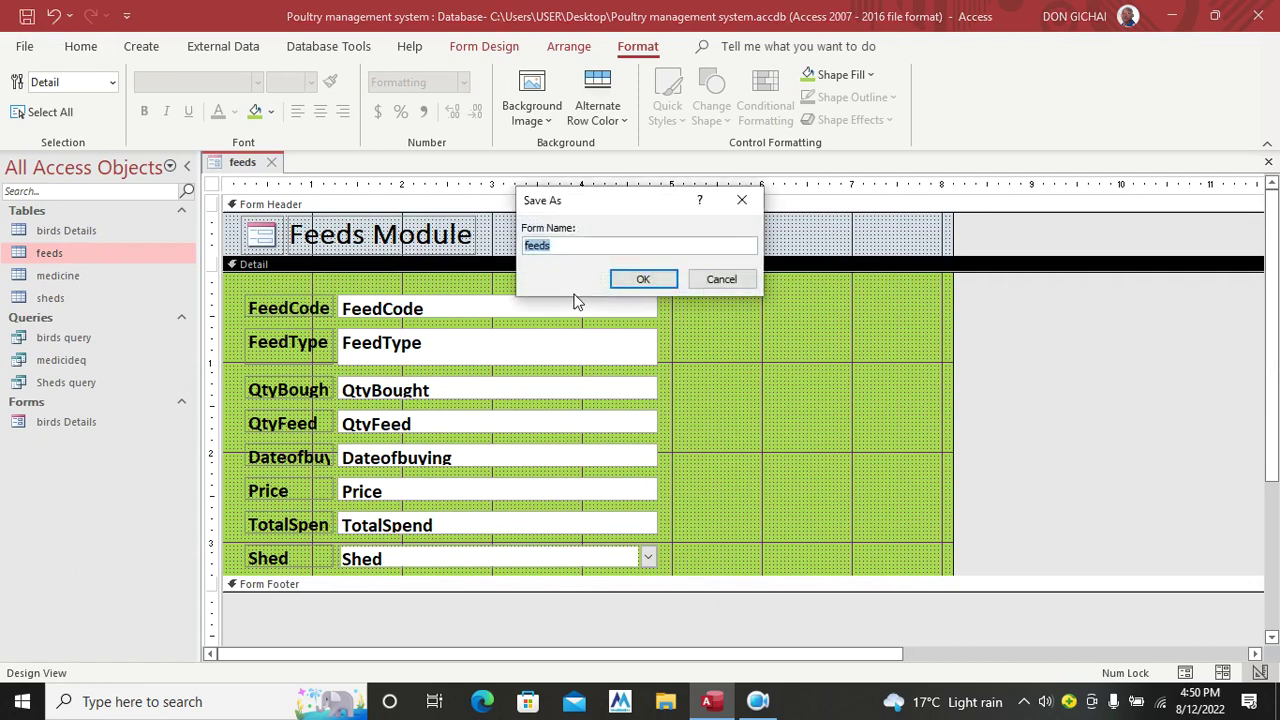
{"action": "left_click", "coordinate": [640, 280]}
{"action": "left_click", "coordinate": [80, 47]}
{"action": "left_click", "coordinate": [27, 85]}
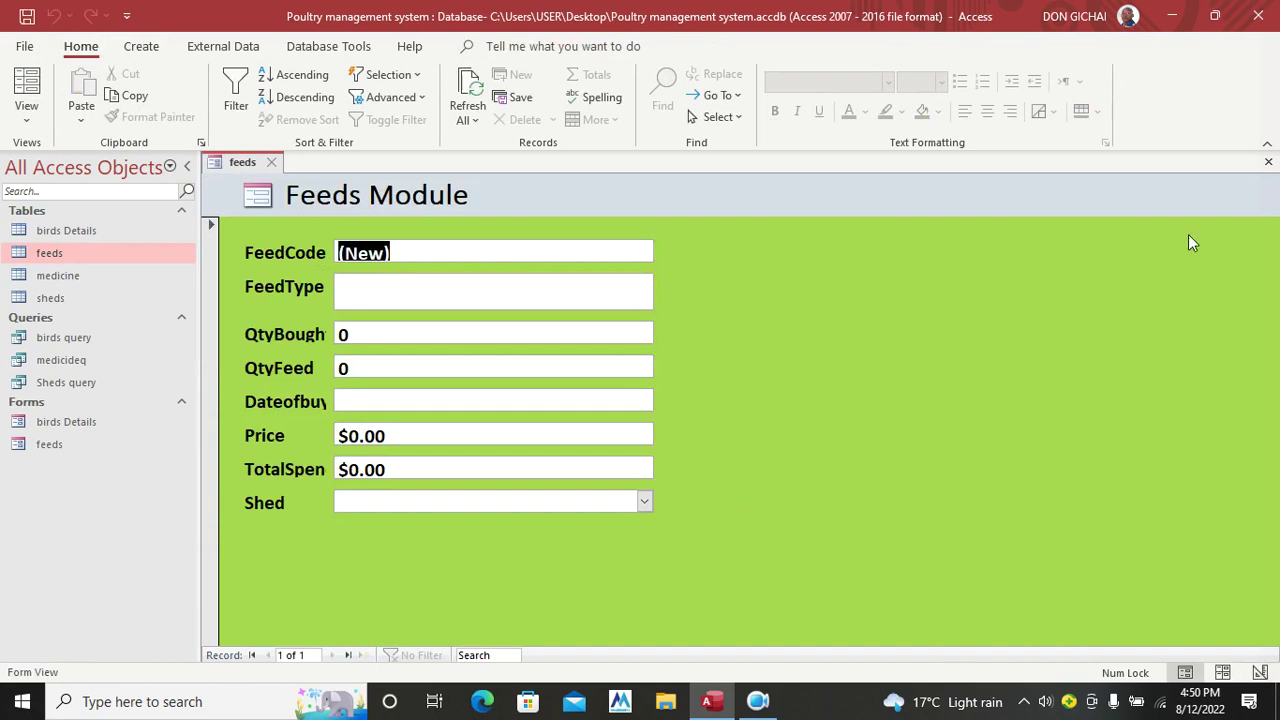
Step: In Design View, draw a rectangle in the empty Detail area between ruler marks 5 and 8, and preview it in Form View
{"action": "right_click", "coordinate": [640, 551]}
{"action": "left_click", "coordinate": [700, 390]}
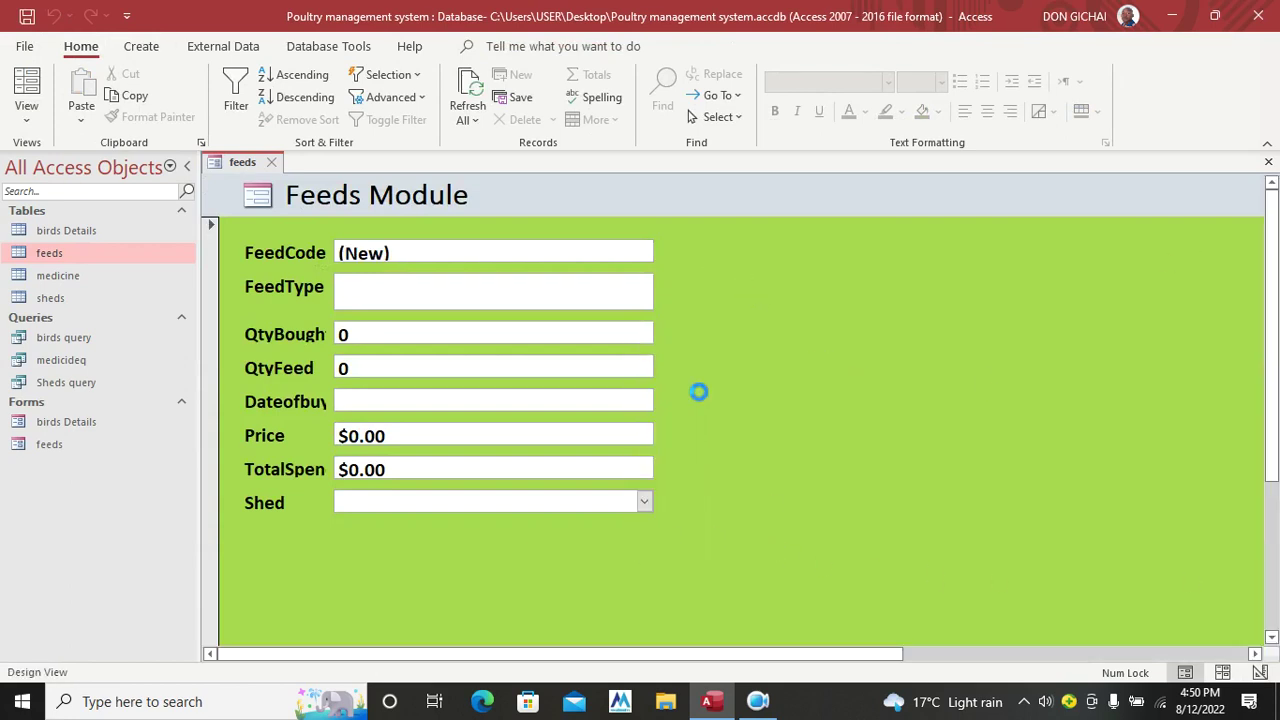
{"action": "left_click", "coordinate": [574, 112]}
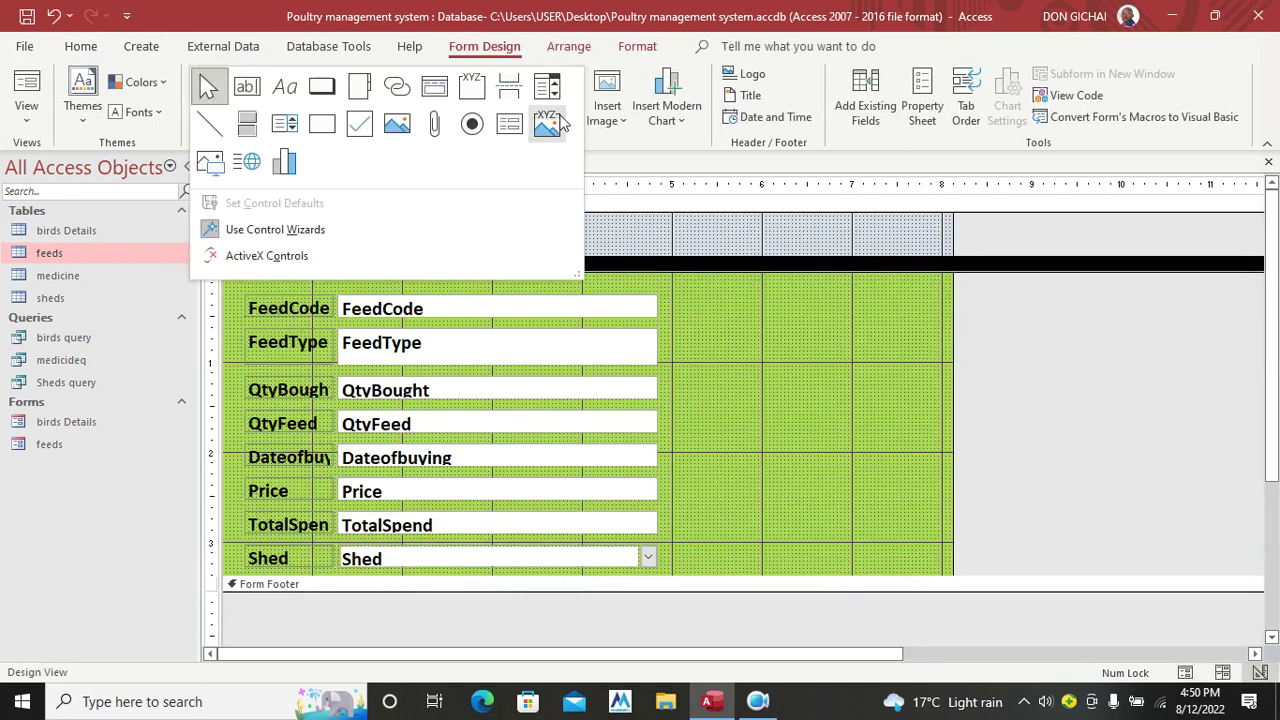
{"action": "left_click", "coordinate": [318, 136]}
{"action": "mouse_move", "coordinate": [679, 297]}
{"action": "left_mouse_down"}
{"action": "mouse_move", "coordinate": [754, 429]}
{"action": "mouse_move", "coordinate": [923, 543]}
{"action": "mouse_move", "coordinate": [940, 572]}
{"action": "left_mouse_up"}
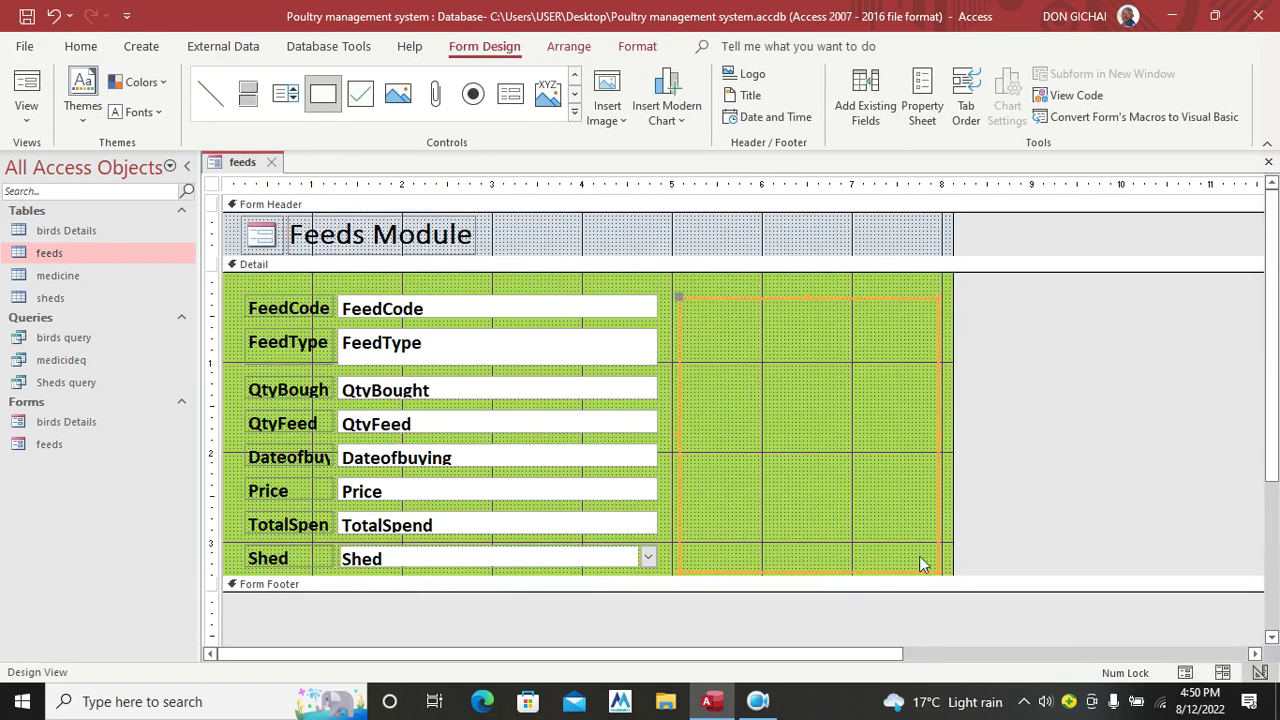
{"action": "left_click", "coordinate": [792, 278]}
{"action": "left_click", "coordinate": [26, 88]}
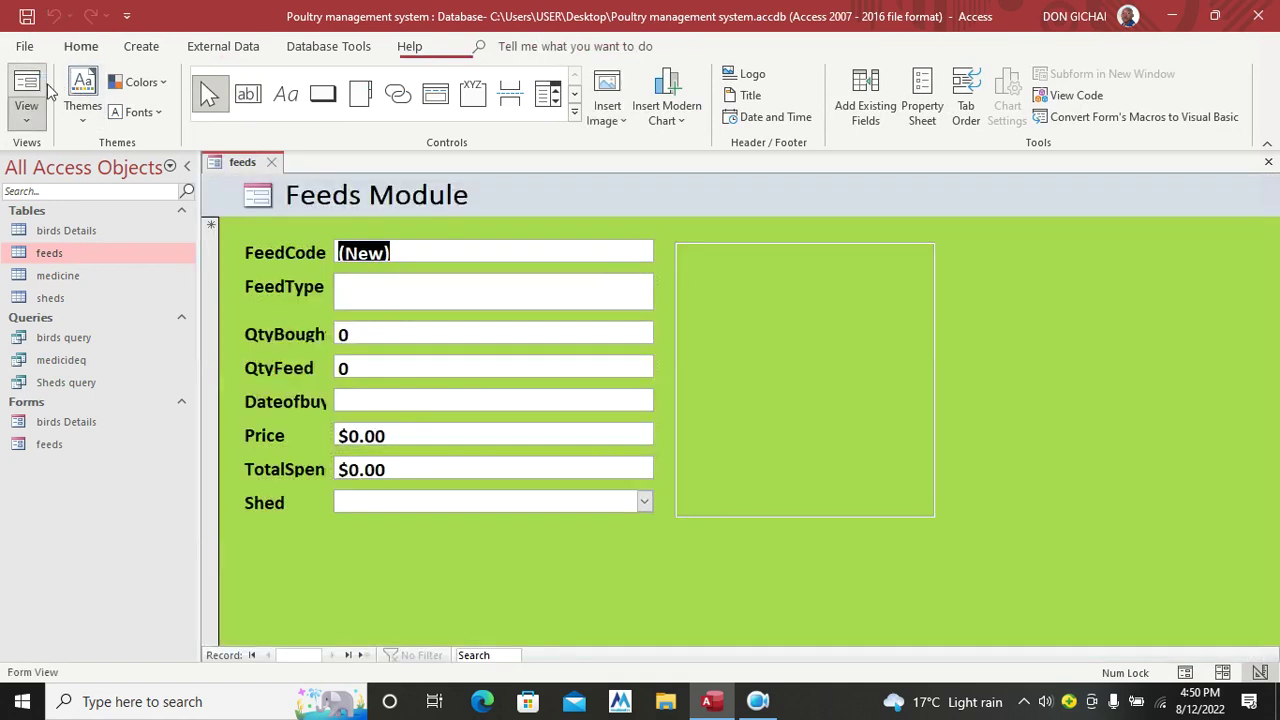
Step: In Design View, draw a second rectangle framing all the feeds form's labels and fields, and preview it in Form View
{"action": "right_click", "coordinate": [1134, 251]}
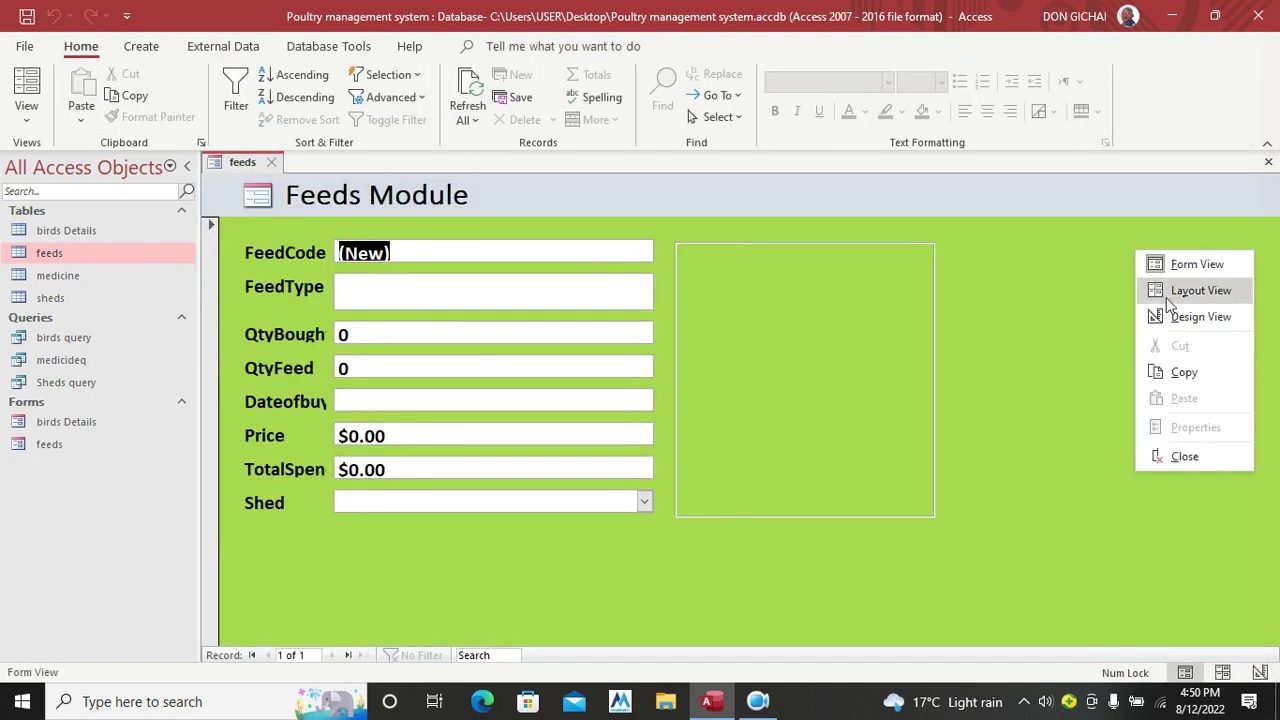
{"action": "left_click", "coordinate": [1167, 316]}
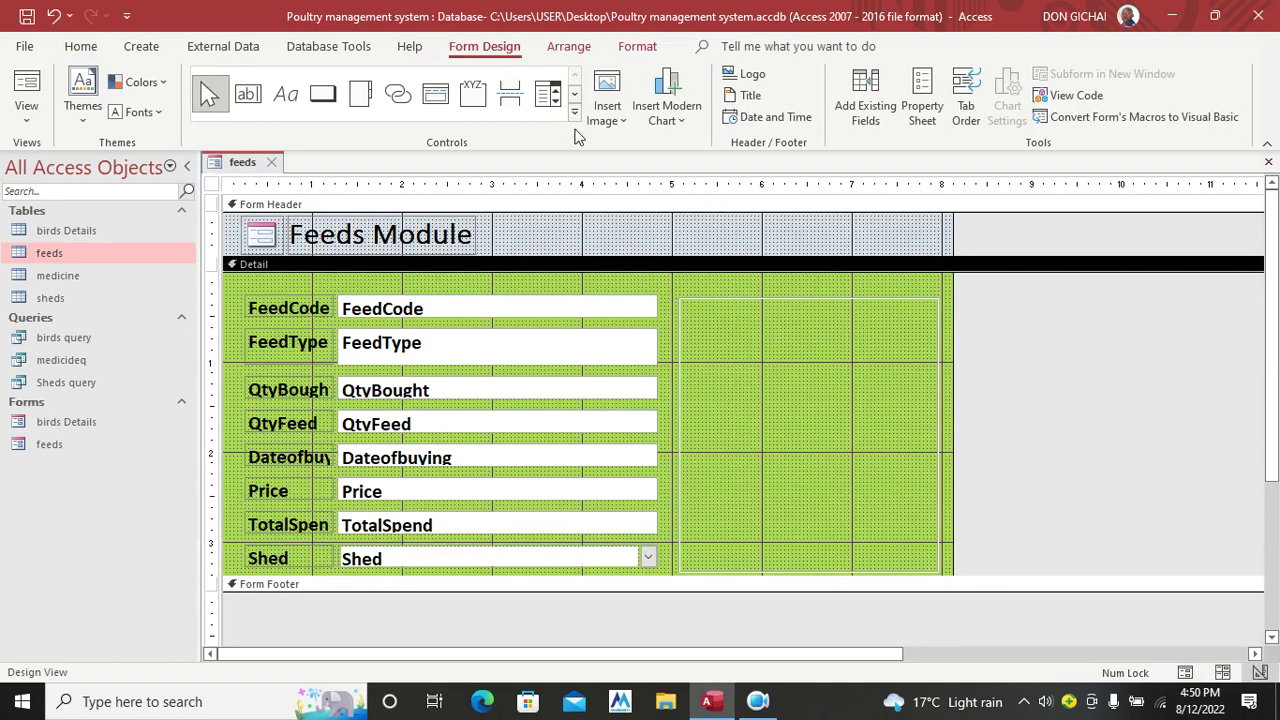
{"action": "left_click", "coordinate": [574, 111]}
{"action": "left_click", "coordinate": [322, 123]}
{"action": "mouse_move", "coordinate": [242, 279]}
{"action": "left_mouse_down"}
{"action": "mouse_move", "coordinate": [471, 420]}
{"action": "mouse_move", "coordinate": [643, 491]}
{"action": "mouse_move", "coordinate": [646, 457]}
{"action": "mouse_move", "coordinate": [648, 538]}
{"action": "mouse_move", "coordinate": [669, 575]}
{"action": "left_mouse_up"}
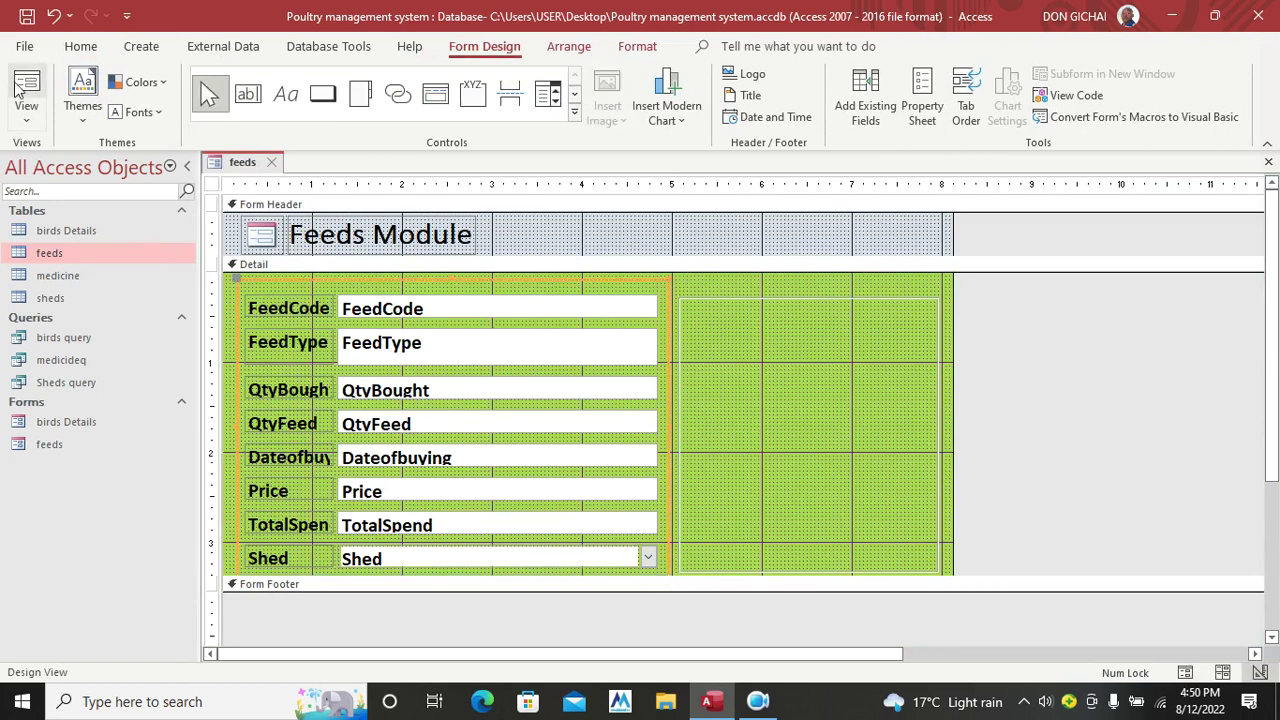
{"action": "left_click", "coordinate": [30, 82]}
Step: In Design View, add a Go To Next Record command button with its picture near the top of the empty rectangle
{"action": "right_click", "coordinate": [1130, 258]}
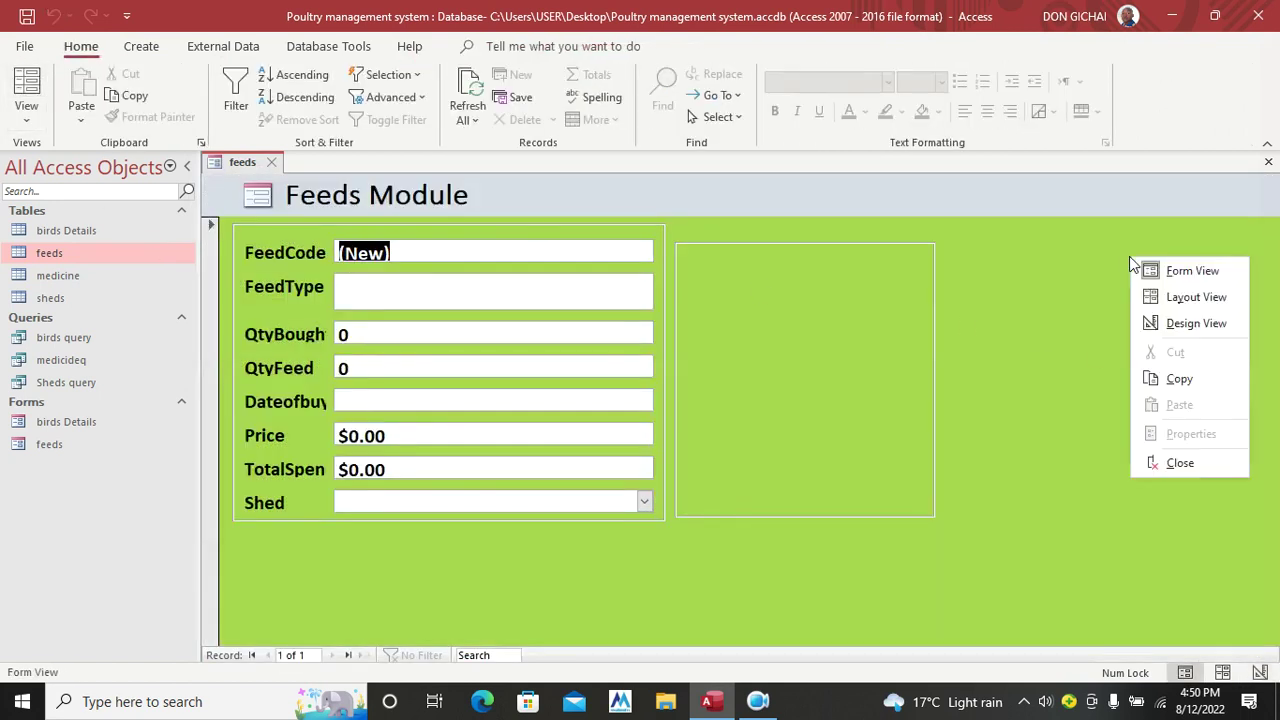
{"action": "left_click", "coordinate": [1182, 326]}
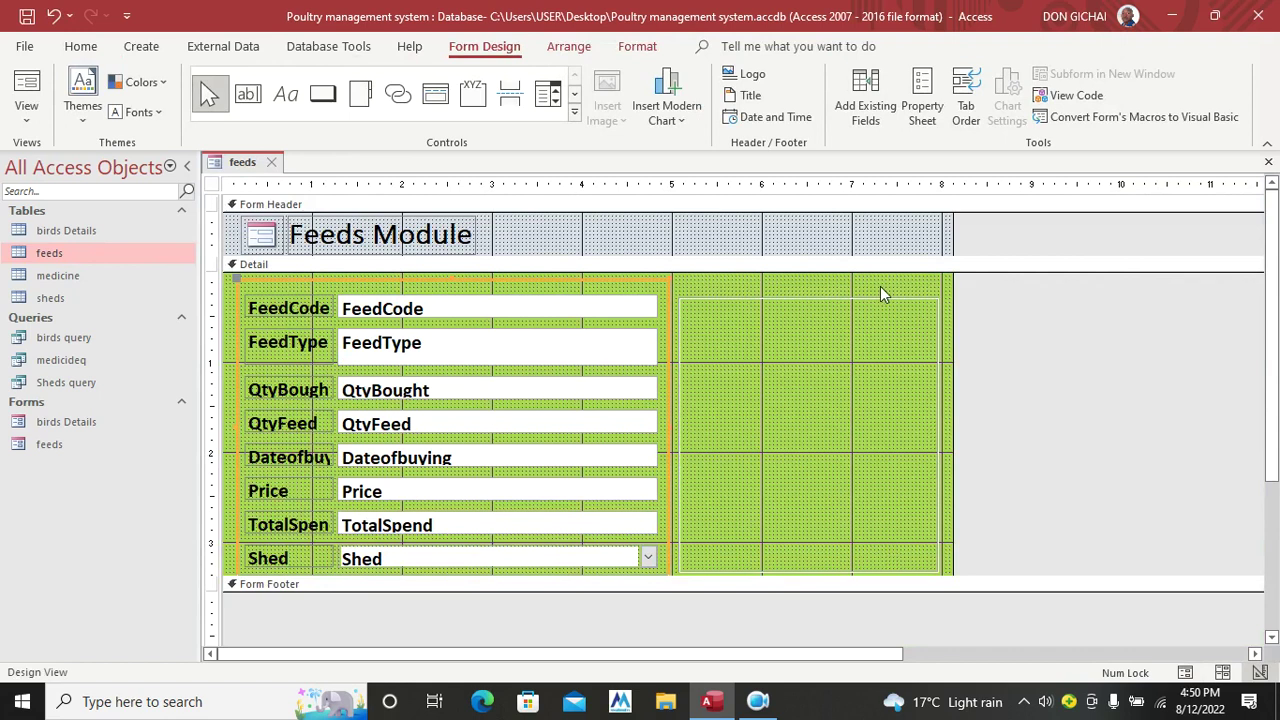
{"action": "left_click", "coordinate": [322, 93]}
{"action": "left_click_drag", "start_coordinate": [720, 316], "coordinate": [885, 345]}
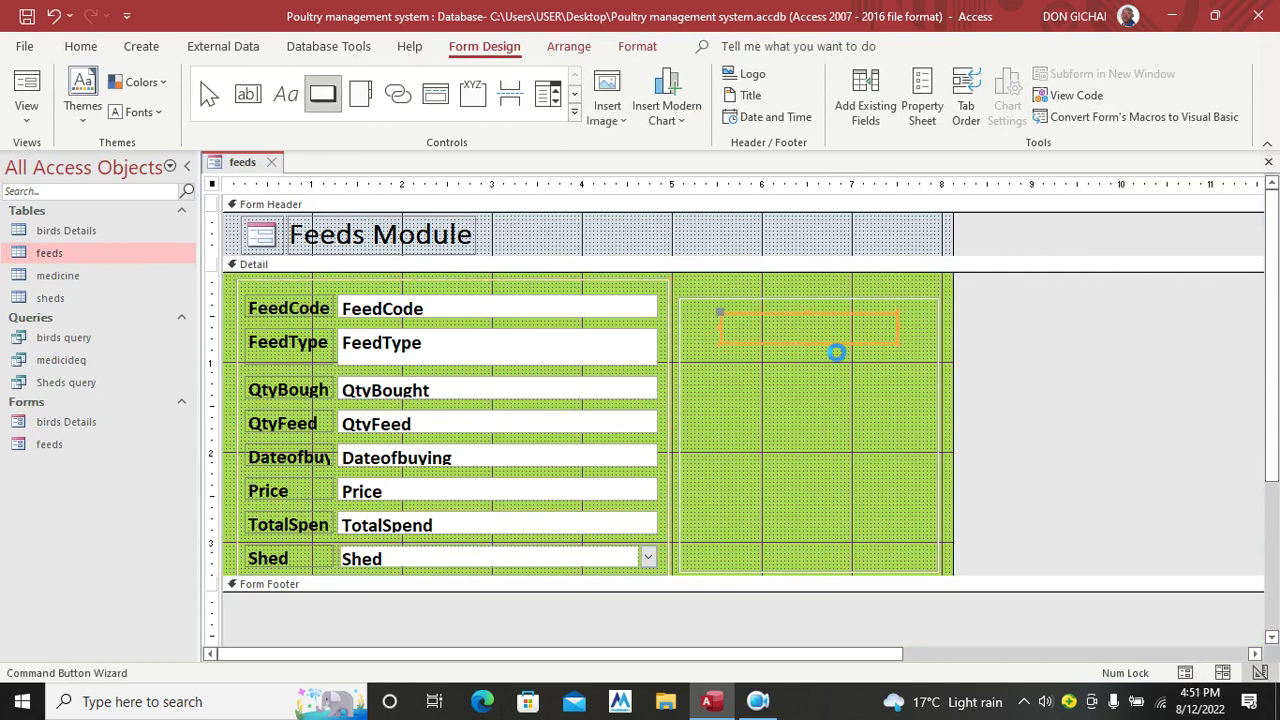
{"action": "left_click", "coordinate": [760, 313]}
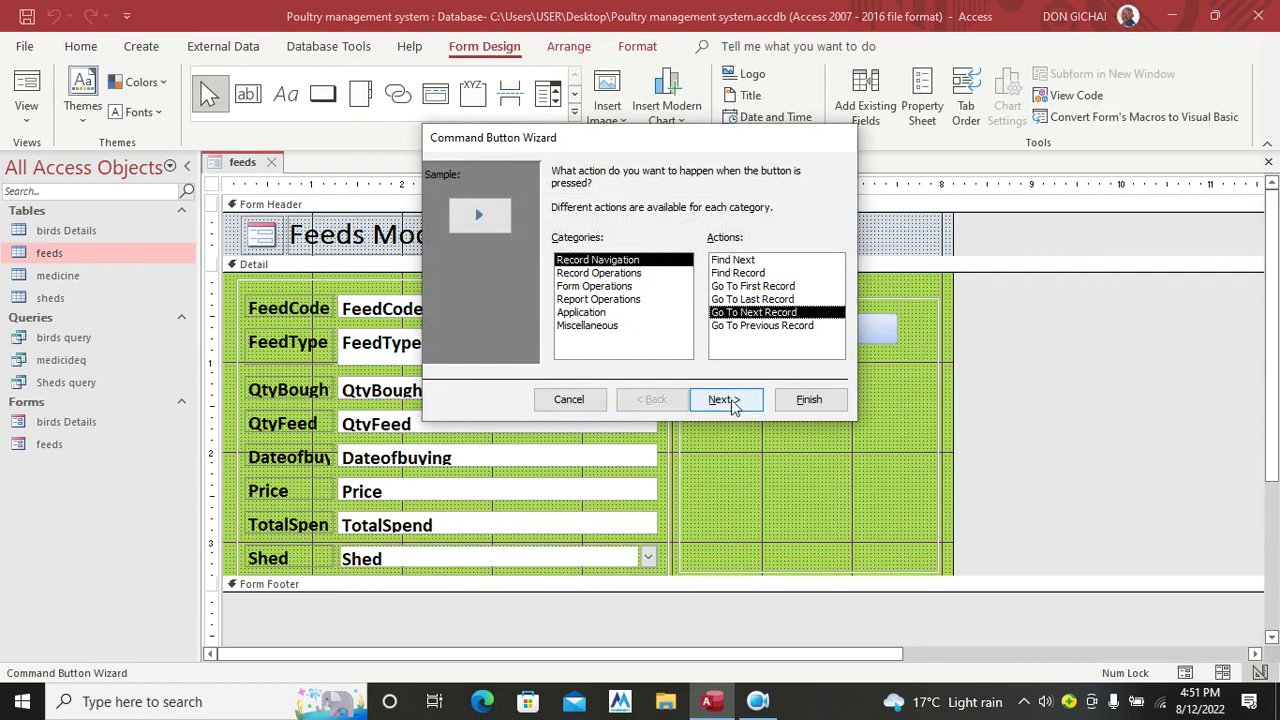
{"action": "left_click", "coordinate": [733, 404]}
{"action": "left_click", "coordinate": [809, 399]}
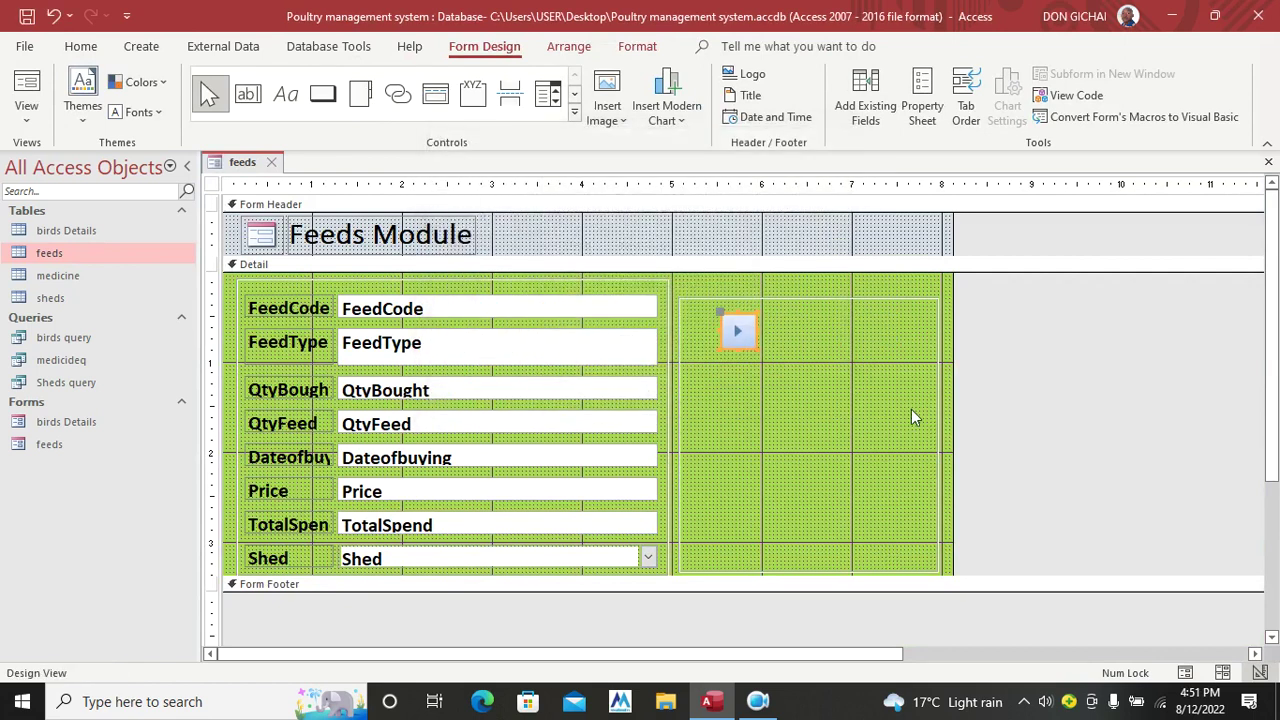
Step: Add a Go To Previous Record command button with the text "Previous Record" beside the next-record button
{"action": "left_click", "coordinate": [323, 93]}
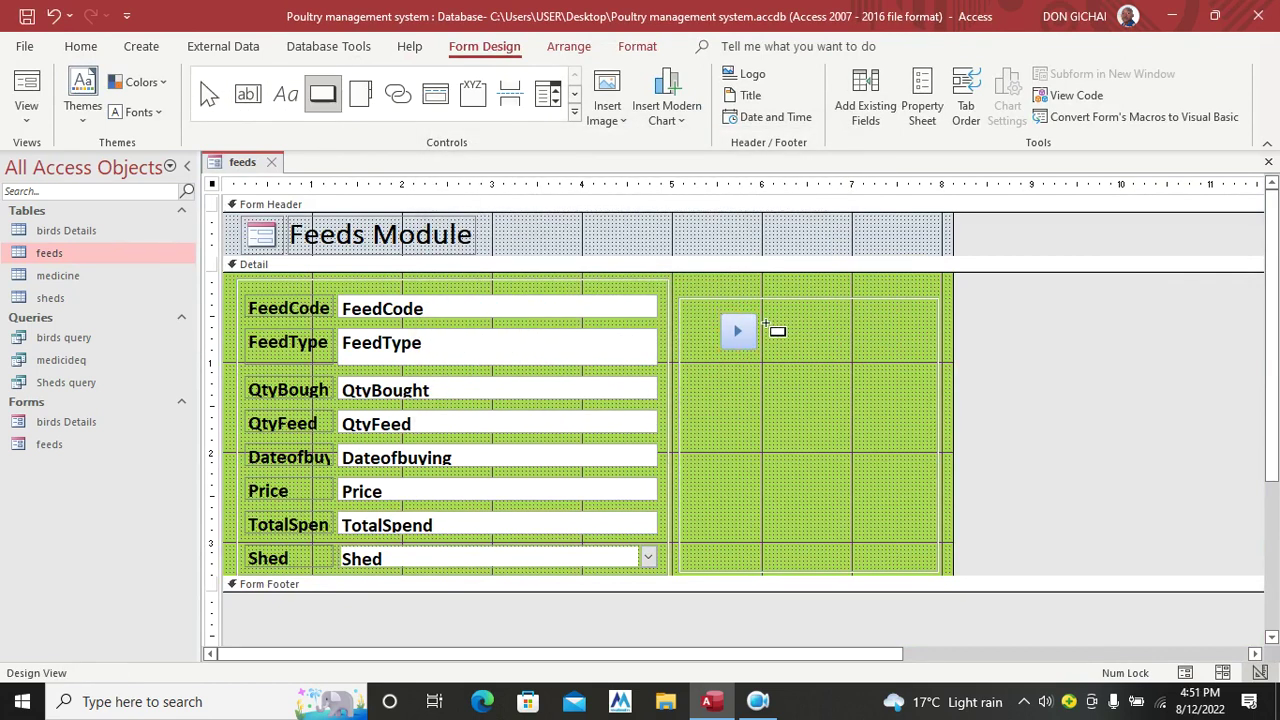
{"action": "left_click_drag", "start_coordinate": [762, 315], "coordinate": [812, 352]}
{"action": "left_click", "coordinate": [790, 326]}
{"action": "left_click", "coordinate": [738, 405]}
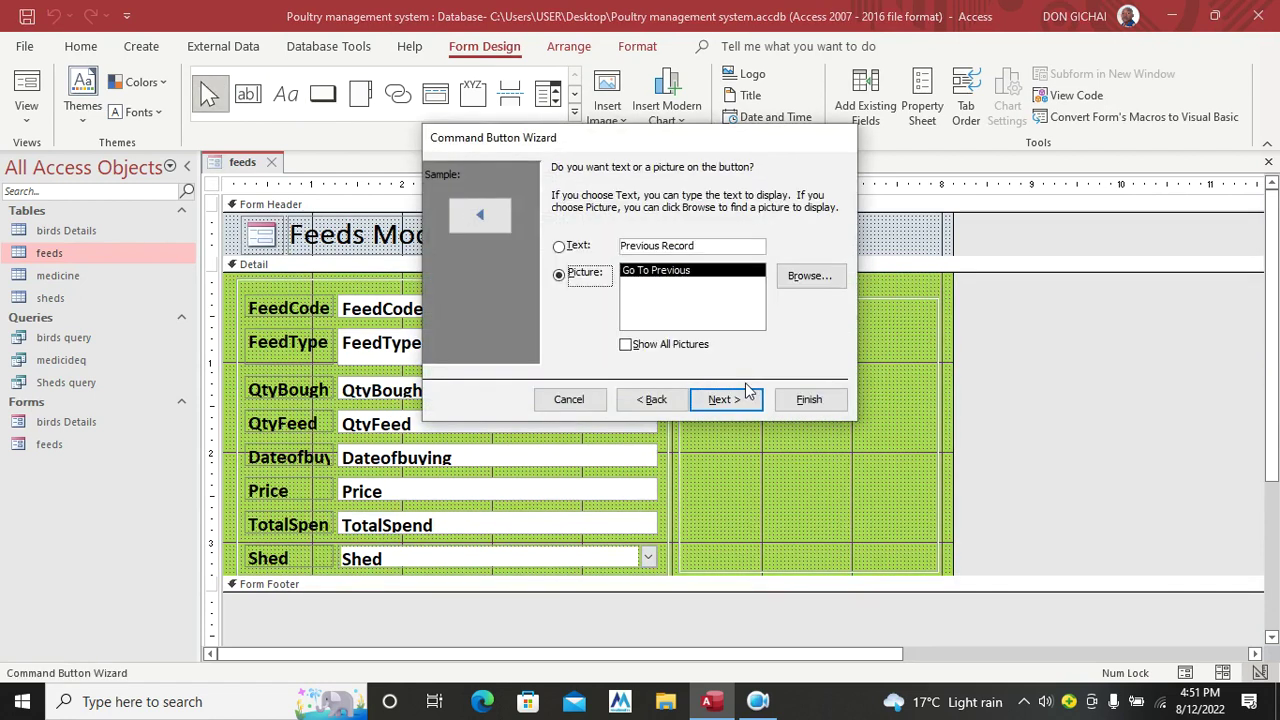
{"action": "left_click", "coordinate": [558, 247]}
{"action": "left_click", "coordinate": [812, 399]}
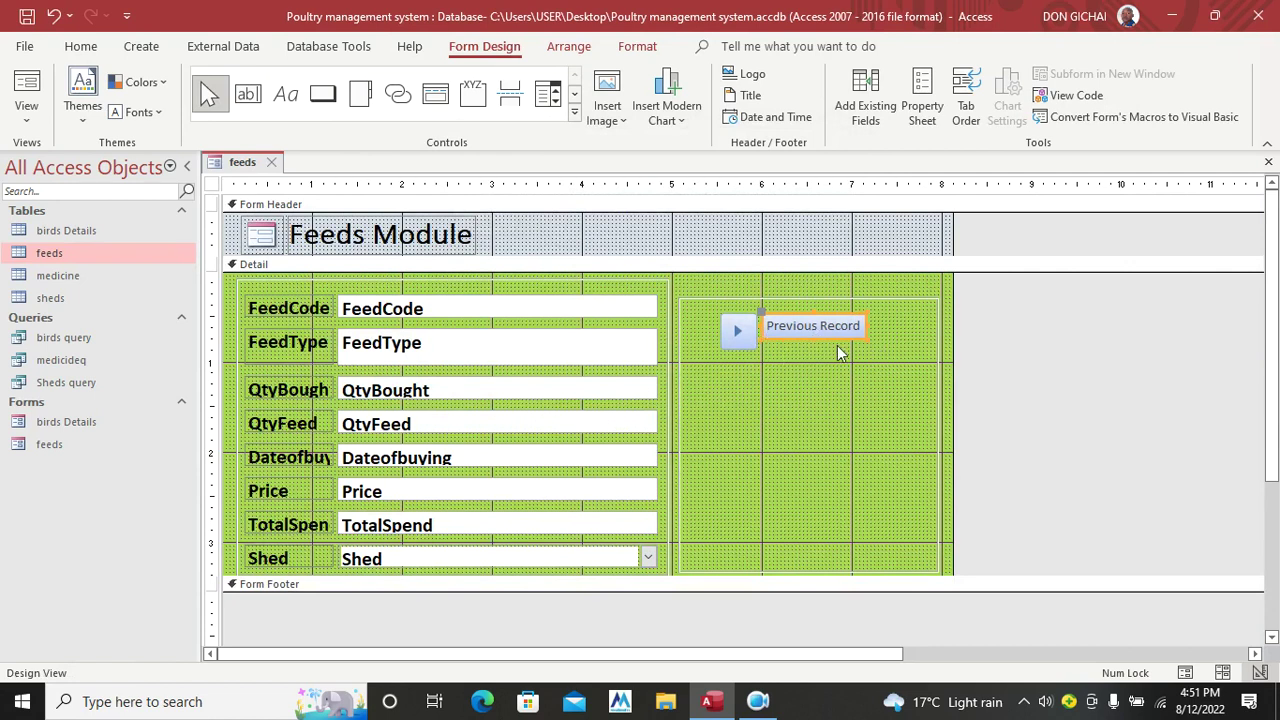
Step: Widen the next-record button and delete the "Previous Record" text button
{"action": "left_click", "coordinate": [847, 366]}
{"action": "left_click_drag", "start_coordinate": [806, 344], "coordinate": [773, 338]}
{"action": "left_click", "coordinate": [748, 335]}
{"action": "left_click", "coordinate": [785, 366]}
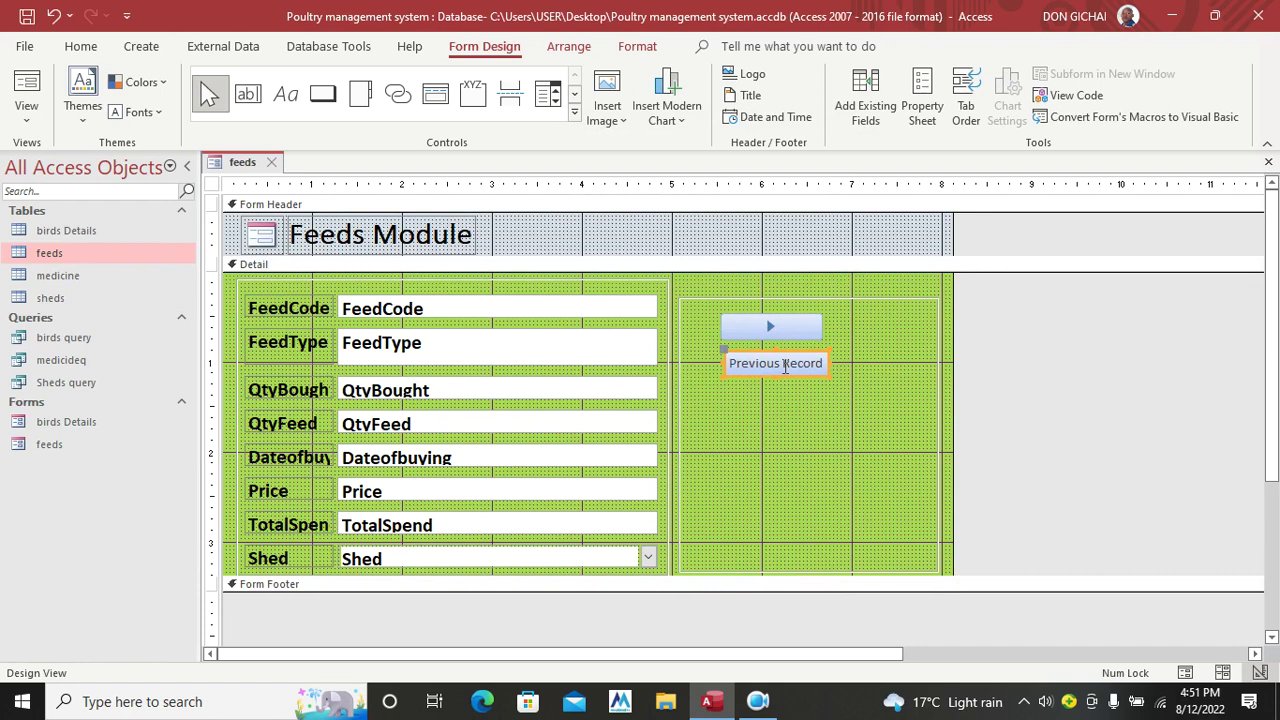
{"action": "key", "text": "Delete"}
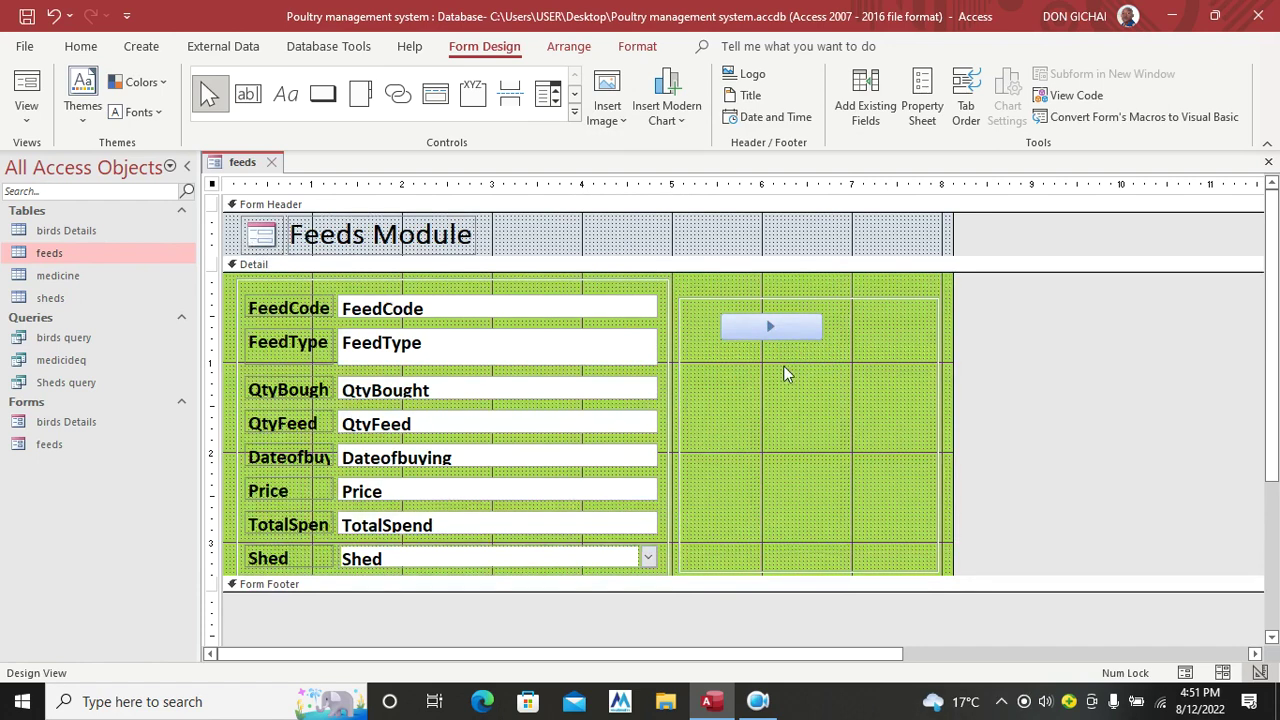
Step: Add a Go To Previous Record command button with the Go To Previous picture directly below the next-record button
{"action": "left_click", "coordinate": [322, 93]}
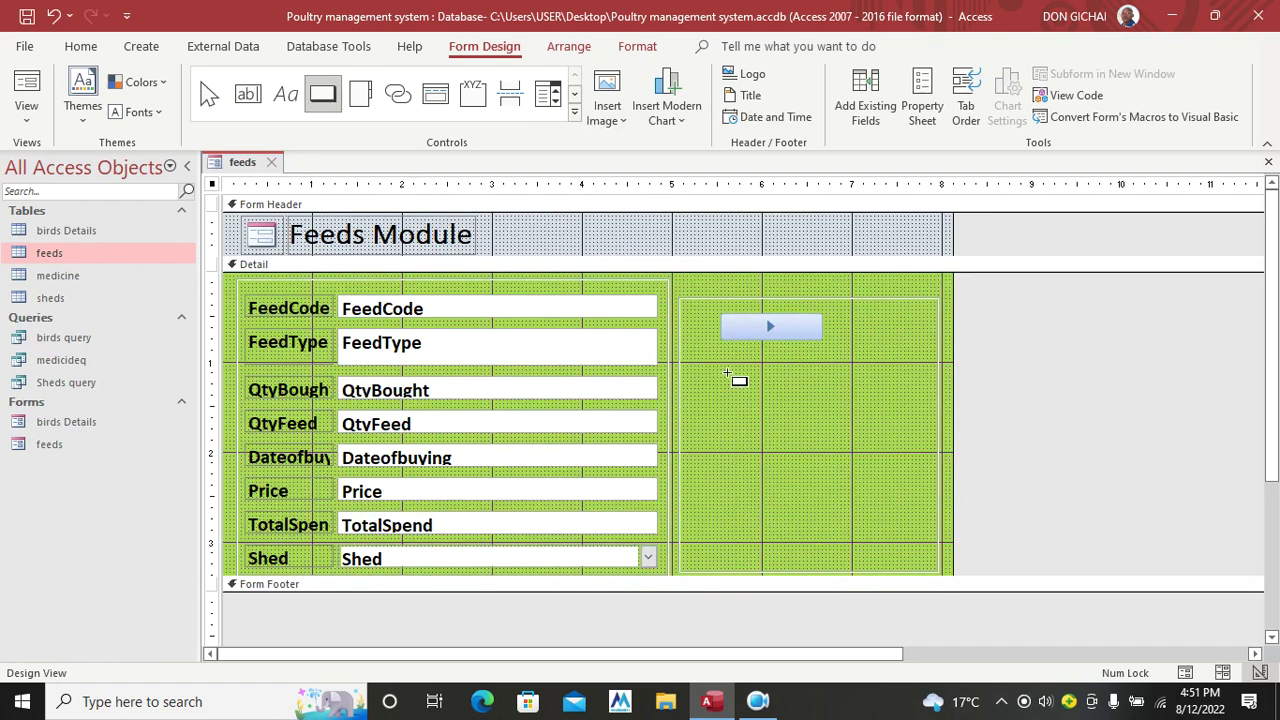
{"action": "mouse_move", "coordinate": [724, 348]}
{"action": "left_mouse_down"}
{"action": "mouse_move", "coordinate": [757, 372]}
{"action": "mouse_move", "coordinate": [829, 366]}
{"action": "left_mouse_up"}
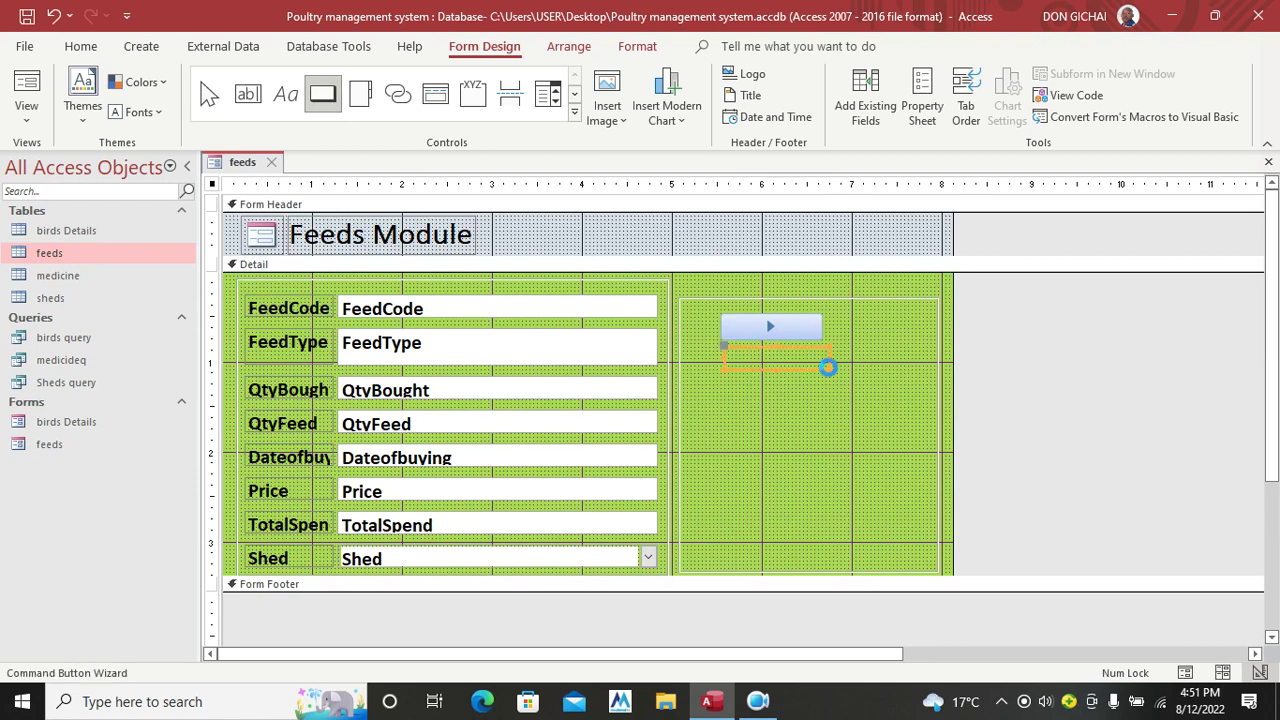
{"action": "left_click", "coordinate": [768, 326]}
{"action": "left_click", "coordinate": [742, 399]}
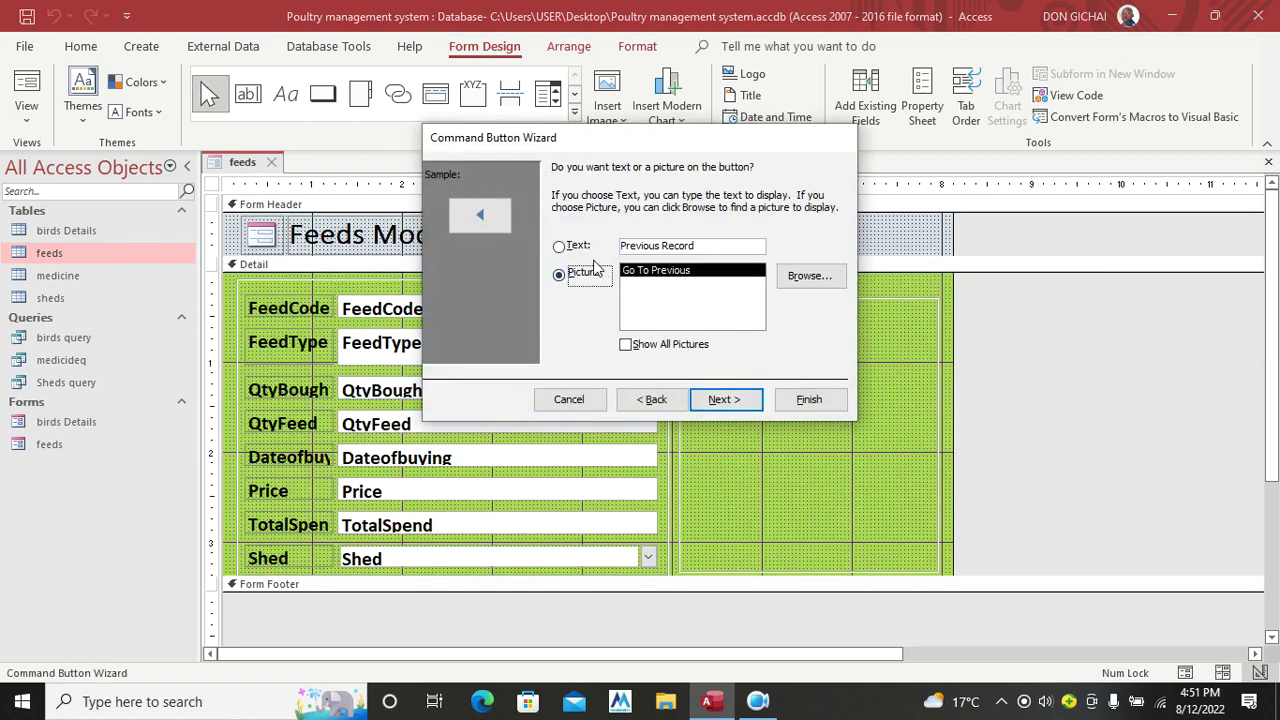
{"action": "left_click", "coordinate": [809, 399]}
Step: Extend the previous-record button slightly and shift the next-record button so their far edges line up
{"action": "left_click_drag", "start_coordinate": [763, 364], "coordinate": [834, 370]}
{"action": "left_click", "coordinate": [836, 391]}
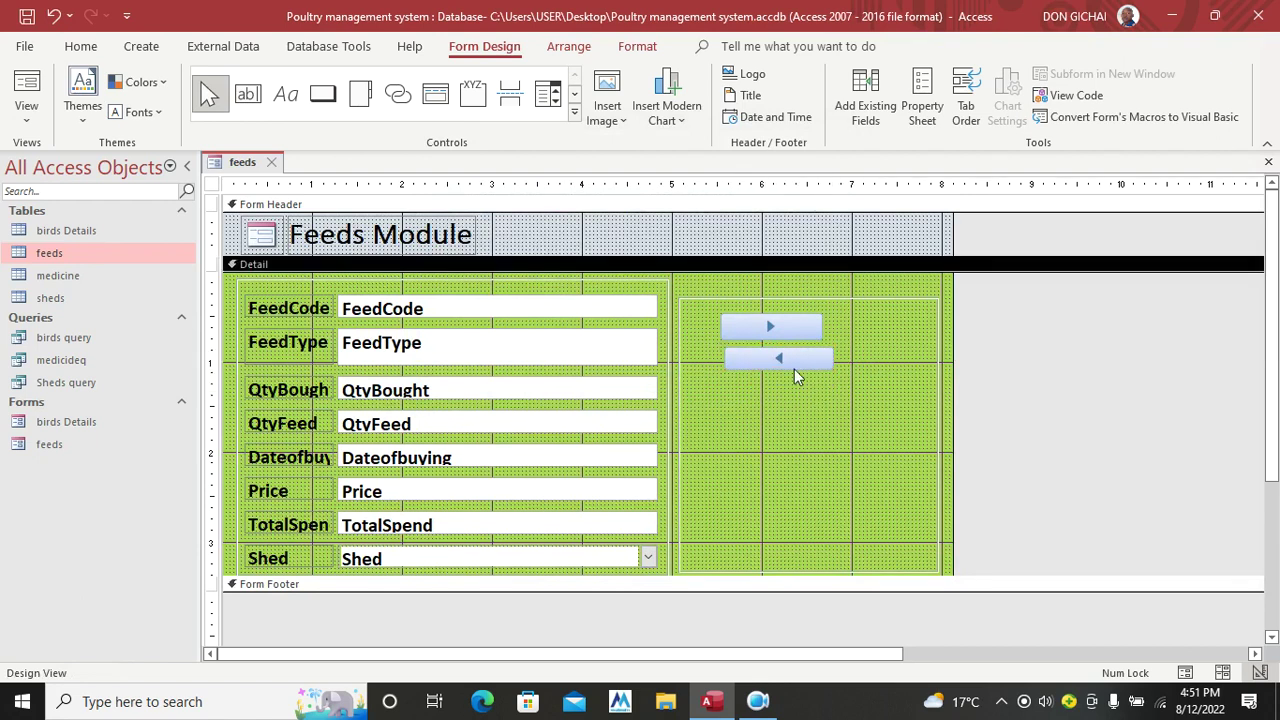
{"action": "left_click", "coordinate": [772, 336]}
{"action": "left_click_drag", "start_coordinate": [772, 336], "coordinate": [791, 336]}
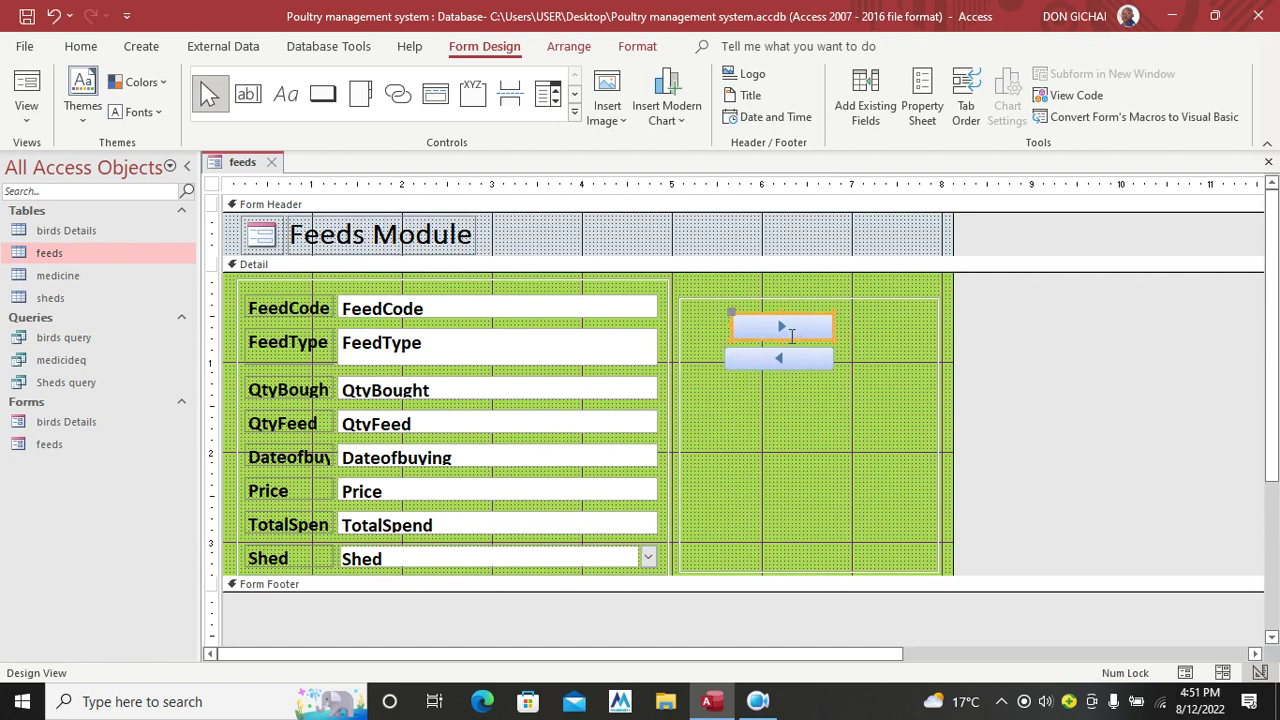
Step: Open the birds Details form in Design View and copy the code inside its CLOSE toggle button's On Click procedure
{"action": "right_click", "coordinate": [66, 422]}
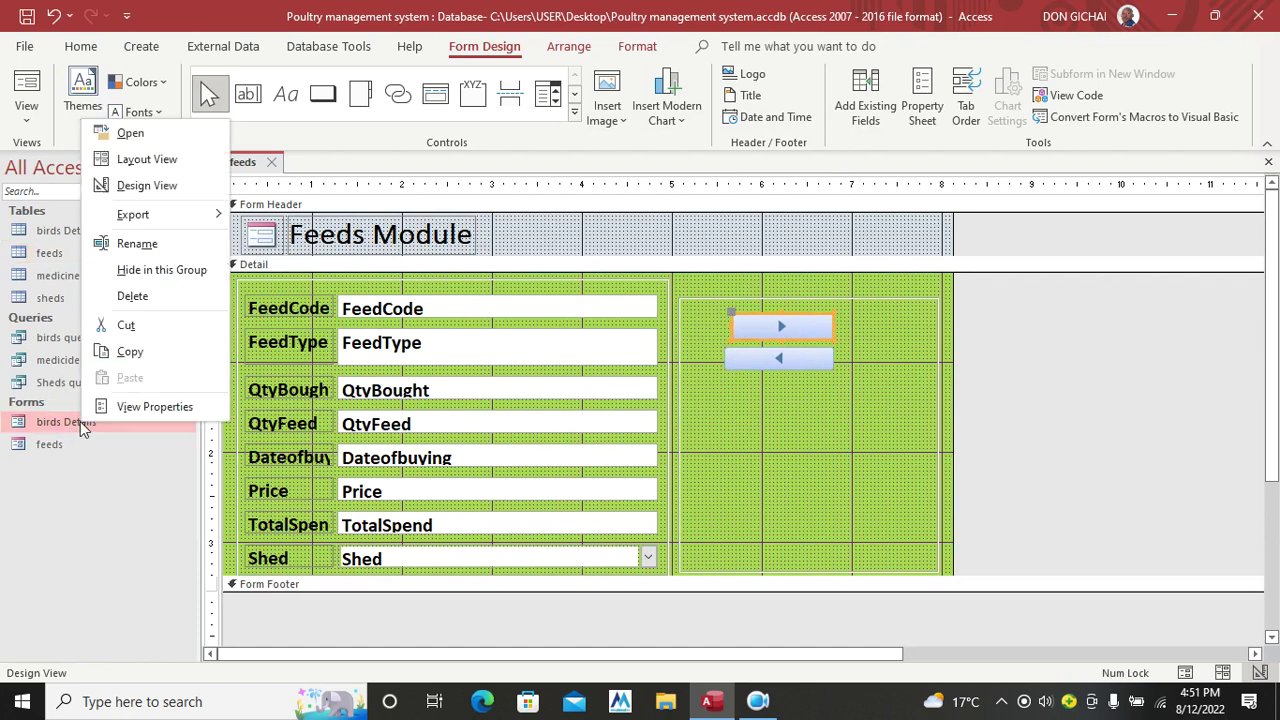
{"action": "left_click", "coordinate": [146, 186]}
{"action": "left_click", "coordinate": [1060, 535]}
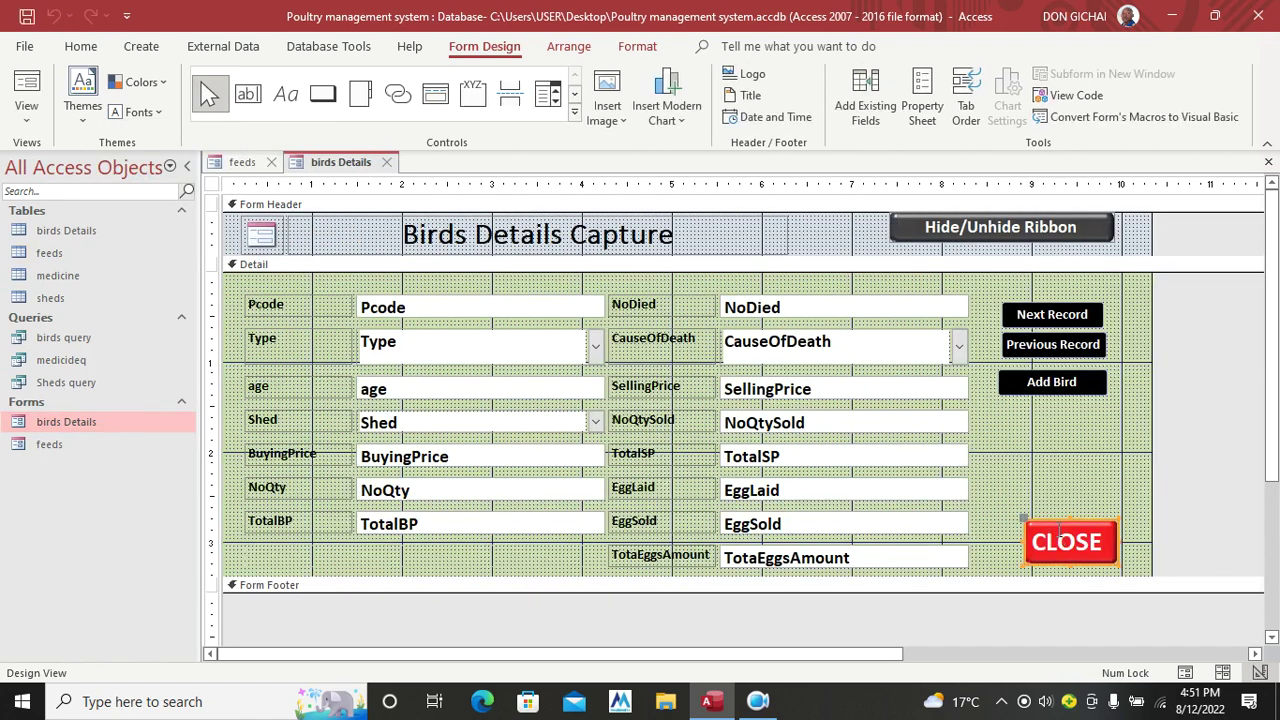
{"action": "left_click", "coordinate": [921, 100]}
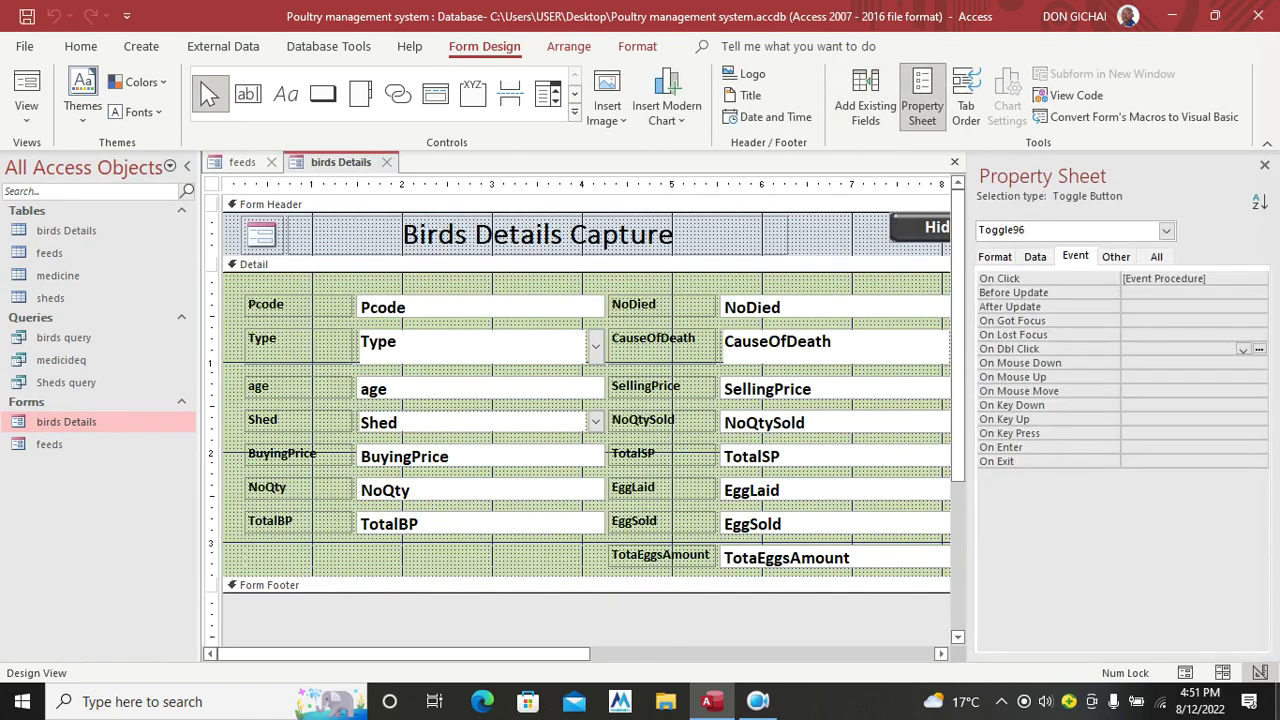
{"action": "left_click", "coordinate": [1140, 280]}
{"action": "left_click", "coordinate": [1258, 278]}
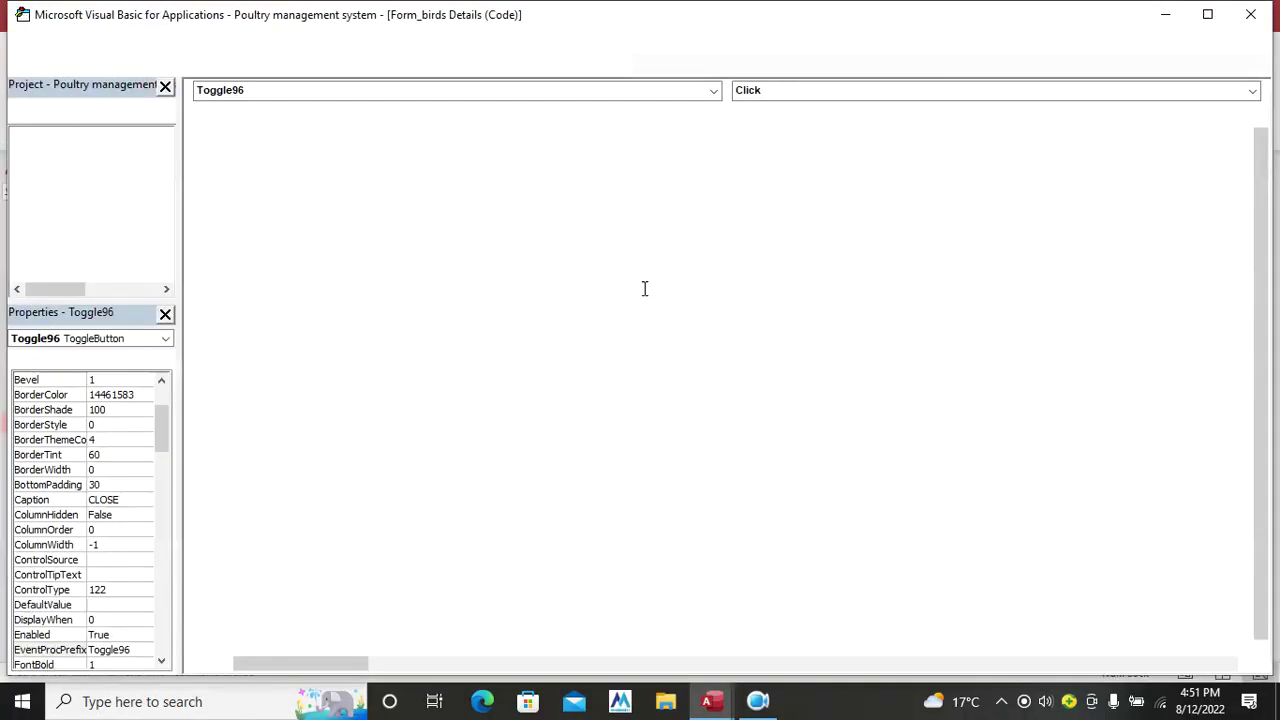
{"action": "left_click_drag", "start_coordinate": [217, 160], "coordinate": [511, 345]}
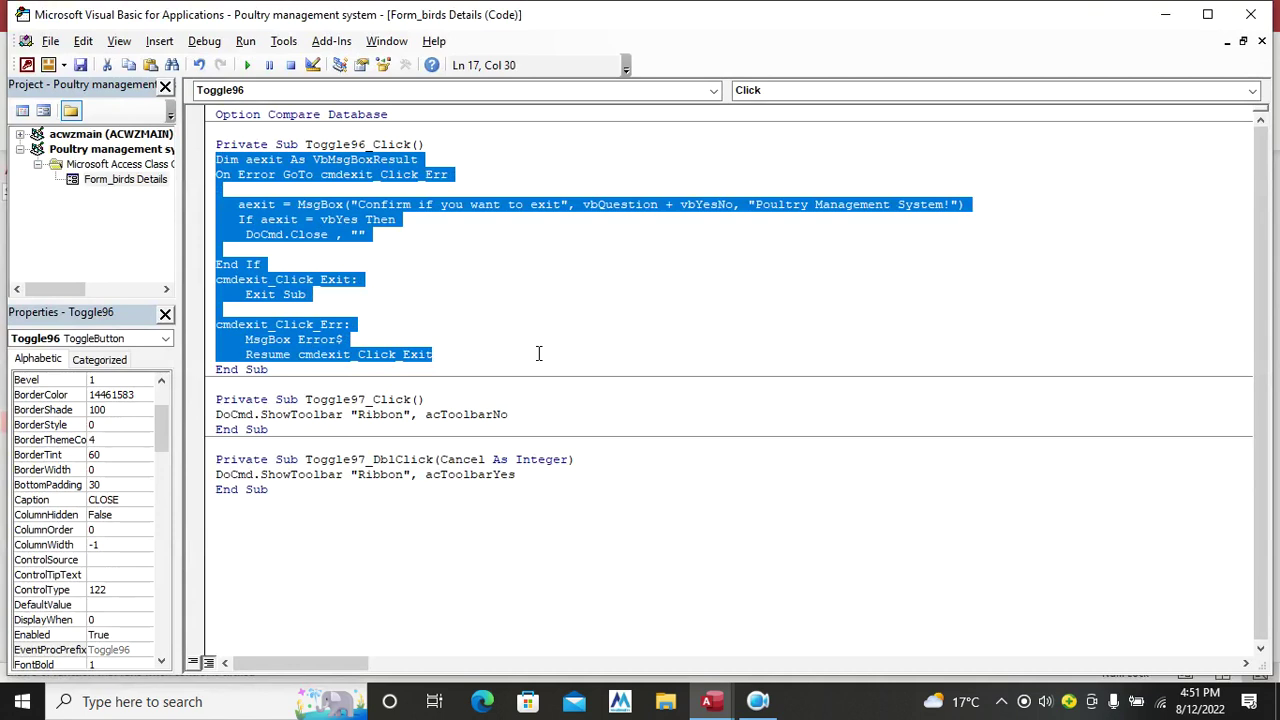
{"action": "left_click", "coordinate": [1251, 14]}
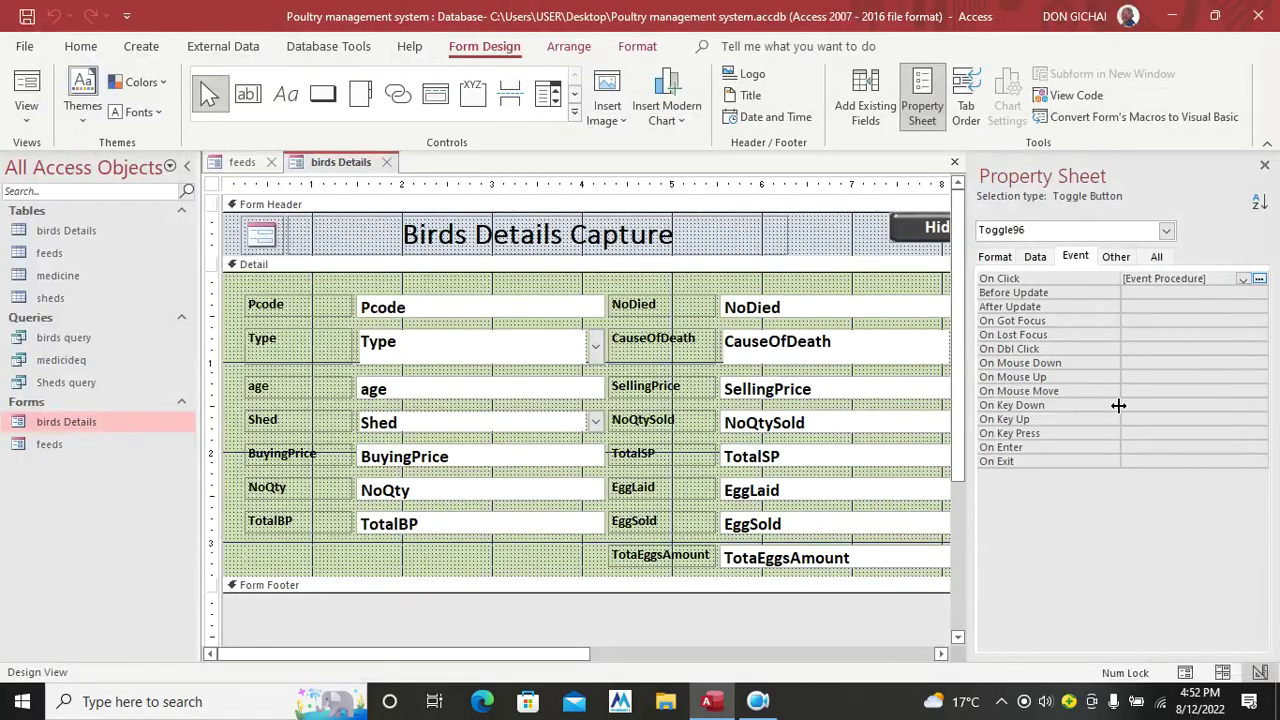
Step: Close the birds Details form and return to the feeds form's design
{"action": "right_click", "coordinate": [335, 177]}
{"action": "left_click", "coordinate": [360, 211]}
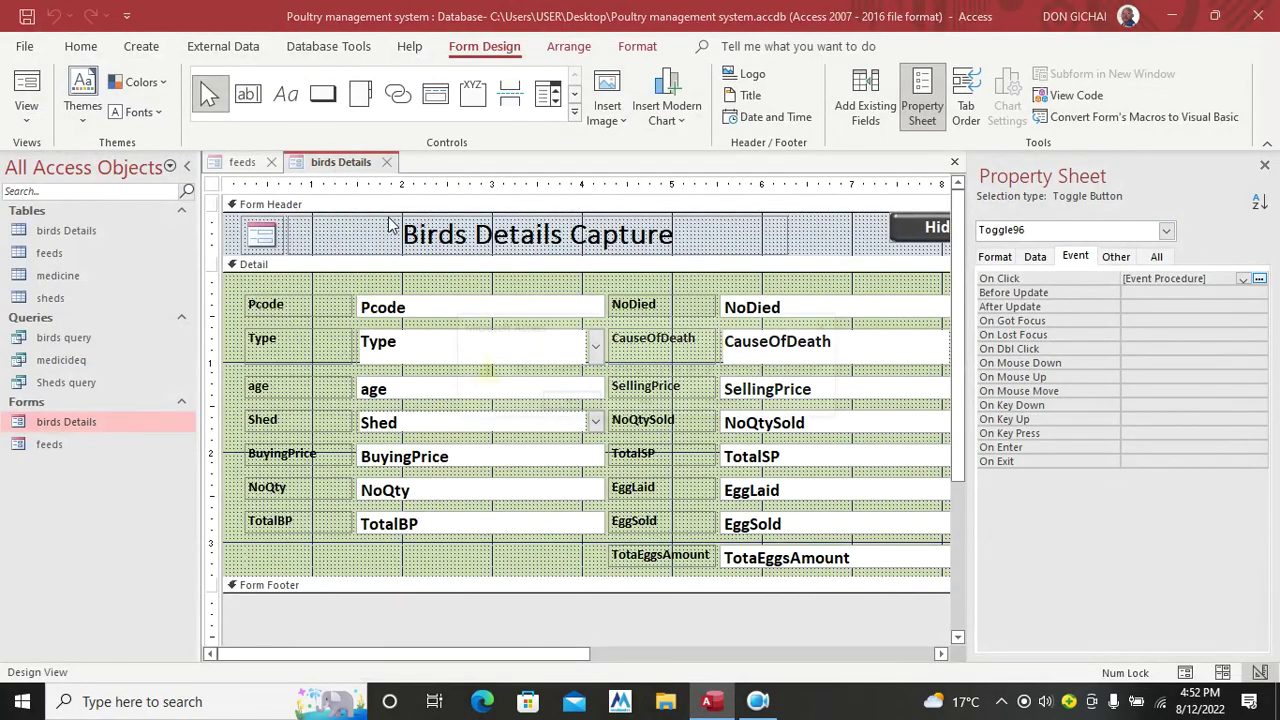
{"action": "left_click", "coordinate": [591, 405]}
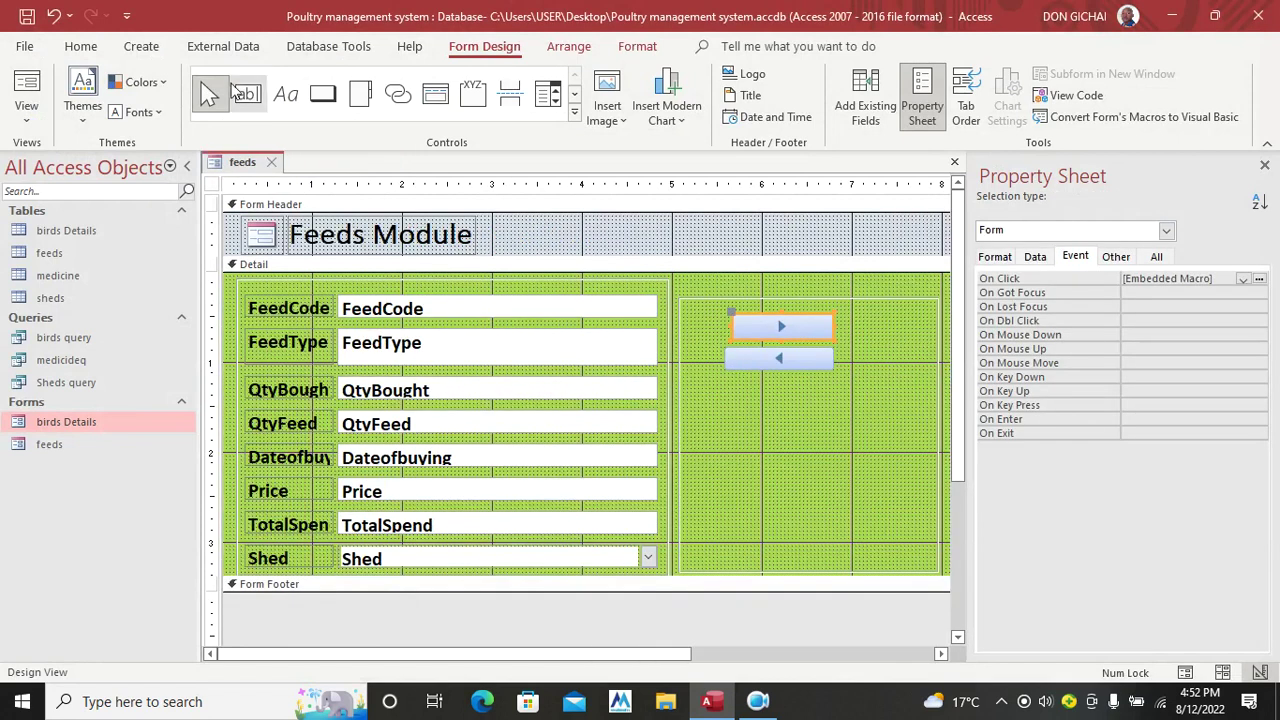
Step: Add a toggle button captioned "Close" below the record navigation buttons and align the previous-record button under the next-record button
{"action": "left_click", "coordinate": [322, 93]}
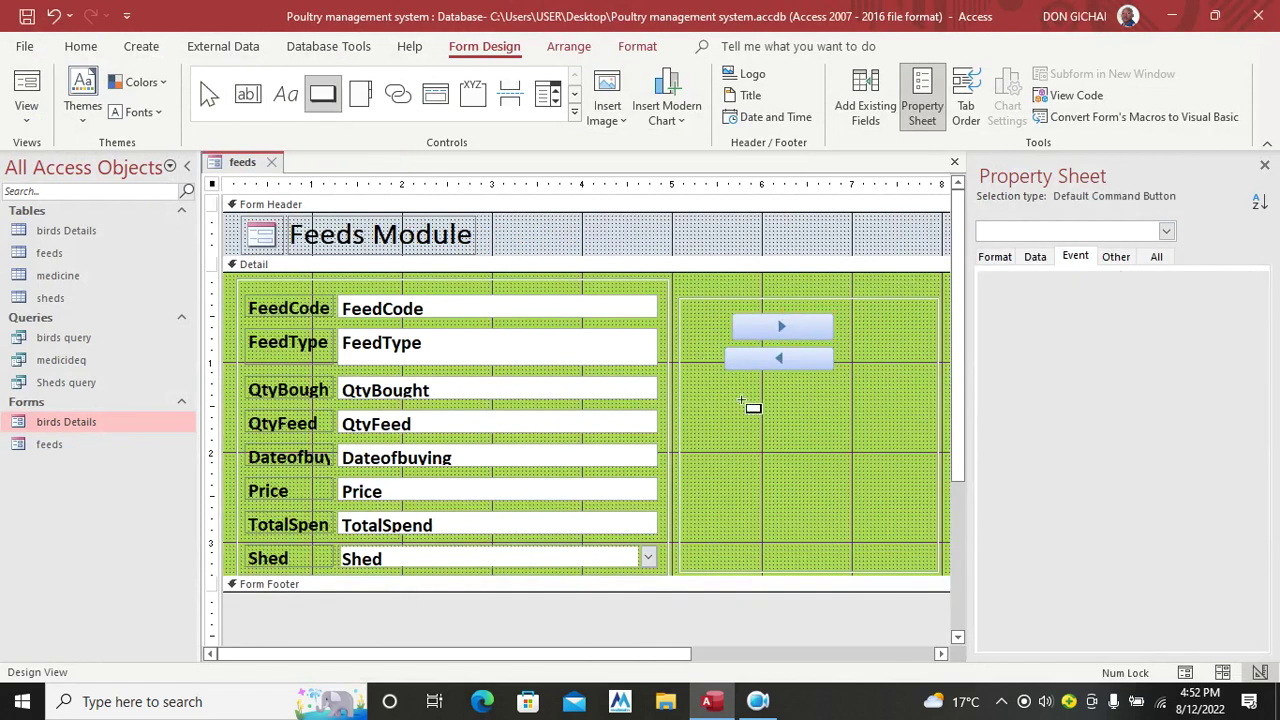
{"action": "left_click", "coordinate": [574, 111]}
{"action": "left_click", "coordinate": [252, 124]}
{"action": "mouse_move", "coordinate": [752, 466]}
{"action": "left_mouse_down"}
{"action": "mouse_move", "coordinate": [845, 528]}
{"action": "mouse_move", "coordinate": [817, 505]}
{"action": "left_mouse_up"}
{"action": "left_click", "coordinate": [831, 526]}
{"action": "left_click", "coordinate": [812, 510]}
{"action": "left_click_drag", "start_coordinate": [797, 356], "coordinate": [809, 363]}
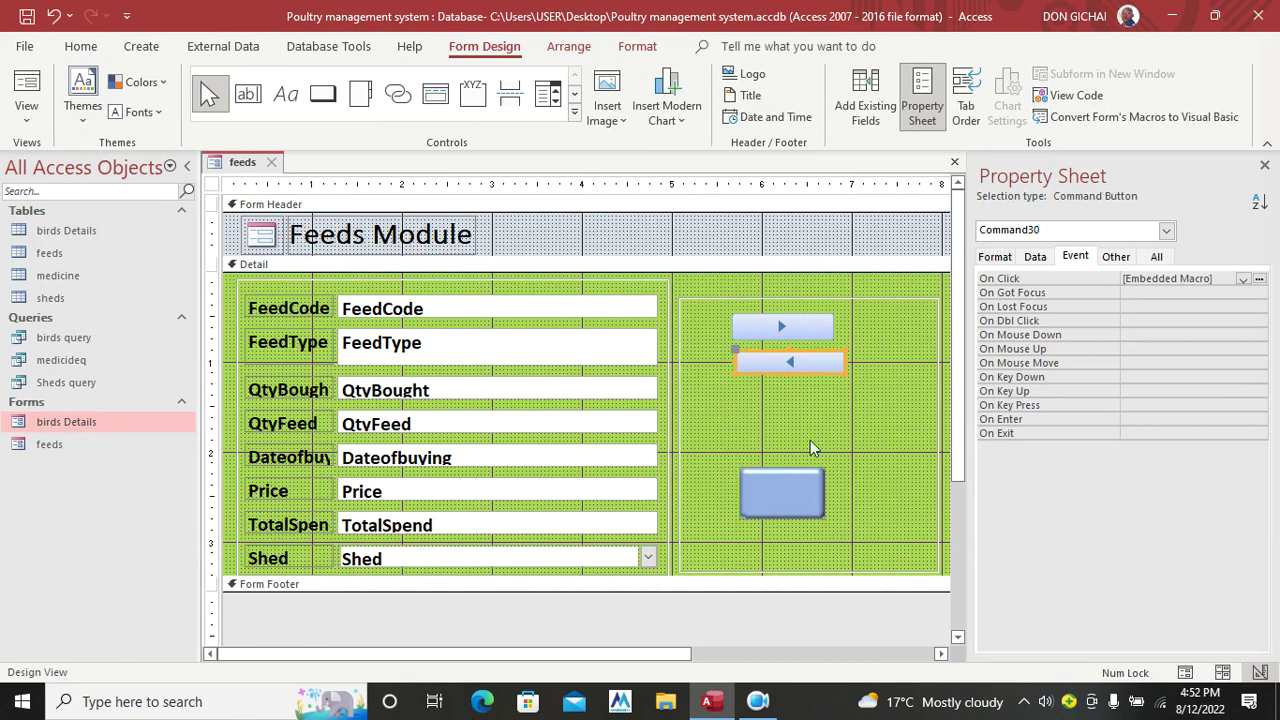
{"action": "double_click", "coordinate": [785, 492]}
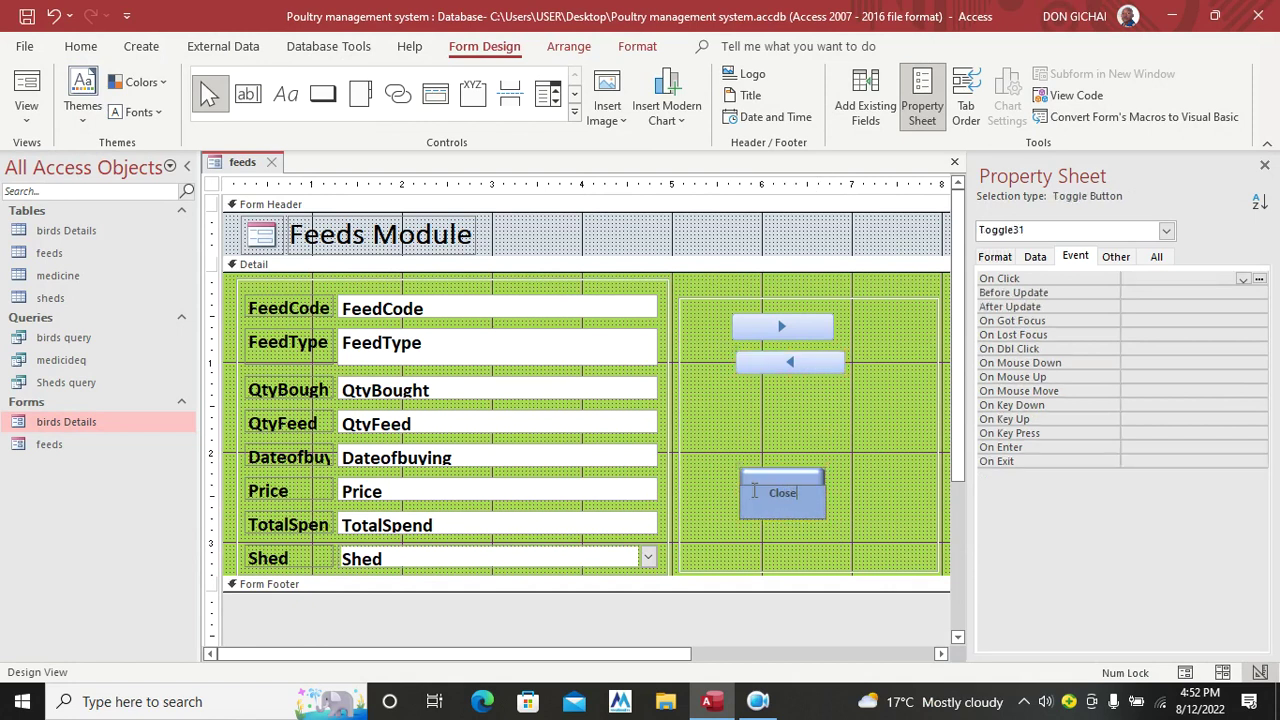
Step: Give the Close toggle button an On Click event procedure, paste the copied exit-confirmation code into it and save it
{"action": "left_click_drag", "start_coordinate": [816, 467], "coordinate": [816, 464]}
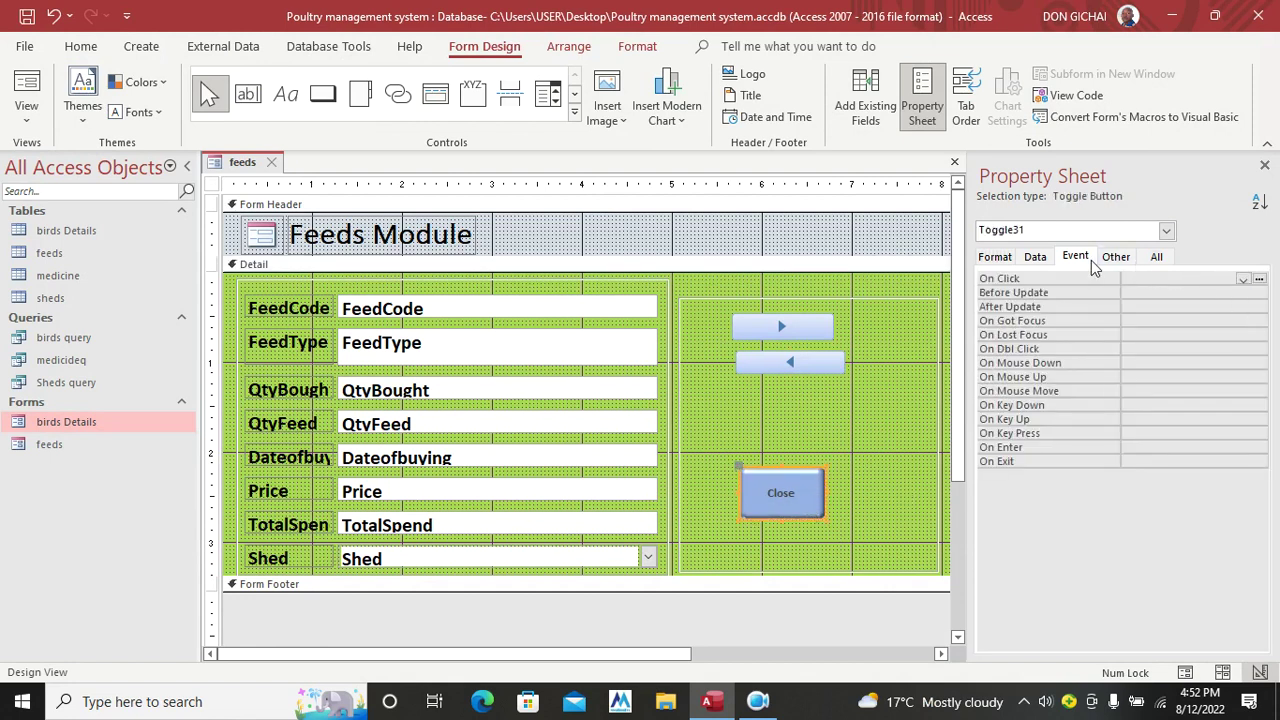
{"action": "left_click", "coordinate": [1250, 292]}
{"action": "left_click", "coordinate": [1243, 279]}
{"action": "left_click", "coordinate": [1243, 280]}
{"action": "left_click", "coordinate": [1207, 293]}
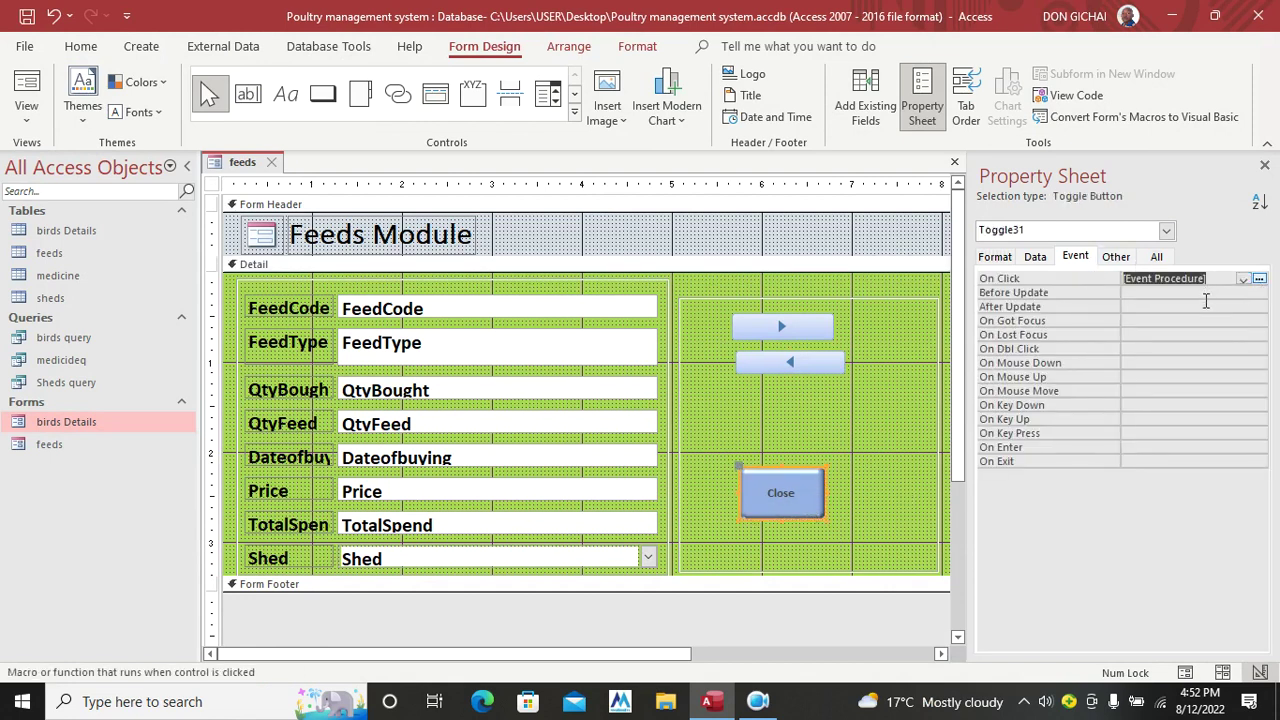
{"action": "left_click", "coordinate": [1257, 280]}
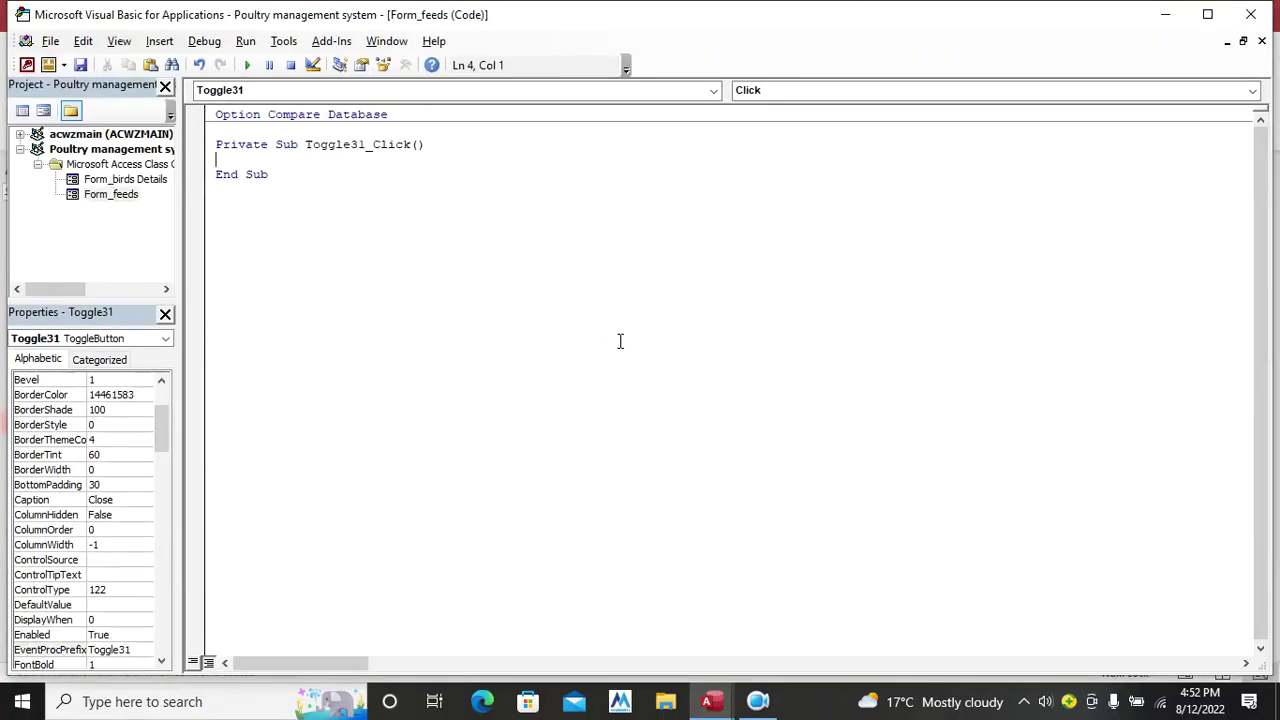
{"action": "type", "text": "Dim aexit As VbMsgBoxResult On Error GoTo cmdexit_Click_Err     aexit = MsgBox(\"Confirm if you want to exit\", vbQuestion + vbYesNo, \"Poultry Management System!\")    If aexit = vbYes Then     DoCmd.Close , \"\"  End If cmdexit_Click_Exit:     Exit Sub  cmdexit_Click_Err:     MsgBox Error$     Resume cmdexit_Click_Exit"}
{"action": "left_click", "coordinate": [82, 64]}
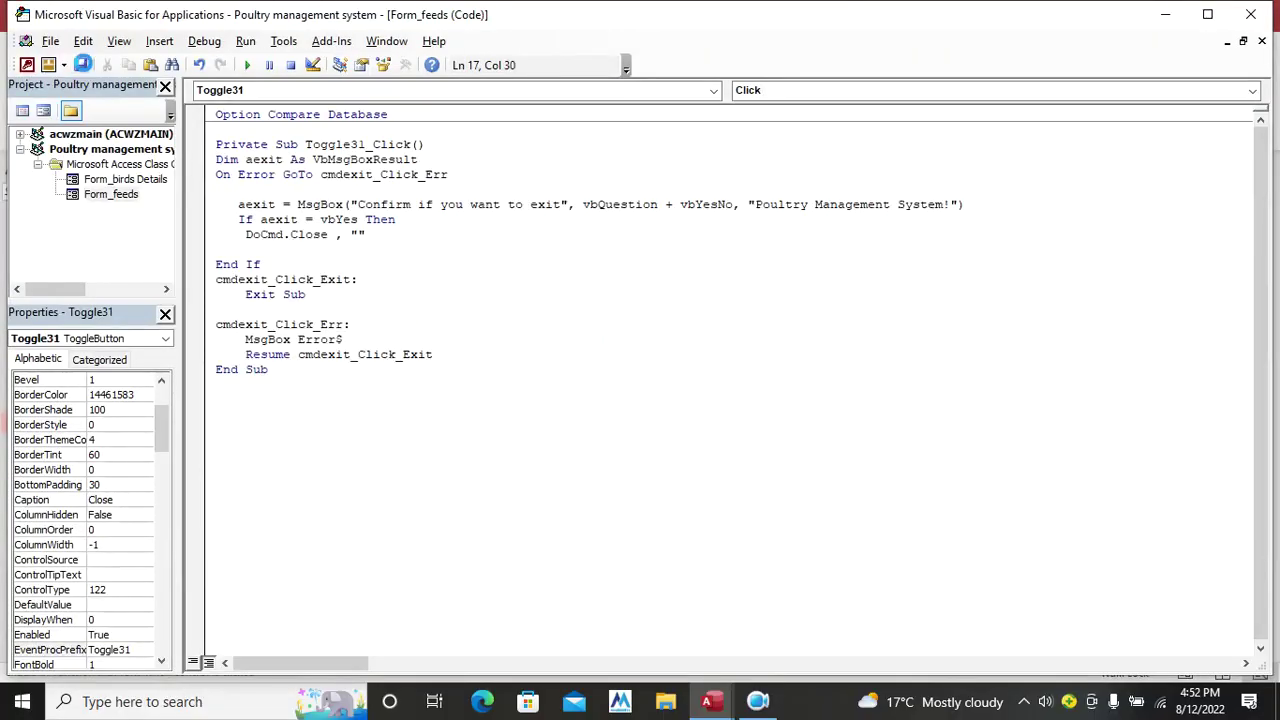
{"action": "left_click", "coordinate": [1251, 14]}
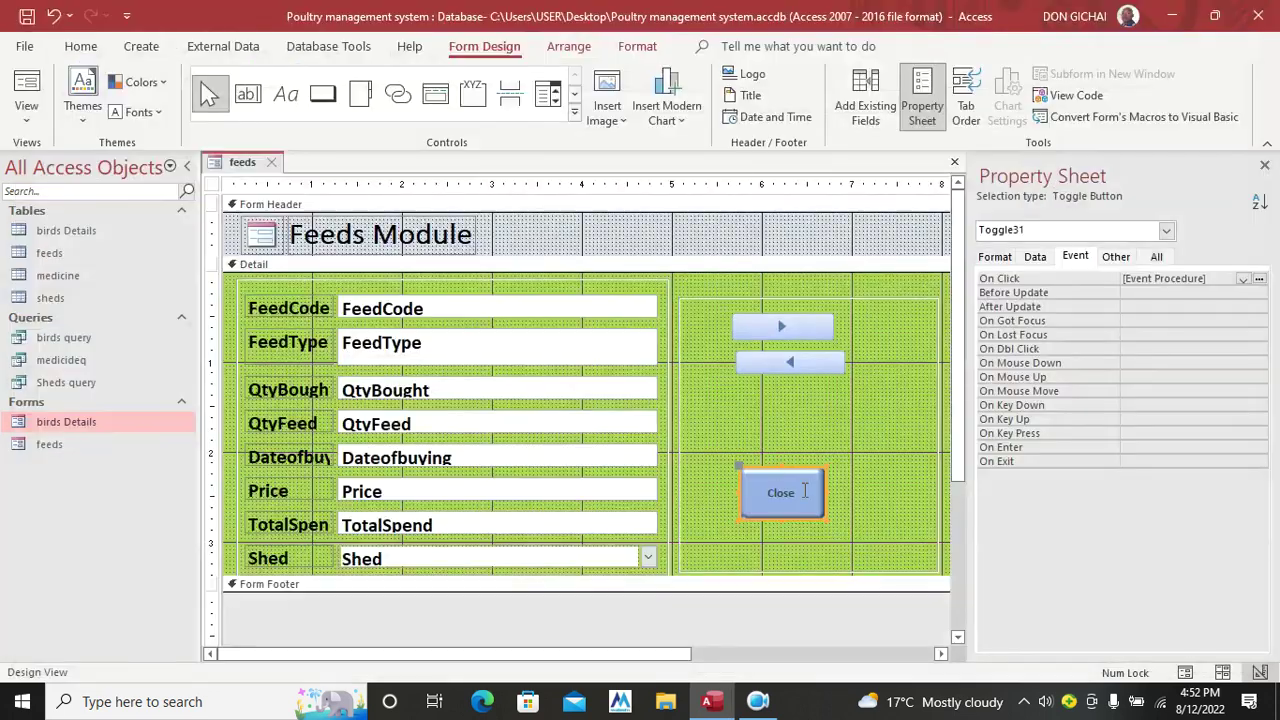
Step: Test the Close button in Form View, declining to exit, and try the next-record button
{"action": "left_click", "coordinate": [26, 95]}
{"action": "left_click", "coordinate": [773, 443]}
{"action": "left_click_drag", "start_coordinate": [620, 312], "coordinate": [558, 367]}
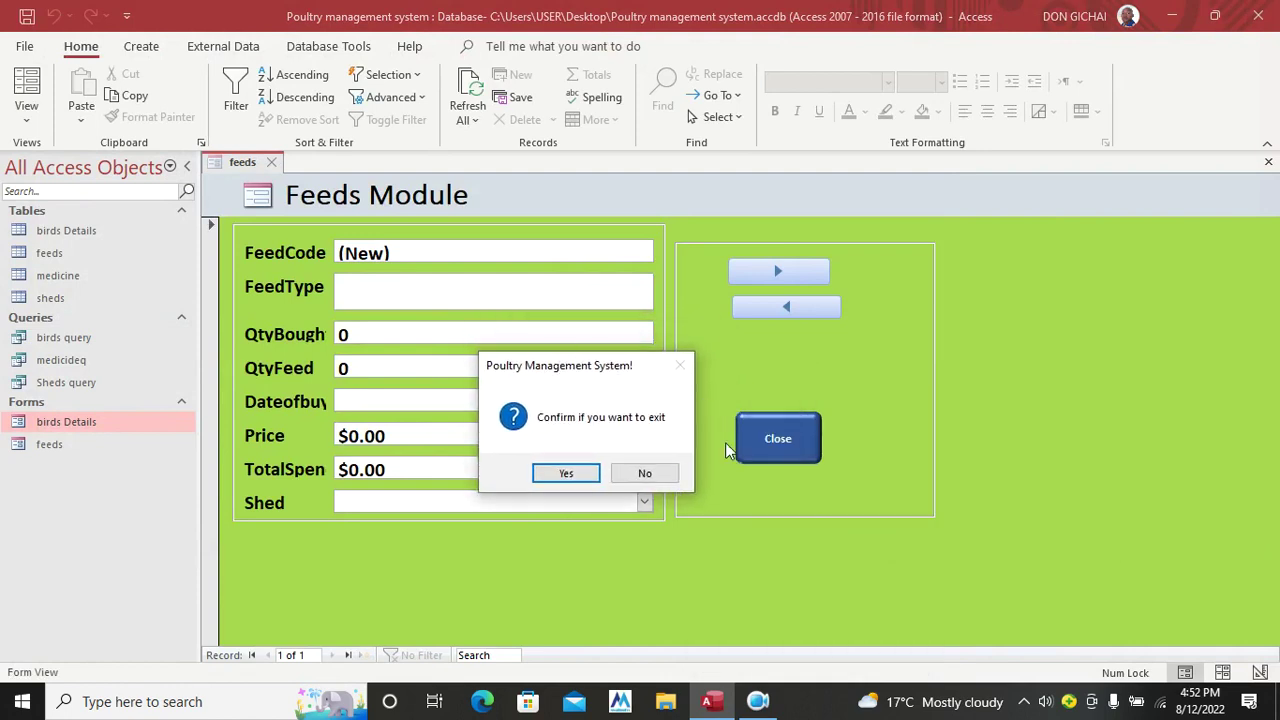
{"action": "left_click", "coordinate": [645, 474]}
{"action": "left_click", "coordinate": [791, 273]}
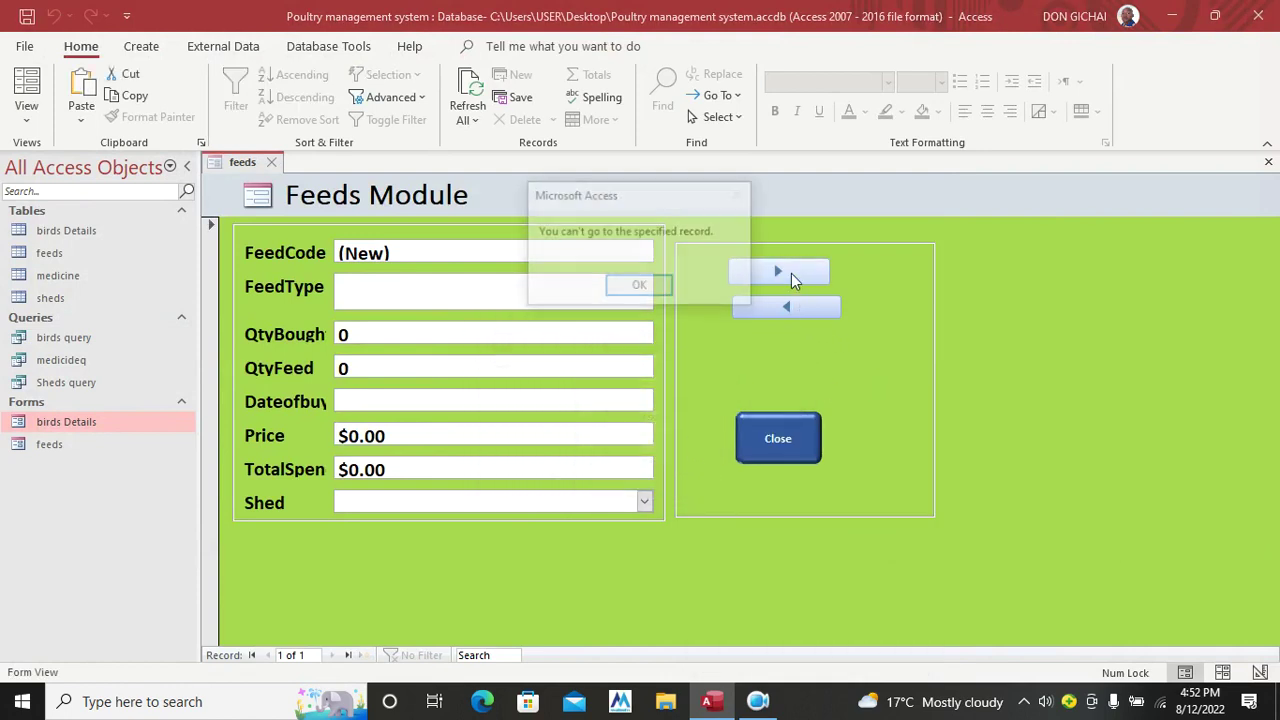
{"action": "left_click", "coordinate": [635, 289]}
Step: In Design View, move the previous-record button directly beneath the next-record button and widen the next-record button slightly
{"action": "right_click", "coordinate": [976, 350]}
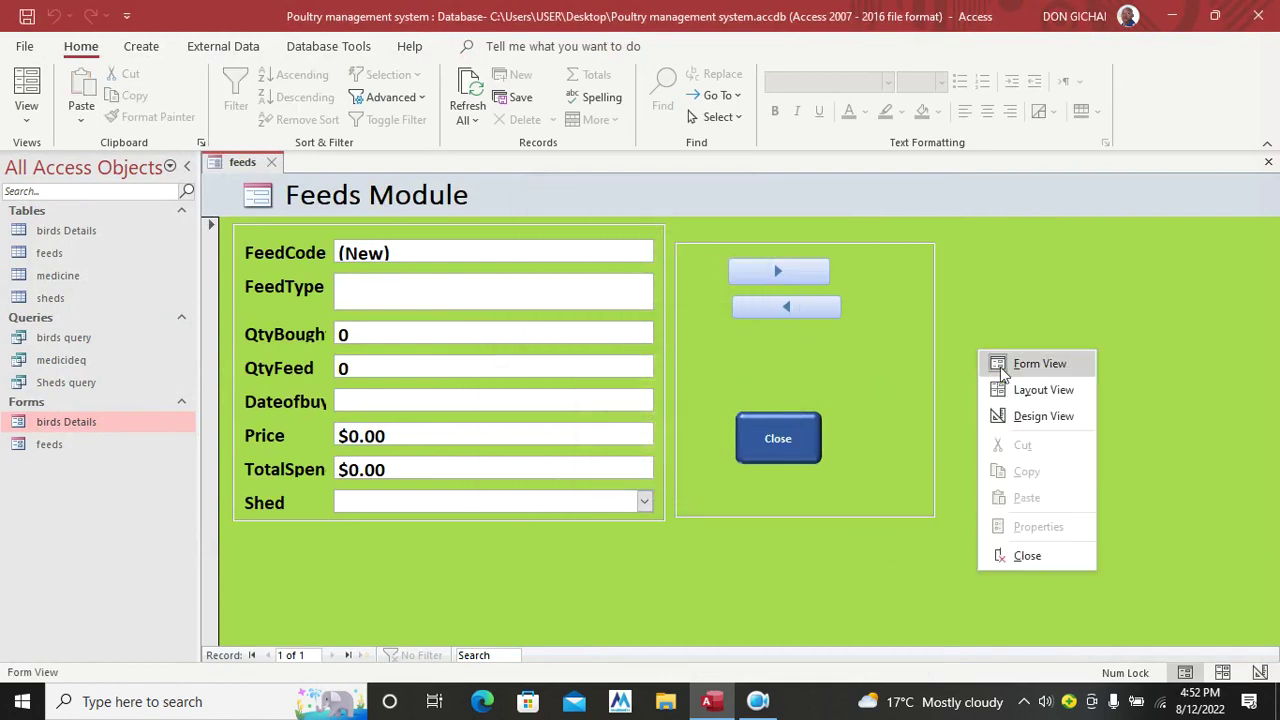
{"action": "left_click", "coordinate": [995, 415]}
{"action": "left_click", "coordinate": [829, 362]}
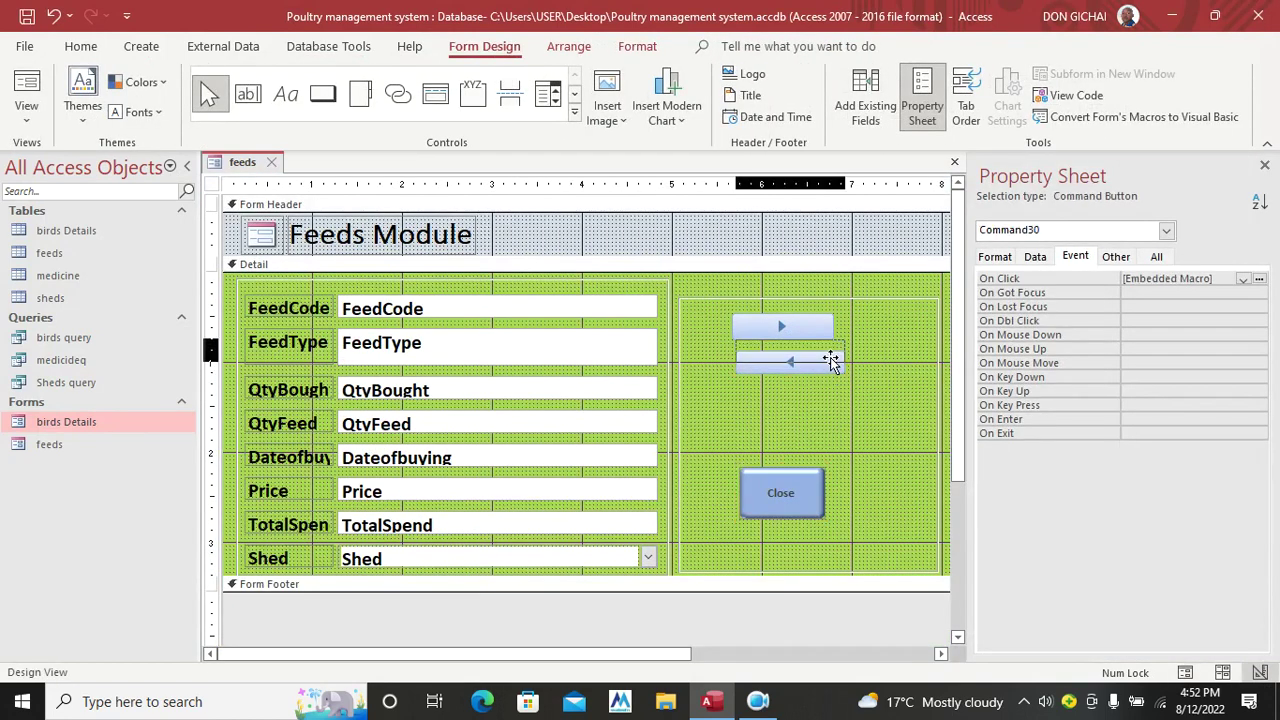
{"action": "left_click_drag", "start_coordinate": [829, 362], "coordinate": [829, 351]}
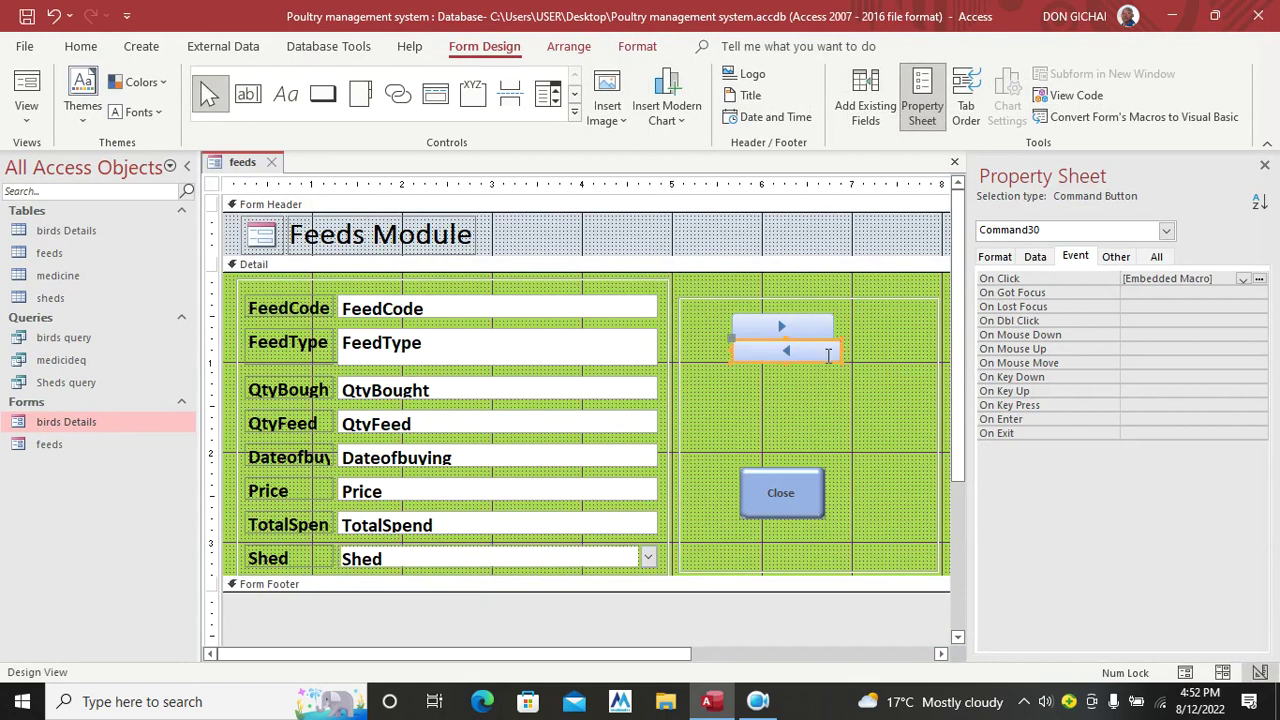
{"action": "left_click", "coordinate": [865, 397]}
{"action": "left_click", "coordinate": [838, 324]}
{"action": "left_click_drag", "start_coordinate": [834, 324], "coordinate": [833, 326]}
{"action": "left_click", "coordinate": [884, 332]}
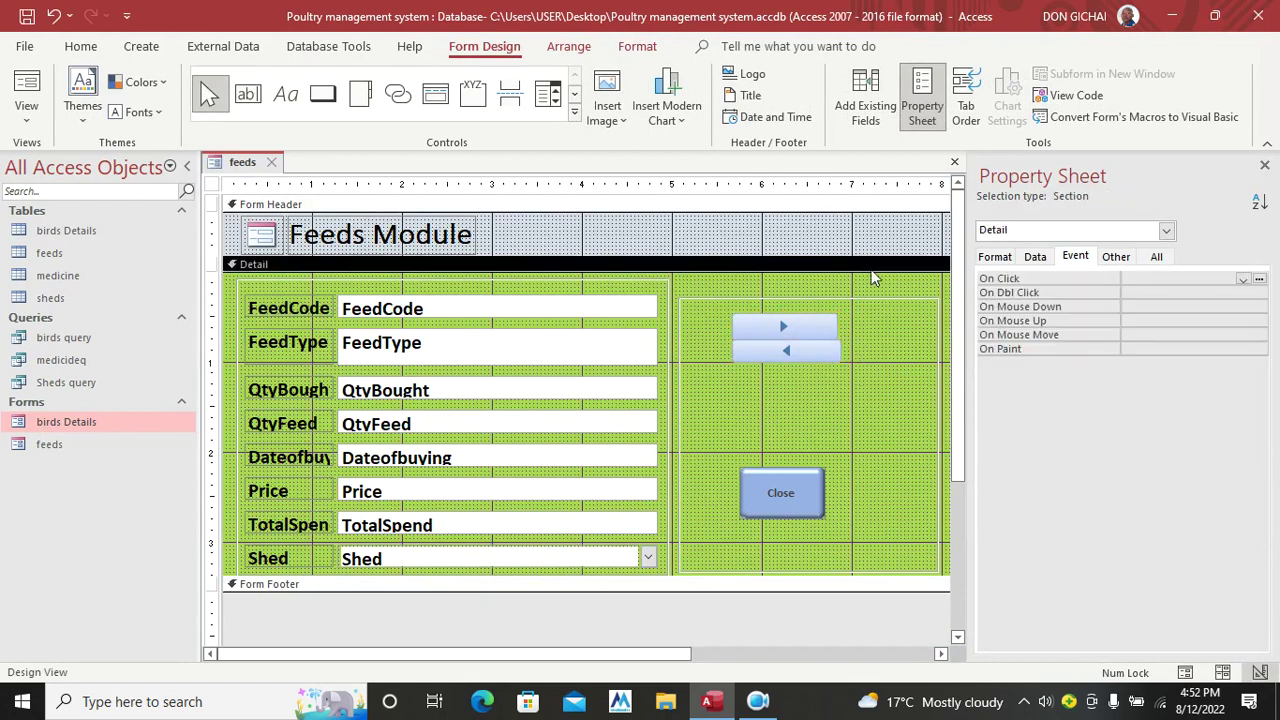
Step: Add a command button with the Add New Record action and text "Add Record" under the previous-record button, widened to match it
{"action": "left_click", "coordinate": [322, 93]}
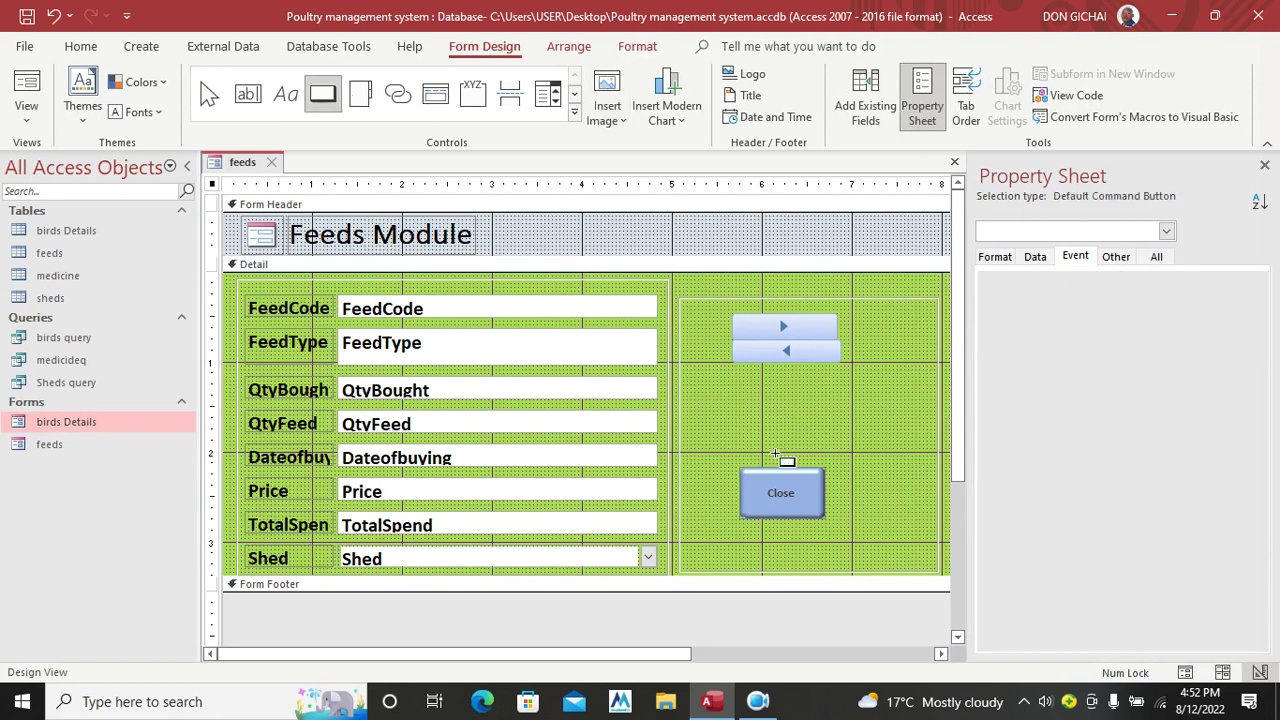
{"action": "left_click_drag", "start_coordinate": [733, 362], "coordinate": [852, 386]}
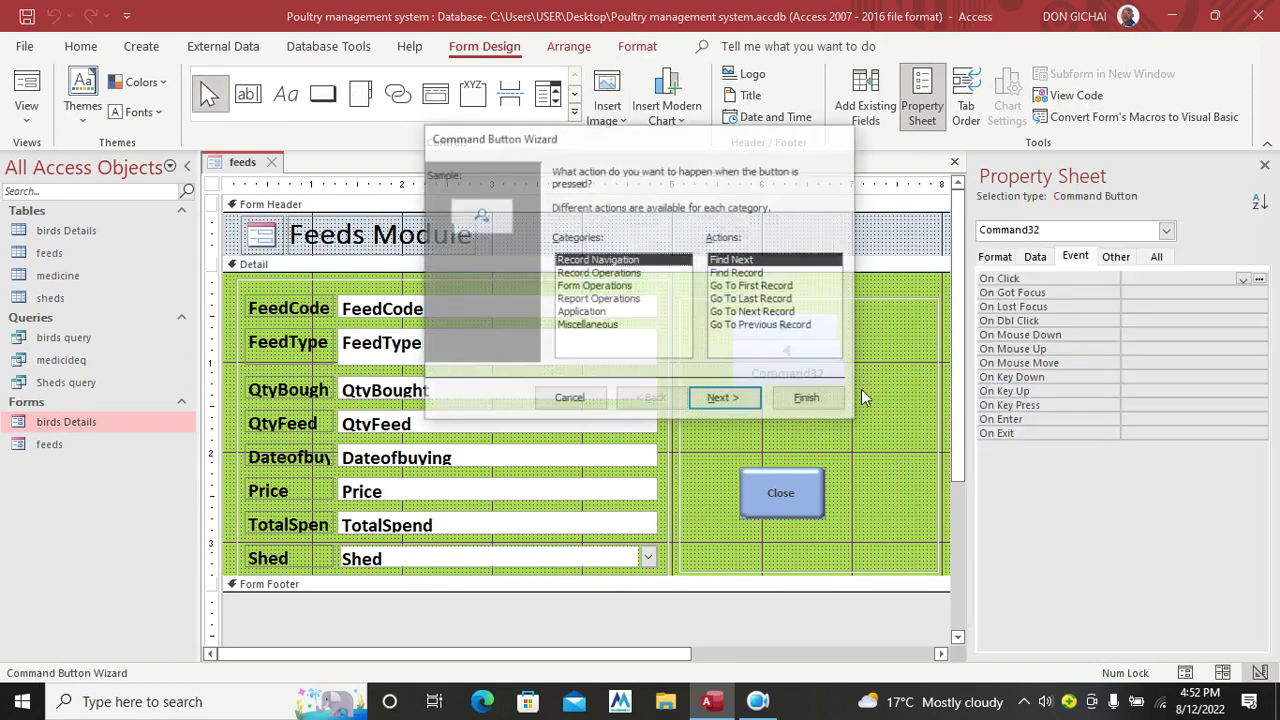
{"action": "left_click", "coordinate": [612, 275]}
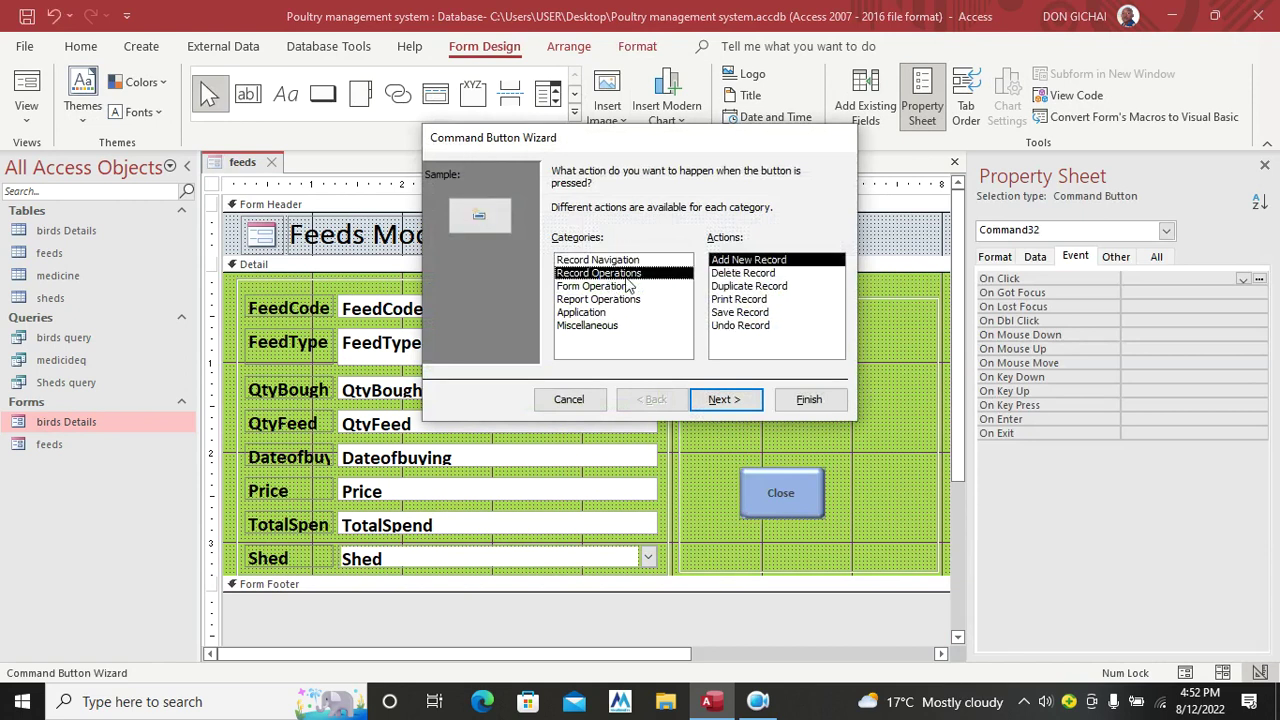
{"action": "left_click", "coordinate": [757, 398]}
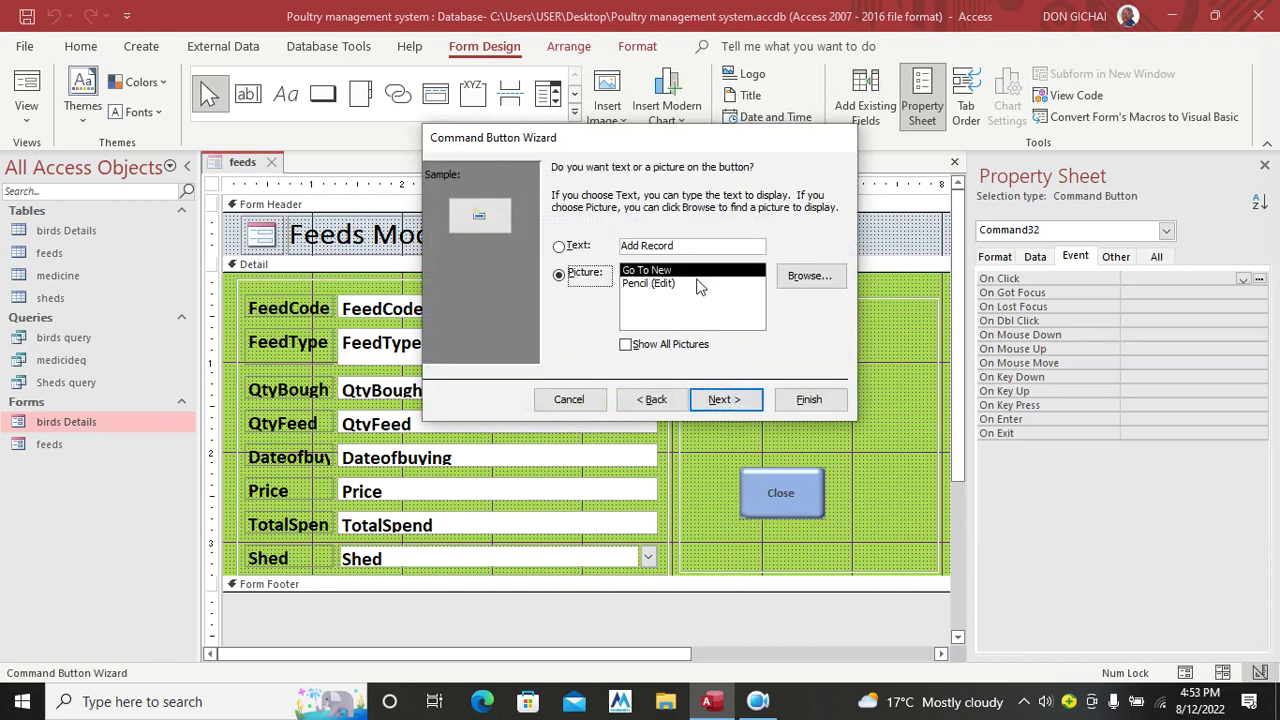
{"action": "left_click", "coordinate": [580, 247]}
{"action": "left_click", "coordinate": [735, 398]}
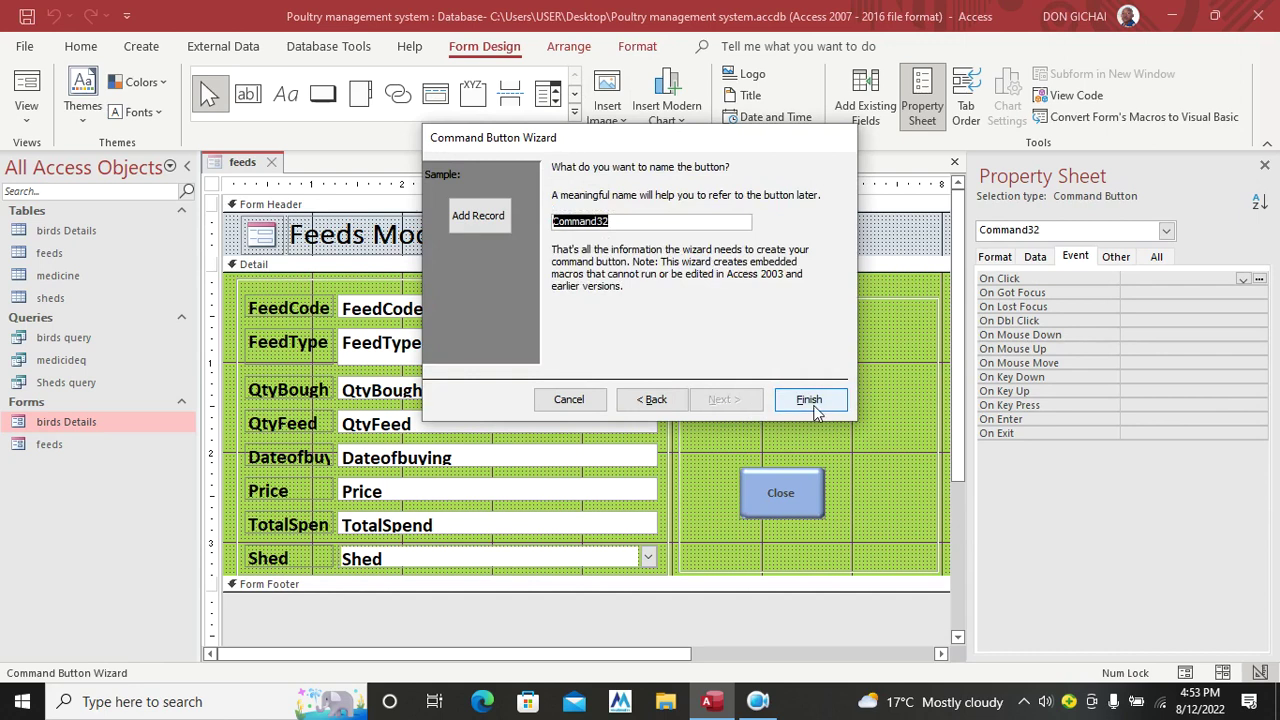
{"action": "left_click", "coordinate": [812, 402]}
{"action": "left_click_drag", "start_coordinate": [810, 372], "coordinate": [840, 372]}
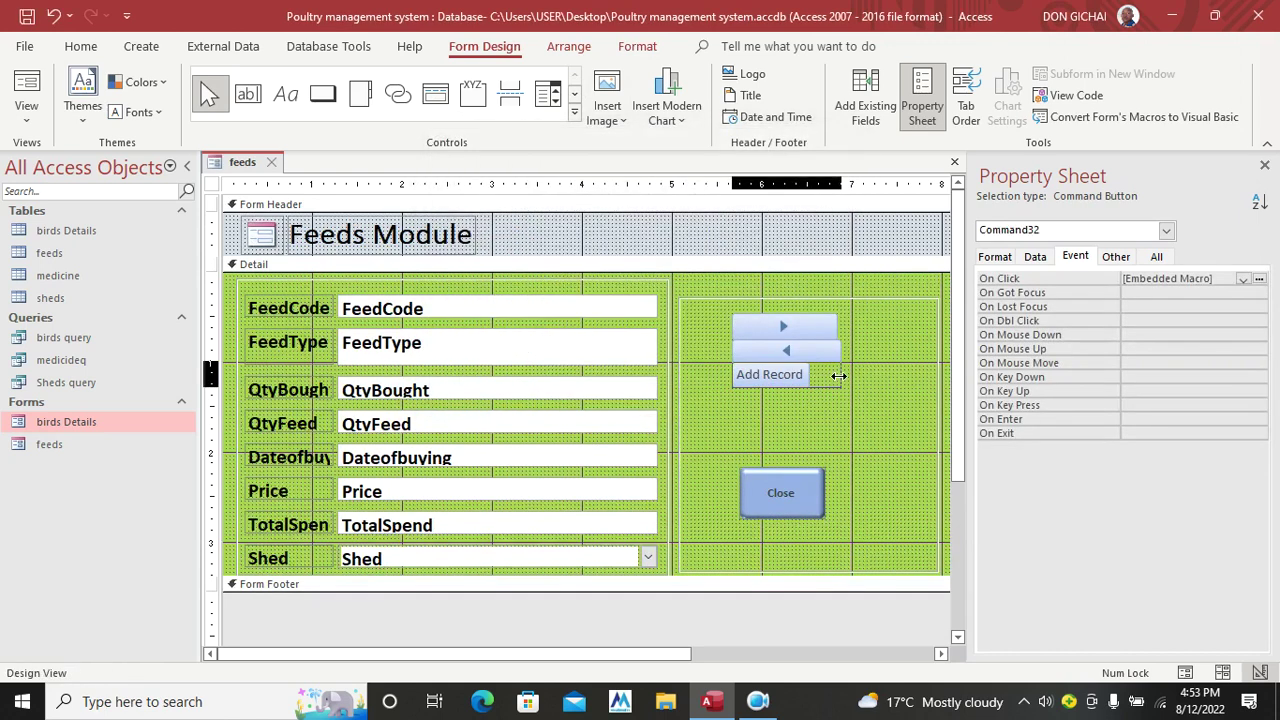
{"action": "left_click", "coordinate": [858, 420]}
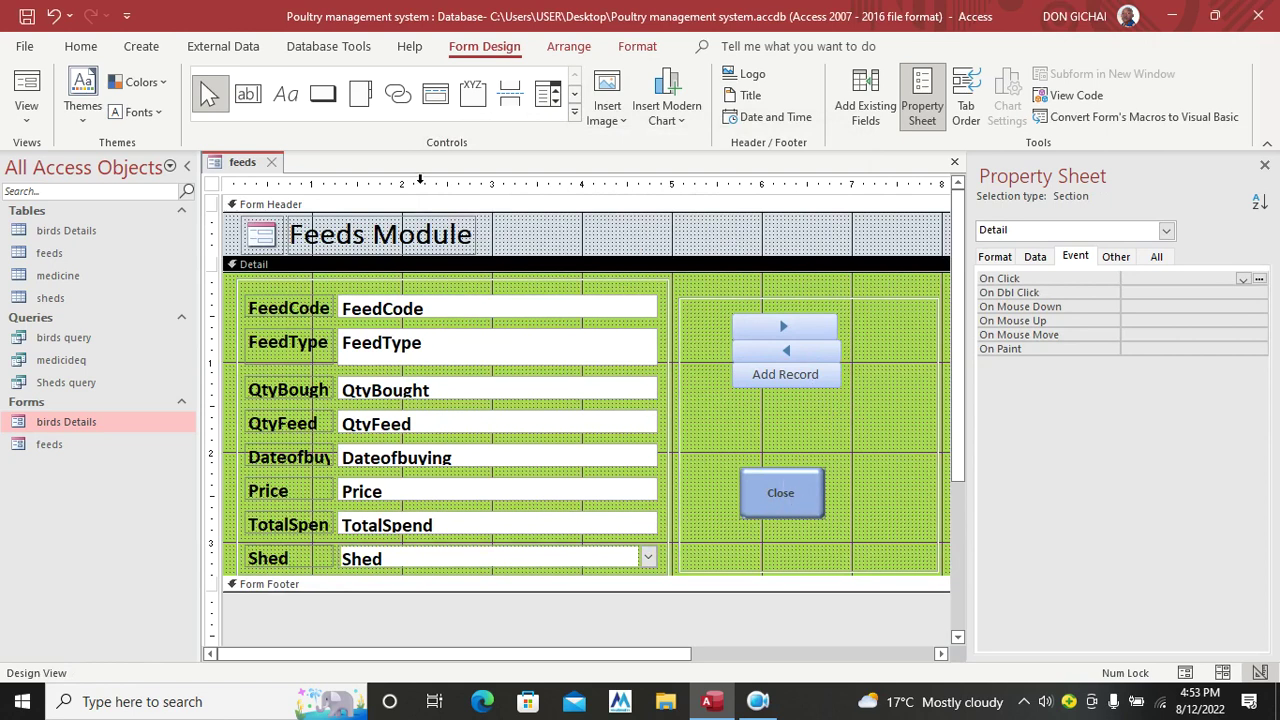
Step: Add a command button with the Delete Record action and text "Delete Record" beneath Add Record, and widen it to about the same width
{"action": "left_click", "coordinate": [322, 93]}
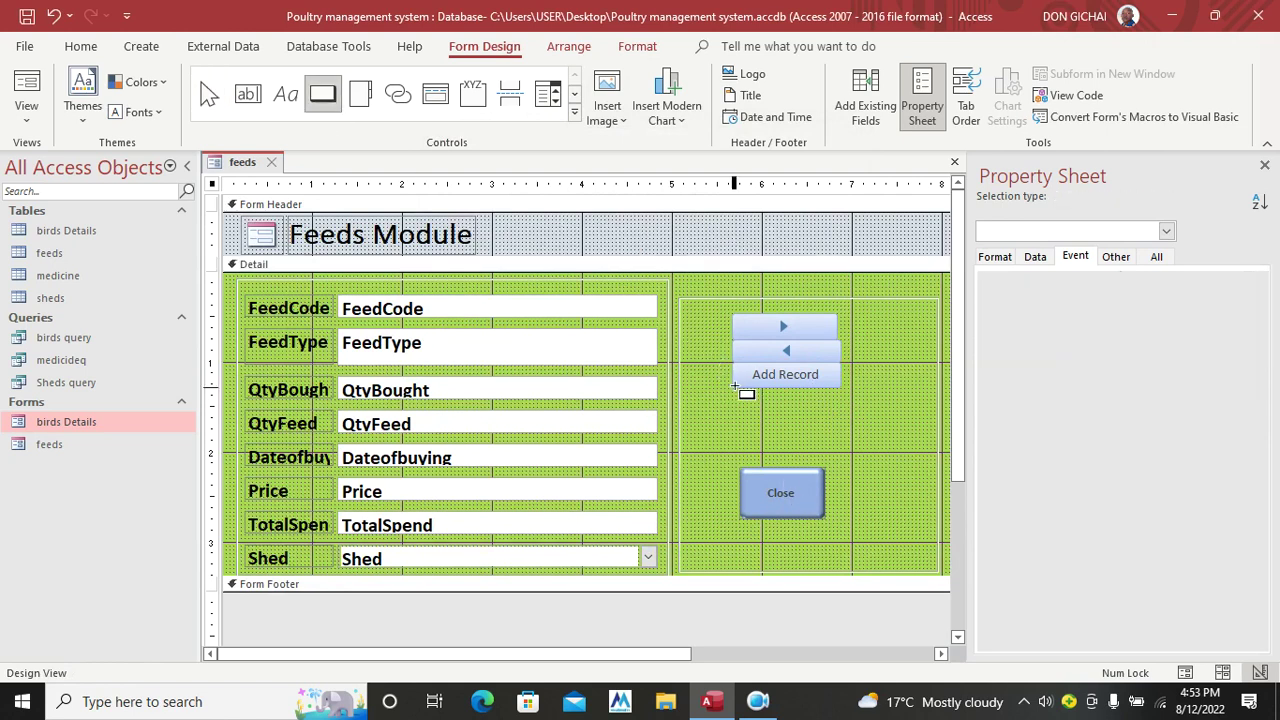
{"action": "left_click_drag", "start_coordinate": [857, 414], "coordinate": [730, 386]}
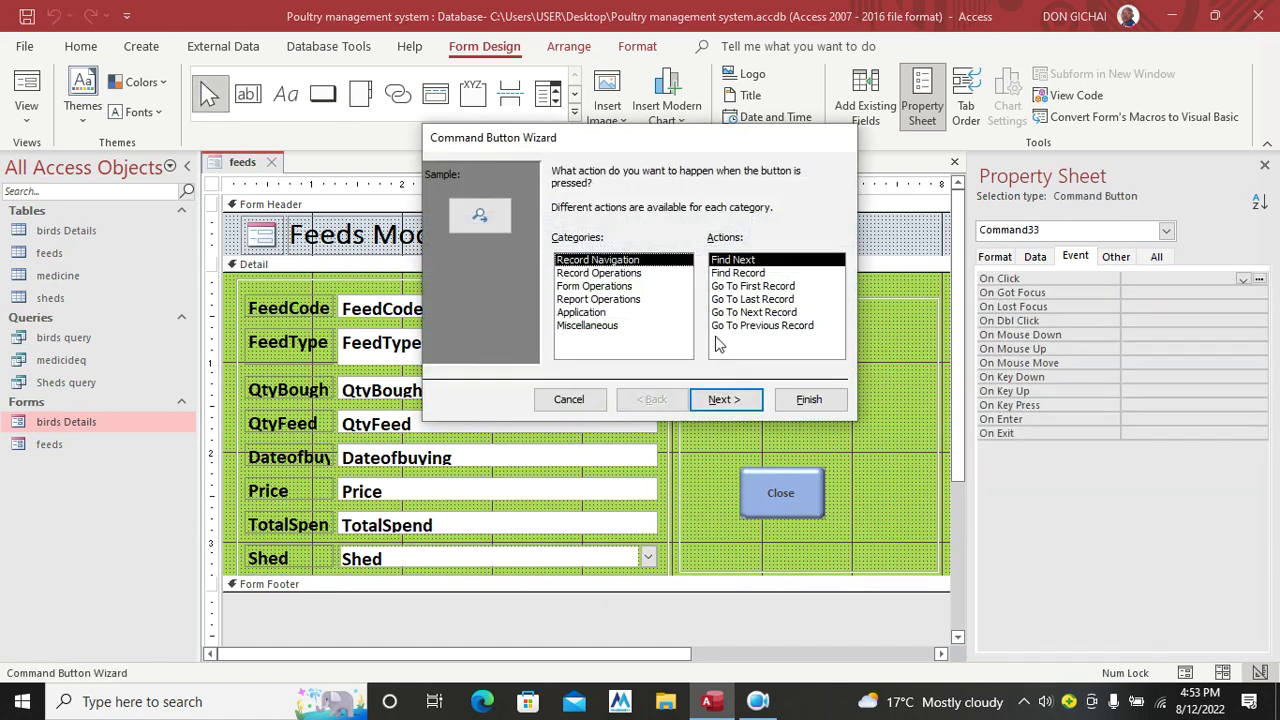
{"action": "left_click_drag", "start_coordinate": [592, 287], "coordinate": [625, 275]}
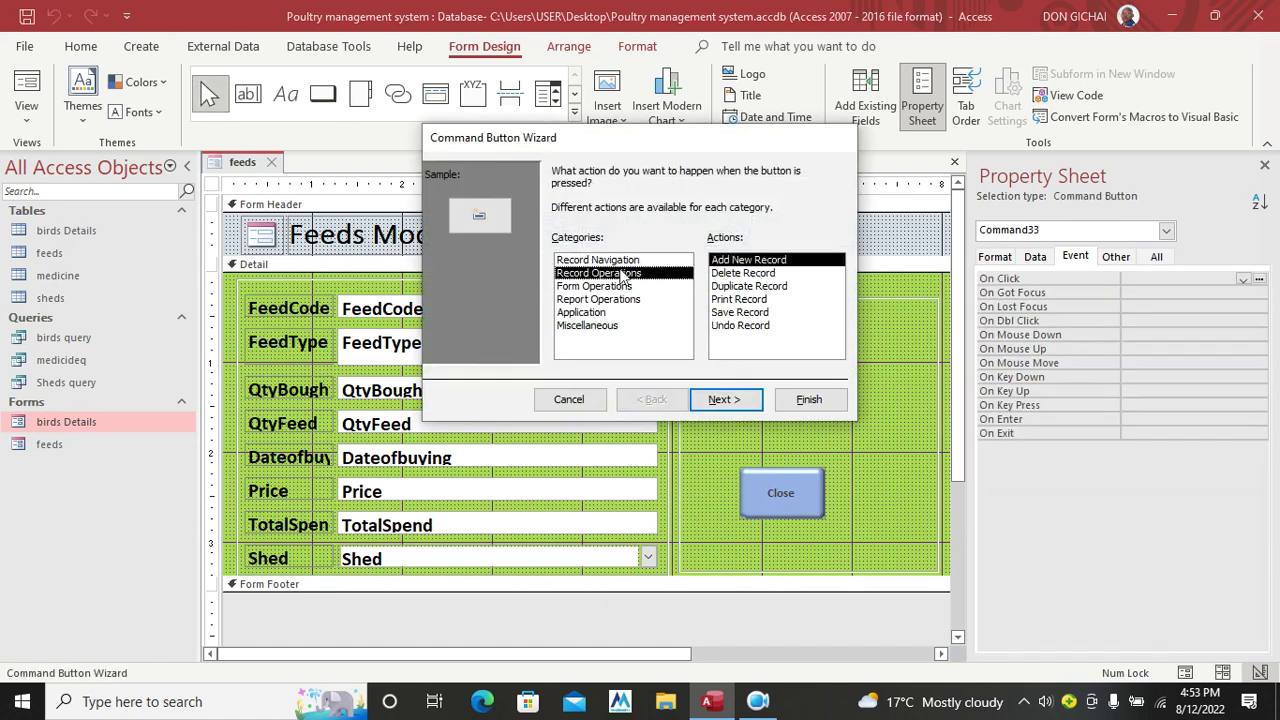
{"action": "left_click", "coordinate": [744, 273]}
{"action": "left_click", "coordinate": [722, 399]}
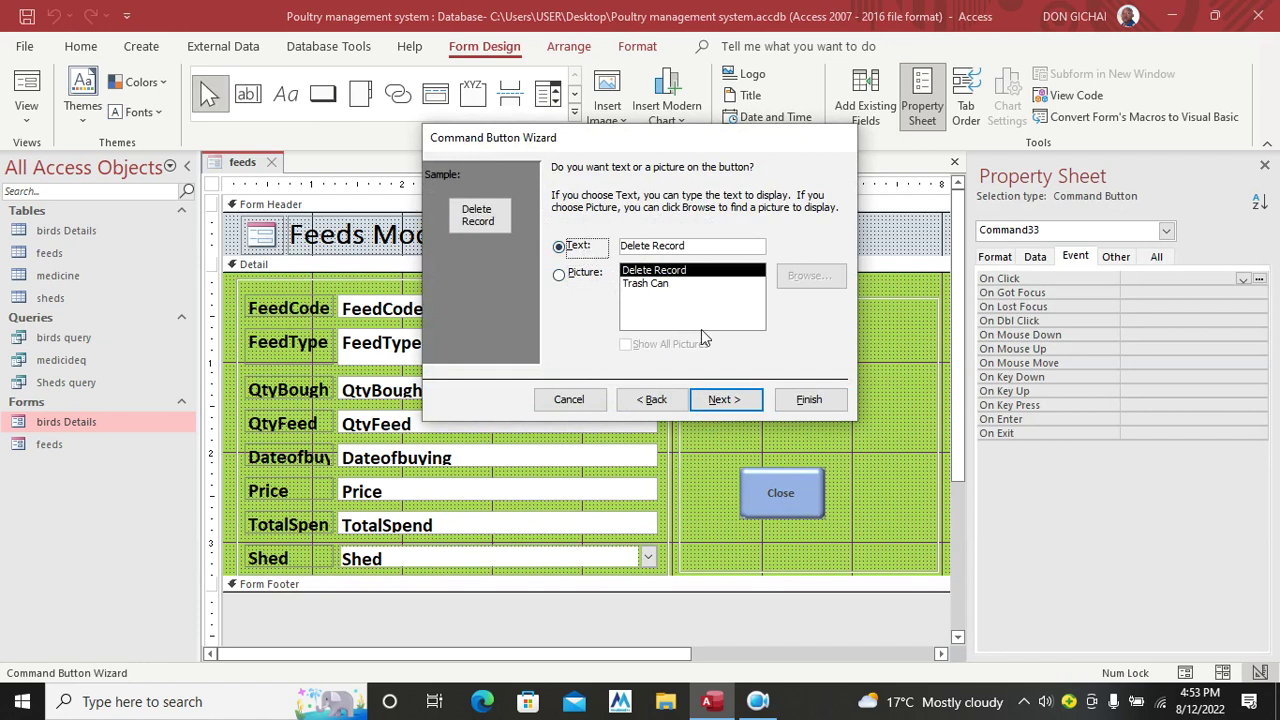
{"action": "left_click", "coordinate": [812, 400]}
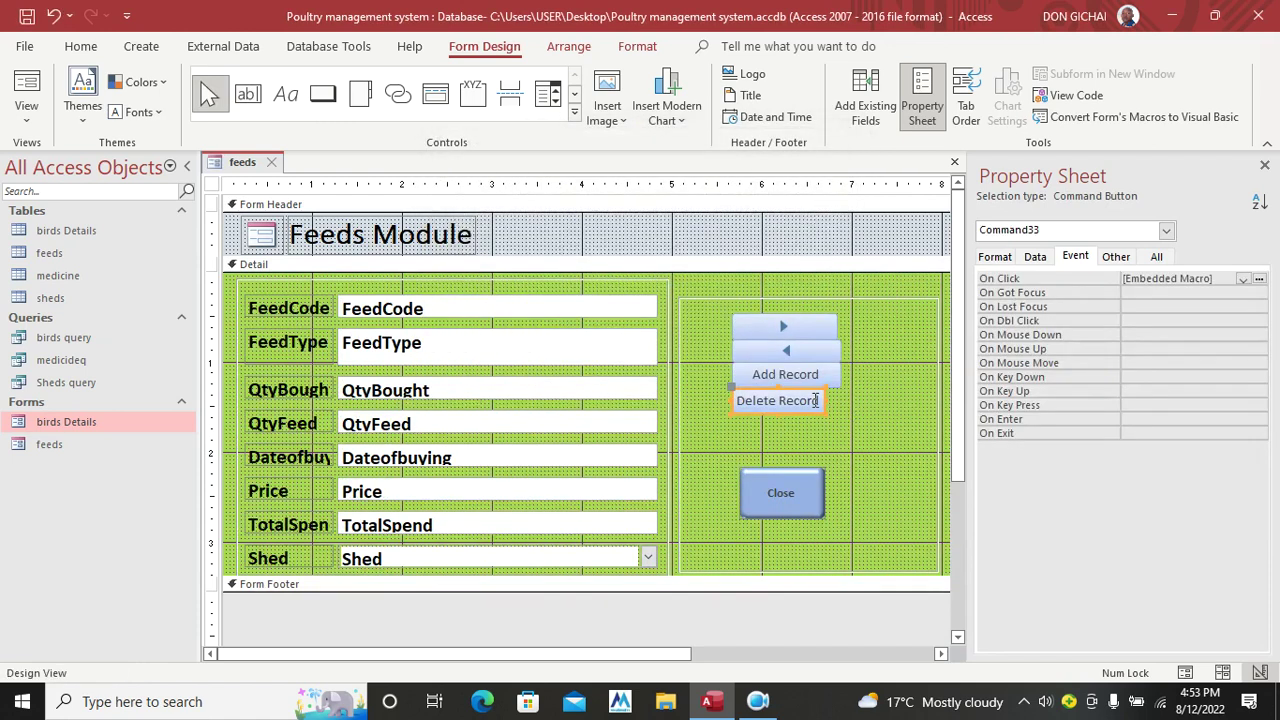
{"action": "left_click_drag", "start_coordinate": [825, 399], "coordinate": [811, 352]}
{"action": "left_click", "coordinate": [883, 446]}
Step: Fill the record navigation, Add Record, Delete Record and Close buttons with light green
{"action": "left_click_drag", "start_coordinate": [841, 524], "coordinate": [790, 330]}
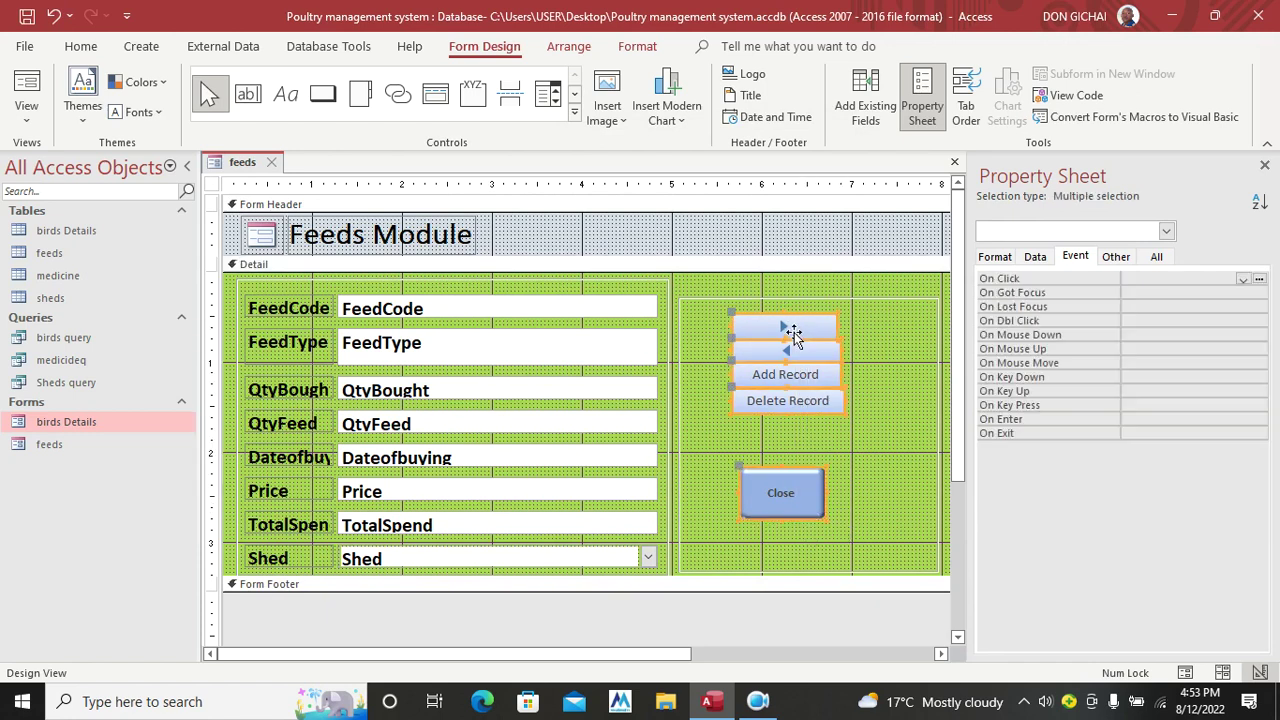
{"action": "left_click", "coordinate": [638, 48]}
{"action": "left_click", "coordinate": [840, 74]}
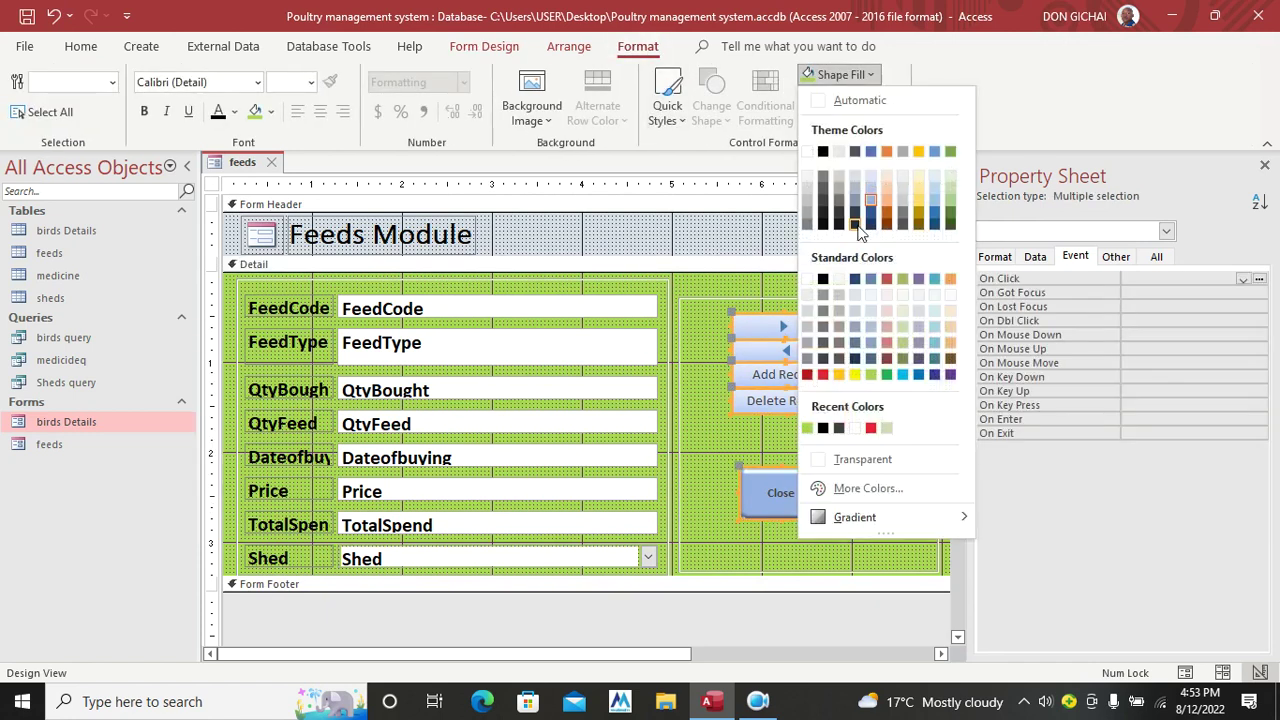
{"action": "left_click", "coordinate": [952, 207]}
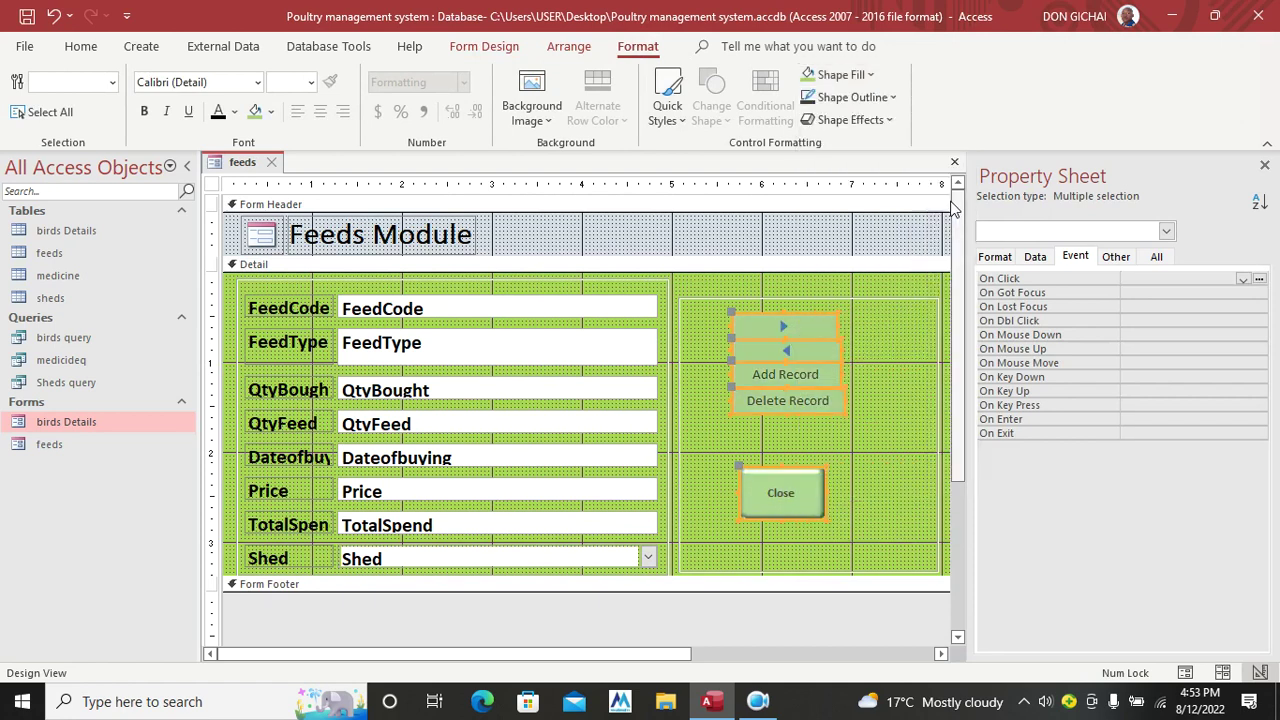
Step: Set the text of all five selected buttons to red at font size 14
{"action": "left_click", "coordinate": [236, 112]}
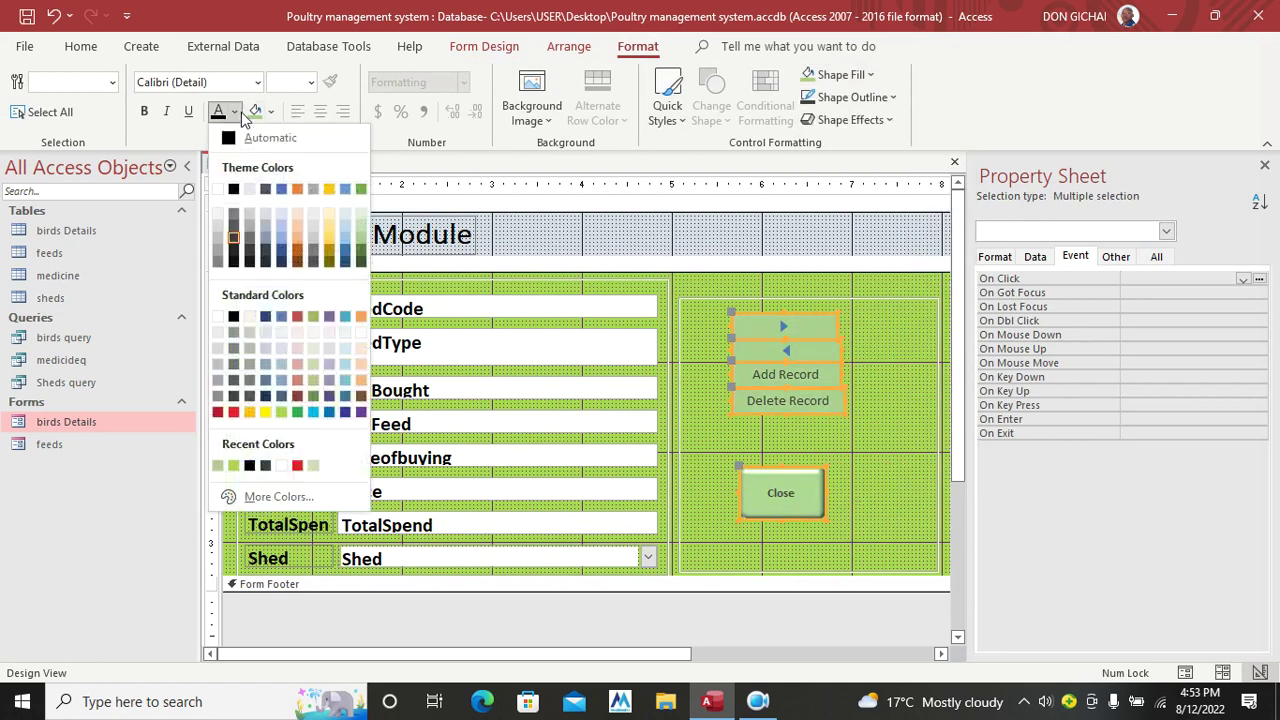
{"action": "left_click", "coordinate": [232, 412]}
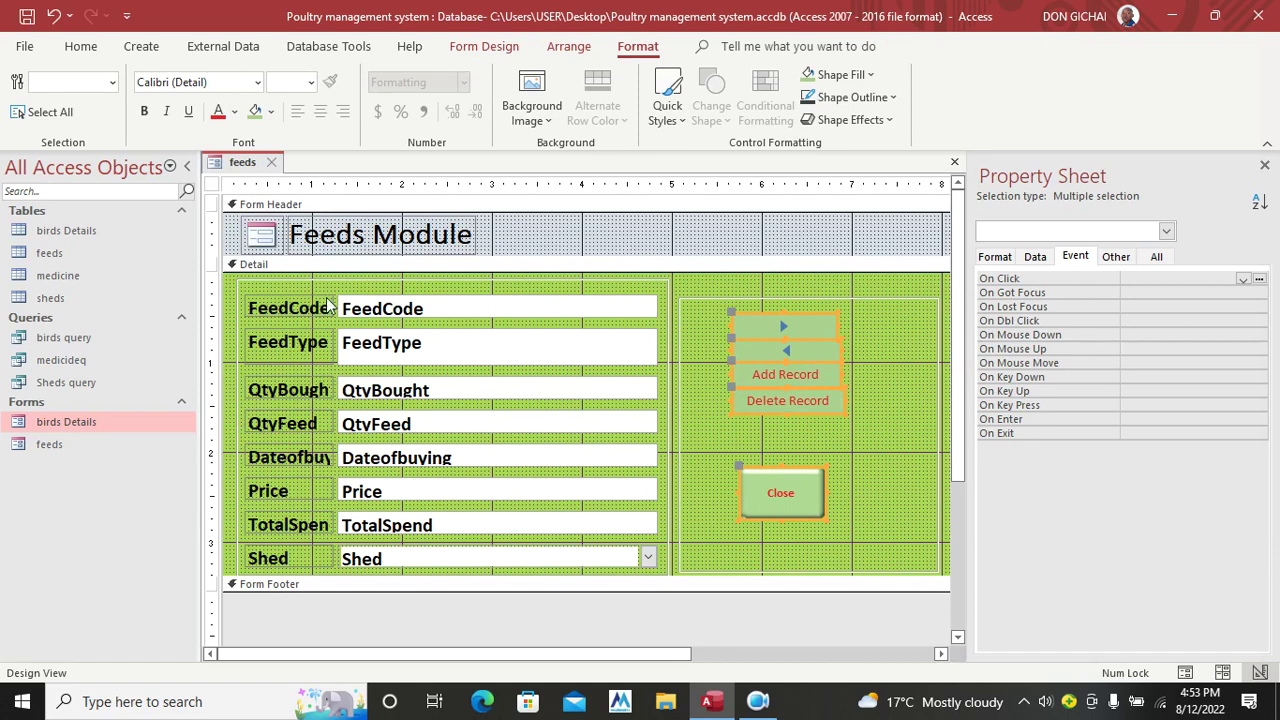
{"action": "left_click", "coordinate": [311, 82]}
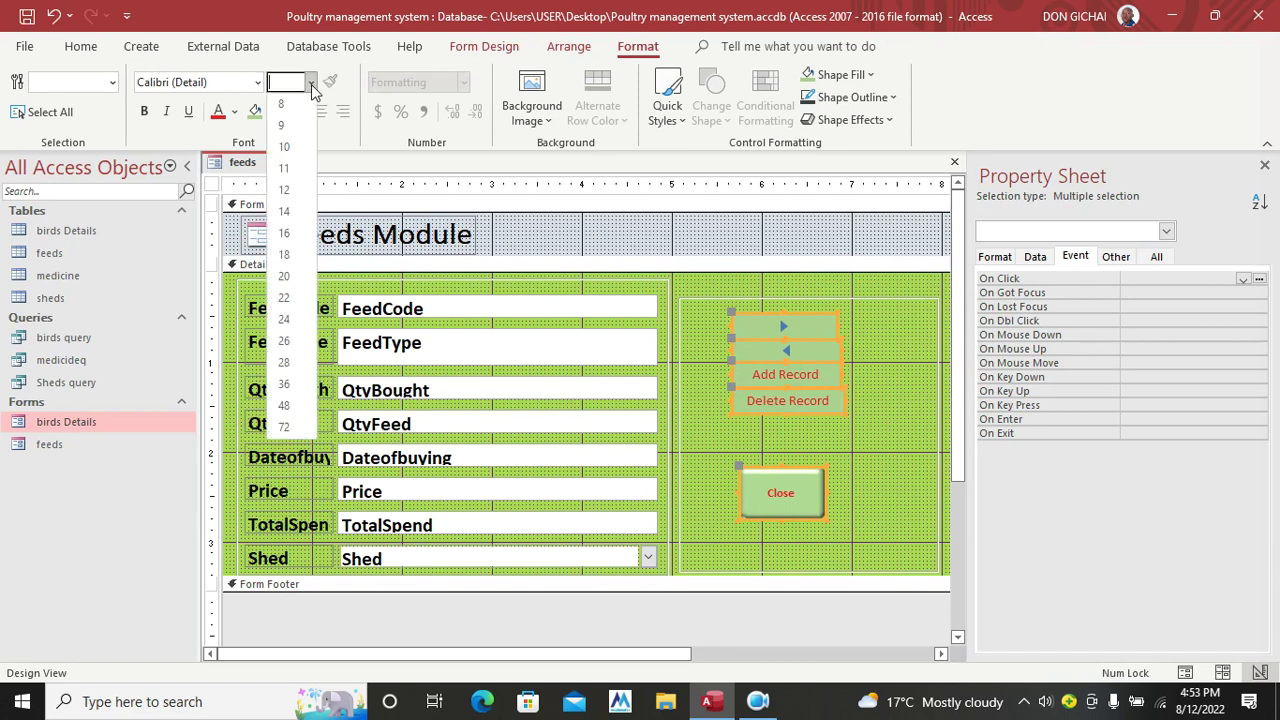
{"action": "left_click", "coordinate": [296, 211]}
Step: Move the Close button directly beneath Delete Record and resize it to match that button's width and height
{"action": "left_click", "coordinate": [811, 442]}
{"action": "left_click_drag", "start_coordinate": [812, 464], "coordinate": [806, 412]}
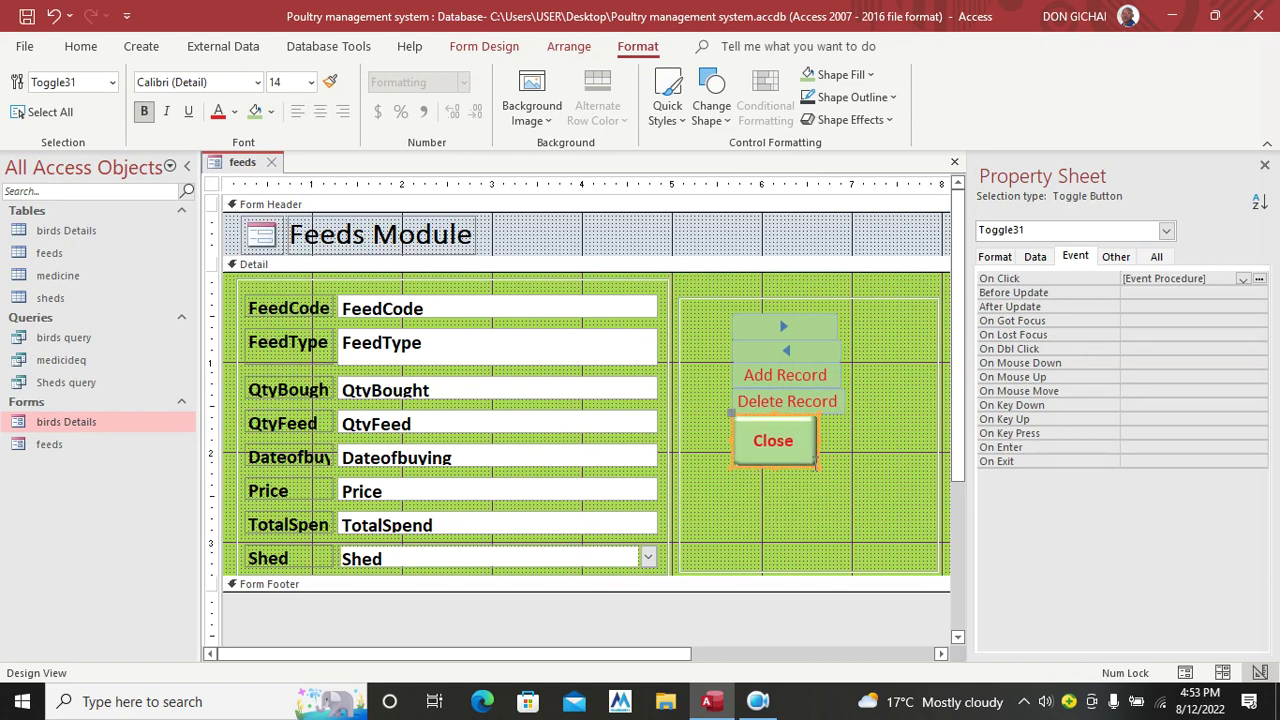
{"action": "left_click_drag", "start_coordinate": [818, 465], "coordinate": [845, 434]}
{"action": "left_click", "coordinate": [845, 462]}
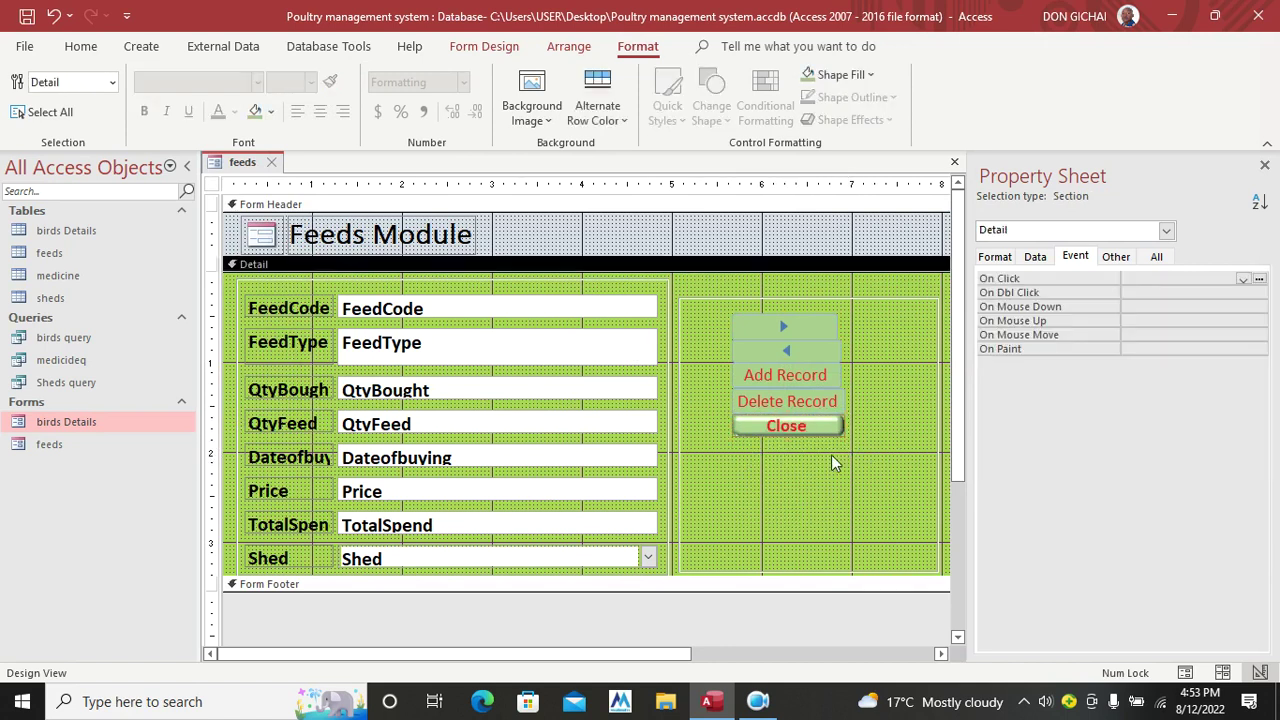
Step: Test the Close button in Form View, declining to exit, and try the Add Record button
{"action": "left_click", "coordinate": [80, 46]}
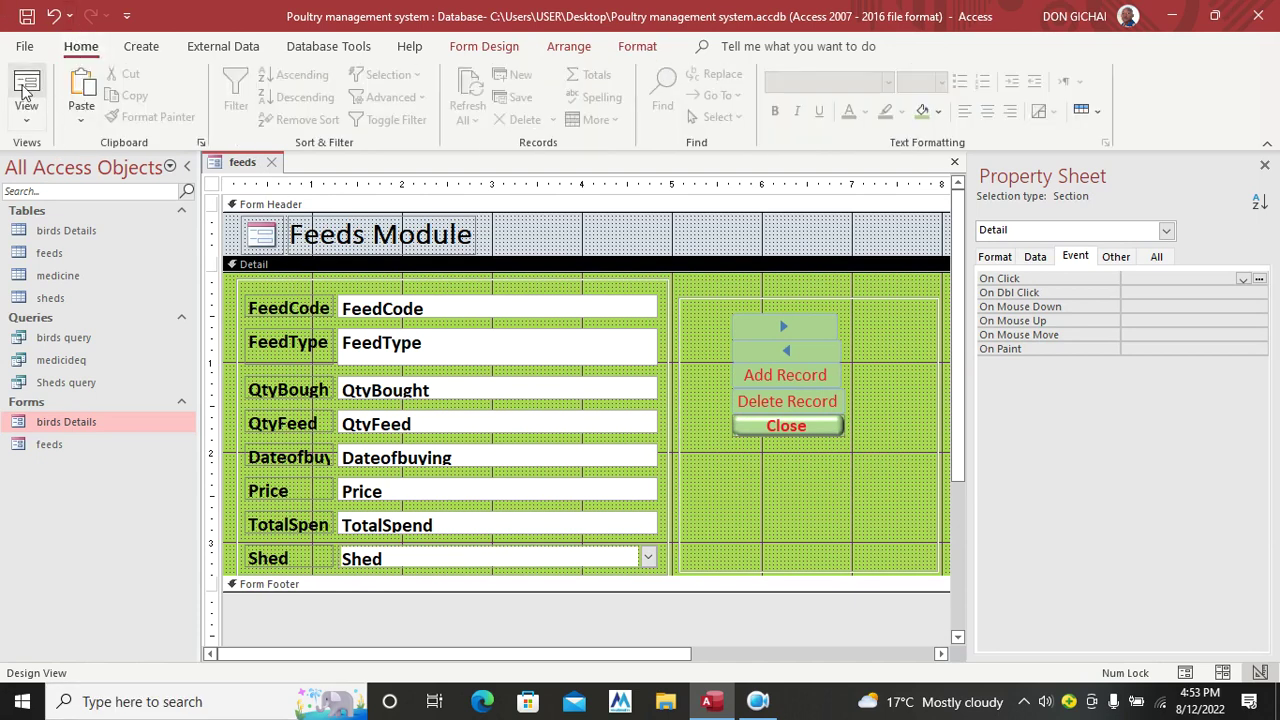
{"action": "left_click", "coordinate": [30, 92]}
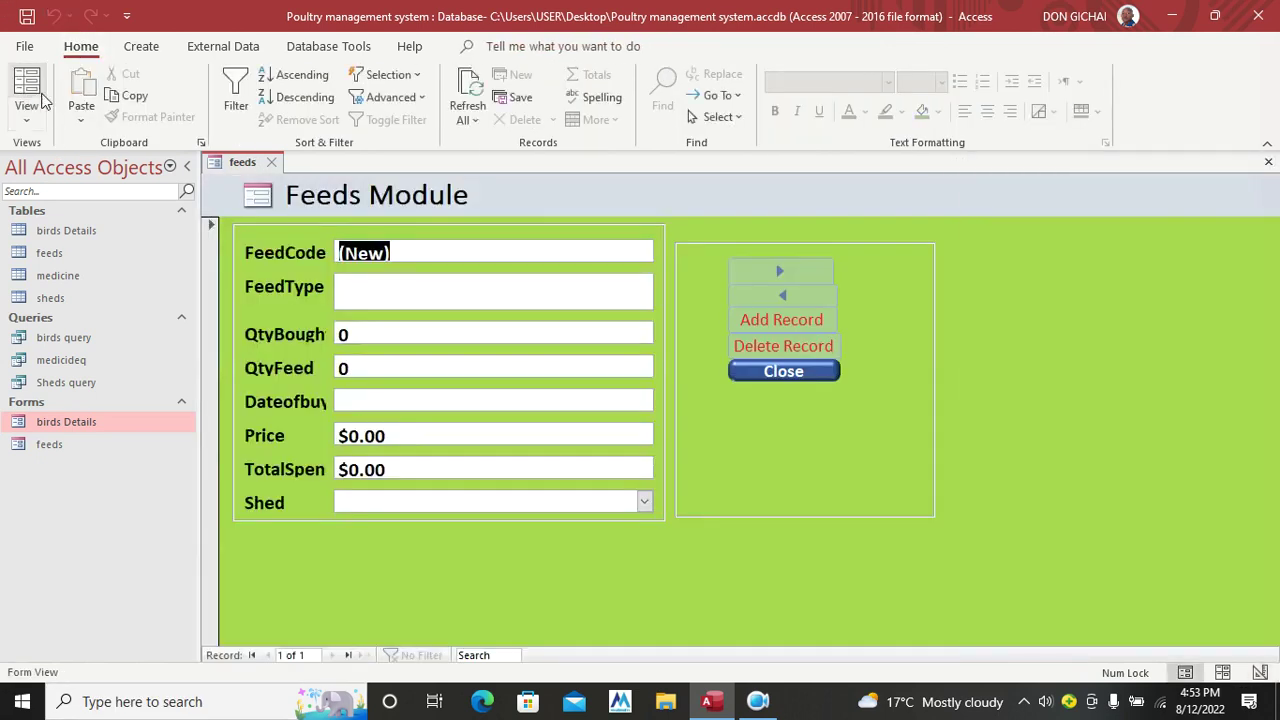
{"action": "left_click", "coordinate": [798, 372]}
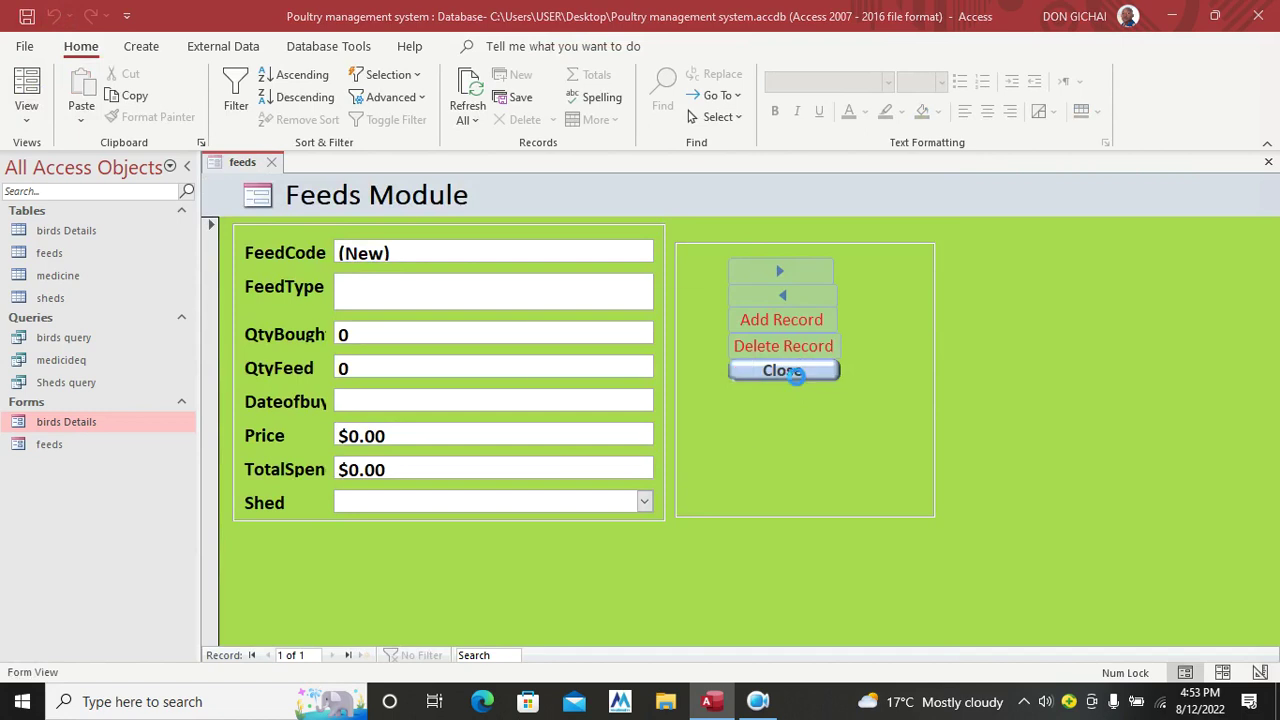
{"action": "left_click", "coordinate": [738, 416]}
{"action": "left_click", "coordinate": [799, 321]}
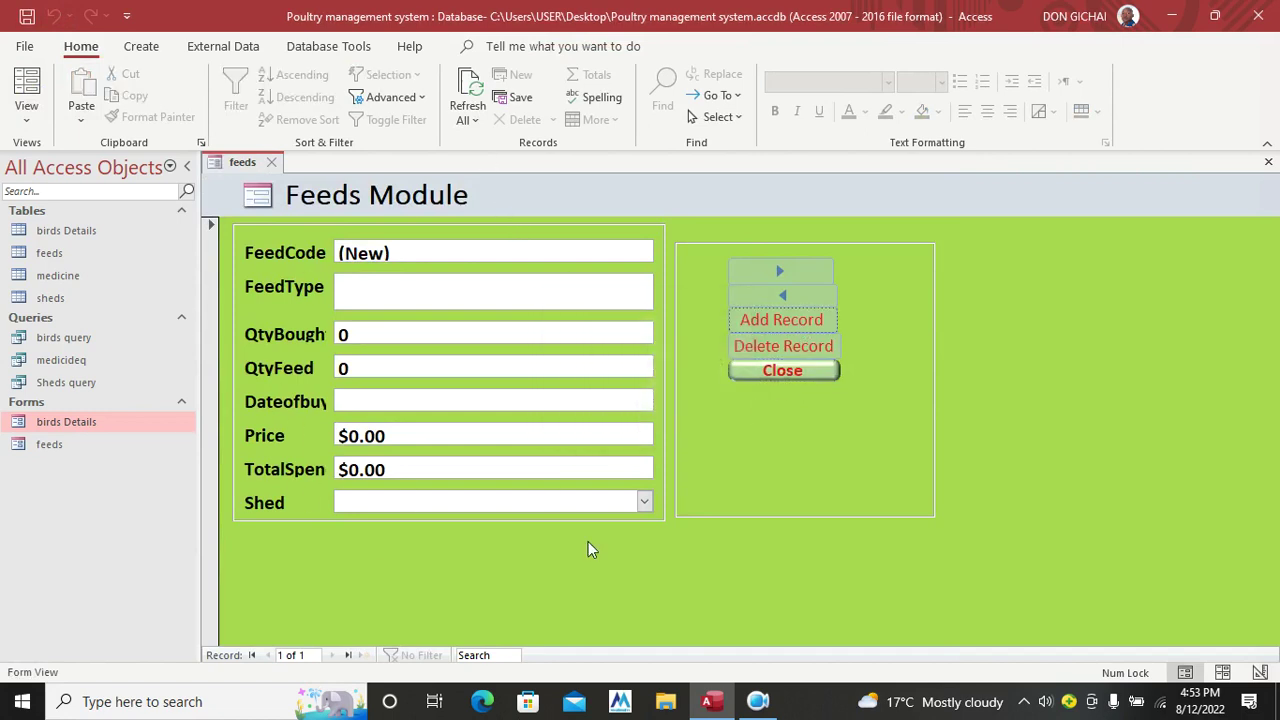
Step: View the choices offered for Shed, and exit the feeds form with its Close button, confirming the exit
{"action": "left_click", "coordinate": [644, 502]}
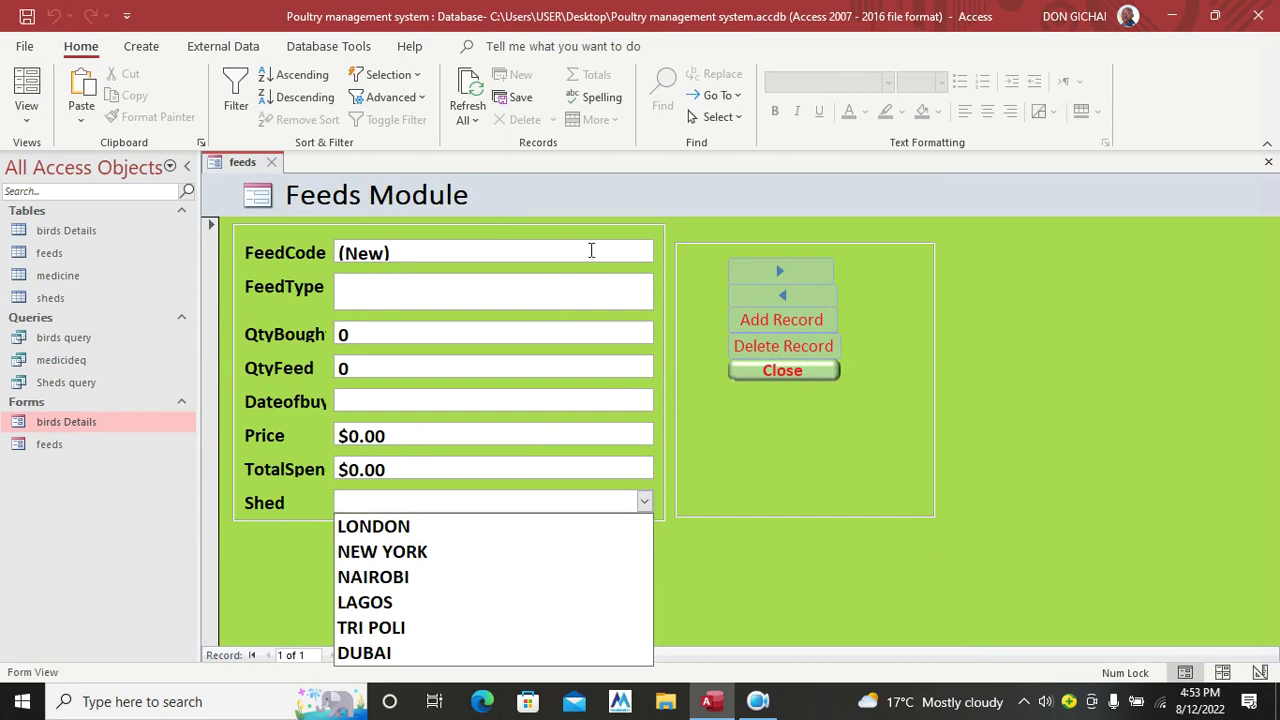
{"action": "left_click", "coordinate": [799, 378]}
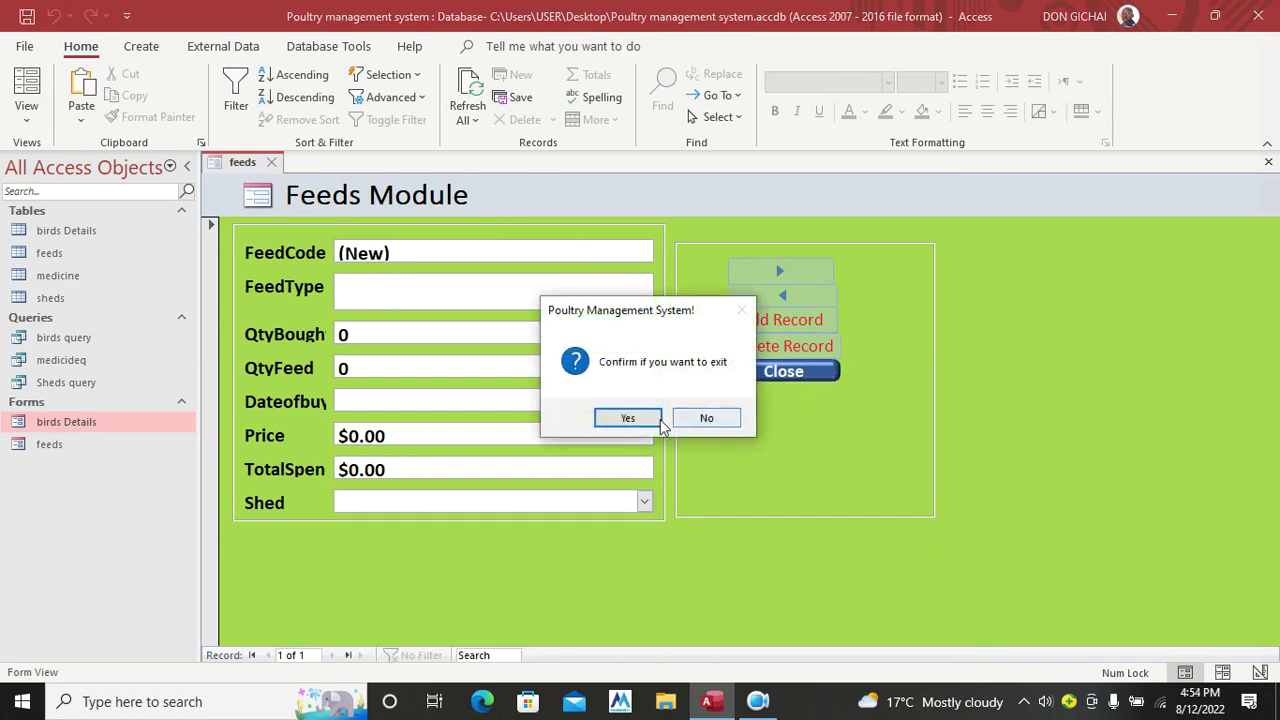
{"action": "left_click", "coordinate": [622, 417]}
{"action": "left_click", "coordinate": [585, 403]}
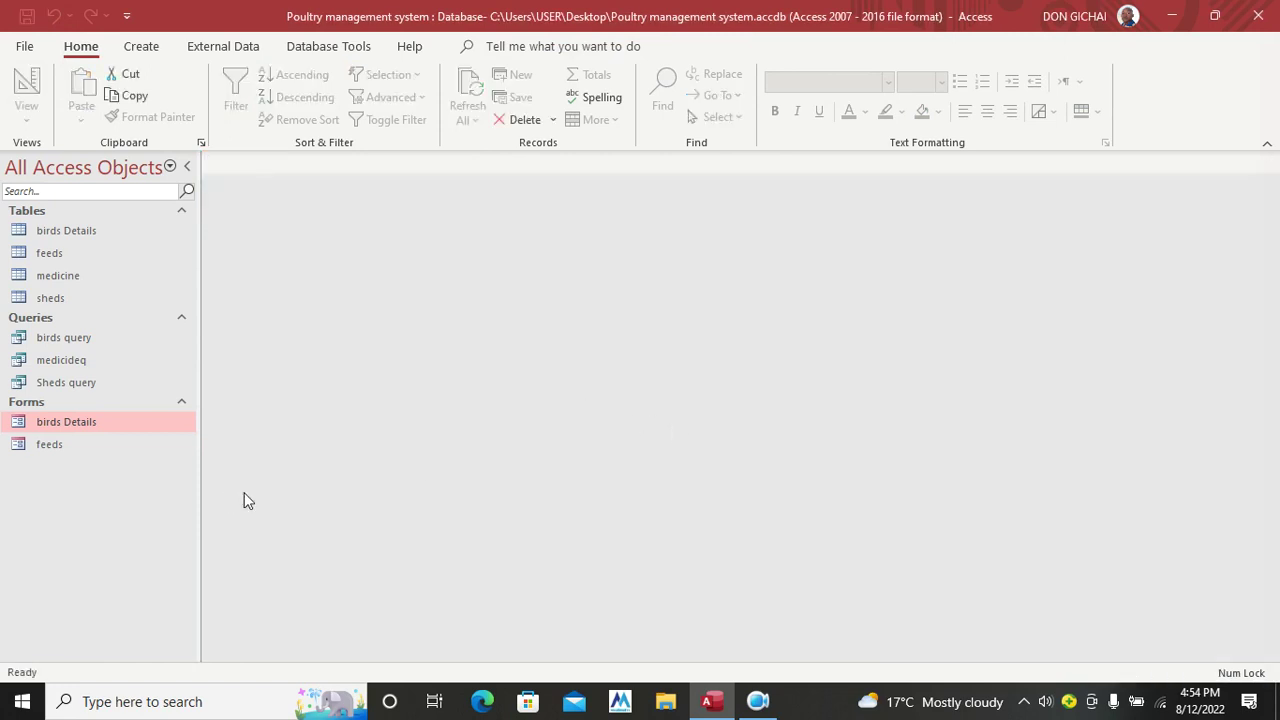
Step: Create a form from the medicine table and dismiss its property sheet
{"action": "left_click", "coordinate": [82, 283]}
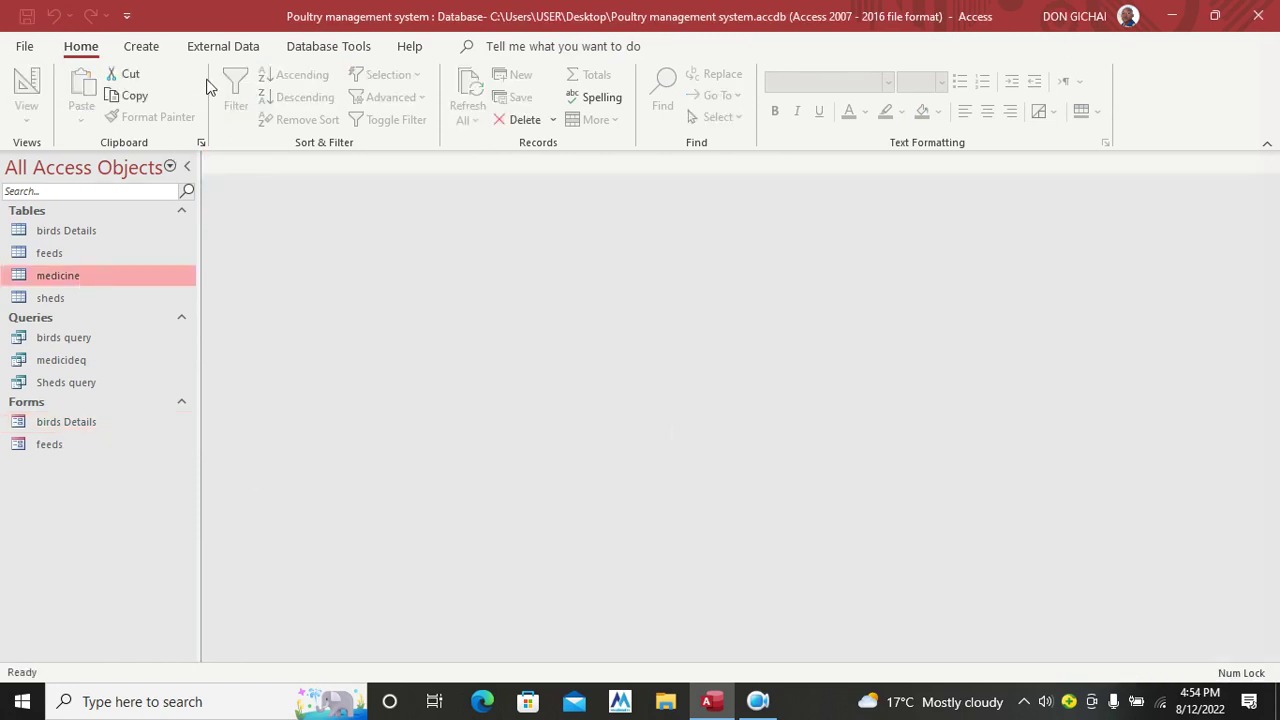
{"action": "left_click", "coordinate": [150, 47]}
{"action": "left_click", "coordinate": [349, 105]}
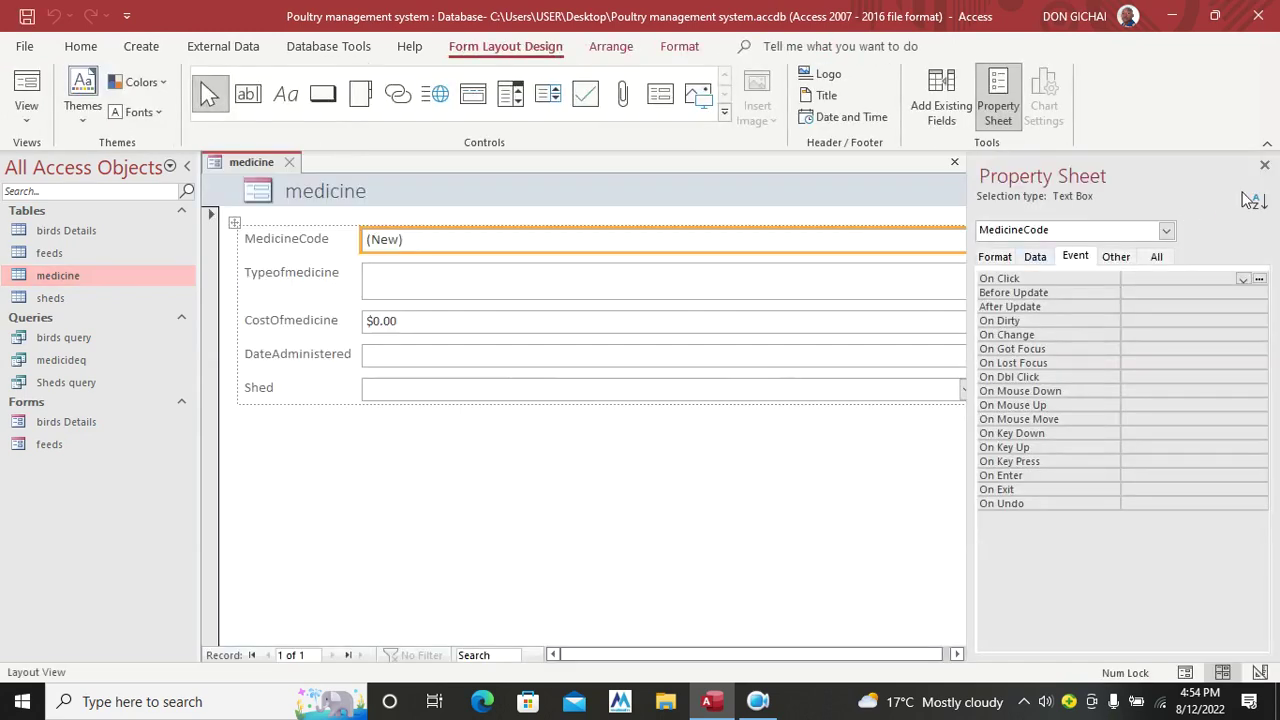
{"action": "left_click", "coordinate": [1264, 165]}
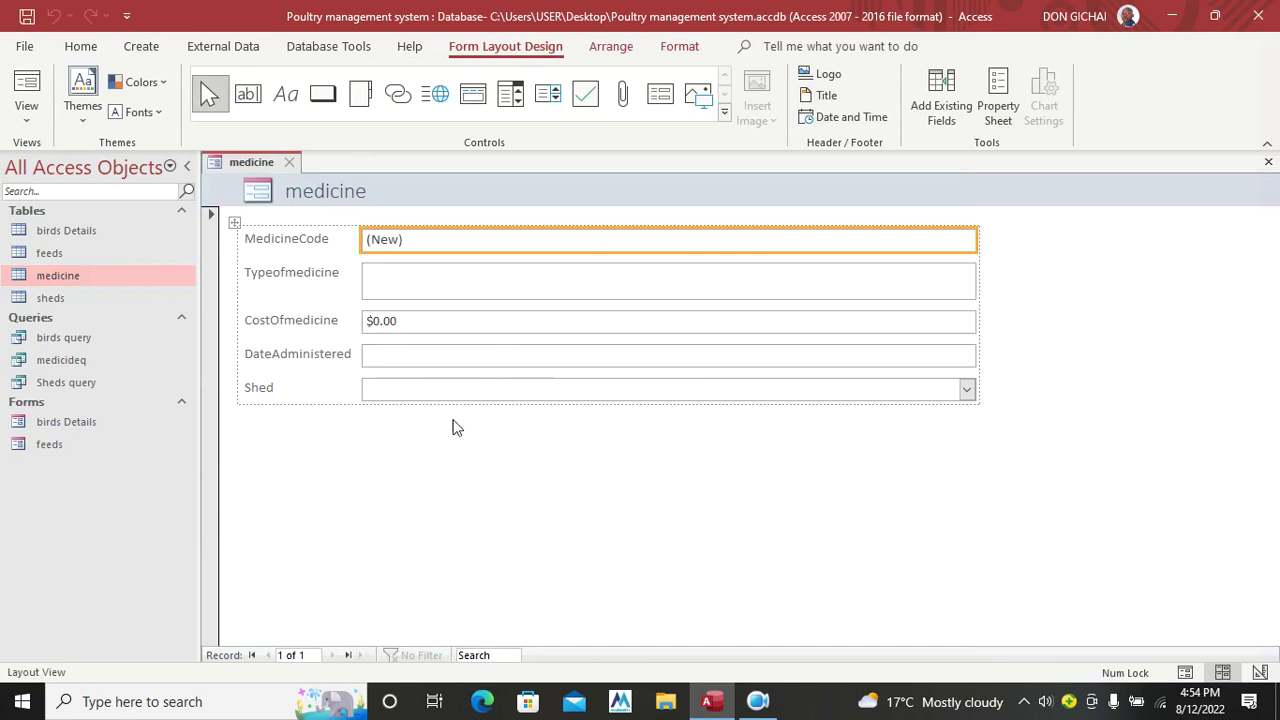
Step: In Design View, extend the Detail section to just over 4 inches high and narrow the five field boxes to about 5 inches
{"action": "right_click", "coordinate": [1024, 266]}
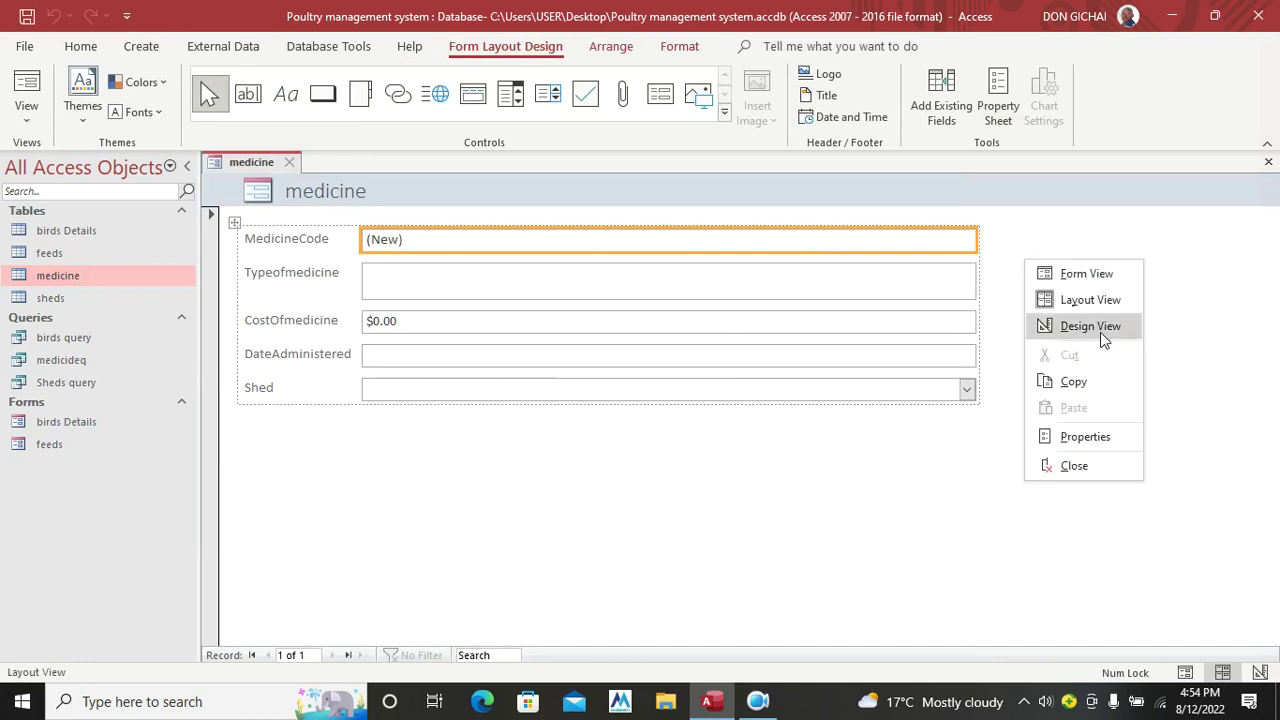
{"action": "left_click", "coordinate": [1063, 326]}
{"action": "left_click_drag", "start_coordinate": [522, 472], "coordinate": [543, 634]}
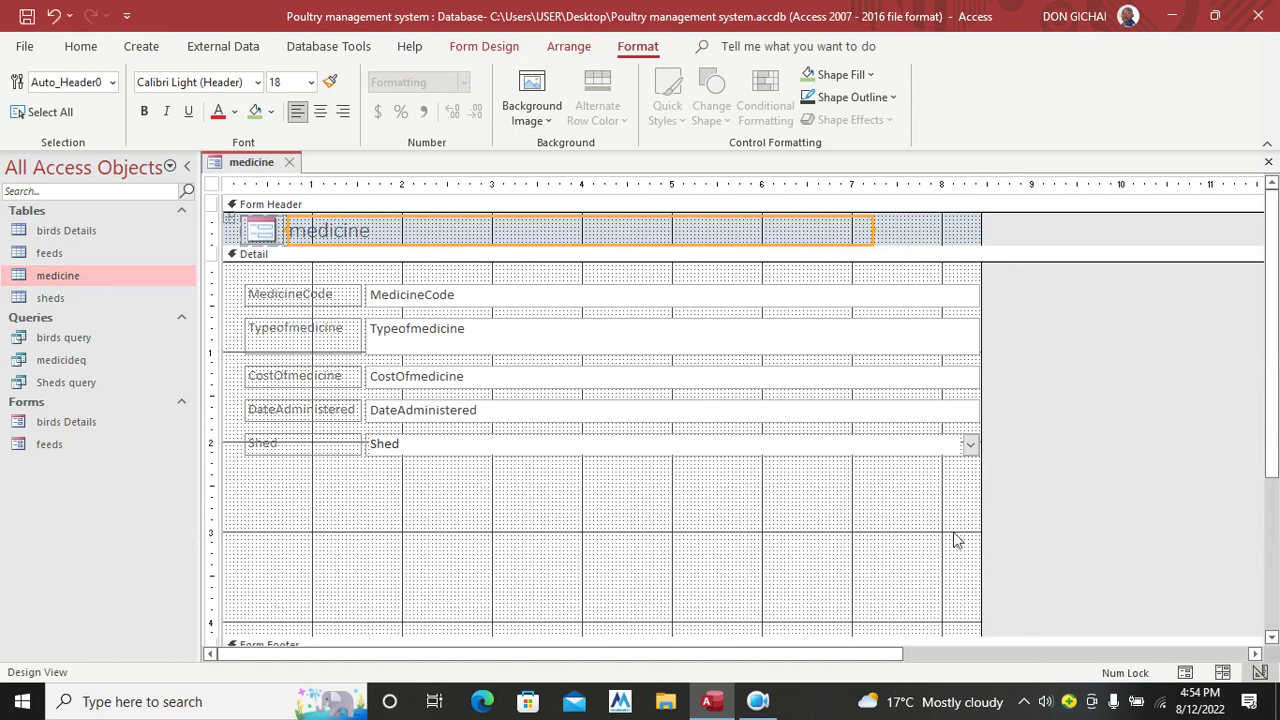
{"action": "left_click_drag", "start_coordinate": [878, 278], "coordinate": [894, 471]}
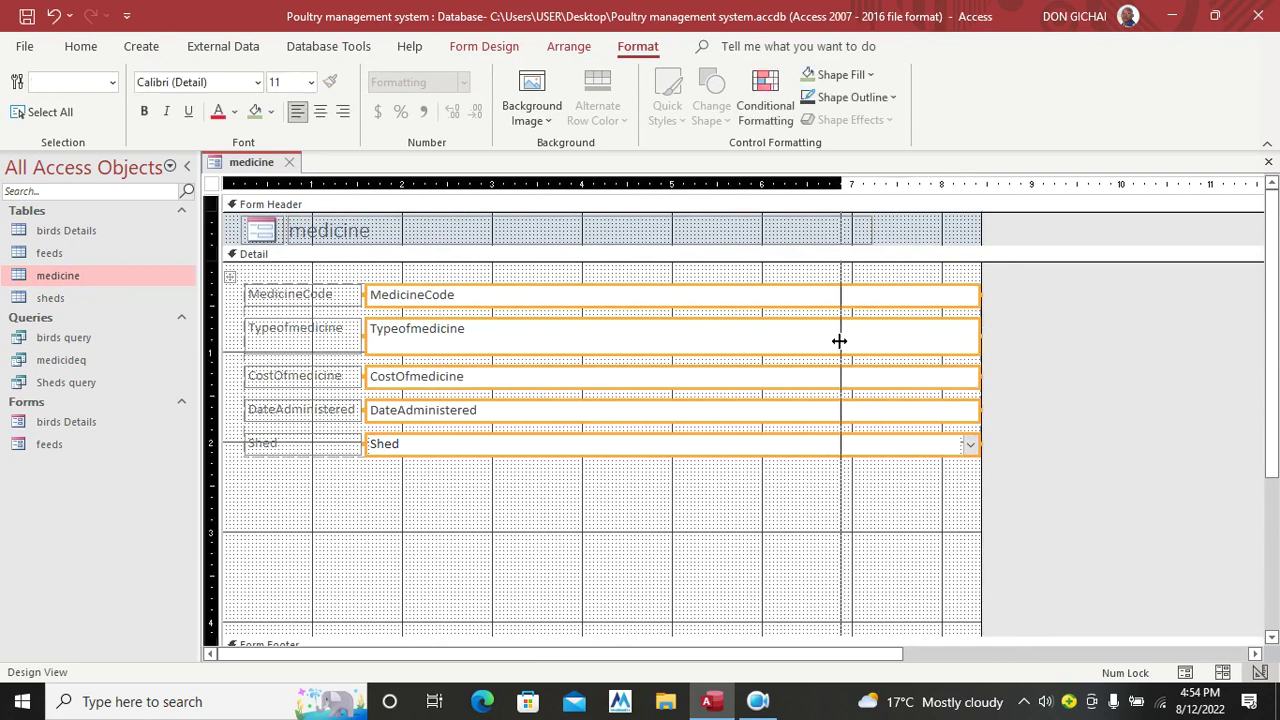
{"action": "left_click_drag", "start_coordinate": [977, 333], "coordinate": [815, 335]}
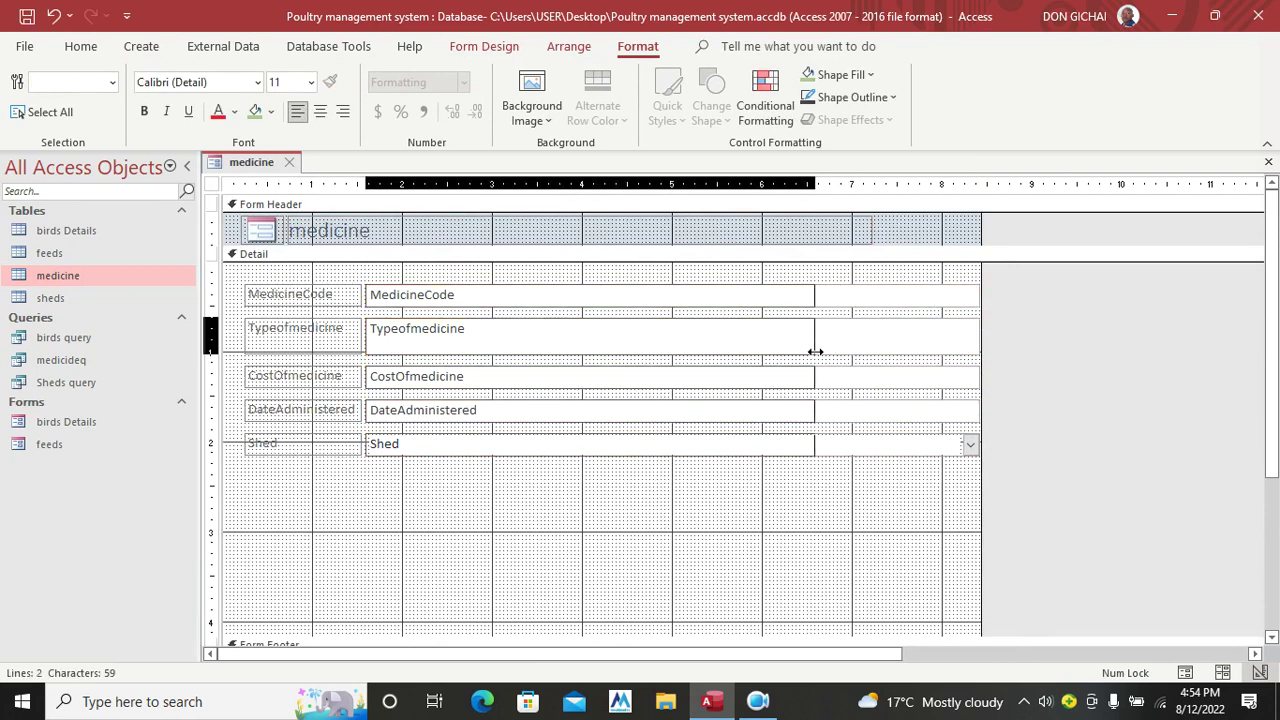
Step: Add the medicine table as a subform below the fields, linking MedicineCode to MedicineCode with a self-defined link
{"action": "left_click_drag", "start_coordinate": [55, 297], "coordinate": [332, 466]}
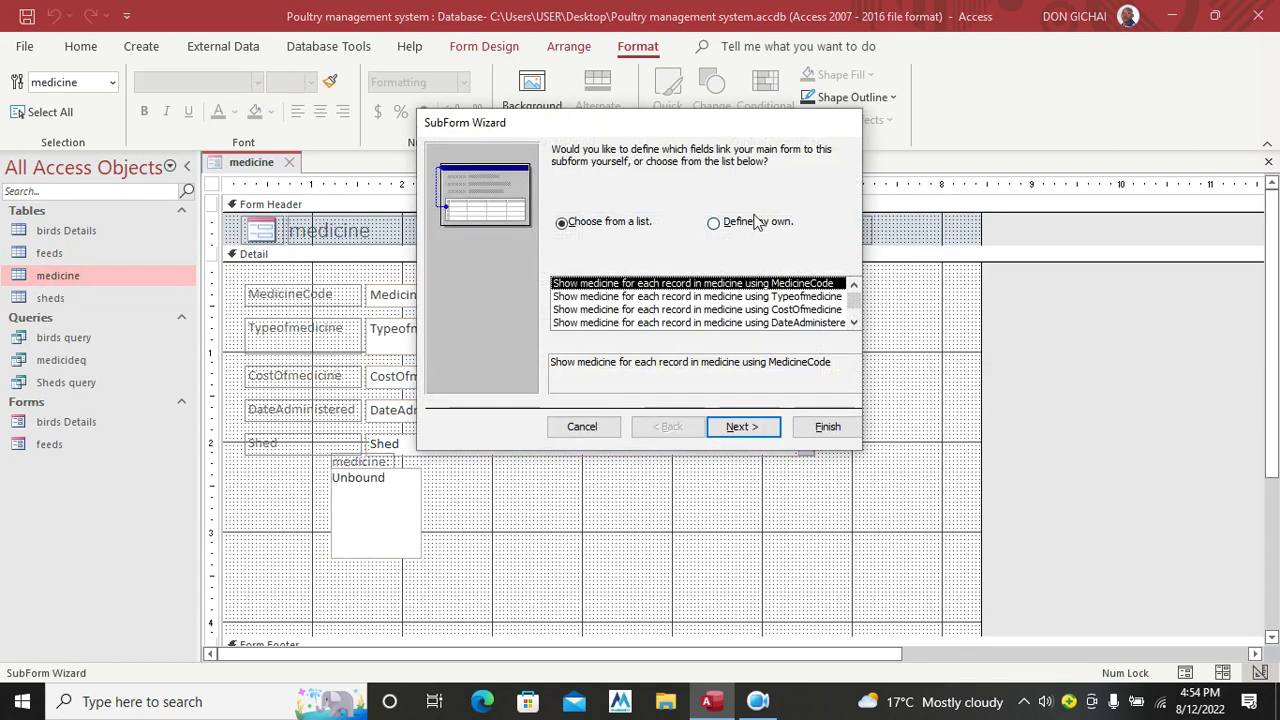
{"action": "left_click", "coordinate": [735, 224]}
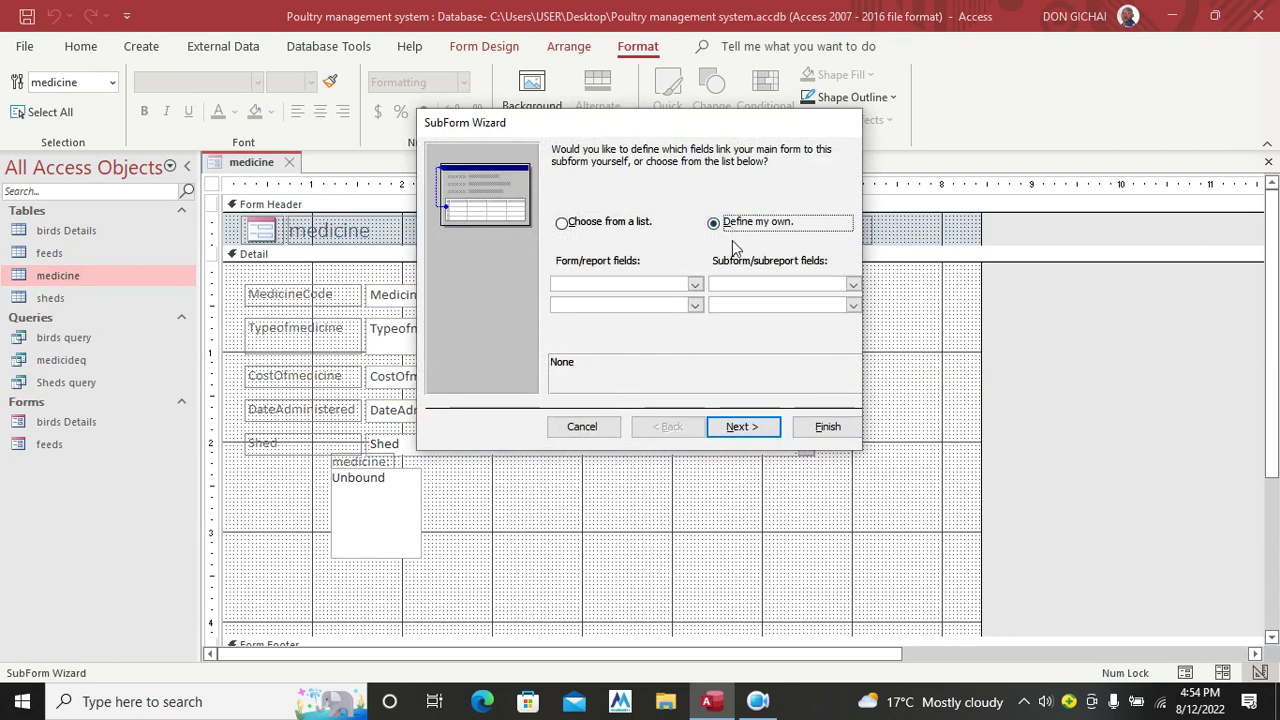
{"action": "left_click", "coordinate": [694, 285]}
{"action": "left_click", "coordinate": [636, 313]}
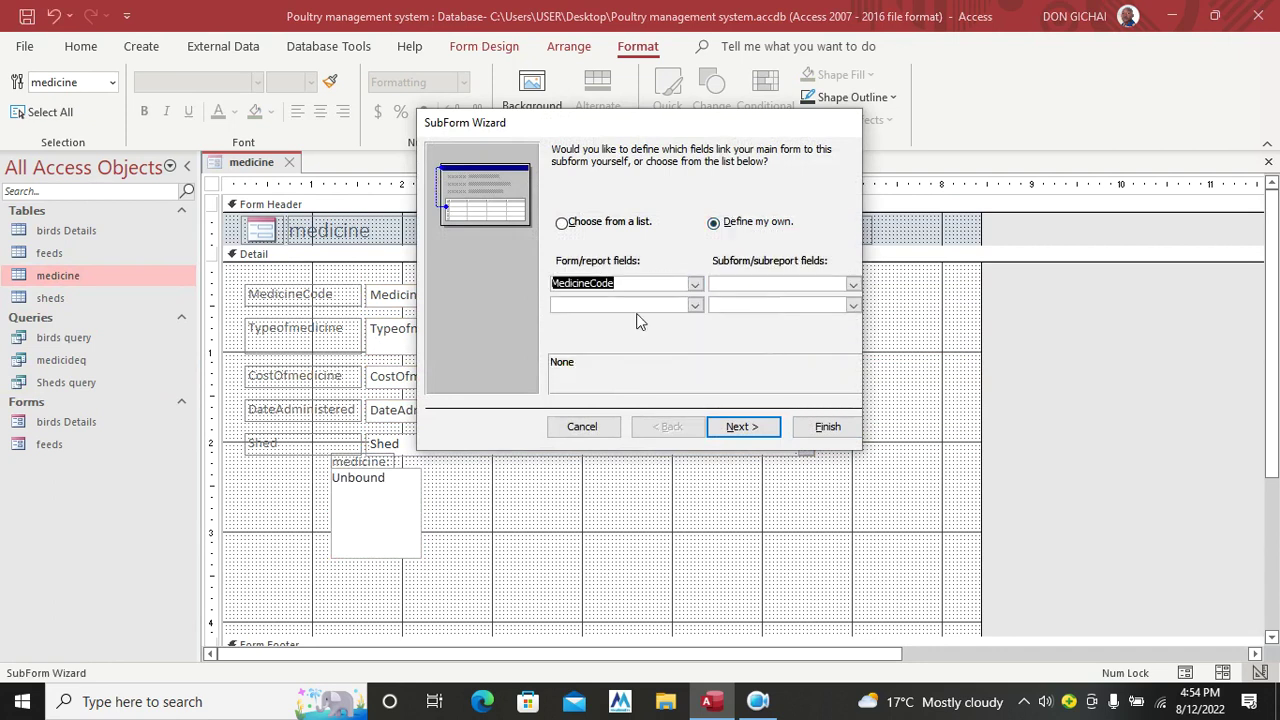
{"action": "left_click", "coordinate": [852, 285]}
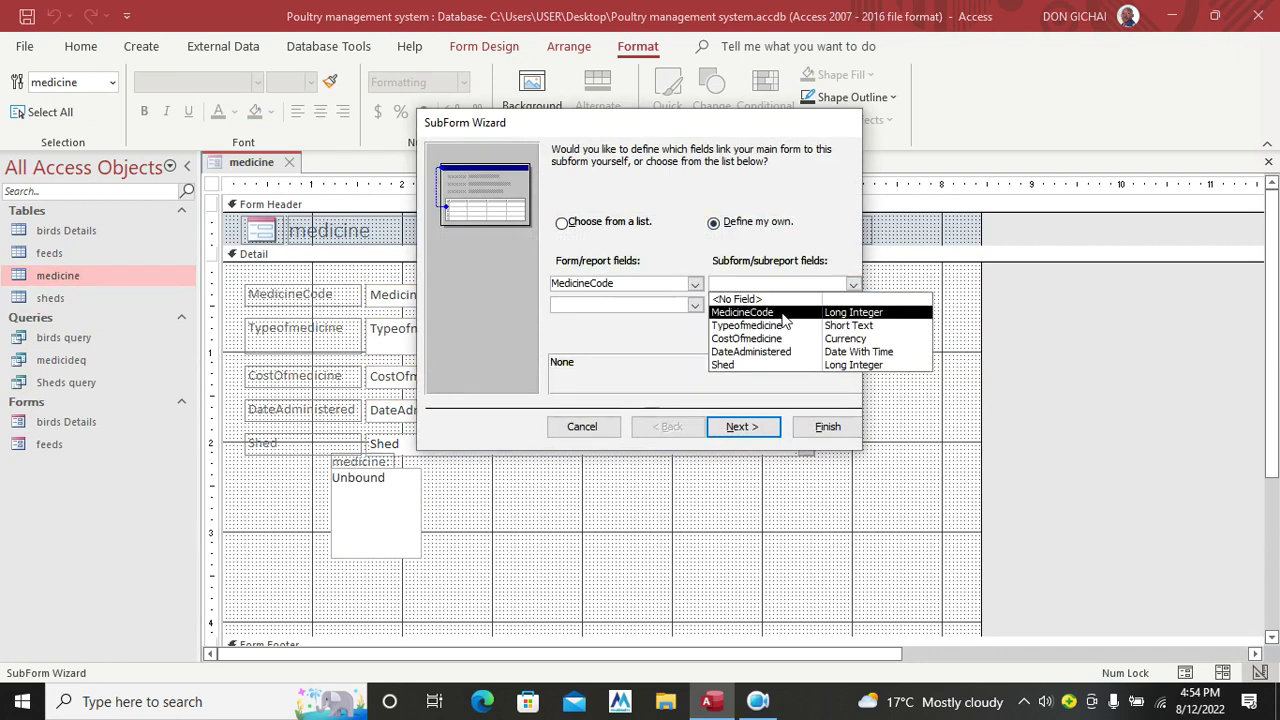
{"action": "left_click", "coordinate": [780, 313]}
{"action": "left_click", "coordinate": [742, 426]}
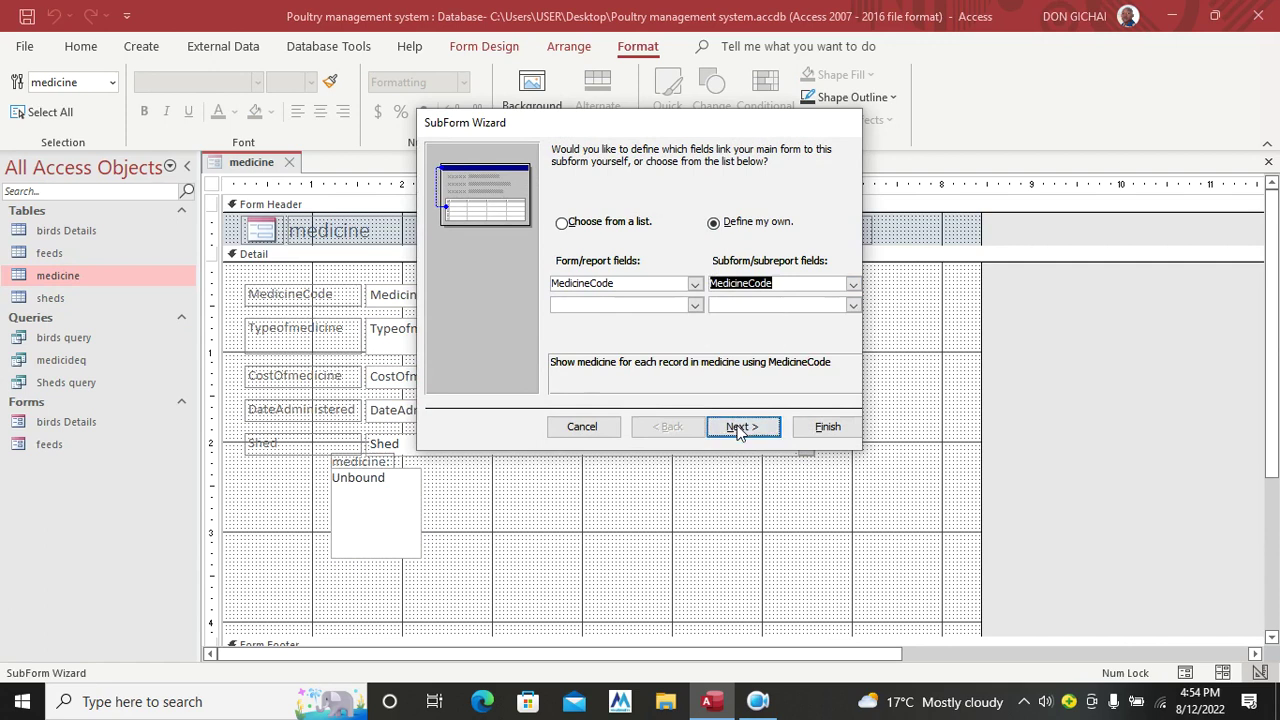
{"action": "left_click", "coordinate": [828, 428]}
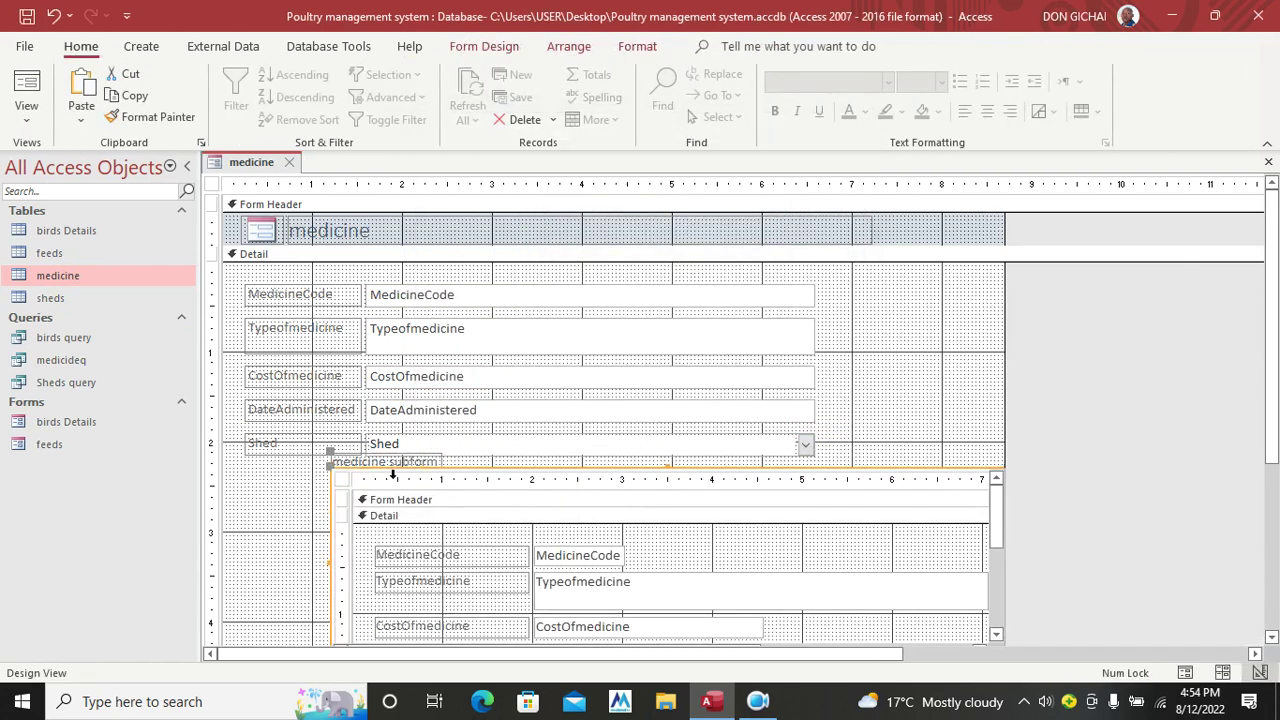
Step: Check the medicine form in Form View, return to Design View and delete the subform's label
{"action": "left_click", "coordinate": [45, 95]}
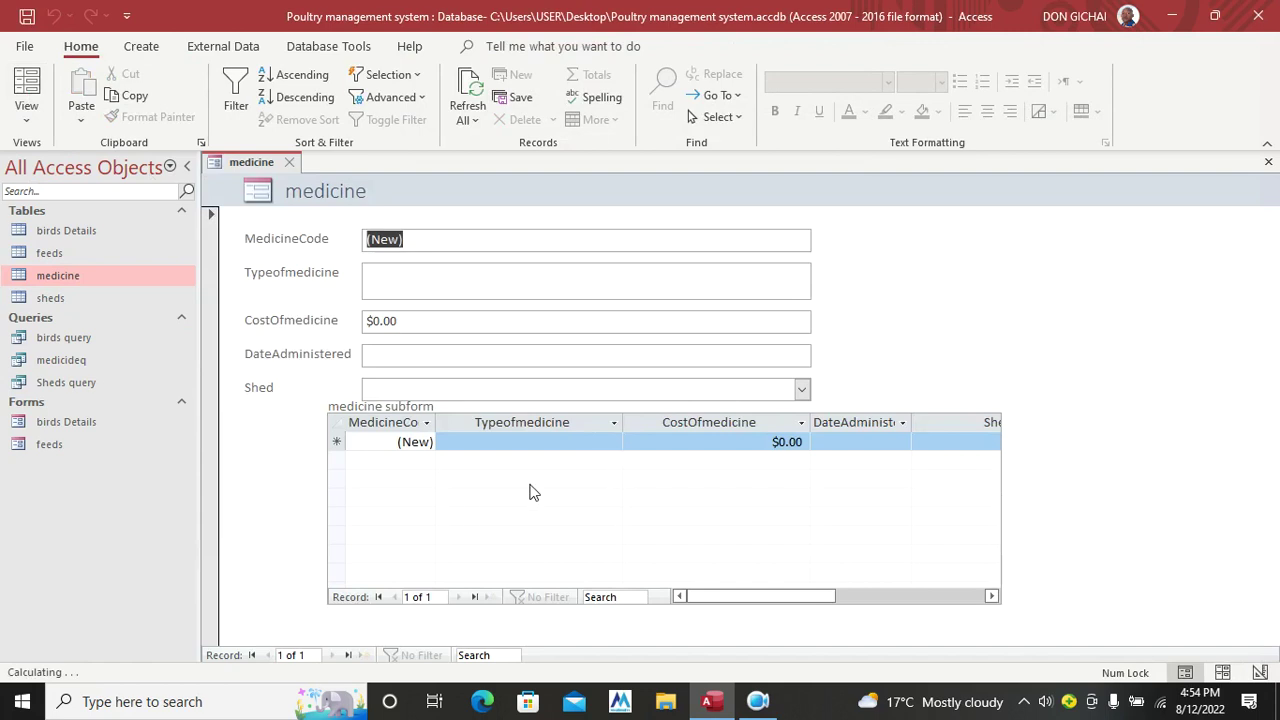
{"action": "right_click", "coordinate": [991, 311]}
{"action": "left_click", "coordinate": [1032, 372]}
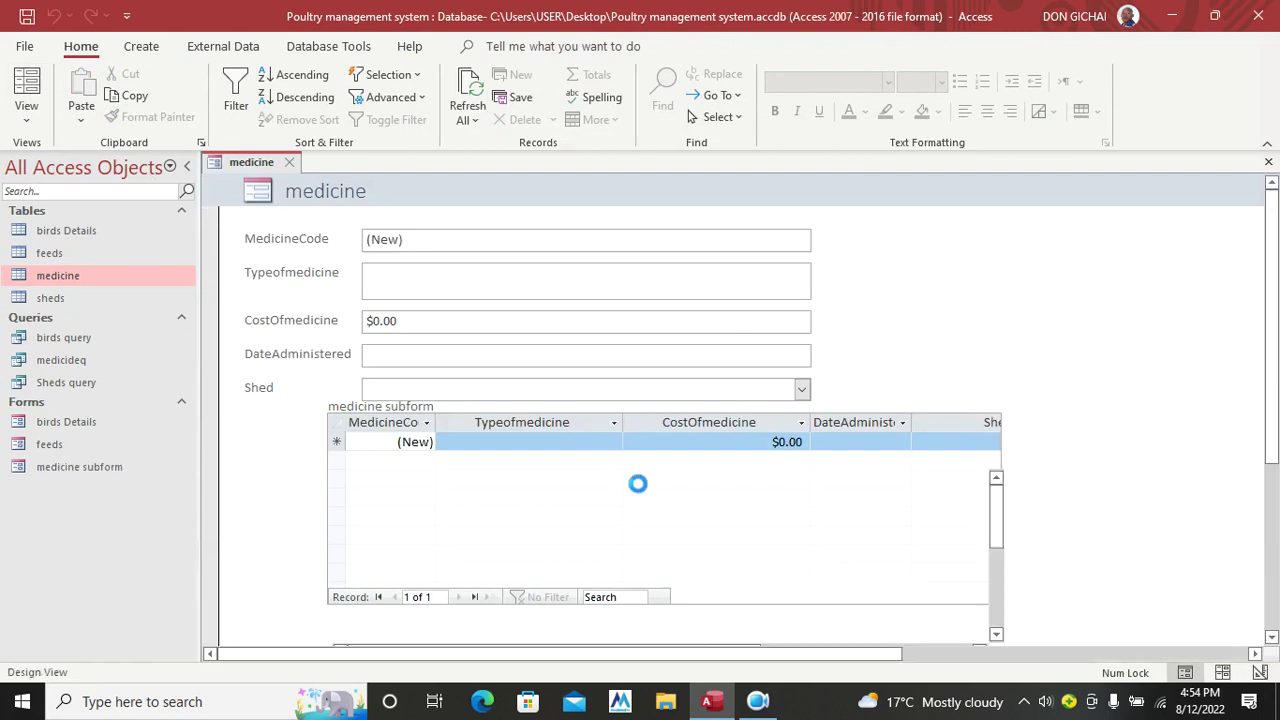
{"action": "left_click", "coordinate": [394, 463]}
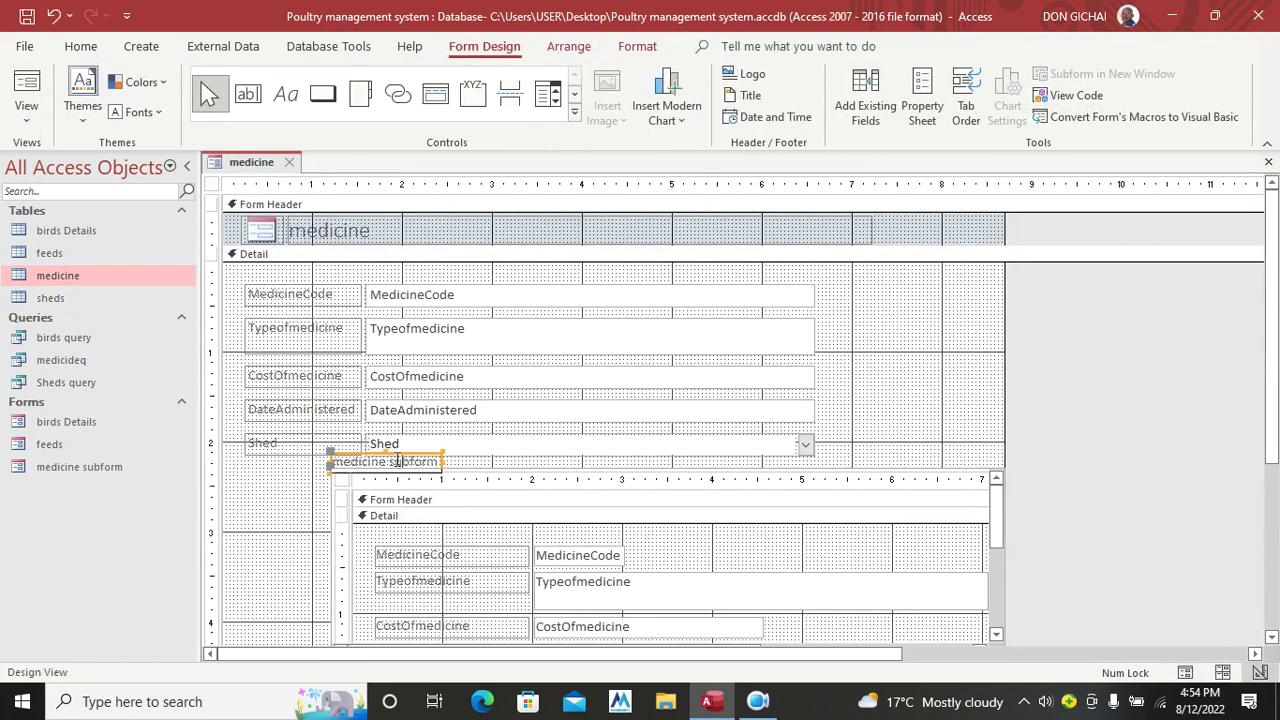
{"action": "key", "text": "Delete"}
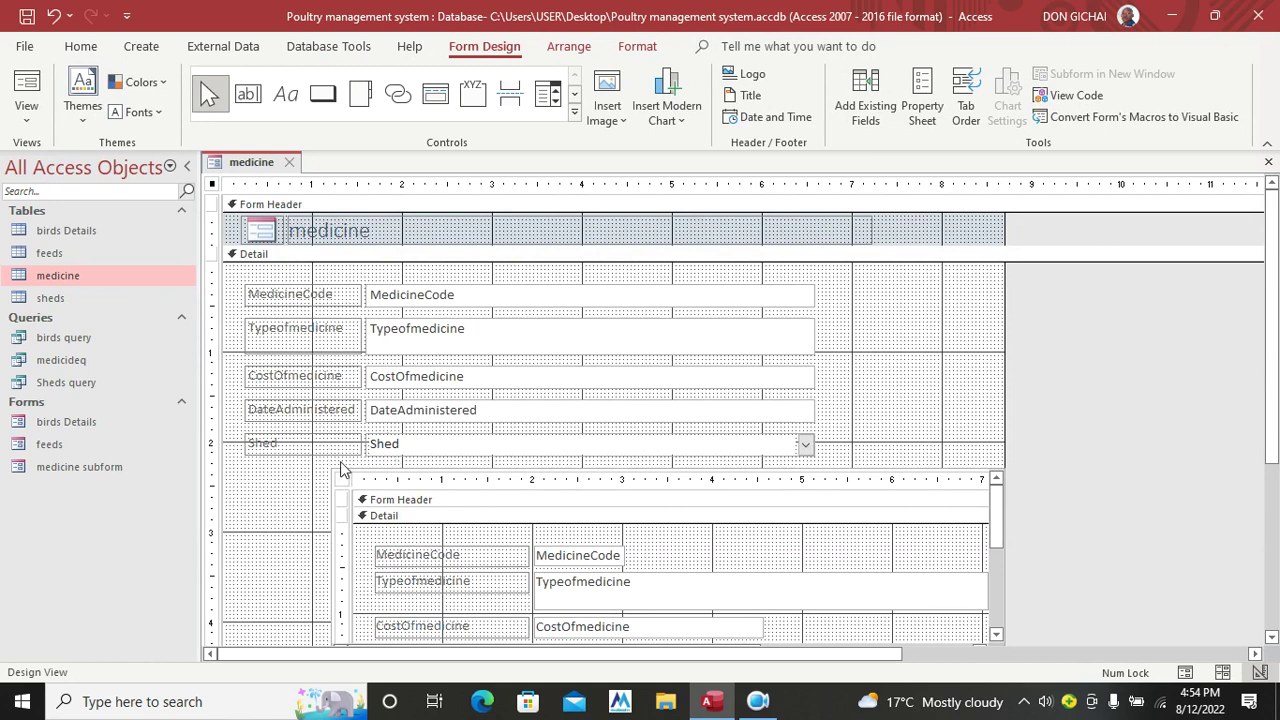
Step: Reposition the medicine subform slightly below the Shed field, keeping it outside the field layout
{"action": "left_click_drag", "start_coordinate": [336, 467], "coordinate": [271, 456]}
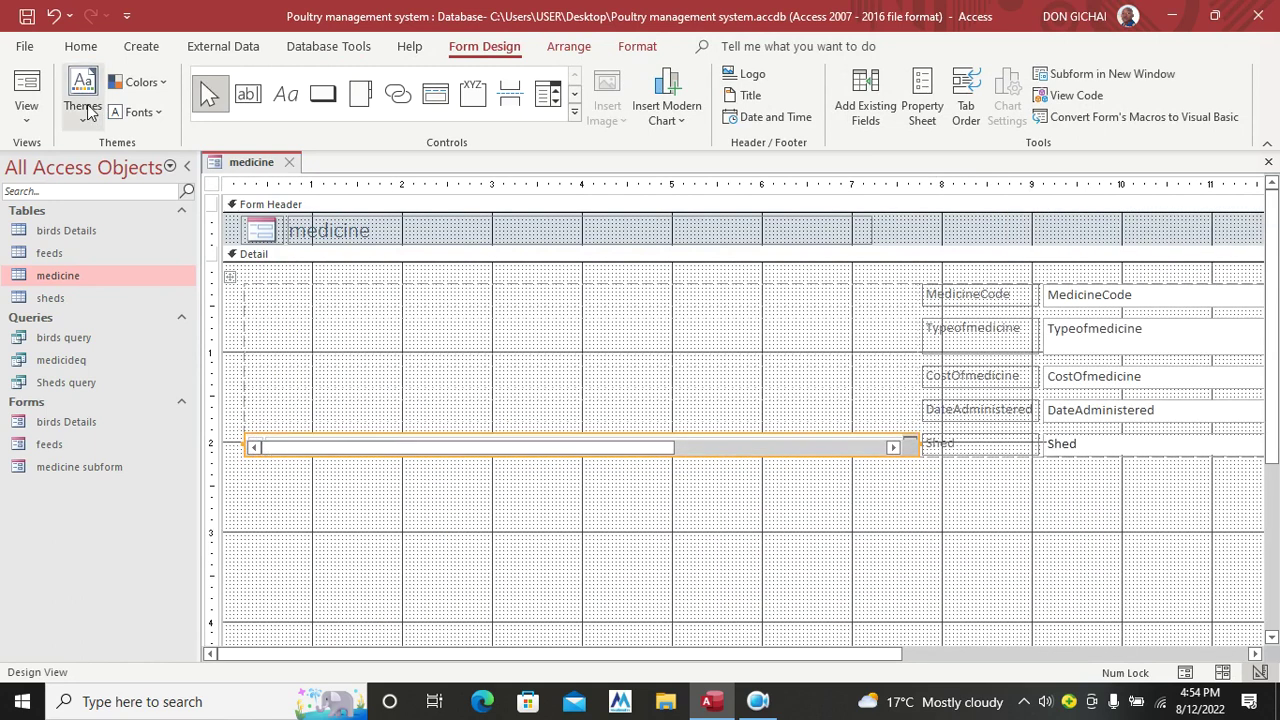
{"action": "left_click", "coordinate": [54, 15]}
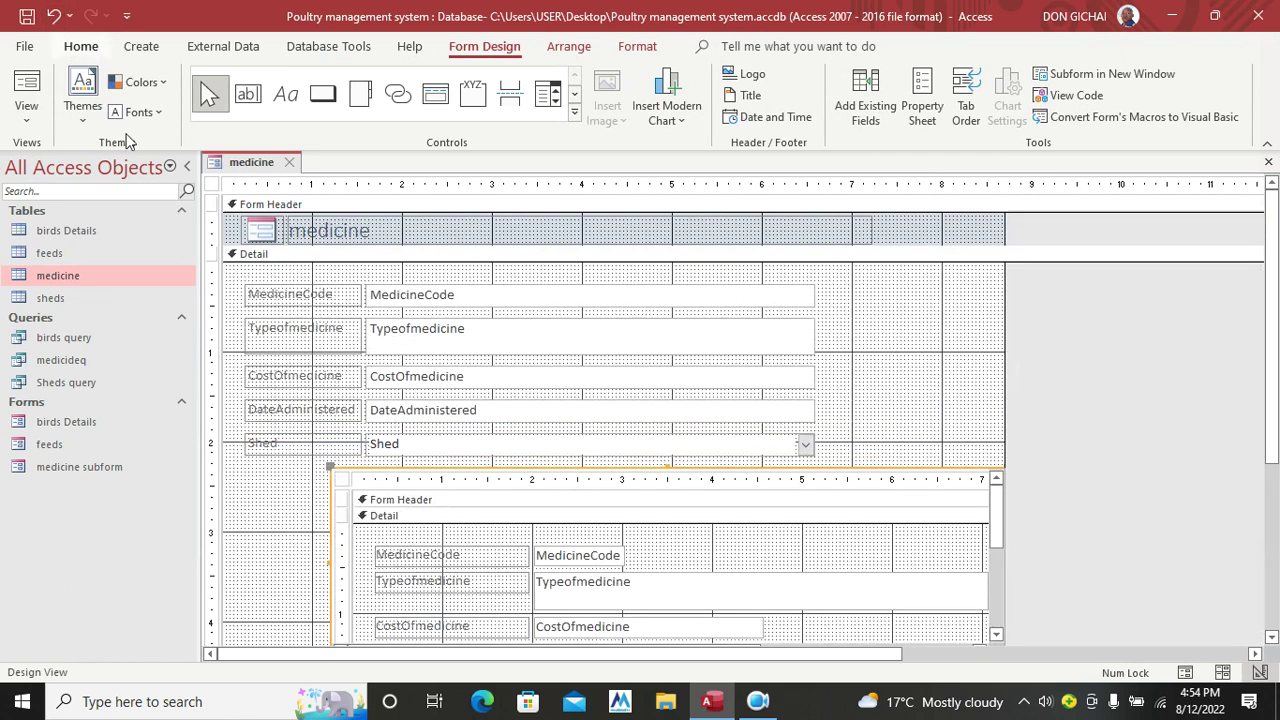
{"action": "left_click", "coordinate": [941, 457]}
{"action": "left_click_drag", "start_coordinate": [869, 489], "coordinate": [804, 495]}
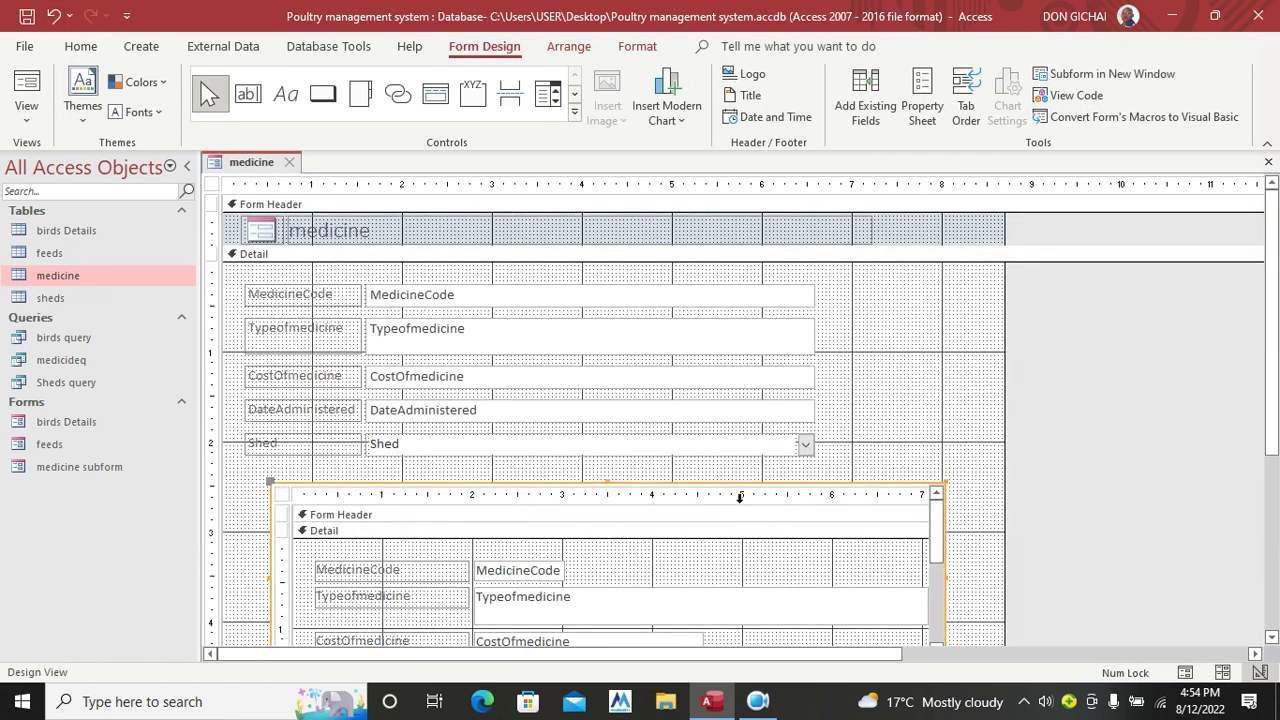
{"action": "left_click", "coordinate": [916, 480]}
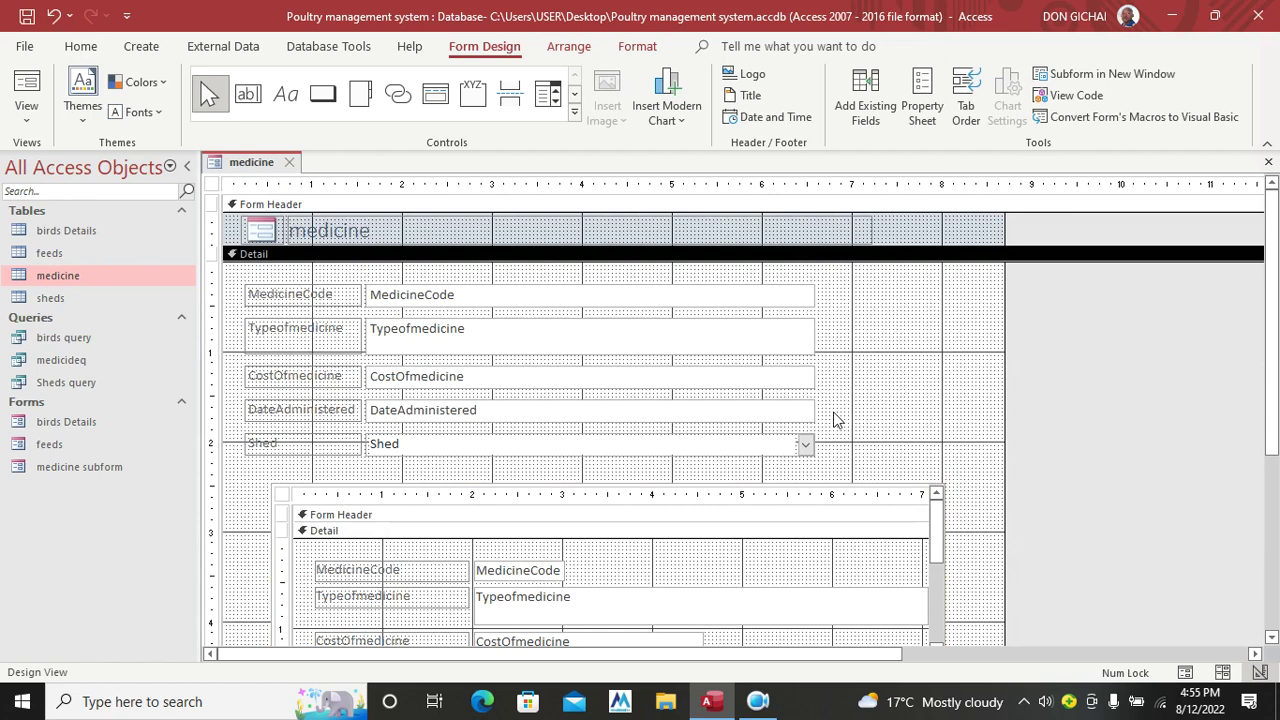
Step: Fill the Detail section's background with yellow
{"action": "right_click", "coordinate": [913, 381]}
{"action": "mouse_move", "coordinate": [982, 464]}
{"action": "left_click", "coordinate": [1157, 598]}
Step: Select all field labels and boxes in the Detail section and make their text black and bold
{"action": "left_click_drag", "start_coordinate": [840, 281], "coordinate": [258, 500]}
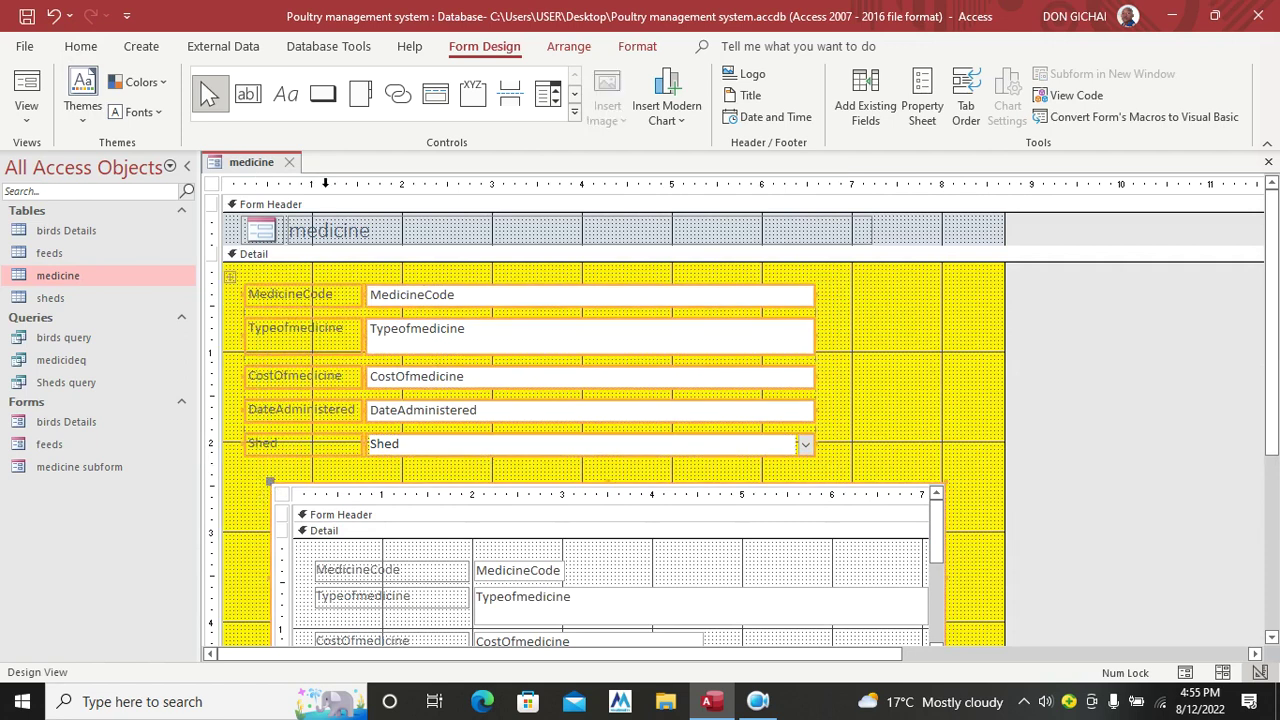
{"action": "left_click", "coordinate": [632, 50]}
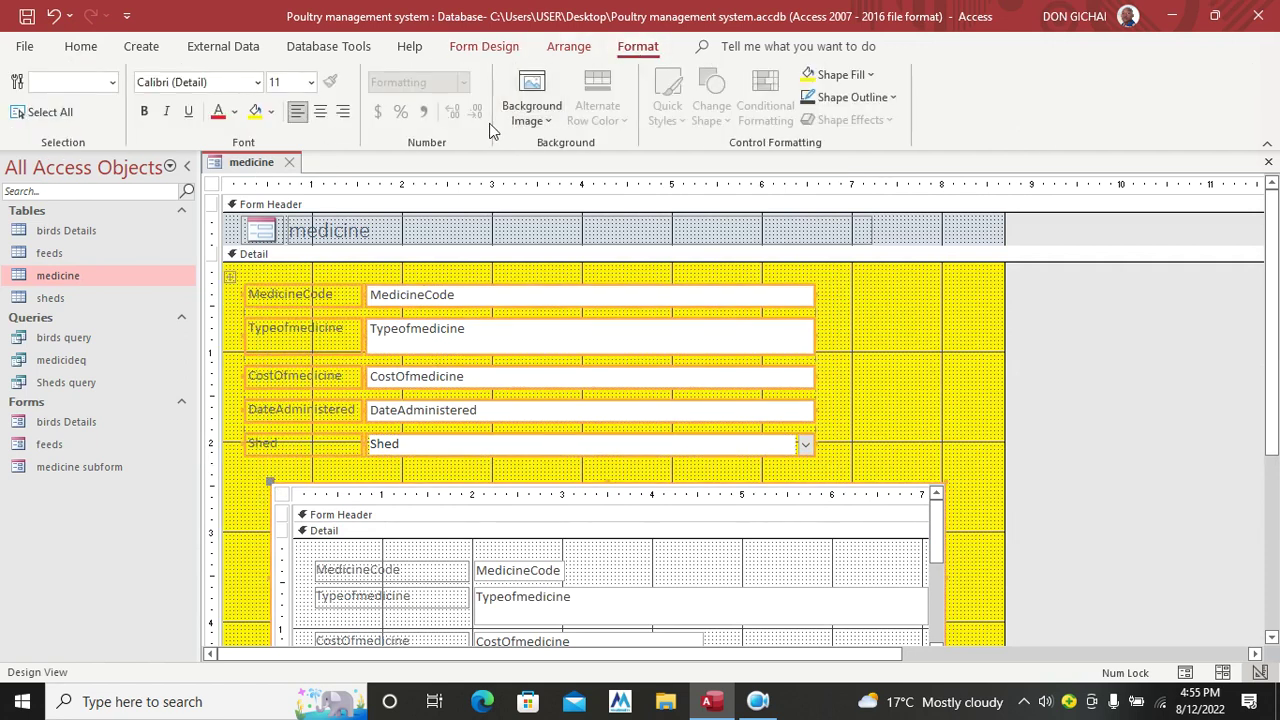
{"action": "left_click", "coordinate": [236, 114]}
{"action": "left_click", "coordinate": [233, 184]}
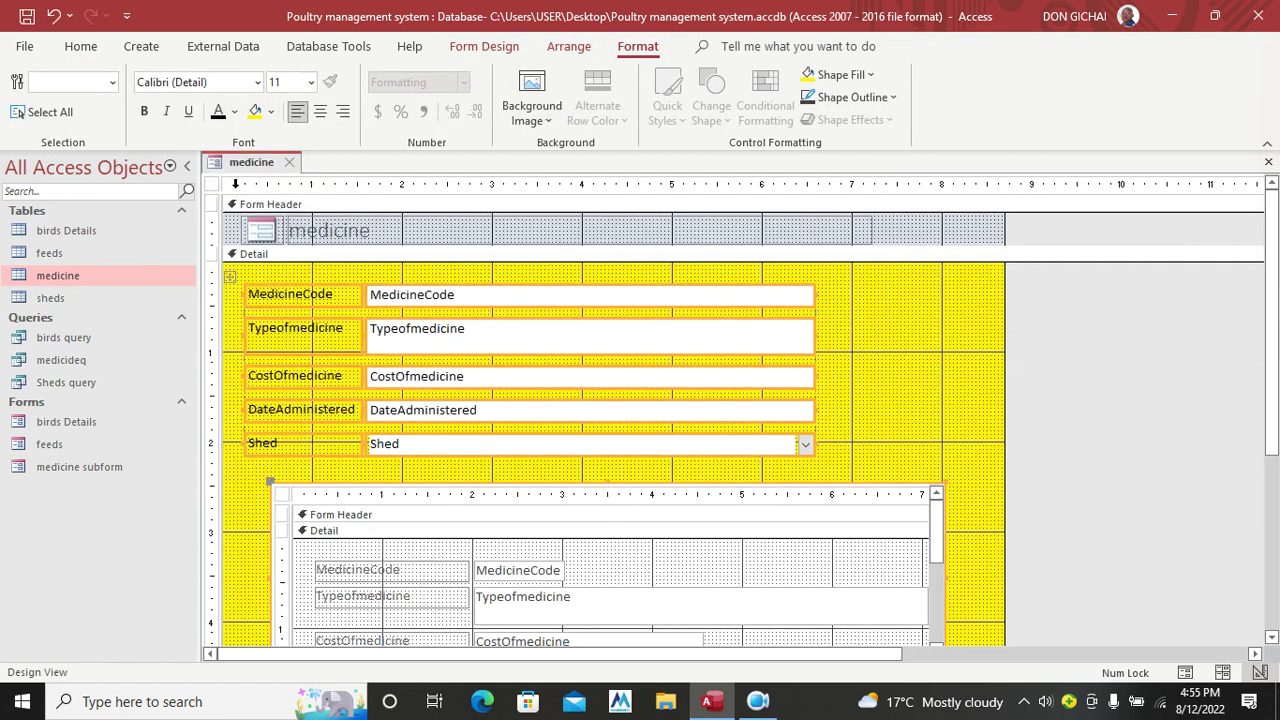
{"action": "left_click", "coordinate": [144, 111]}
Step: Set the selected labels and boxes to font size 16 and save the form as medicine
{"action": "left_click", "coordinate": [311, 82]}
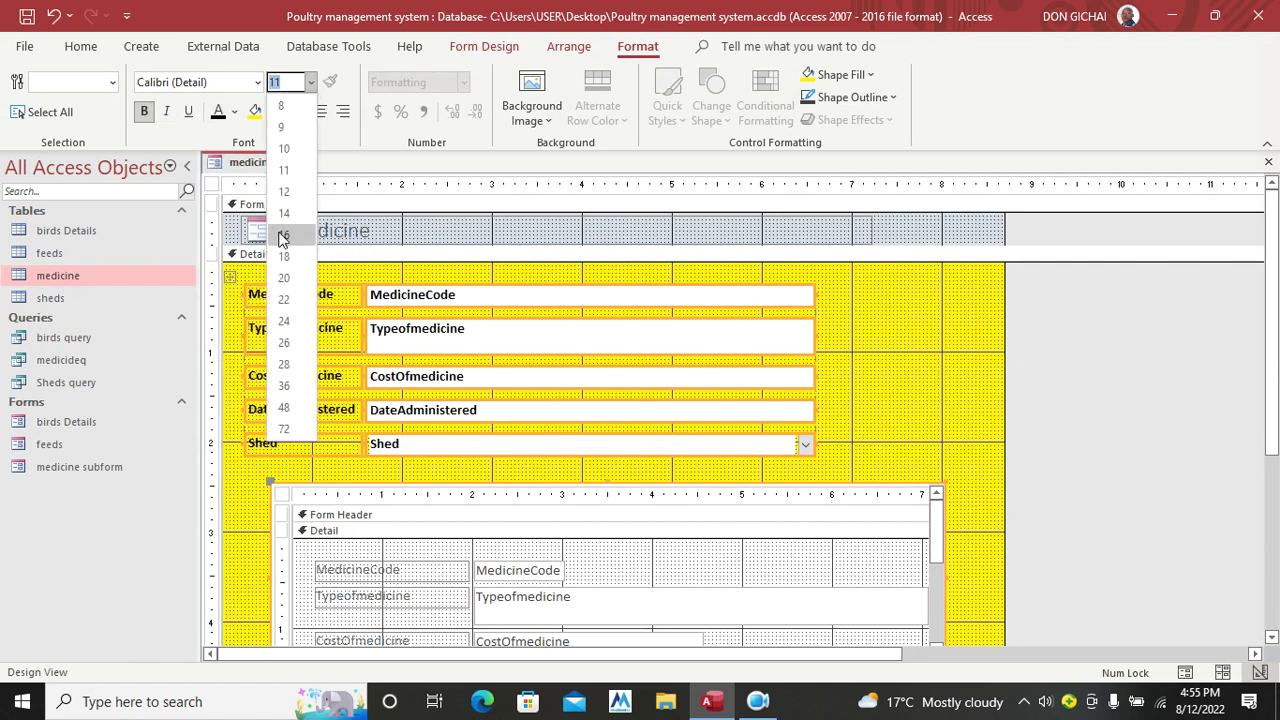
{"action": "left_click", "coordinate": [283, 260]}
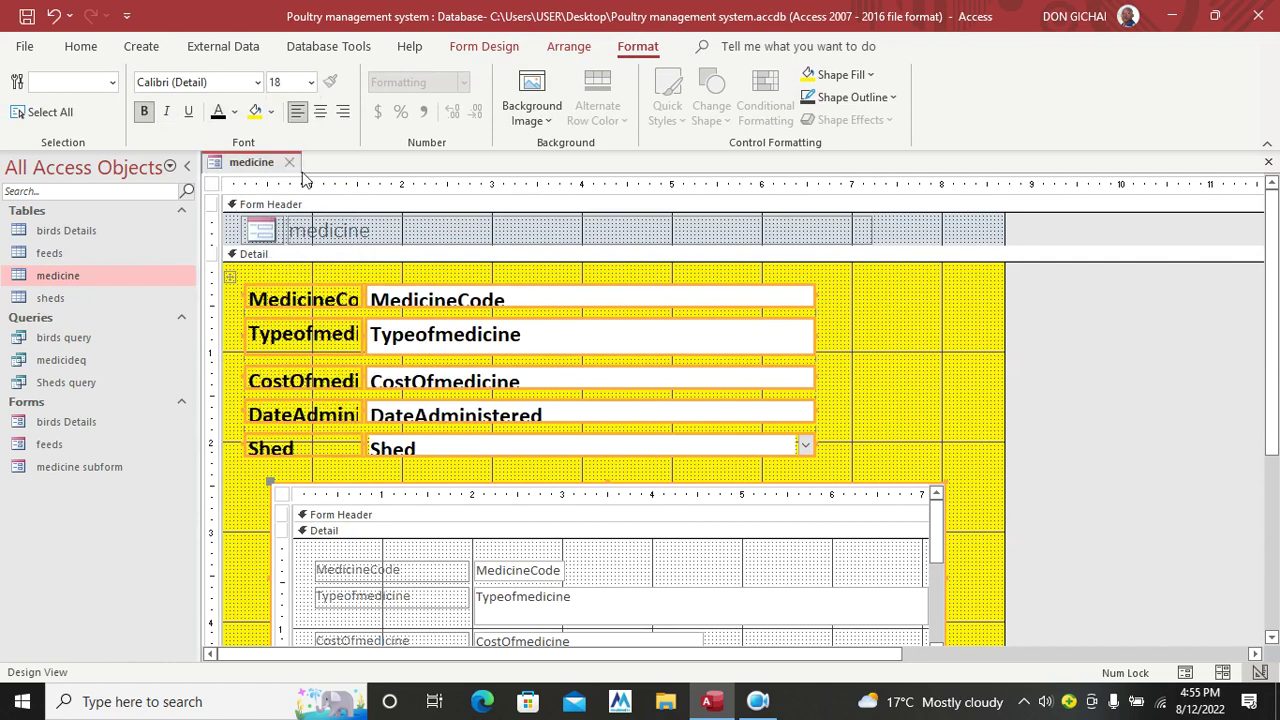
{"action": "left_click", "coordinate": [311, 82]}
{"action": "left_click", "coordinate": [292, 234]}
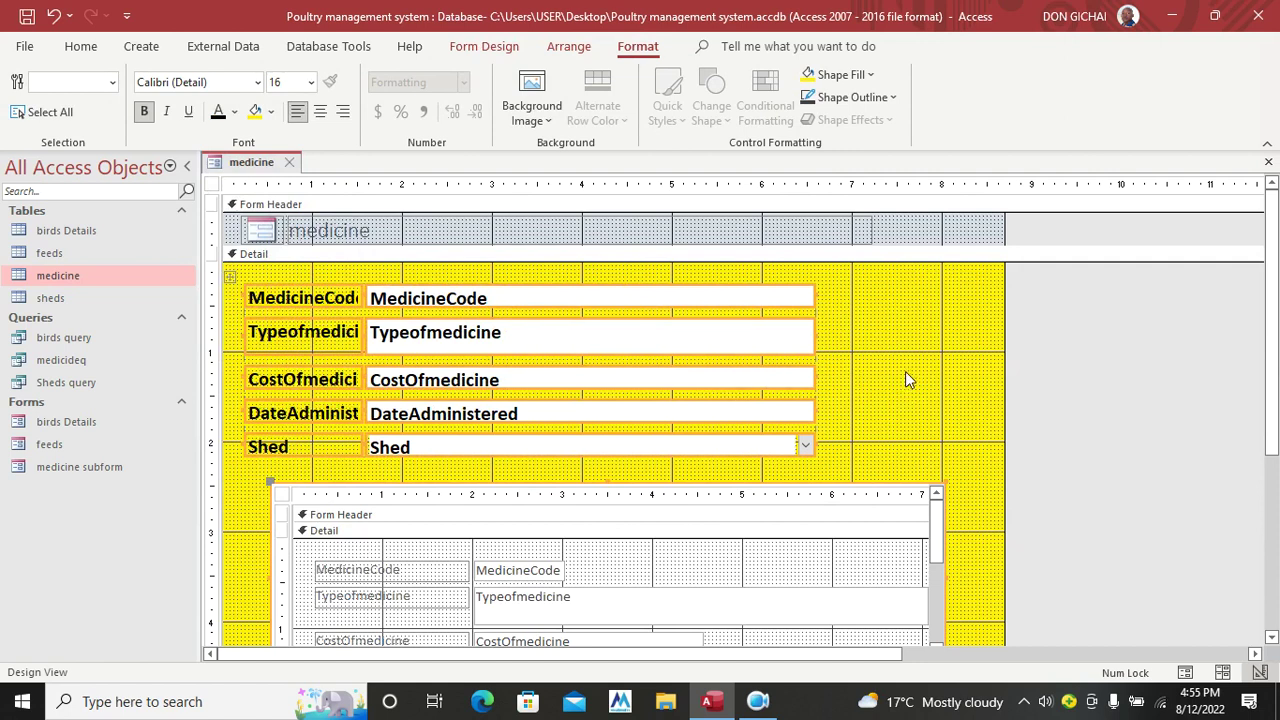
{"action": "left_click", "coordinate": [26, 16]}
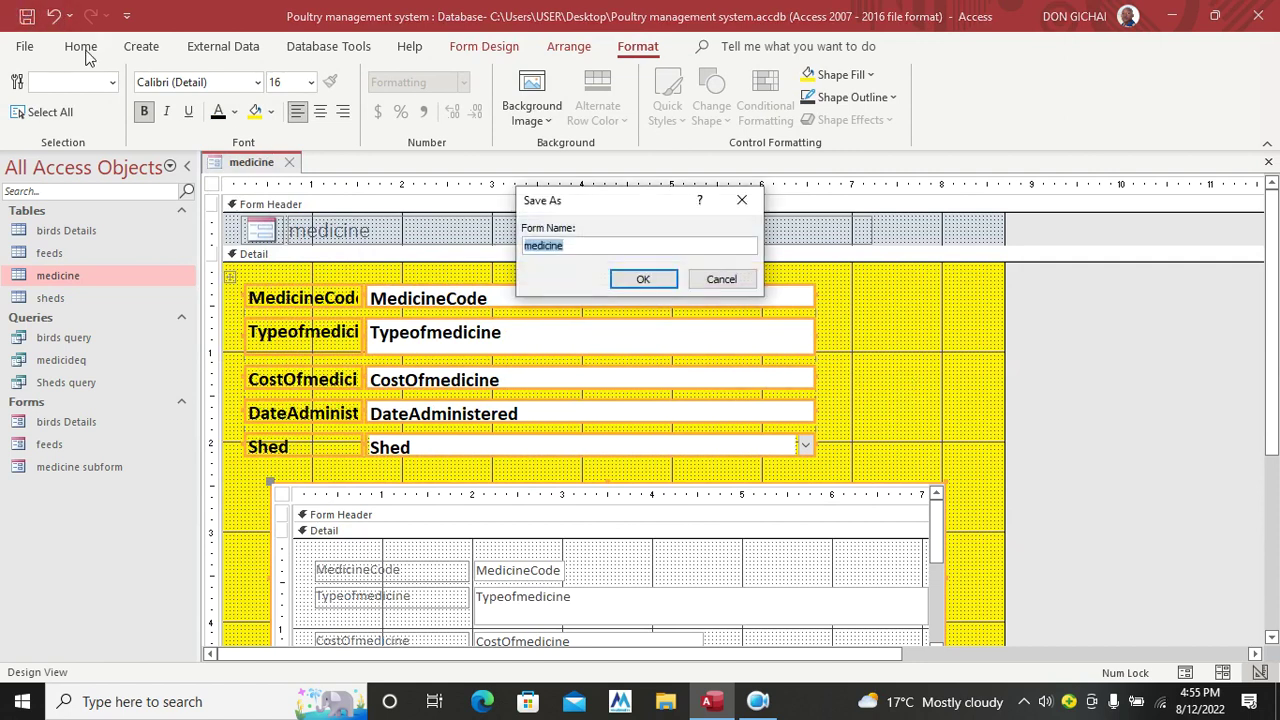
{"action": "left_click", "coordinate": [642, 277]}
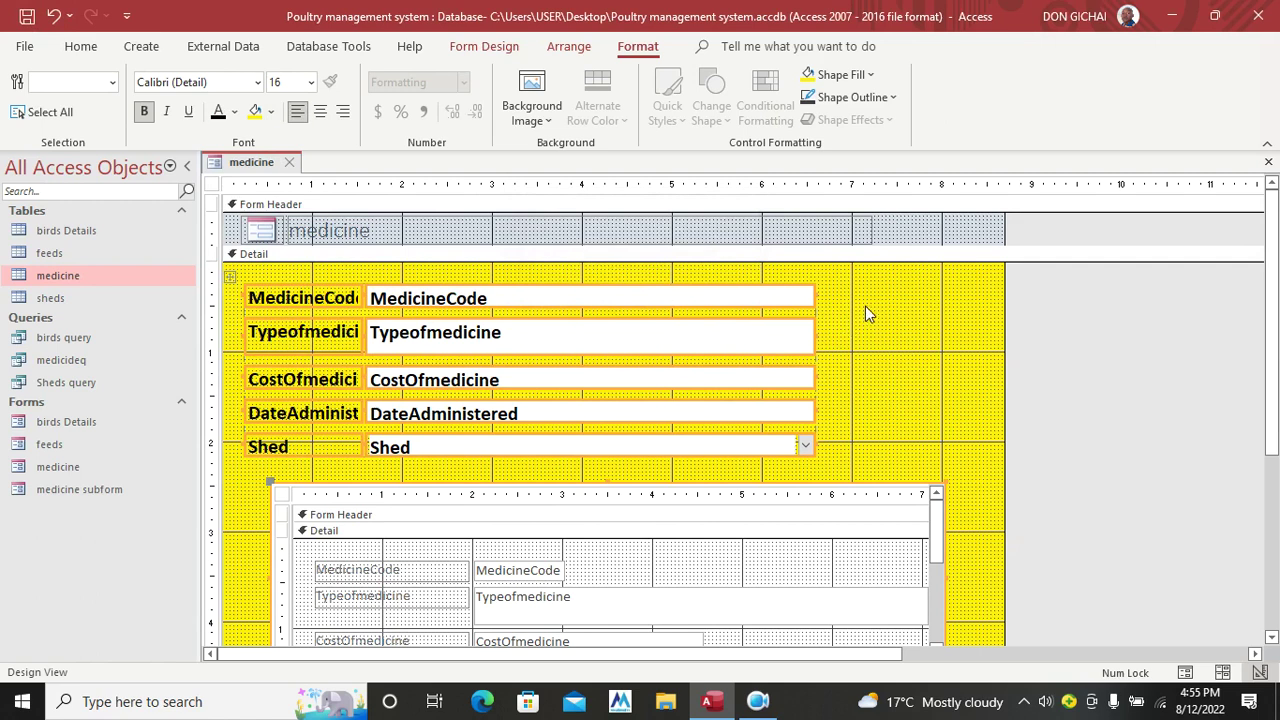
Step: Draw a rectangle about 1.9 by 2.3 inches in the empty yellow area beside the medicine fields
{"action": "left_click", "coordinate": [500, 47]}
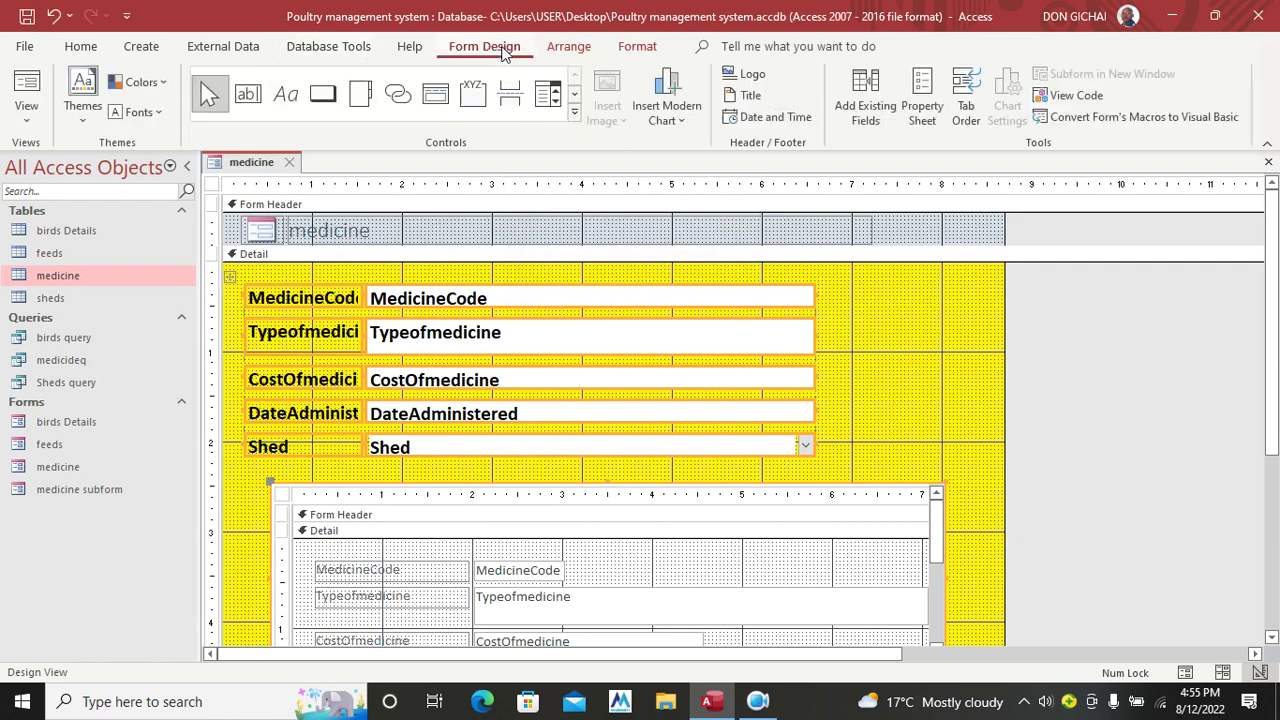
{"action": "left_click", "coordinate": [550, 100]}
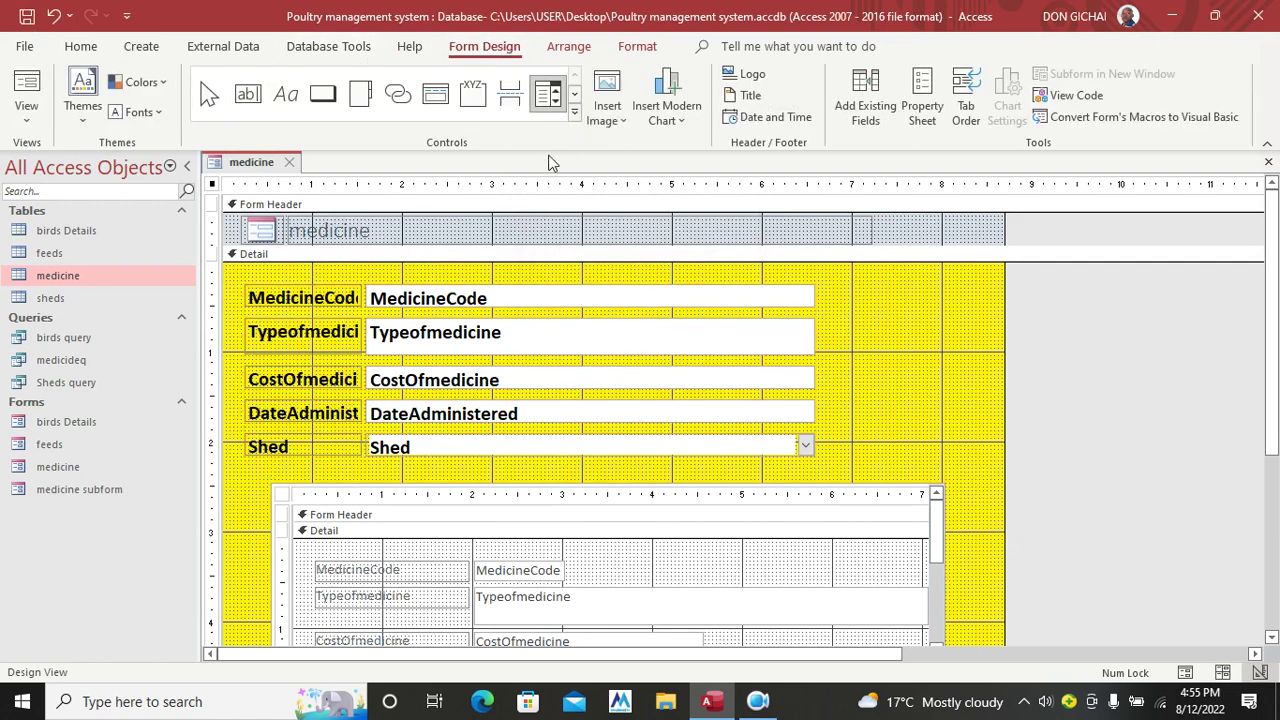
{"action": "left_click", "coordinate": [574, 112]}
{"action": "left_click", "coordinate": [320, 125]}
{"action": "mouse_move", "coordinate": [820, 275]}
{"action": "left_mouse_down"}
{"action": "mouse_move", "coordinate": [900, 405]}
{"action": "mouse_move", "coordinate": [995, 468]}
{"action": "mouse_move", "coordinate": [990, 480]}
{"action": "left_mouse_up"}
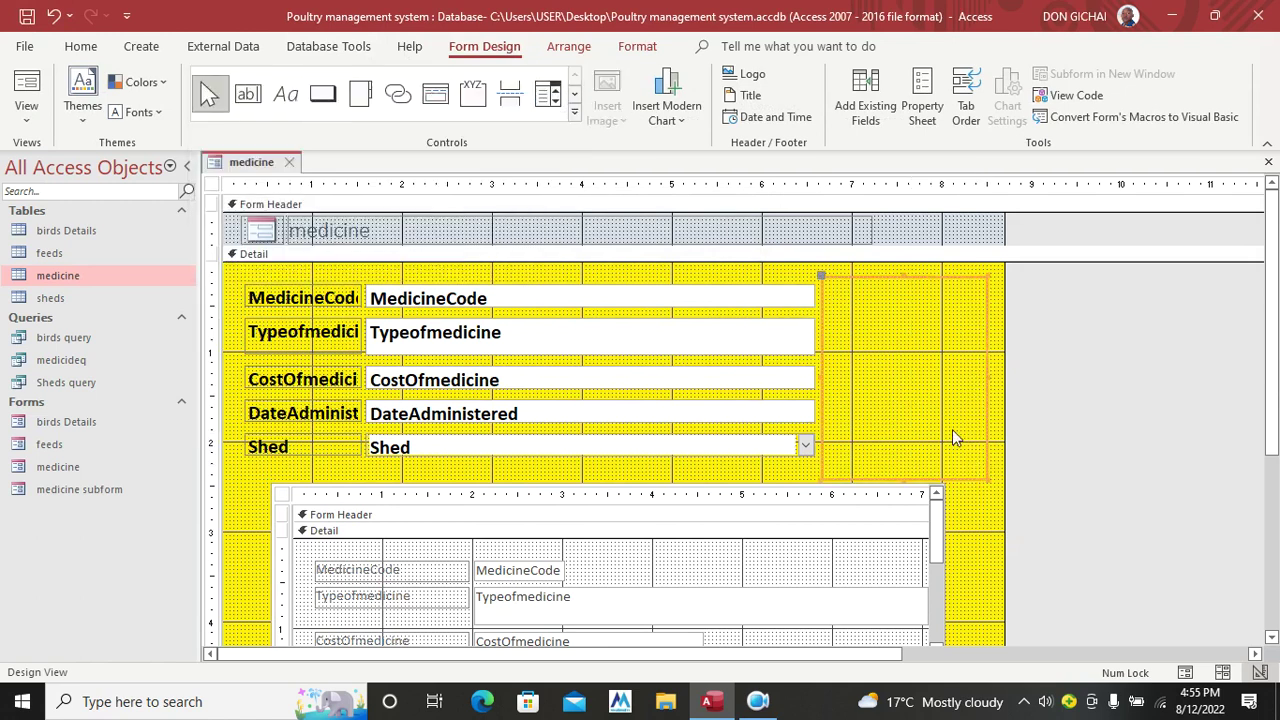
Step: Add a command button with the text Add Record near the upper edge of the empty rectangle beside the medicine fields
{"action": "left_click", "coordinate": [322, 93]}
{"action": "mouse_move", "coordinate": [836, 294]}
{"action": "left_mouse_down"}
{"action": "mouse_move", "coordinate": [935, 328]}
{"action": "mouse_move", "coordinate": [990, 322]}
{"action": "left_mouse_up"}
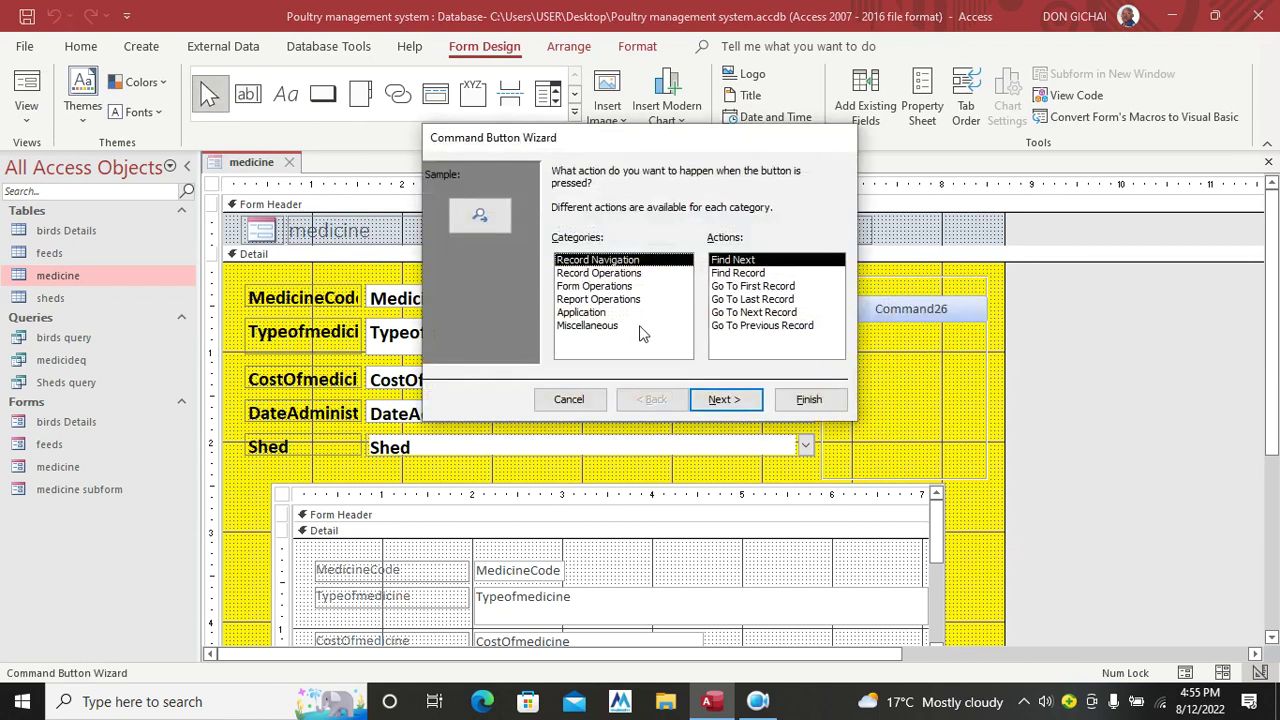
{"action": "left_click", "coordinate": [752, 262]}
{"action": "left_click", "coordinate": [724, 399]}
{"action": "left_click", "coordinate": [573, 250]}
{"action": "left_click", "coordinate": [731, 396]}
{"action": "left_click", "coordinate": [810, 399]}
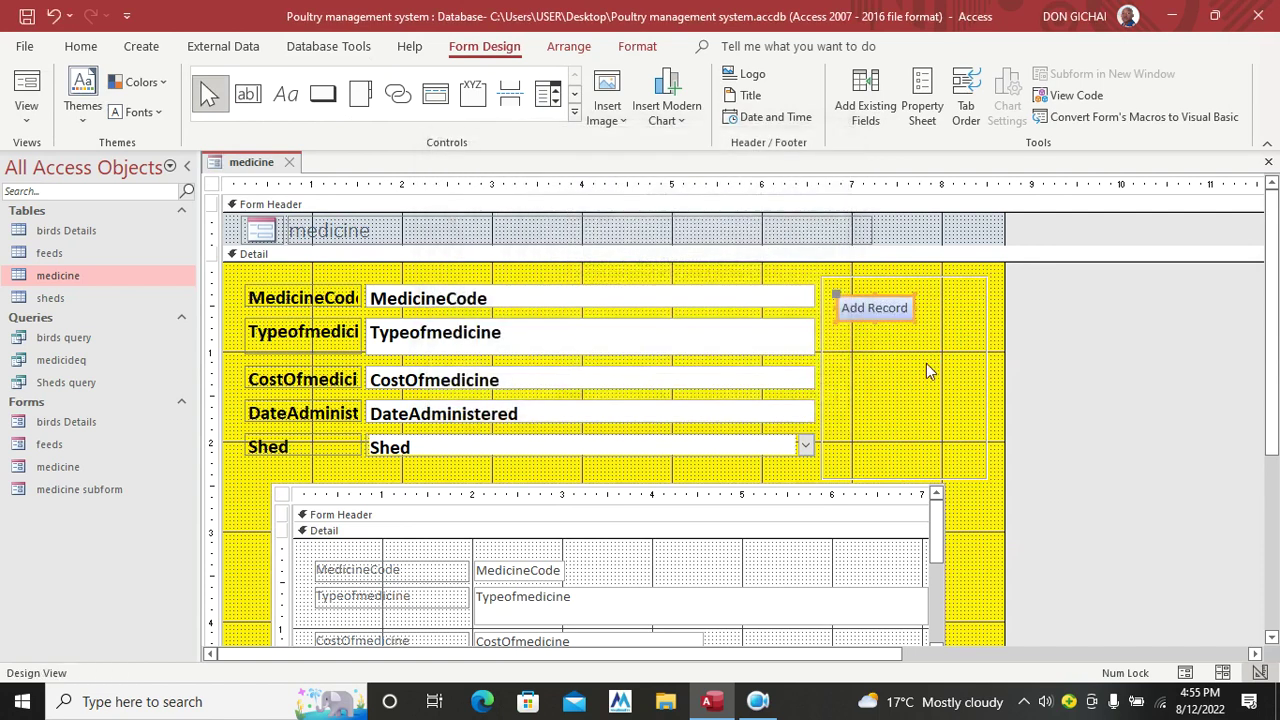
{"action": "left_click", "coordinate": [320, 104]}
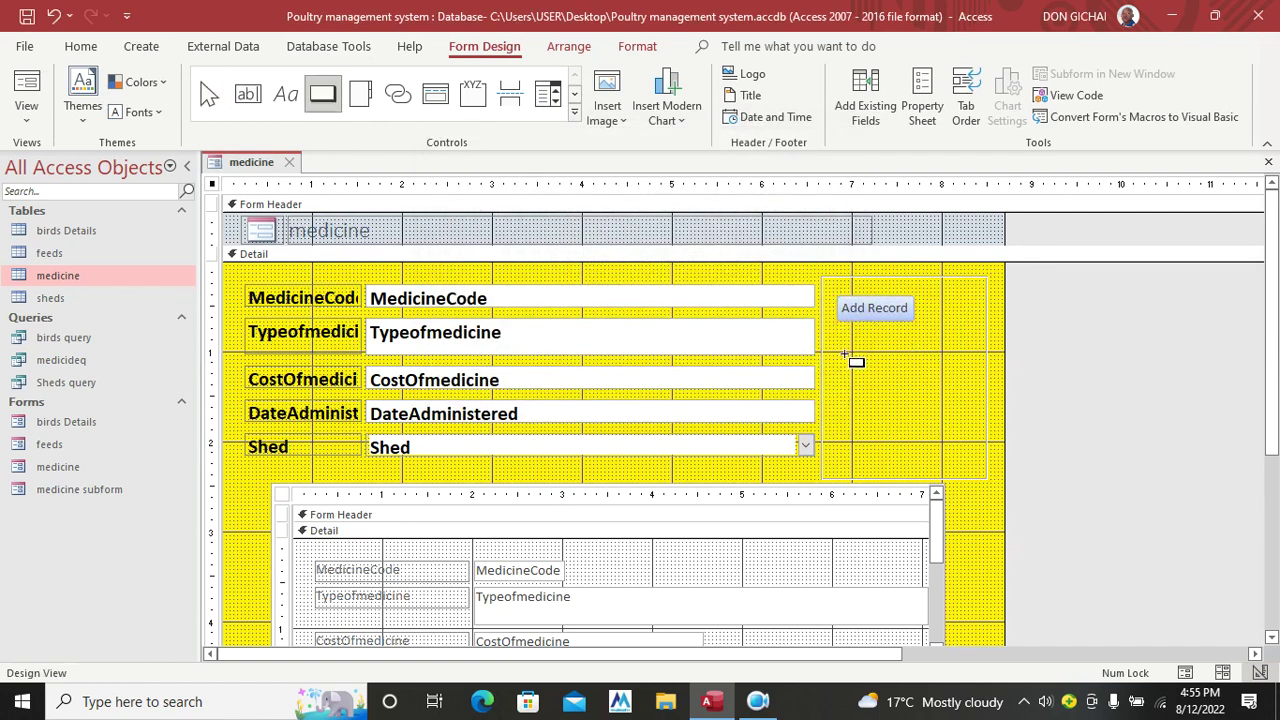
{"action": "left_click_drag", "start_coordinate": [840, 340], "coordinate": [912, 364]}
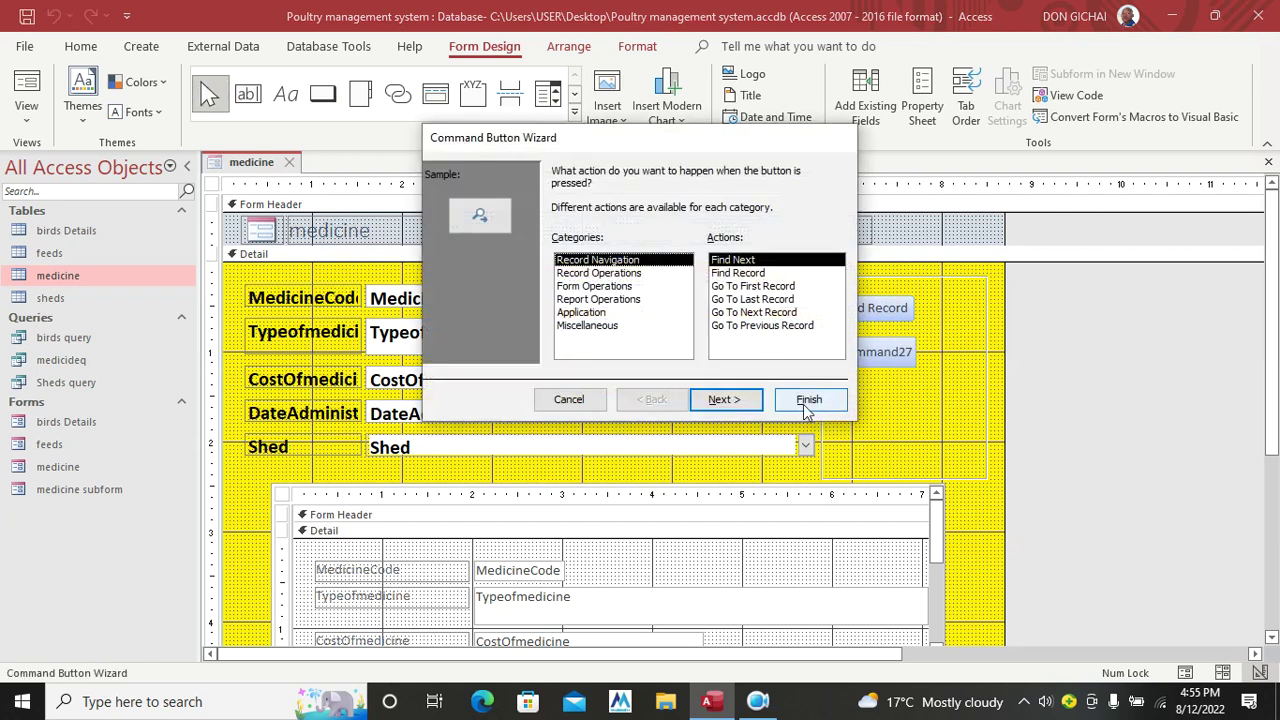
{"action": "left_click", "coordinate": [808, 401]}
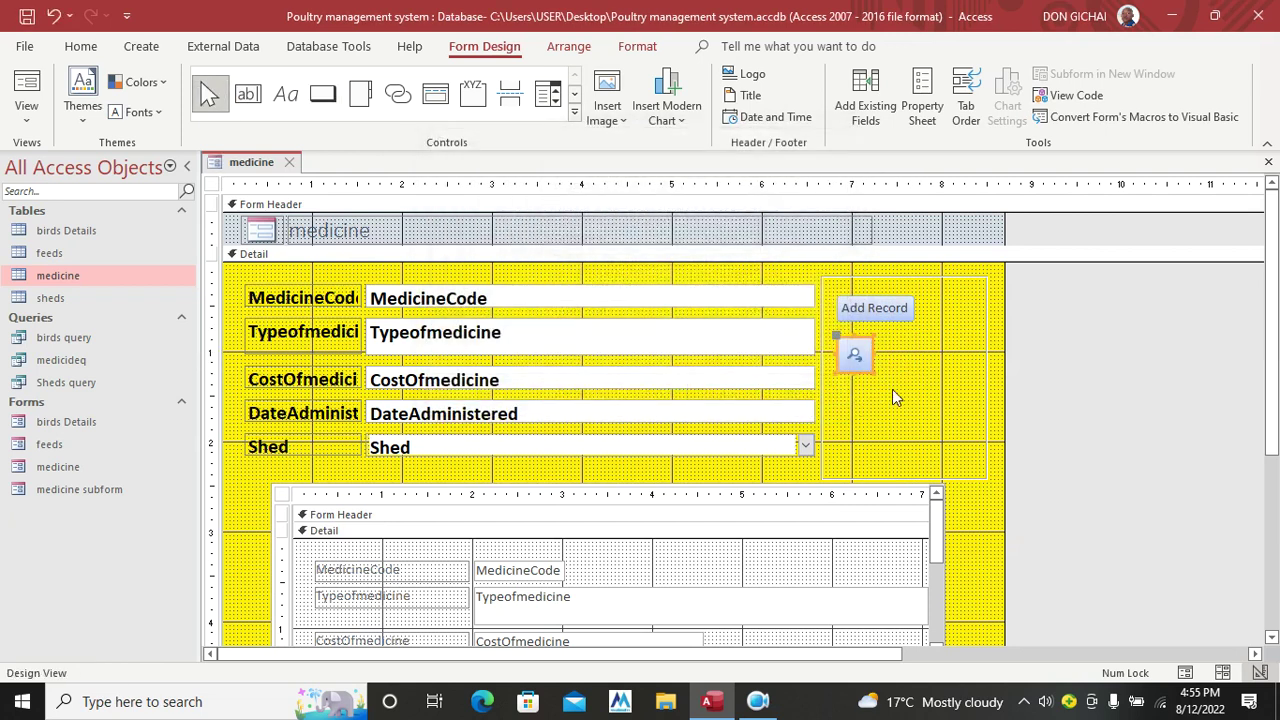
{"action": "key", "text": "Delete"}
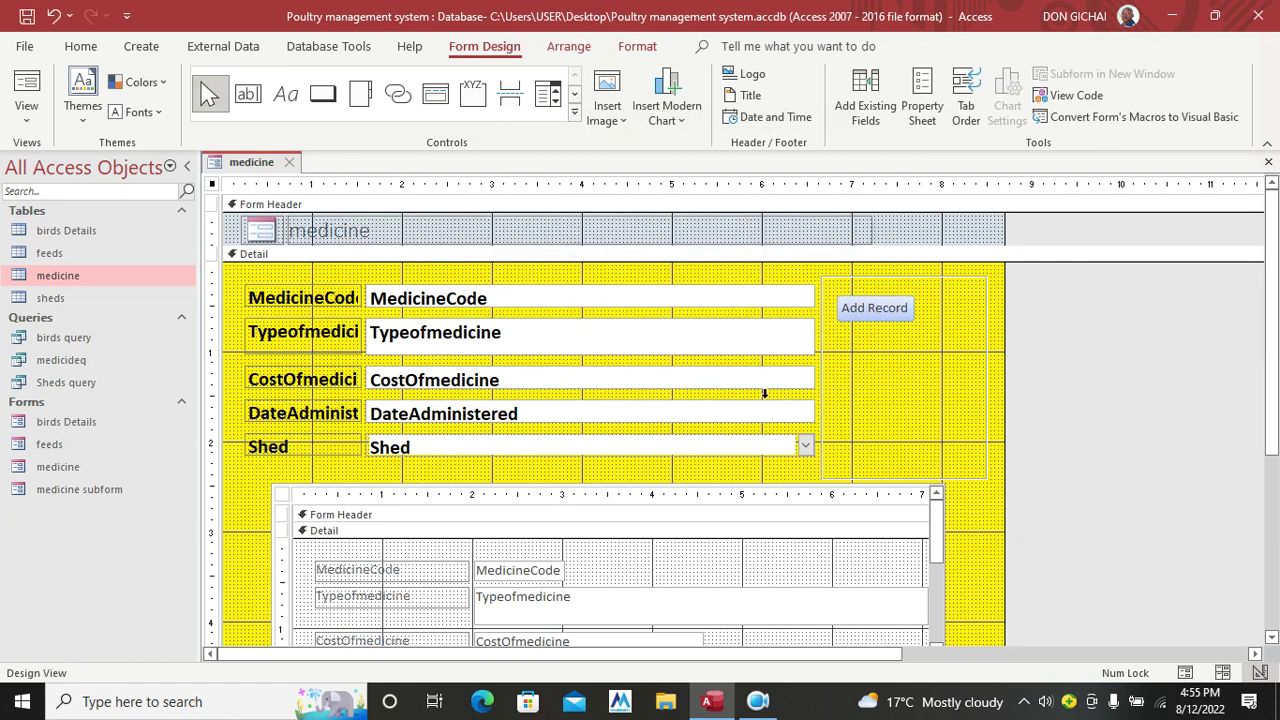
Step: Draw a toggle button about 1 inch wide below the Add Record button and caption it Close form
{"action": "left_click", "coordinate": [574, 111]}
{"action": "left_click", "coordinate": [247, 123]}
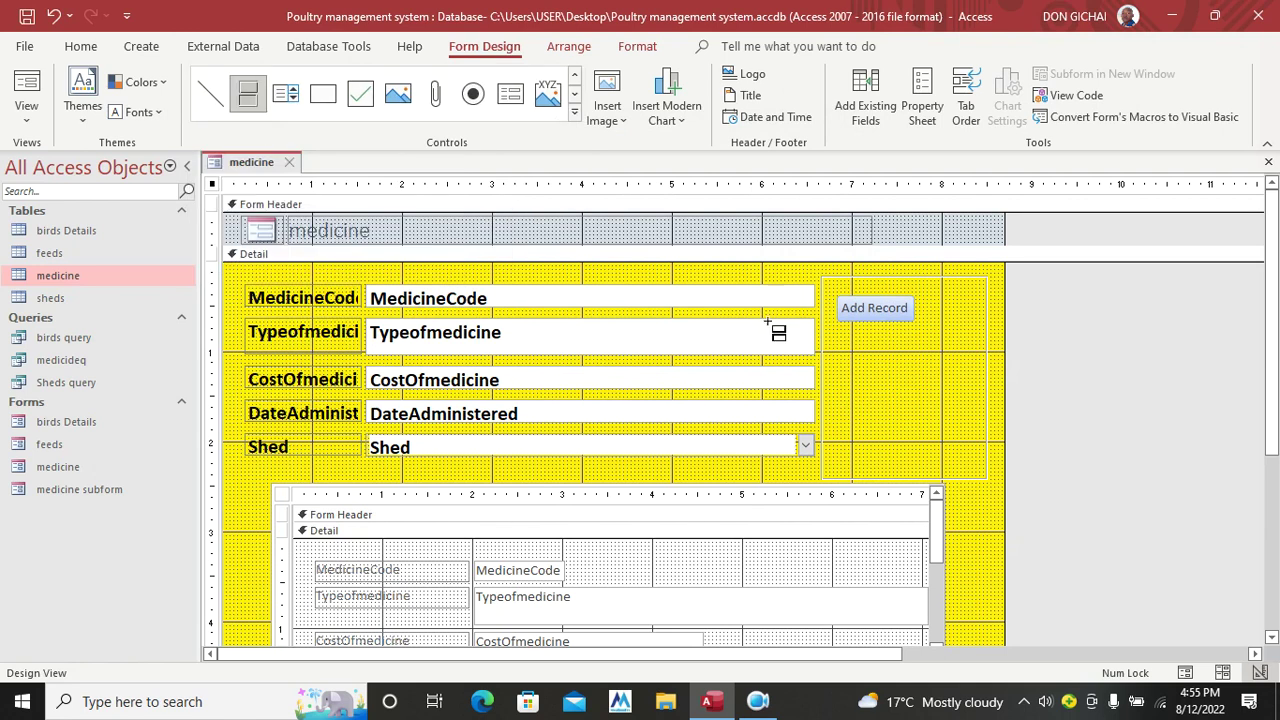
{"action": "left_click_drag", "start_coordinate": [842, 346], "coordinate": [933, 371]}
{"action": "left_click", "coordinate": [879, 362]}
{"action": "key", "text": "Caps_Lock"}
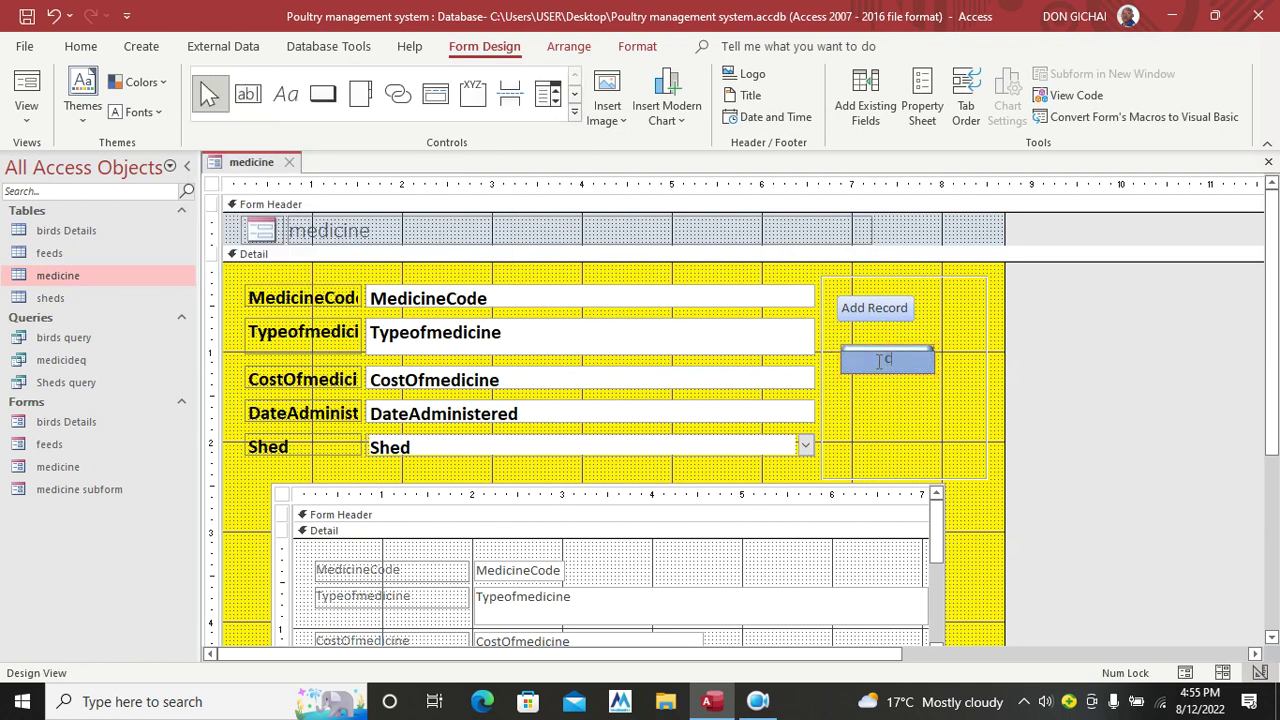
{"action": "type", "text": "Close form"}
{"action": "left_click", "coordinate": [883, 391]}
Step: Code the Close form toggle's On Click event to ask "Confirm if you want to exit" (title "Poultry Management System!") and close the form on Yes
{"action": "left_click", "coordinate": [897, 362]}
{"action": "left_click", "coordinate": [921, 112]}
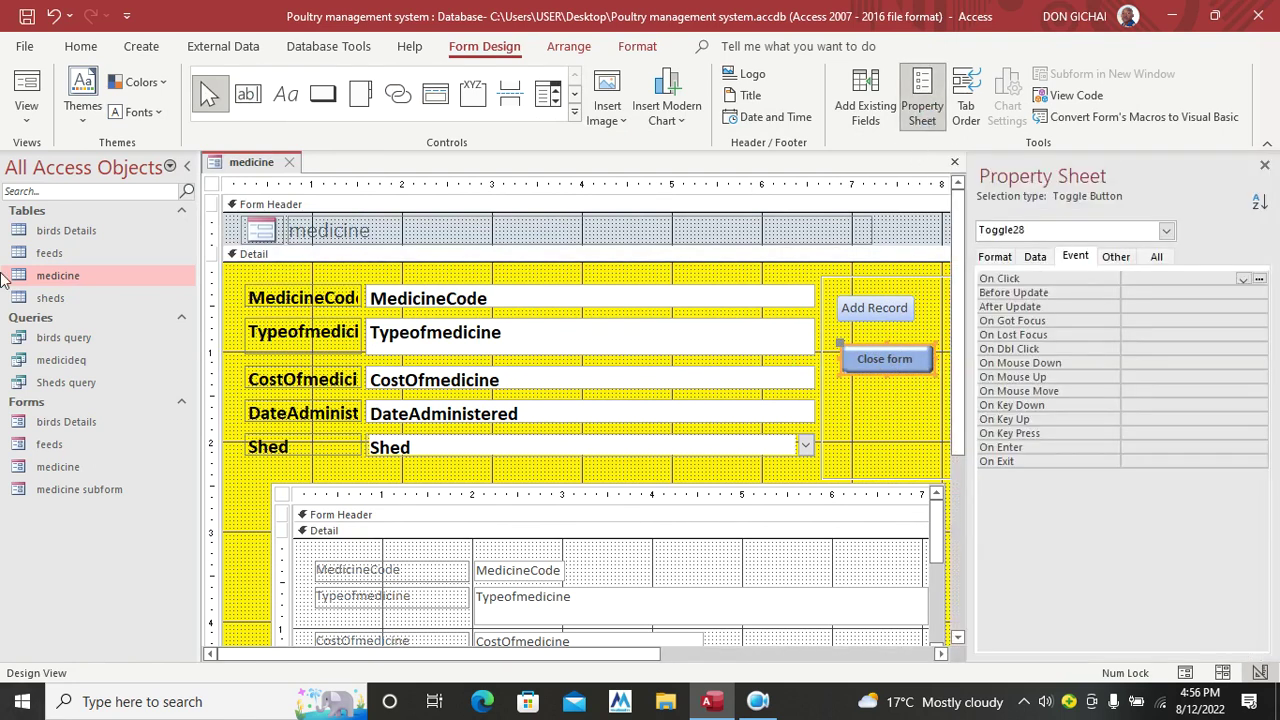
{"action": "left_click", "coordinate": [1243, 279]}
{"action": "left_click", "coordinate": [1180, 292]}
{"action": "left_click", "coordinate": [1259, 279]}
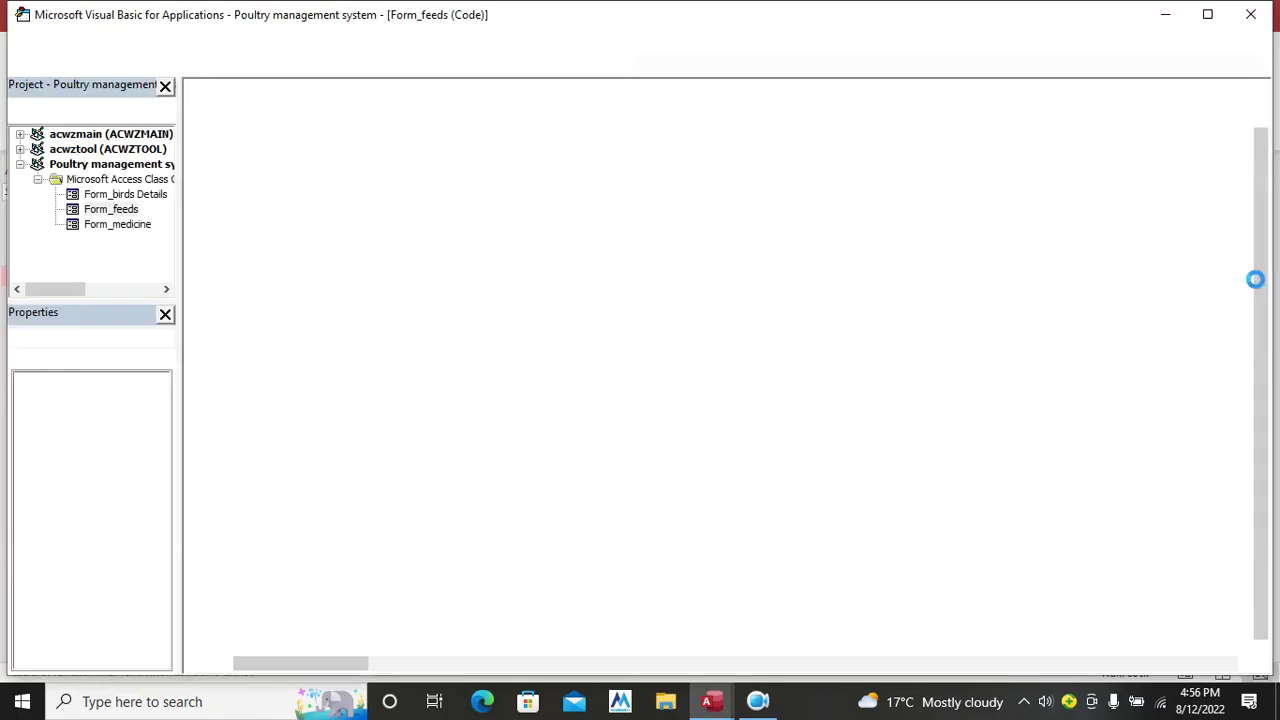
{"action": "type", "text": "Dim aexit As VbMsgBoxResult On Error GoTo cmdexit_Click_Err     aexit = MsgBox(\"Confirm if you want to exit\", vbQuestion + vbYesNo, \"Poultry Management System!\")    If aexit = vbYes Then     DoCmd.Close , \"\"  End If cmdexit_Click_Exit:     Exit Sub  cmdexit_Click_Err:     MsgBox Error$     Resume cmdexit_Click_Exit"}
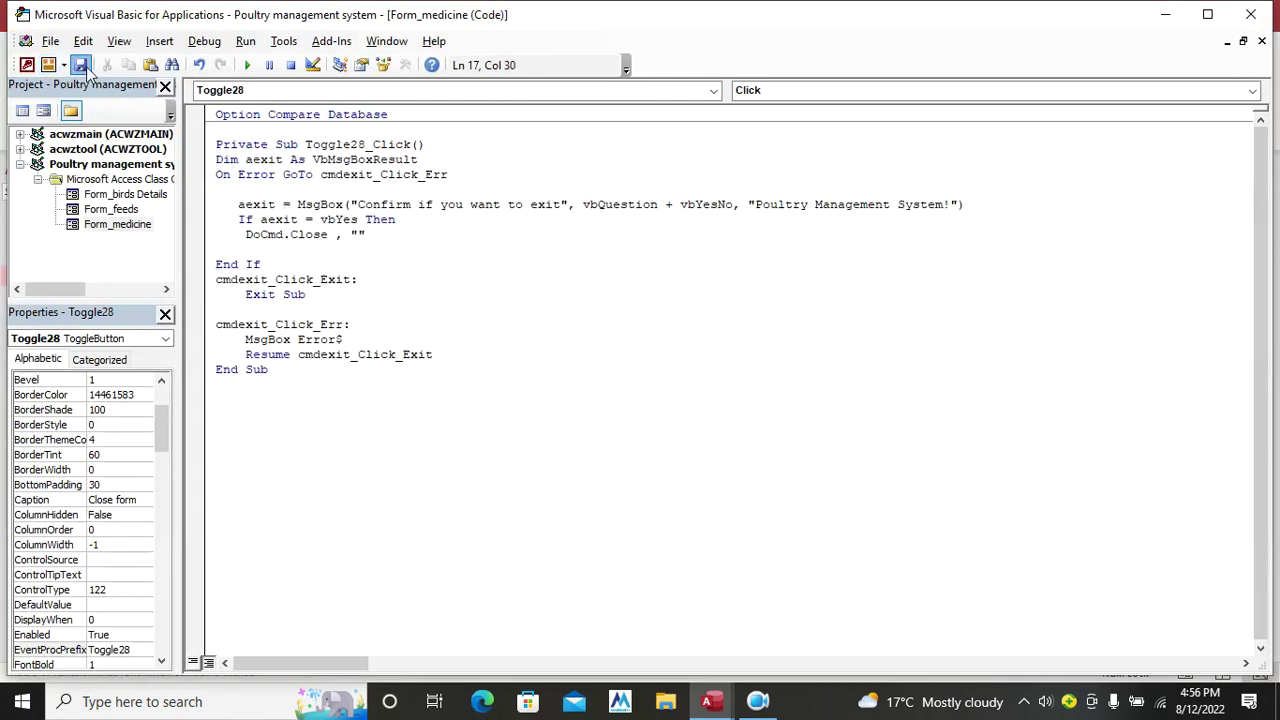
{"action": "left_click", "coordinate": [1251, 13]}
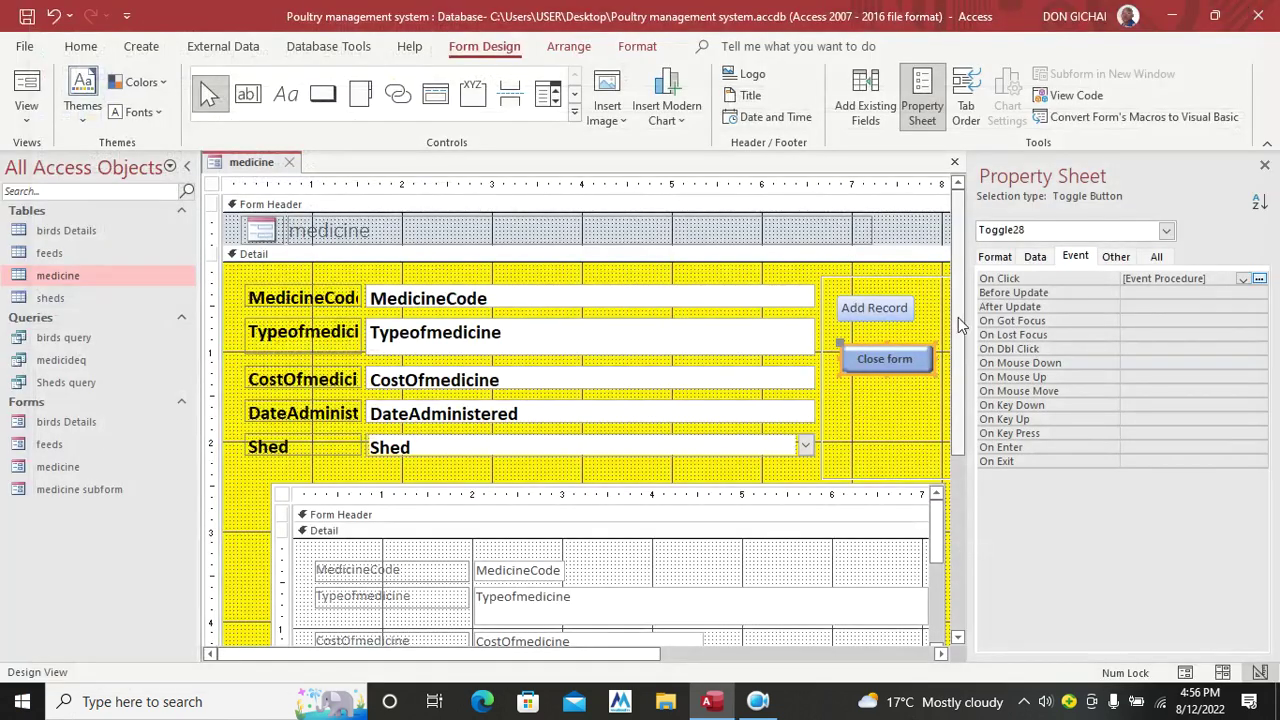
Step: Move the Close form button directly beneath Add Record and widen Add Record to match its width
{"action": "left_click_drag", "start_coordinate": [903, 368], "coordinate": [930, 308]}
{"action": "left_click", "coordinate": [922, 315]}
{"action": "left_click", "coordinate": [910, 311]}
Step: Select the Add Record and Close form buttons together, fill them with red and make their text italic
{"action": "left_click", "coordinate": [895, 346]}
{"action": "left_click", "coordinate": [900, 309], "text": "shift"}
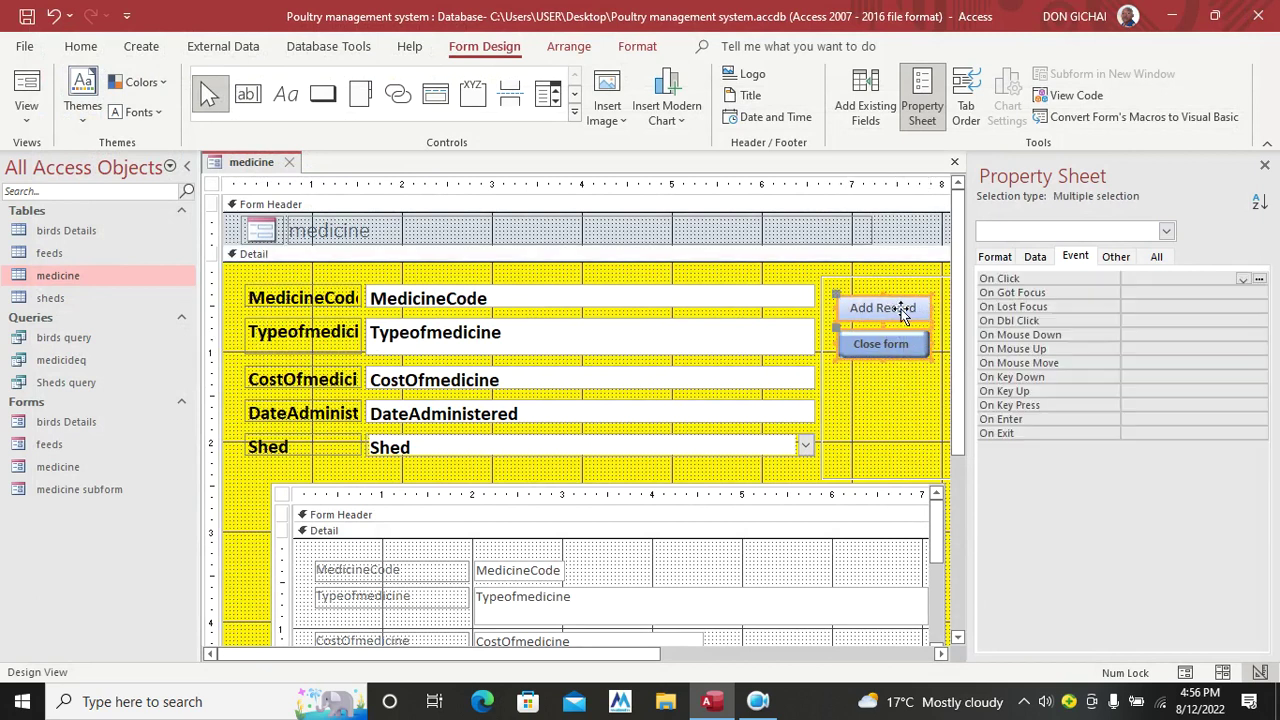
{"action": "left_click", "coordinate": [645, 48]}
{"action": "left_click", "coordinate": [838, 74]}
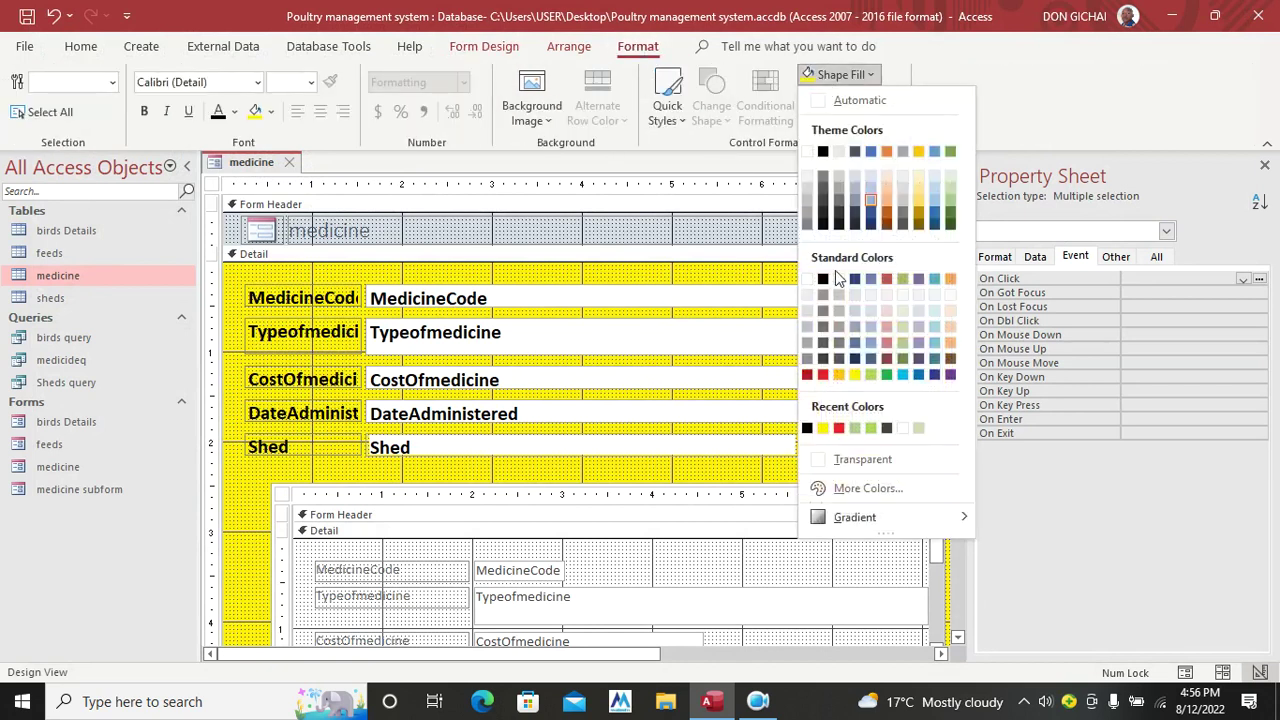
{"action": "left_click", "coordinate": [821, 375]}
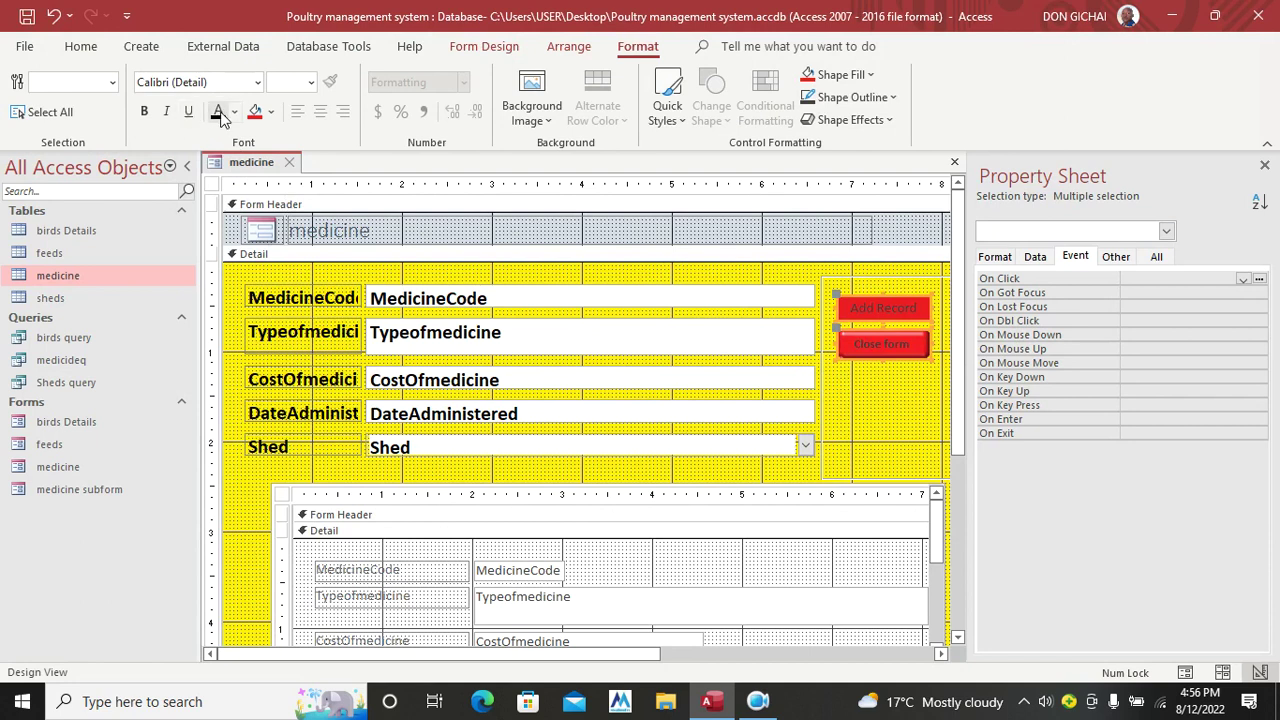
{"action": "left_click", "coordinate": [166, 111]}
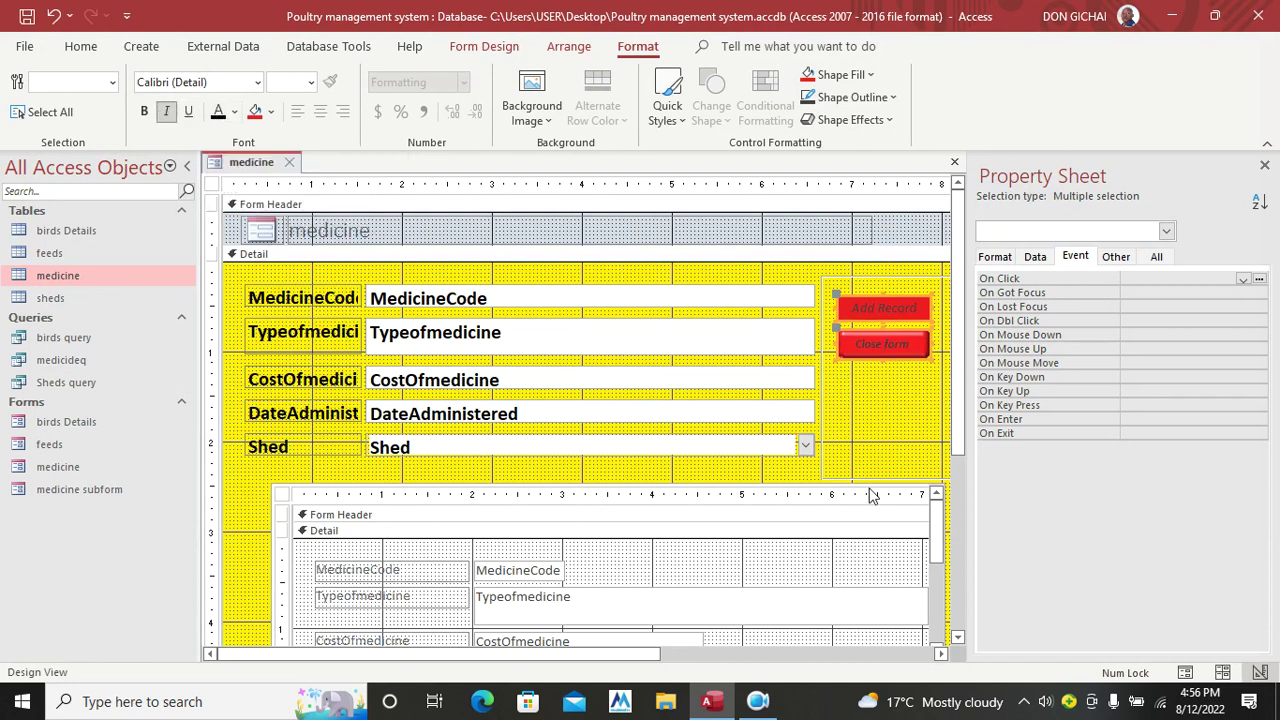
Step: Preview the medicine form in Form View and return to Design View
{"action": "left_click", "coordinate": [866, 457]}
{"action": "left_click", "coordinate": [72, 55]}
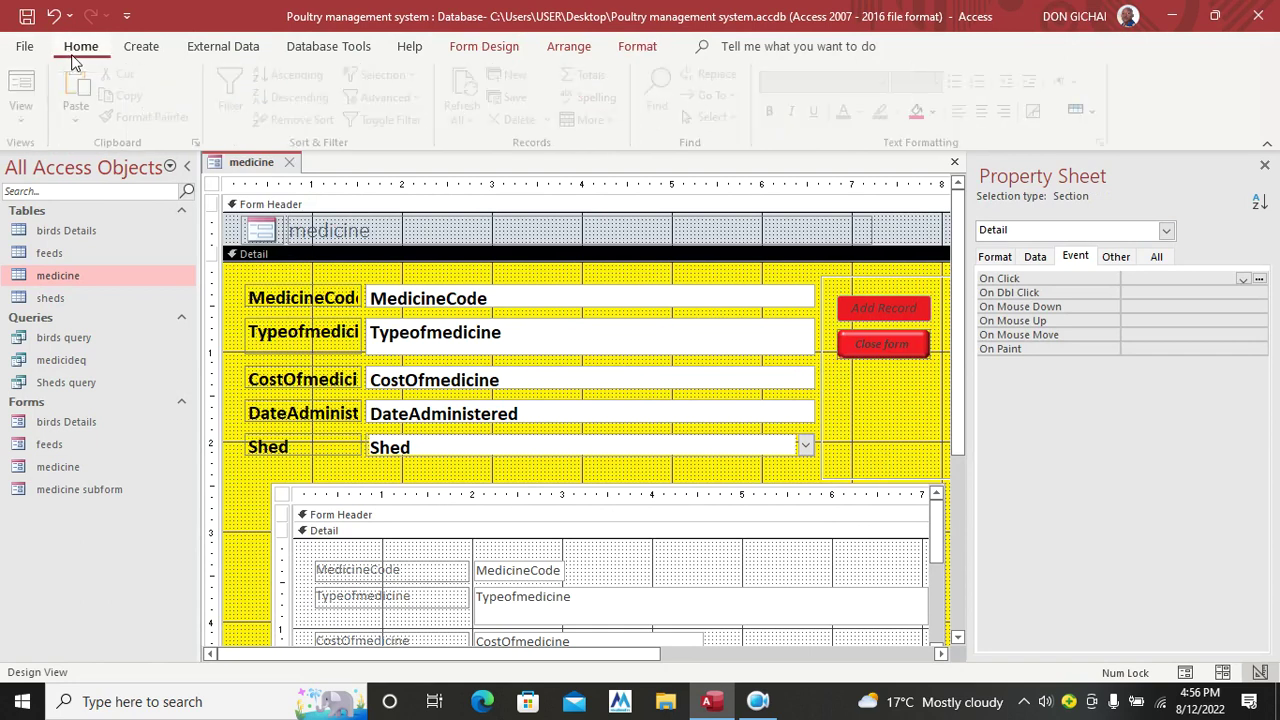
{"action": "left_click", "coordinate": [22, 88]}
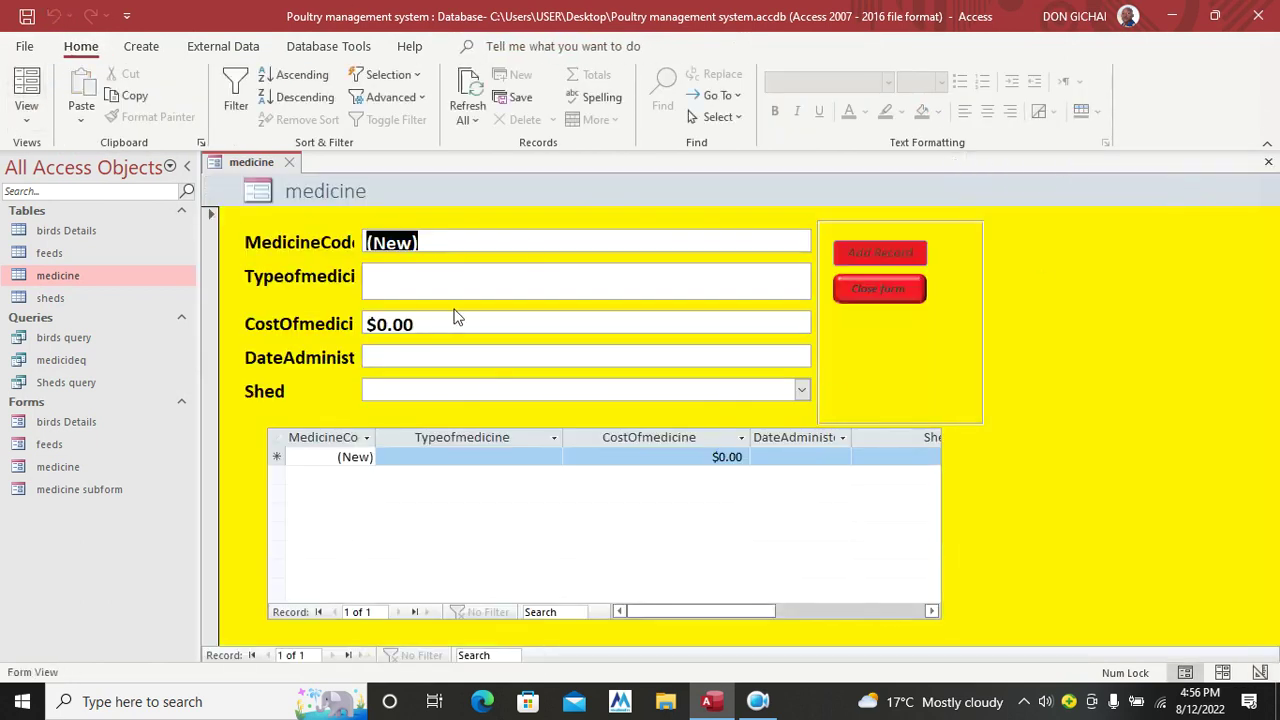
{"action": "right_click", "coordinate": [1063, 310]}
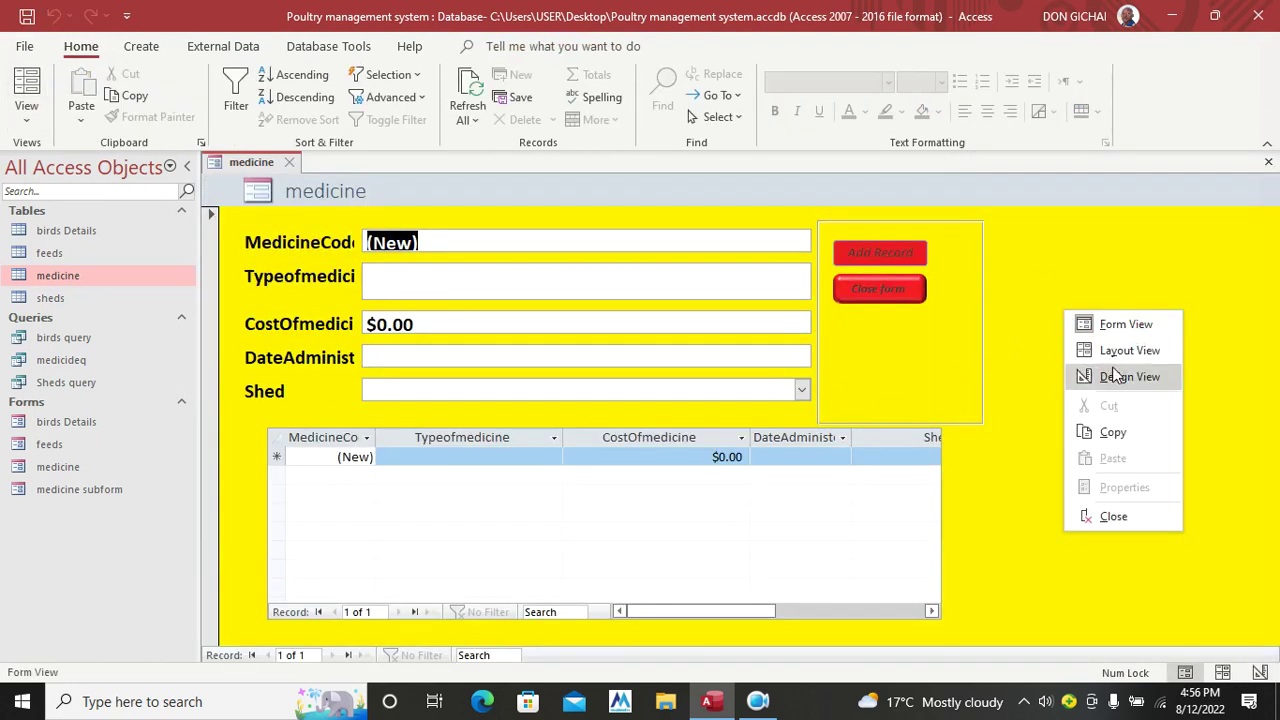
{"action": "left_click", "coordinate": [1121, 376]}
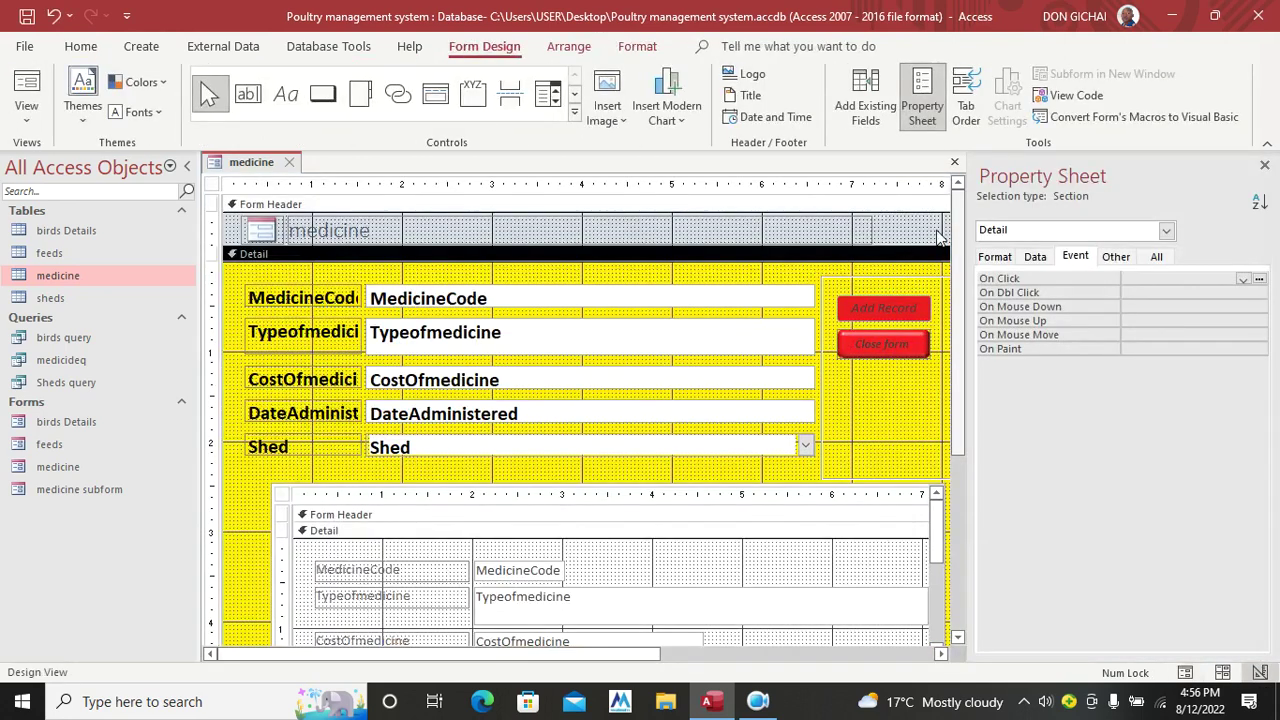
Step: Close the property sheet and the medicine form, saving the form's design changes
{"action": "left_click", "coordinate": [1265, 167]}
{"action": "left_click", "coordinate": [1268, 162]}
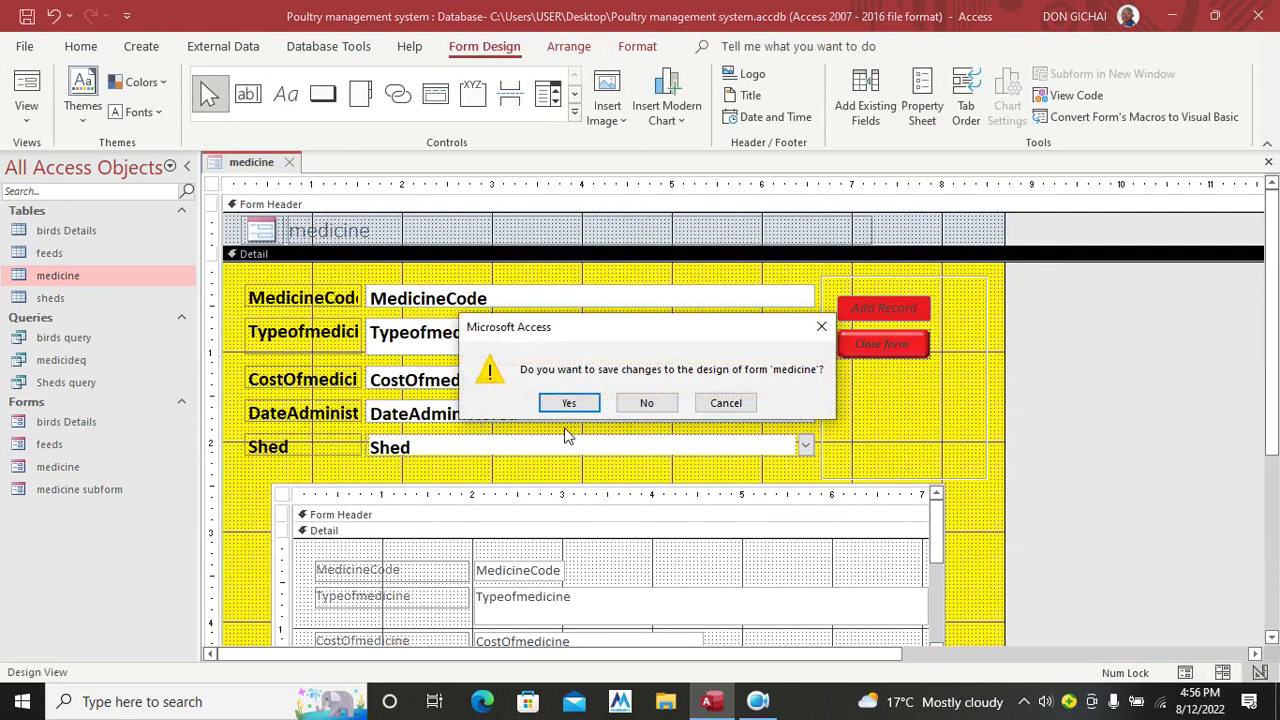
{"action": "left_click", "coordinate": [570, 402]}
Step: Open the feeds form in Design View and extend its Detail section down to about 6 inches
{"action": "left_click", "coordinate": [70, 466]}
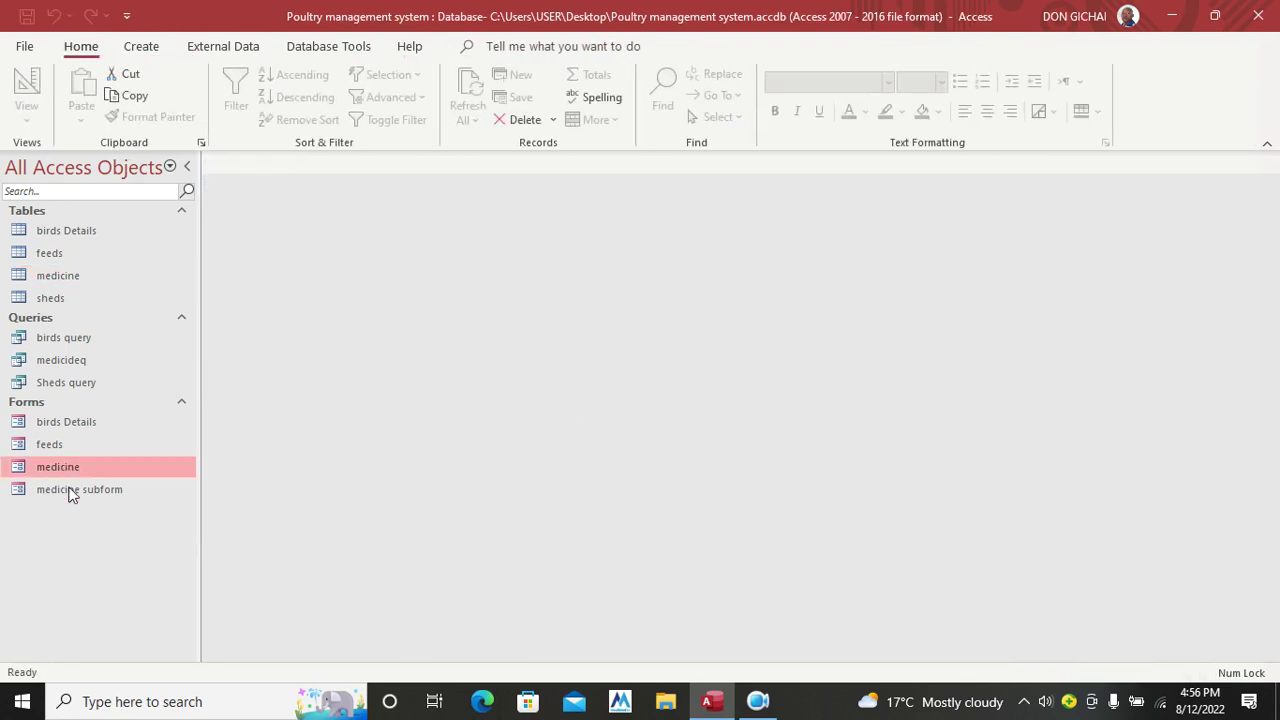
{"action": "left_click", "coordinate": [71, 491]}
{"action": "left_click", "coordinate": [70, 448]}
{"action": "right_click", "coordinate": [70, 449]}
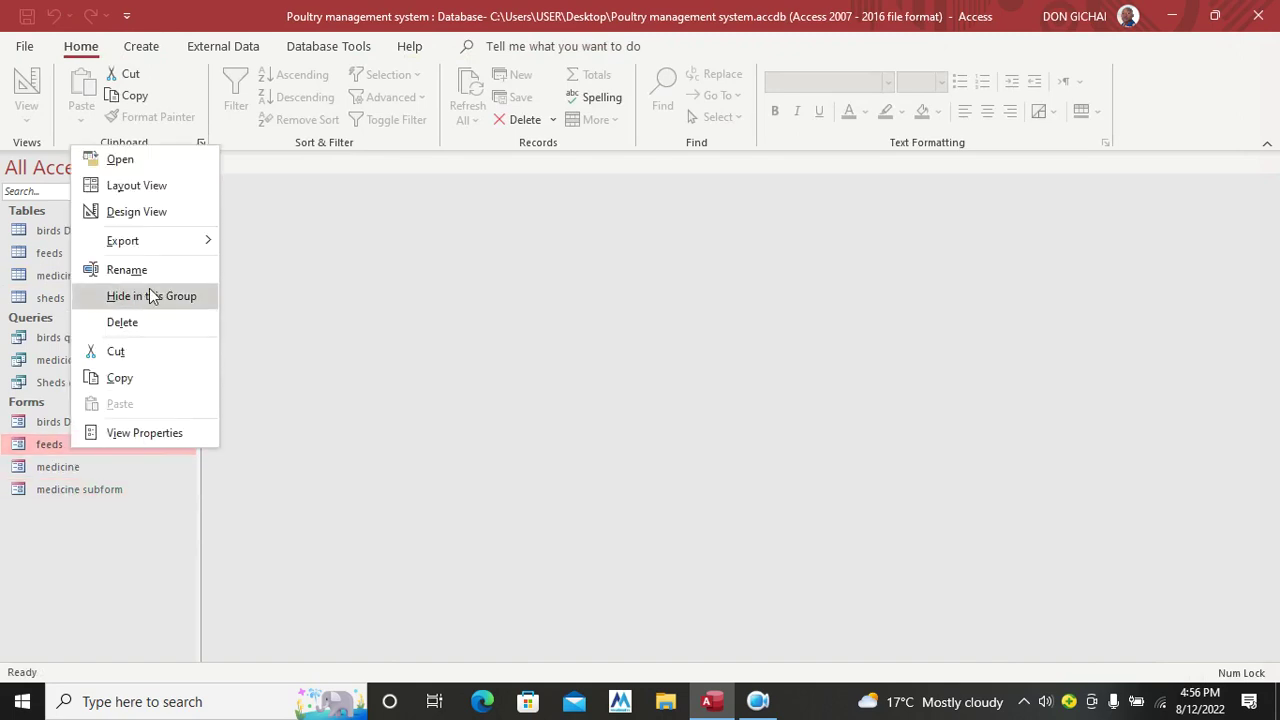
{"action": "left_click", "coordinate": [149, 218]}
{"action": "scroll", "coordinate": [686, 491], "scroll_direction": "down", "scroll_amount": 3}
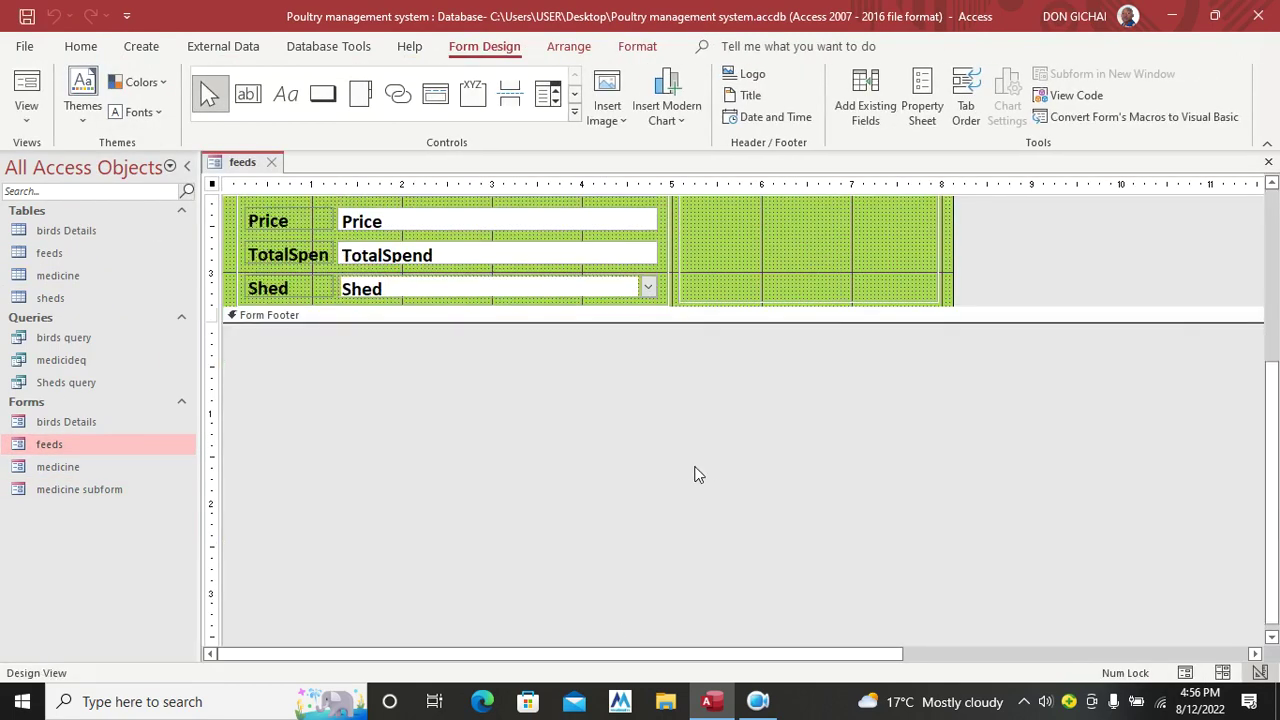
{"action": "left_click_drag", "start_coordinate": [469, 309], "coordinate": [484, 548]}
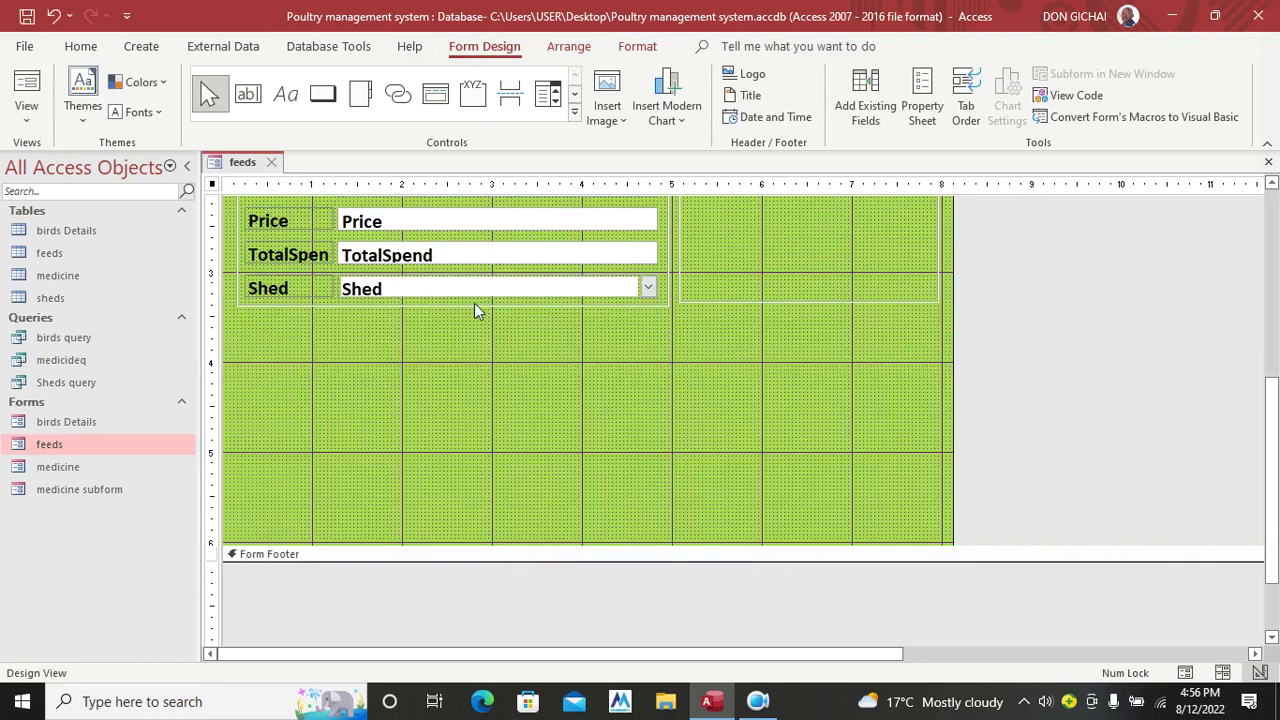
Step: Insert the feeds table as a subform below the Shed field, linked using FeedCode, and delete the subform's label
{"action": "left_click_drag", "start_coordinate": [58, 253], "coordinate": [249, 334]}
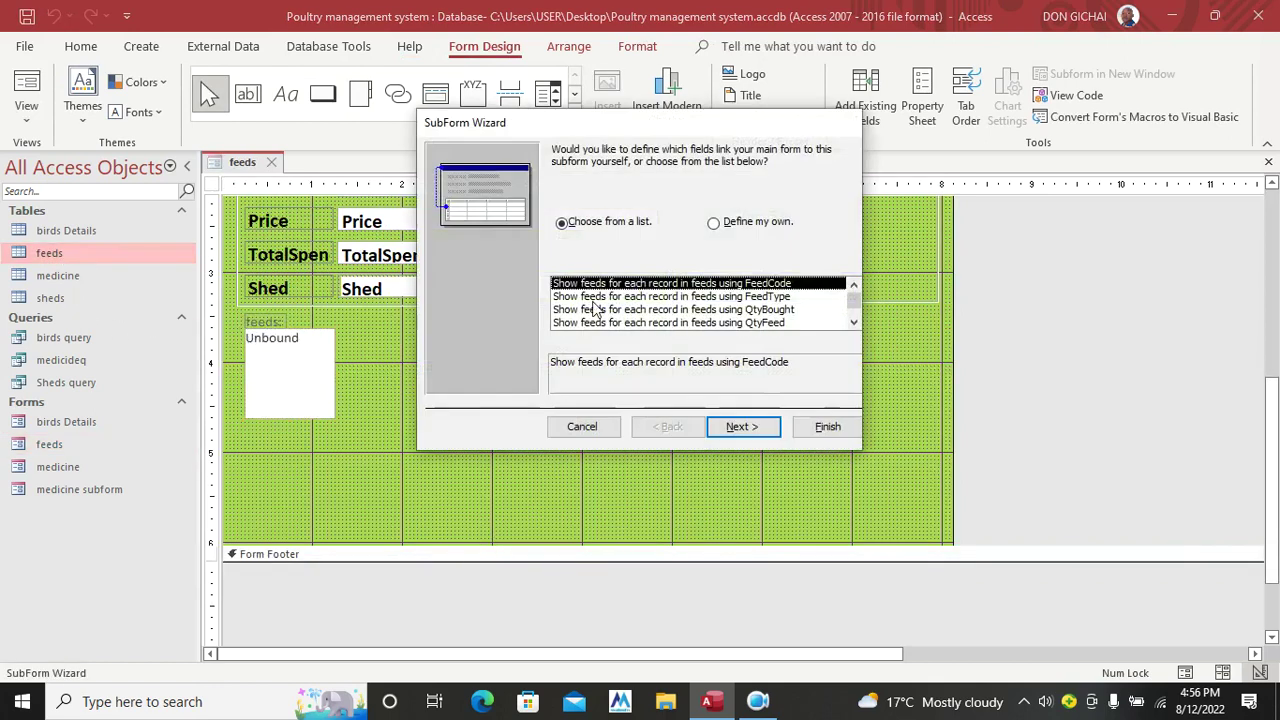
{"action": "left_click", "coordinate": [737, 426]}
{"action": "left_click", "coordinate": [824, 429]}
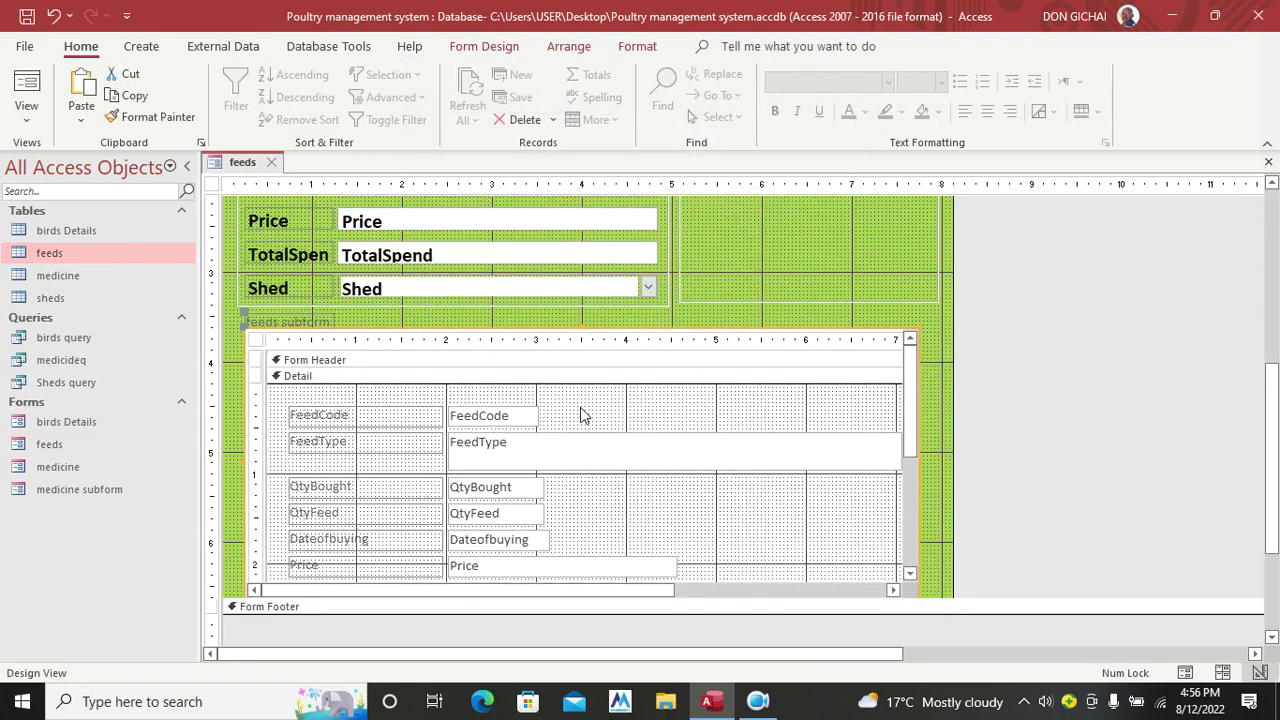
{"action": "left_click", "coordinate": [276, 322]}
{"action": "key", "text": "Delete"}
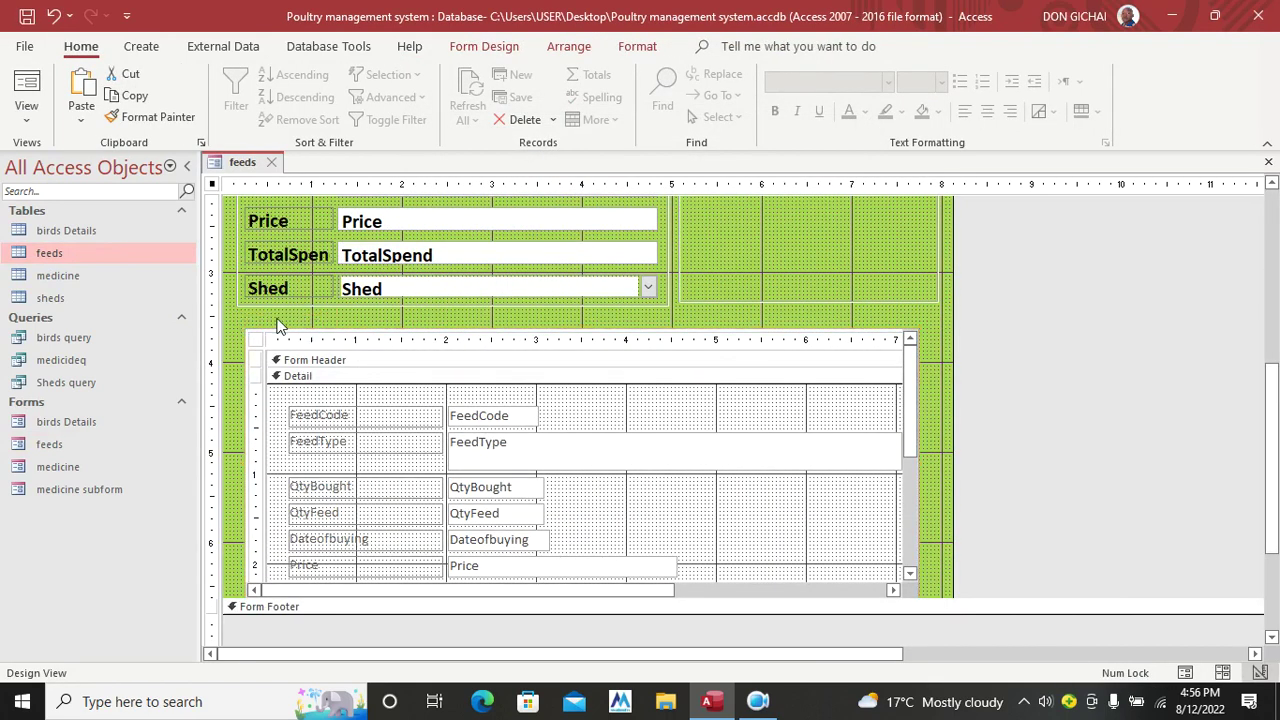
Step: Move the feeds subform slightly up to align with the fields' frame and shrink its FeedType box to about 1.9 inches wide
{"action": "left_click", "coordinate": [301, 339]}
{"action": "left_click_drag", "start_coordinate": [301, 339], "coordinate": [294, 328]}
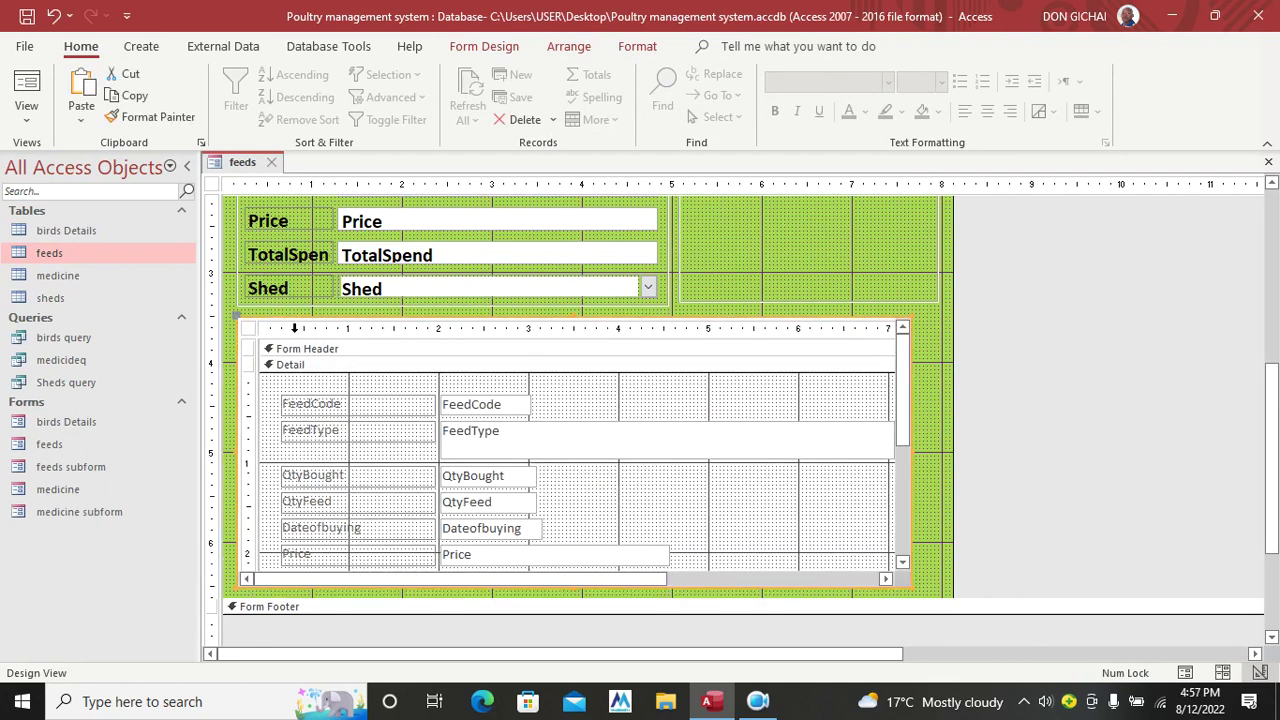
{"action": "left_click", "coordinate": [680, 460]}
{"action": "left_click_drag", "start_coordinate": [894, 459], "coordinate": [604, 444]}
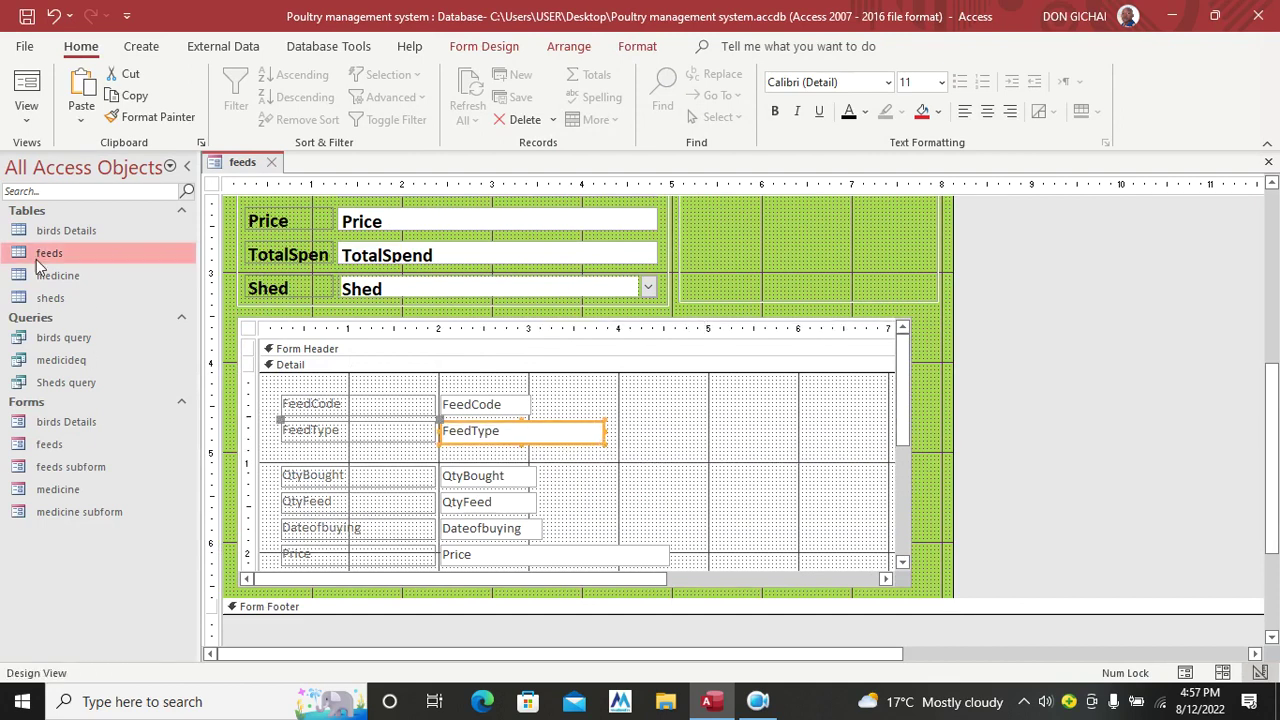
Step: Preview the feeds form in Form View and return to Design View
{"action": "left_click", "coordinate": [27, 102]}
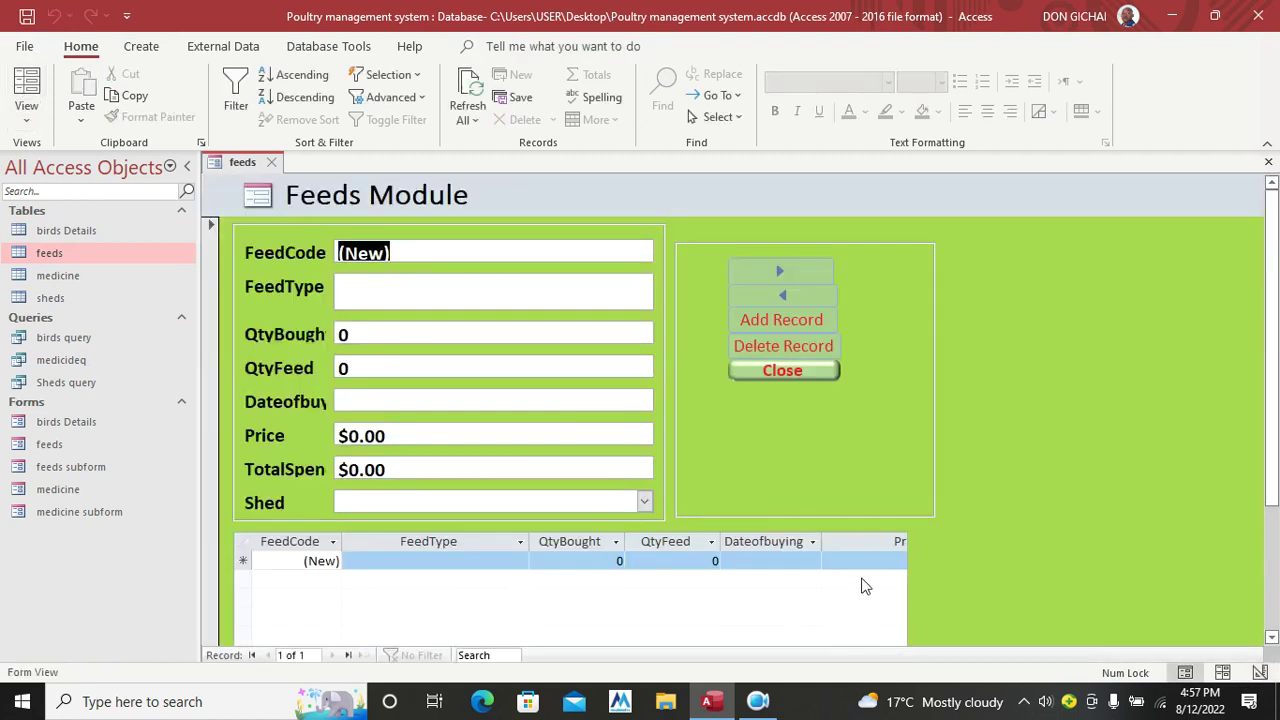
{"action": "right_click", "coordinate": [991, 369]}
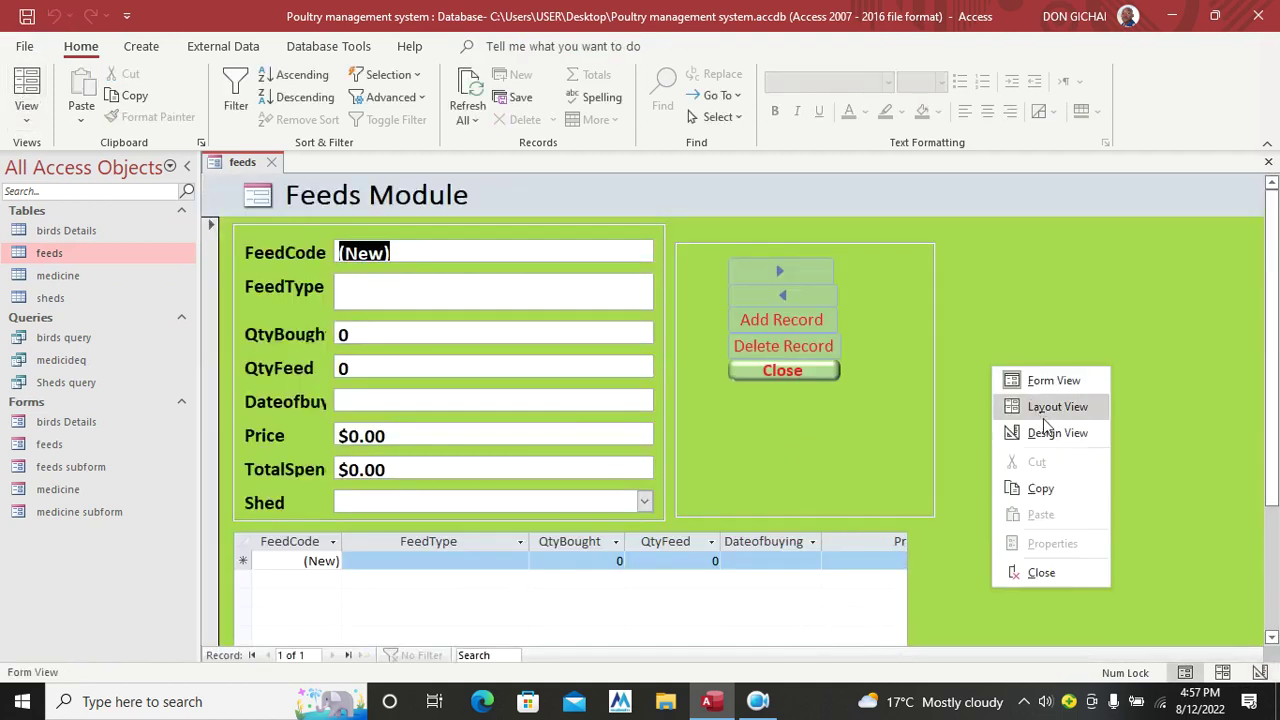
{"action": "left_click", "coordinate": [1053, 438]}
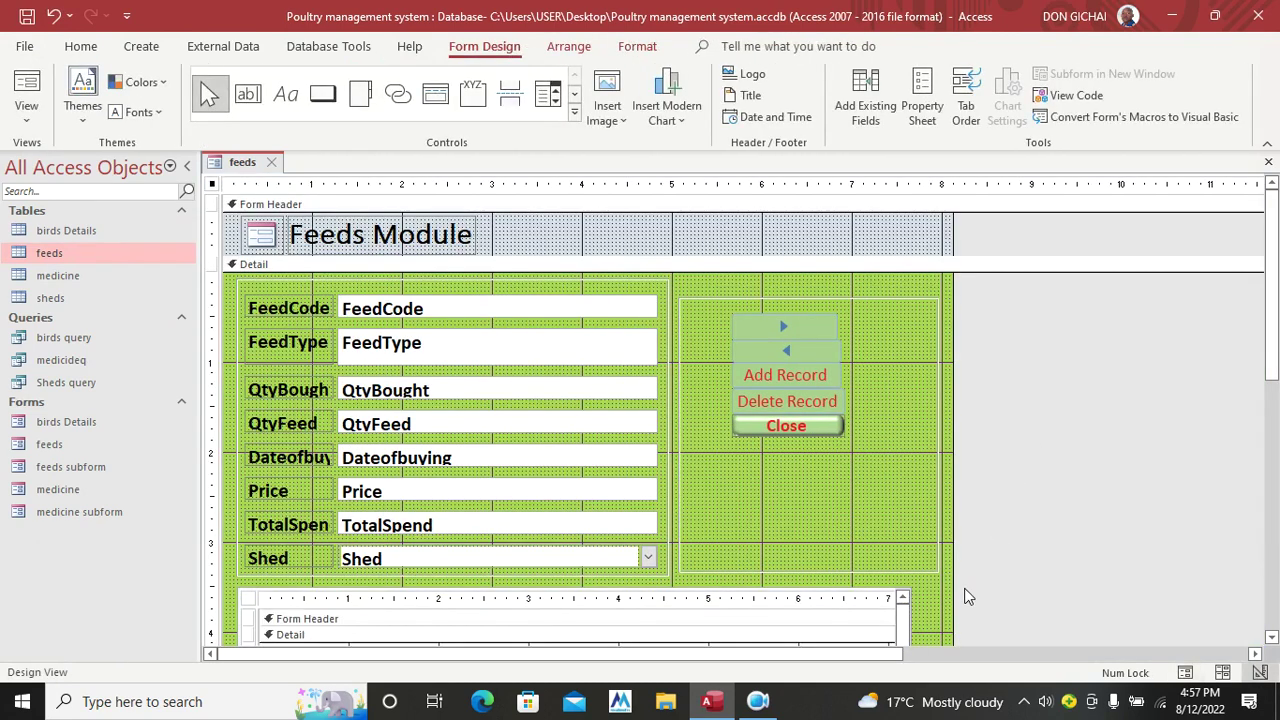
Step: Widen the feeds form to about 10.1 inches and select the feeds subform
{"action": "left_click_drag", "start_coordinate": [957, 588], "coordinate": [1134, 590]}
{"action": "scroll", "coordinate": [924, 586], "scroll_direction": "down", "scroll_amount": 5}
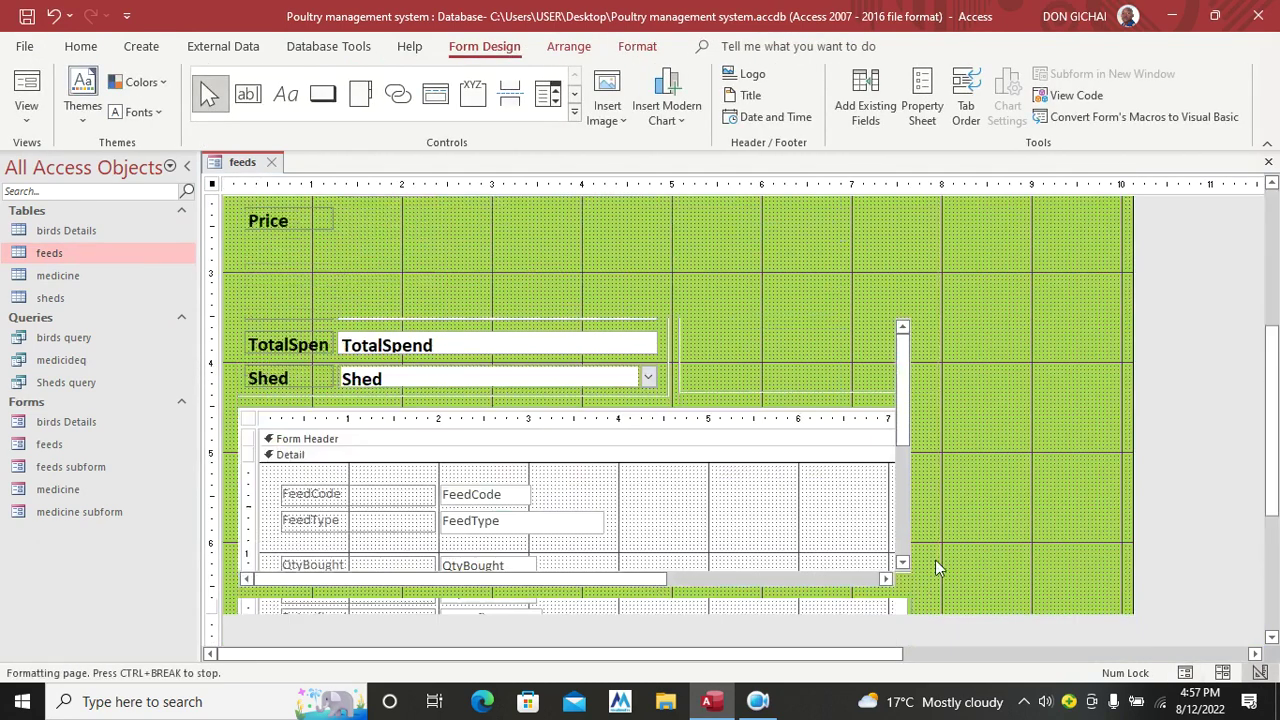
{"action": "left_click", "coordinate": [828, 359]}
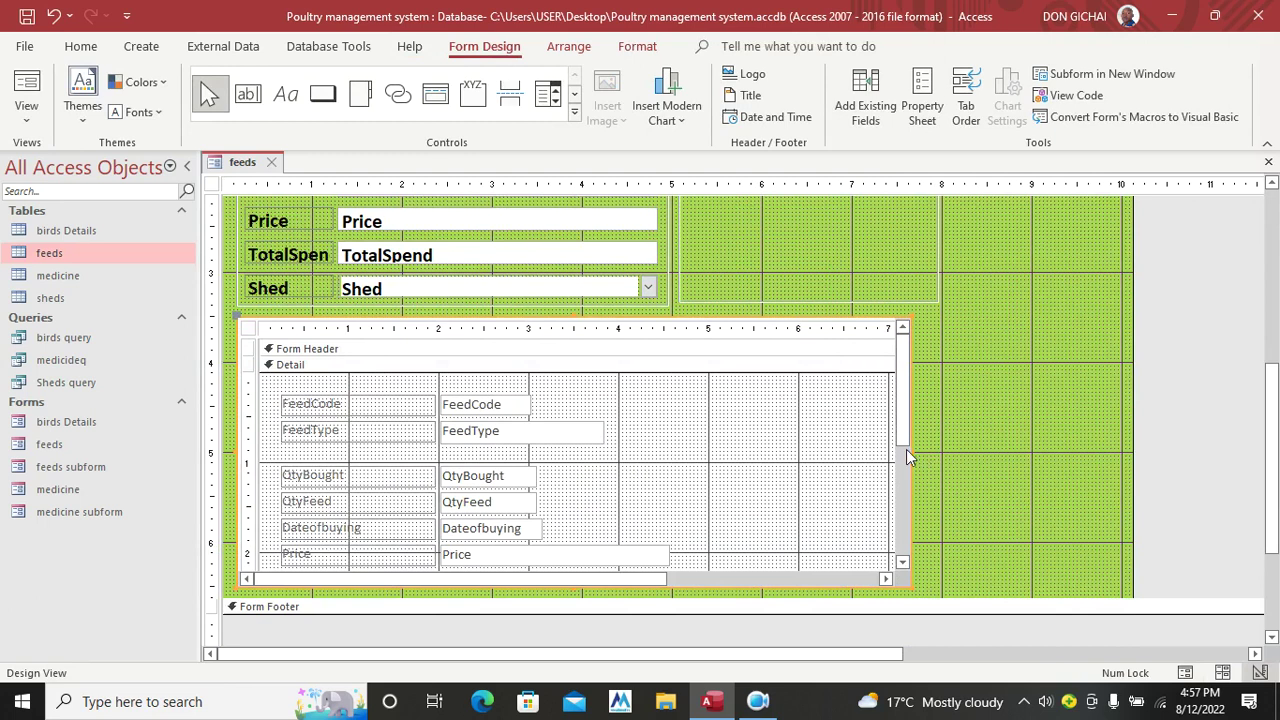
Step: Widen the feeds subform to about 9.9 inches, almost to the form's edge, and check it in Form View
{"action": "left_click_drag", "start_coordinate": [912, 448], "coordinate": [1072, 456]}
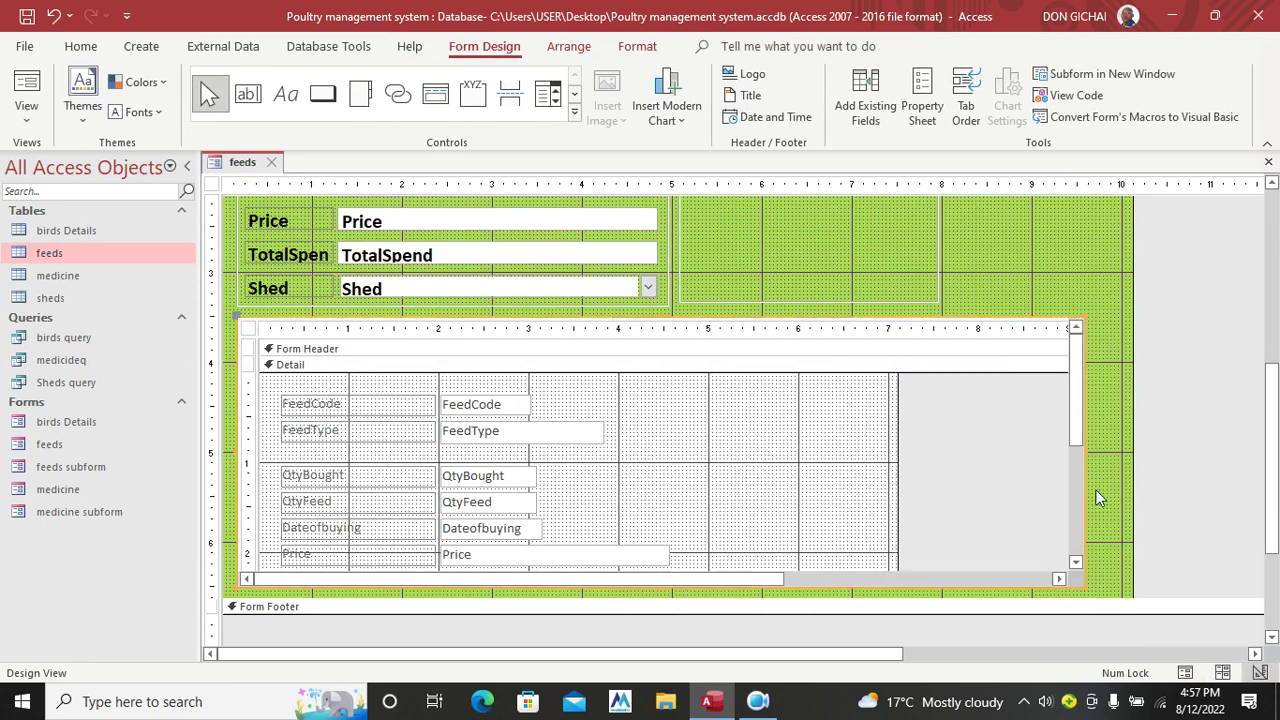
{"action": "left_click", "coordinate": [27, 88]}
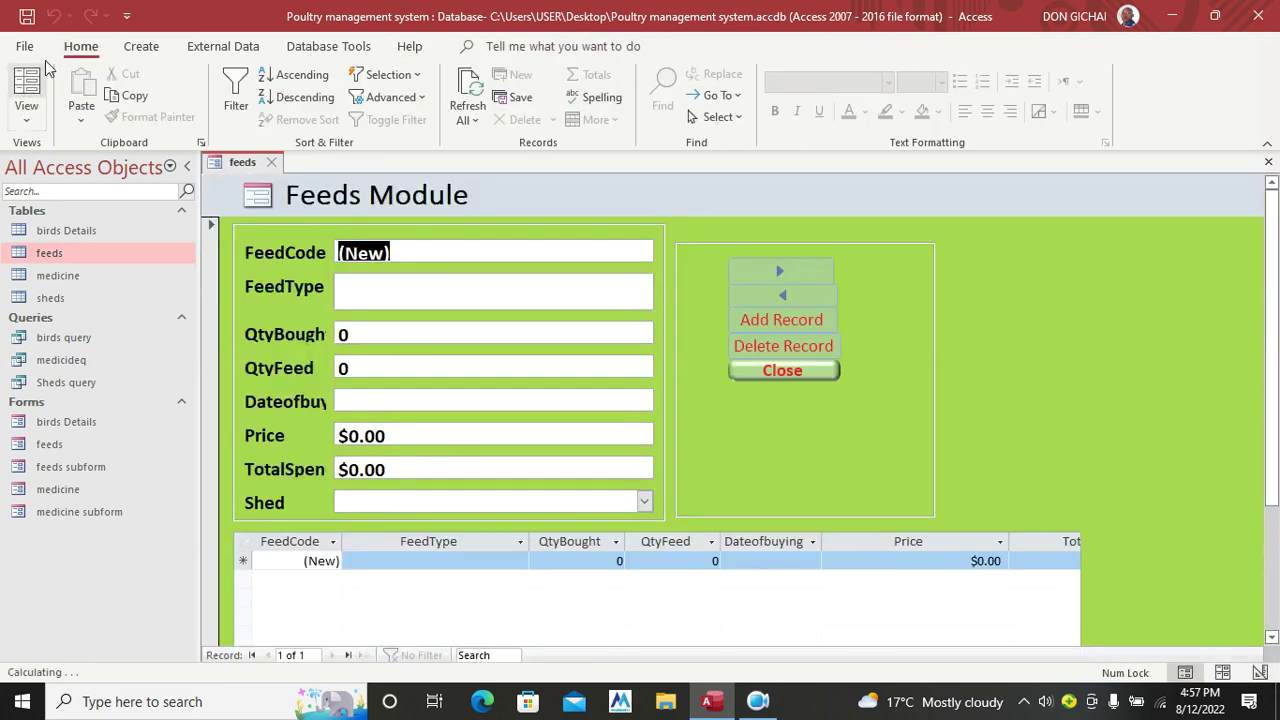
{"action": "right_click", "coordinate": [1094, 384]}
{"action": "left_click", "coordinate": [1145, 449]}
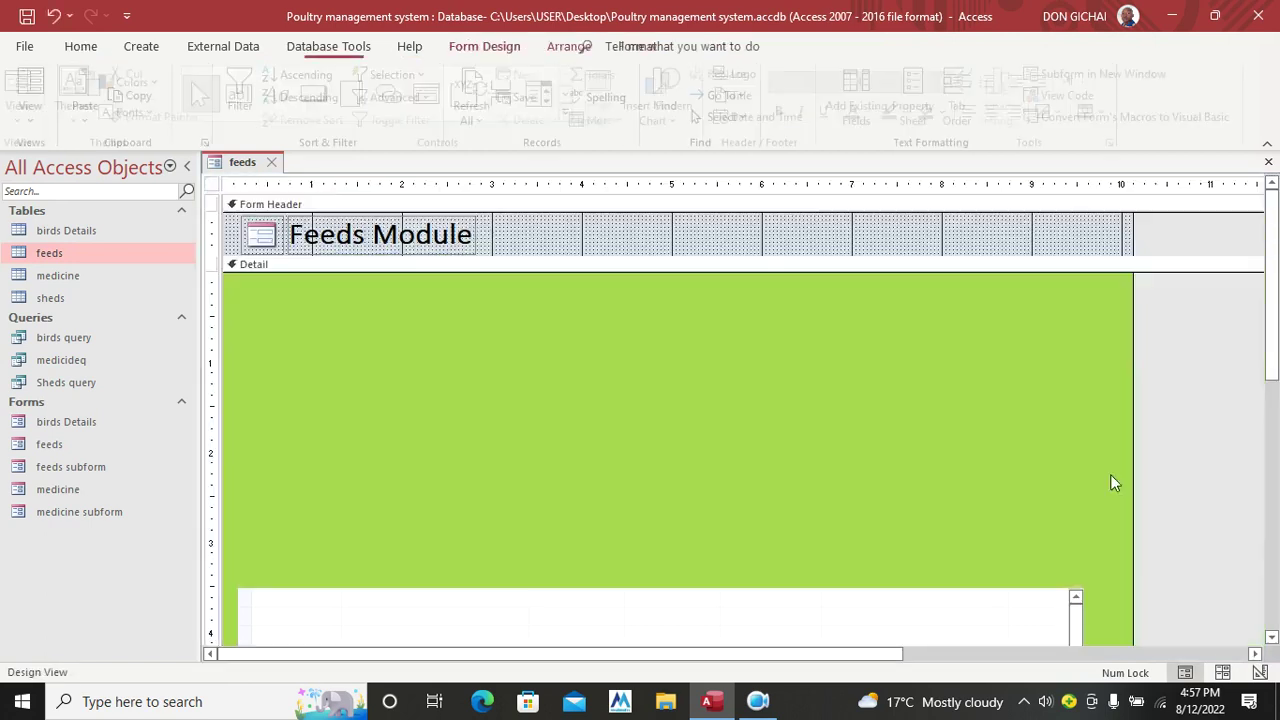
{"action": "scroll", "coordinate": [1118, 492], "scroll_direction": "down", "scroll_amount": 3}
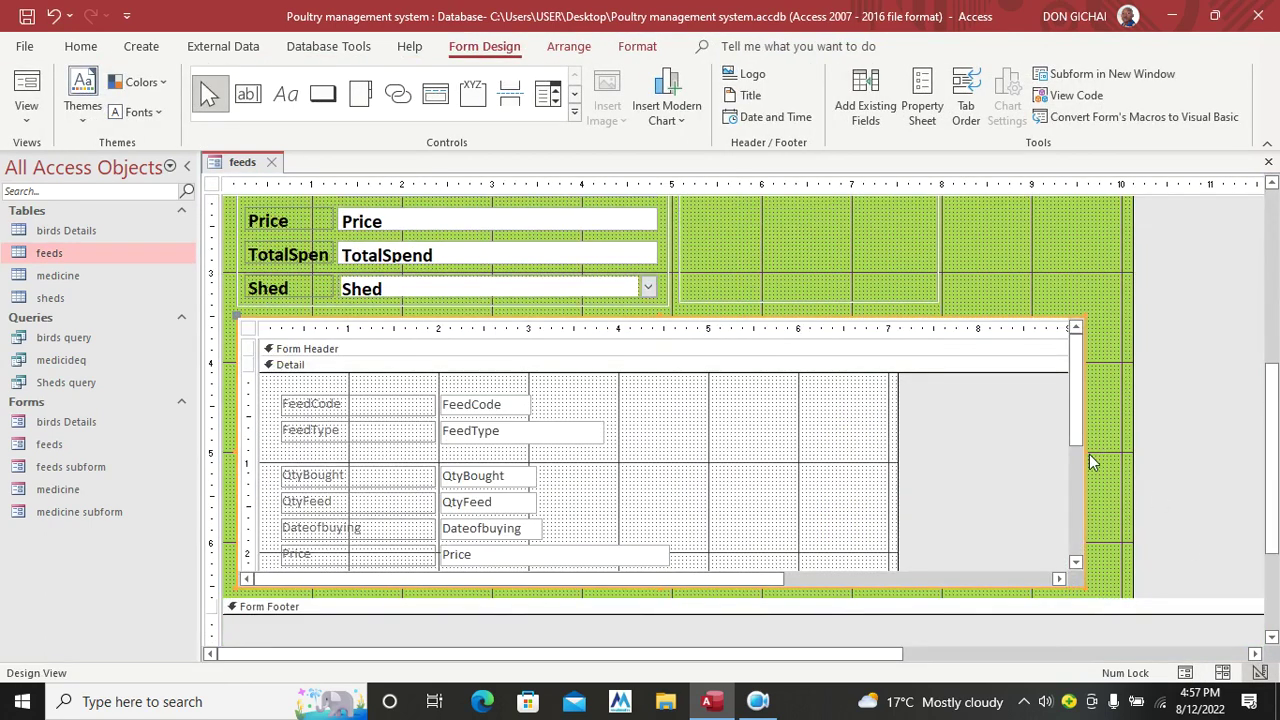
{"action": "left_click_drag", "start_coordinate": [1085, 451], "coordinate": [1130, 470]}
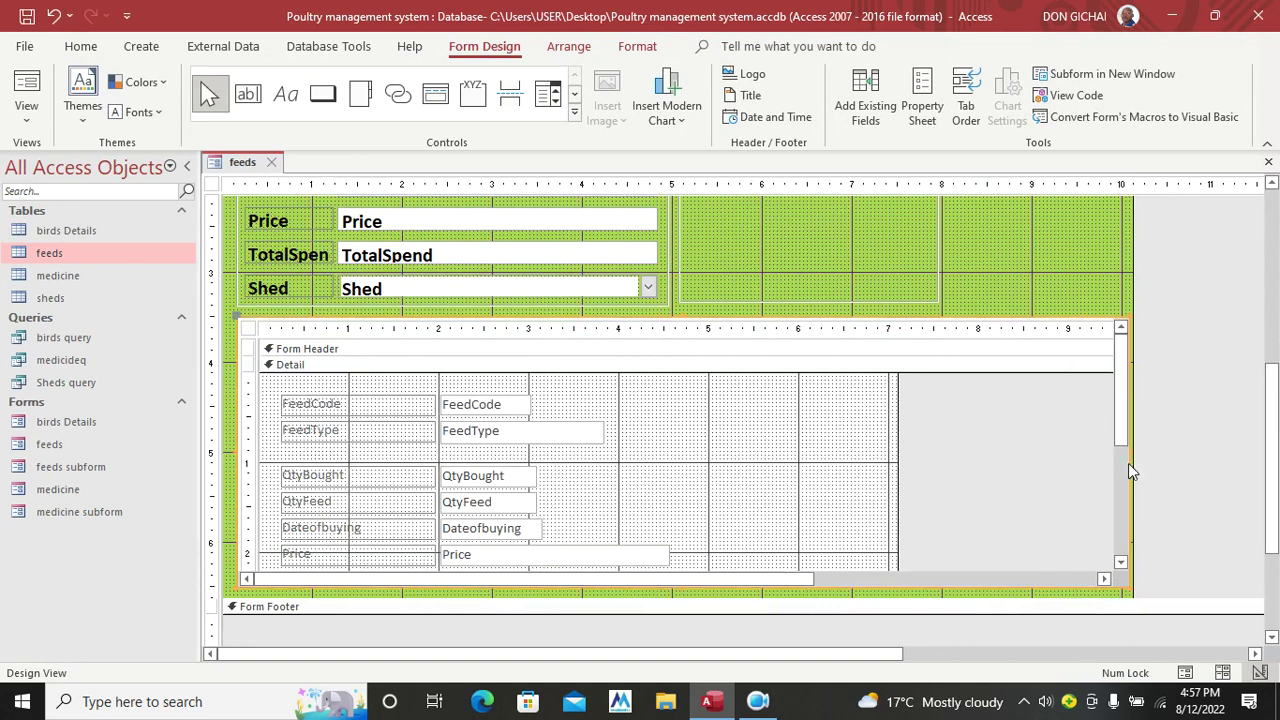
{"action": "left_click", "coordinate": [27, 95]}
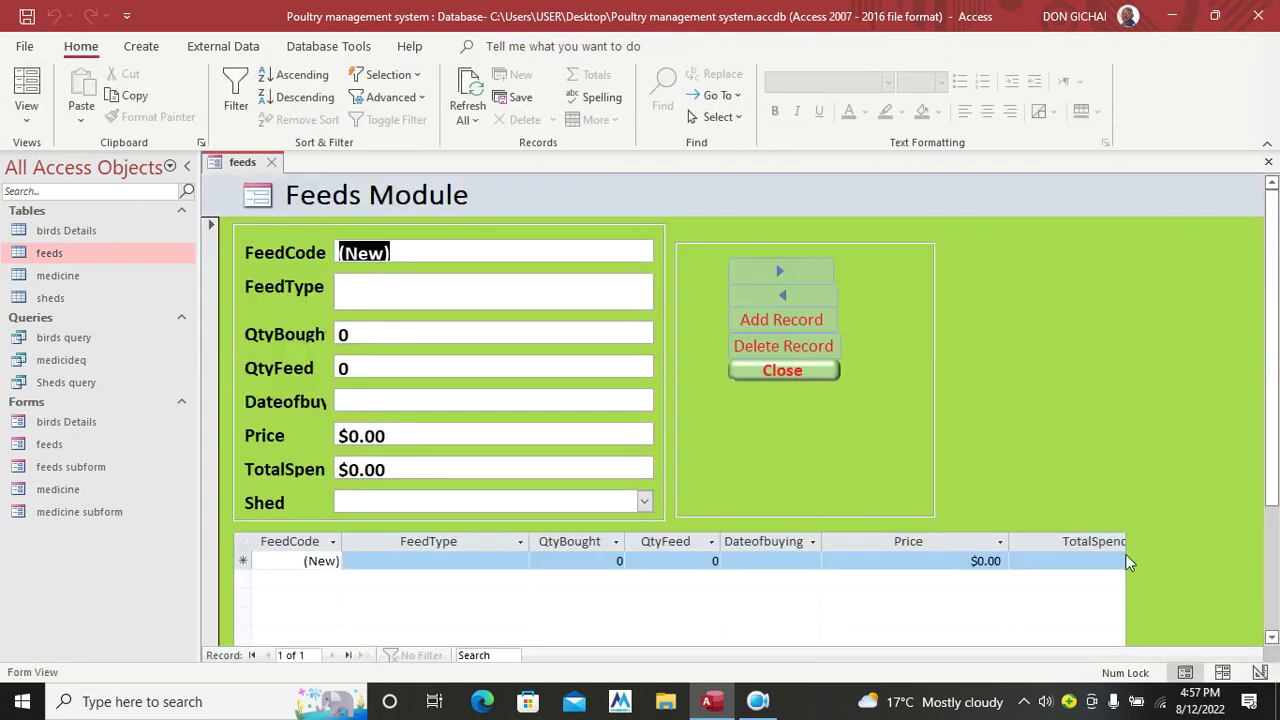
Step: Narrow the Price column slightly in the feeds subform's datasheet and hide its FeedCode column
{"action": "left_click", "coordinate": [1001, 541]}
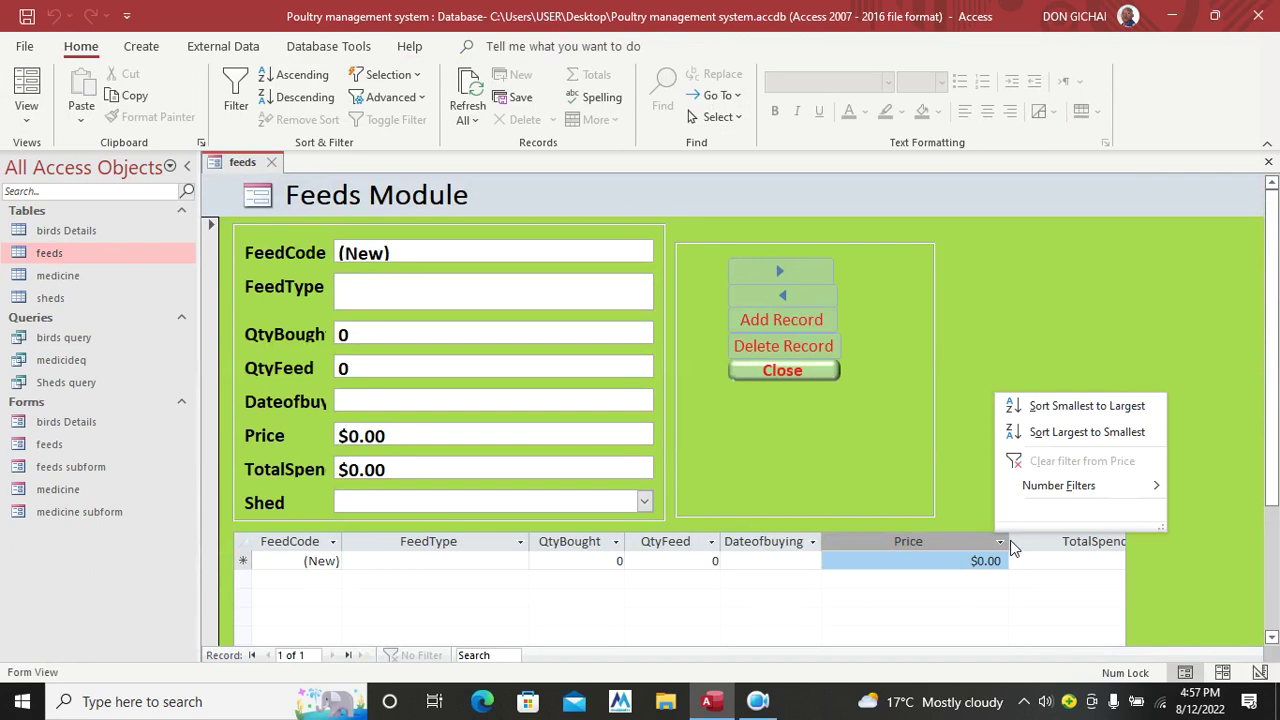
{"action": "key", "text": "Escape"}
{"action": "left_click_drag", "start_coordinate": [1008, 541], "coordinate": [988, 541]}
{"action": "left_click", "coordinate": [270, 541]}
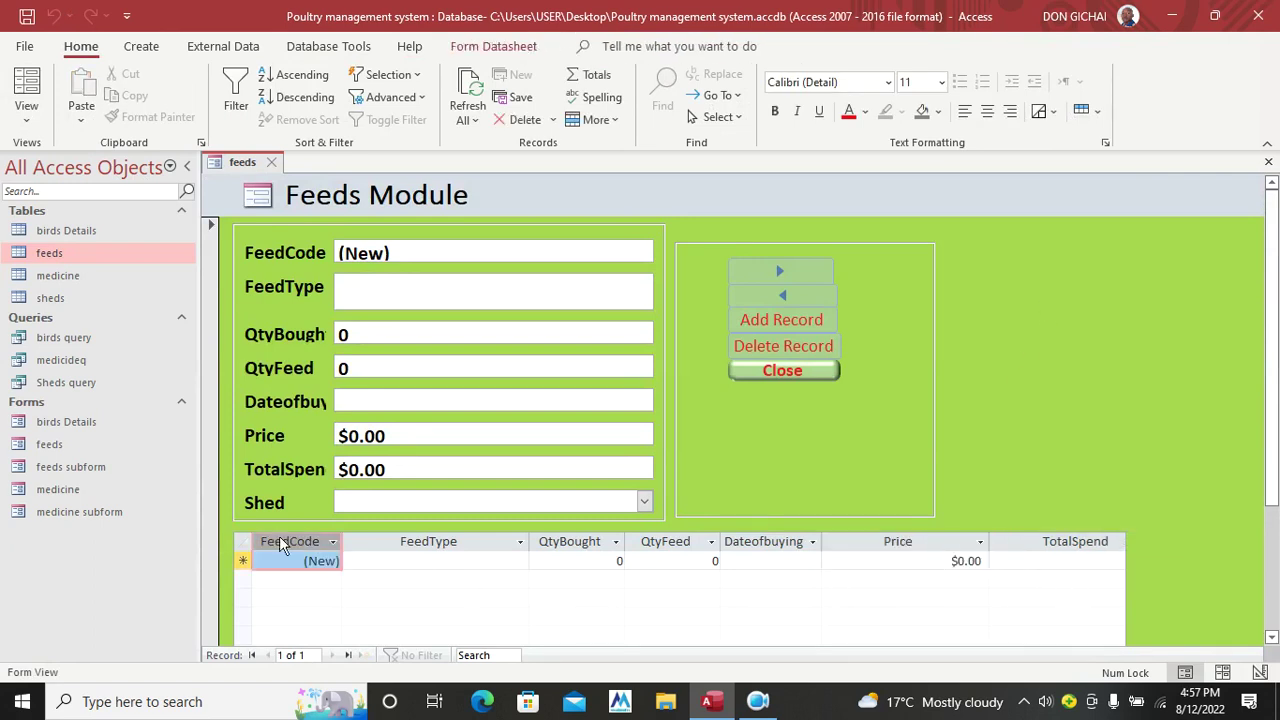
{"action": "right_click", "coordinate": [279, 538]}
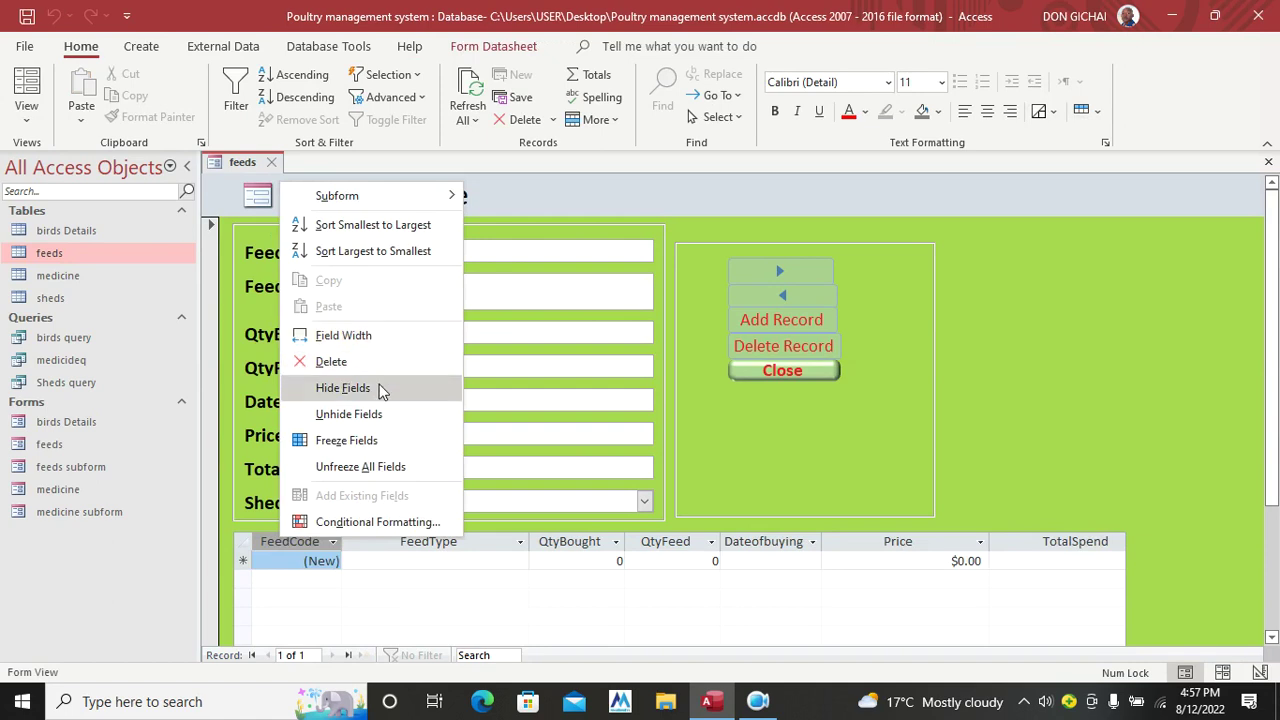
{"action": "left_click", "coordinate": [345, 387]}
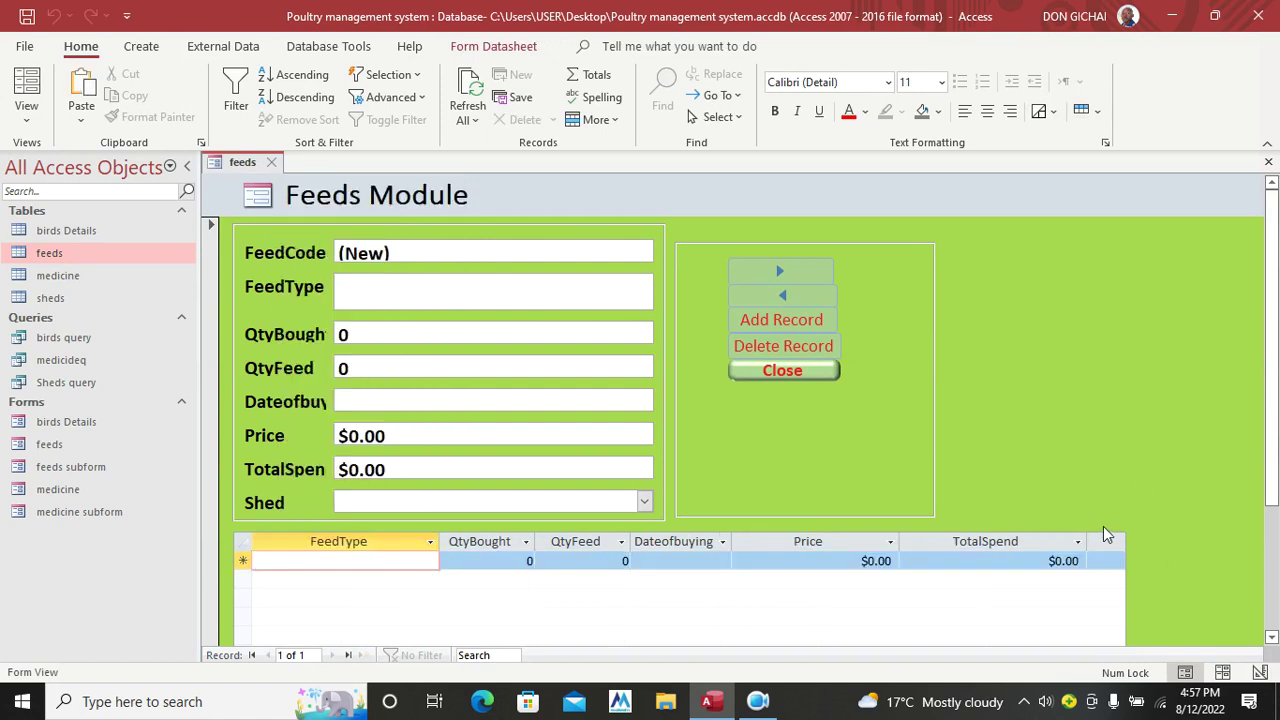
Step: Close the feeds form and save its changes
{"action": "mouse_move", "coordinate": [1272, 288]}
{"action": "left_mouse_down"}
{"action": "mouse_move", "coordinate": [1272, 427]}
{"action": "mouse_move", "coordinate": [1272, 282]}
{"action": "left_mouse_up"}
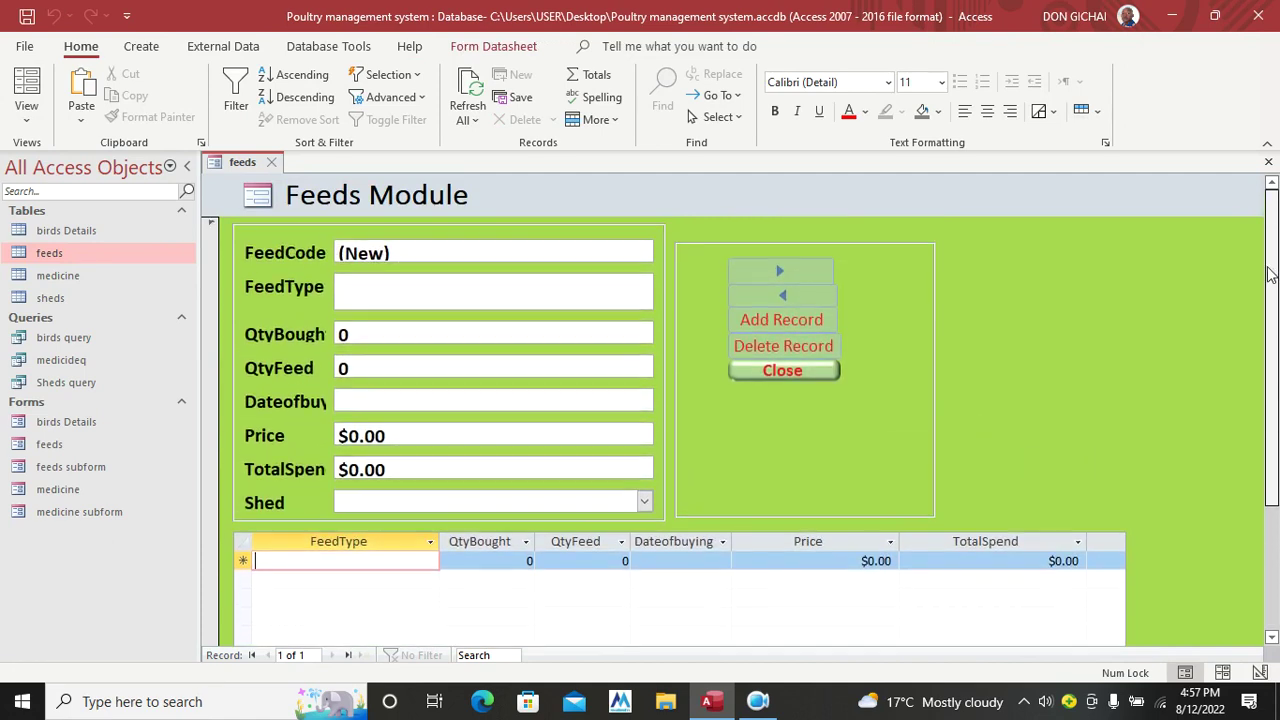
{"action": "left_click", "coordinate": [1267, 162]}
{"action": "left_click", "coordinate": [561, 346]}
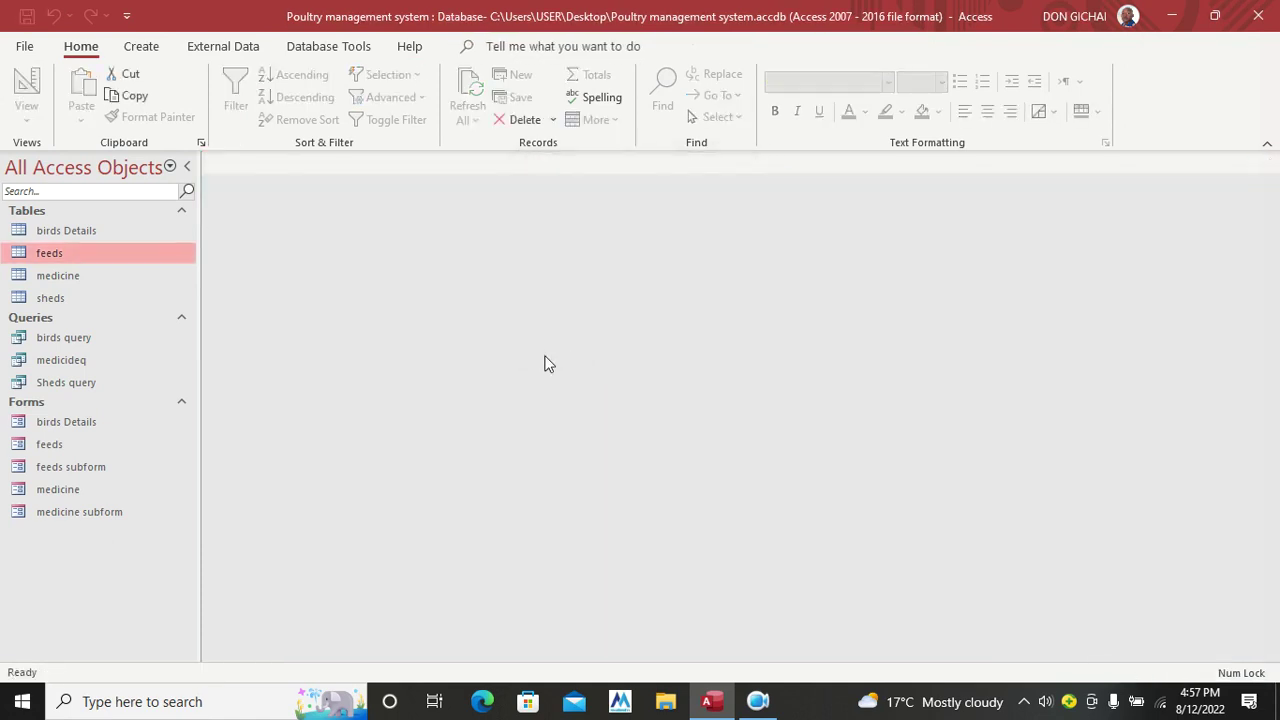
Step: Open the birds Details form in Design View and extend its Detail section to about 7 inches high
{"action": "left_click", "coordinate": [80, 426]}
{"action": "right_click", "coordinate": [80, 426]}
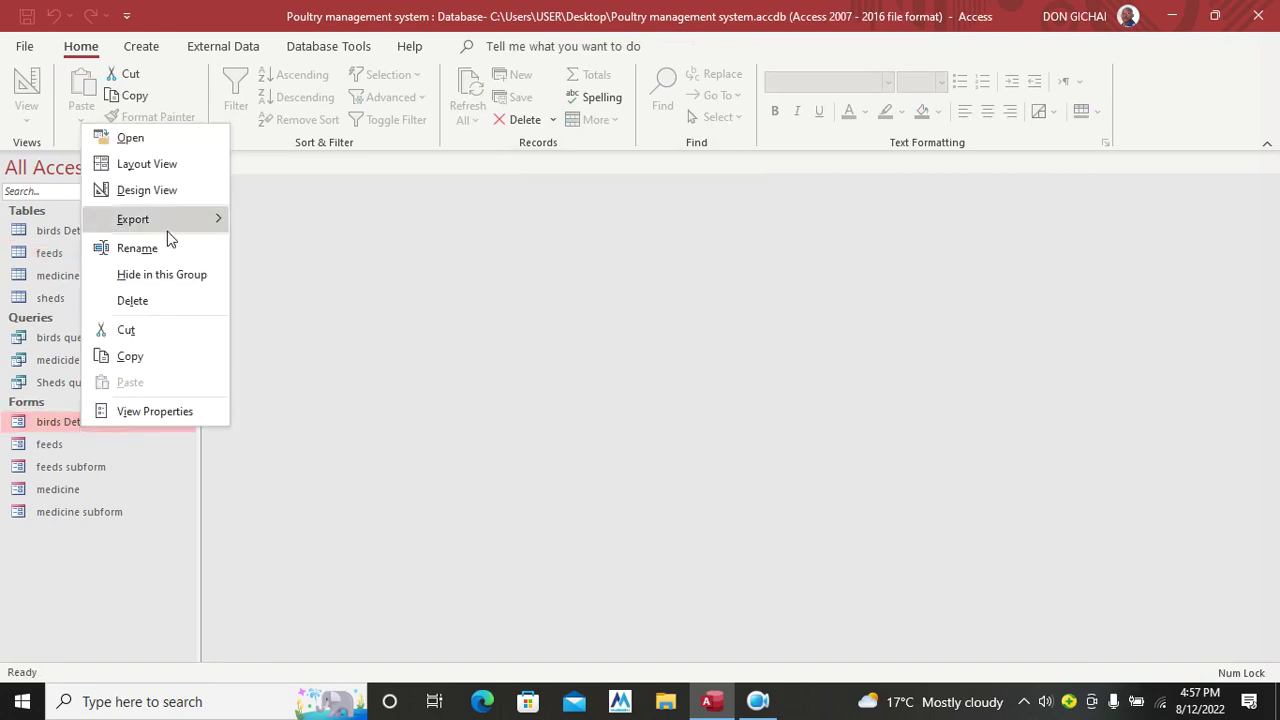
{"action": "left_click", "coordinate": [177, 198]}
{"action": "scroll", "coordinate": [615, 430], "scroll_direction": "down", "scroll_amount": 5}
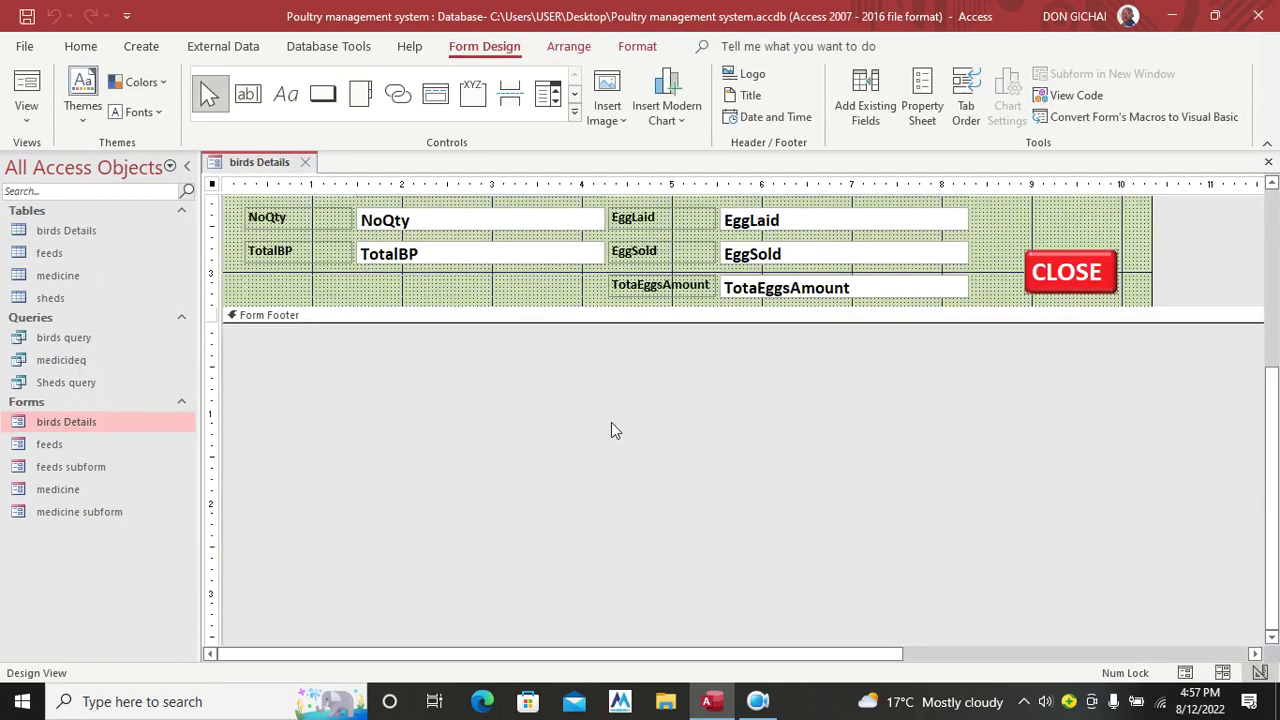
{"action": "left_click_drag", "start_coordinate": [605, 308], "coordinate": [603, 636]}
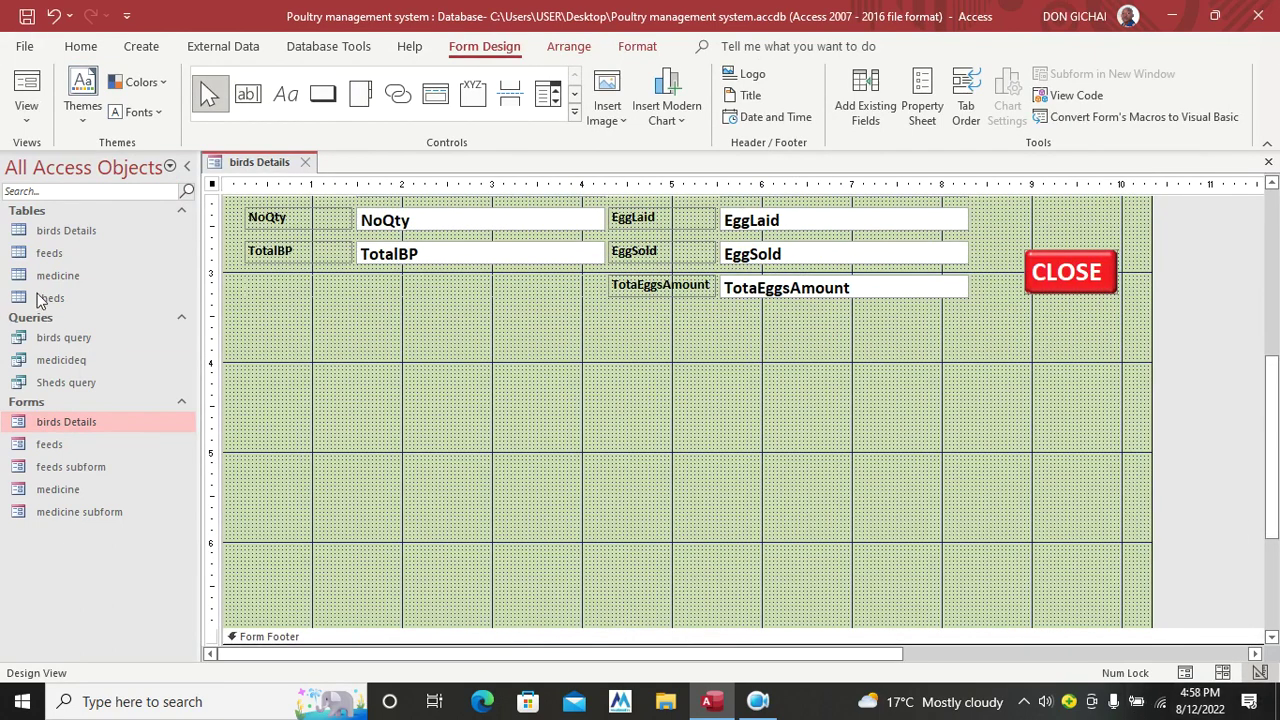
Step: Insert the birds Details table as a subform below the form's fields, defining the link as Pcode to Pcode
{"action": "left_click_drag", "start_coordinate": [78, 231], "coordinate": [309, 335]}
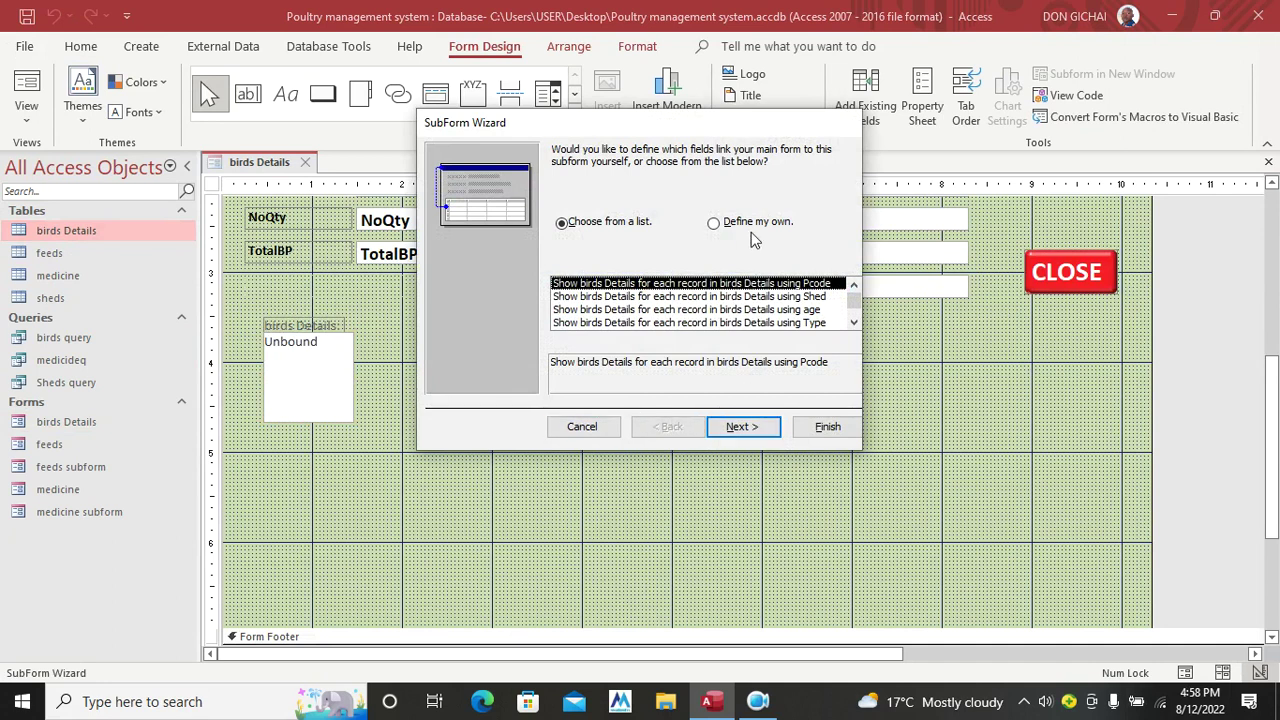
{"action": "left_click", "coordinate": [716, 223]}
{"action": "left_click", "coordinate": [695, 285]}
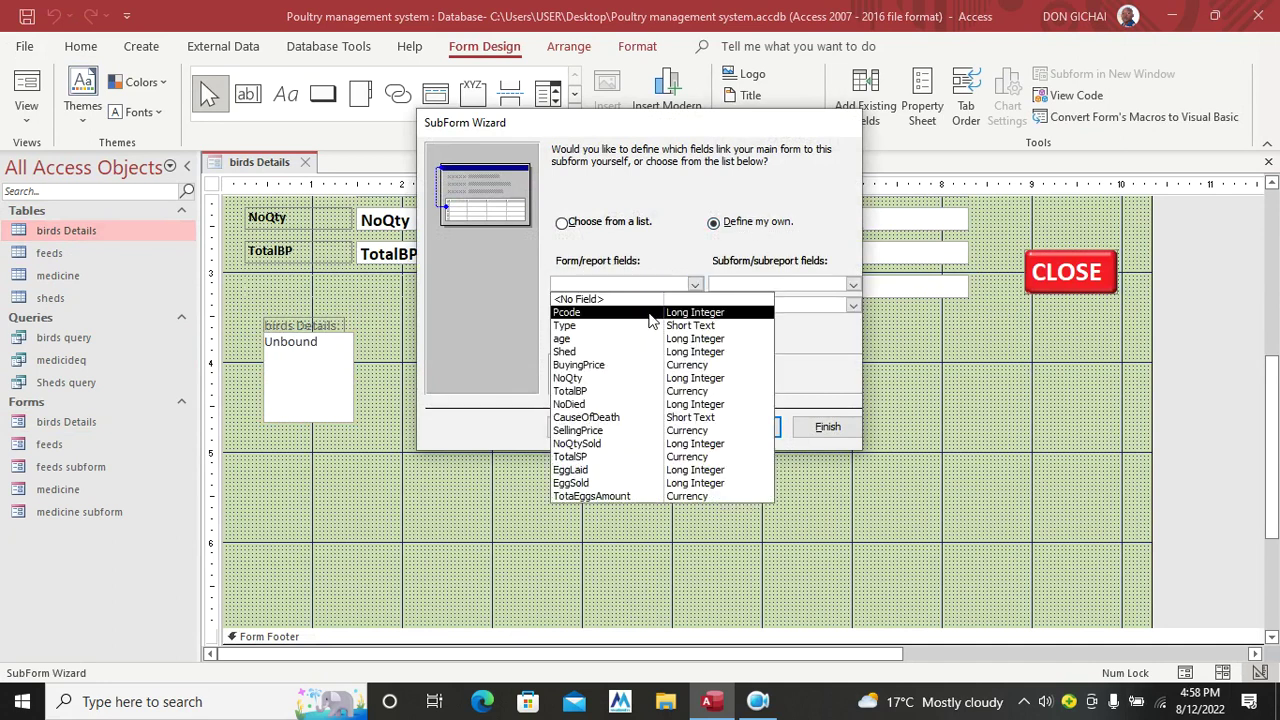
{"action": "left_click", "coordinate": [652, 313]}
{"action": "left_click", "coordinate": [853, 285]}
{"action": "left_click", "coordinate": [760, 311]}
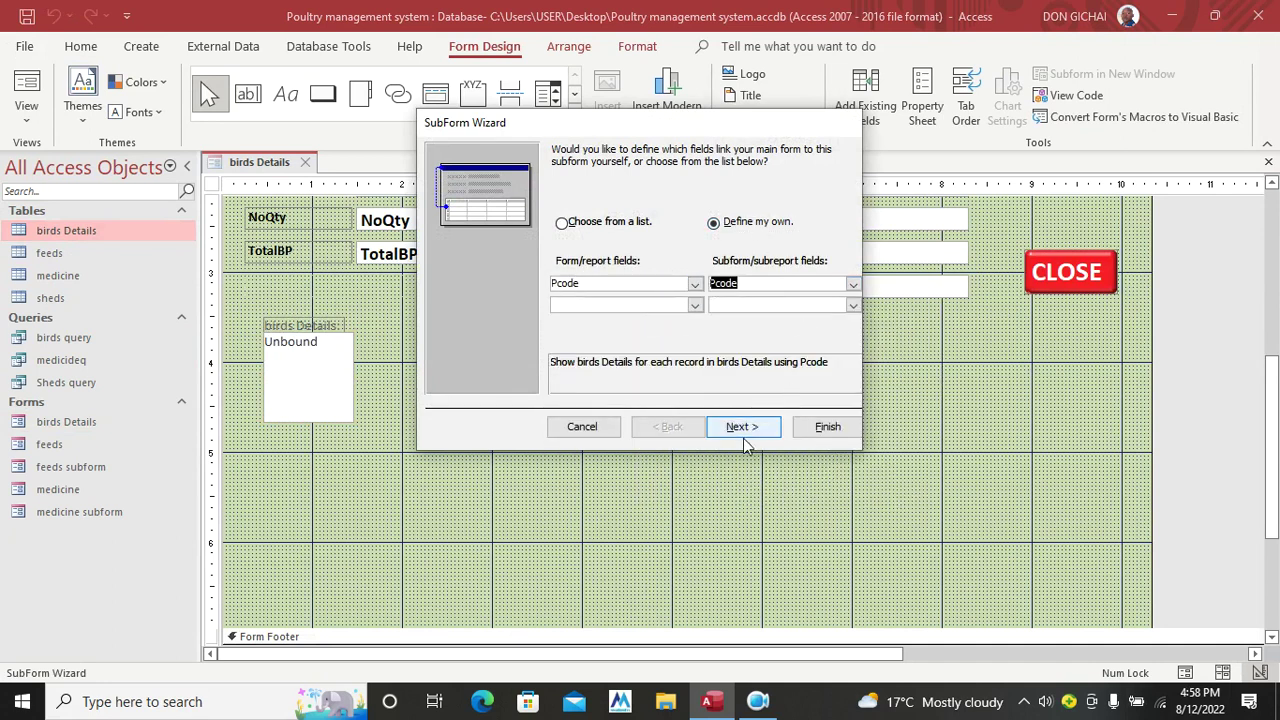
{"action": "left_click", "coordinate": [745, 427]}
{"action": "left_click", "coordinate": [825, 427]}
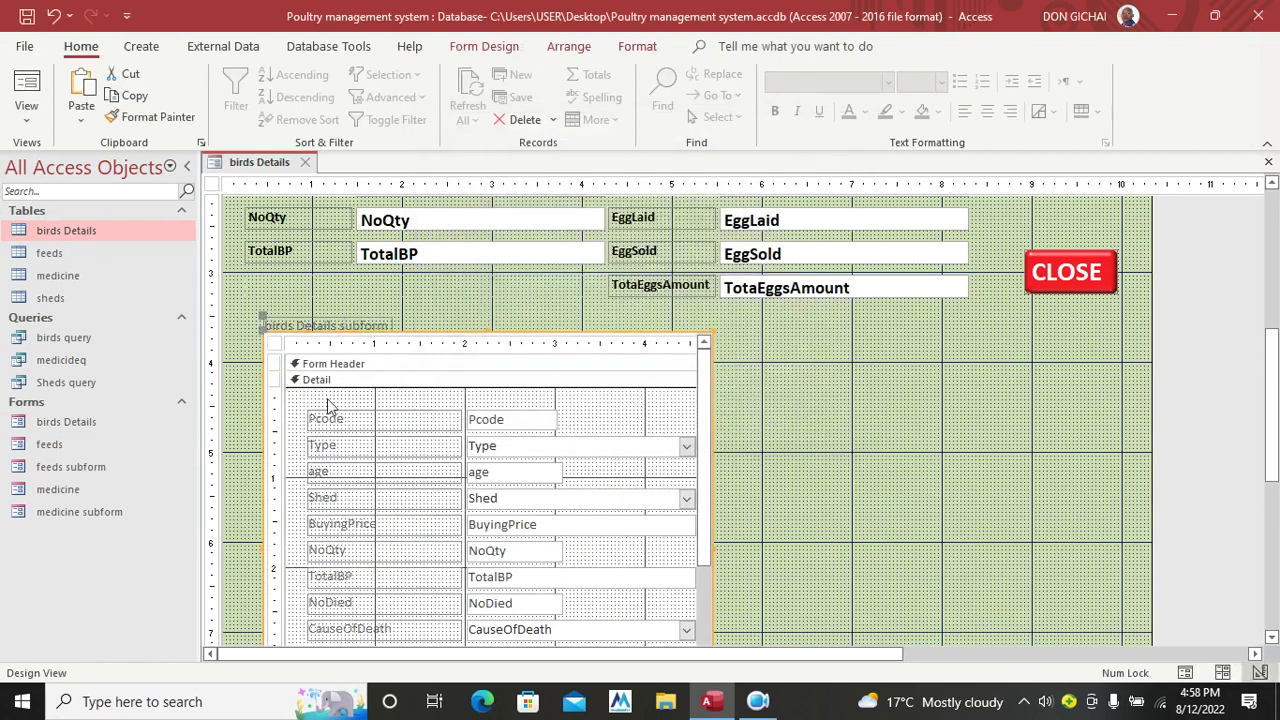
Step: Delete the birds Details subform's label, move the subform up to the form's edge and widen it to about 10.3 inches
{"action": "left_click", "coordinate": [355, 326]}
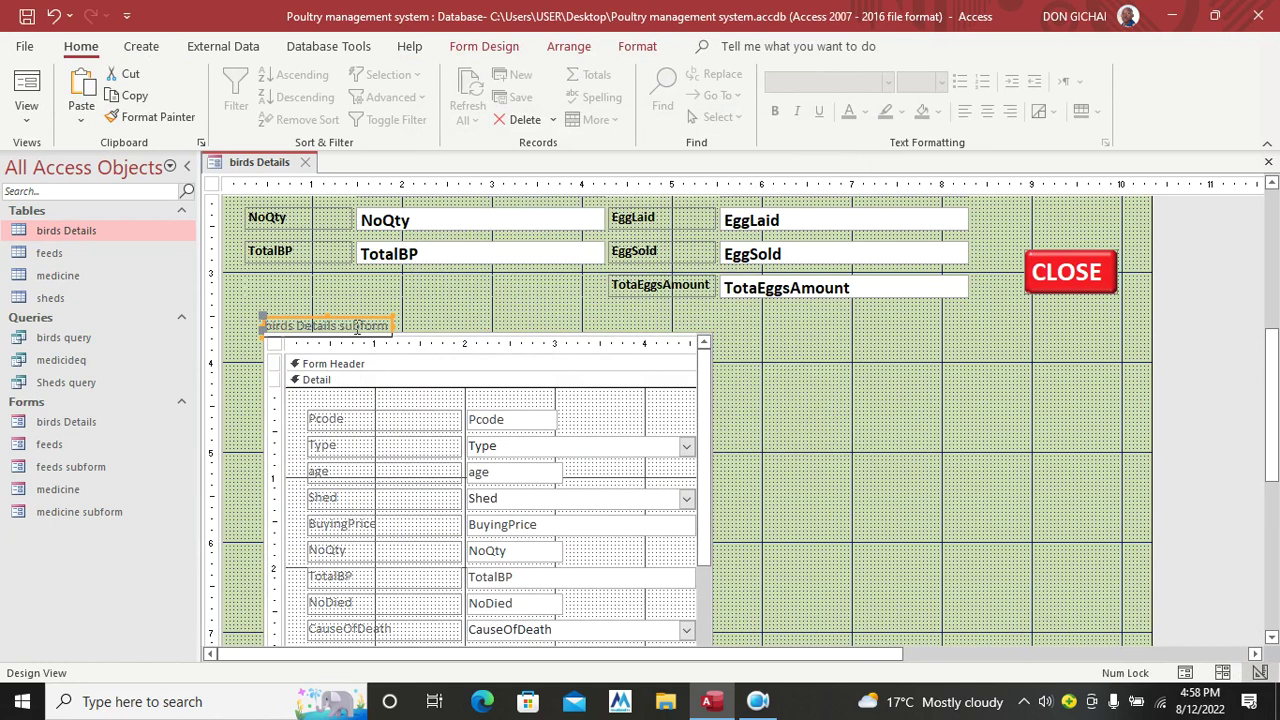
{"action": "key", "text": "Delete"}
{"action": "left_click_drag", "start_coordinate": [294, 346], "coordinate": [246, 306]}
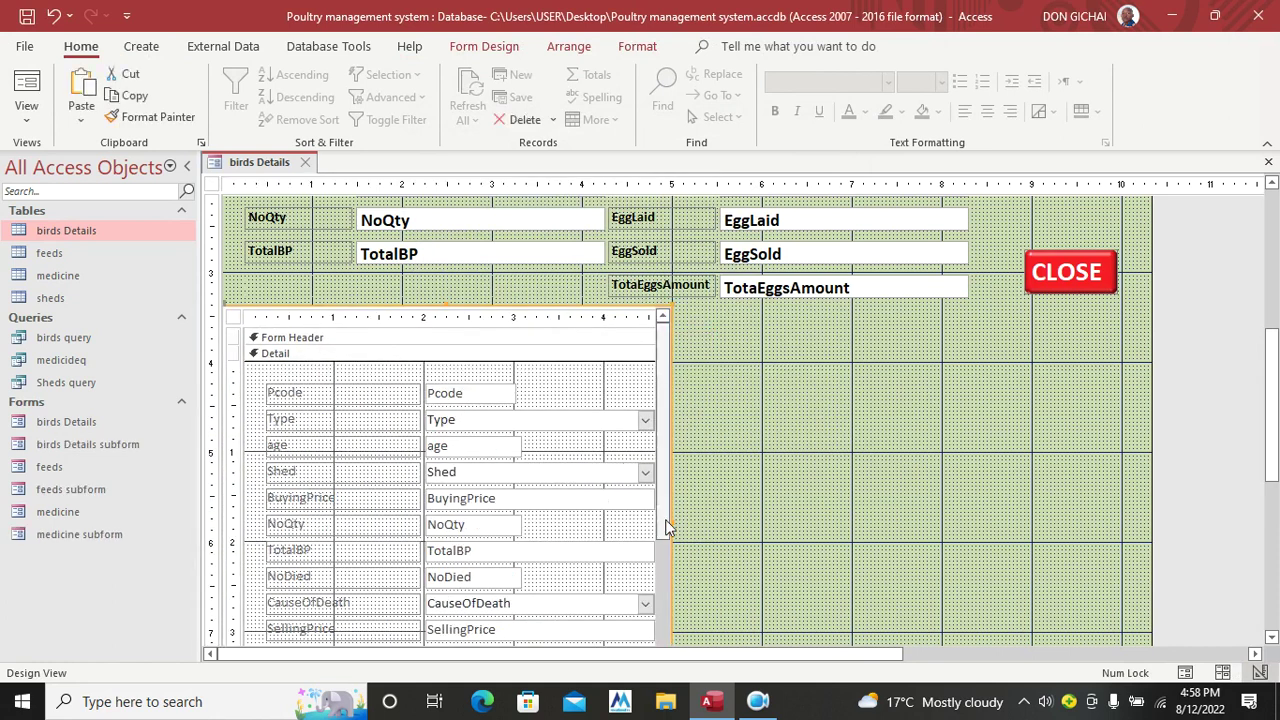
{"action": "left_click_drag", "start_coordinate": [670, 530], "coordinate": [1148, 530]}
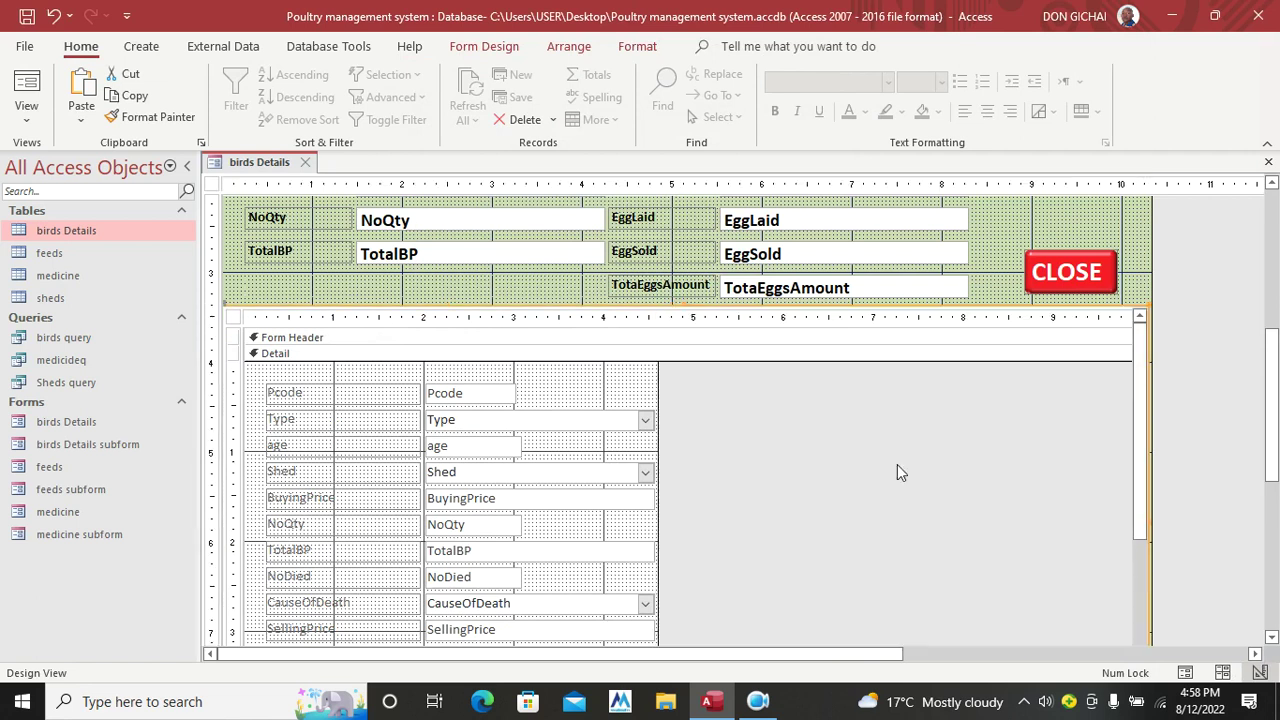
Step: Show the birds Details form in Form View and fill a new record with Type Kienyenji, Shed LONDON and CauseOfDeath Sickness
{"action": "left_click", "coordinate": [24, 80]}
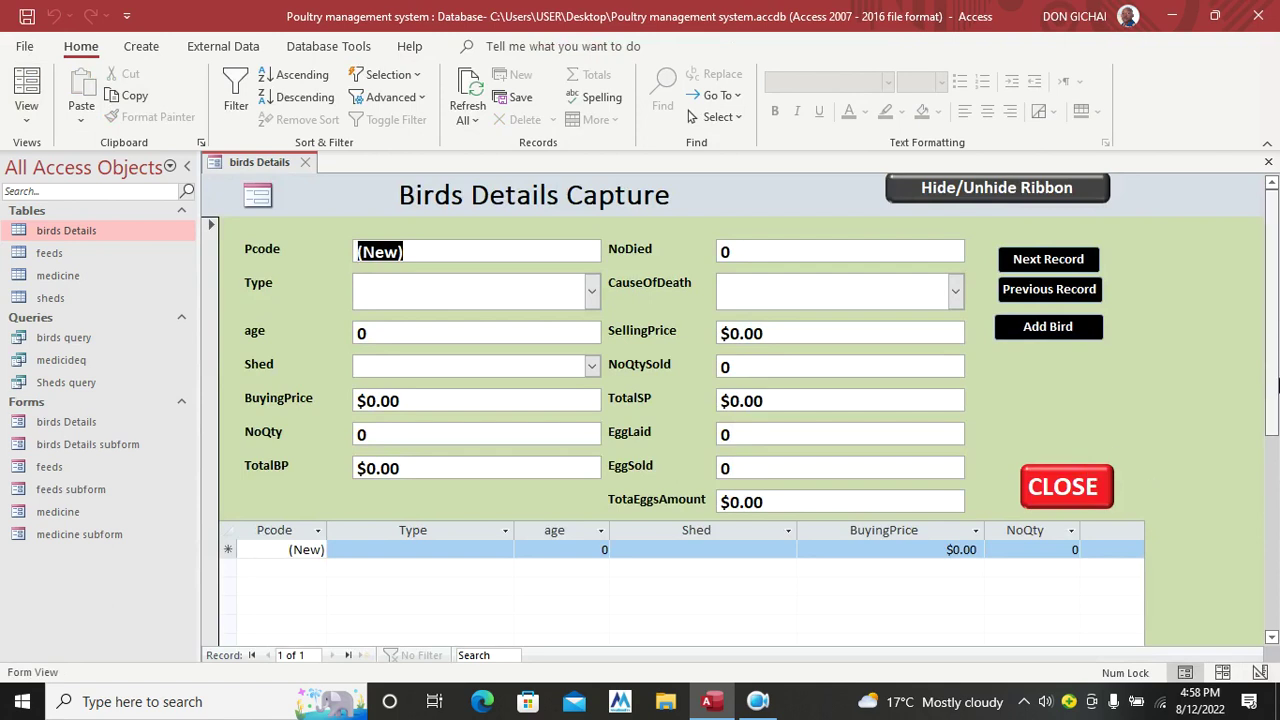
{"action": "left_click", "coordinate": [592, 291]}
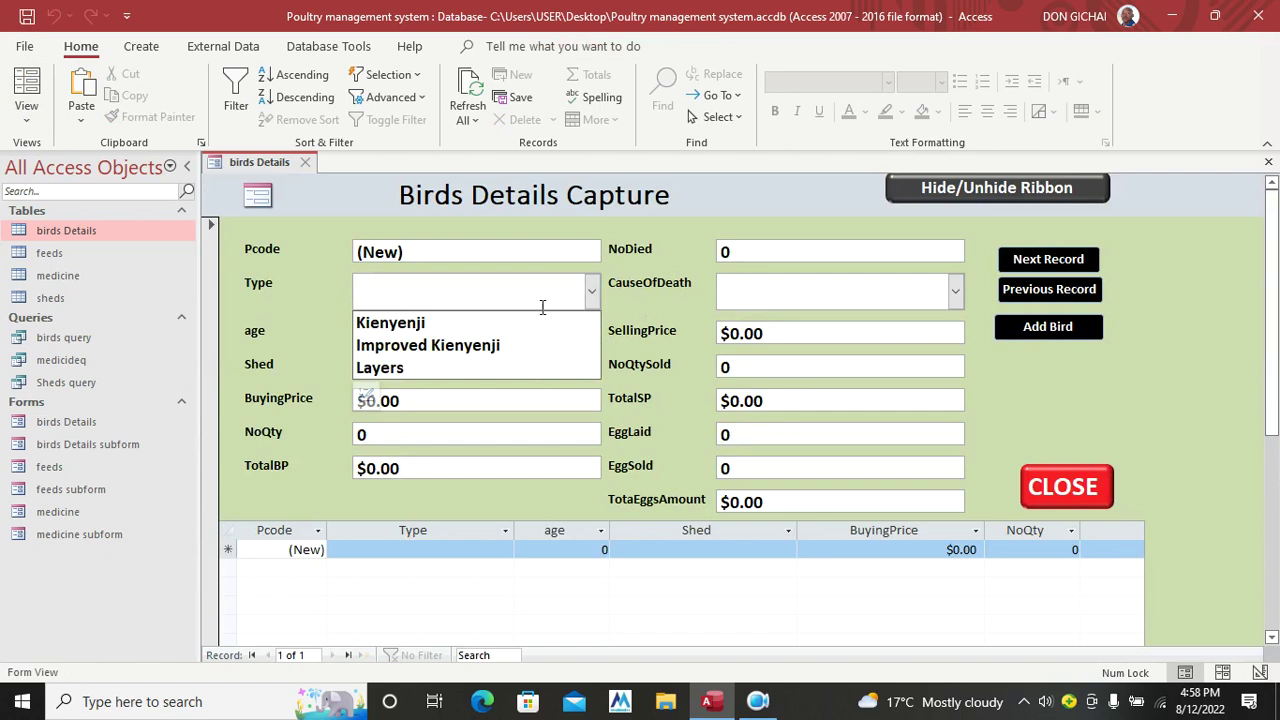
{"action": "left_click", "coordinate": [511, 322]}
{"action": "left_click", "coordinate": [591, 368]}
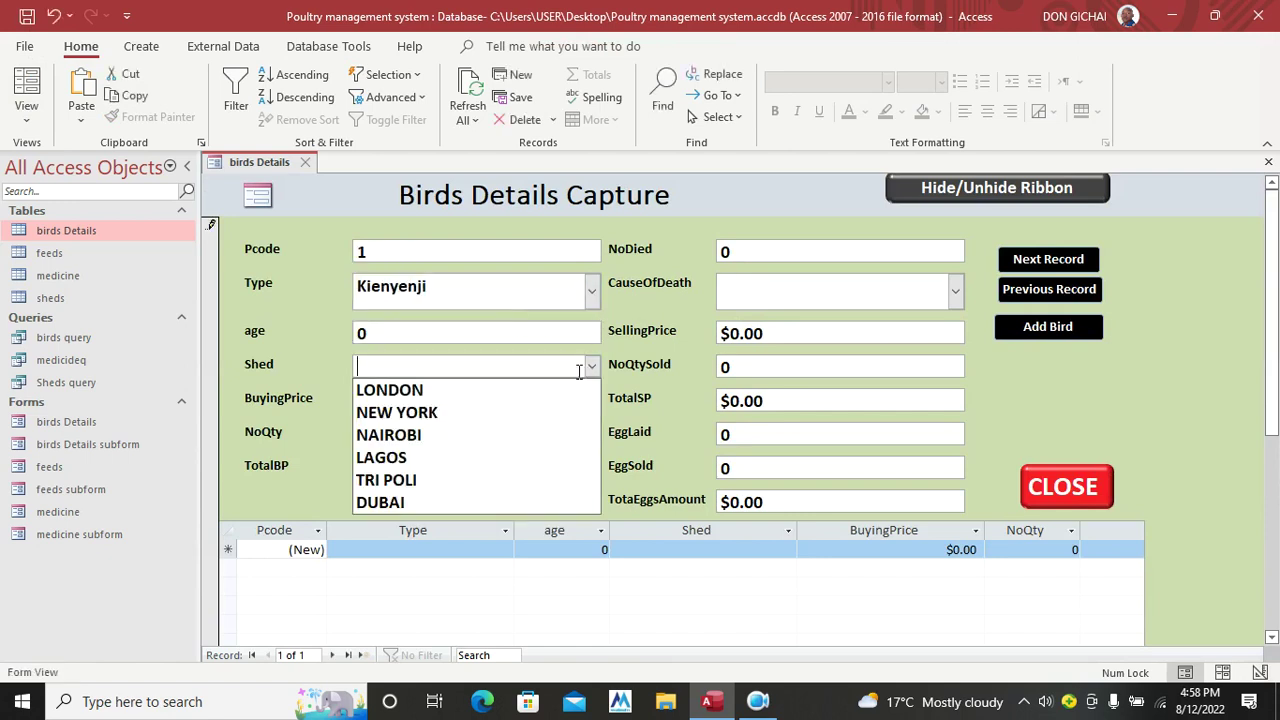
{"action": "left_click", "coordinate": [450, 390]}
{"action": "left_click", "coordinate": [955, 291]}
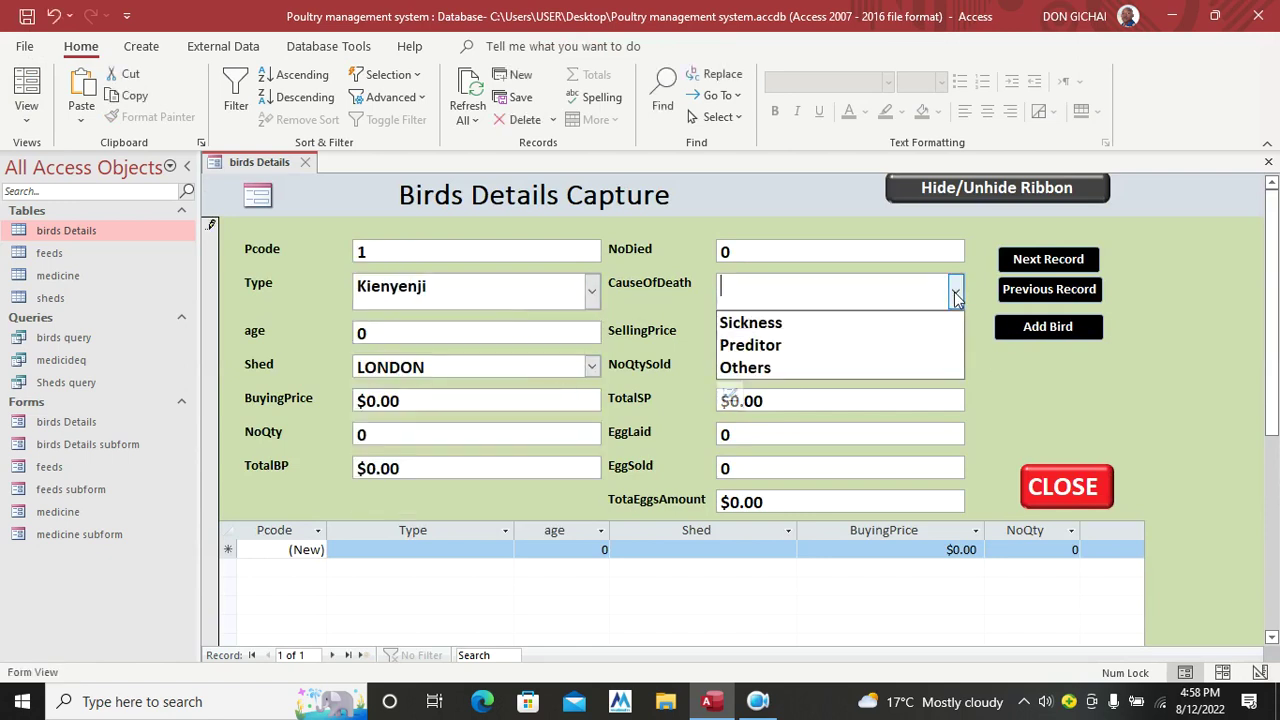
{"action": "left_click", "coordinate": [858, 323]}
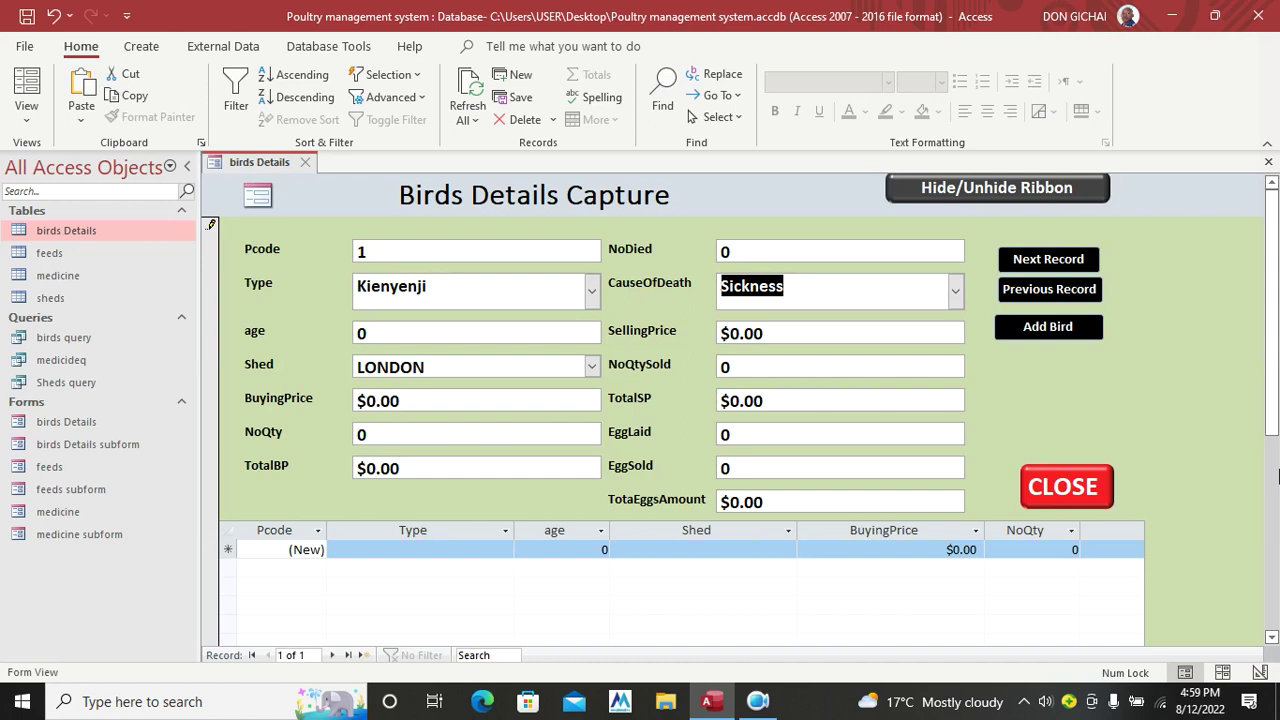
{"action": "mouse_move", "coordinate": [780, 700]}
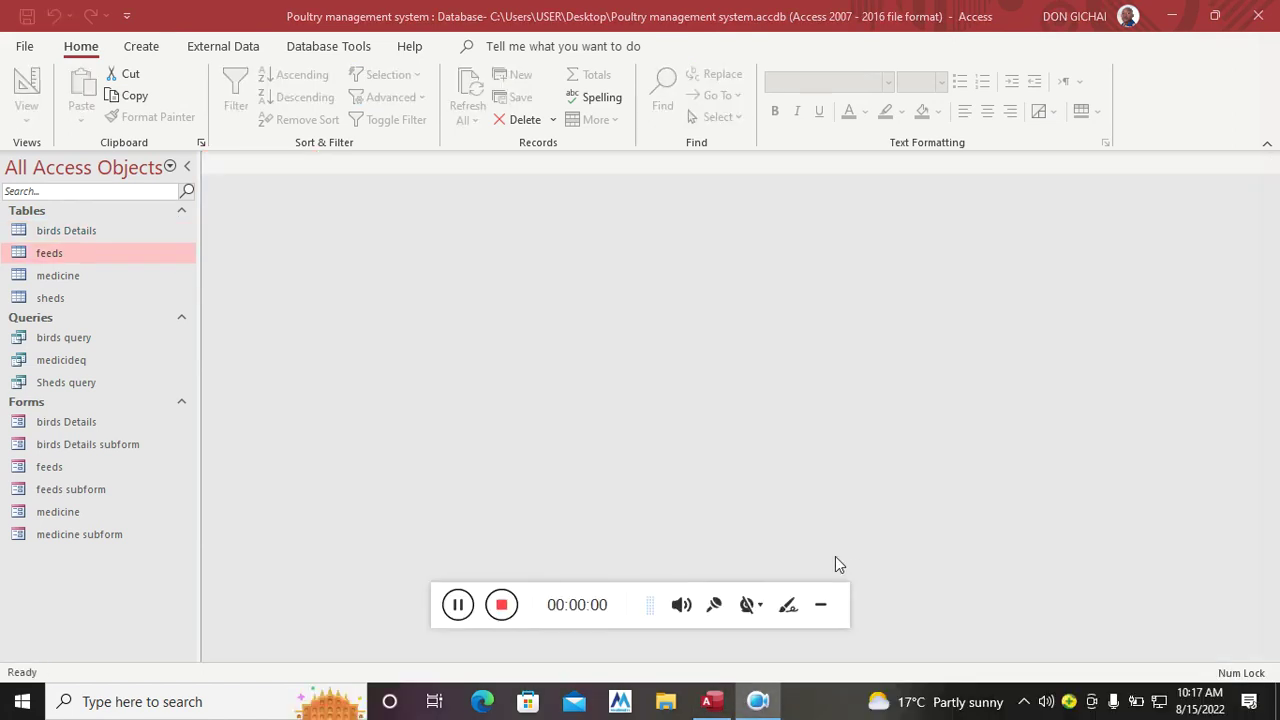
{"action": "left_click_drag", "start_coordinate": [635, 601], "coordinate": [966, 696]}
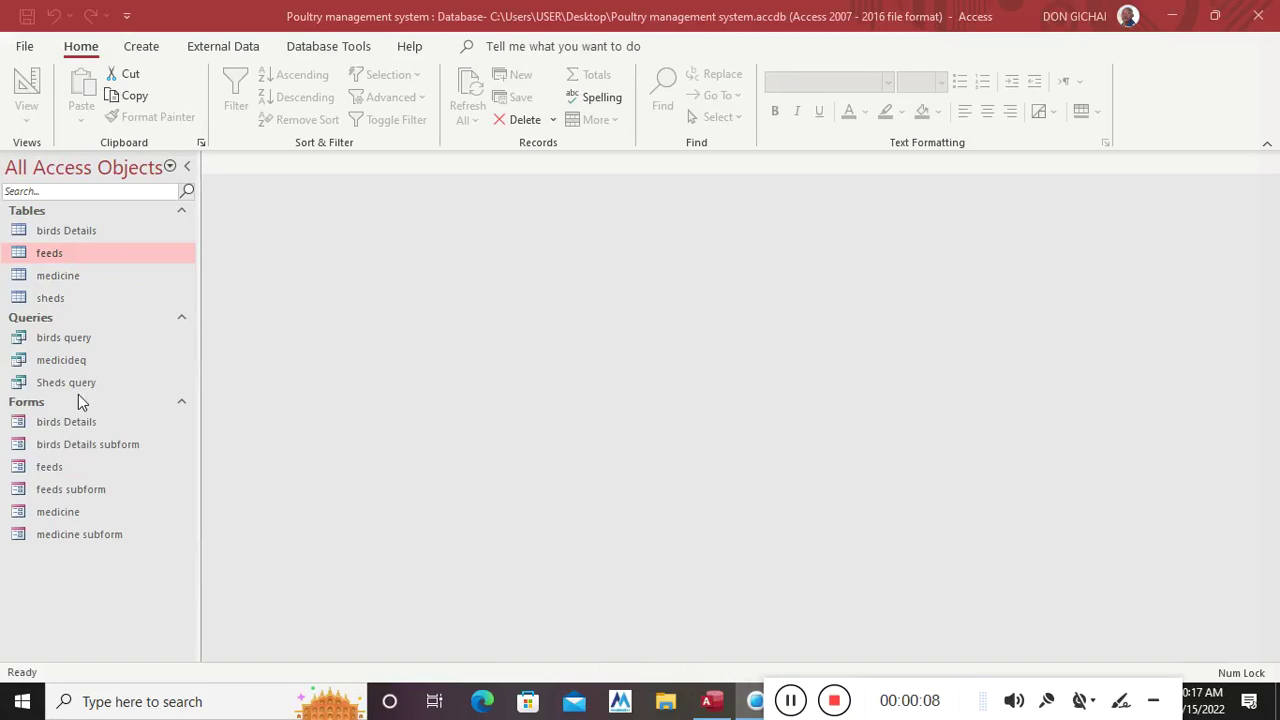
Step: Start a new query design on the feeds table and add the fields FeedCode, FeedType, QtyBought and QtyFeed
{"action": "left_click", "coordinate": [145, 50]}
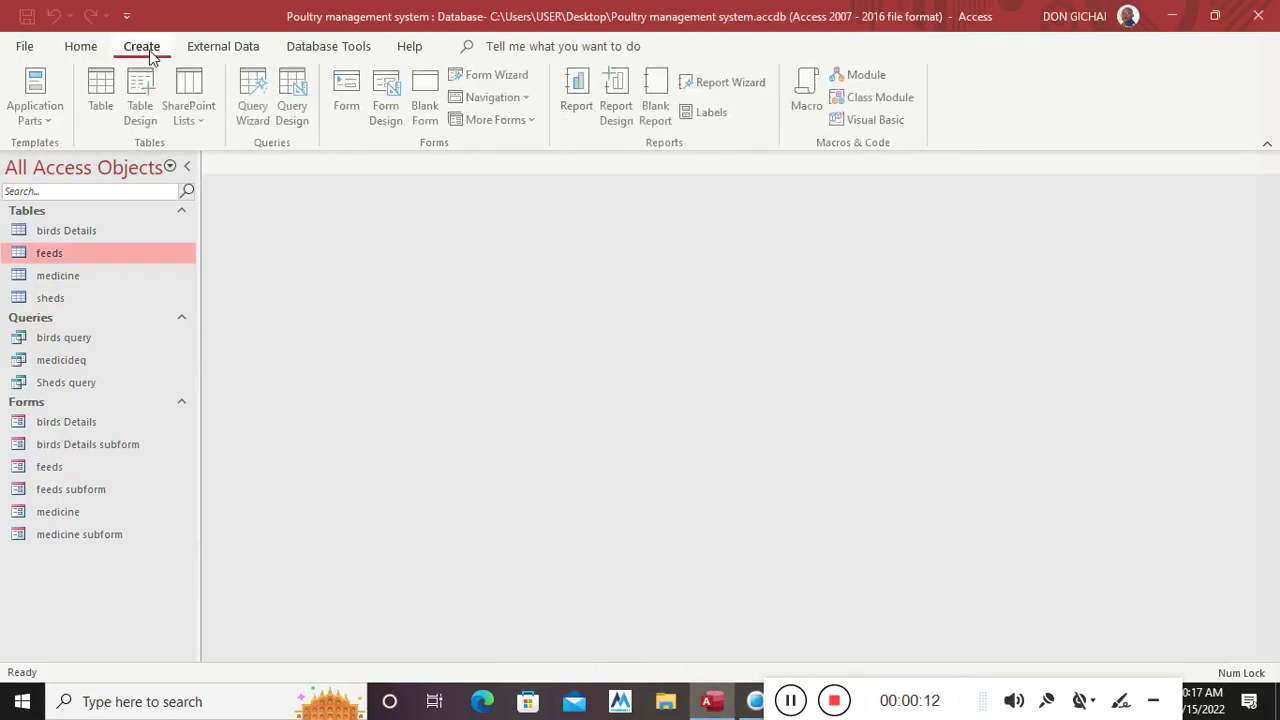
{"action": "left_click", "coordinate": [294, 117]}
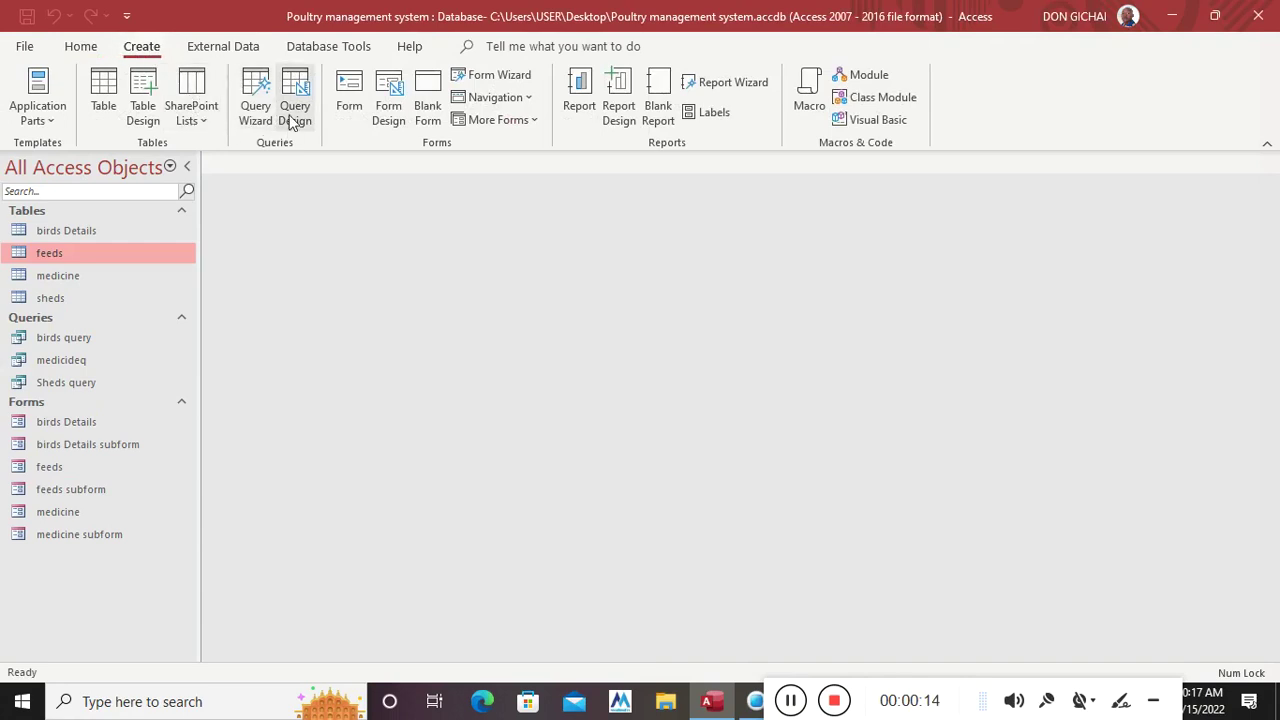
{"action": "double_click", "coordinate": [1060, 297]}
{"action": "double_click", "coordinate": [306, 238]}
{"action": "double_click", "coordinate": [304, 255]}
{"action": "double_click", "coordinate": [305, 272]}
{"action": "double_click", "coordinate": [300, 289]}
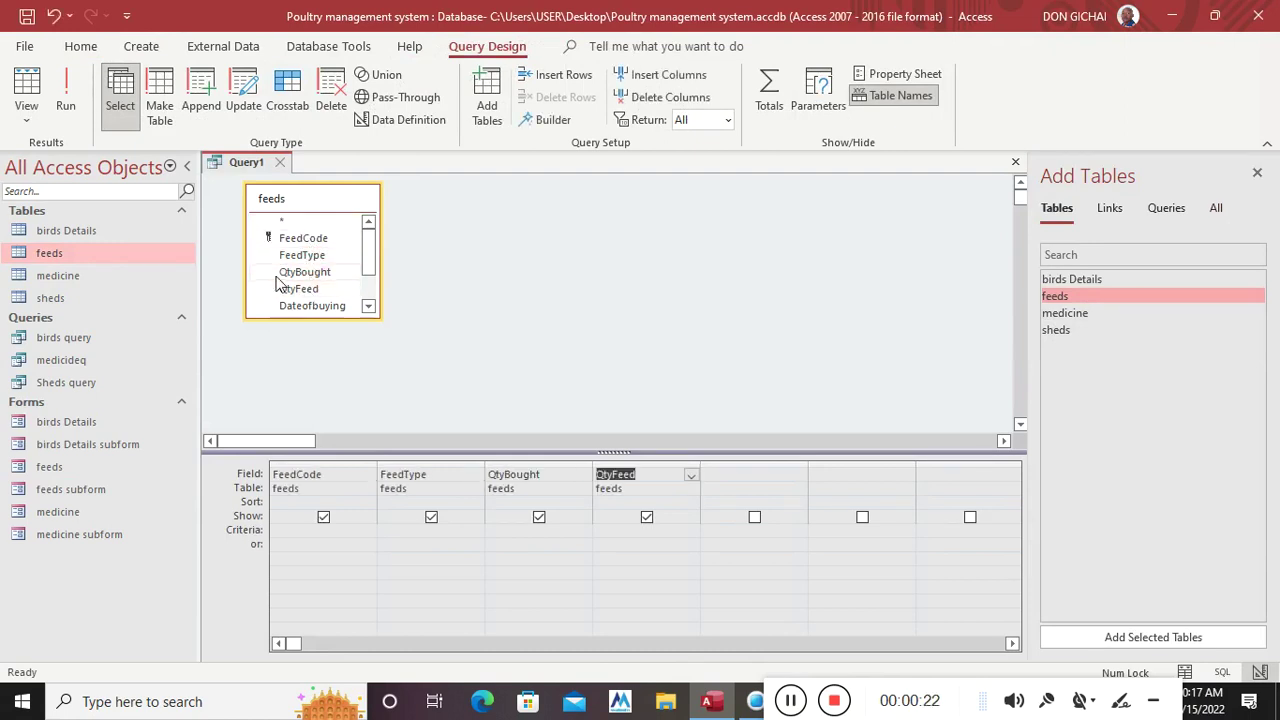
Step: Lengthen the feeds field list, add Dateofbuying, Price, TotalSpend and Shed to the query, and dismiss the table list
{"action": "left_click_drag", "start_coordinate": [311, 318], "coordinate": [311, 370]}
{"action": "left_click", "coordinate": [311, 313]}
{"action": "double_click", "coordinate": [311, 313]}
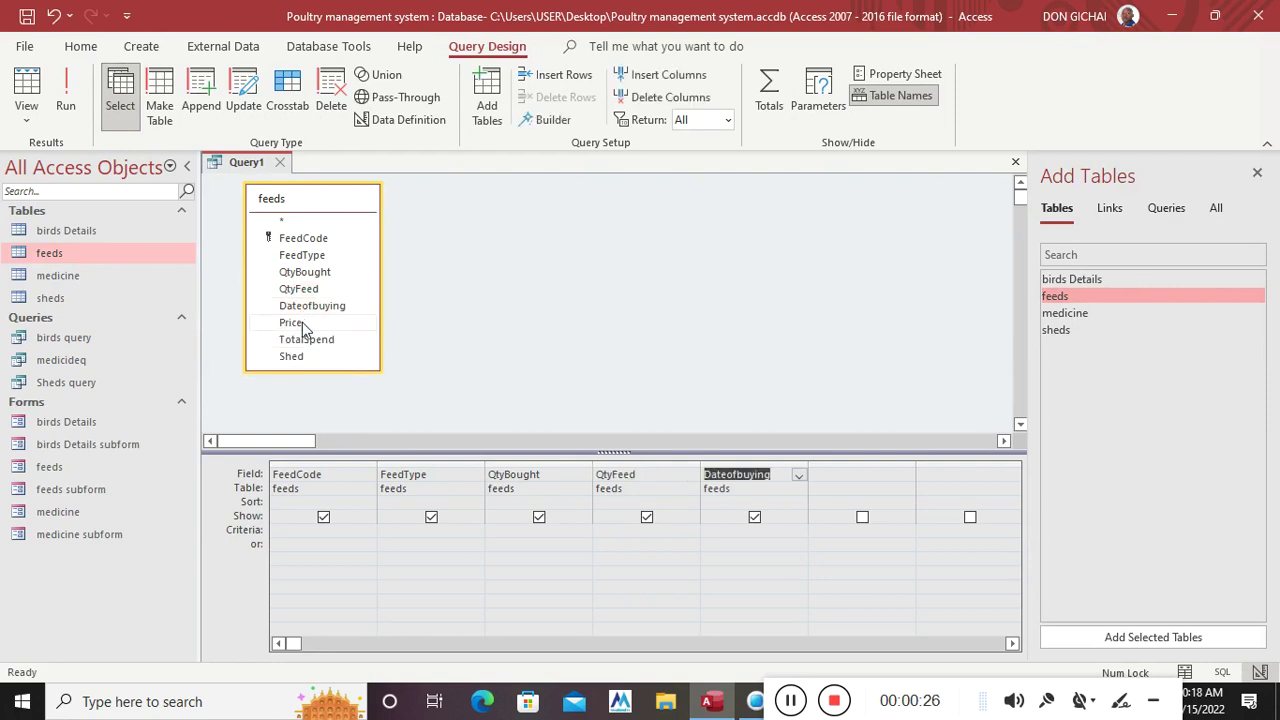
{"action": "double_click", "coordinate": [300, 322]}
{"action": "double_click", "coordinate": [313, 340]}
{"action": "double_click", "coordinate": [311, 356]}
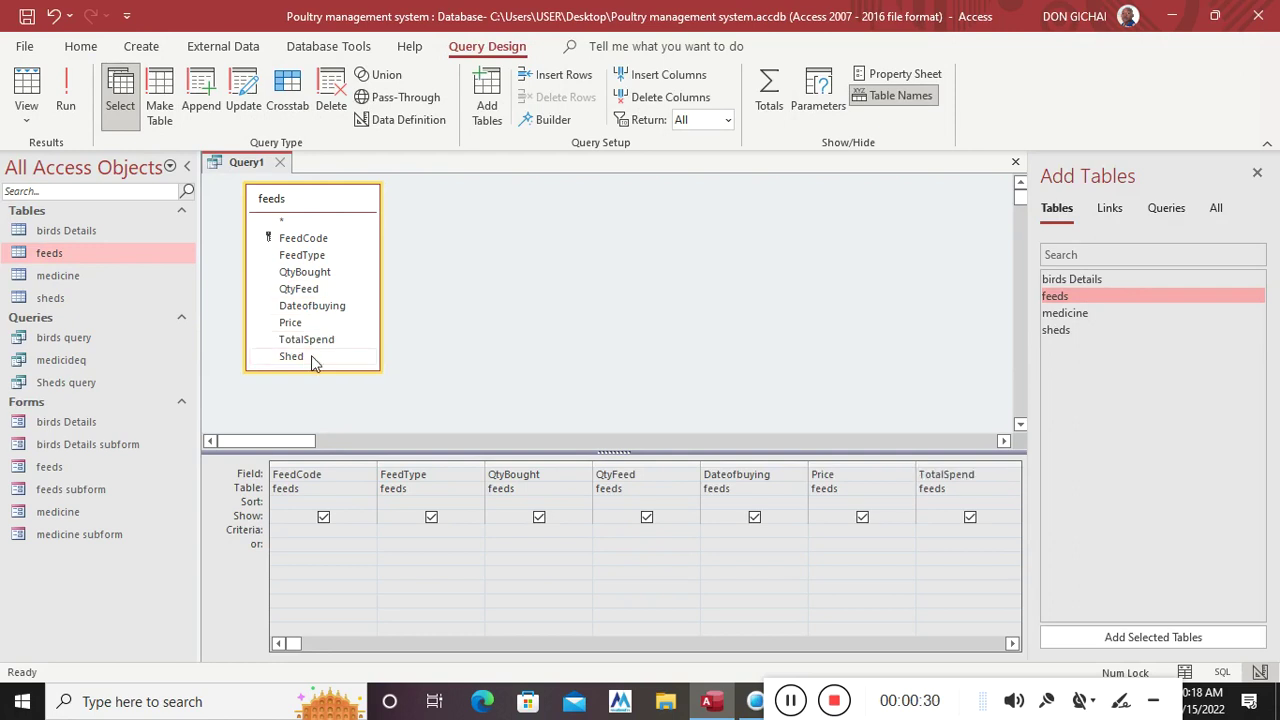
{"action": "left_click", "coordinate": [1257, 176]}
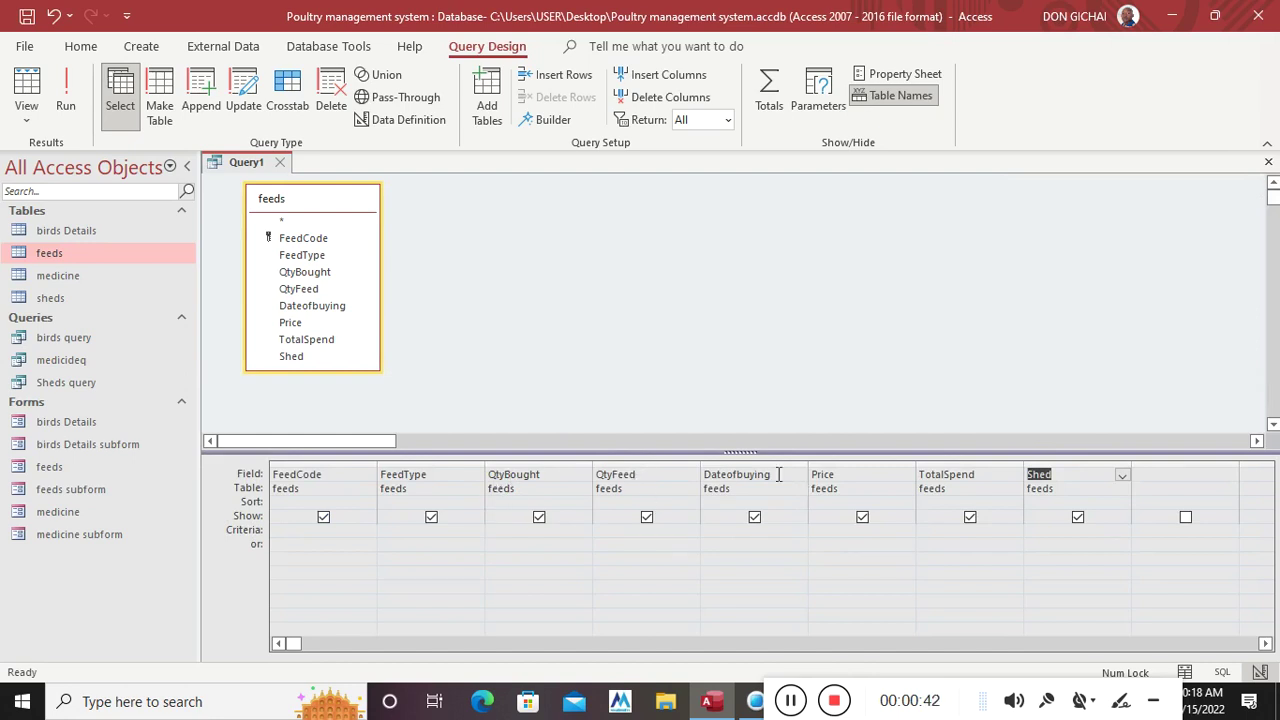
Step: Make TotalSpend a calculated field with the expression QtyBought*Price and widen its column to show the whole expression
{"action": "left_click", "coordinate": [993, 474]}
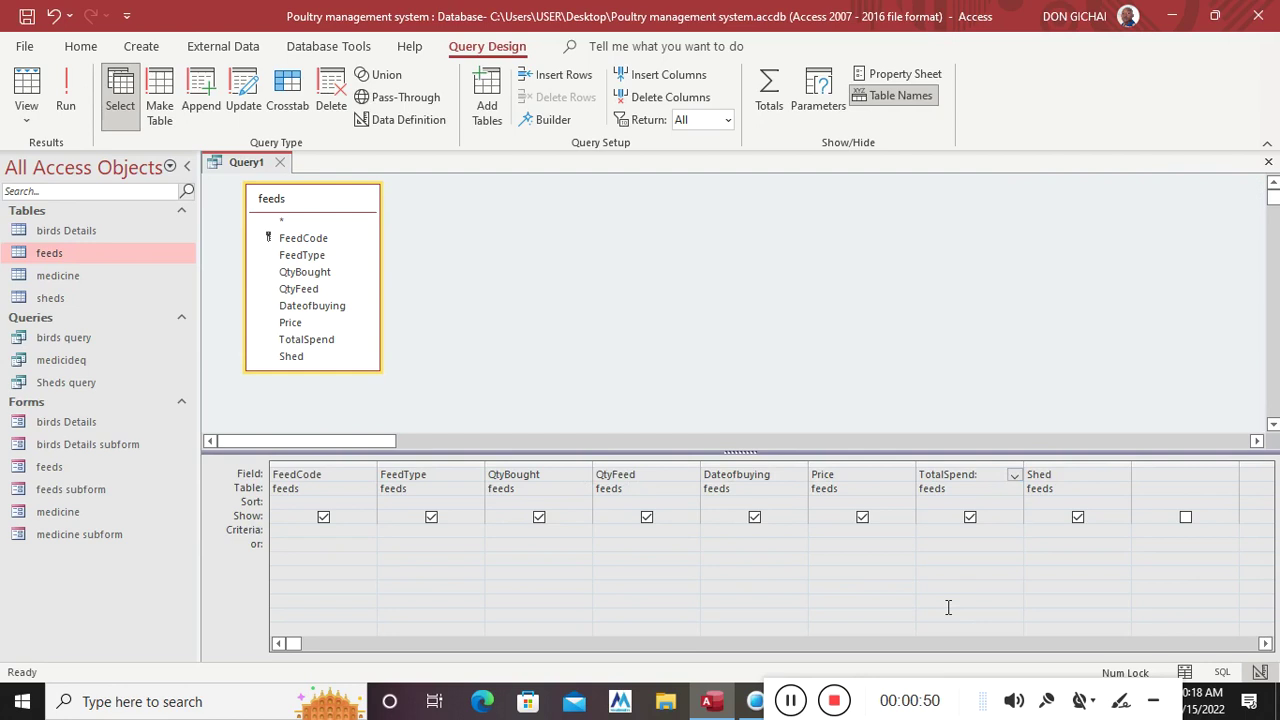
{"action": "key", "text": "Caps_Lock"}
{"action": "type", "text": "Q"}
{"action": "key", "text": "Caps_Lock"}
{"action": "type", "text": "ought*Price"}
{"action": "left_click", "coordinate": [971, 606]}
{"action": "left_click_drag", "start_coordinate": [1022, 461], "coordinate": [871, 477]}
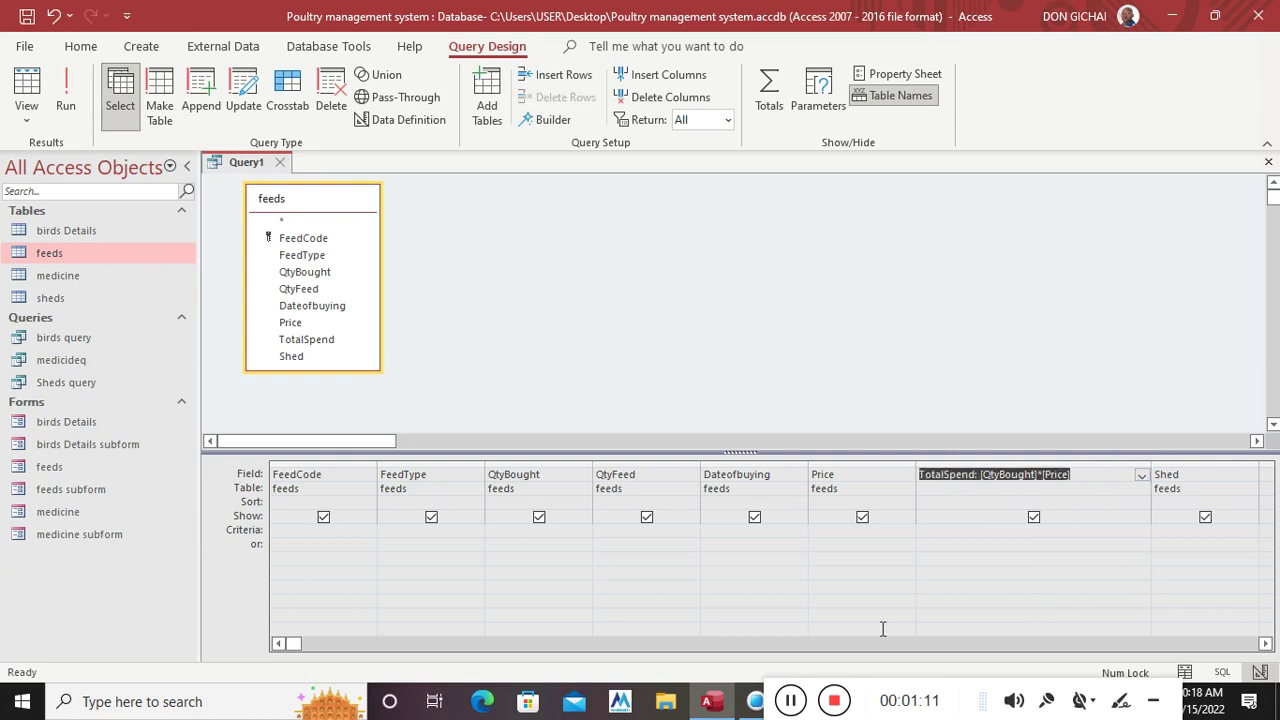
Step: Launch the ZoomIt app and magnify the TotalSpend expression in the query grid
{"action": "left_click", "coordinate": [202, 705]}
{"action": "type", "text": "zoom"}
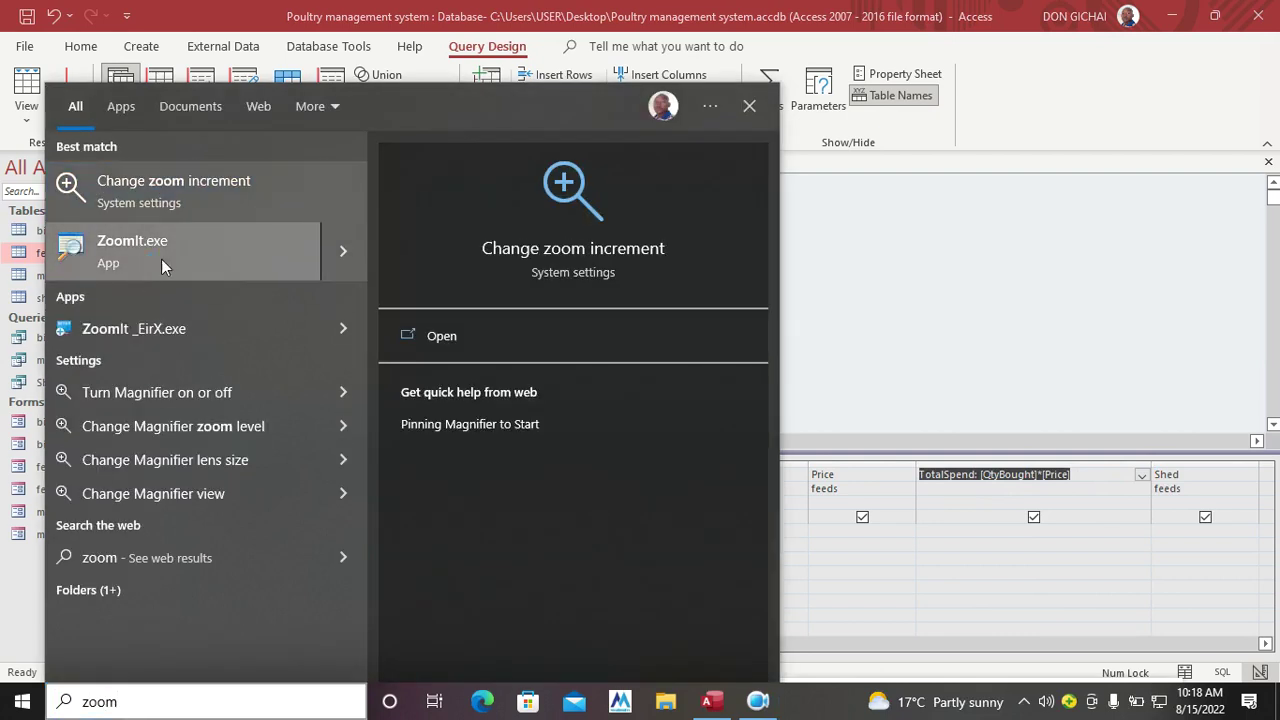
{"action": "left_click", "coordinate": [161, 259]}
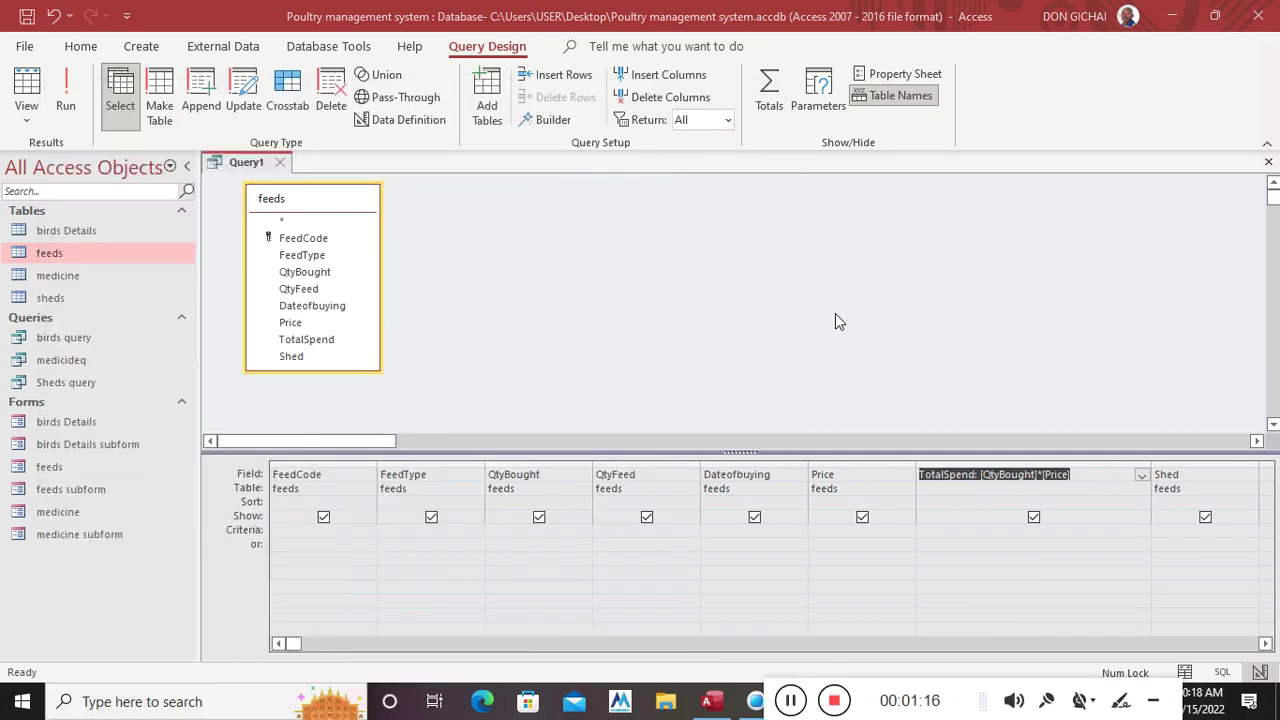
{"action": "key", "text": "ctrl+1"}
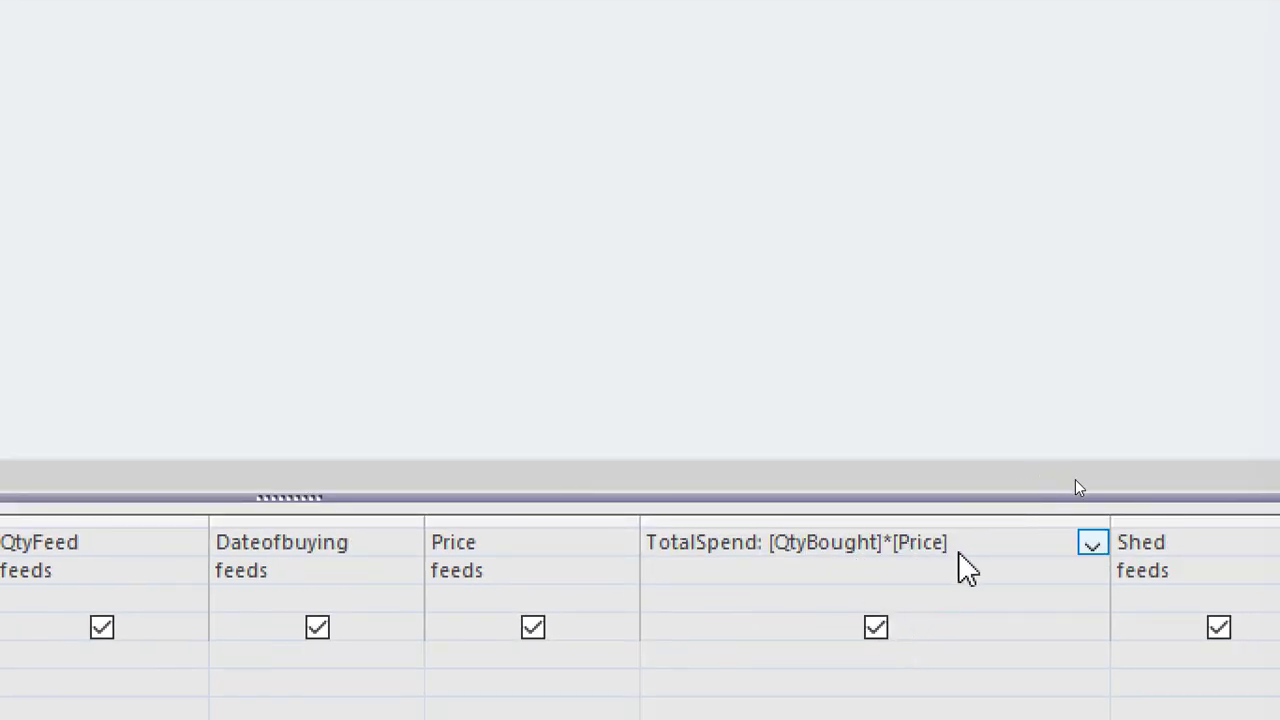
{"action": "key", "text": "Escape"}
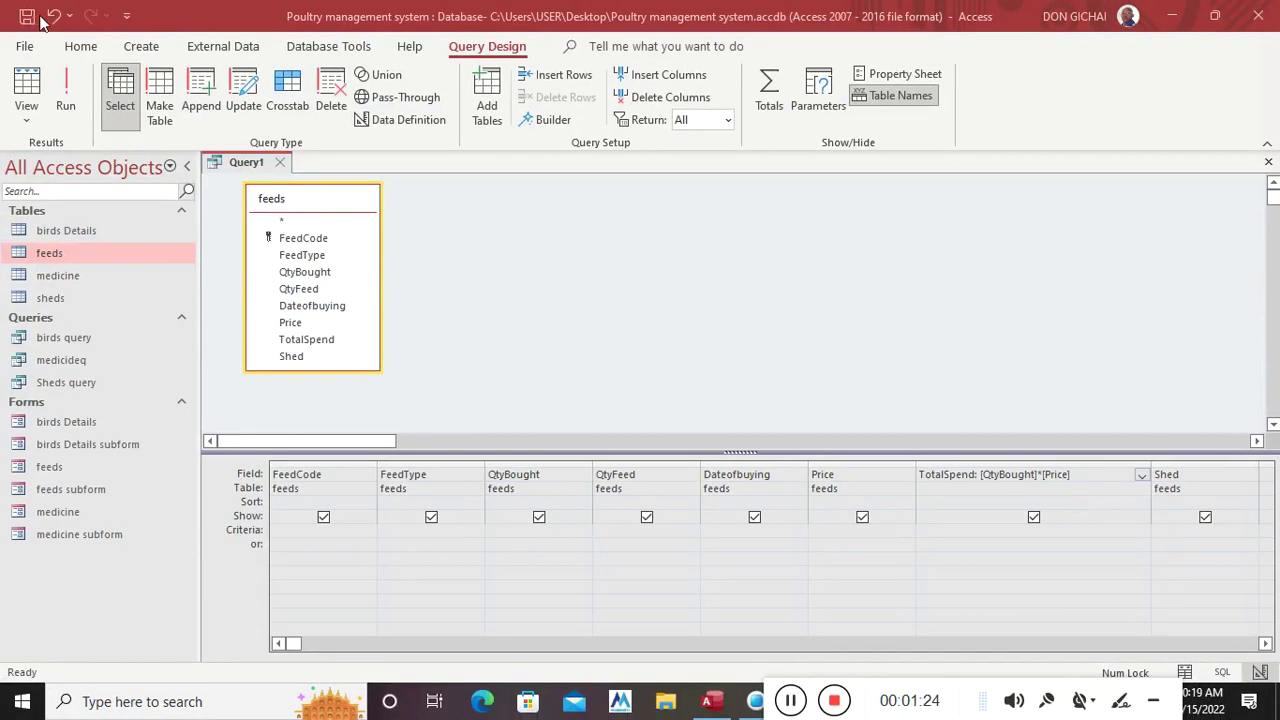
Step: Close the feeds query and save it under the name feedq
{"action": "left_click", "coordinate": [1268, 162]}
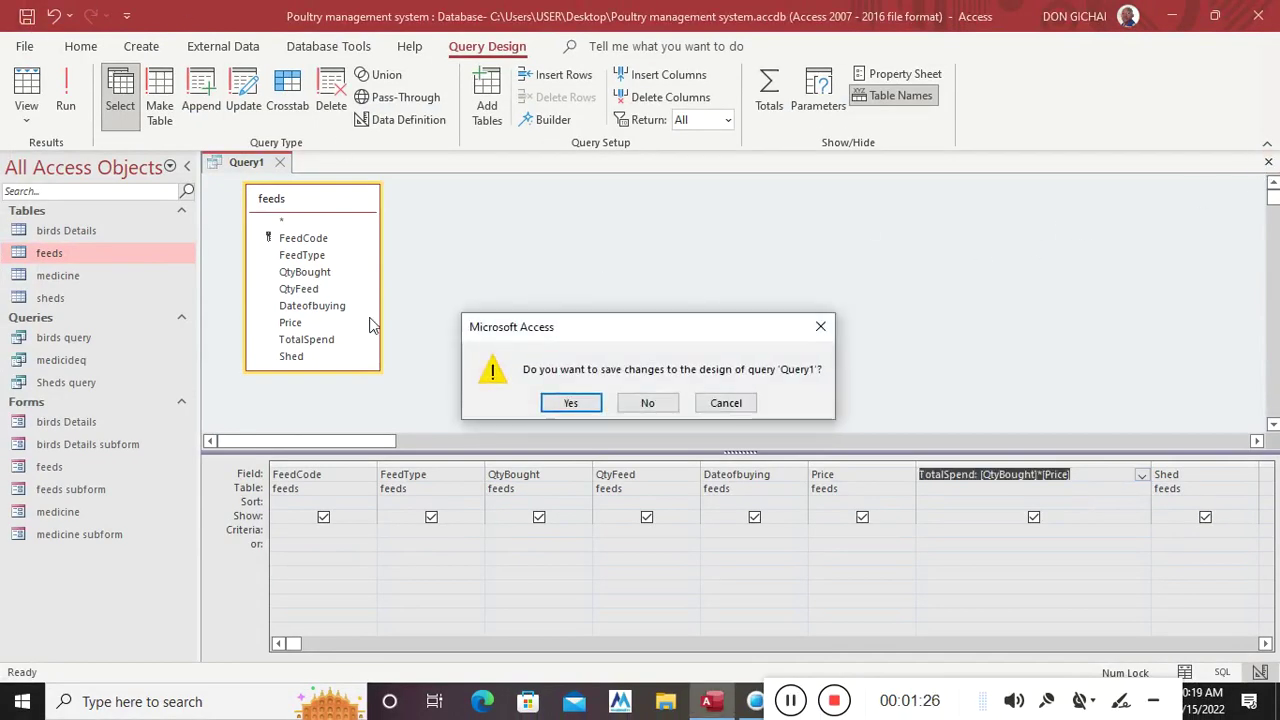
{"action": "left_click", "coordinate": [556, 406]}
{"action": "type", "text": "feedq"}
{"action": "key", "text": "Return"}
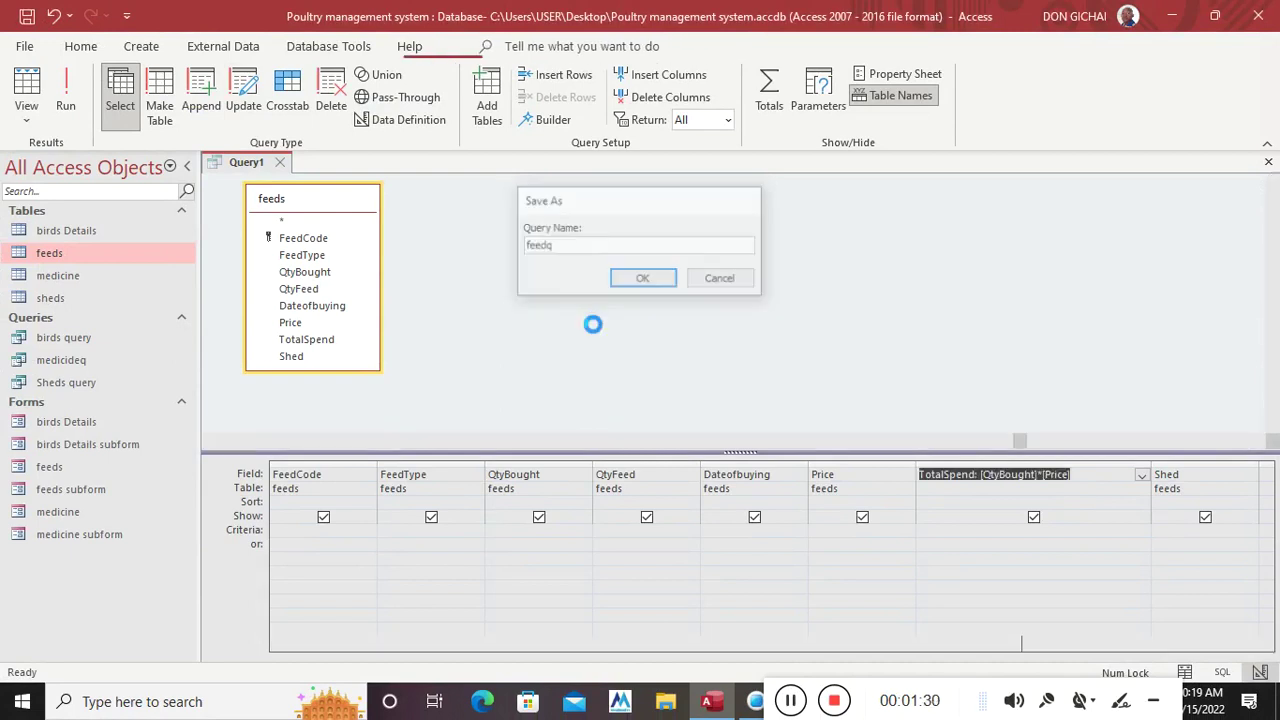
Step: Open the existing birds query in Design View
{"action": "left_click", "coordinate": [60, 340]}
{"action": "right_click", "coordinate": [58, 339]}
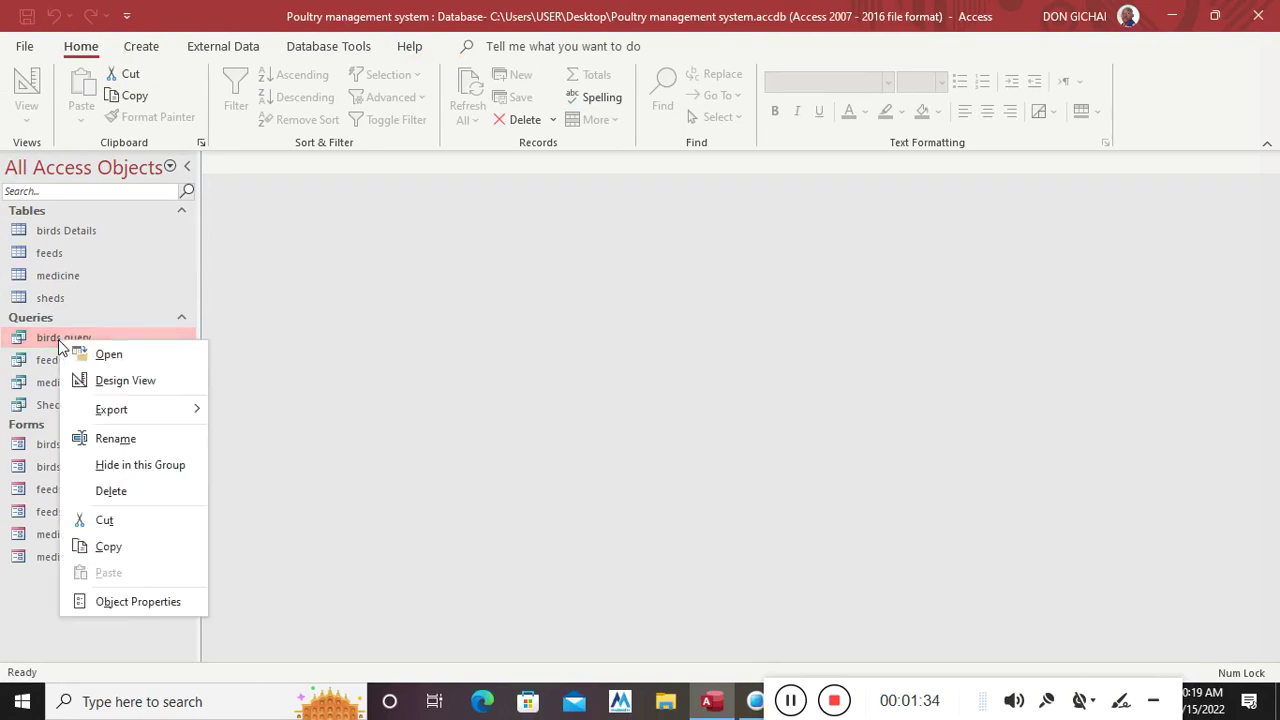
{"action": "left_click", "coordinate": [115, 380]}
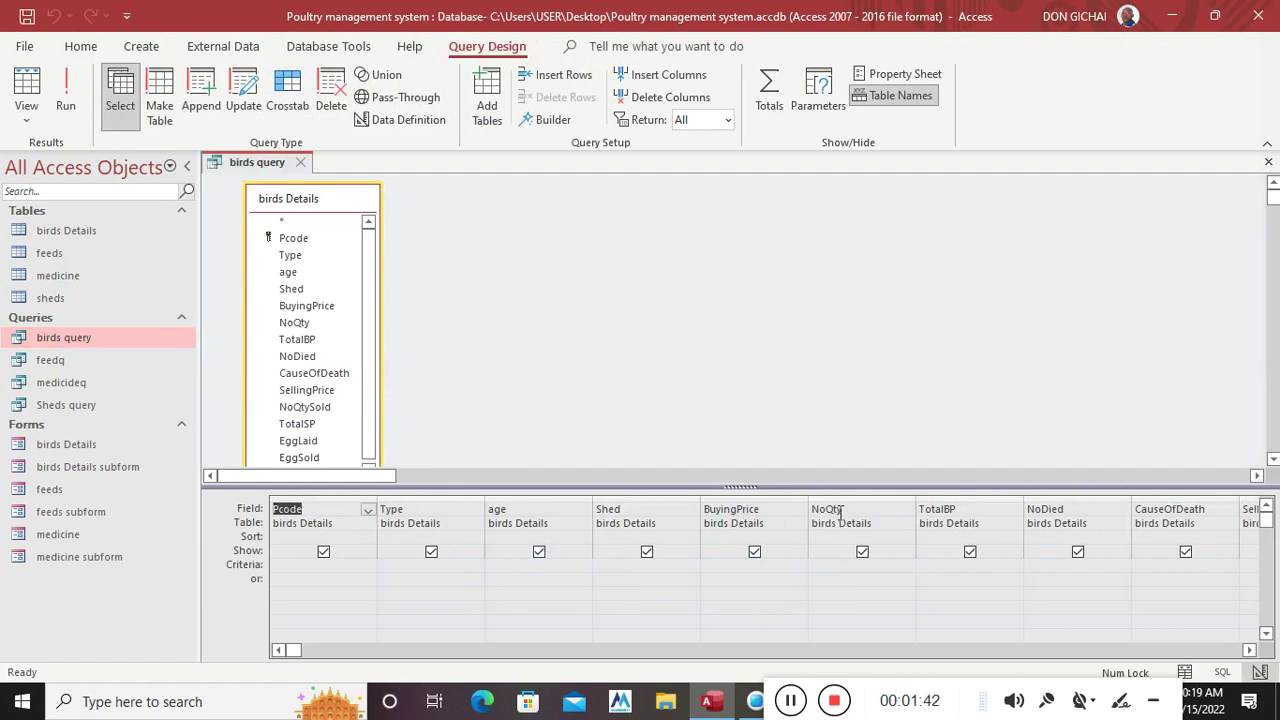
Step: Make TotalBP a calculated field with the expression NoQty*BuyingPrice and widen its column to show the whole expression
{"action": "left_click", "coordinate": [984, 508]}
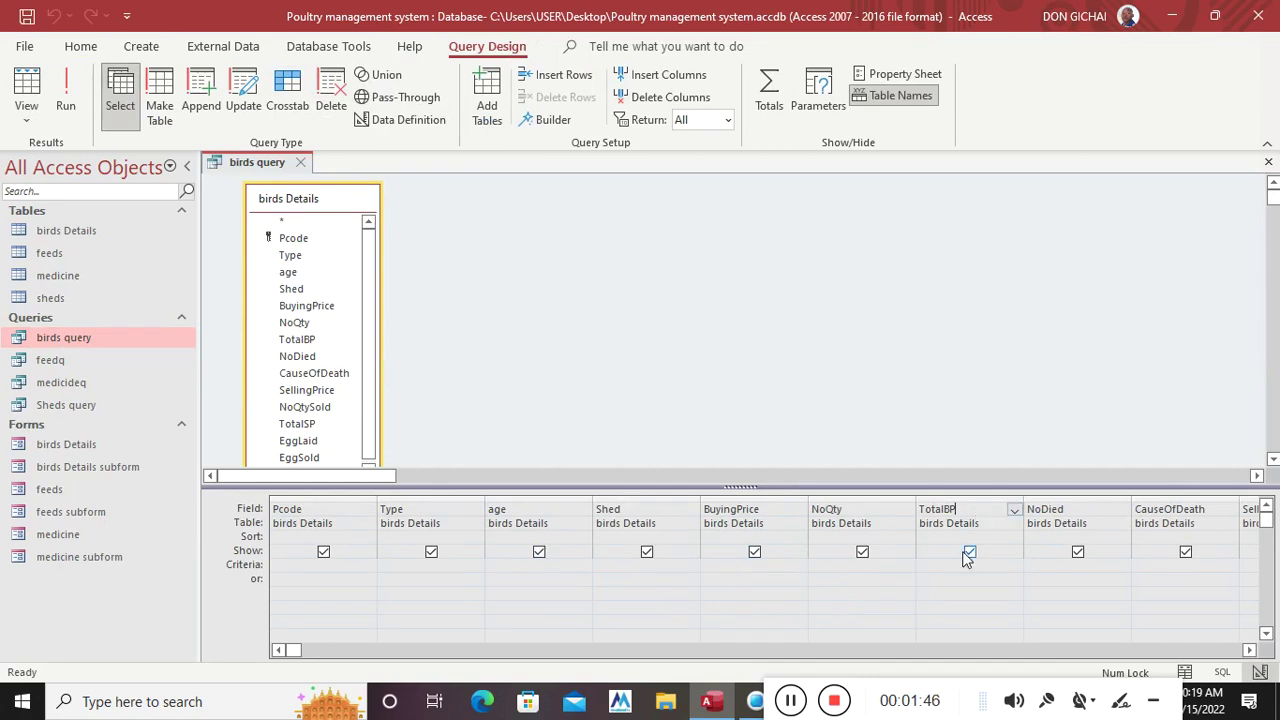
{"action": "type", "text": ":"}
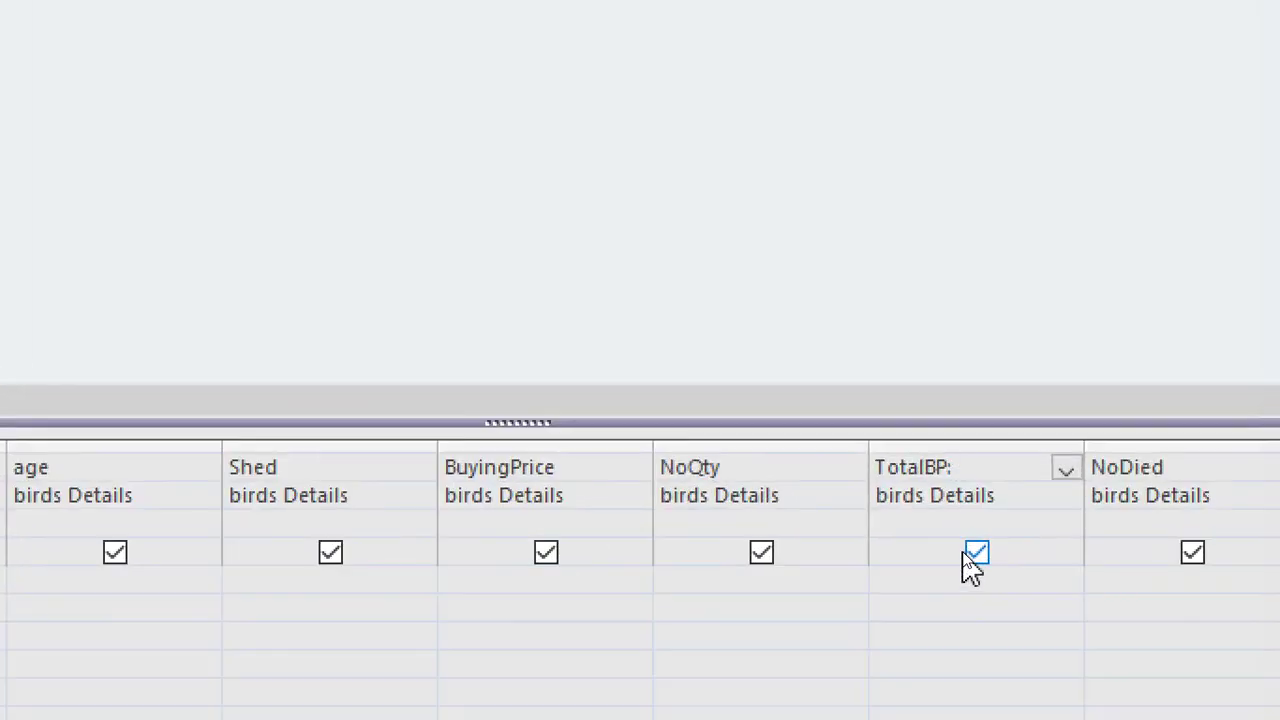
{"action": "type", "text": "NoQty*/"}
{"action": "key", "text": "BackSpace"}
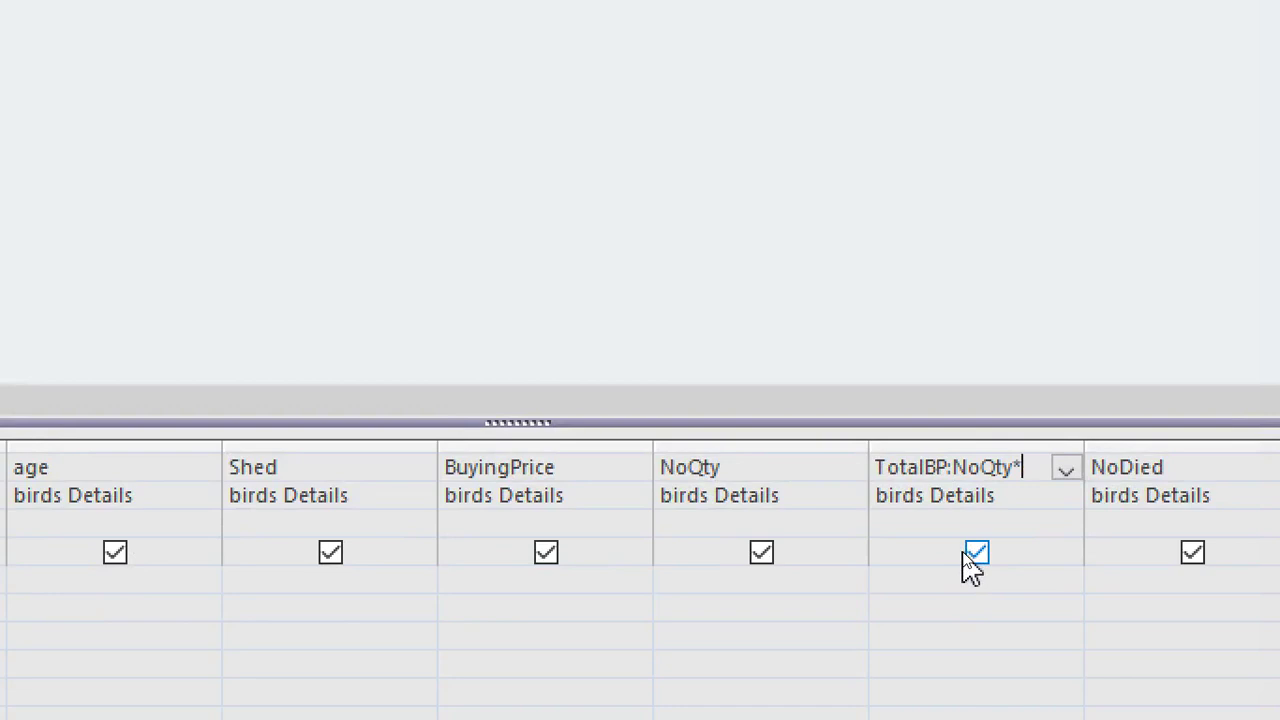
{"action": "type", "text": "Buying"}
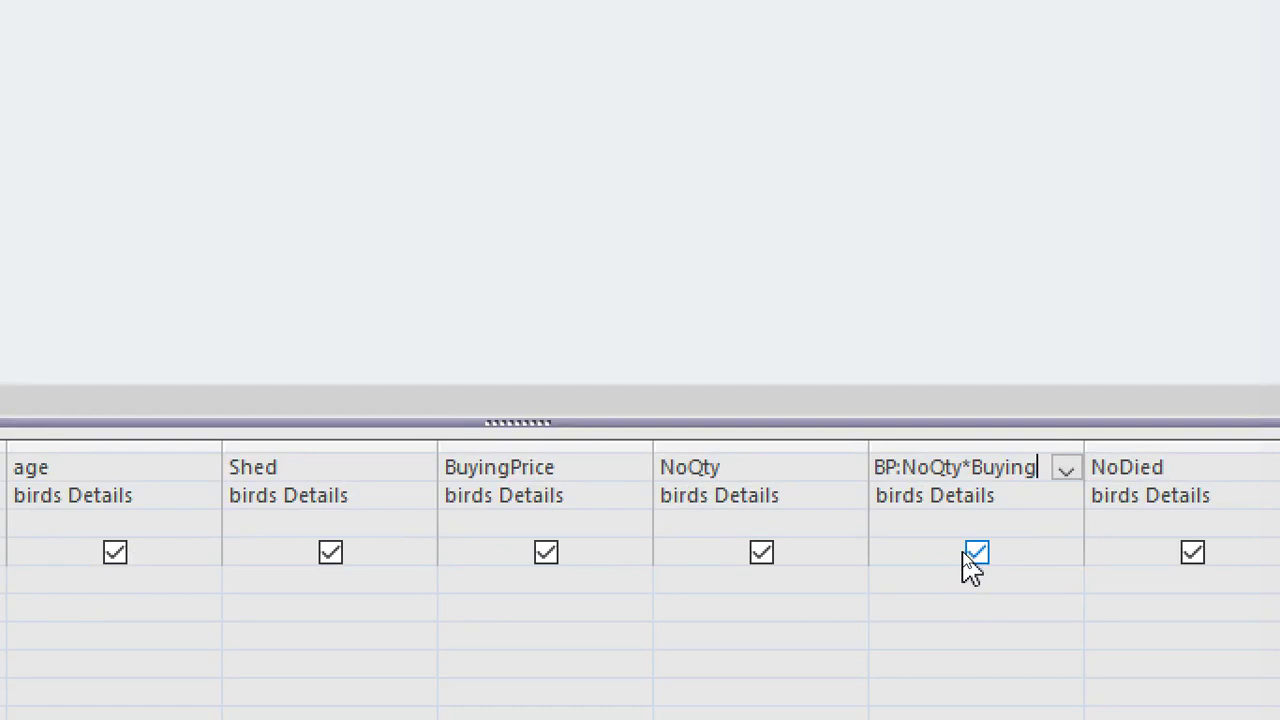
{"action": "type", "text": "Price"}
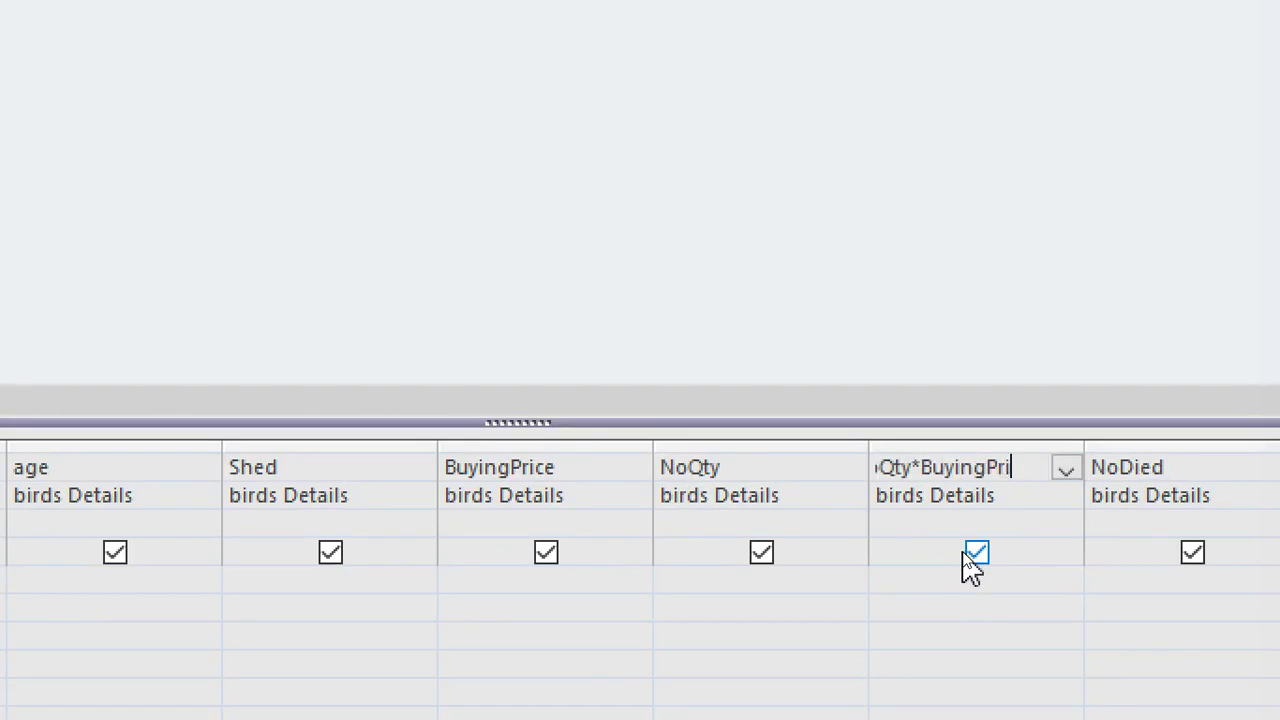
{"action": "left_click", "coordinate": [950, 590]}
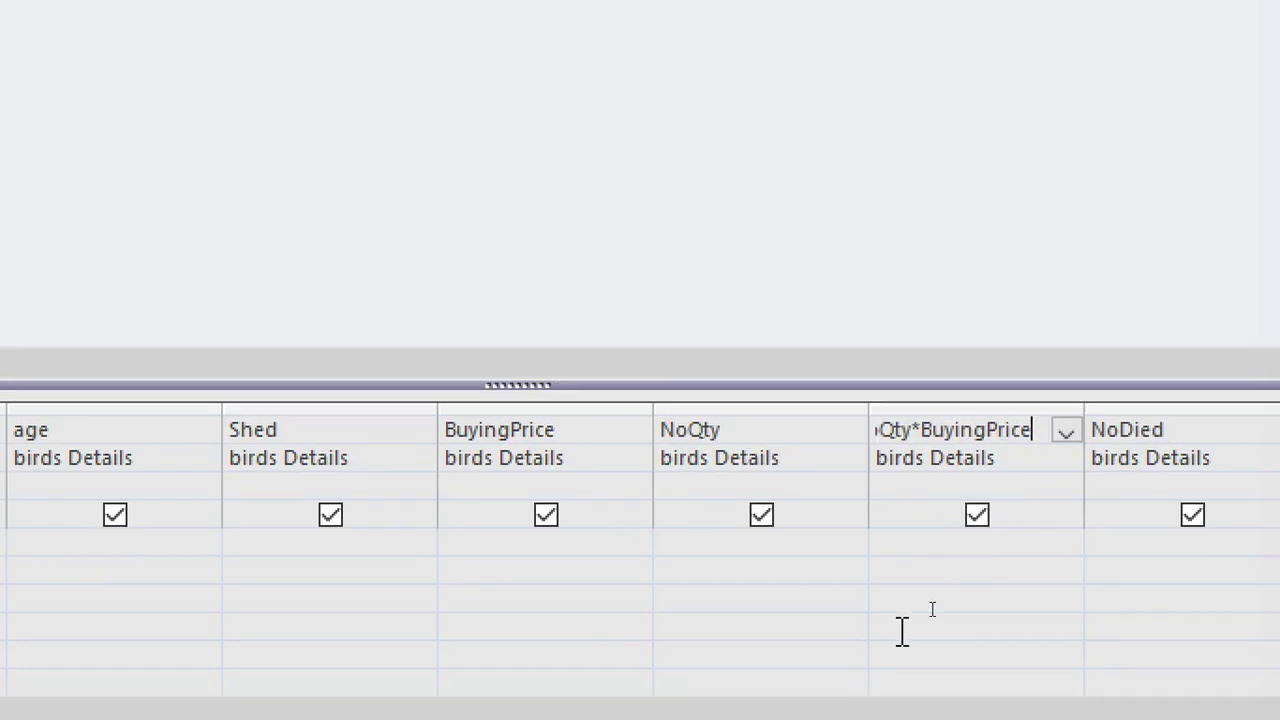
{"action": "left_click_drag", "start_coordinate": [1083, 409], "coordinate": [765, 420]}
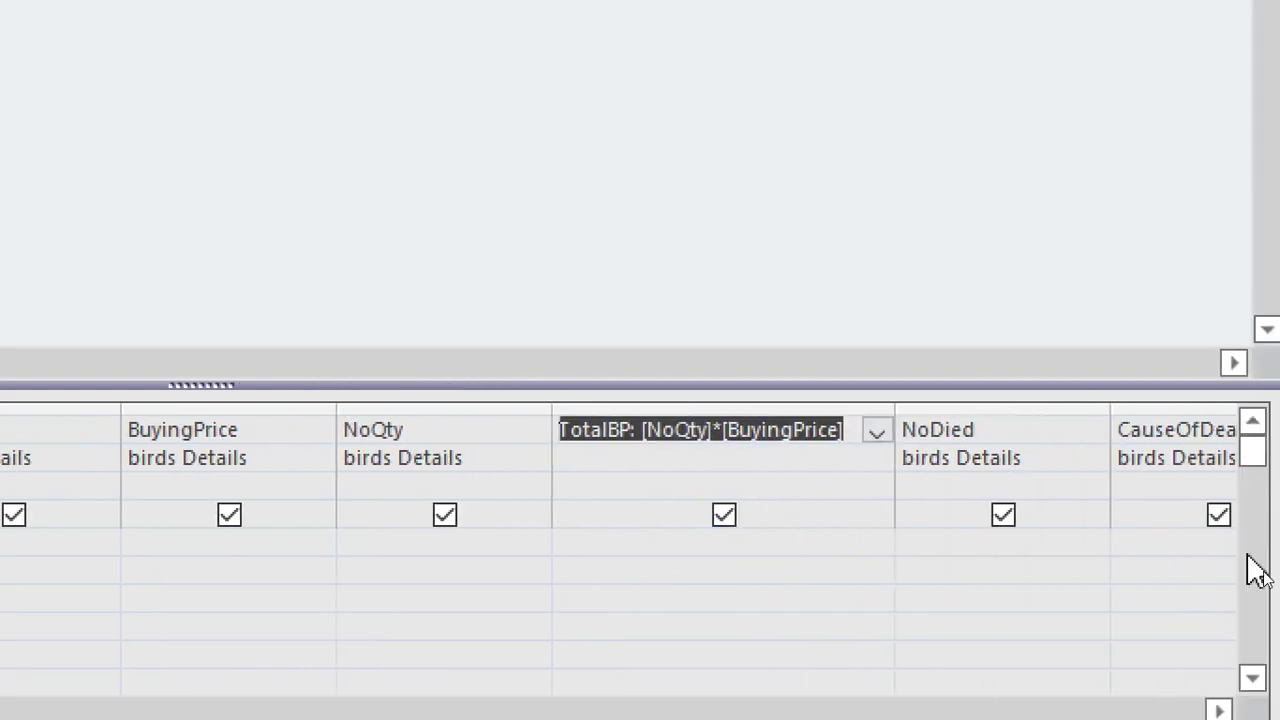
Step: Make TotalSP a calculated field with the expression NoQtySold*SellingPrice, copying the field name NoQtySold from its own column
{"action": "left_click", "coordinate": [1218, 710]}
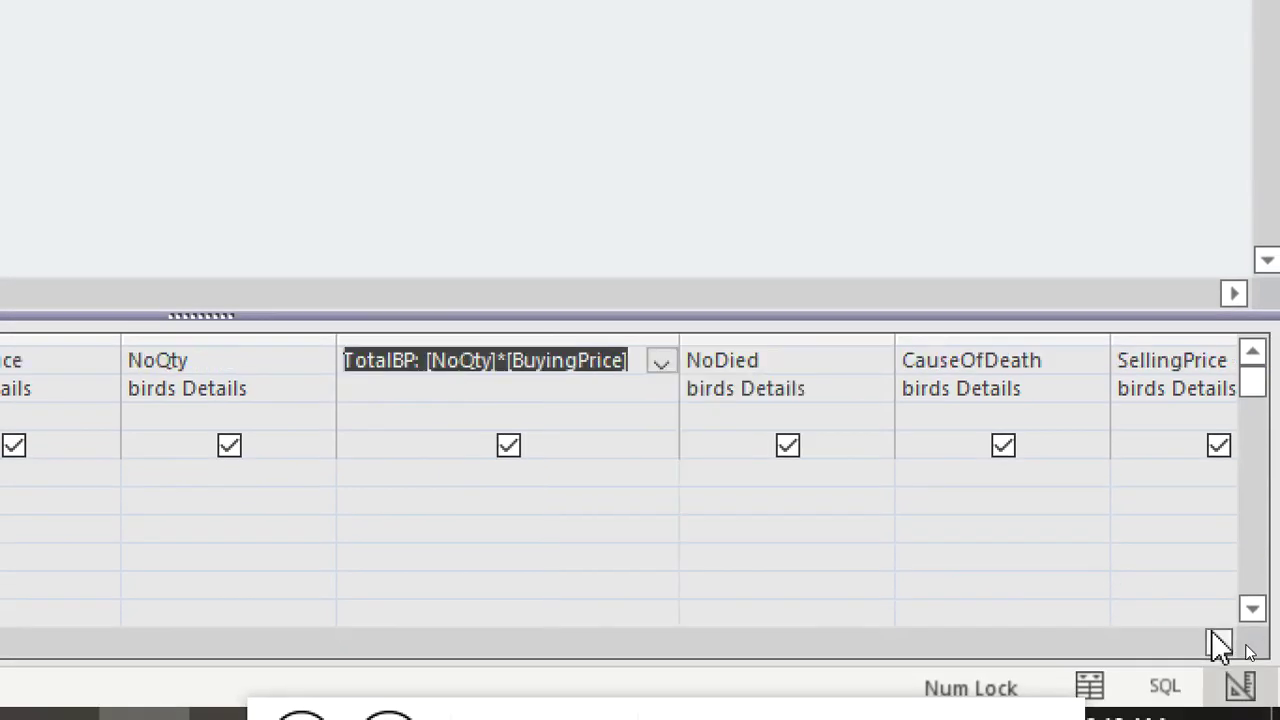
{"action": "left_click", "coordinate": [1218, 710]}
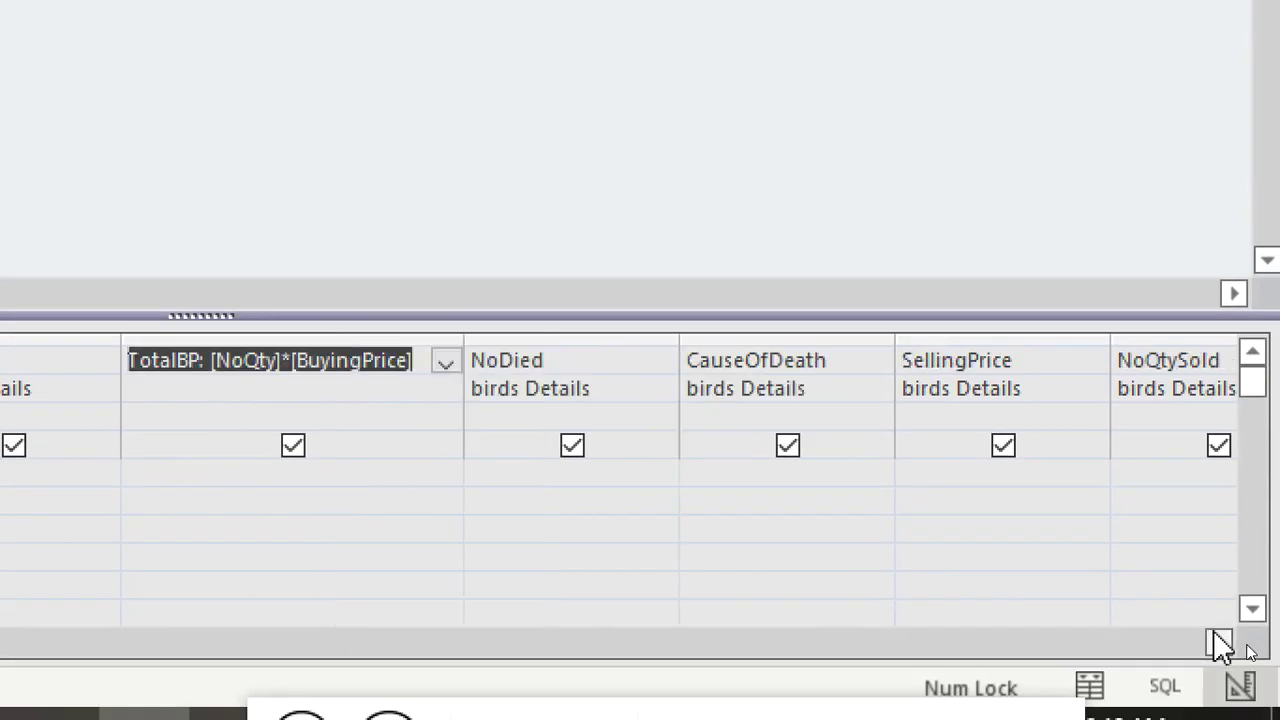
{"action": "left_click", "coordinate": [1220, 645]}
{"action": "left_click", "coordinate": [1219, 643]}
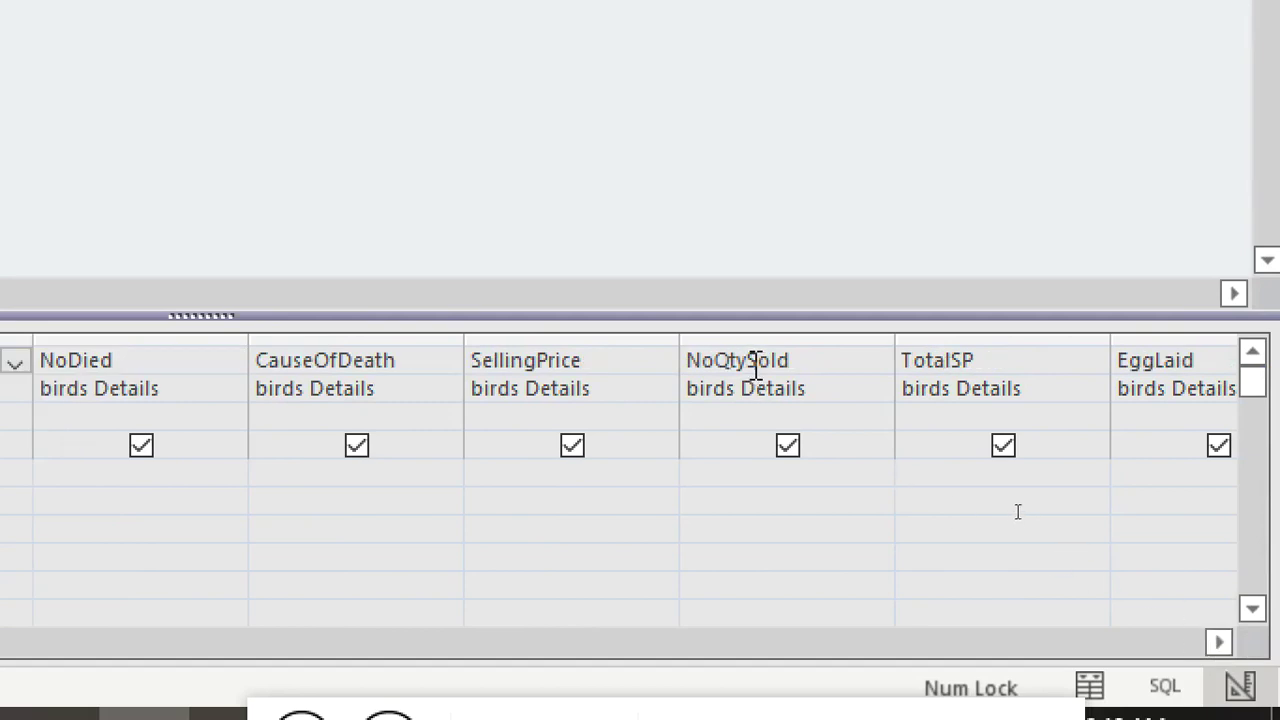
{"action": "left_click_drag", "start_coordinate": [823, 363], "coordinate": [666, 362]}
{"action": "key", "text": "ctrl+c"}
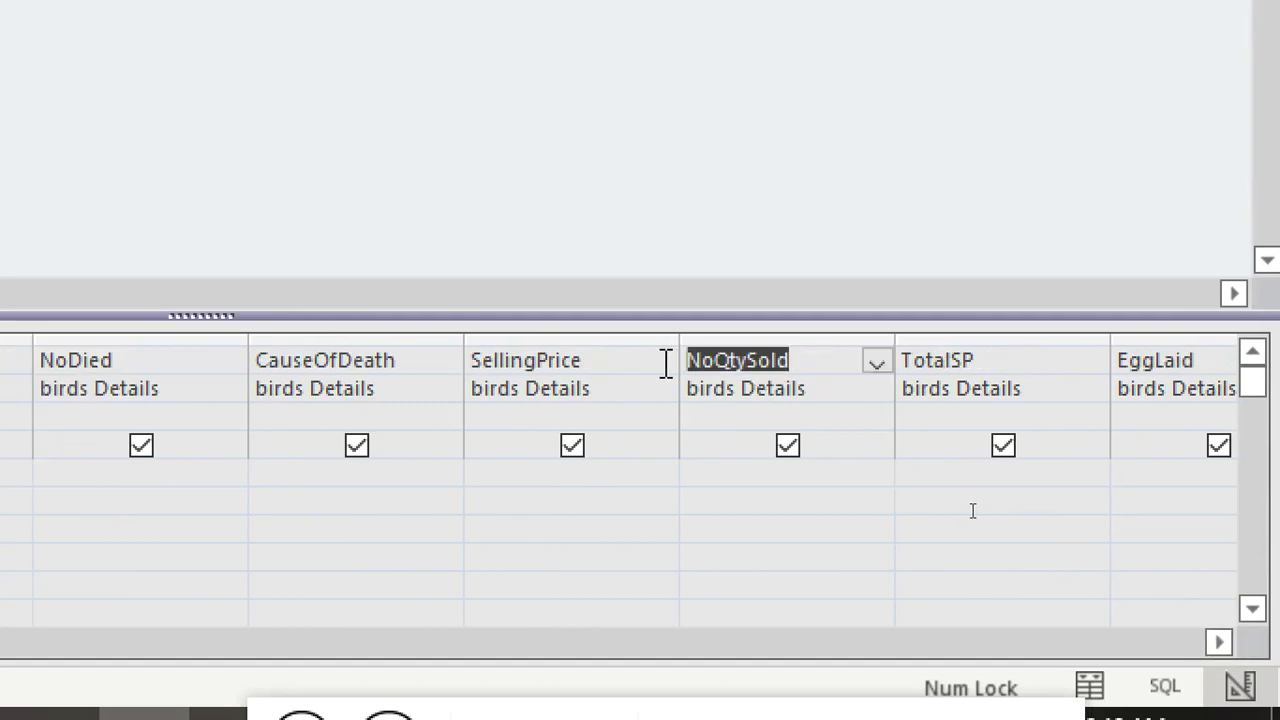
{"action": "left_click", "coordinate": [1020, 356]}
{"action": "type", "text": ":"}
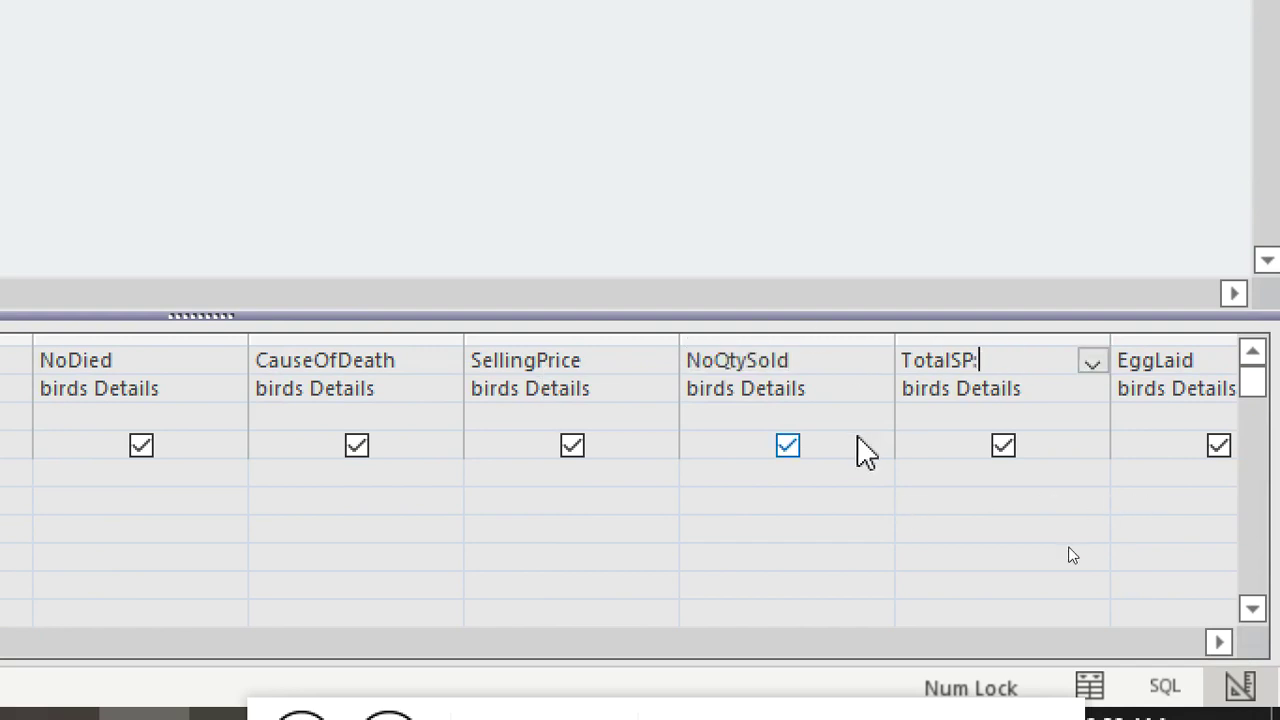
{"action": "key", "text": "ctrl+v"}
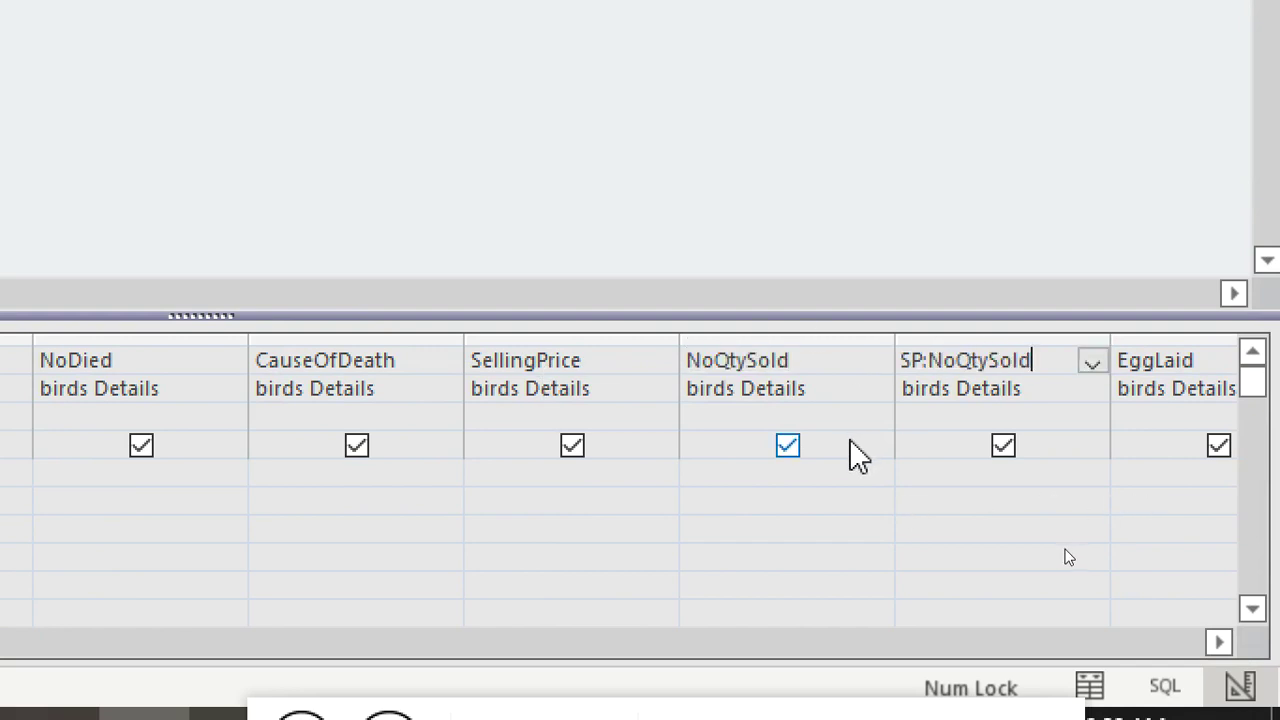
{"action": "type", "text": "*Selling"}
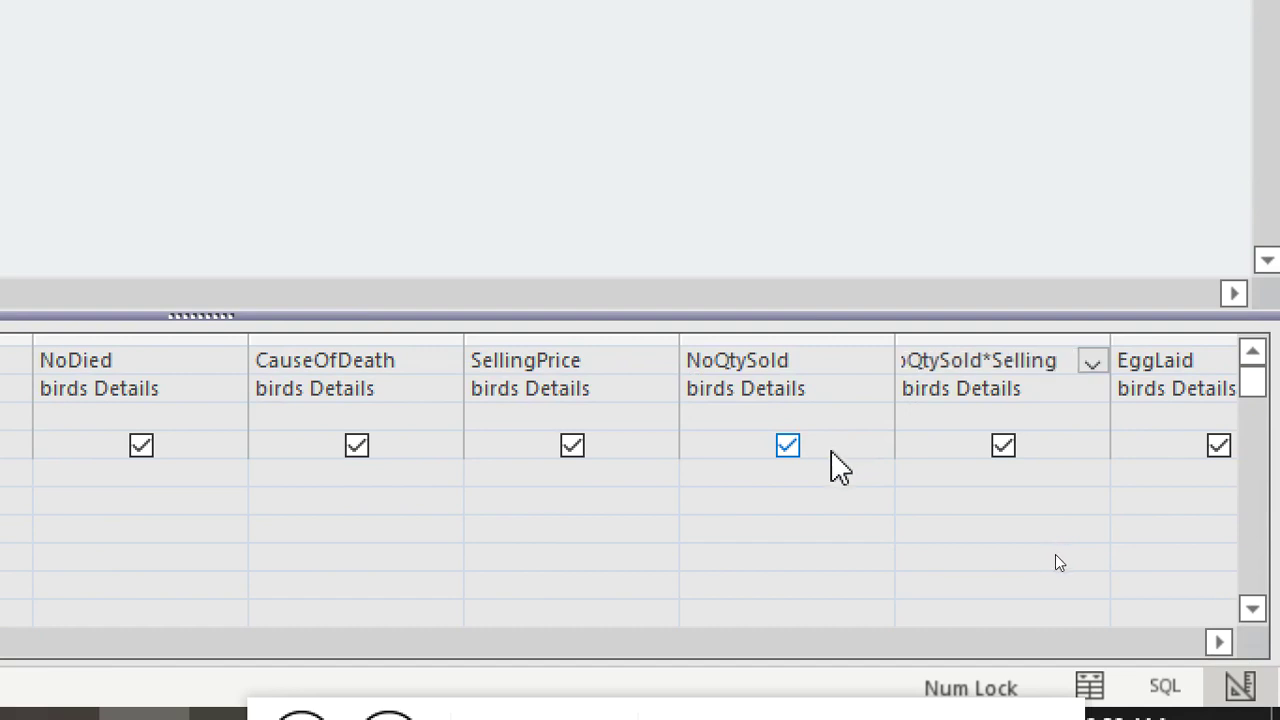
{"action": "type", "text": "Price"}
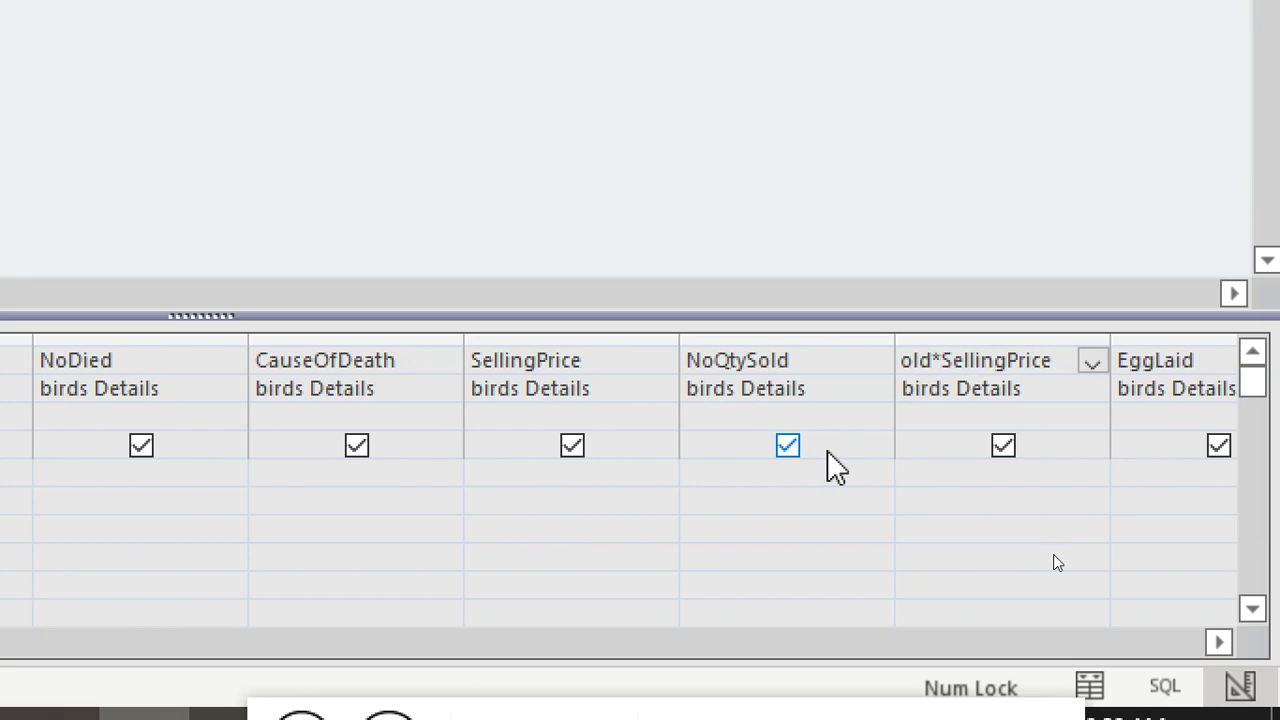
Step: Make TotaEggsAmount a calculated field with the expression EggLaid*EggSold and widen its column to show the whole expression
{"action": "left_click", "coordinate": [1217, 641]}
{"action": "left_click", "coordinate": [1210, 633]}
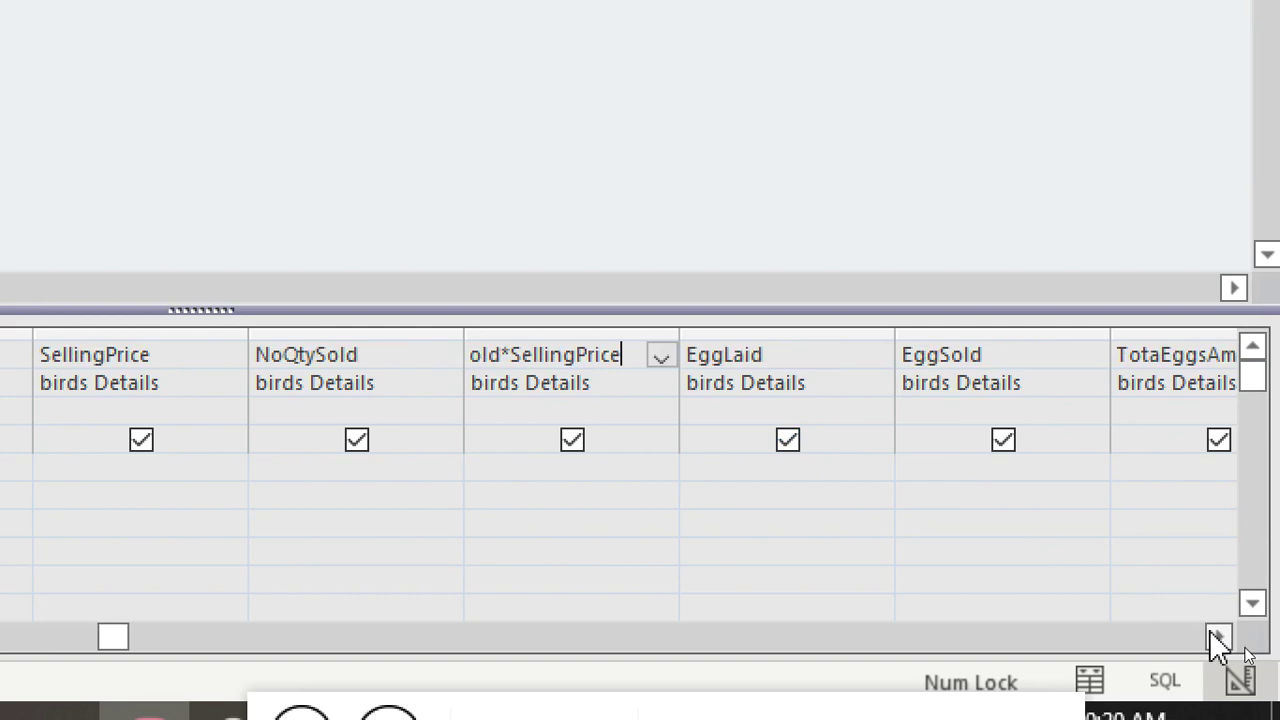
{"action": "left_click", "coordinate": [1210, 632]}
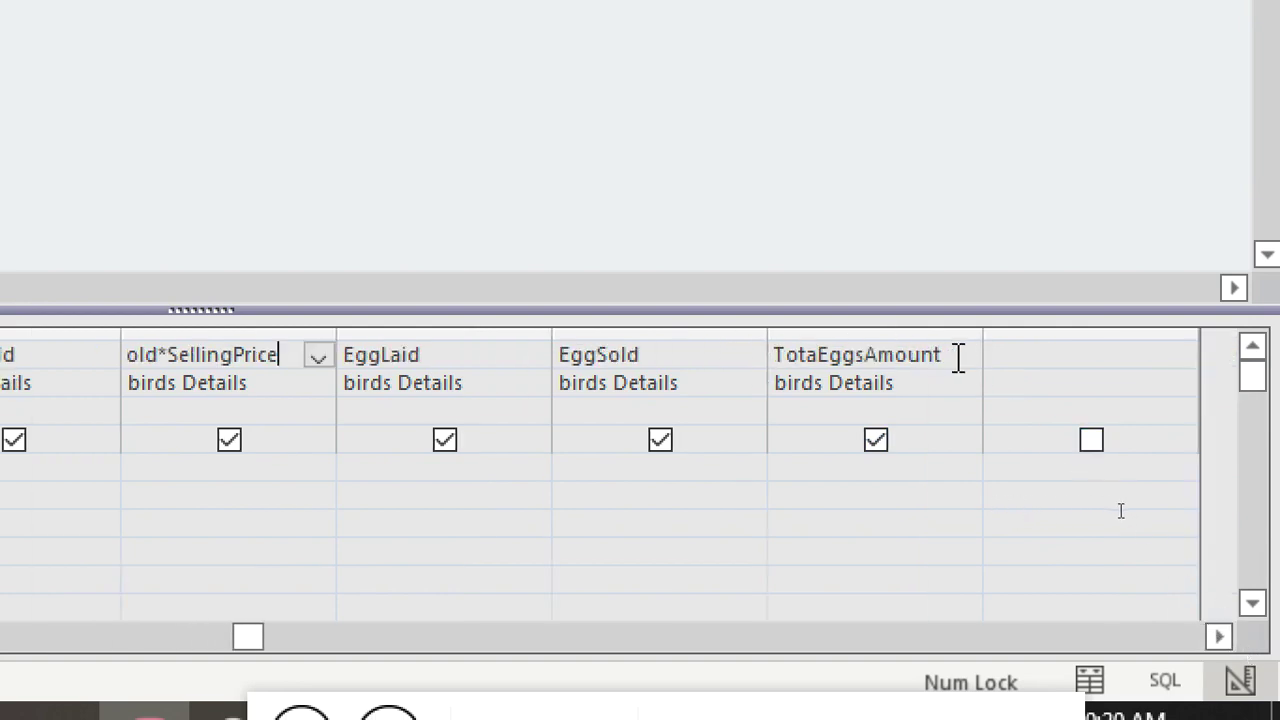
{"action": "key", "text": "Tab"}
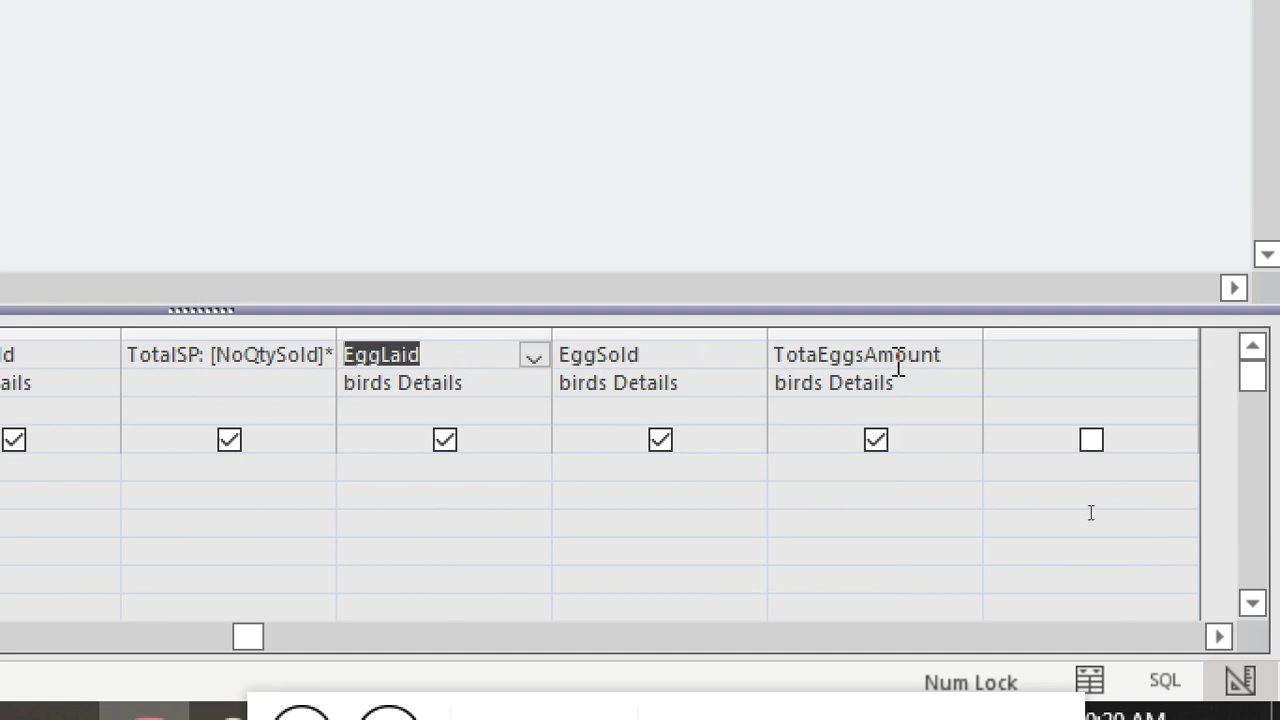
{"action": "left_click", "coordinate": [972, 357]}
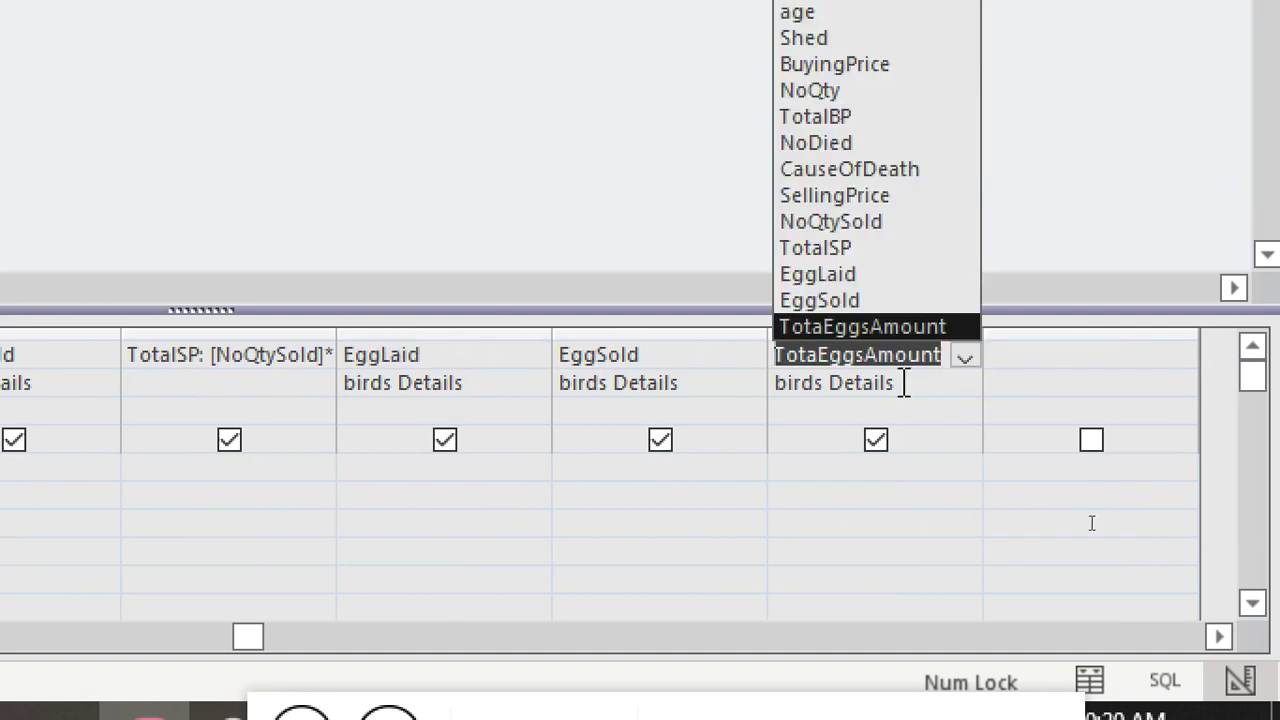
{"action": "left_click", "coordinate": [948, 360]}
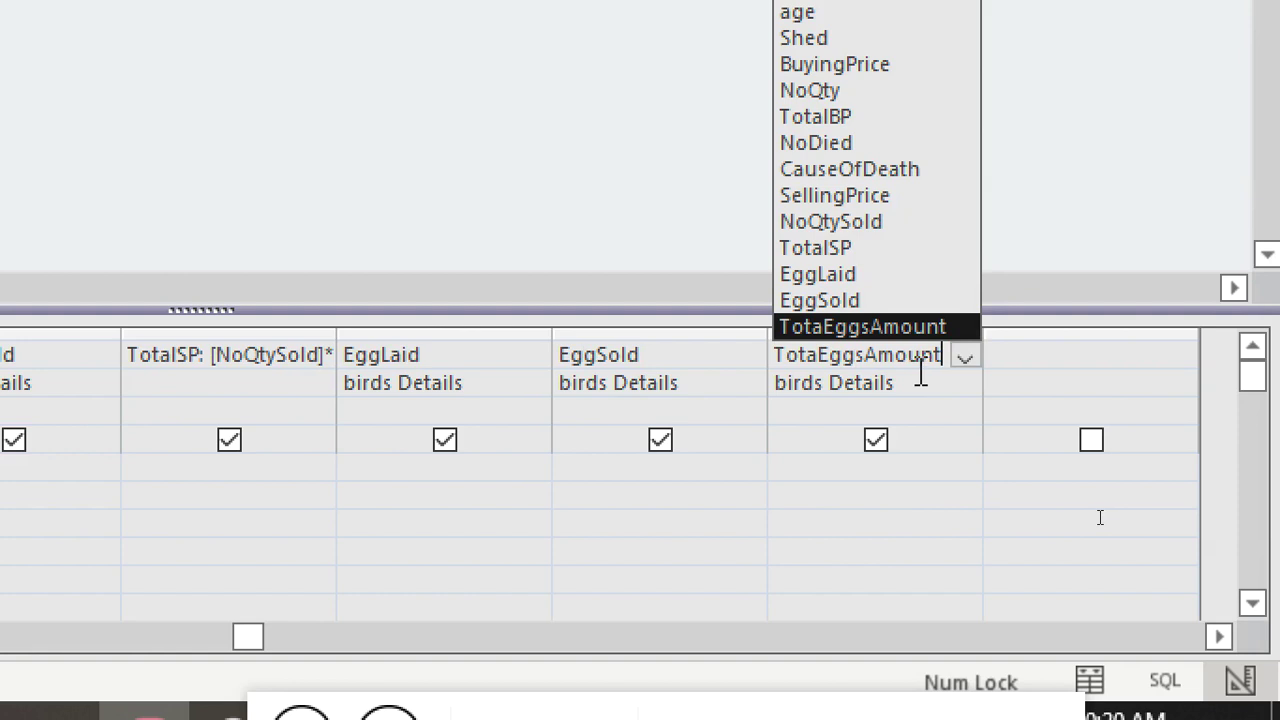
{"action": "type", "text": ":EggLaid"}
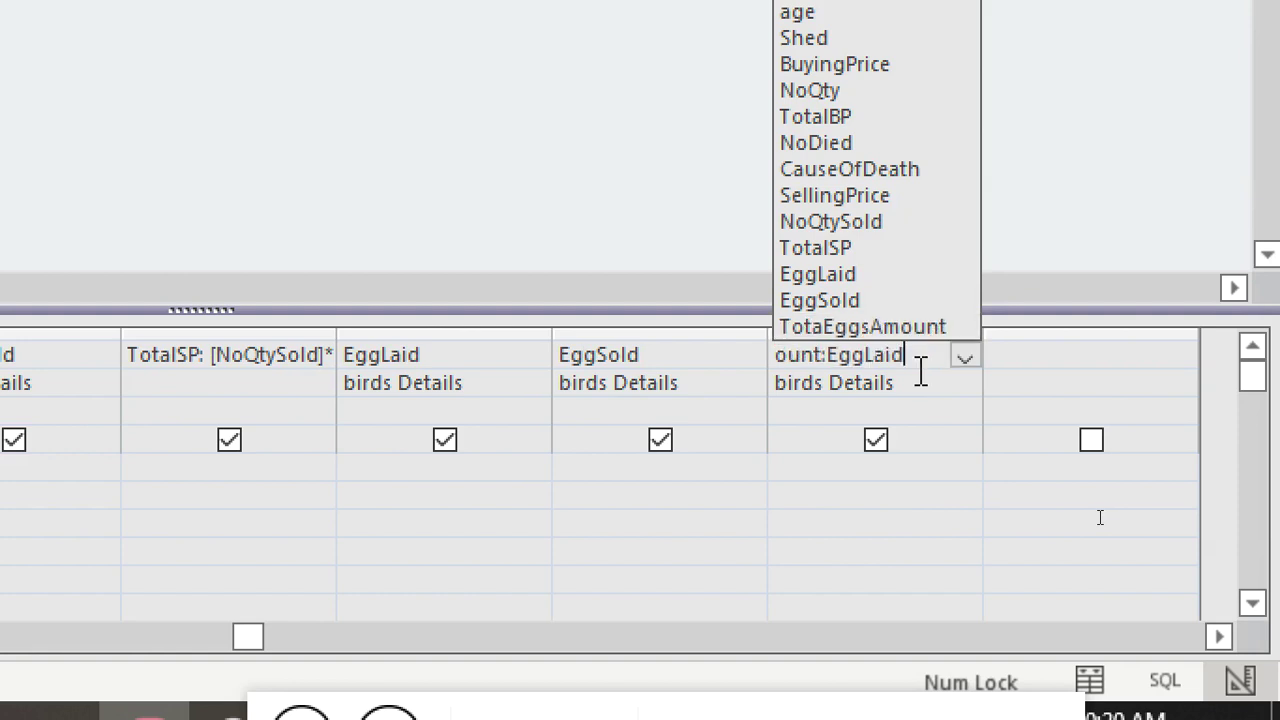
{"action": "type", "text": "*EggSold"}
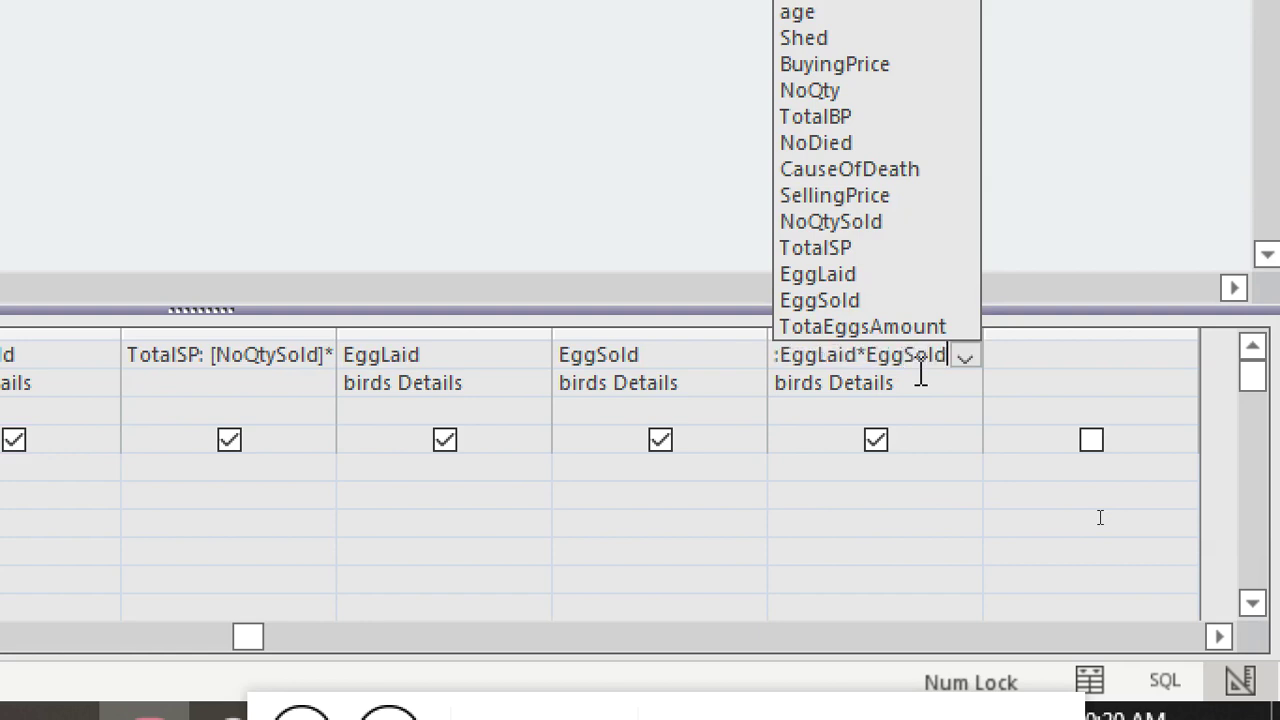
{"action": "left_click", "coordinate": [806, 524]}
{"action": "left_click_drag", "start_coordinate": [983, 337], "coordinate": [1164, 355]}
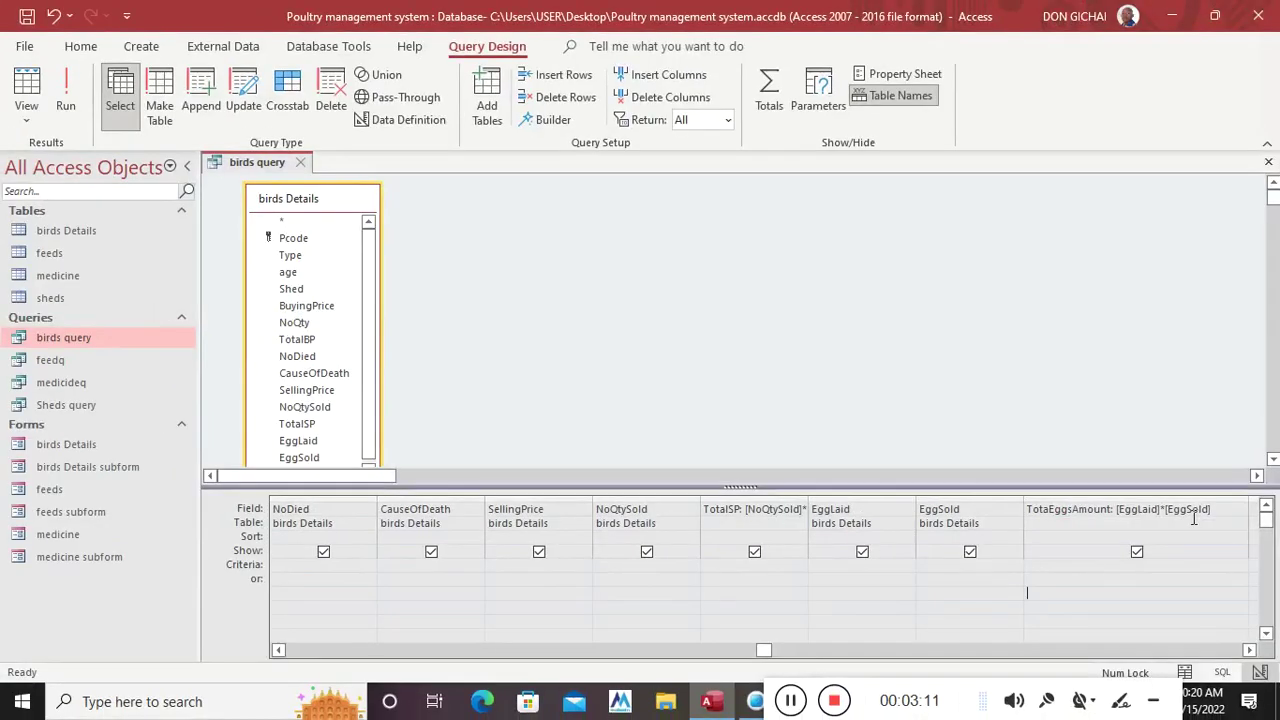
Step: Close the birds query and open the birds Details form in Form View
{"action": "left_click", "coordinate": [1268, 162]}
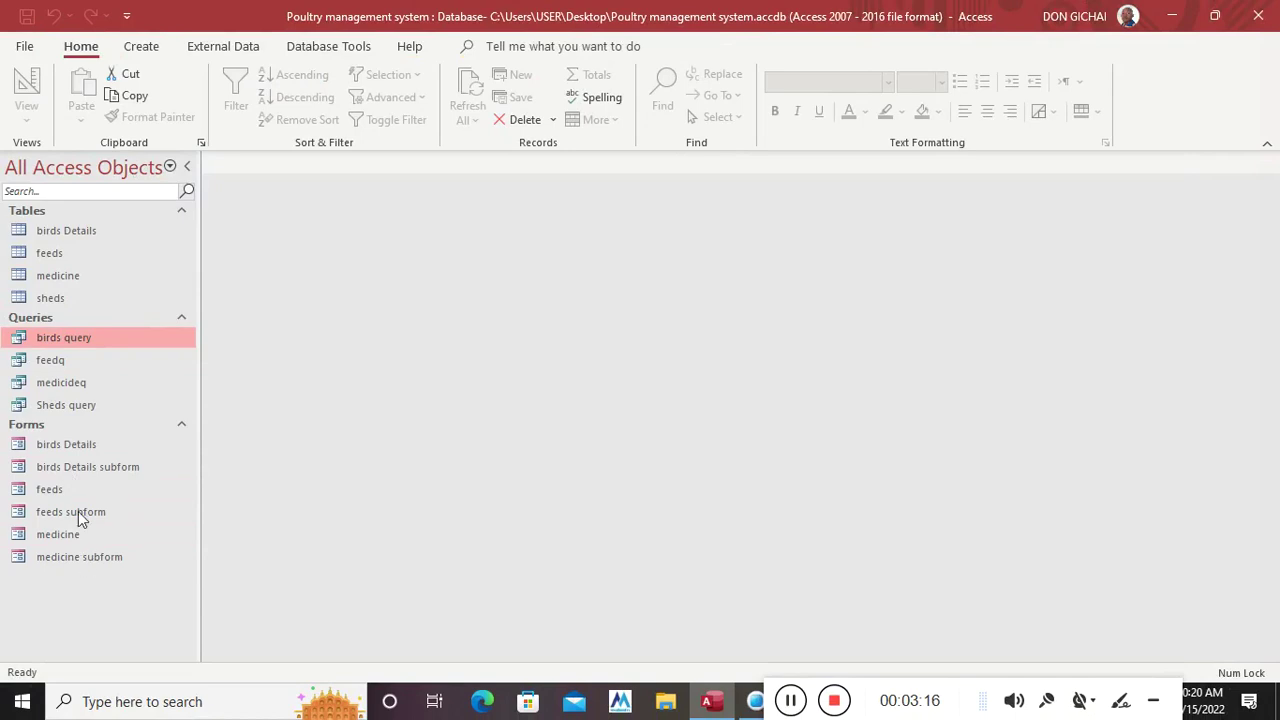
{"action": "left_click", "coordinate": [75, 445]}
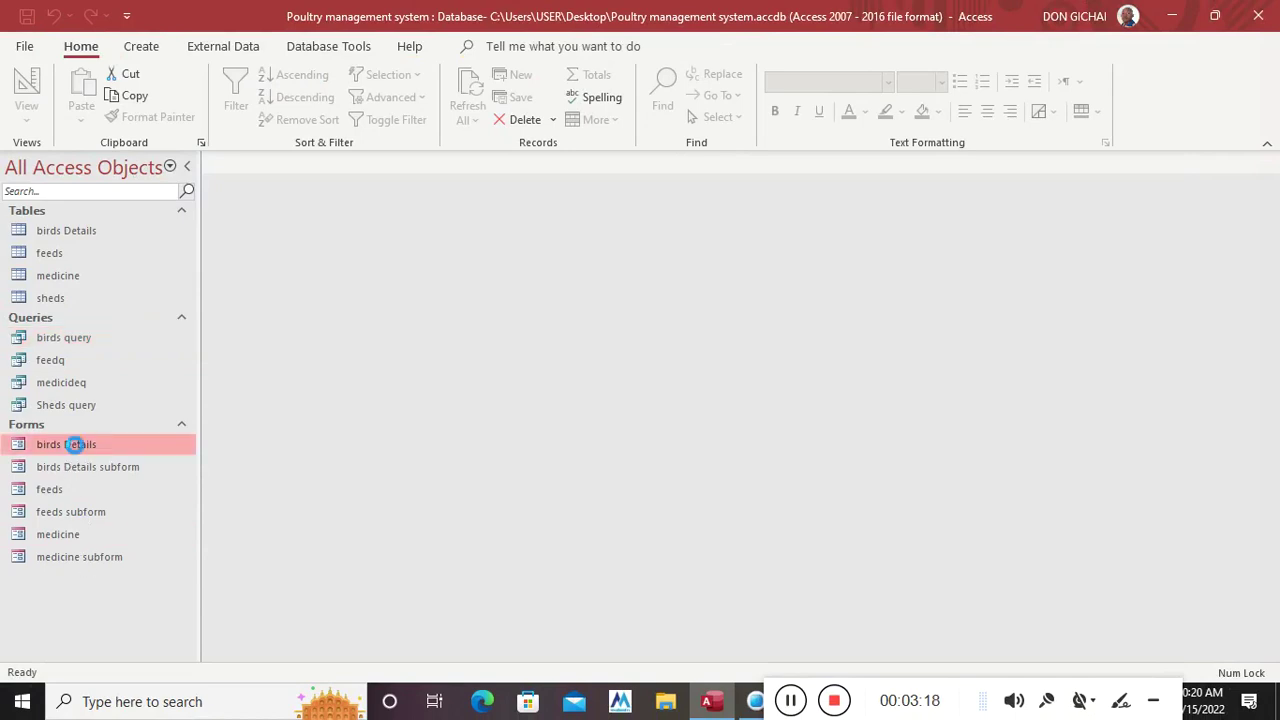
{"action": "double_click", "coordinate": [75, 445]}
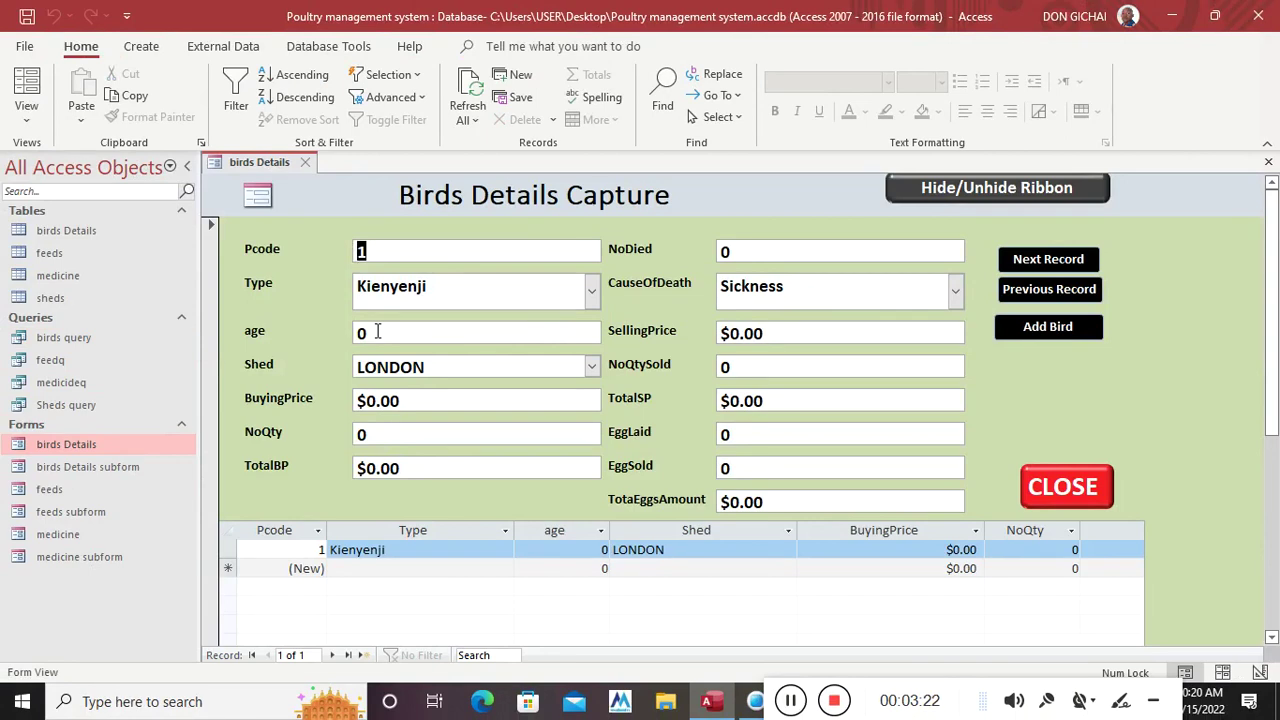
Step: Set the BuyingPrice of the first bird record to 5 and its NoQty to 10, then move on through the fields to NoDied
{"action": "left_click", "coordinate": [366, 400]}
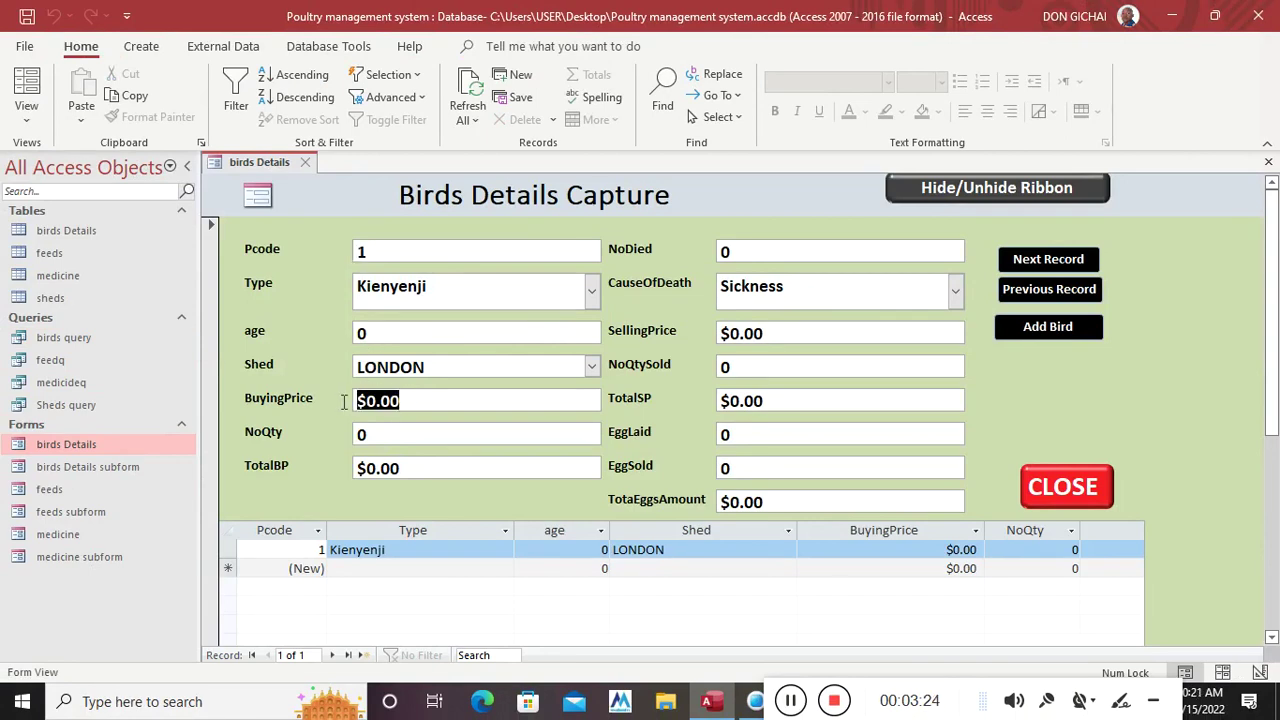
{"action": "type", "text": "5"}
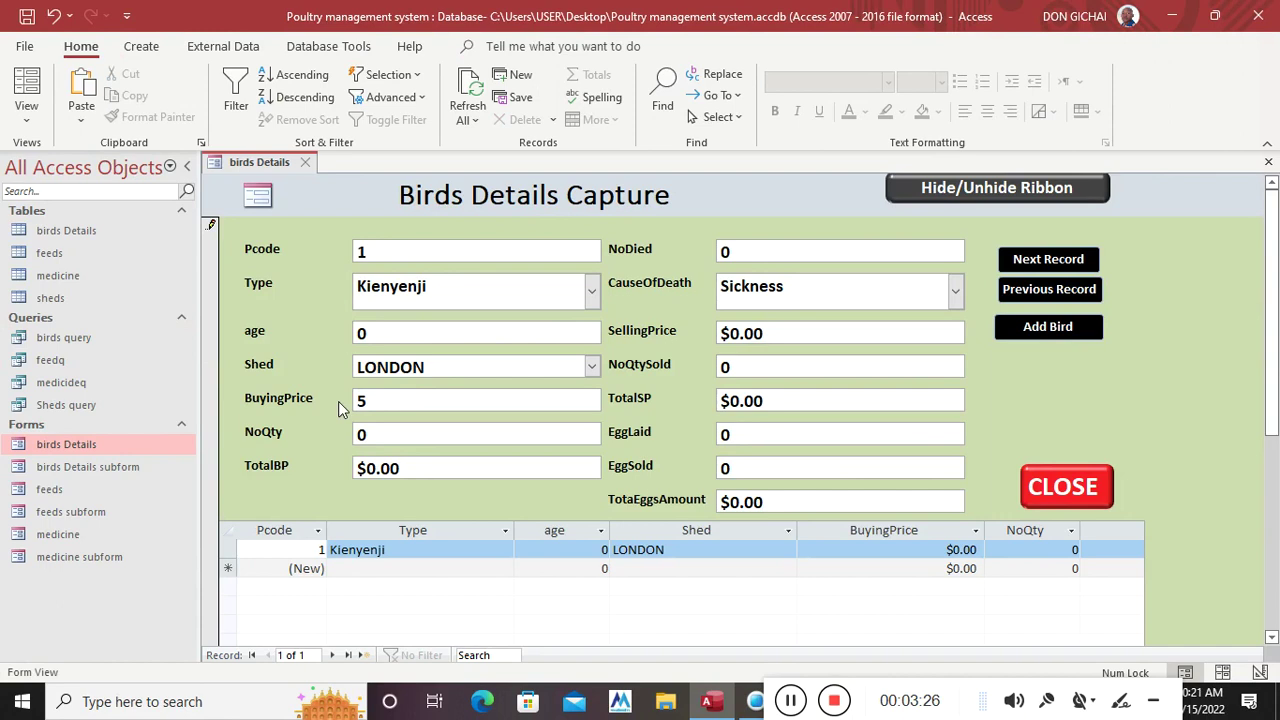
{"action": "left_click", "coordinate": [384, 434]}
{"action": "type", "text": "10"}
{"action": "left_click", "coordinate": [448, 405]}
{"action": "left_click", "coordinate": [434, 469]}
{"action": "key", "text": "Tab"}
{"action": "left_click", "coordinate": [436, 402]}
{"action": "key", "text": "Tab"}
{"action": "key", "text": "Tab"}
{"action": "key", "text": "Tab"}
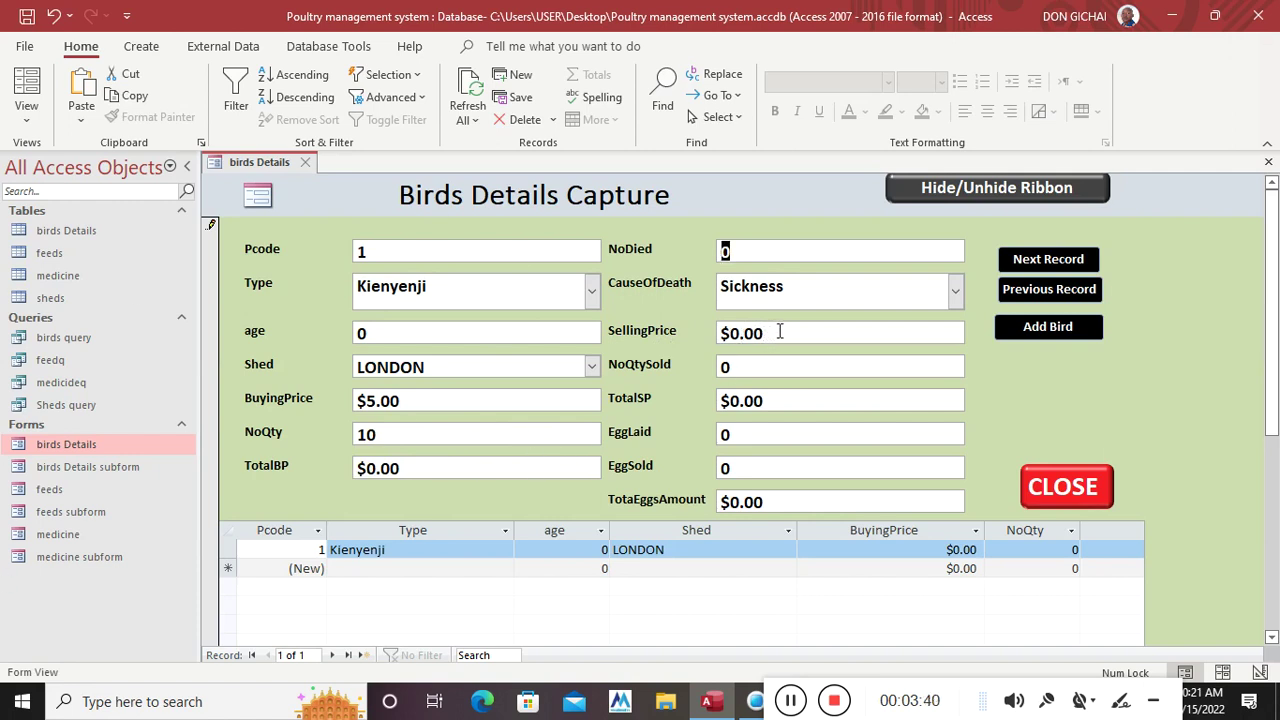
Step: Set the SellingPrice of the bird record to 20 and go to its NoQtySold field
{"action": "left_click_drag", "start_coordinate": [782, 330], "coordinate": [689, 342]}
{"action": "type", "text": "20"}
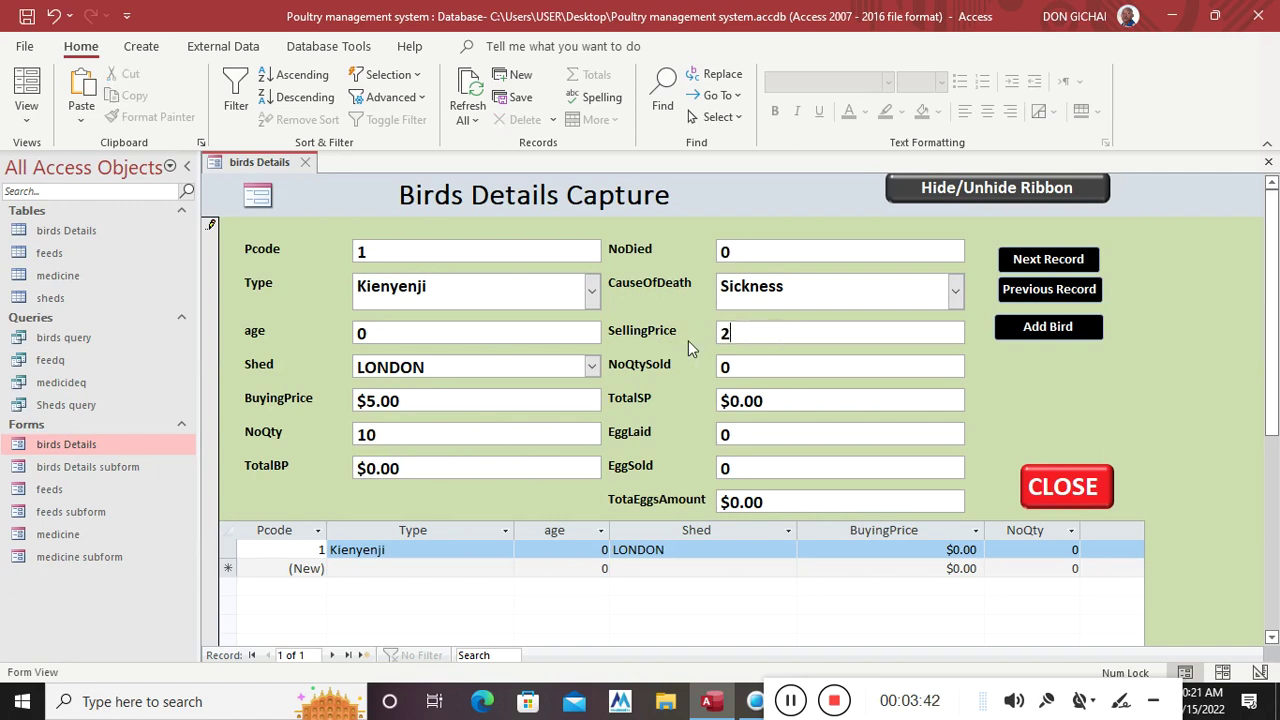
{"action": "left_click", "coordinate": [714, 367]}
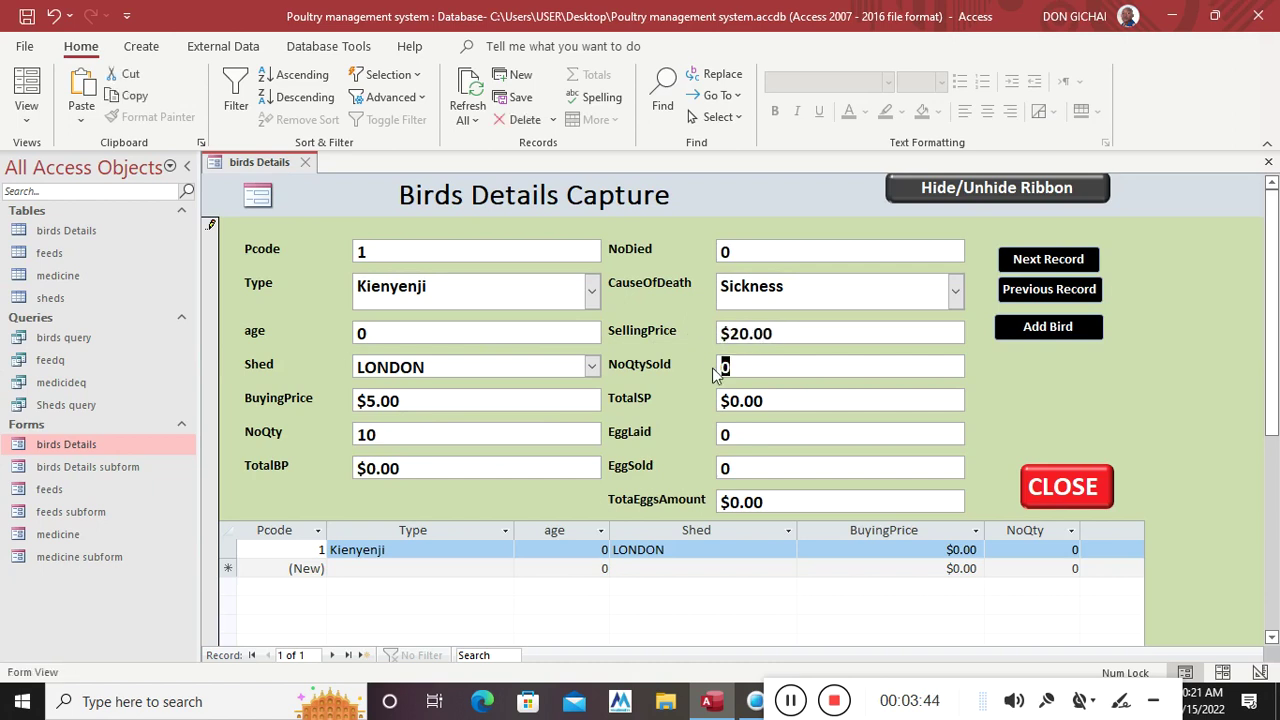
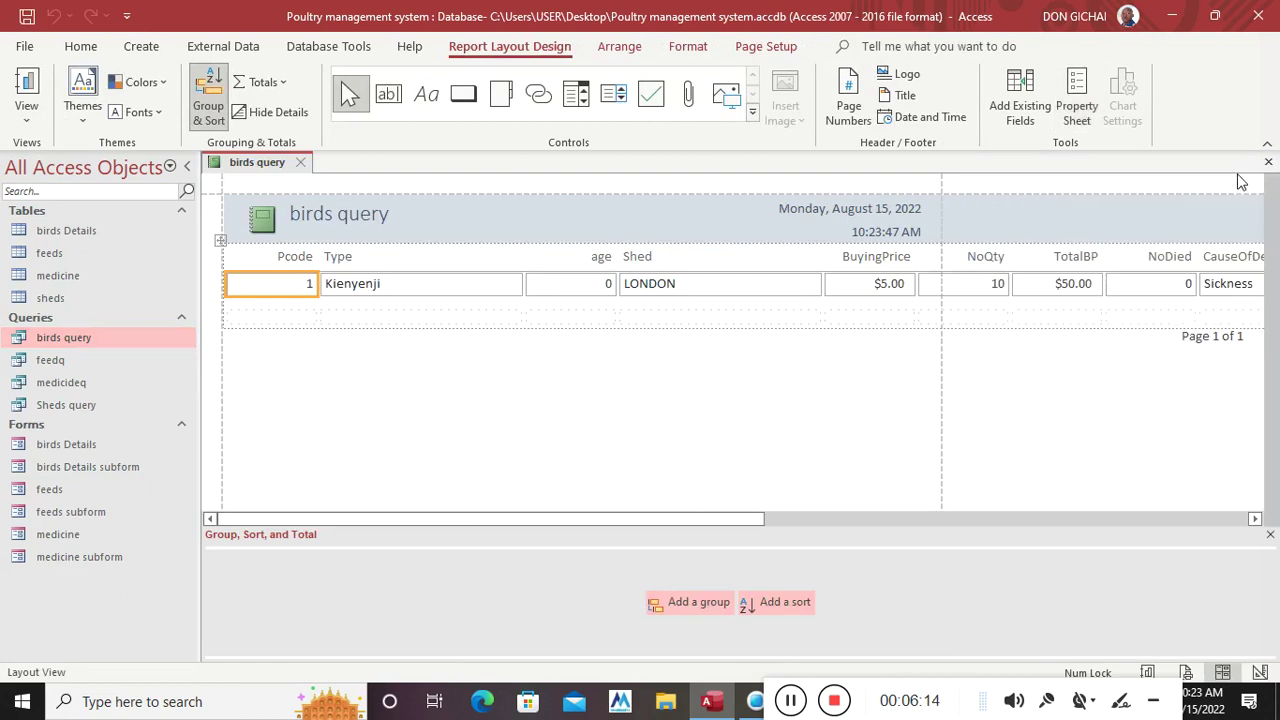
Step: Close the report based on the birds query and save it under the name birds report
{"action": "left_click", "coordinate": [1268, 162]}
{"action": "left_click", "coordinate": [562, 405]}
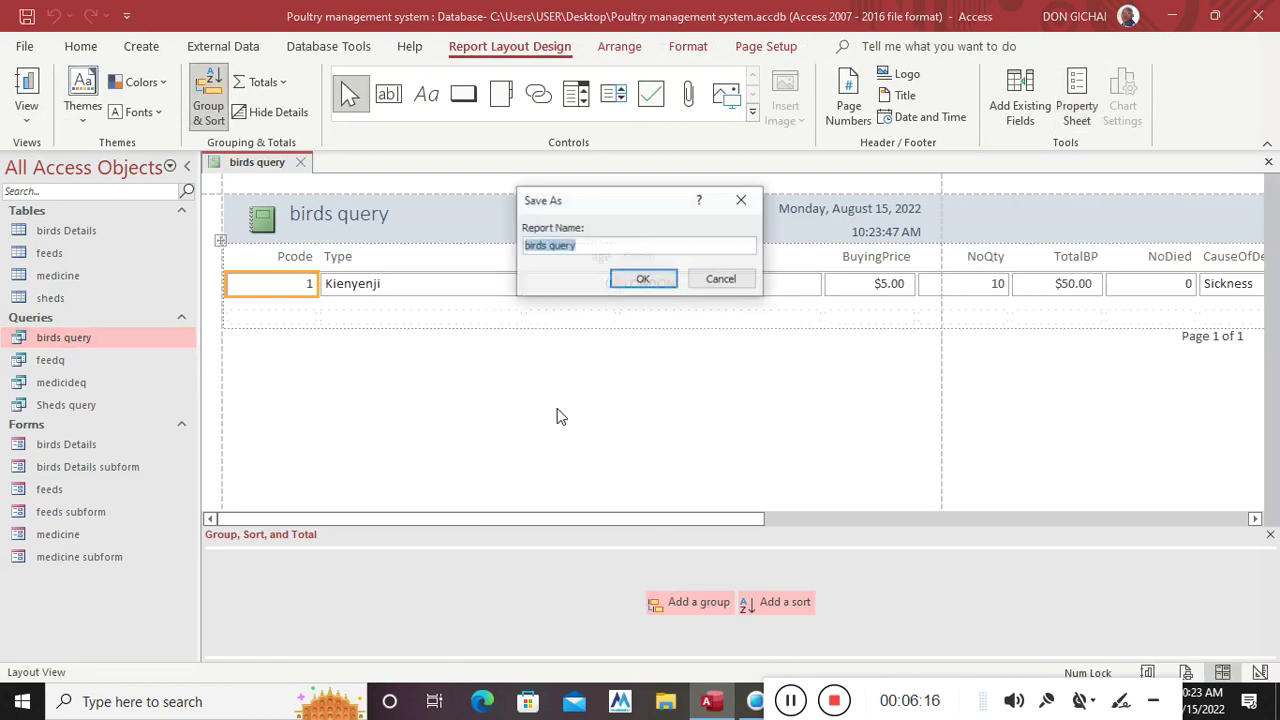
{"action": "left_click", "coordinate": [646, 248]}
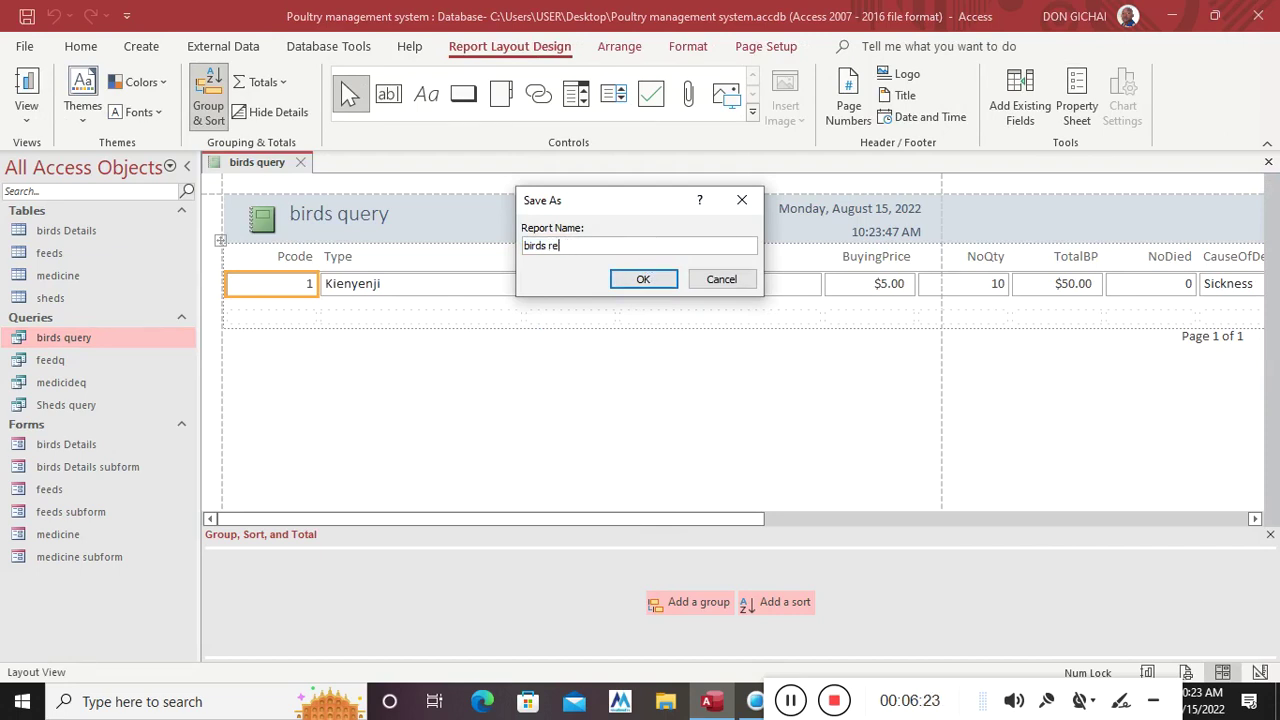
{"action": "type", "text": "report"}
{"action": "key", "text": "Return"}
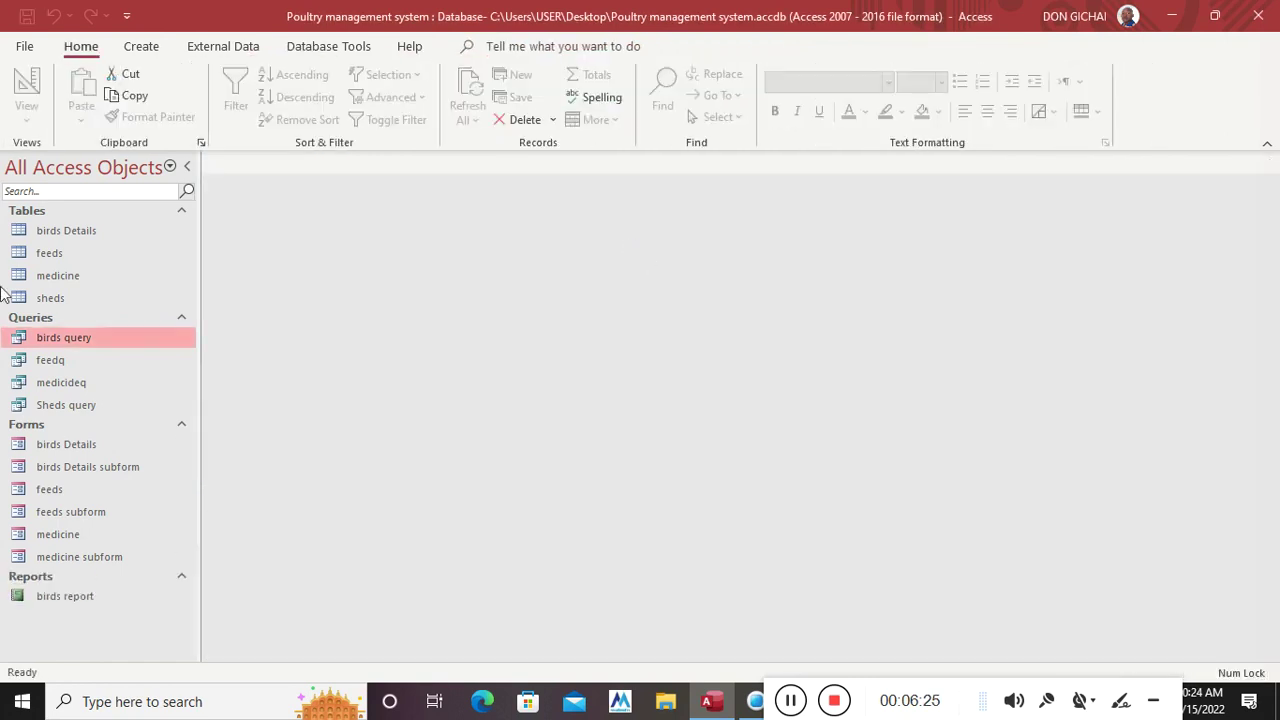
Step: Create a report from the feedq query and save it on closing as feedr
{"action": "left_click", "coordinate": [60, 361]}
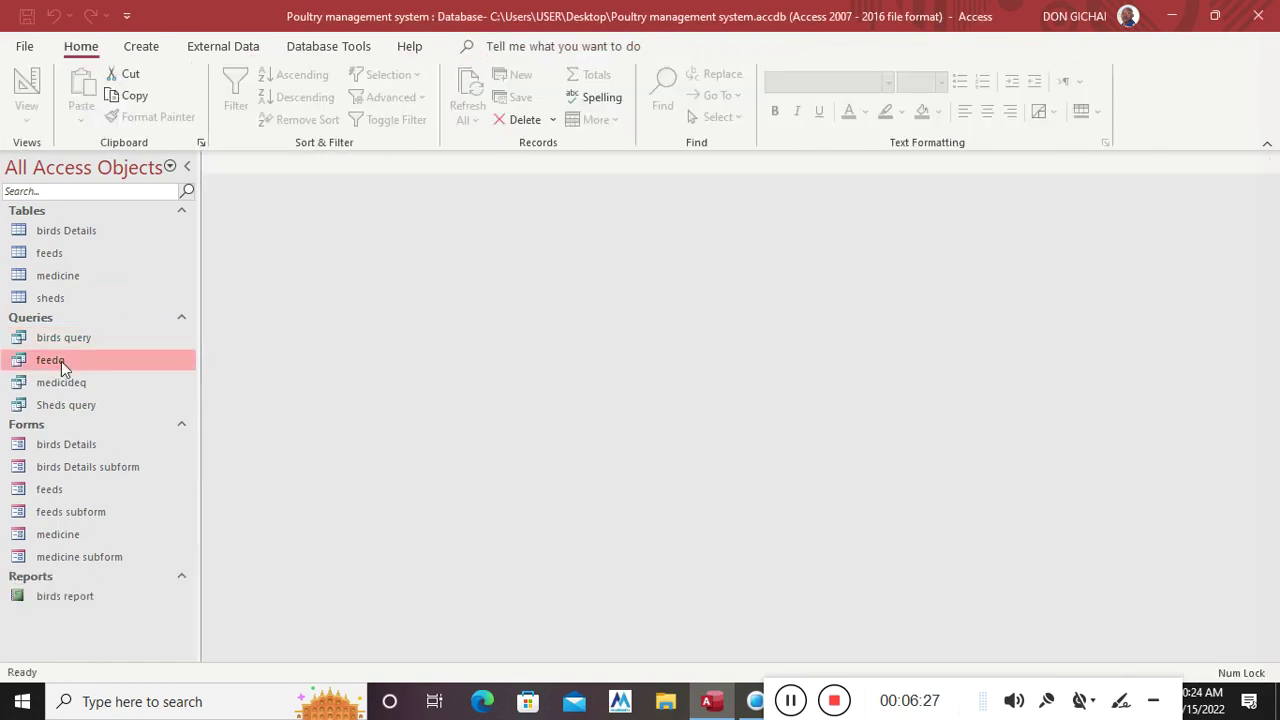
{"action": "left_click", "coordinate": [141, 46]}
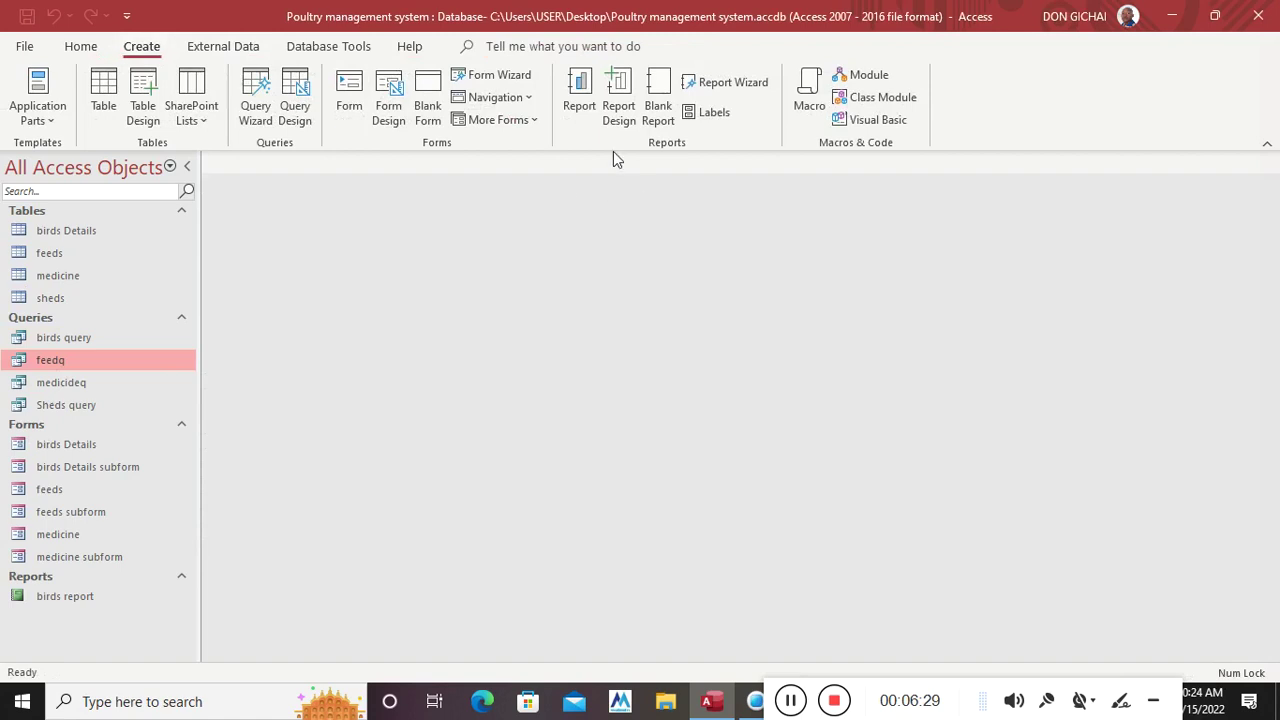
{"action": "left_click", "coordinate": [577, 102]}
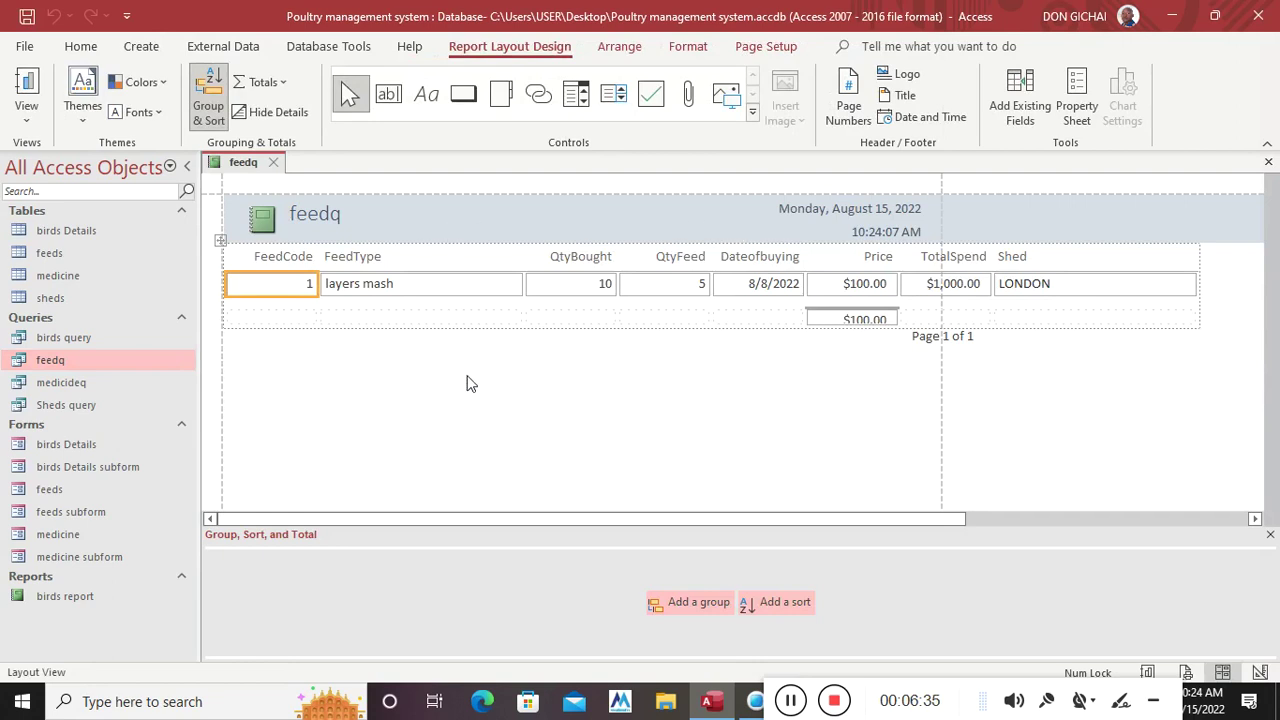
{"action": "left_click", "coordinate": [1268, 162]}
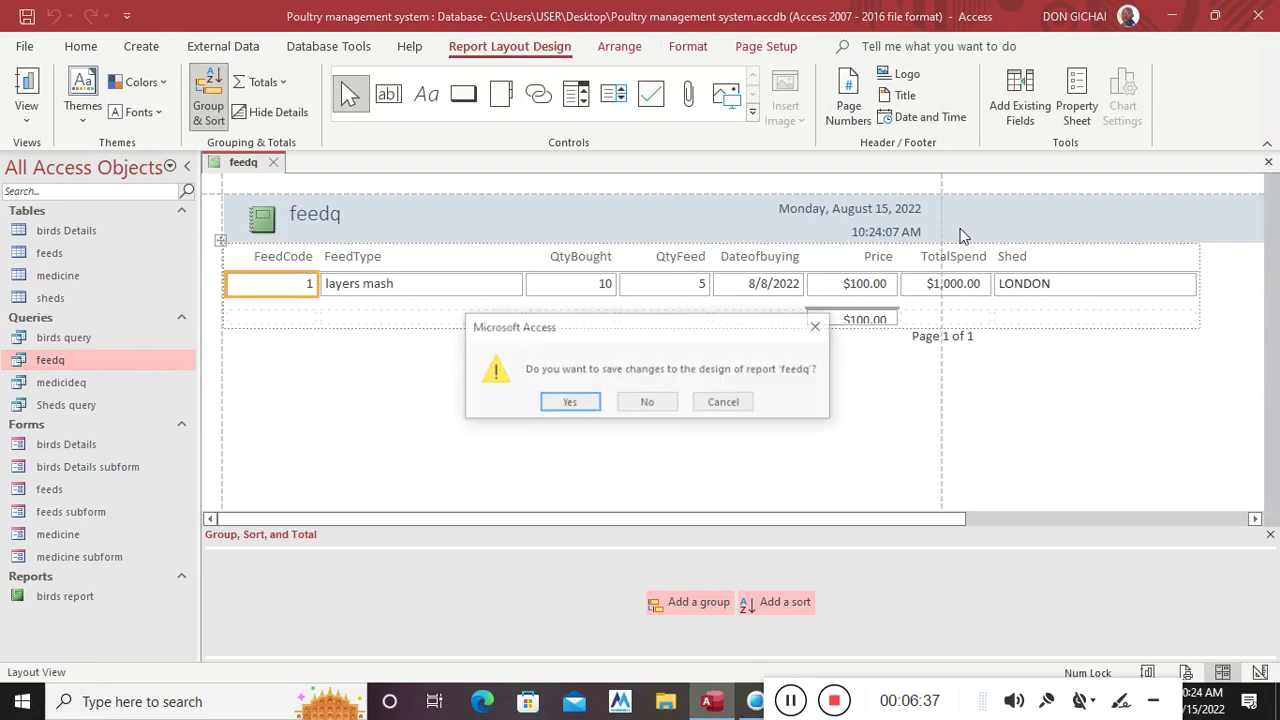
{"action": "left_click", "coordinate": [552, 405]}
{"action": "left_click", "coordinate": [587, 246]}
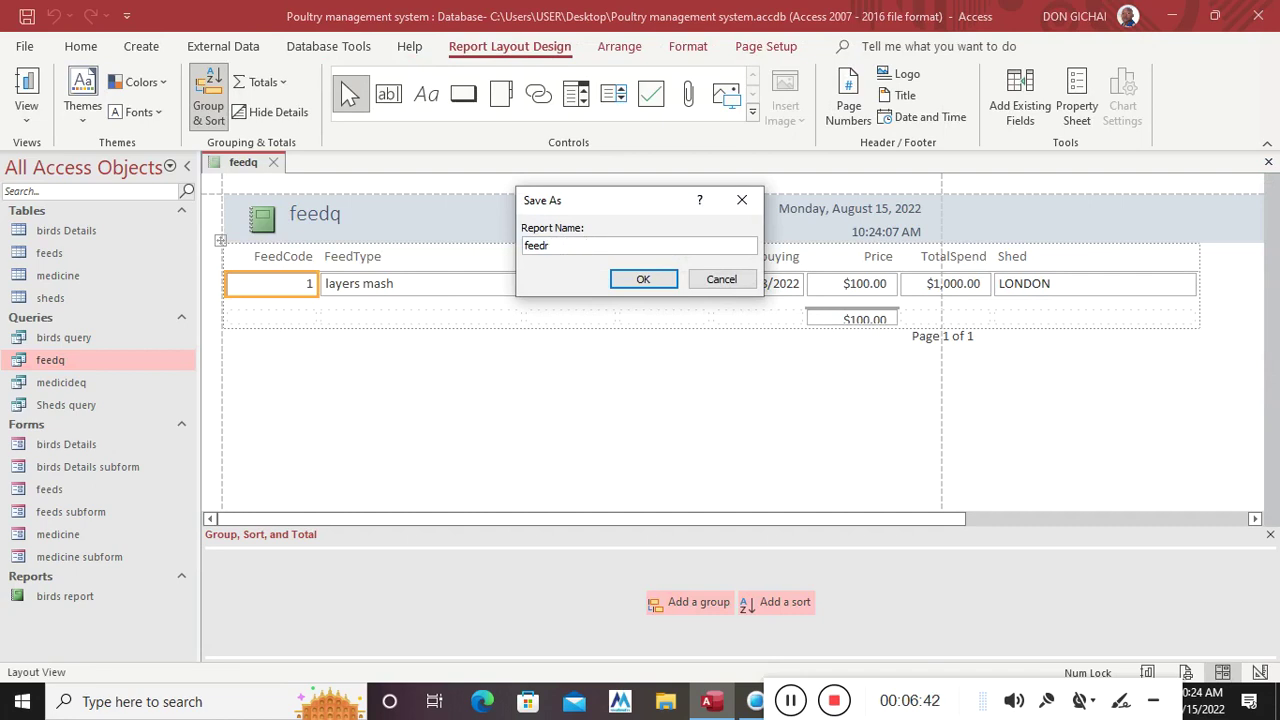
{"action": "key", "text": "Return"}
Step: Create a report from the medicideq query and save it on closing as medicider
{"action": "left_click", "coordinate": [83, 390]}
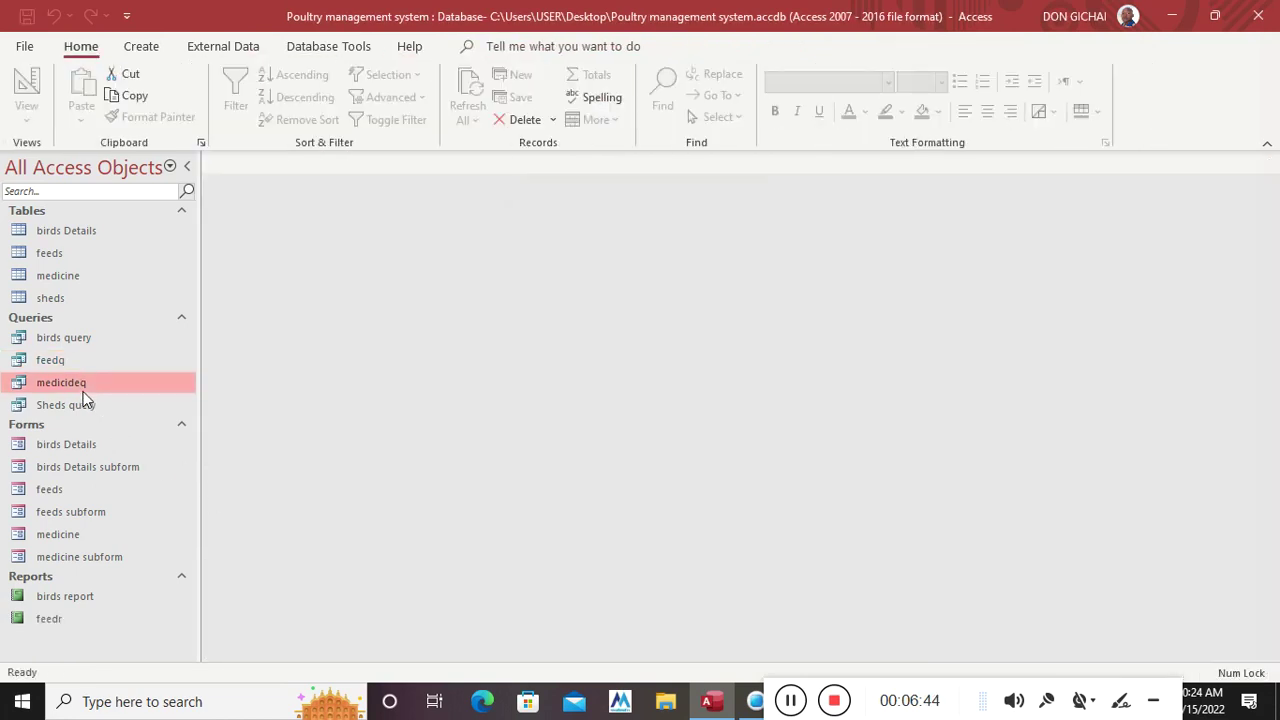
{"action": "left_click", "coordinate": [141, 46]}
{"action": "left_click", "coordinate": [579, 95]}
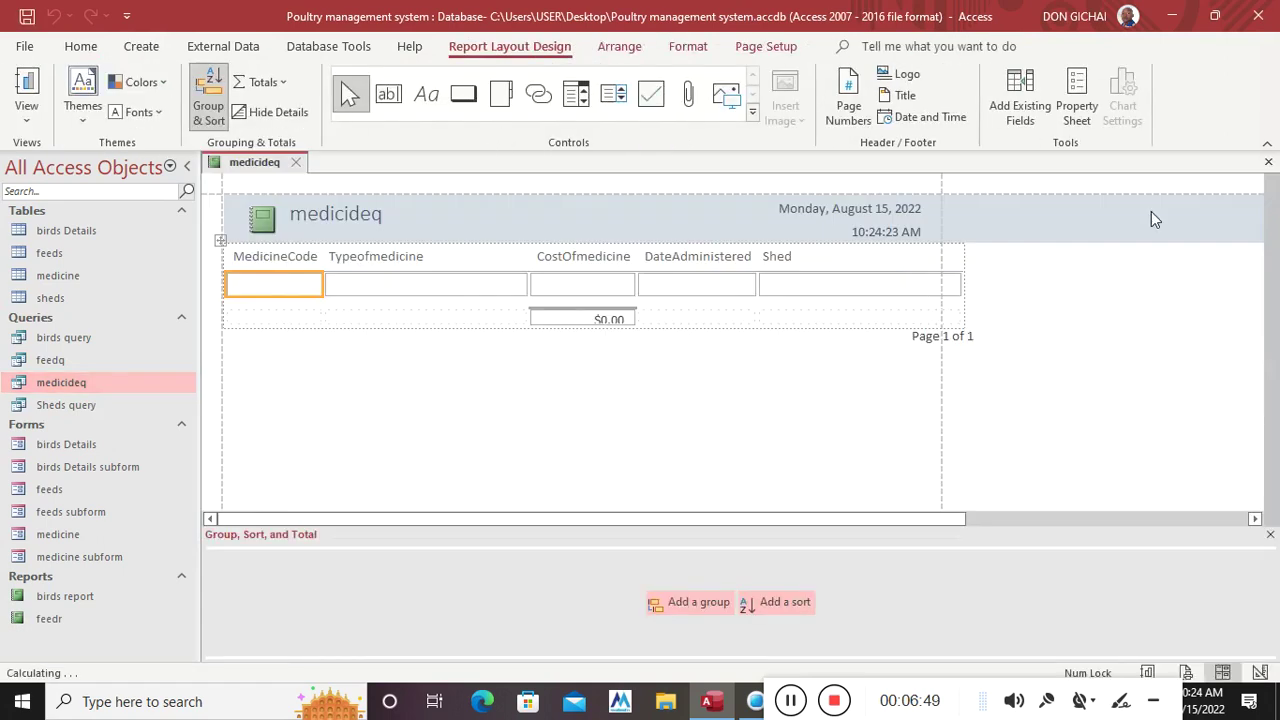
{"action": "left_click", "coordinate": [1268, 162]}
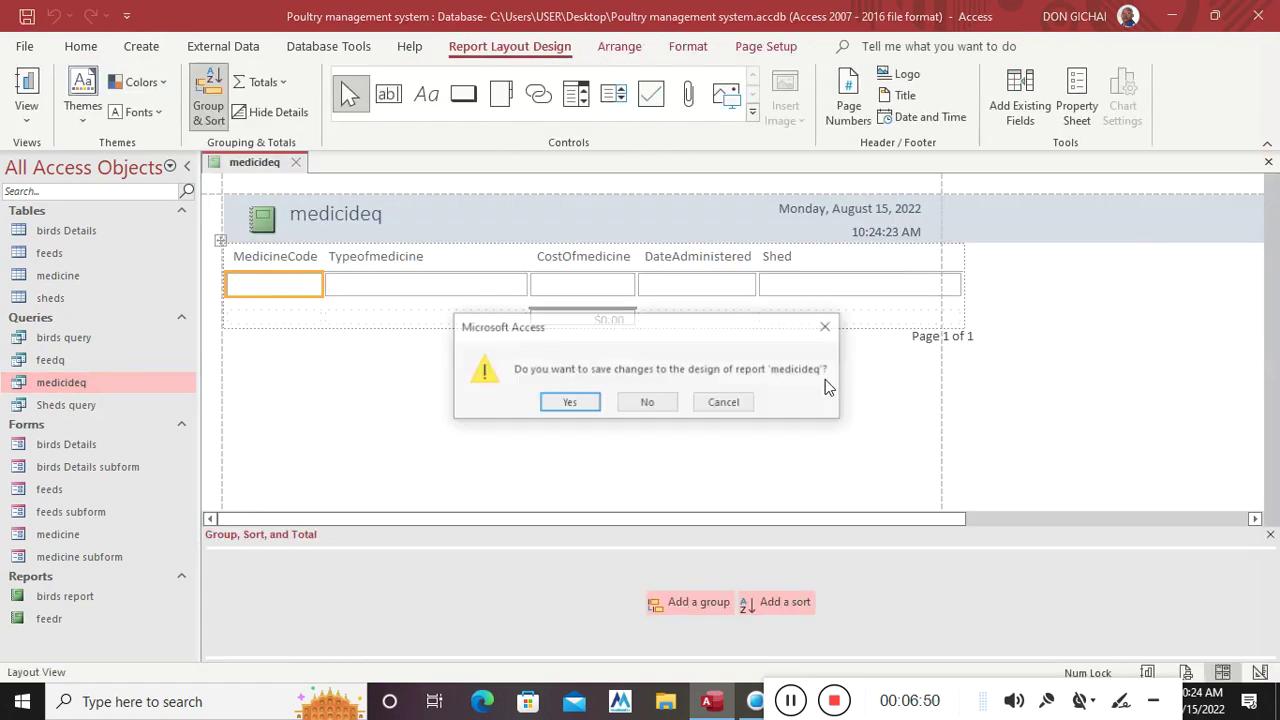
{"action": "left_click", "coordinate": [575, 403]}
{"action": "left_click", "coordinate": [603, 246]}
{"action": "type", "text": "r"}
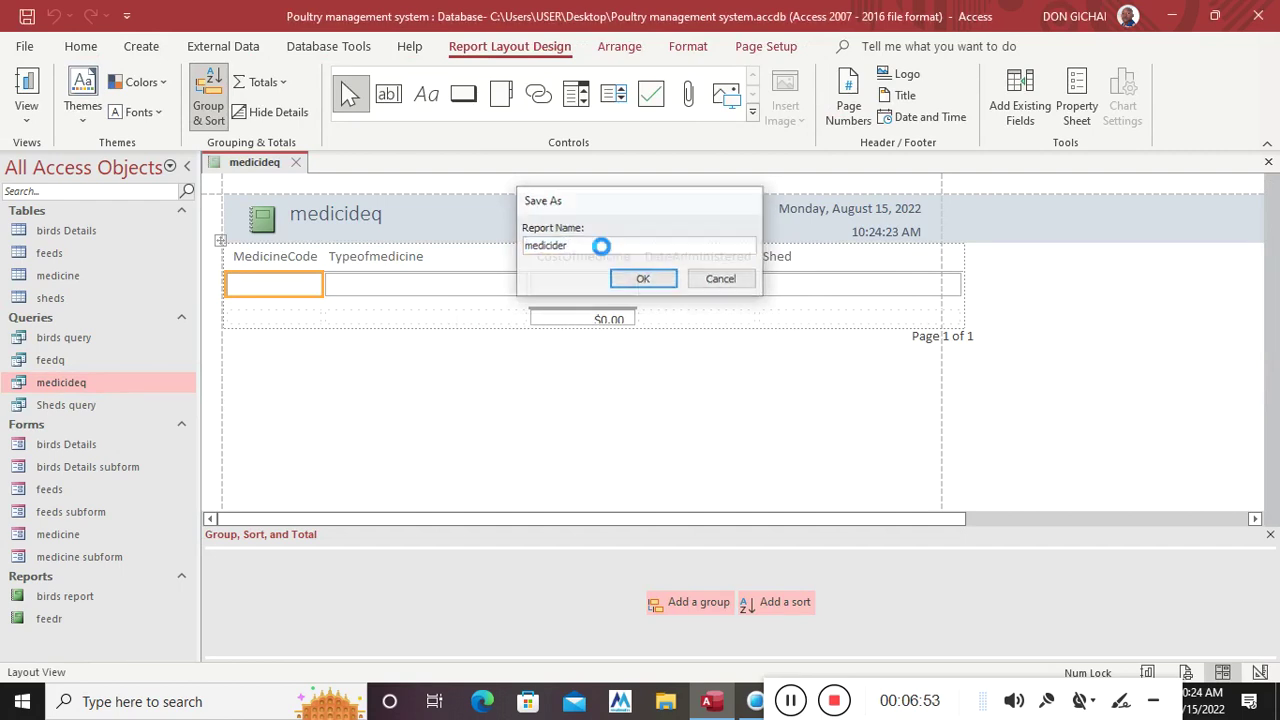
{"action": "key", "text": "Return"}
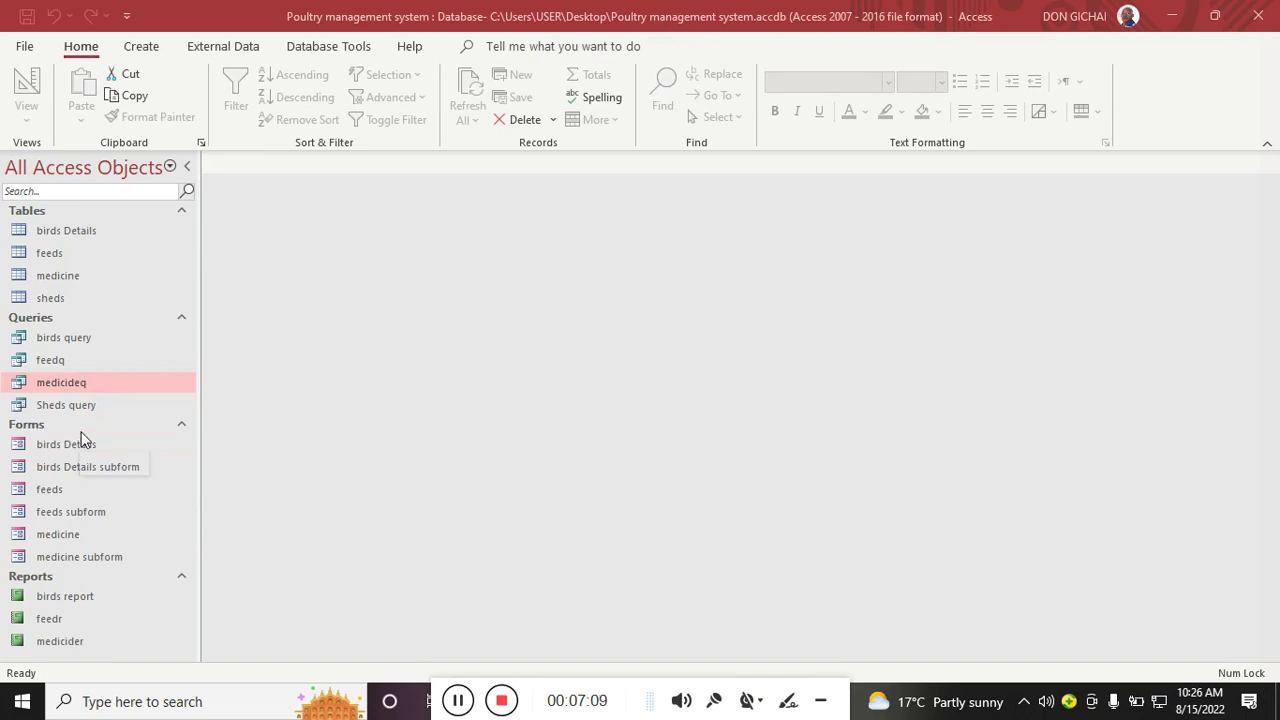
Step: Create a blank form, close its Field List, switch it to Design View and save it as dashboard
{"action": "left_click", "coordinate": [141, 47]}
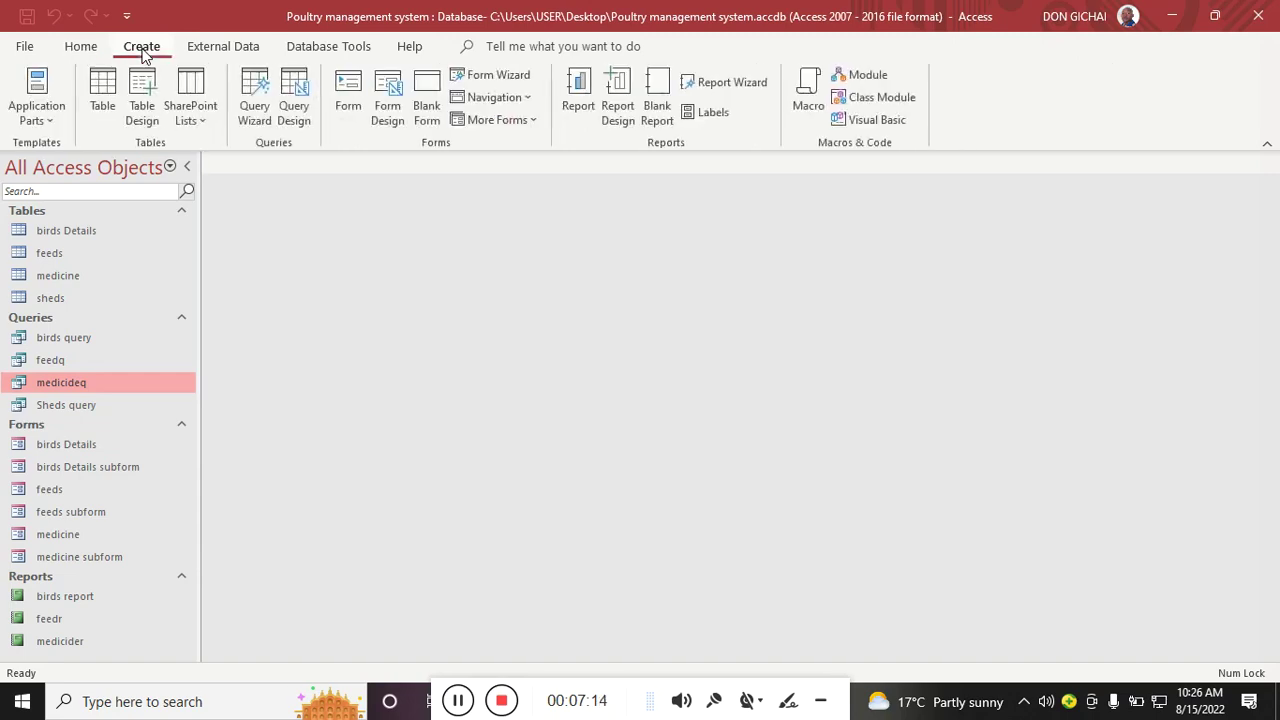
{"action": "left_click", "coordinate": [425, 112]}
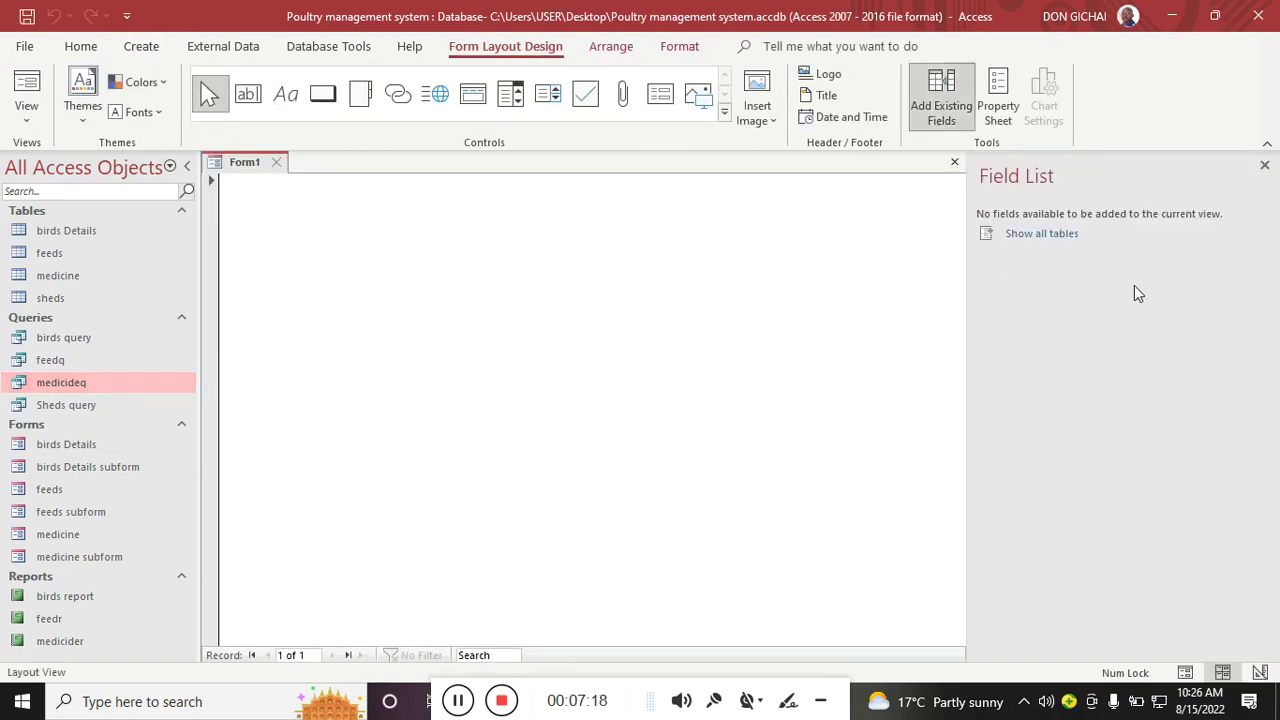
{"action": "left_click", "coordinate": [1264, 165]}
{"action": "right_click", "coordinate": [617, 286]}
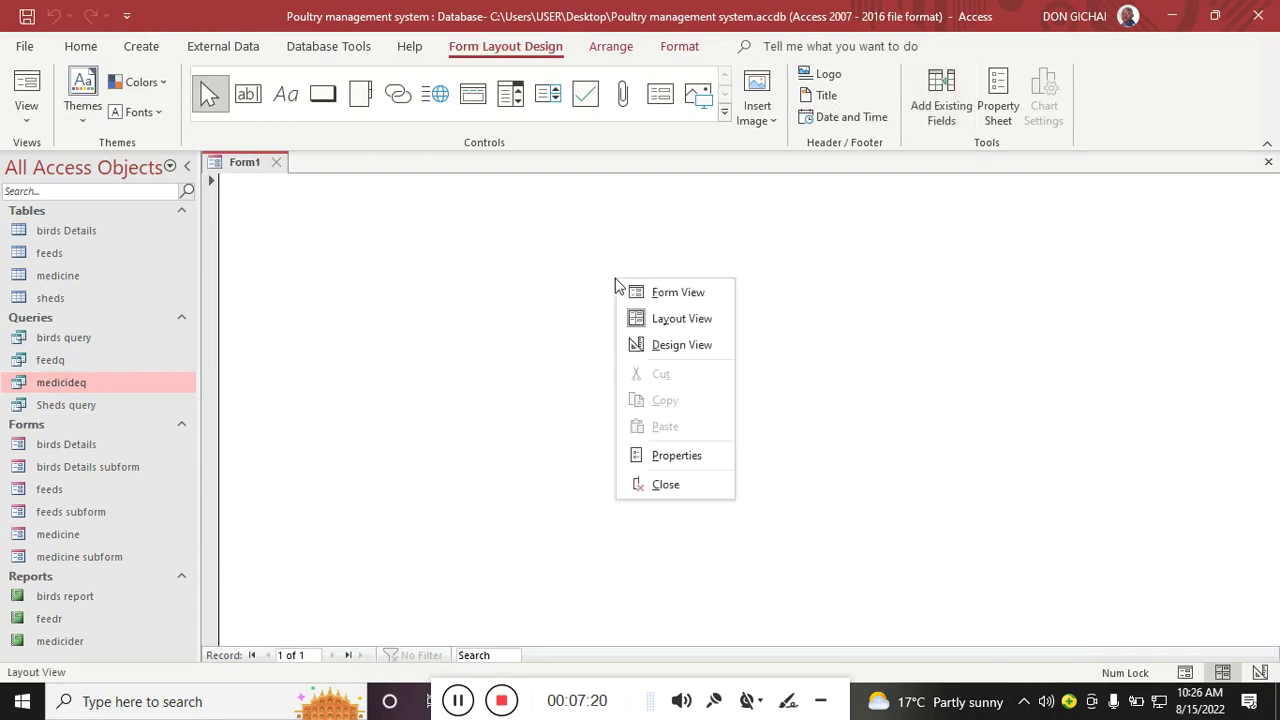
{"action": "left_click", "coordinate": [660, 344]}
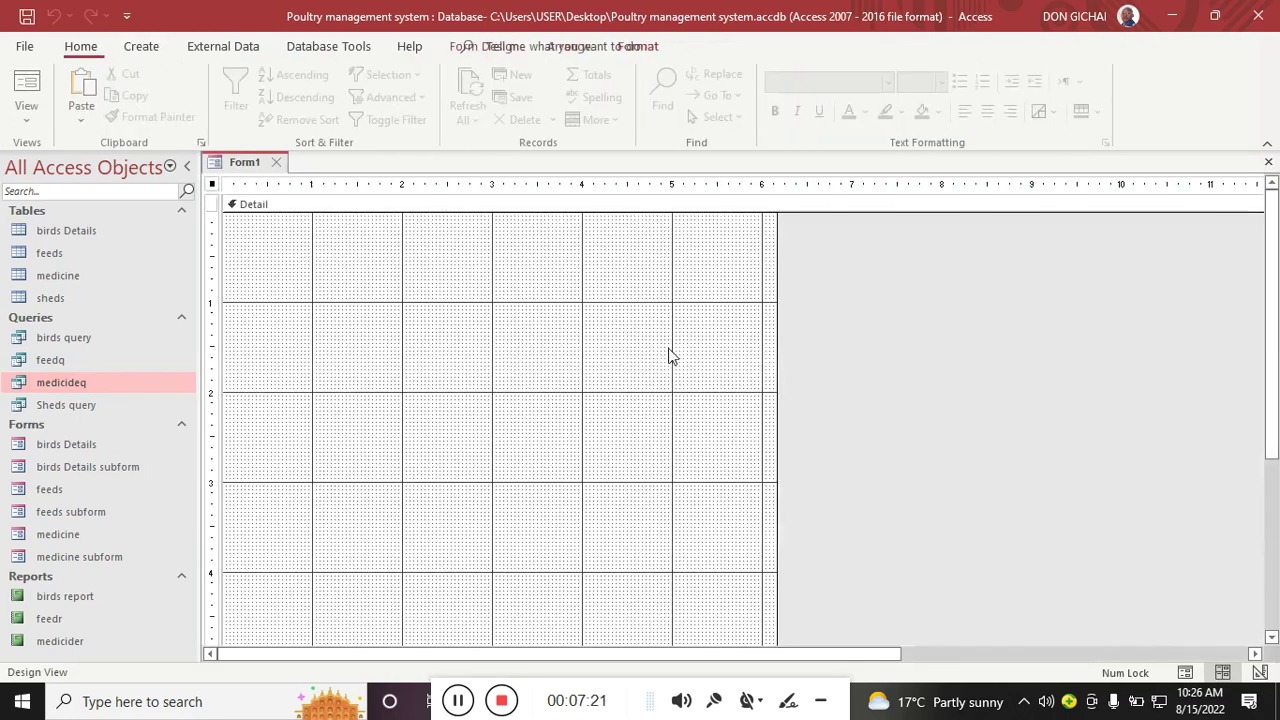
{"action": "left_click", "coordinate": [27, 16]}
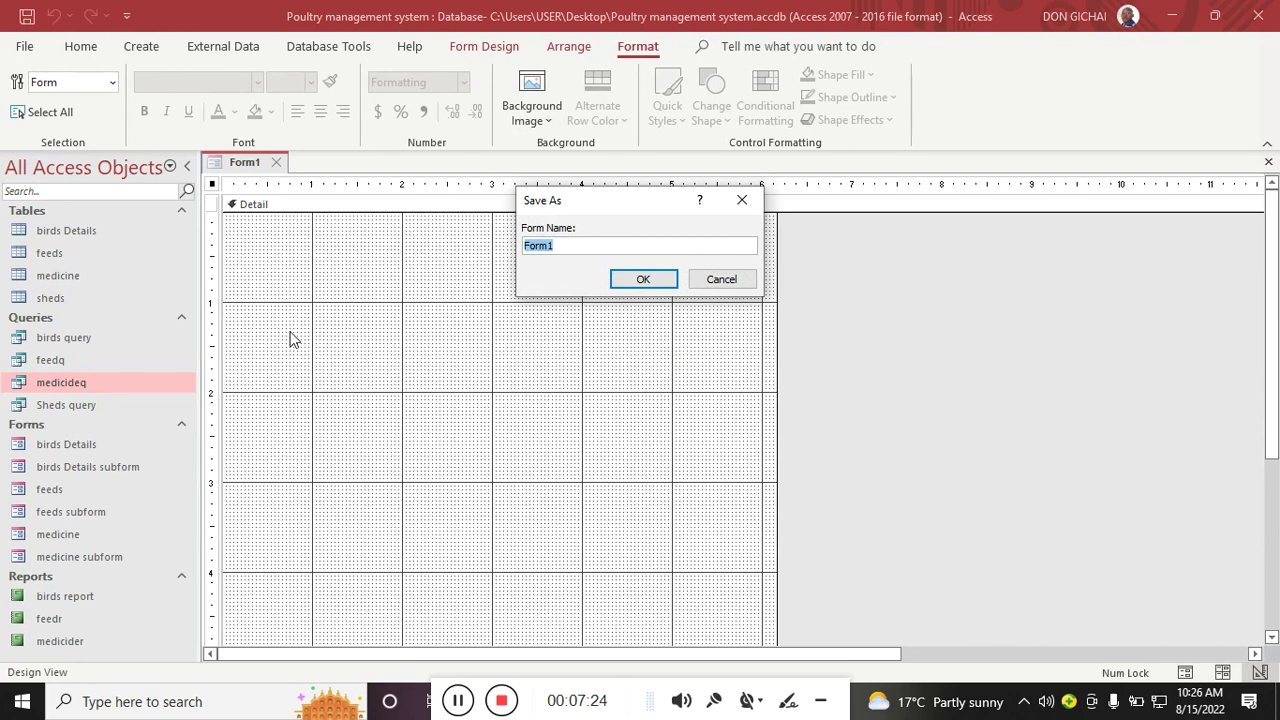
{"action": "type", "text": "dashboard"}
{"action": "key", "text": "Return"}
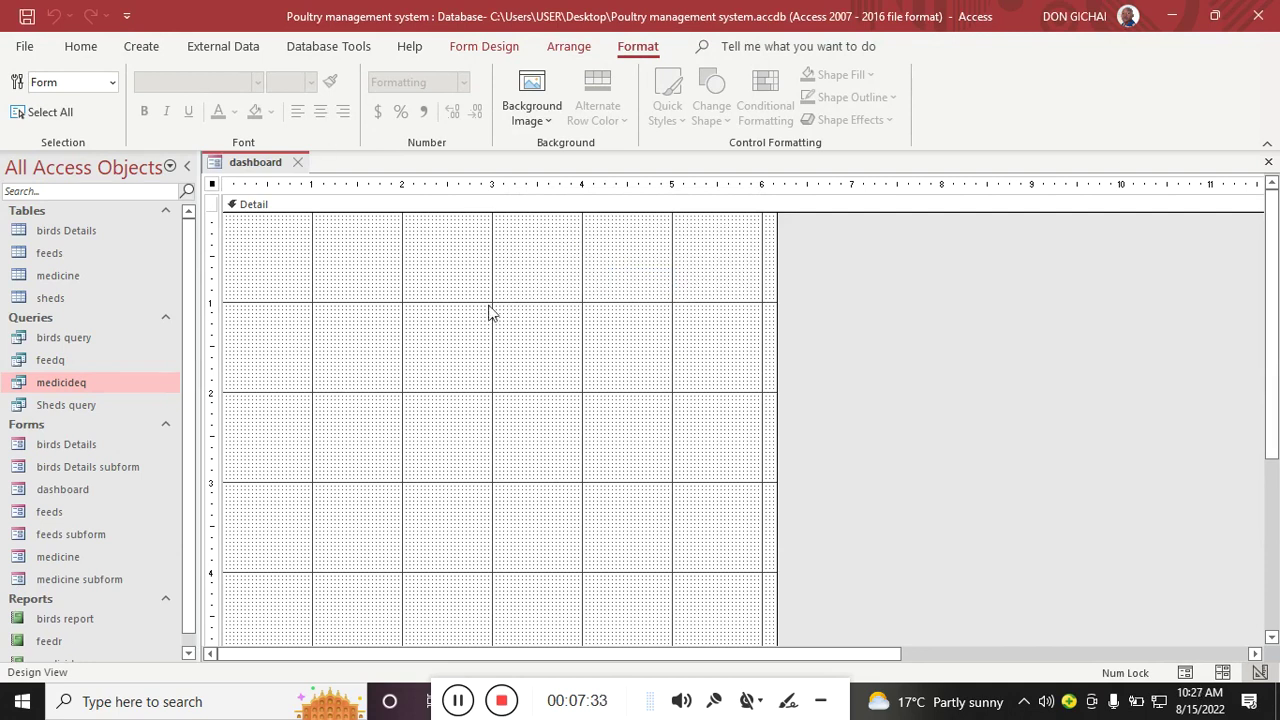
Step: Open the Property Sheet of the dashboard form, switch it to the whole form and list all of its properties
{"action": "right_click", "coordinate": [421, 297]}
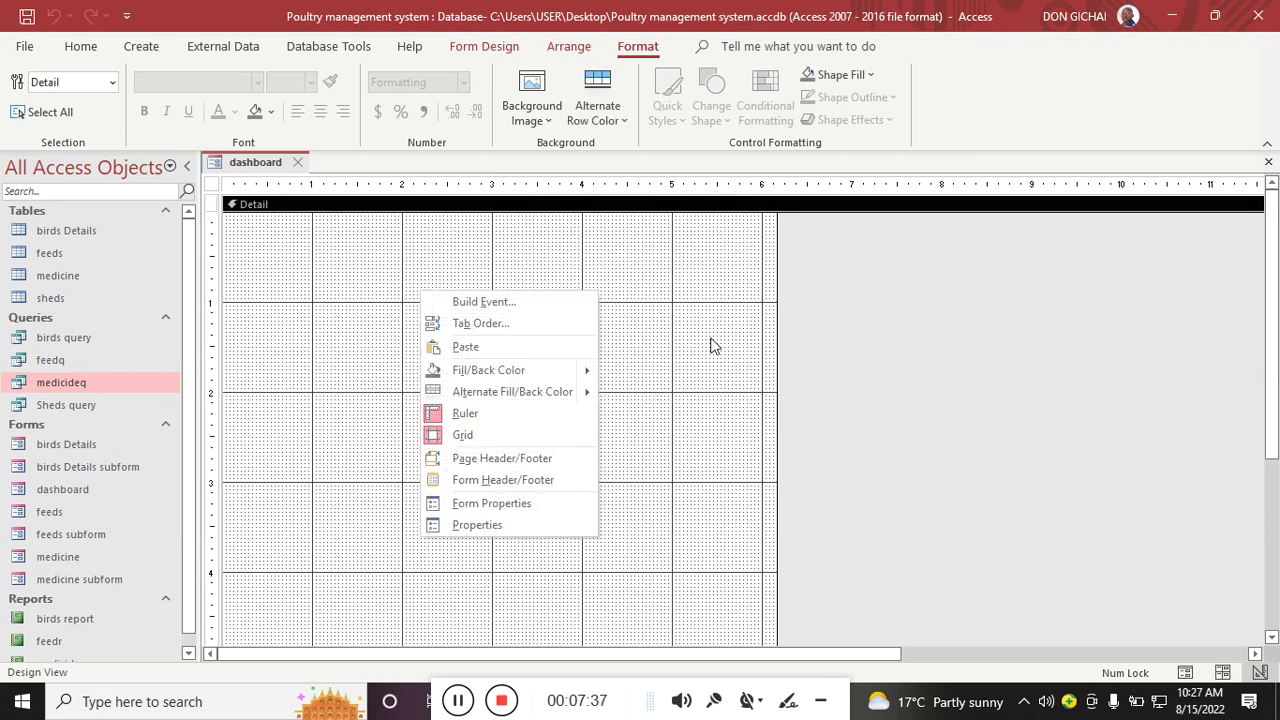
{"action": "left_click", "coordinate": [490, 50]}
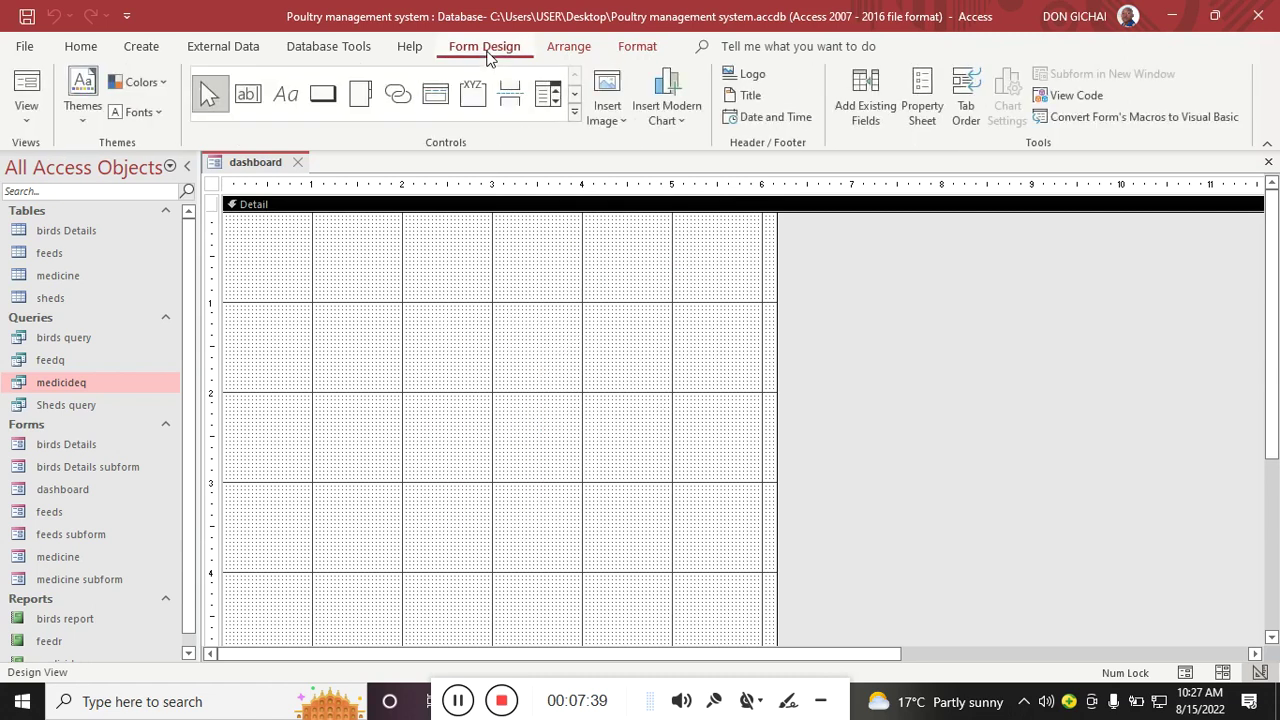
{"action": "left_click", "coordinate": [922, 112]}
{"action": "left_click", "coordinate": [1147, 231]}
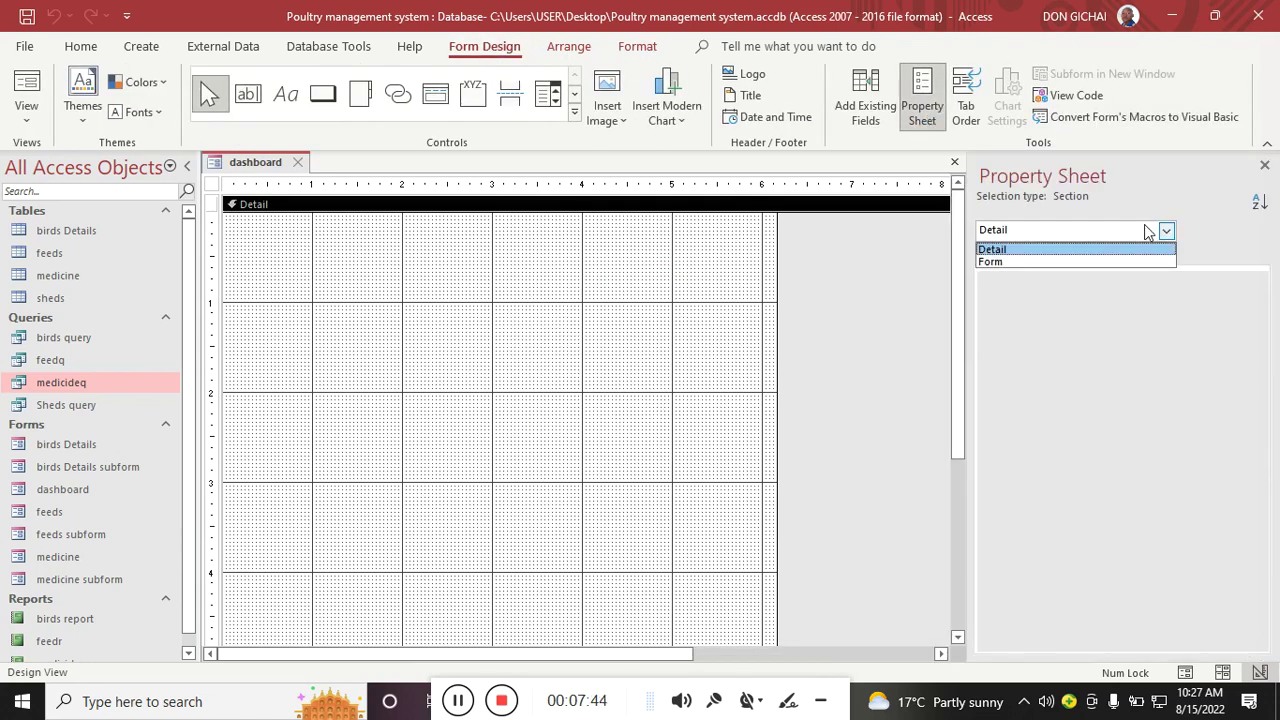
{"action": "left_click", "coordinate": [1006, 254]}
{"action": "left_click", "coordinate": [1020, 232]}
{"action": "left_click", "coordinate": [1018, 261]}
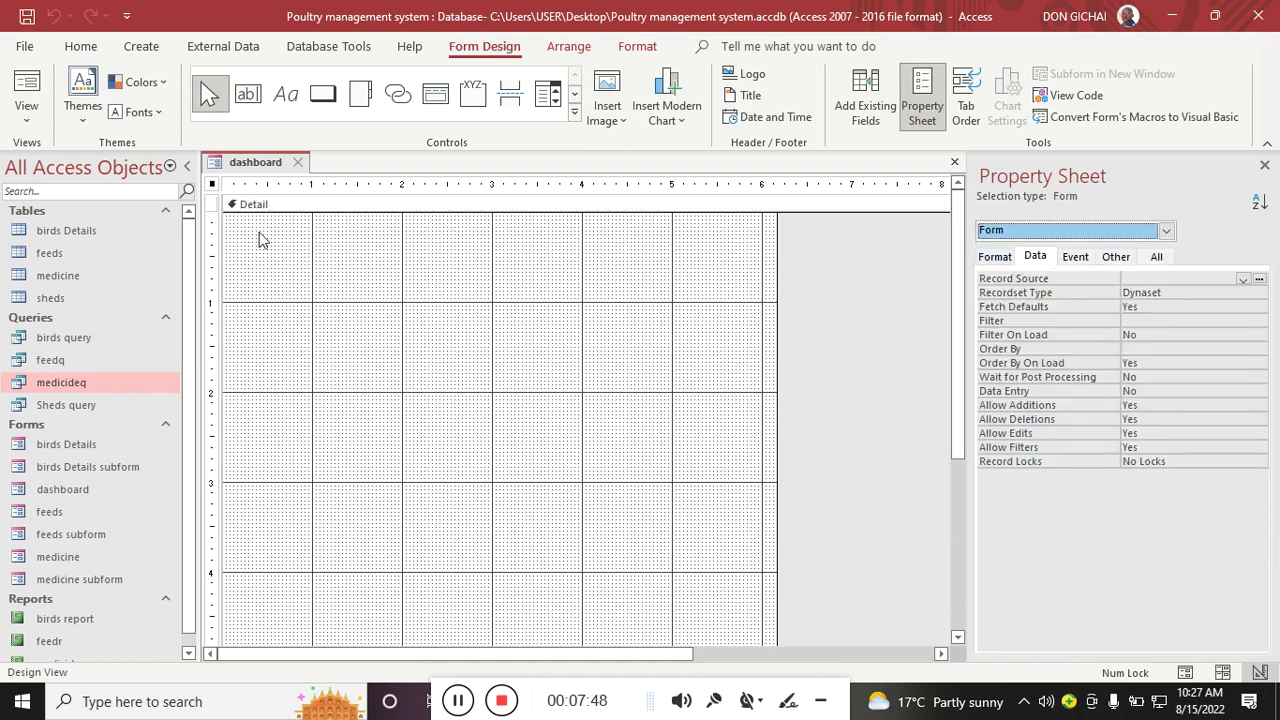
{"action": "left_click", "coordinate": [1157, 258]}
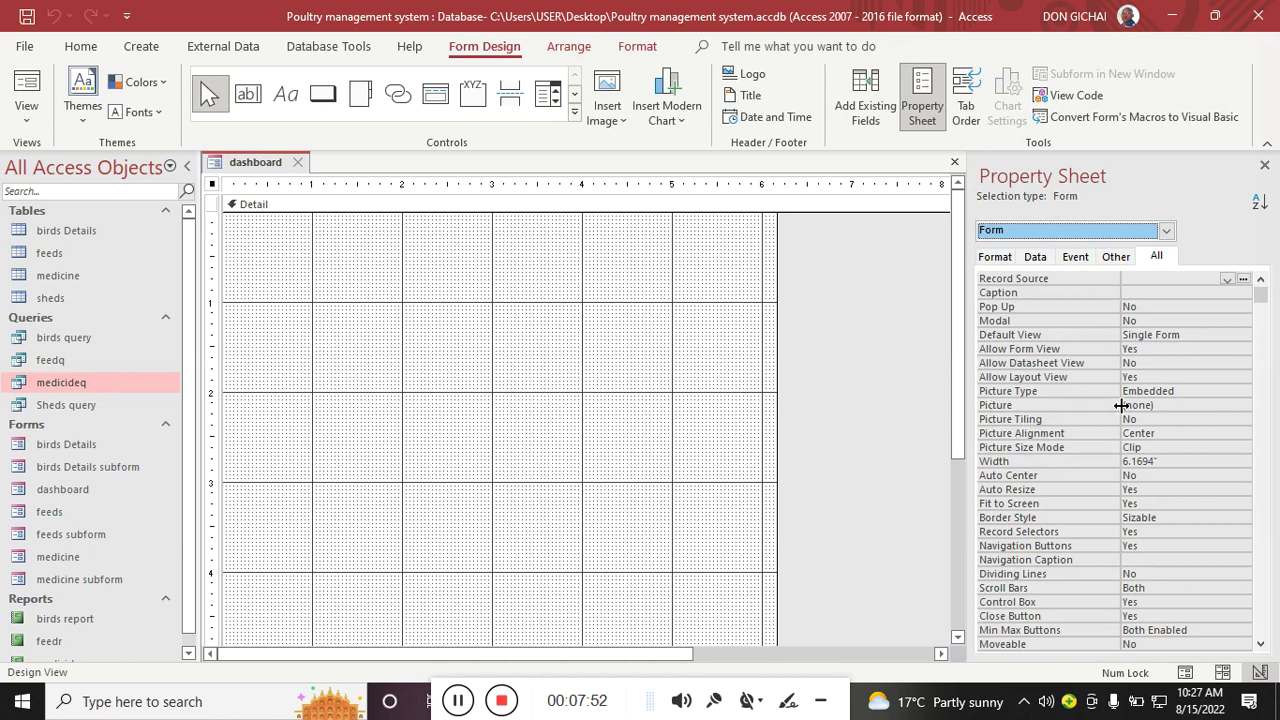
Step: Set picture 1.jpg from the Poultry folder in Pictures as the form's background picture
{"action": "left_click", "coordinate": [1159, 405]}
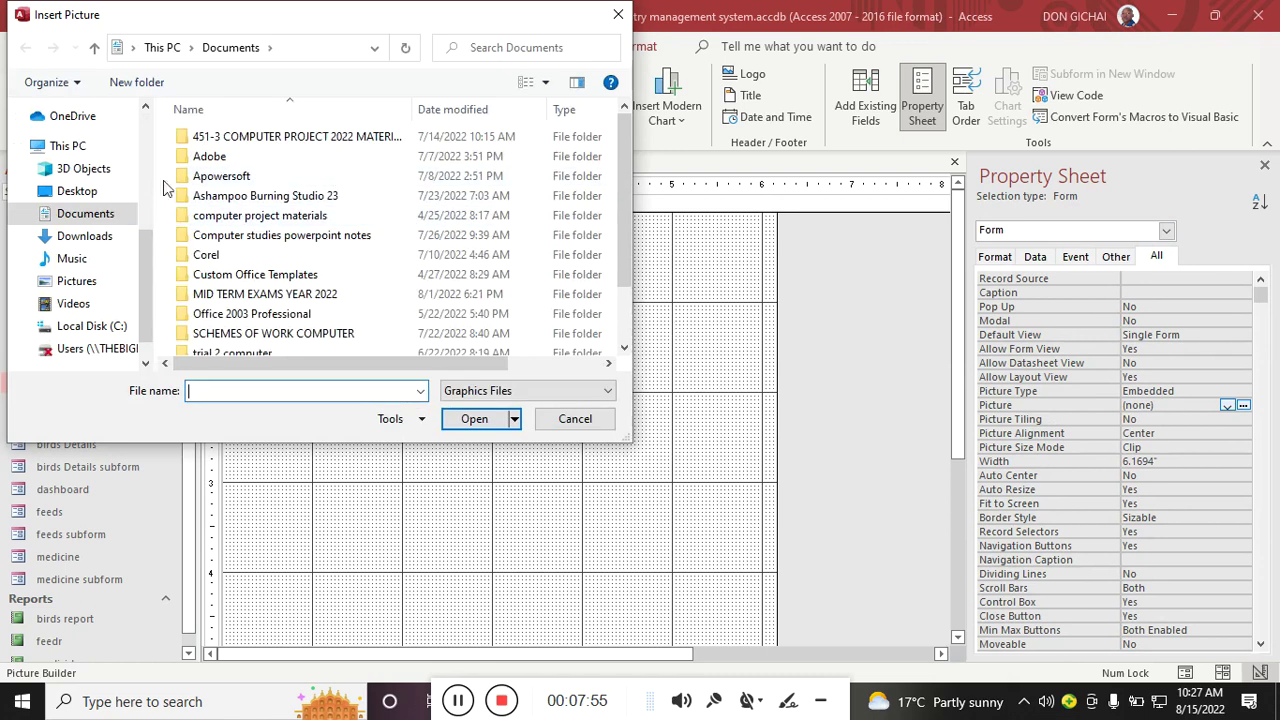
{"action": "left_click", "coordinate": [80, 281]}
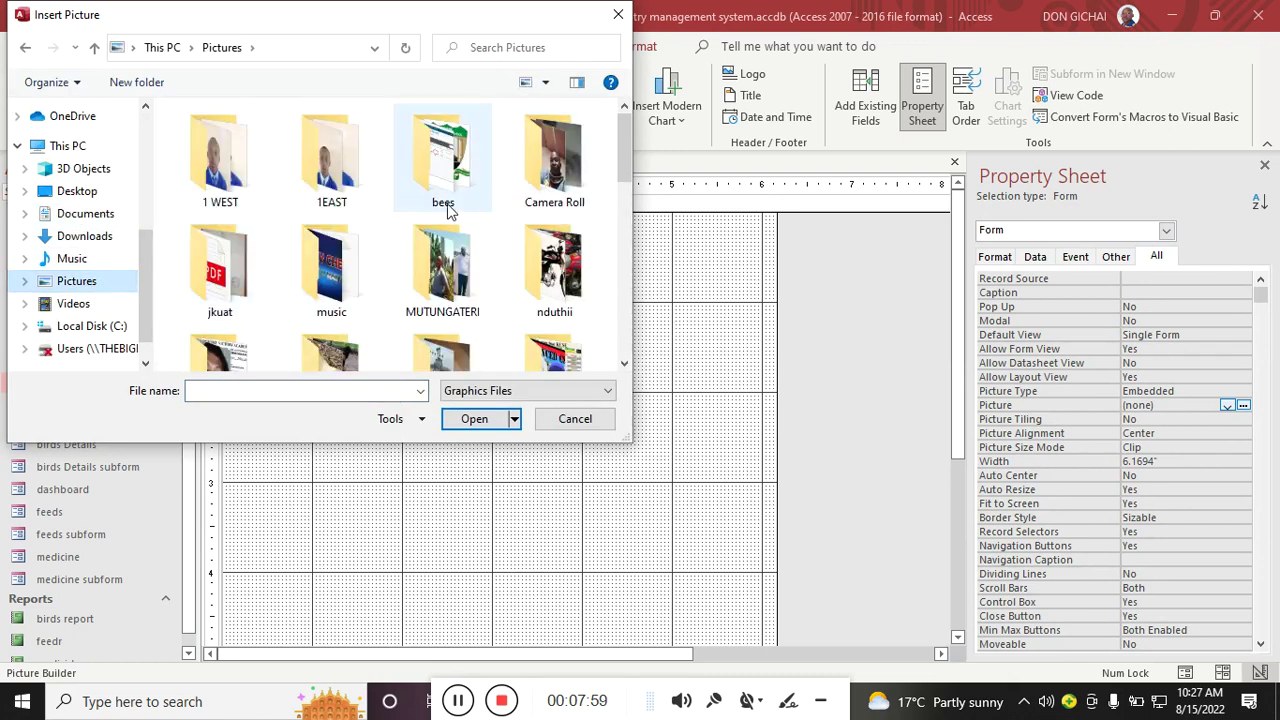
{"action": "scroll", "coordinate": [427, 211], "scroll_direction": "down", "scroll_amount": 2}
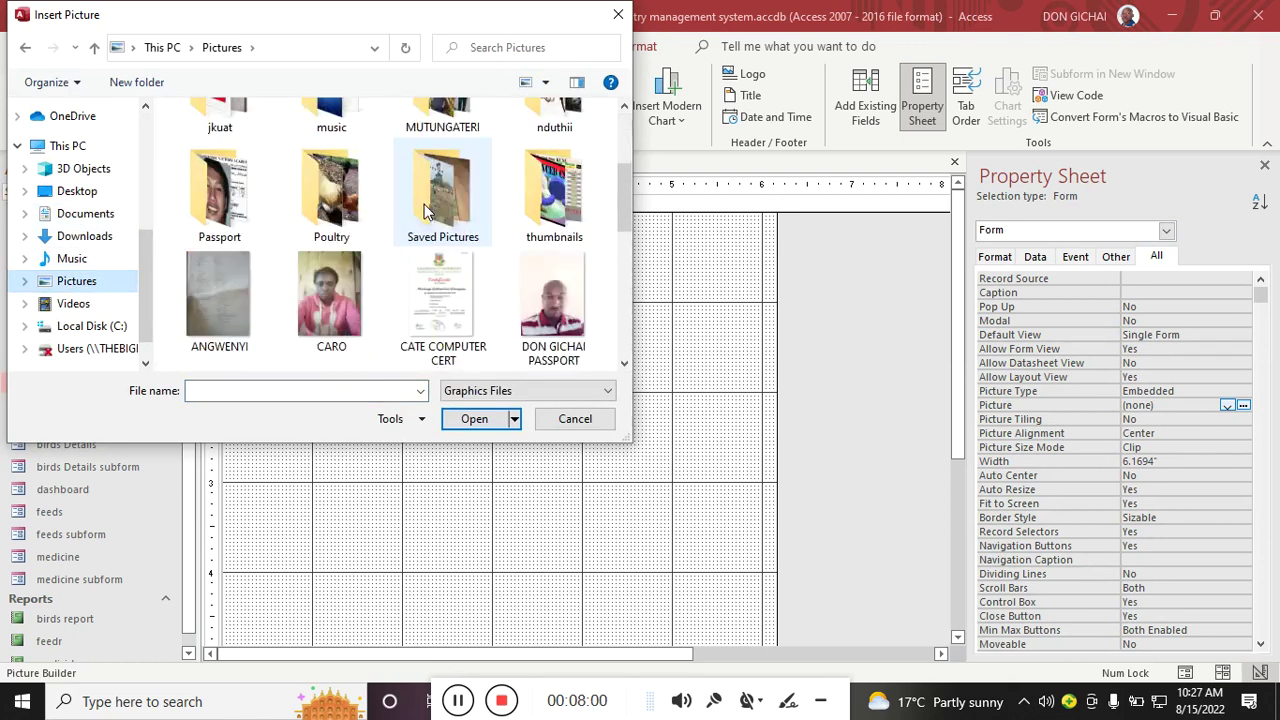
{"action": "double_click", "coordinate": [331, 198]}
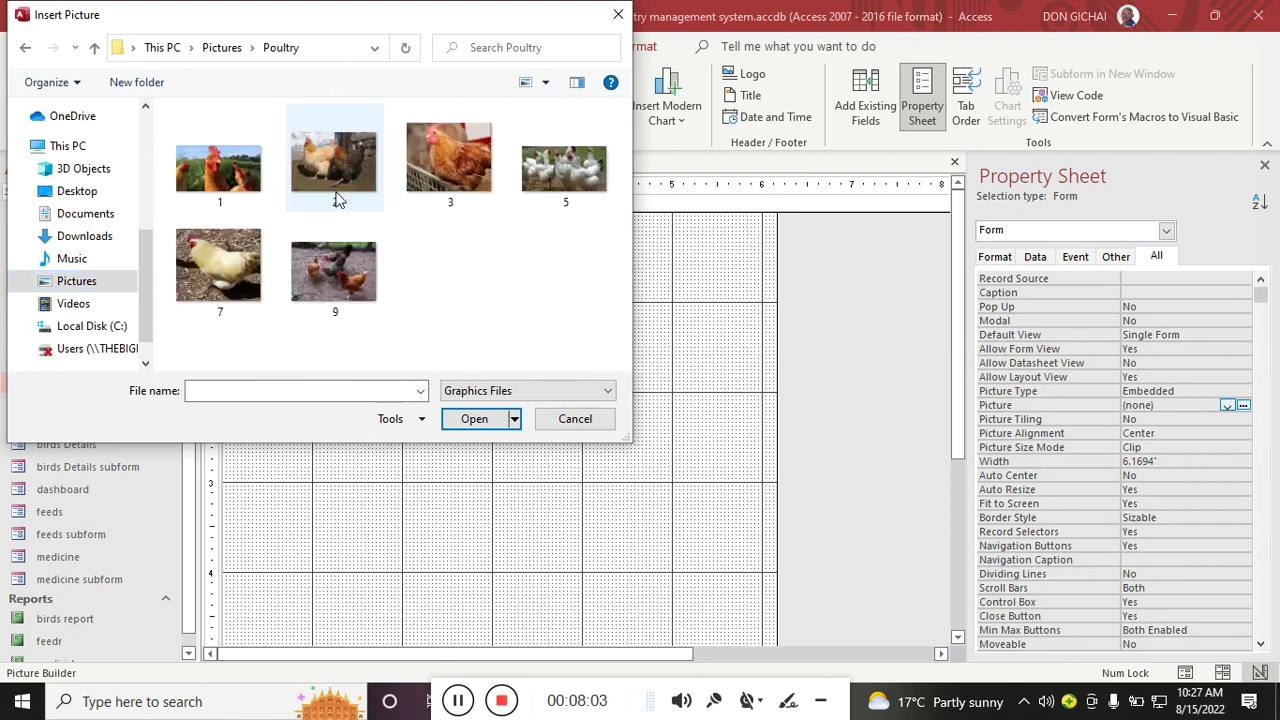
{"action": "double_click", "coordinate": [220, 160]}
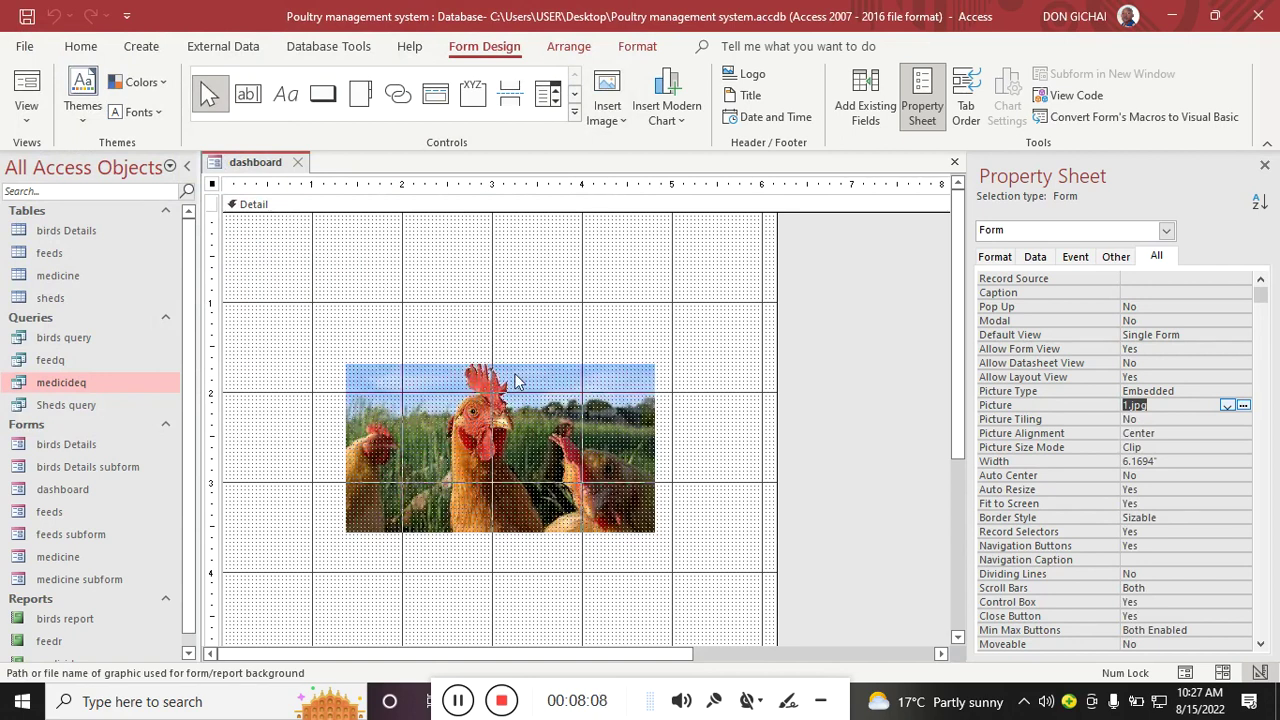
Step: Set the form's Picture Size Mode to Stretch
{"action": "left_click", "coordinate": [1152, 447]}
{"action": "left_click", "coordinate": [1243, 448]}
{"action": "left_click", "coordinate": [1198, 475]}
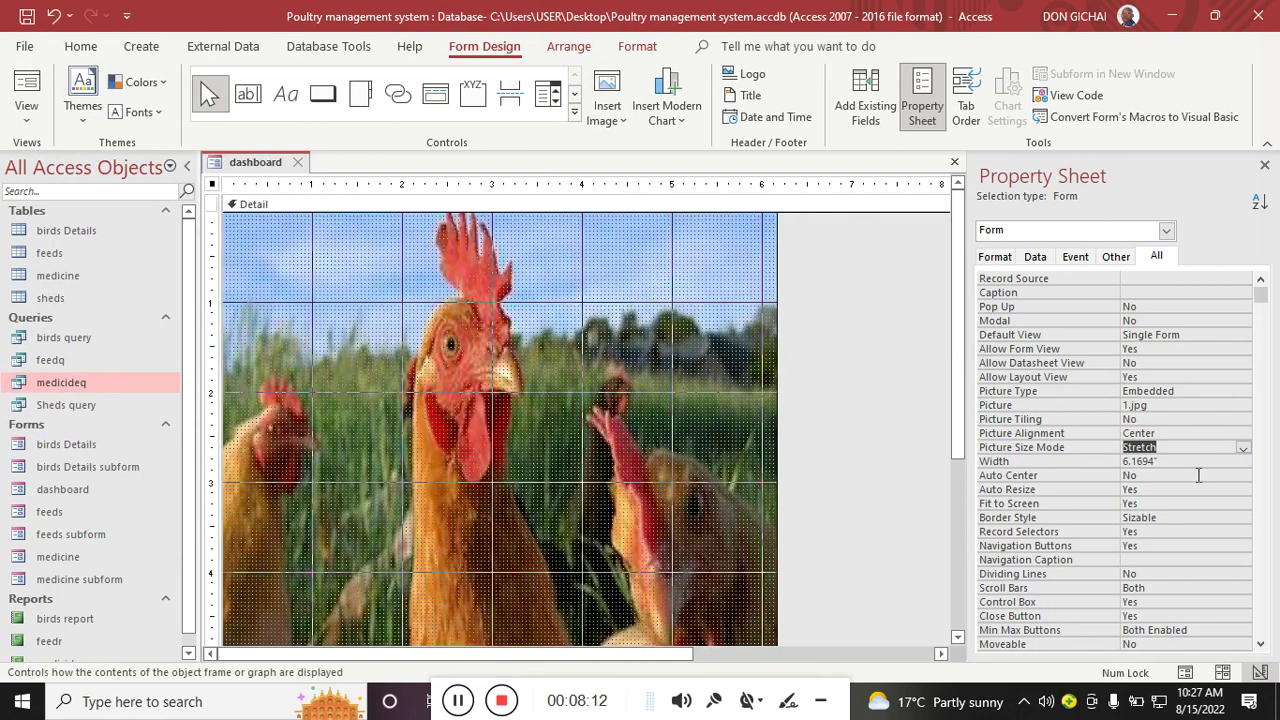
Step: Preview the dashboard in Form View, return to Design View and widen the form to about 8.9 inches
{"action": "left_click", "coordinate": [27, 90]}
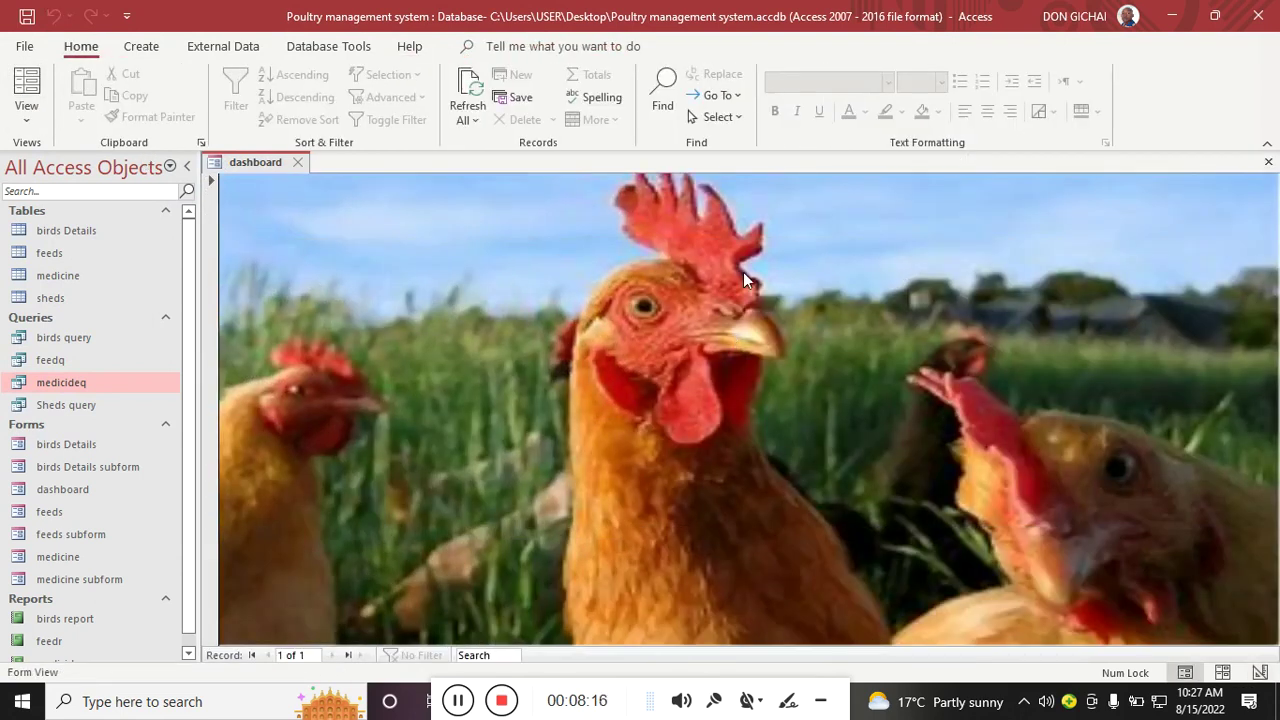
{"action": "right_click", "coordinate": [315, 206]}
{"action": "left_click", "coordinate": [377, 276]}
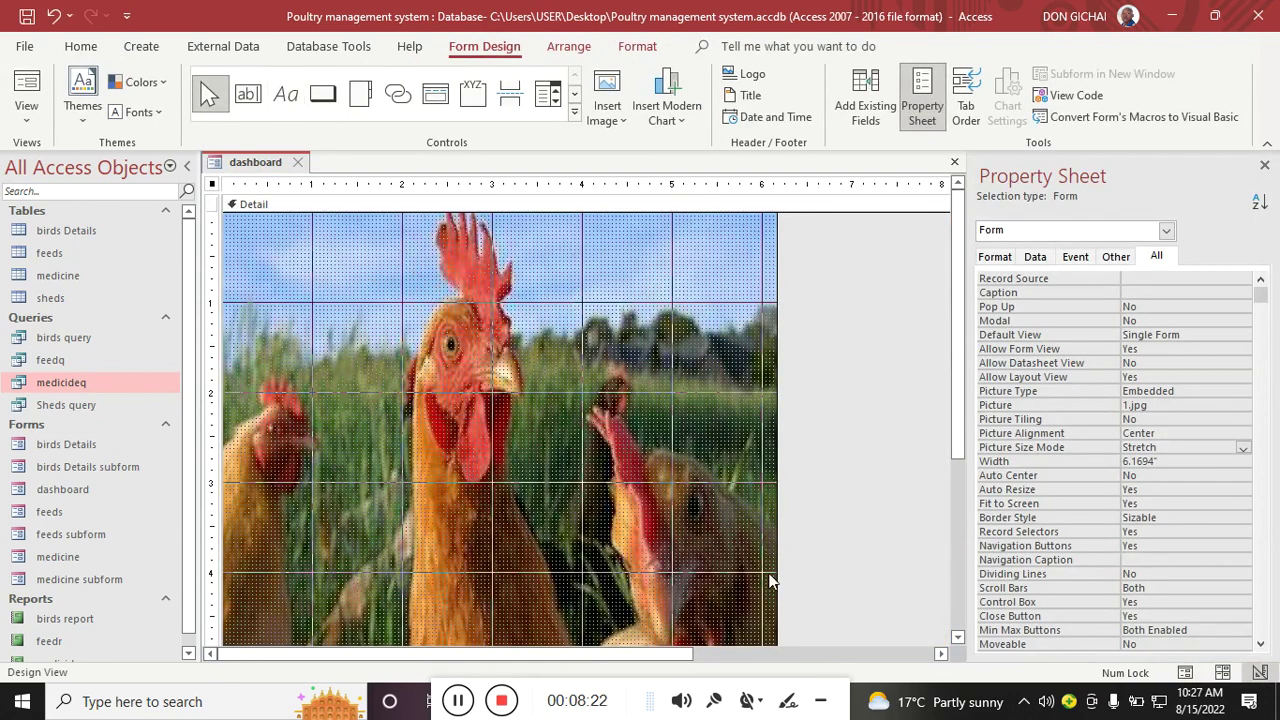
{"action": "left_click_drag", "start_coordinate": [776, 645], "coordinate": [913, 648]}
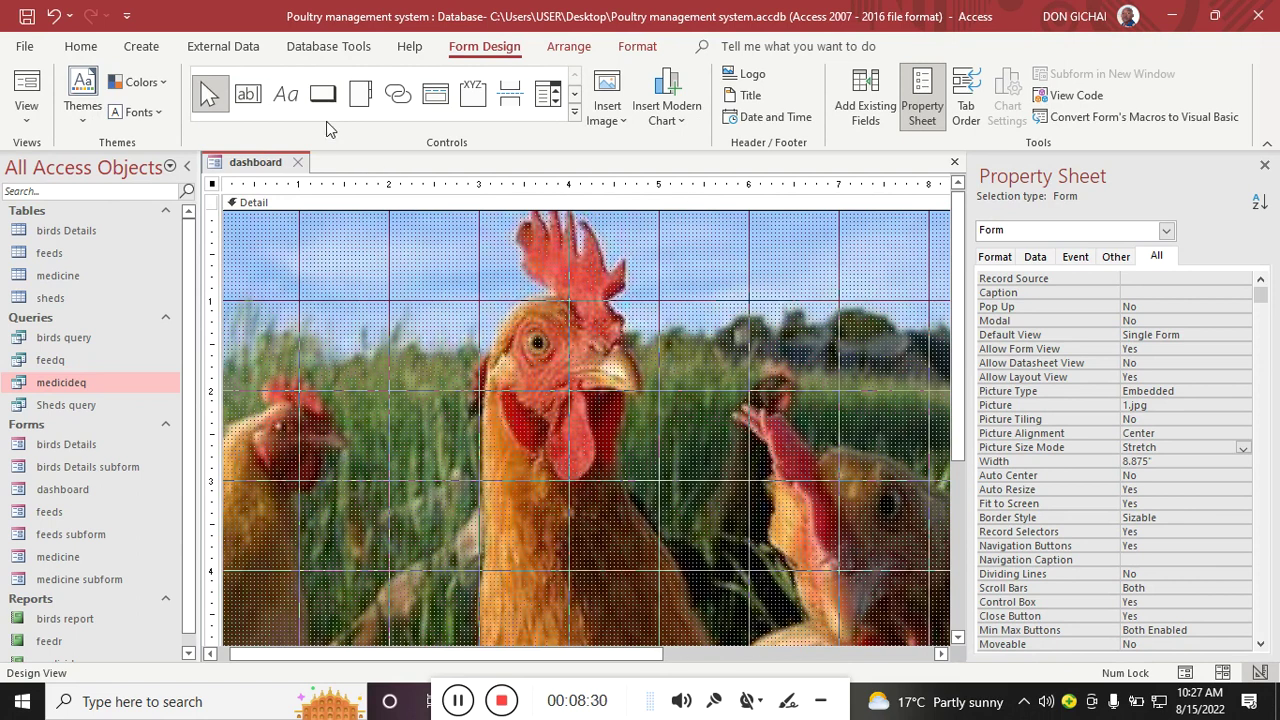
Step: Add a label about 2.8 inches wide and 0.46 inches high in the form's upper-left area, captioned FORMS
{"action": "left_click", "coordinate": [286, 95]}
{"action": "left_click_drag", "start_coordinate": [277, 281], "coordinate": [527, 322]}
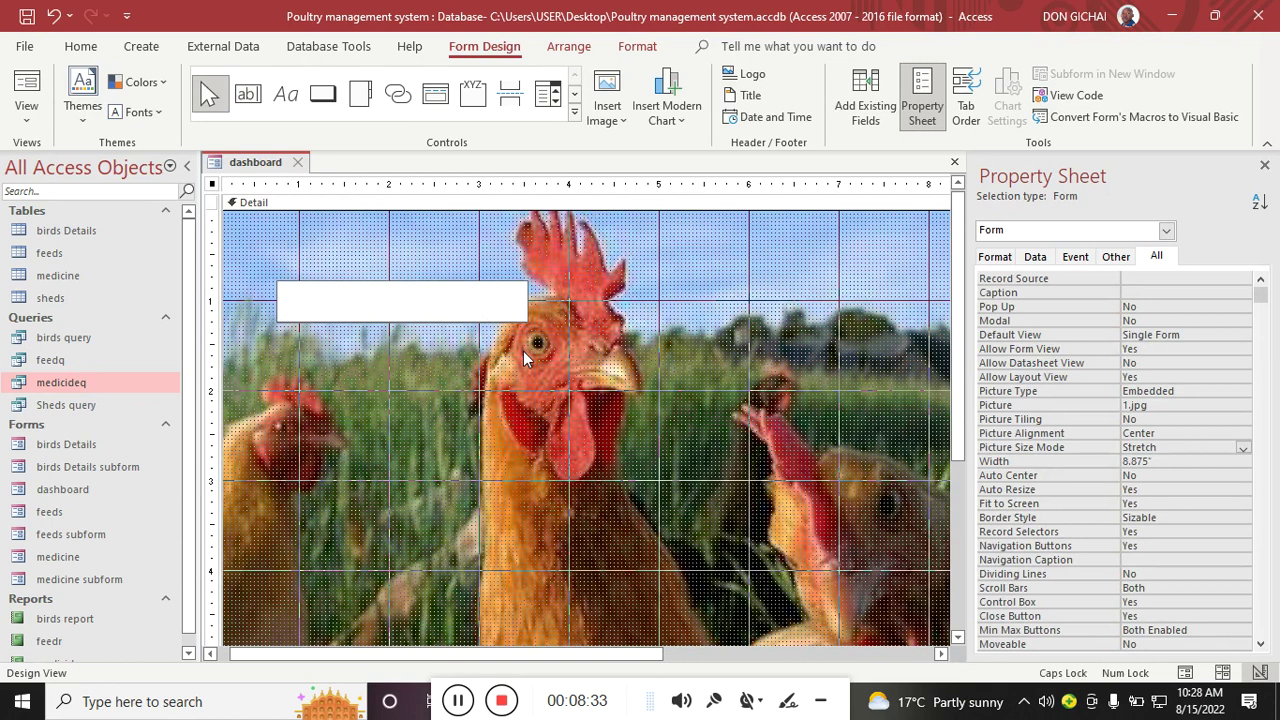
{"action": "left_click", "coordinate": [524, 436]}
Step: Format the FORMS label with 36-point black text and enlarge its box to about 3.25 by 0.79 inches
{"action": "left_click", "coordinate": [380, 300]}
{"action": "left_click", "coordinate": [630, 55]}
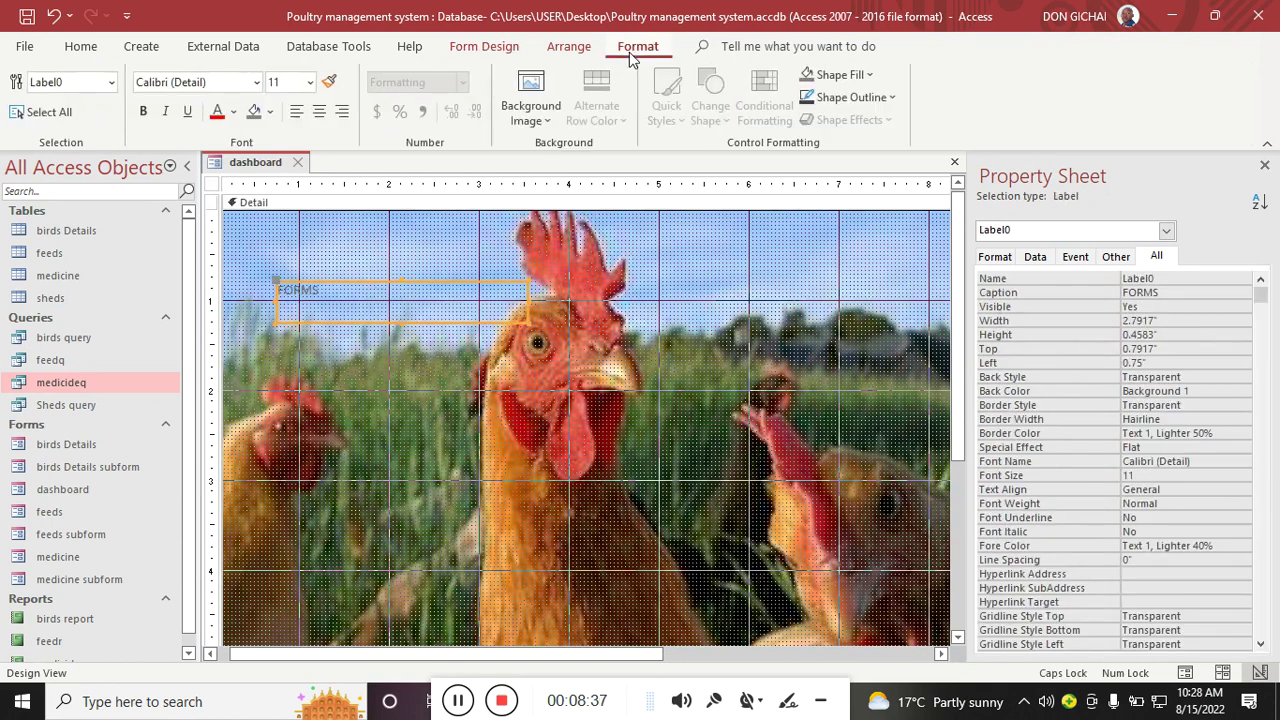
{"action": "left_click", "coordinate": [310, 82]}
{"action": "left_click", "coordinate": [292, 394]}
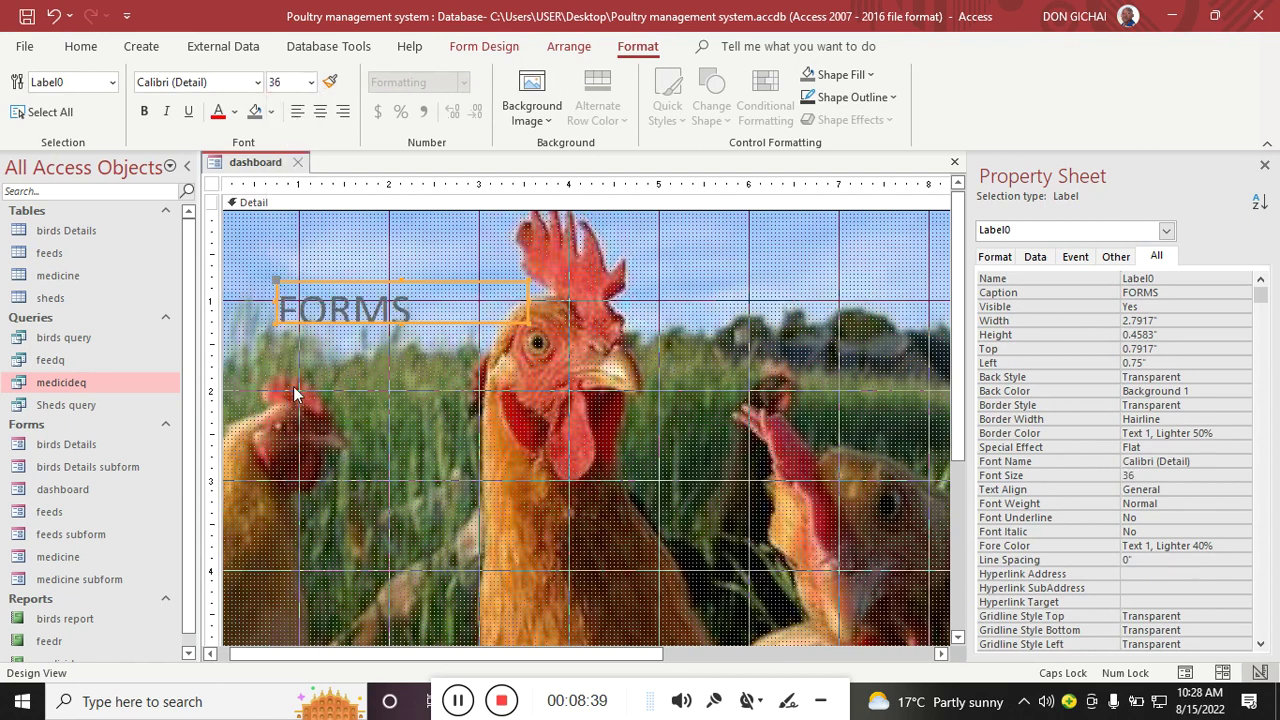
{"action": "left_click", "coordinate": [217, 111]}
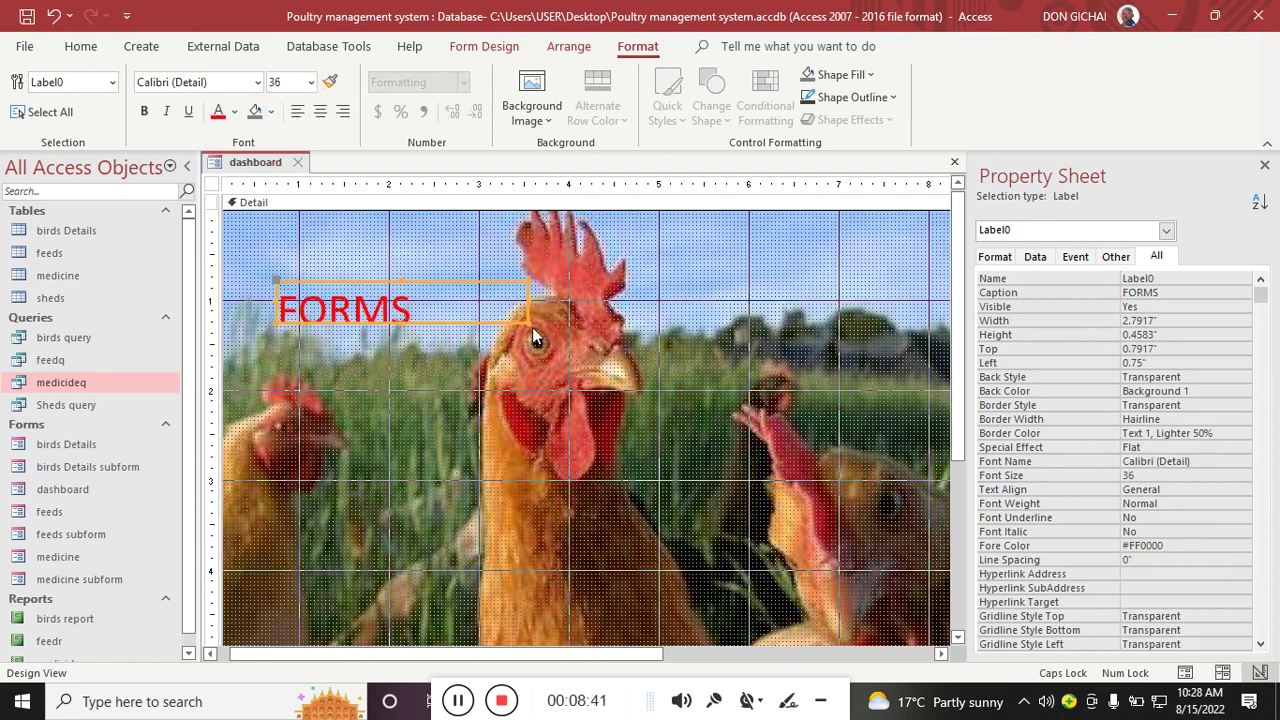
{"action": "left_click_drag", "start_coordinate": [529, 323], "coordinate": [570, 352]}
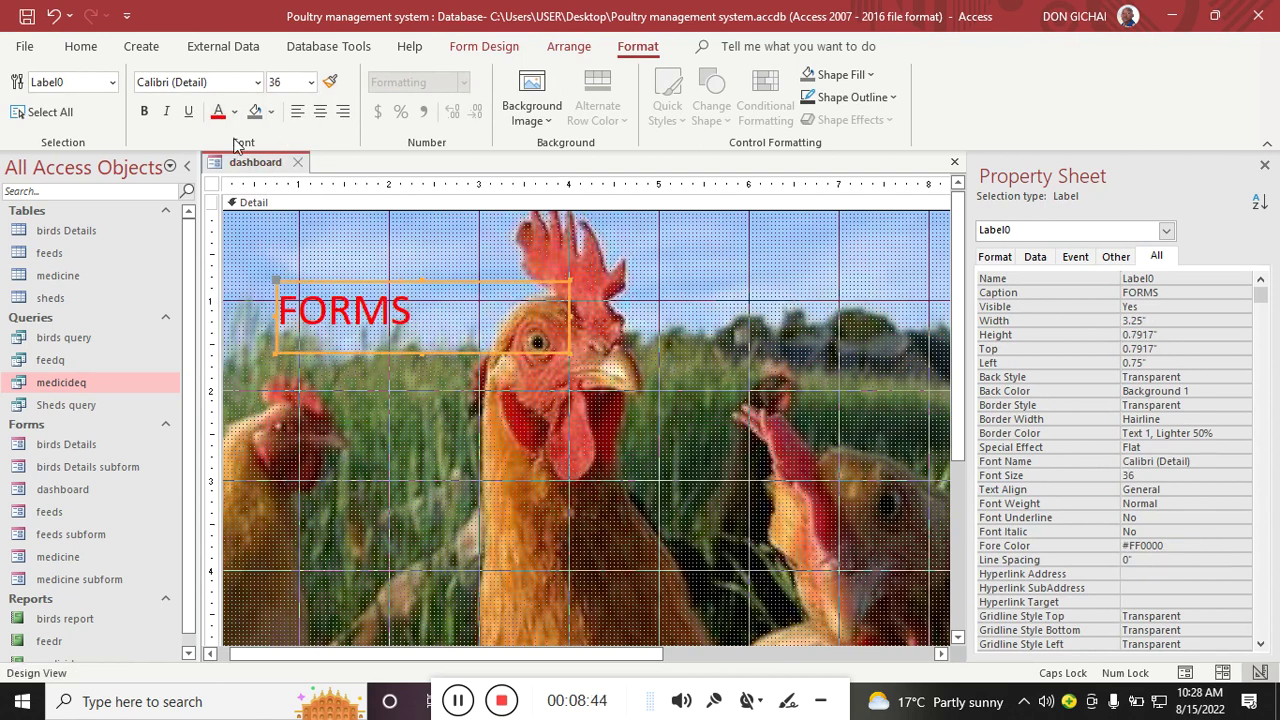
{"action": "left_click", "coordinate": [234, 111]}
{"action": "left_click", "coordinate": [228, 131]}
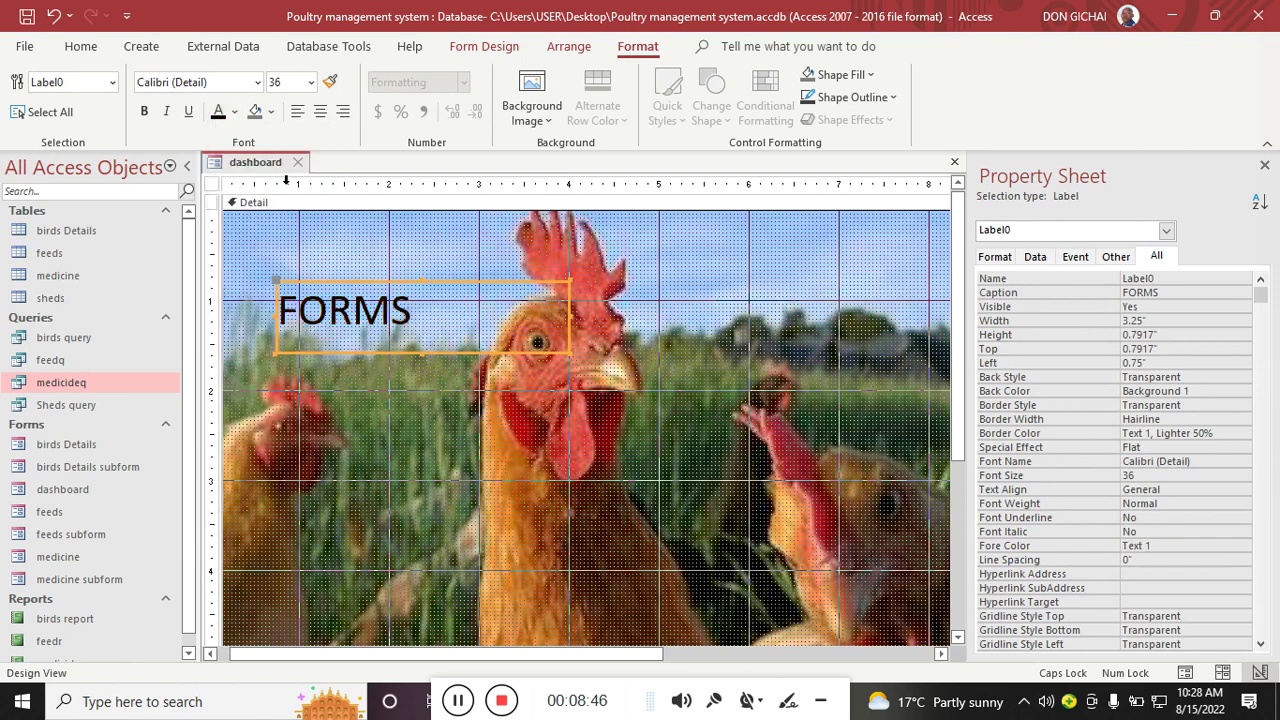
Step: Duplicate the FORMS label and place the copy beside the original, about 4.8 inches from the form's left edge
{"action": "left_click", "coordinate": [666, 346]}
{"action": "left_click", "coordinate": [448, 330]}
{"action": "key", "text": "ctrl+v"}
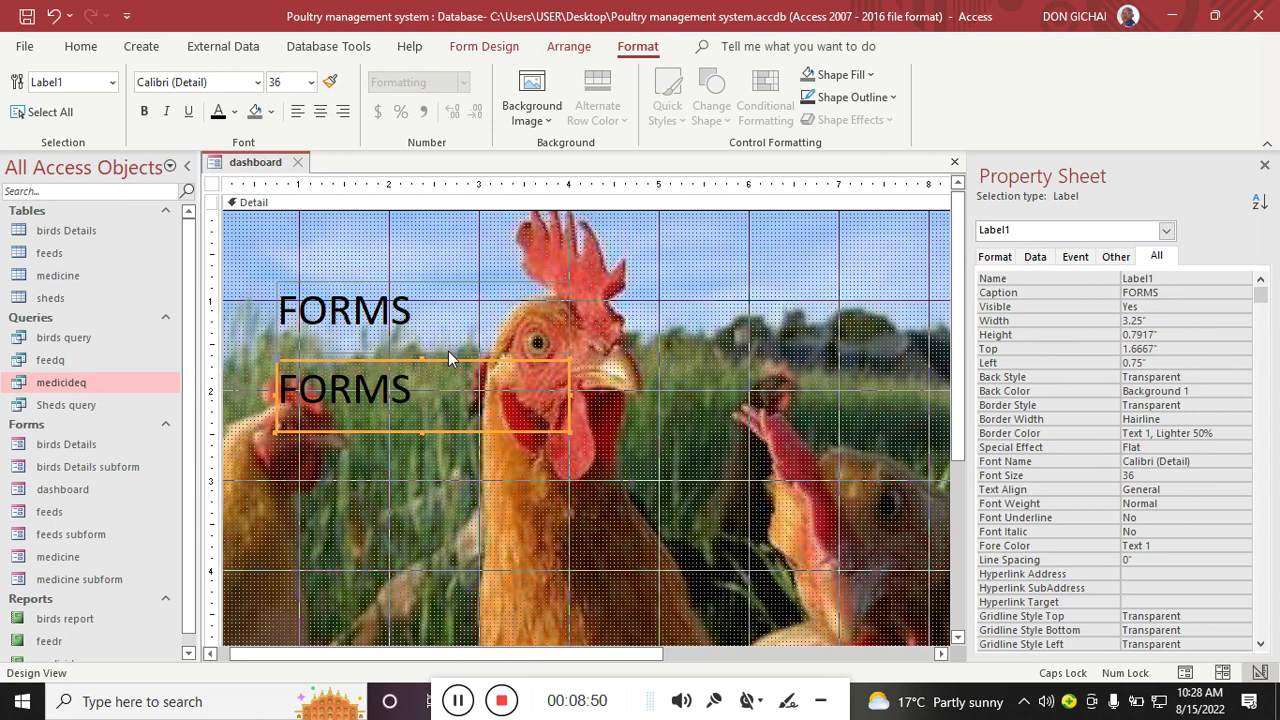
{"action": "left_click", "coordinate": [454, 362]}
{"action": "left_click", "coordinate": [511, 448]}
{"action": "left_click_drag", "start_coordinate": [509, 429], "coordinate": [500, 333]}
Step: Change the caption of the copied label to REPORTS
{"action": "left_click", "coordinate": [827, 328]}
{"action": "type", "text": "REPORTS"}
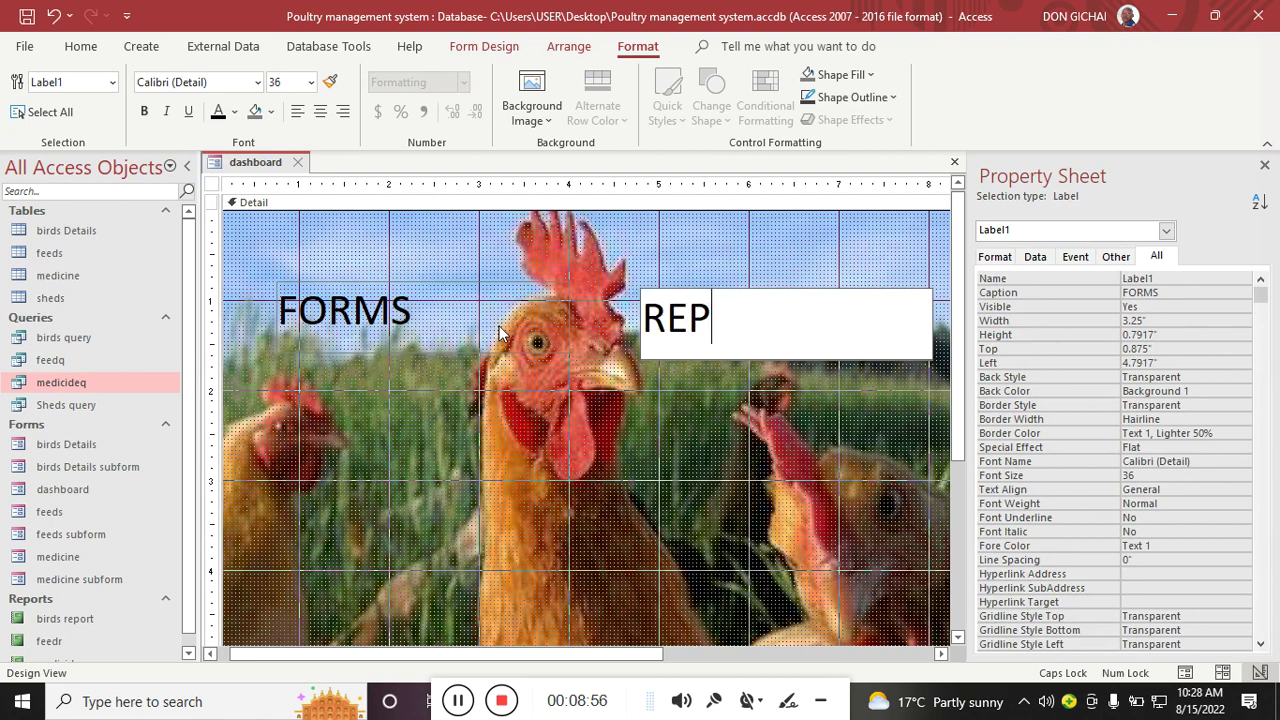
{"action": "left_click", "coordinate": [685, 452]}
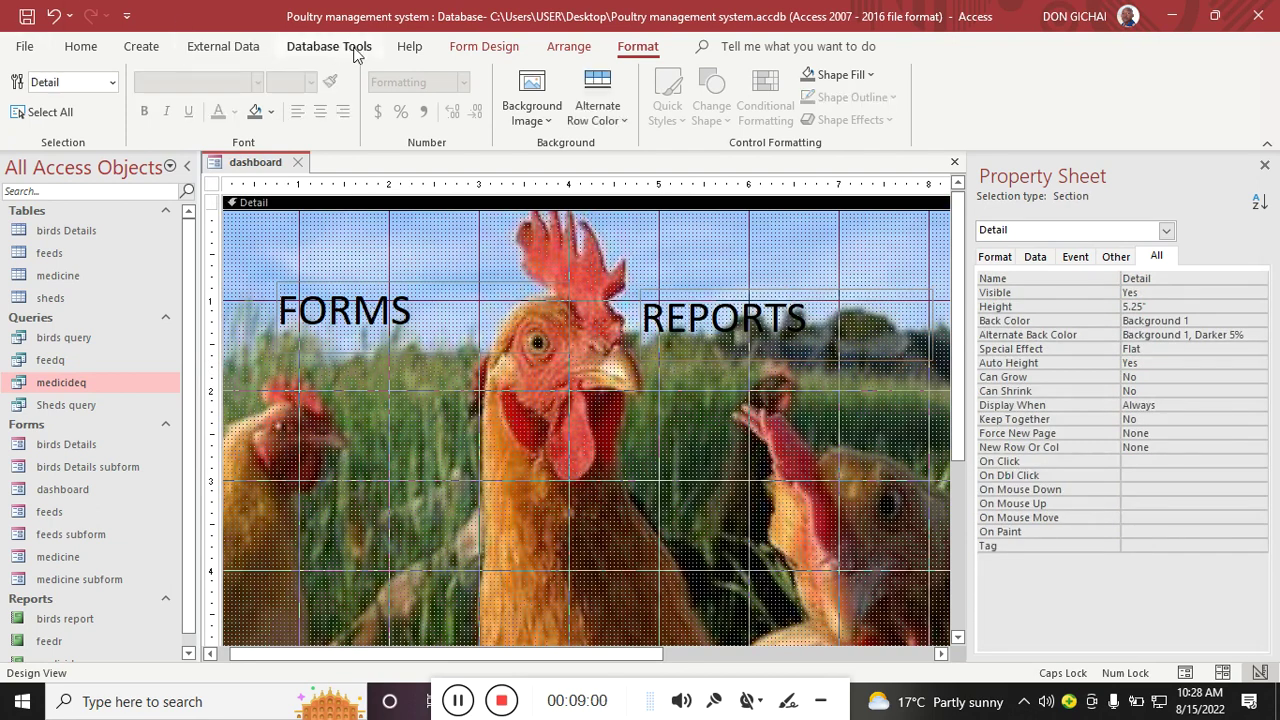
Step: Draw a command button about 1.2 by 0.4 inches beneath the FORMS label
{"action": "left_click", "coordinate": [480, 47]}
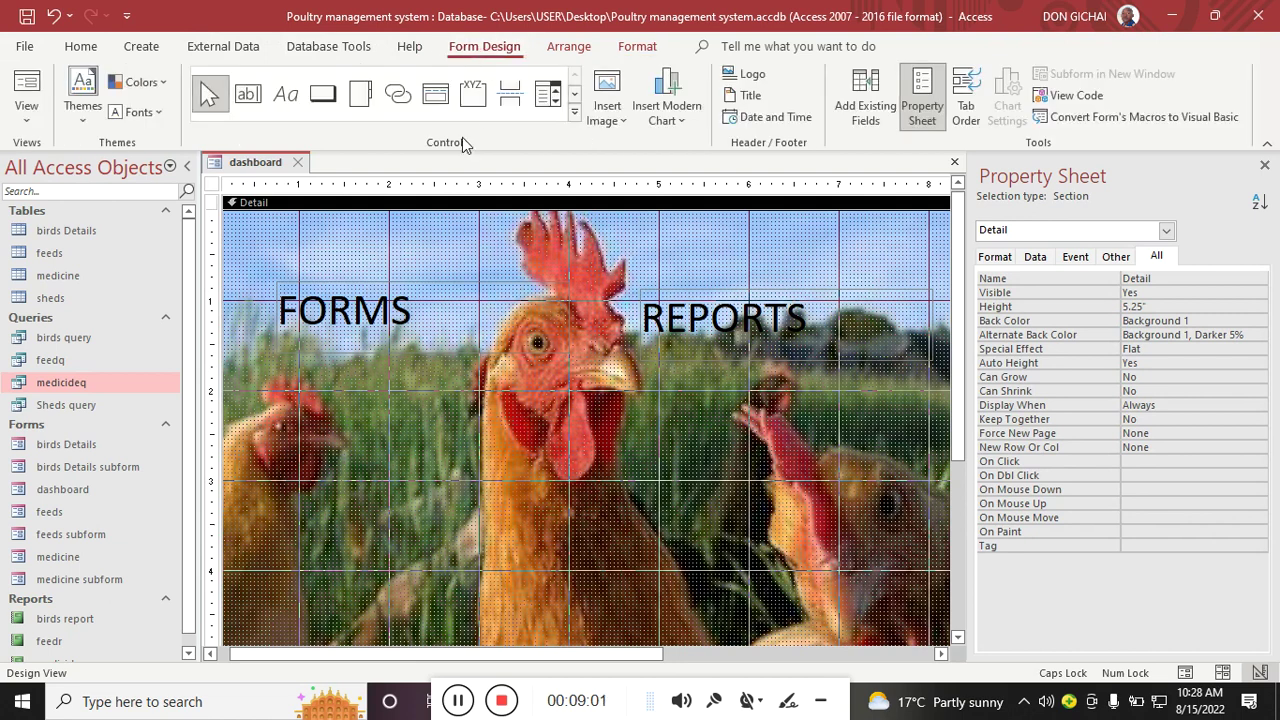
{"action": "left_click", "coordinate": [323, 100]}
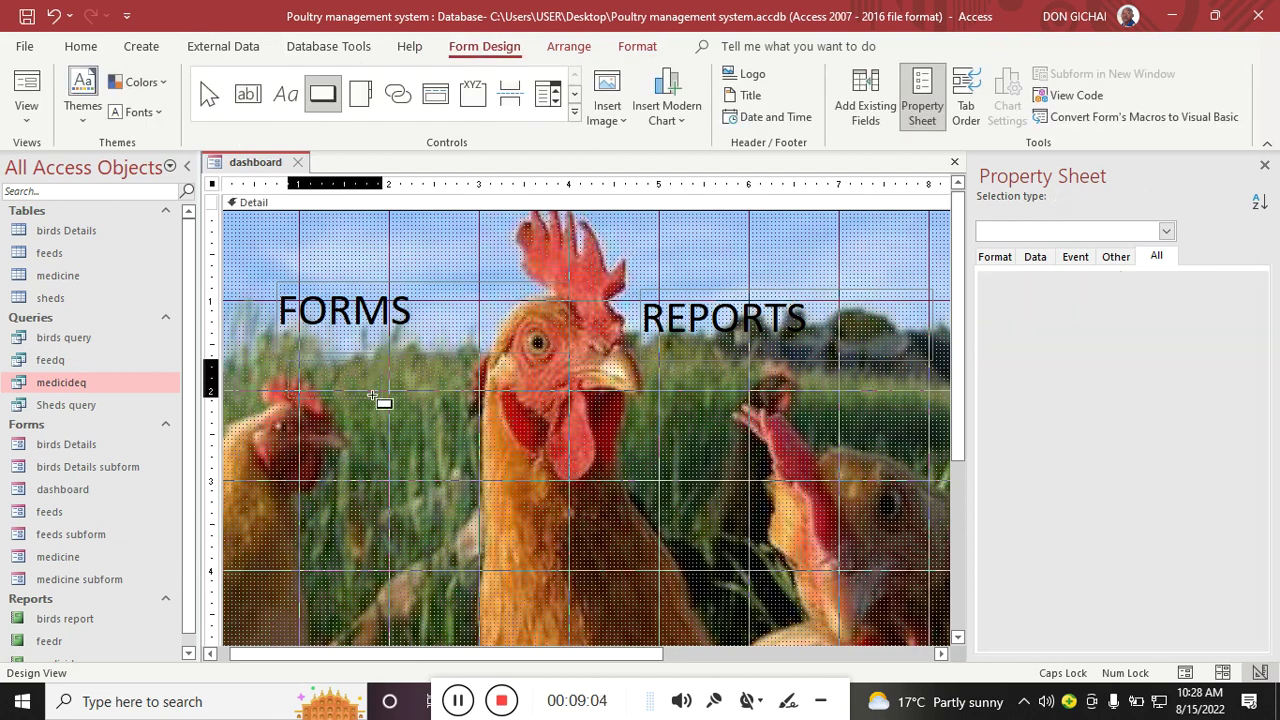
{"action": "left_click_drag", "start_coordinate": [372, 396], "coordinate": [398, 398]}
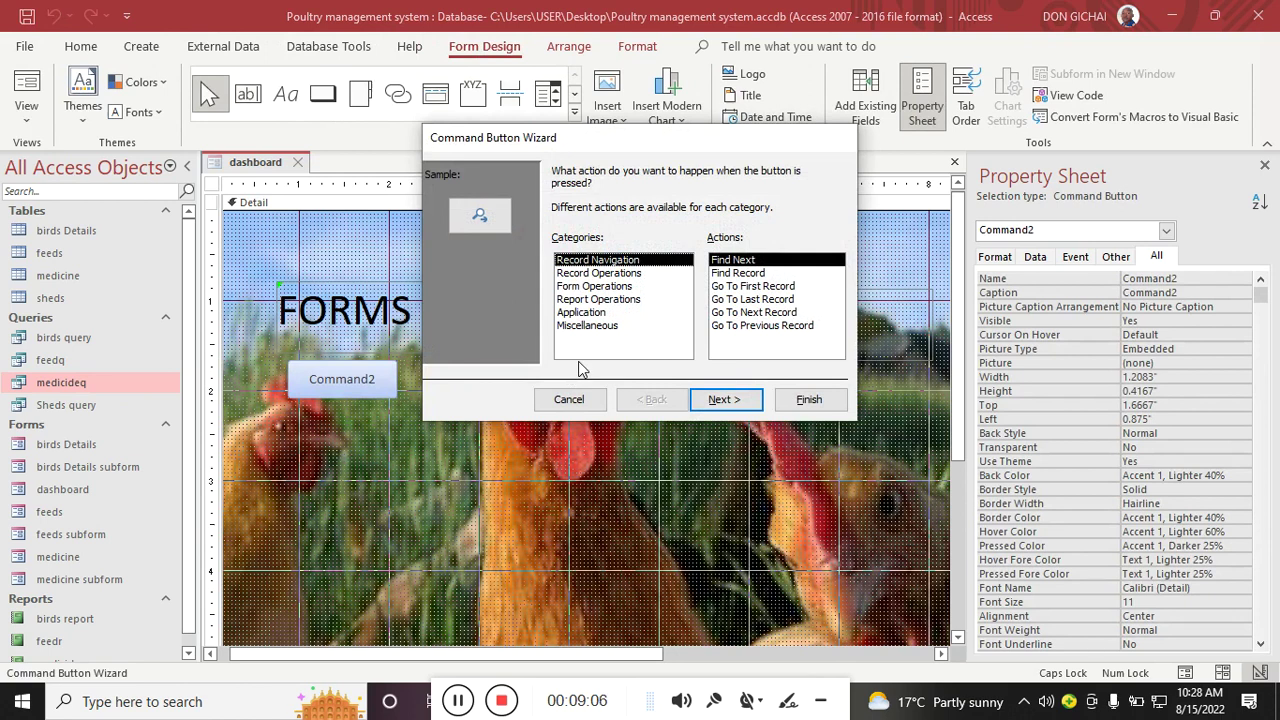
Step: Configure the button in the Command Button Wizard to open the birds Details form and show all the records
{"action": "left_click", "coordinate": [598, 273]}
{"action": "left_click", "coordinate": [603, 299]}
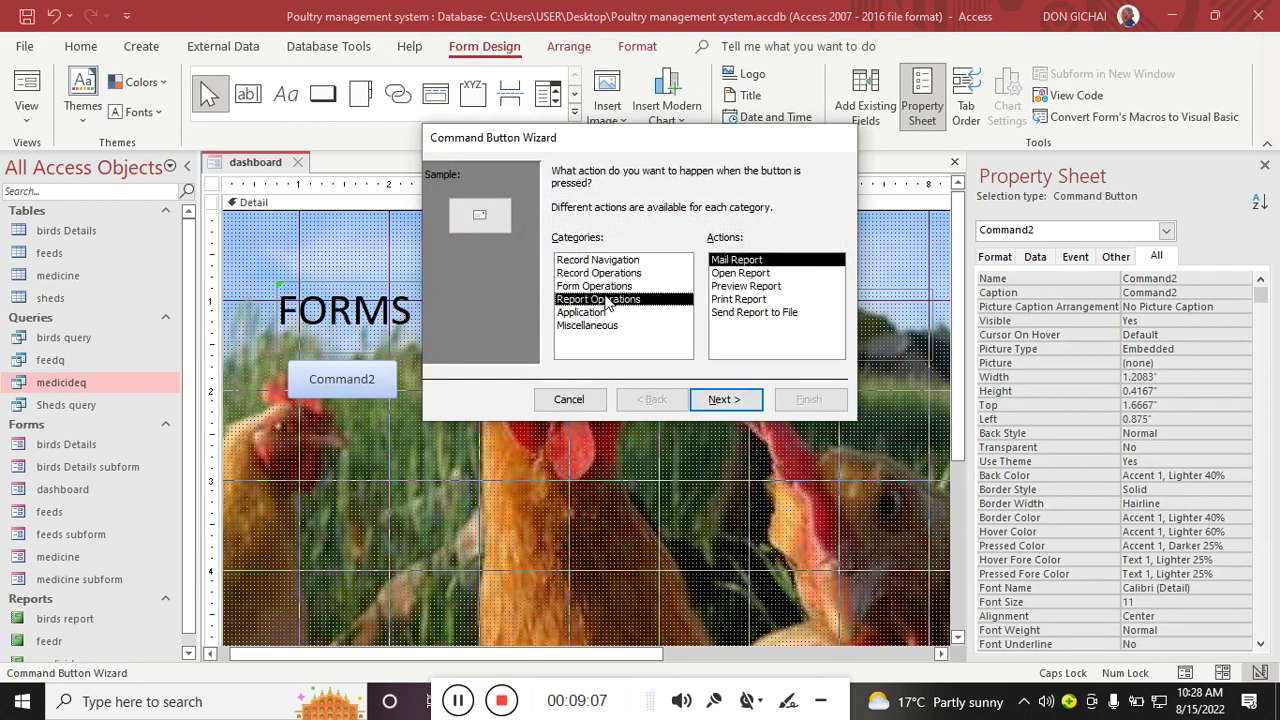
{"action": "left_click", "coordinate": [598, 286]}
{"action": "left_click", "coordinate": [737, 287]}
{"action": "left_click", "coordinate": [722, 399]}
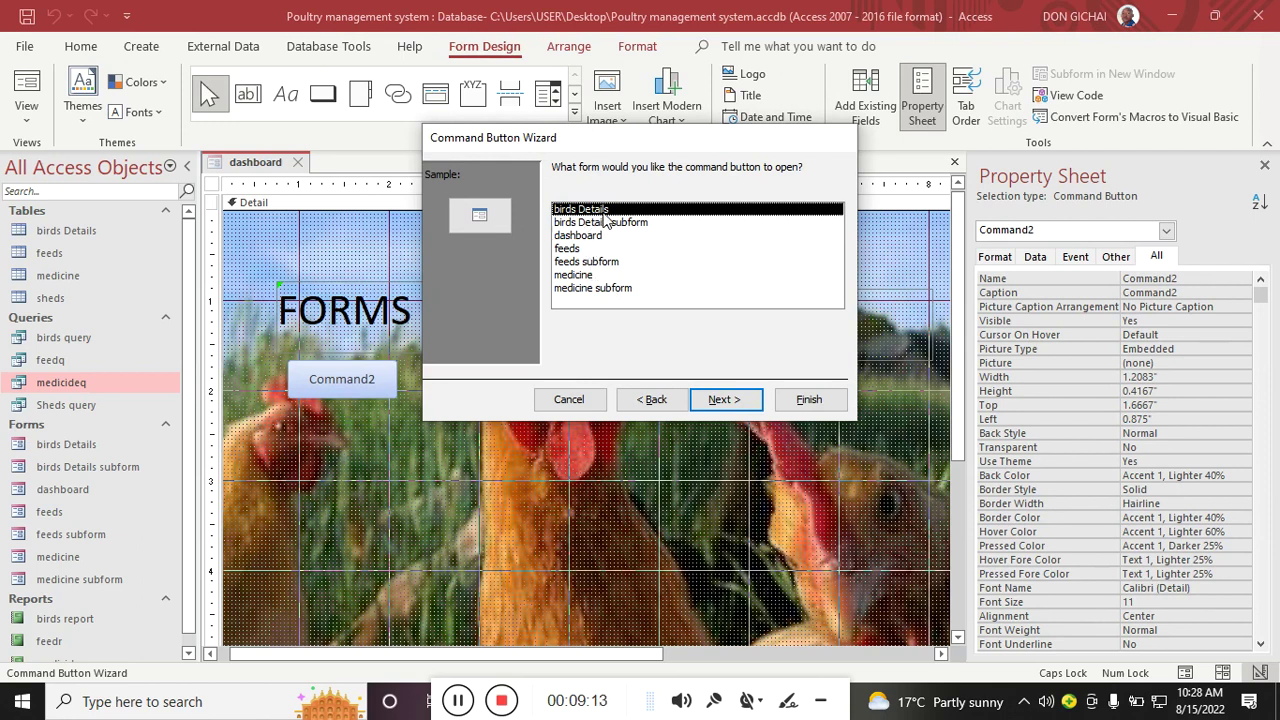
{"action": "left_click", "coordinate": [702, 399]}
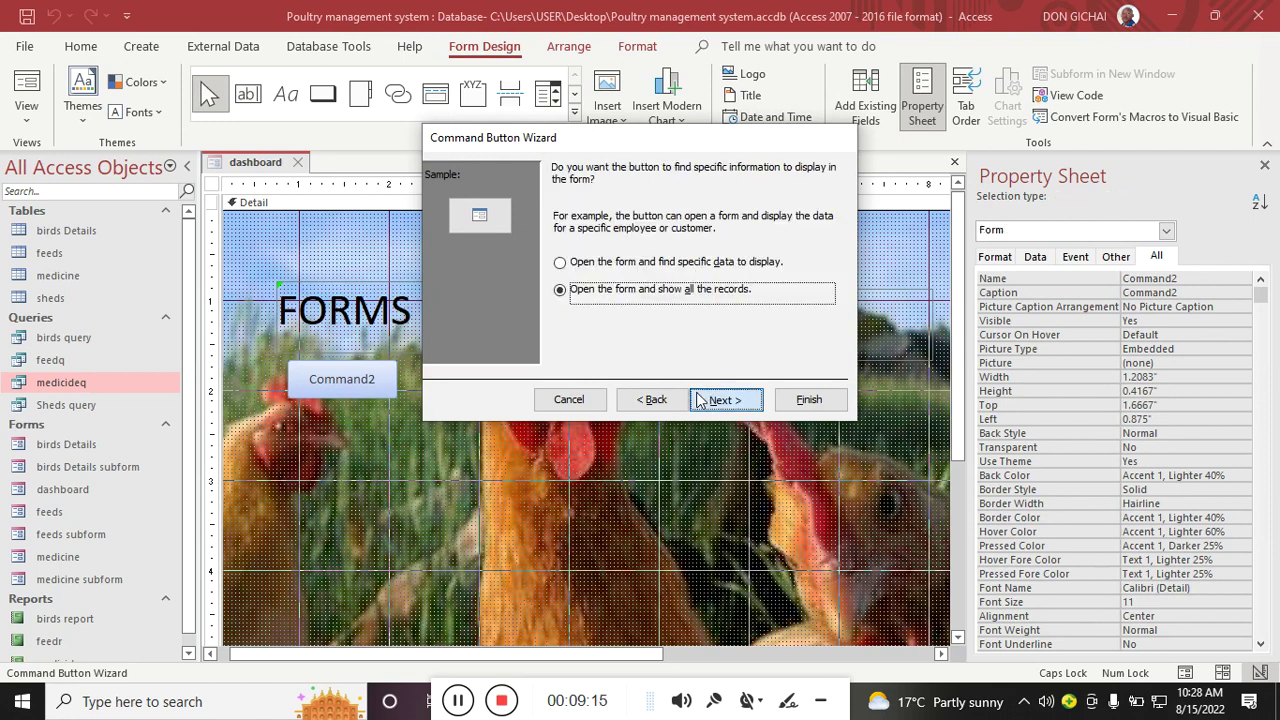
{"action": "left_click", "coordinate": [699, 399]}
Step: Give the button the text BIRDS DETAILS instead of a picture and finish the wizard
{"action": "left_click", "coordinate": [557, 247]}
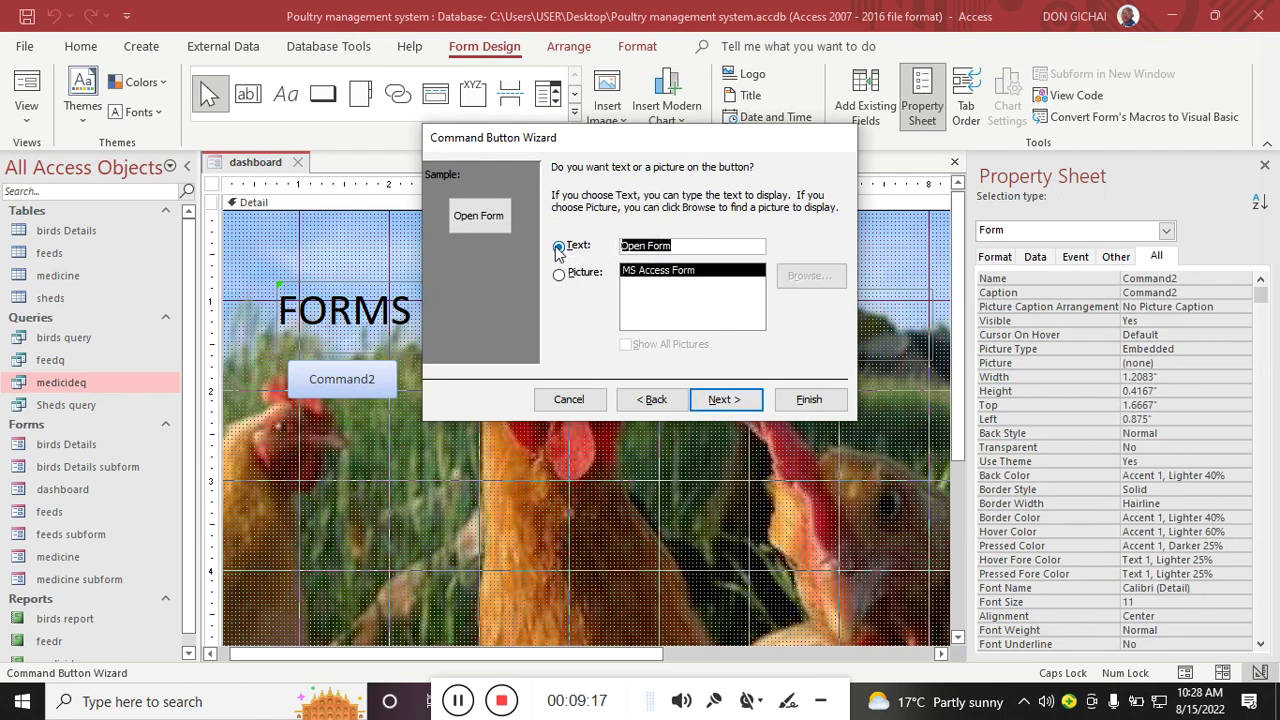
{"action": "type", "text": "BIR"}
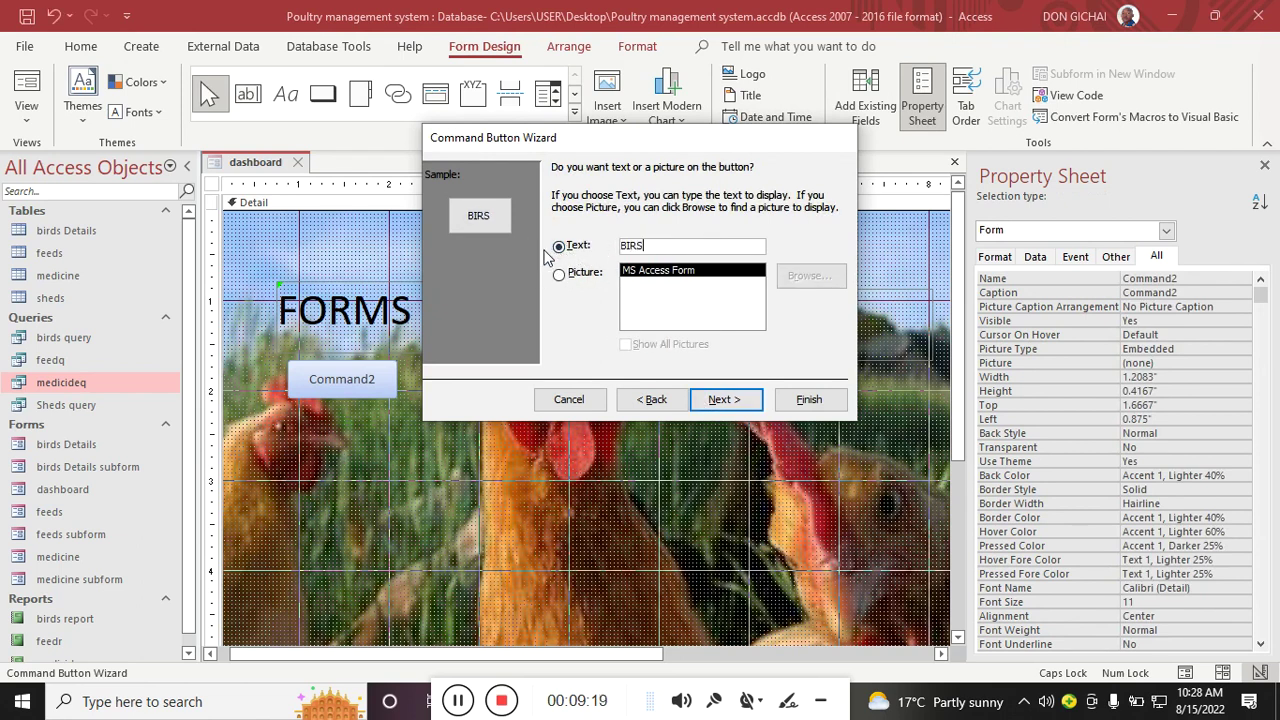
{"action": "type", "text": "DS DETAILS"}
{"action": "left_click", "coordinate": [800, 400]}
Step: Add a command button about 1 by 0.25 inches beneath BIRDS DETAILS and configure it to open the feeds form
{"action": "left_click", "coordinate": [320, 94]}
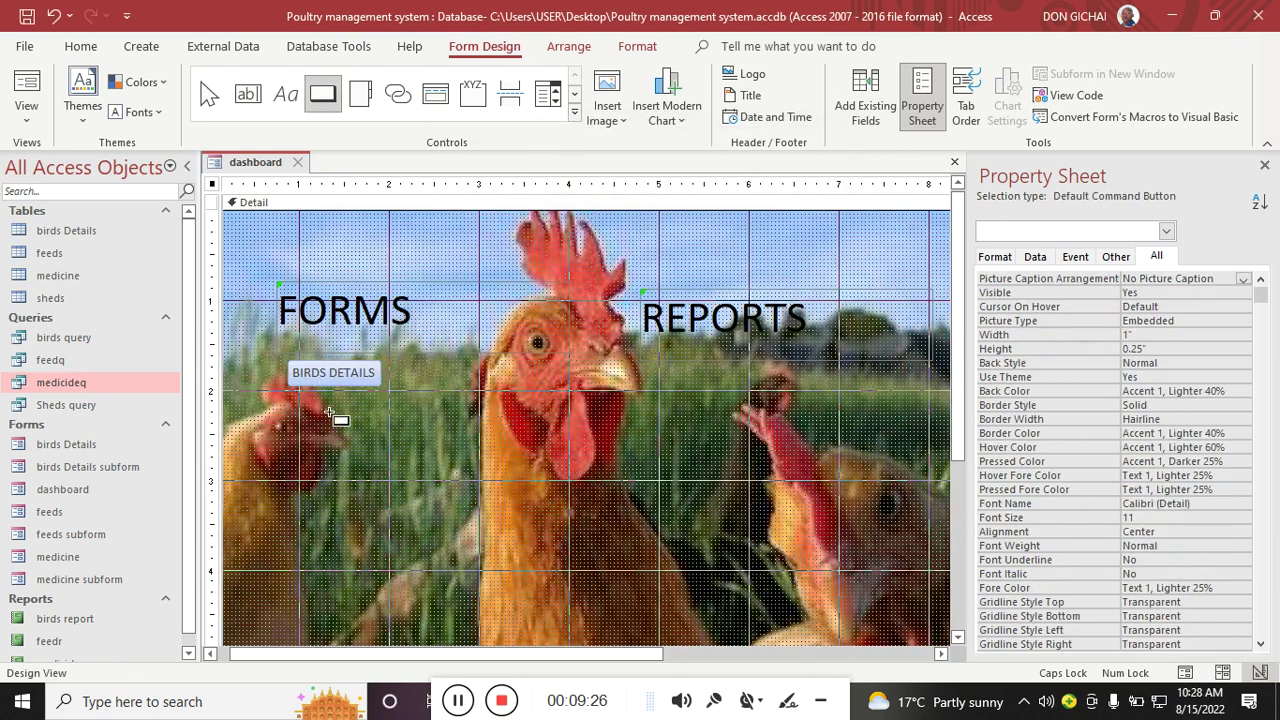
{"action": "left_click", "coordinate": [292, 396]}
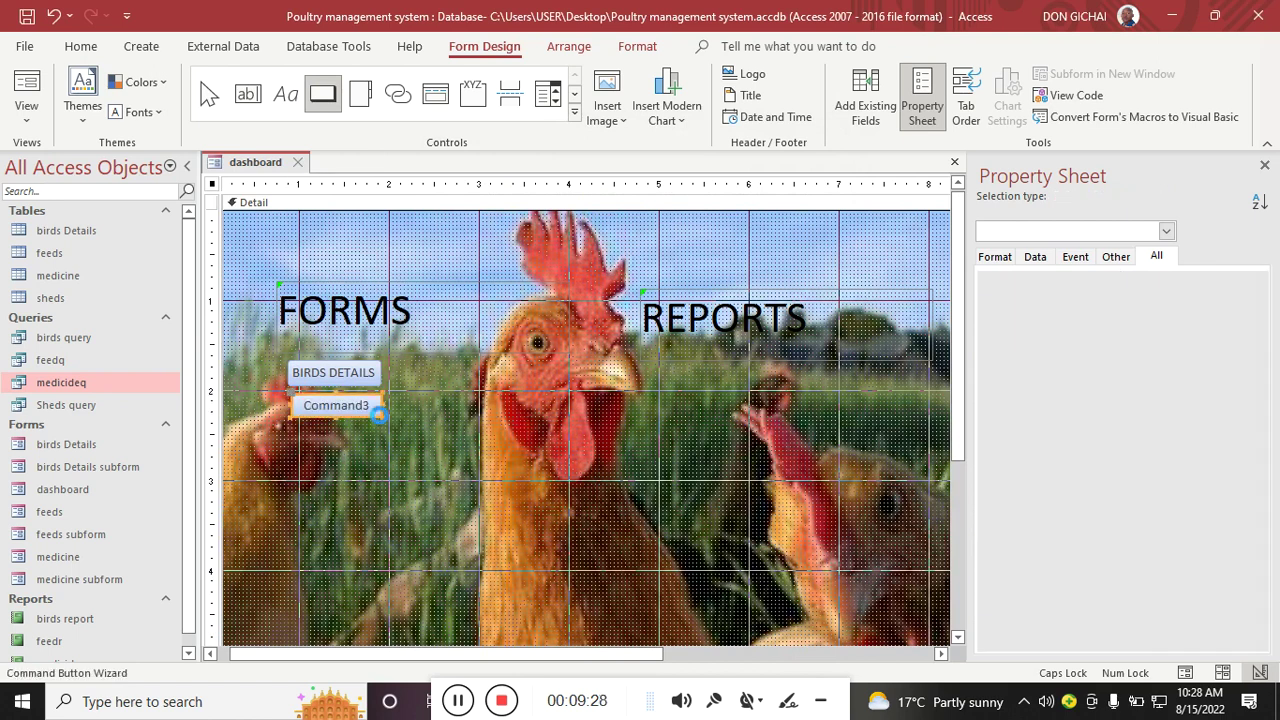
{"action": "left_click", "coordinate": [594, 287]}
{"action": "left_click", "coordinate": [730, 286]}
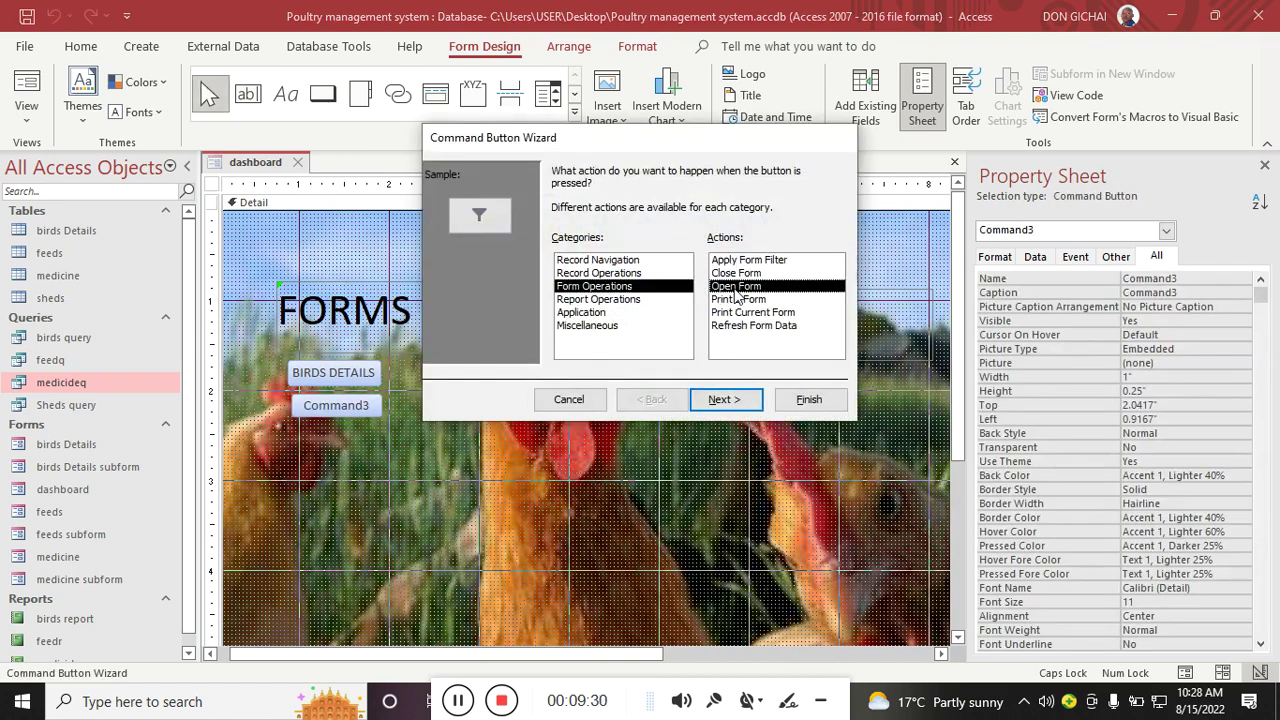
{"action": "left_click", "coordinate": [724, 399]}
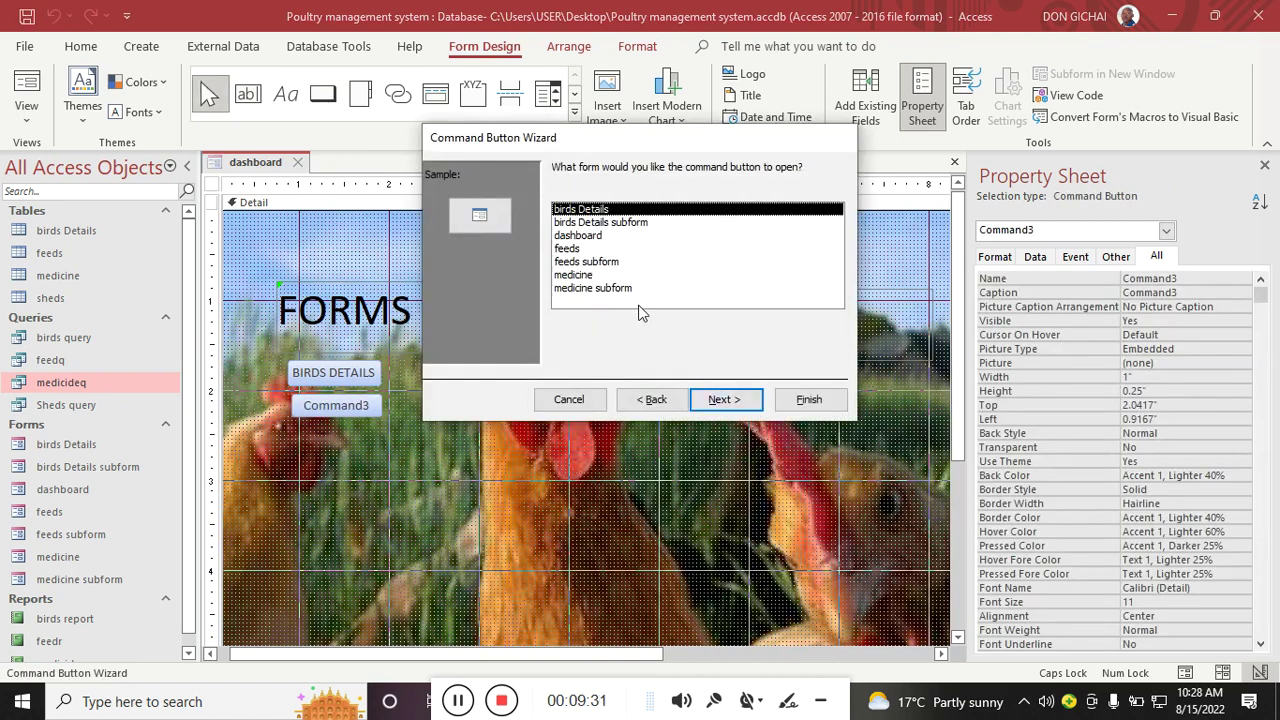
{"action": "left_click", "coordinate": [572, 249]}
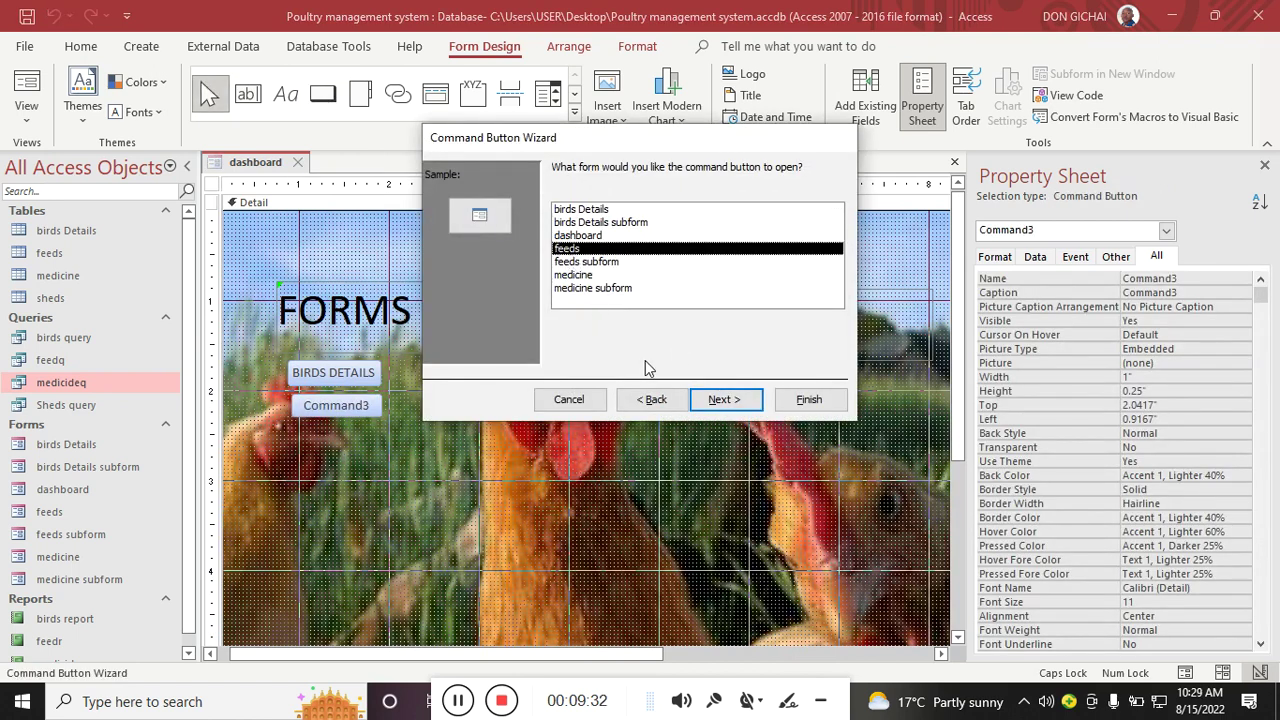
{"action": "left_click", "coordinate": [715, 400]}
Step: Give the new button the text FEEDS DETAILS instead of a picture and finish the wizard
{"action": "left_click", "coordinate": [572, 246]}
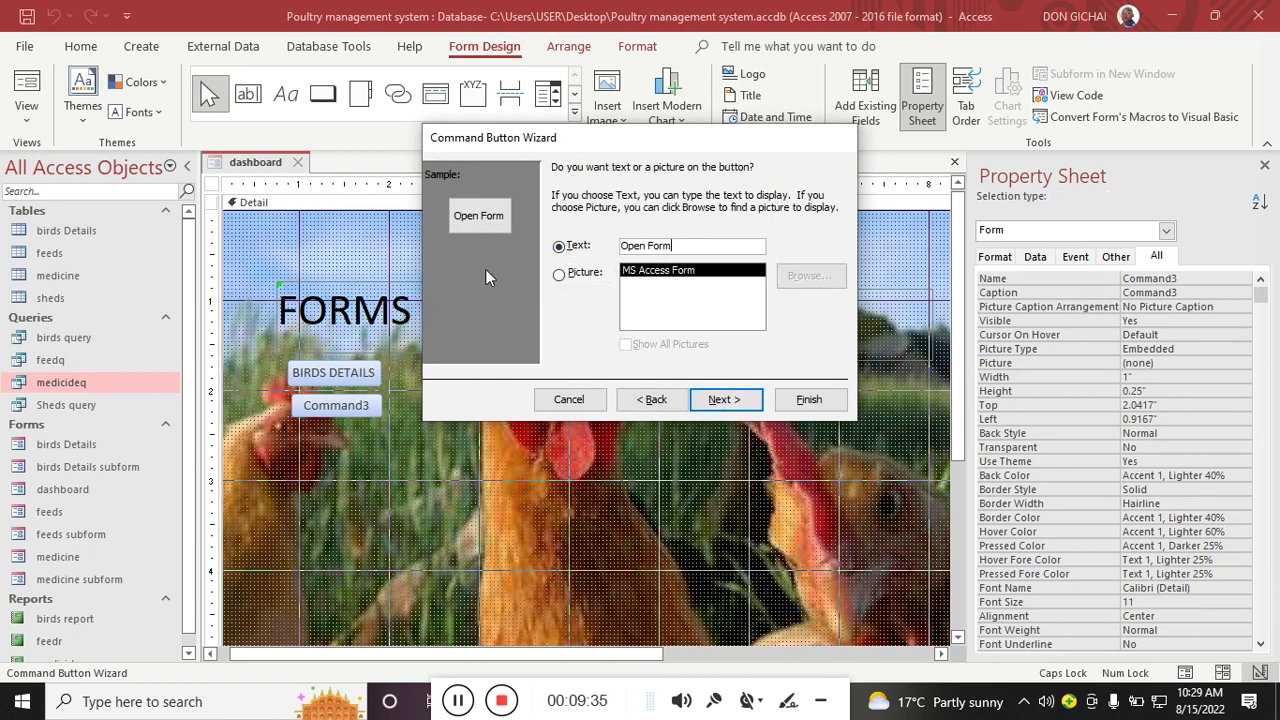
{"action": "key", "text": "BackSpace"}
{"action": "key", "text": "BackSpace"}
{"action": "key", "text": "BackSpace"}
{"action": "key", "text": "BackSpace"}
{"action": "key", "text": "BackSpace"}
{"action": "key", "text": "BackSpace"}
{"action": "key", "text": "BackSpace"}
{"action": "key", "text": "BackSpace"}
{"action": "key", "text": "BackSpace"}
{"action": "type", "text": "FEE"}
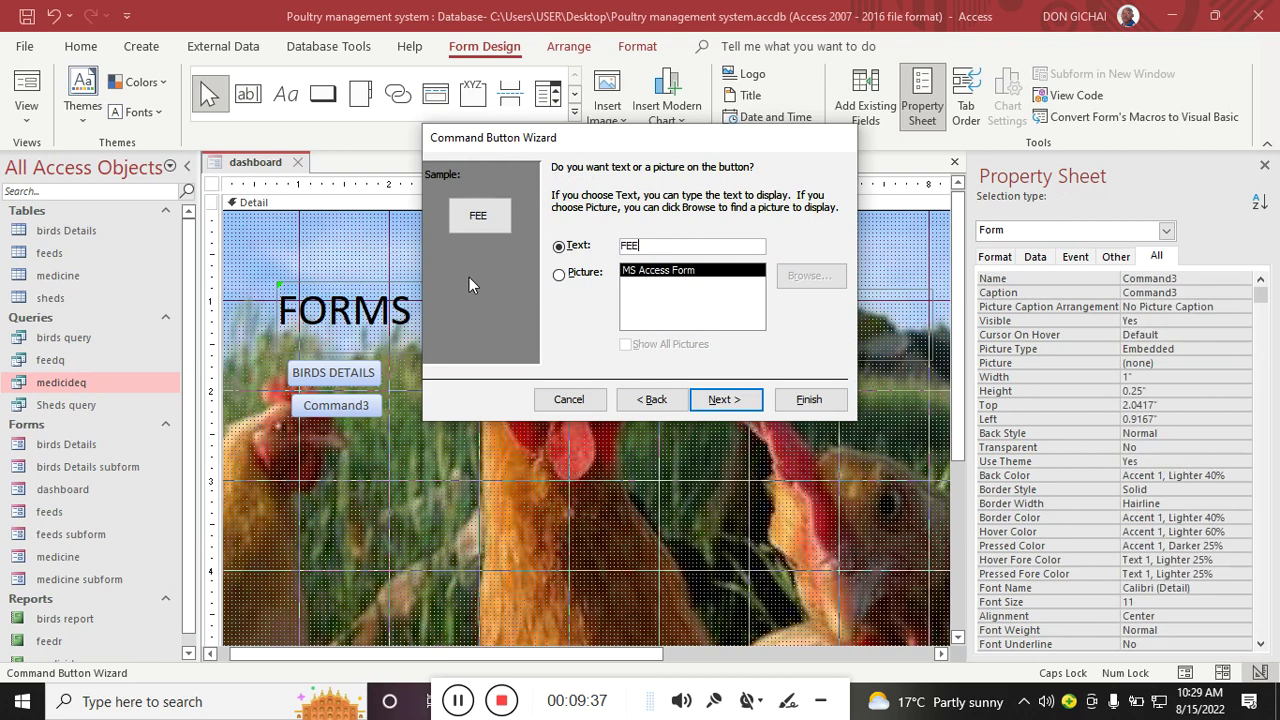
{"action": "type", "text": "DS DETAILS"}
{"action": "left_click", "coordinate": [810, 399]}
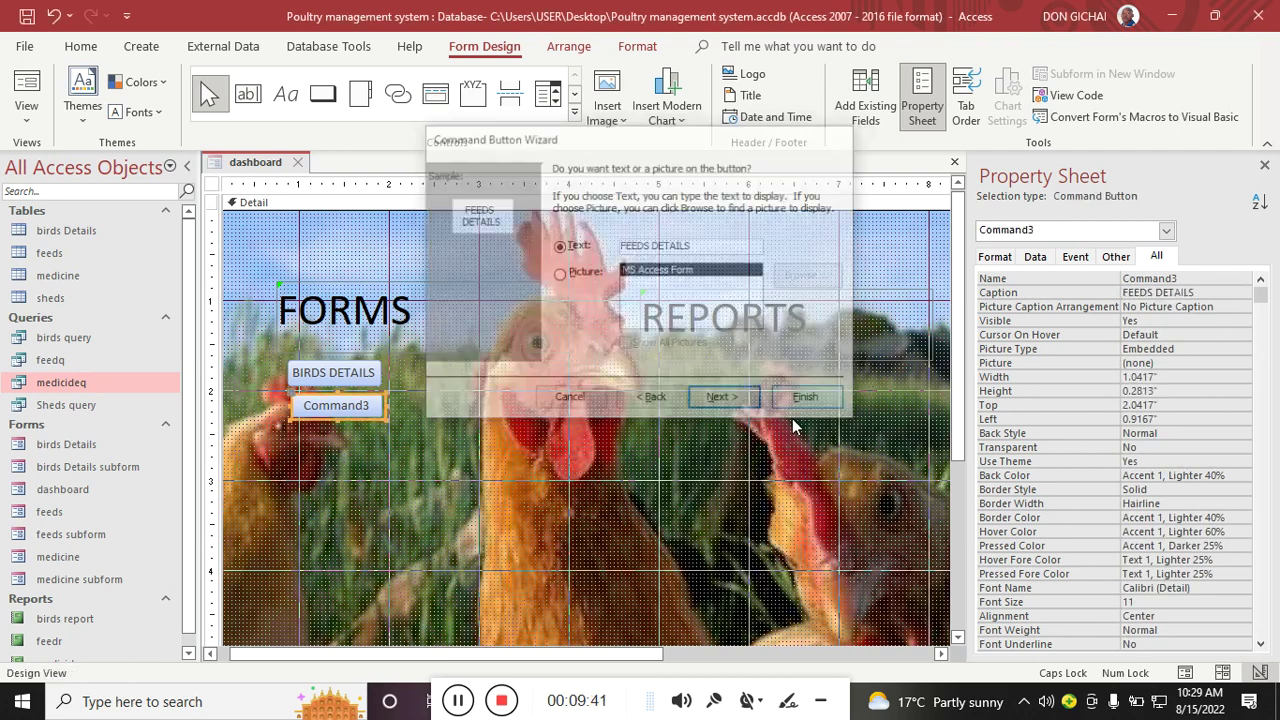
Step: Add a command button about 1.04 by 0.33 inches beneath FEEDS DETAILS and configure it to open the medicine form
{"action": "left_click", "coordinate": [322, 93]}
{"action": "left_click_drag", "start_coordinate": [299, 430], "coordinate": [388, 457]}
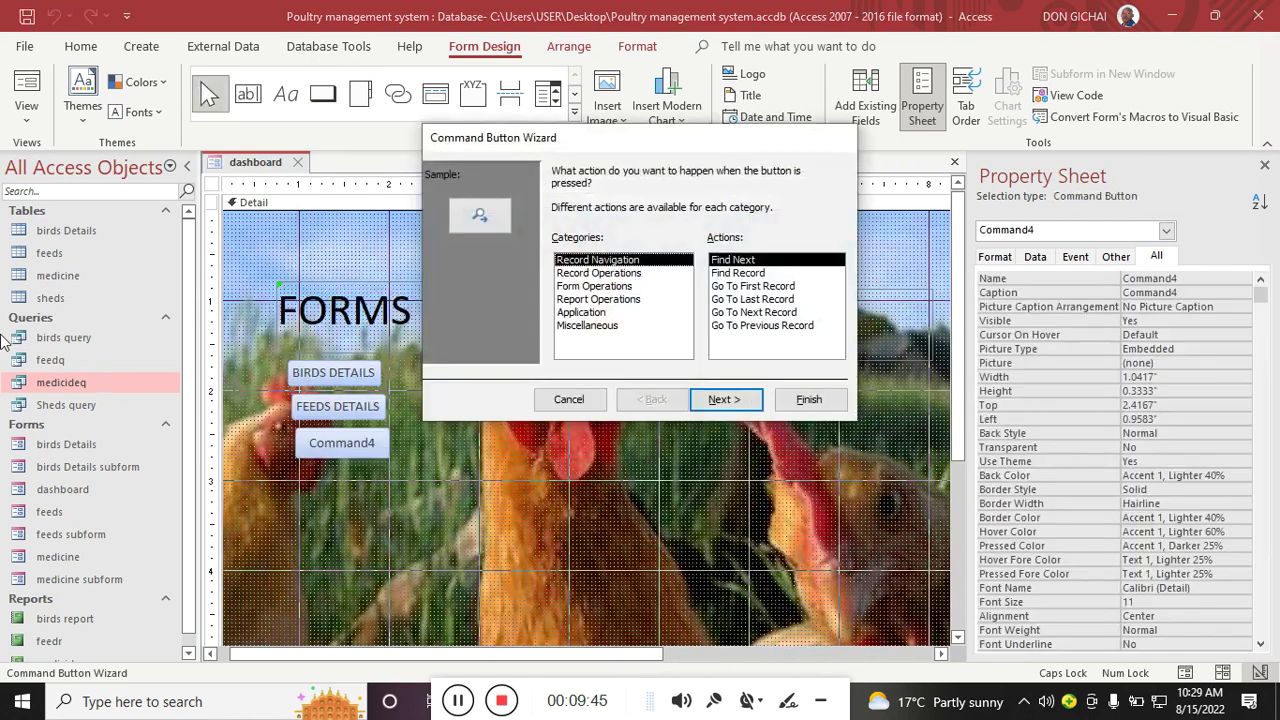
{"action": "left_click", "coordinate": [594, 286]}
{"action": "left_click", "coordinate": [757, 287]}
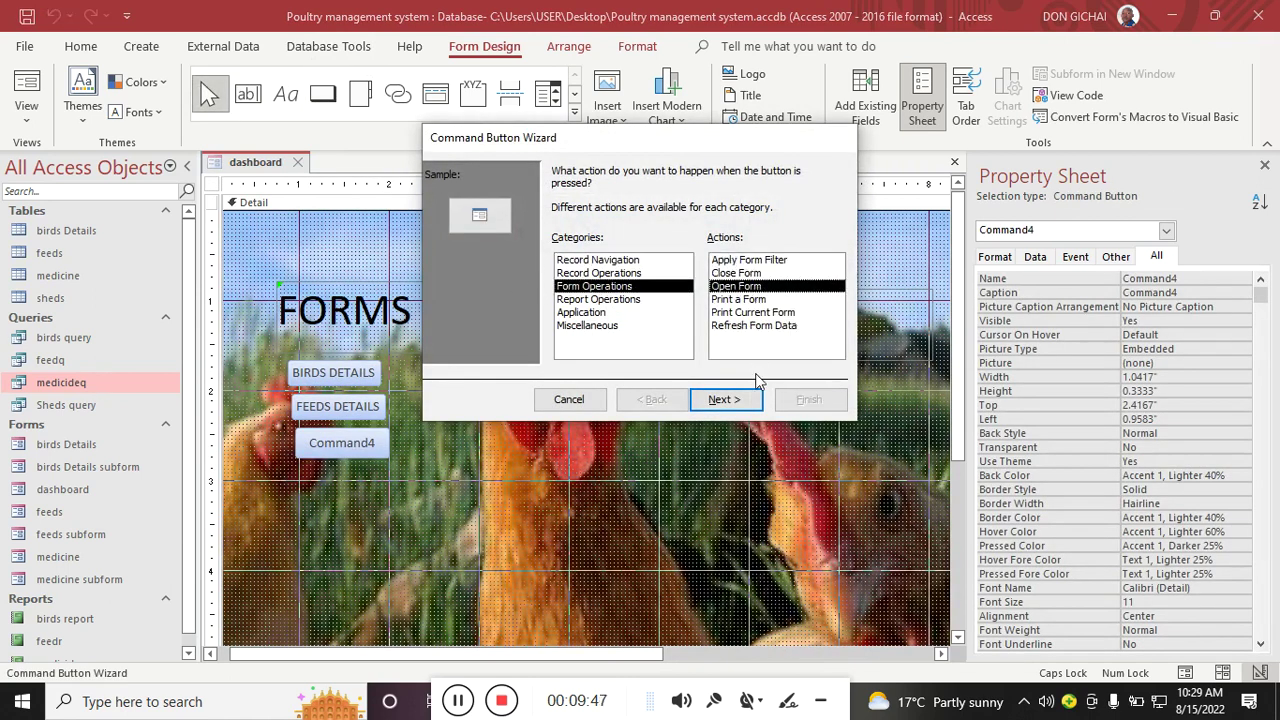
{"action": "left_click", "coordinate": [728, 399]}
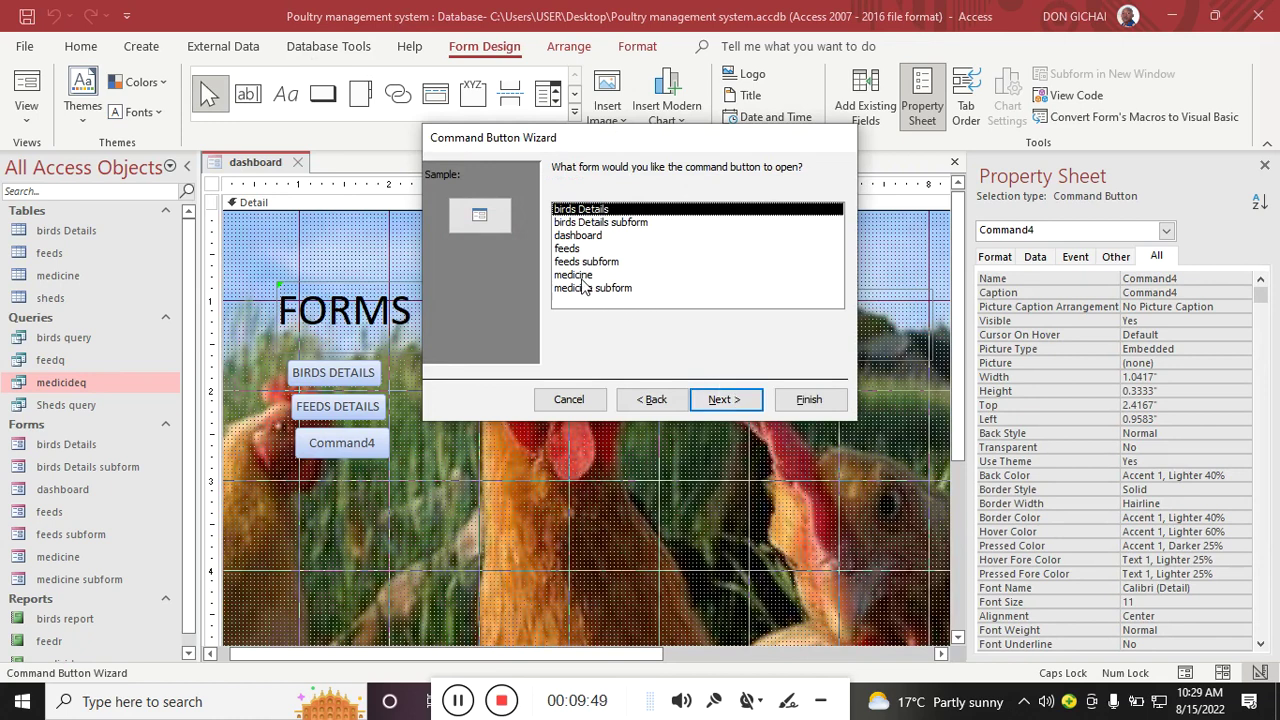
{"action": "left_click", "coordinate": [582, 278]}
{"action": "left_click", "coordinate": [733, 401]}
{"action": "left_click", "coordinate": [733, 401]}
Step: Give the third button the text MEDICINE DETAILS instead of a picture and finish the wizard
{"action": "left_click", "coordinate": [558, 246]}
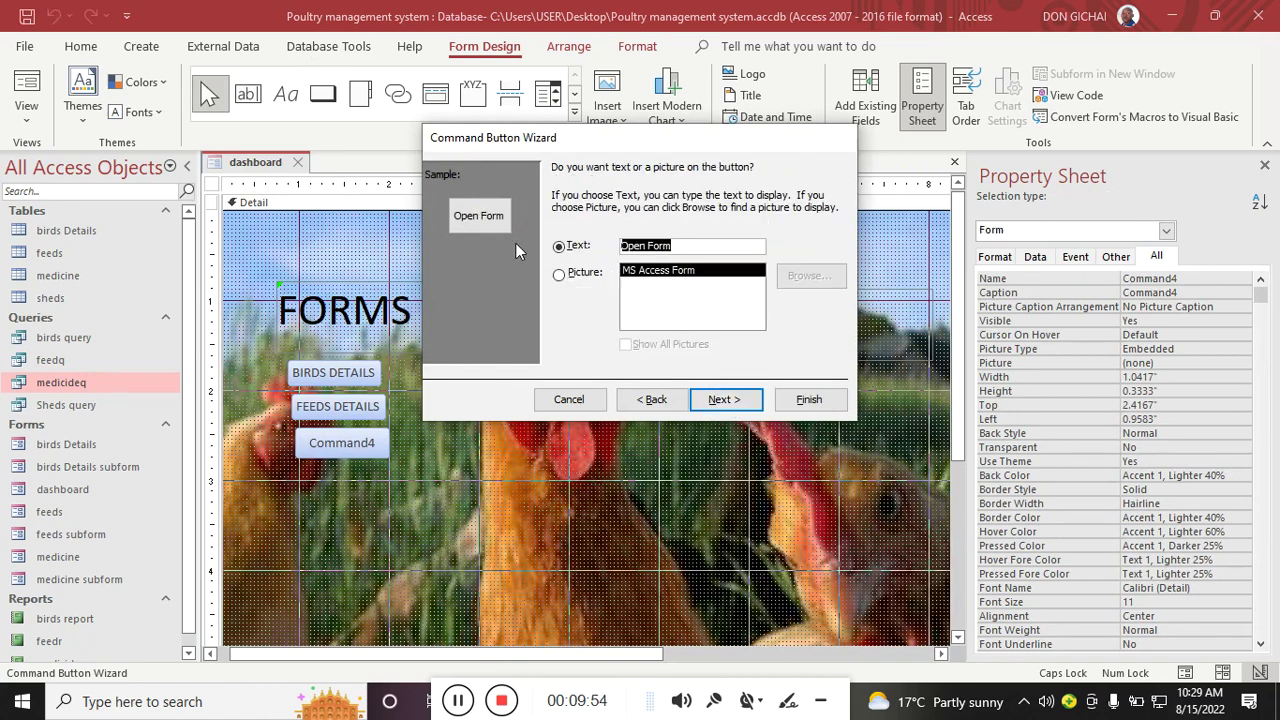
{"action": "type", "text": "MEDIC"}
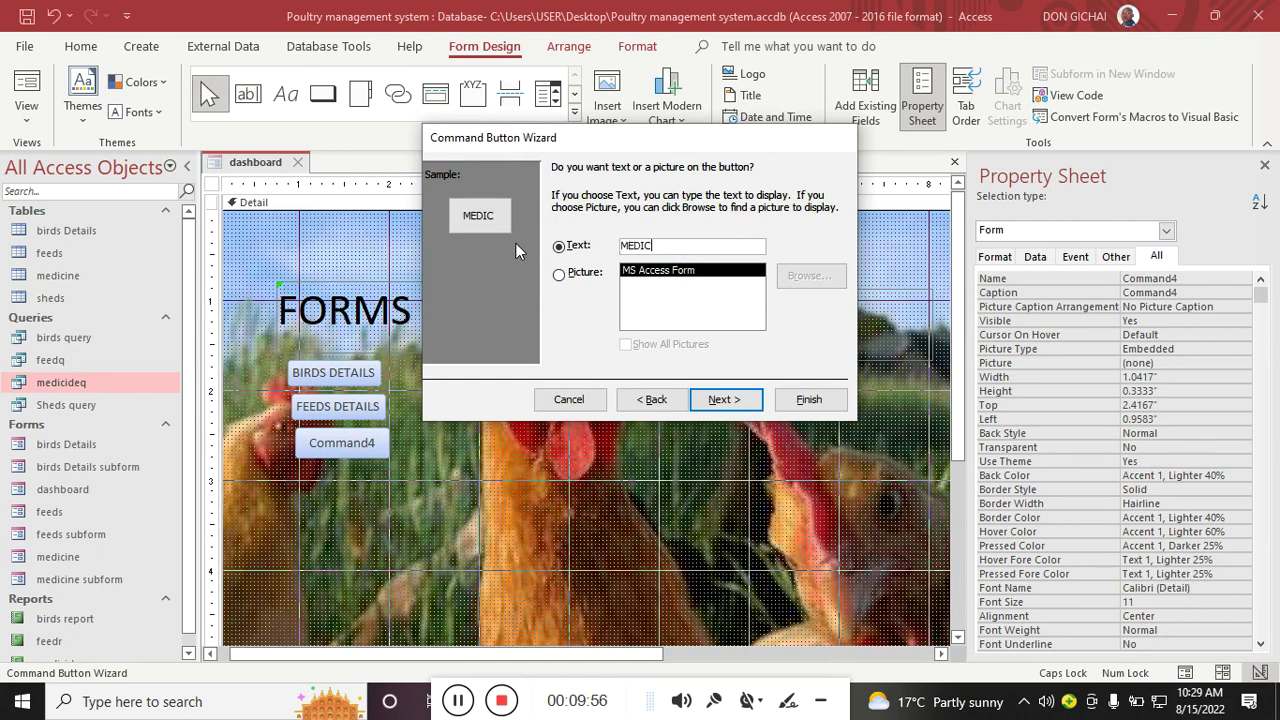
{"action": "type", "text": "INE DETAIS"}
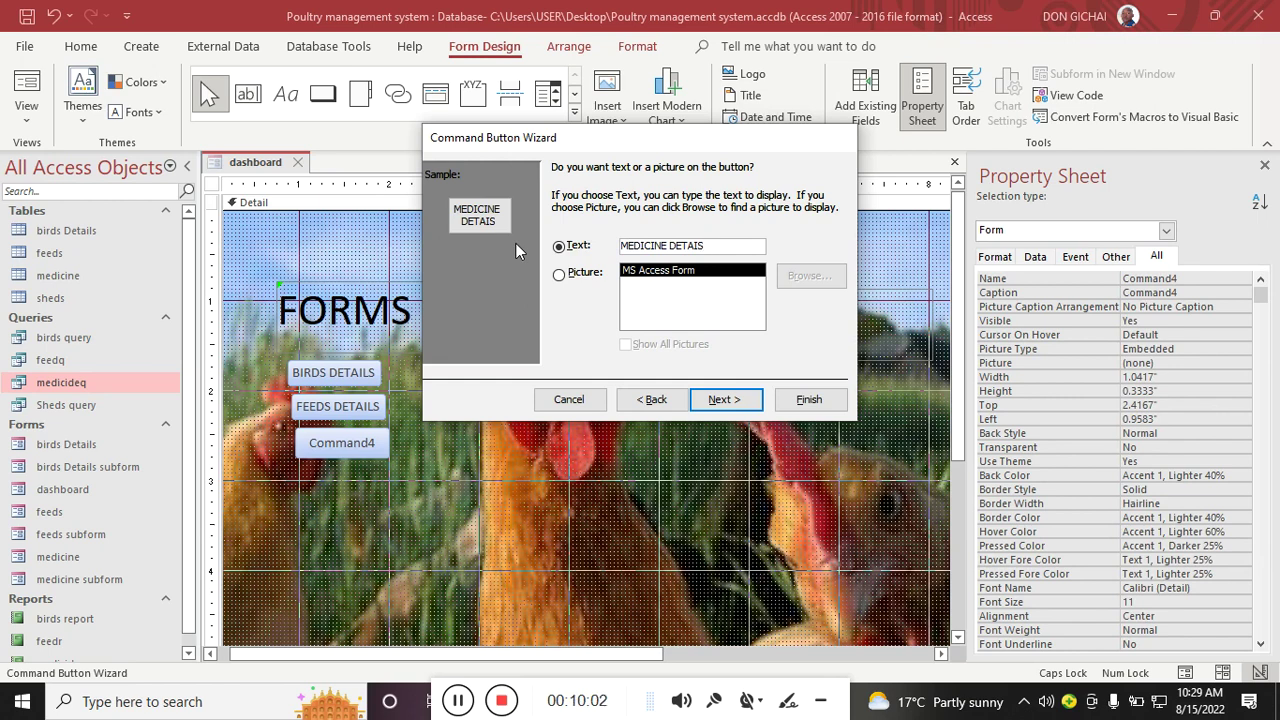
{"action": "key", "text": "BackSpace"}
{"action": "type", "text": "LS"}
{"action": "left_click", "coordinate": [726, 399]}
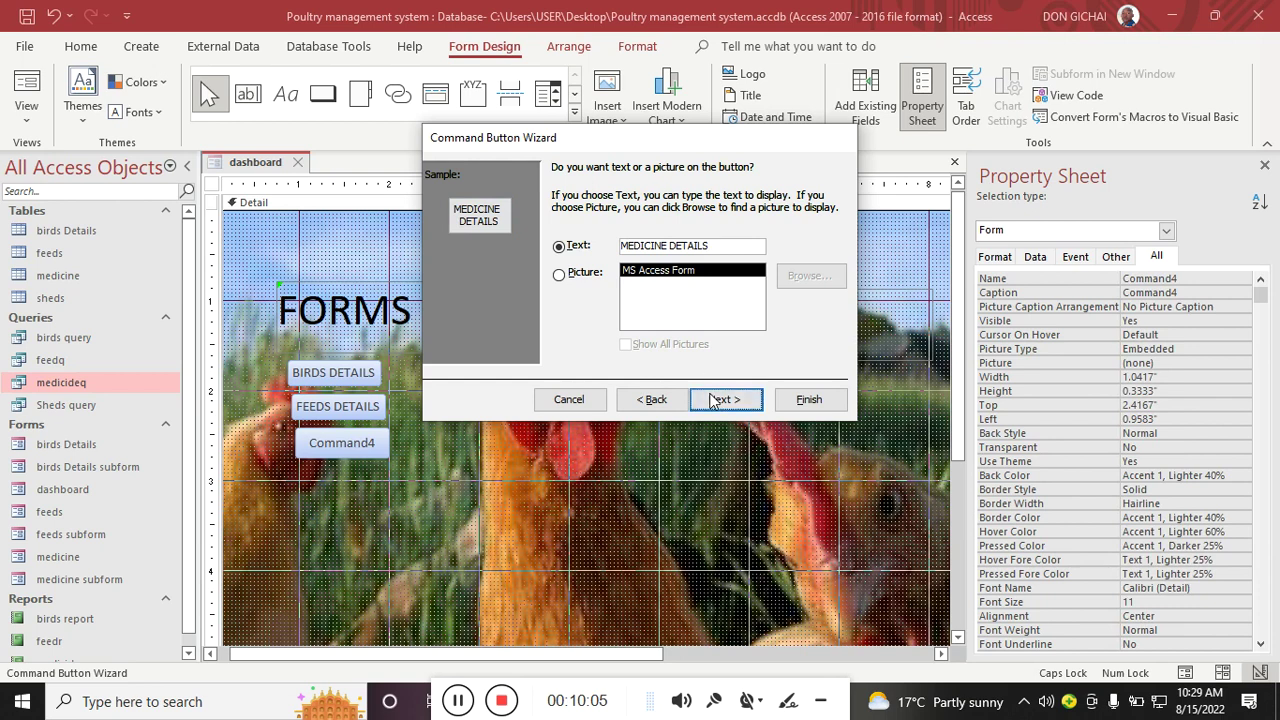
{"action": "left_click", "coordinate": [812, 400]}
{"action": "left_click", "coordinate": [323, 93]}
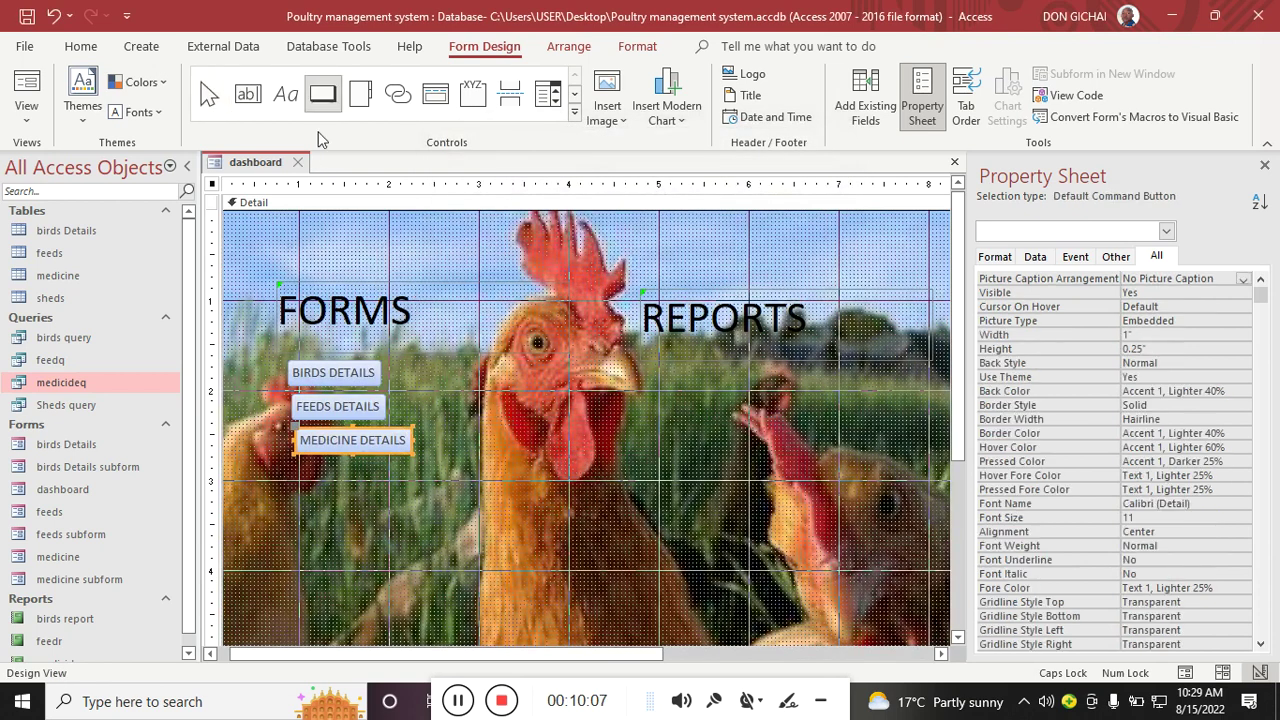
{"action": "left_click_drag", "start_coordinate": [290, 465], "coordinate": [396, 487]}
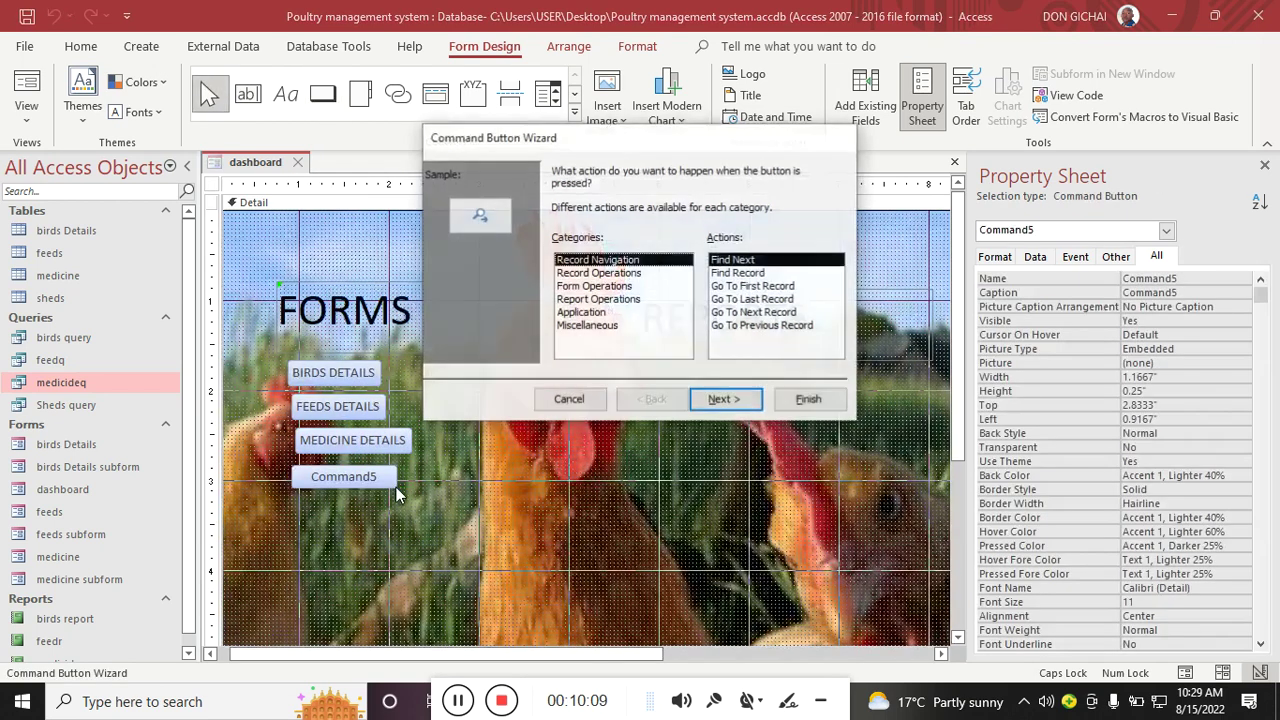
{"action": "left_click", "coordinate": [594, 286]}
{"action": "left_click", "coordinate": [735, 286]}
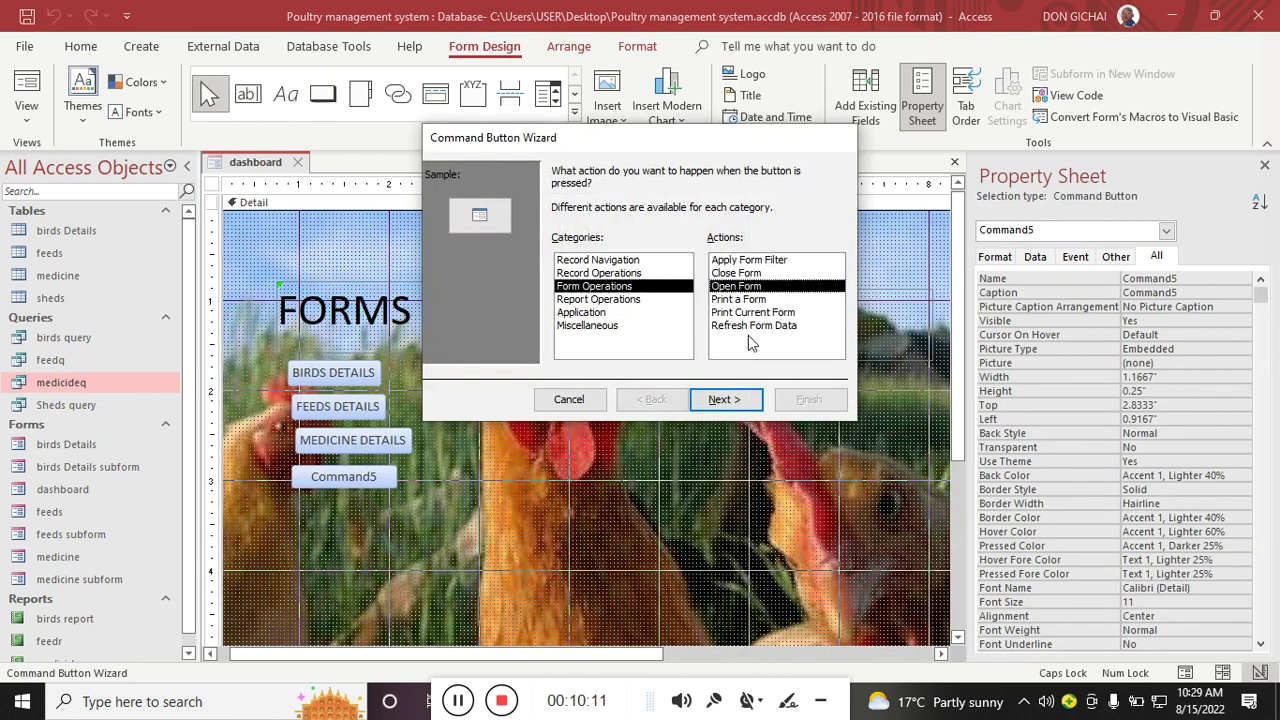
{"action": "left_click", "coordinate": [724, 399]}
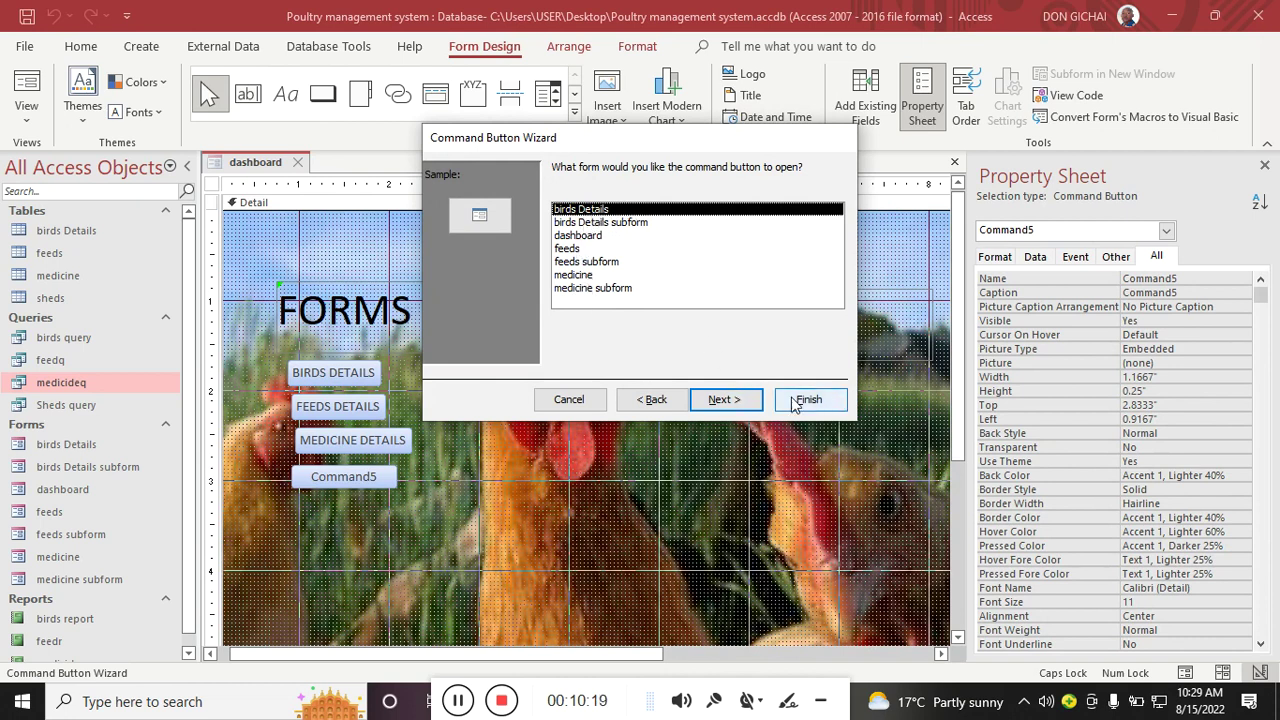
{"action": "left_click", "coordinate": [565, 399]}
{"action": "key", "text": "Delete"}
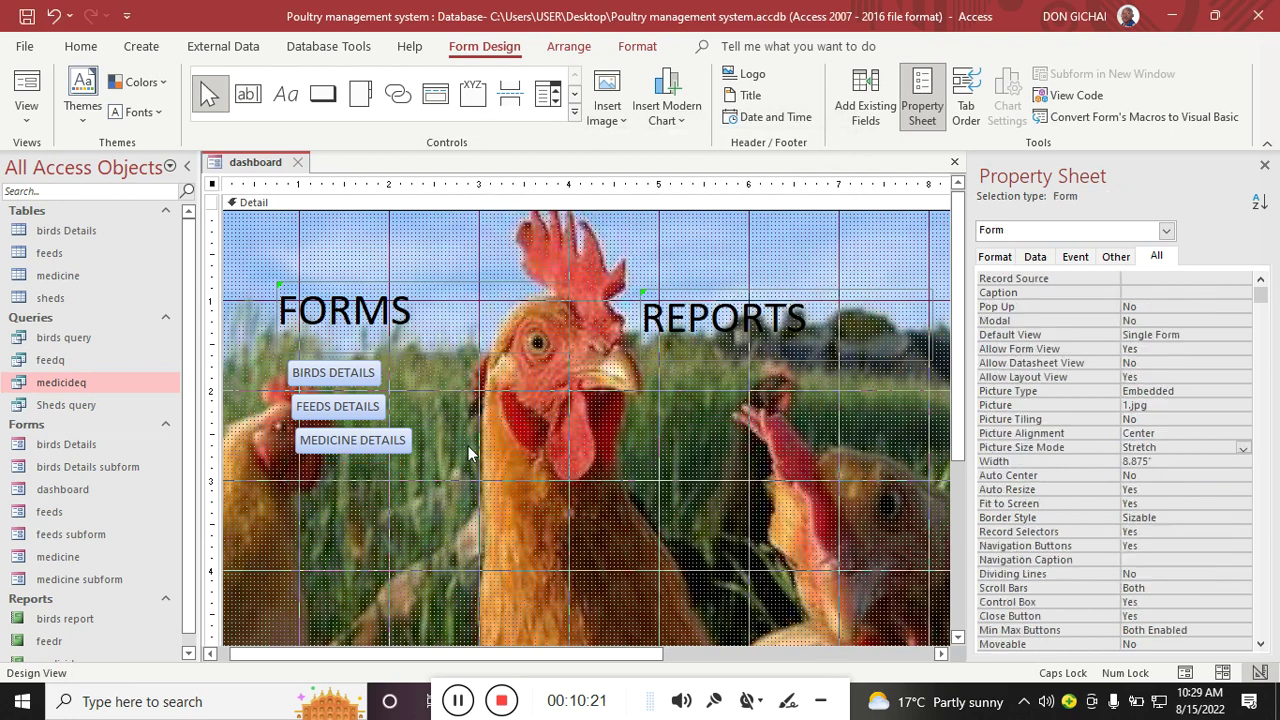
Step: Line up the three form buttons at 0.9583 inches from the form's left edge and space them out vertically beneath the FORMS label
{"action": "left_click", "coordinate": [328, 376]}
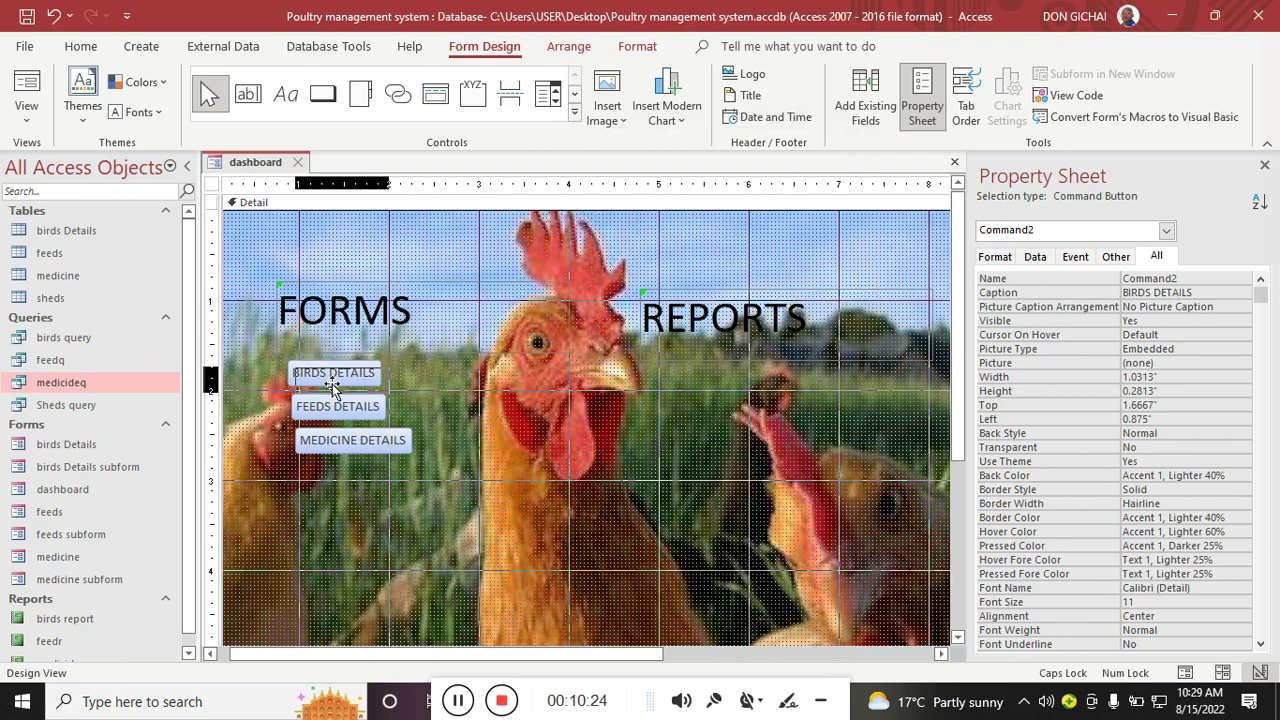
{"action": "left_click_drag", "start_coordinate": [328, 376], "coordinate": [336, 380]}
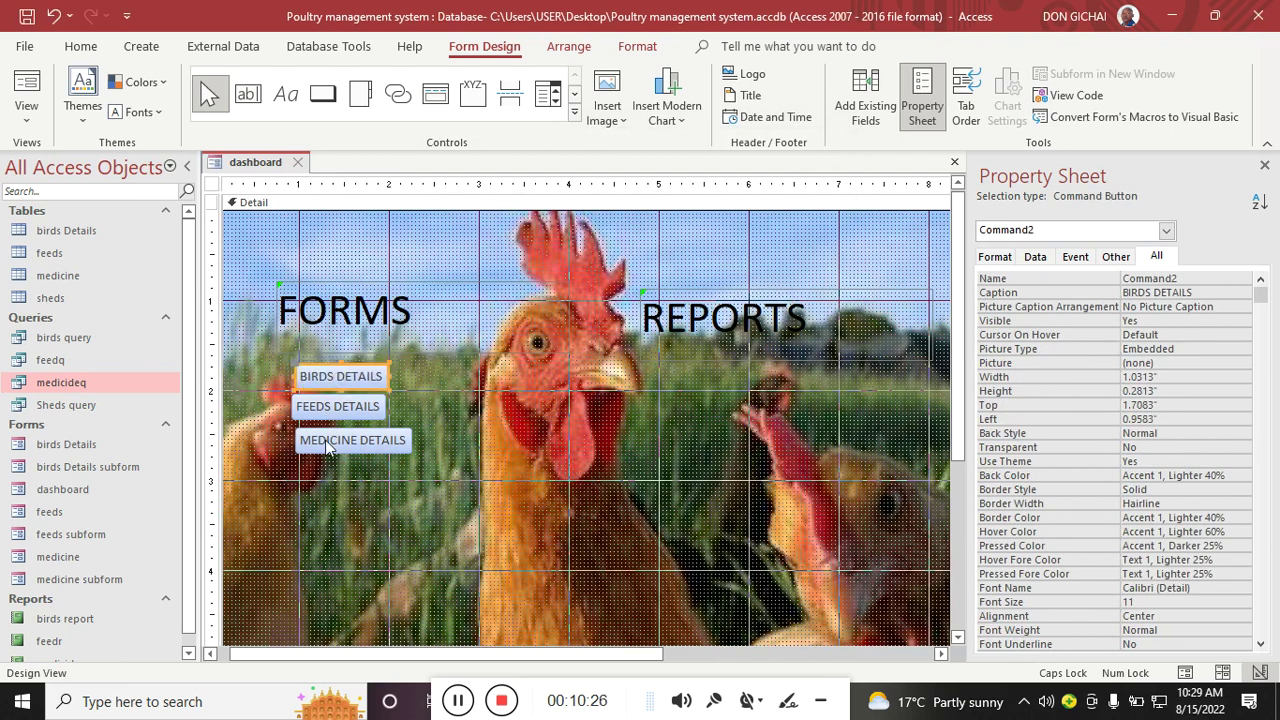
{"action": "left_click", "coordinate": [326, 444]}
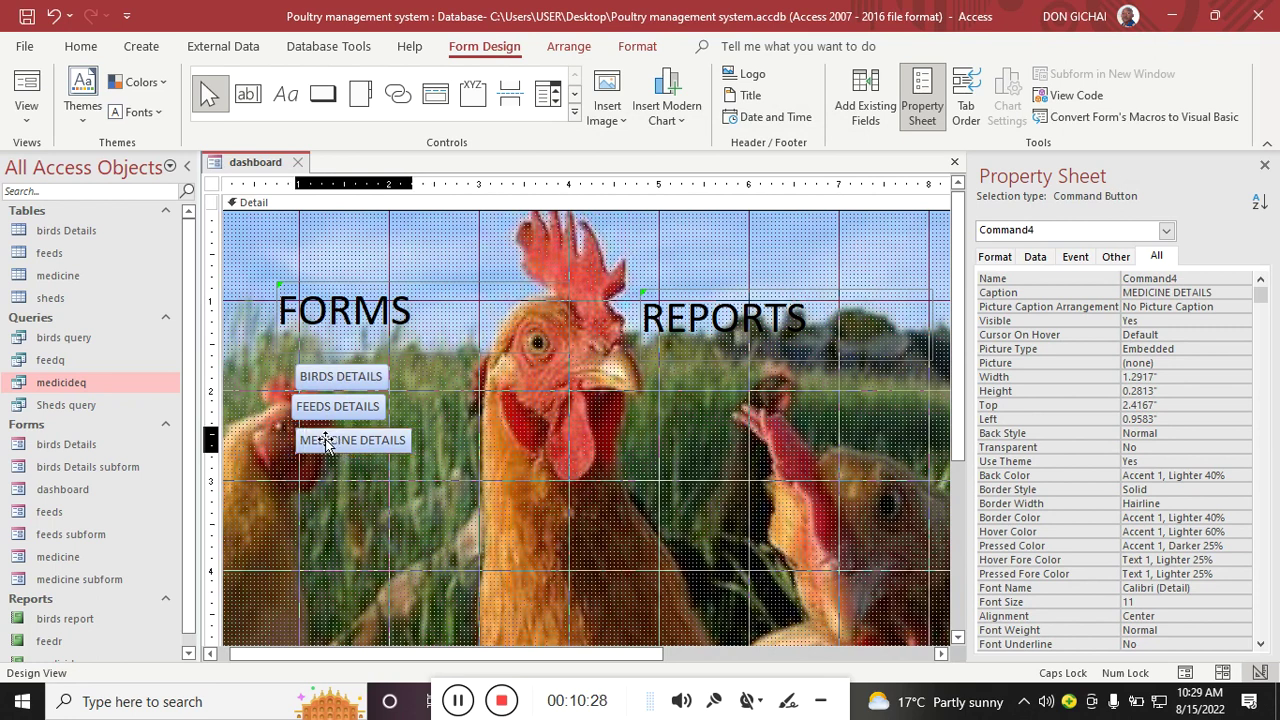
{"action": "left_click", "coordinate": [334, 408], "text": "shift"}
{"action": "left_click_drag", "start_coordinate": [334, 410], "coordinate": [386, 462]}
{"action": "left_click", "coordinate": [445, 432]}
{"action": "left_click", "coordinate": [347, 420]}
{"action": "left_click_drag", "start_coordinate": [347, 420], "coordinate": [334, 420]}
{"action": "left_click", "coordinate": [445, 430]}
{"action": "left_click", "coordinate": [343, 425]}
{"action": "key", "text": "Right"}
{"action": "key", "text": "Right"}
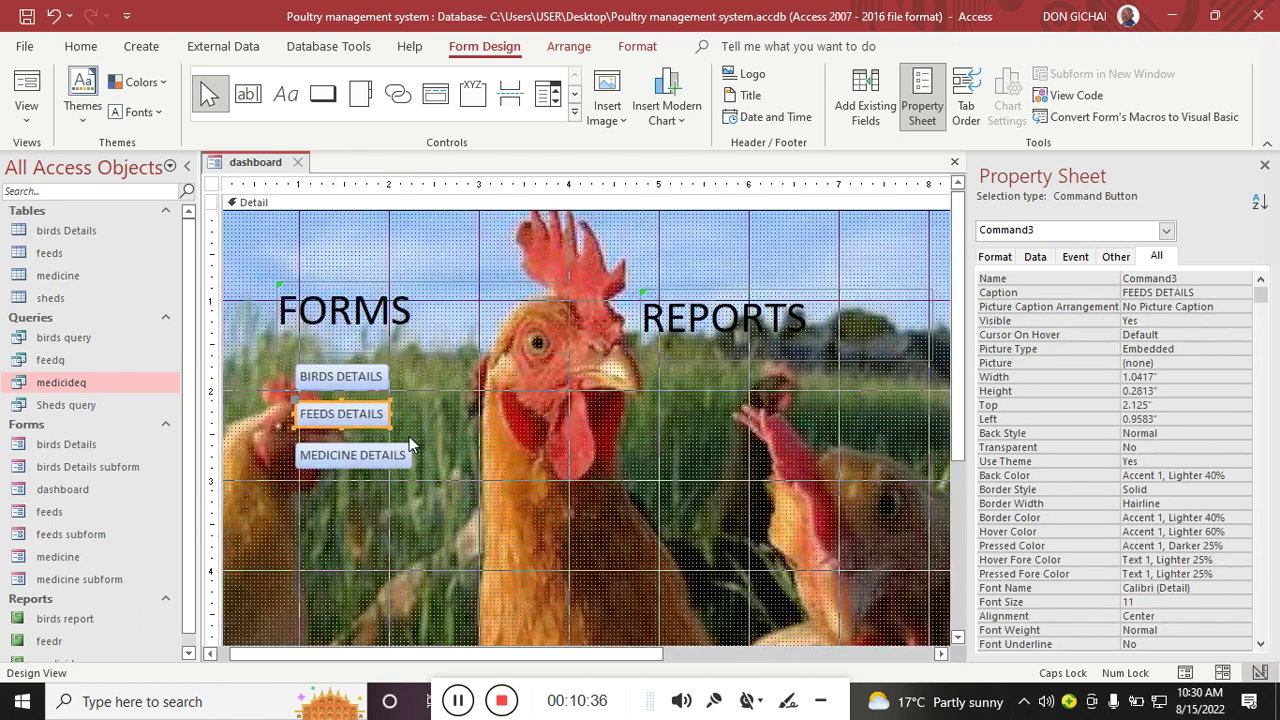
Step: Widen the FEEDS DETAILS and BIRDS DETAILS buttons to roughly the width of MEDICINE DETAILS and select all three buttons
{"action": "left_click", "coordinate": [427, 435]}
{"action": "left_click", "coordinate": [374, 423]}
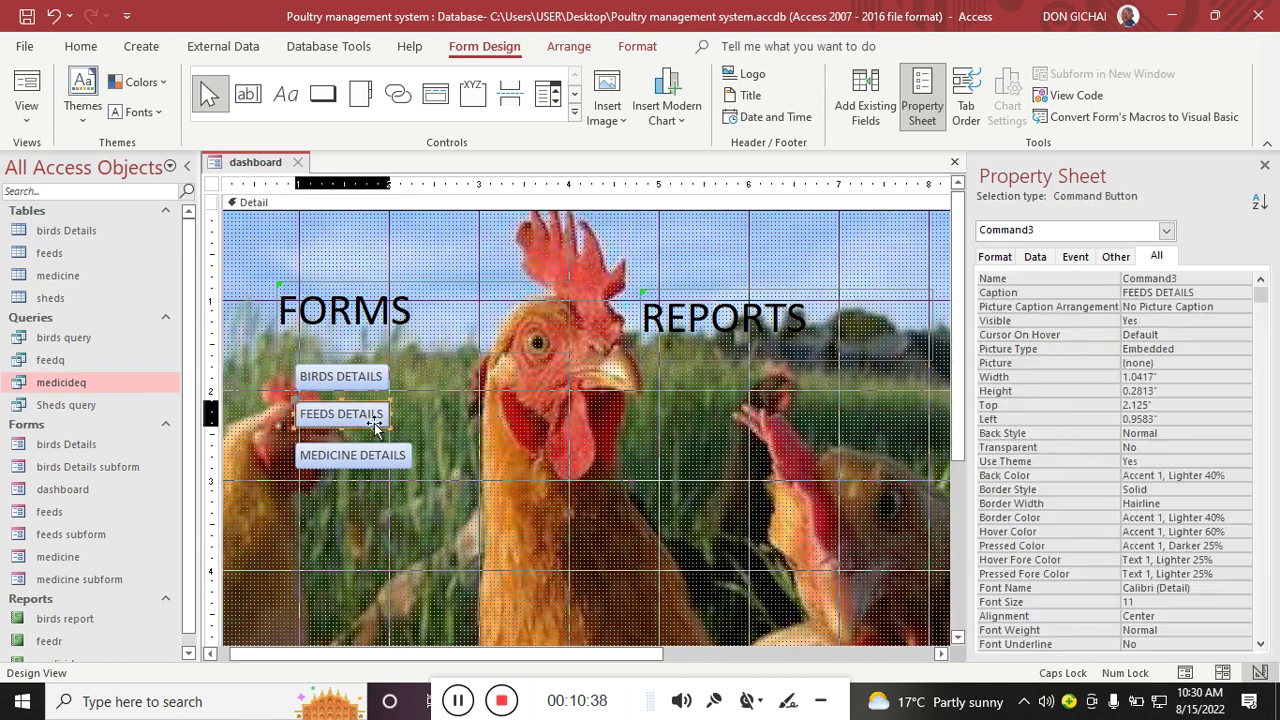
{"action": "left_click_drag", "start_coordinate": [390, 413], "coordinate": [415, 424]}
{"action": "left_click", "coordinate": [380, 377]}
{"action": "left_click_drag", "start_coordinate": [388, 377], "coordinate": [309, 490]}
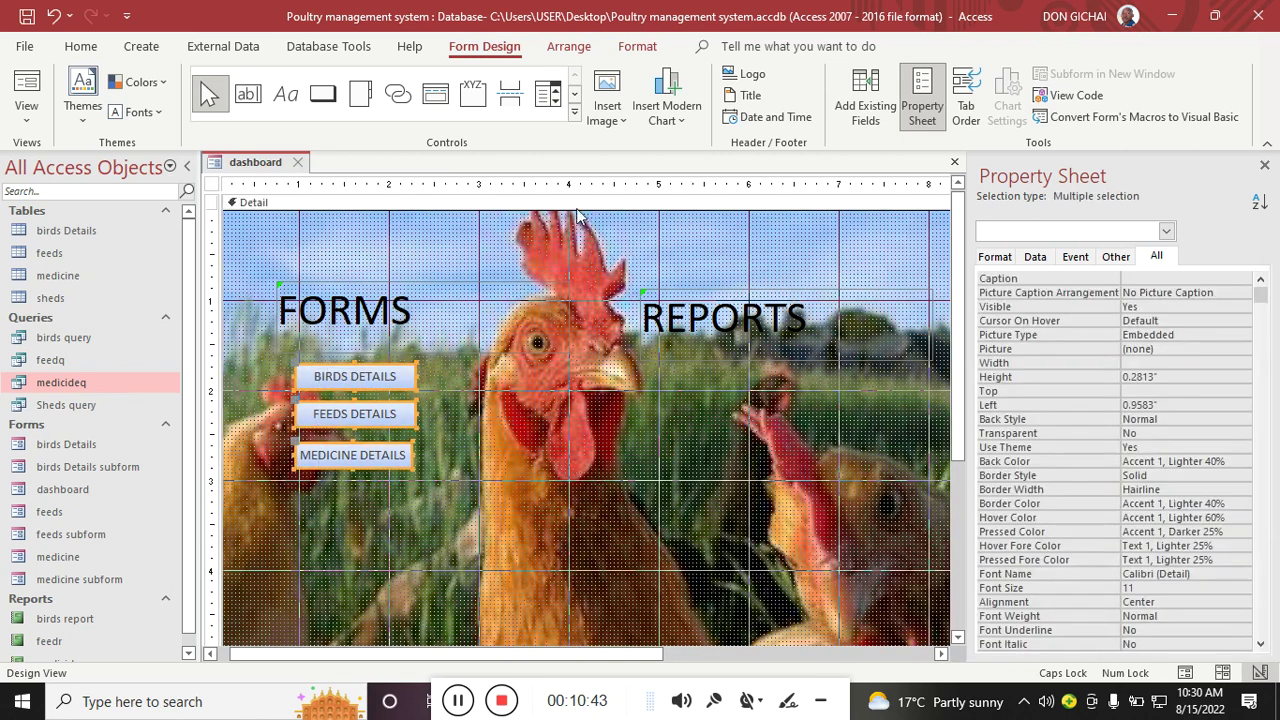
Step: Fill the three selected form buttons with dark purple (#604C78) and make their text white
{"action": "left_click", "coordinate": [637, 46]}
{"action": "left_click", "coordinate": [852, 76]}
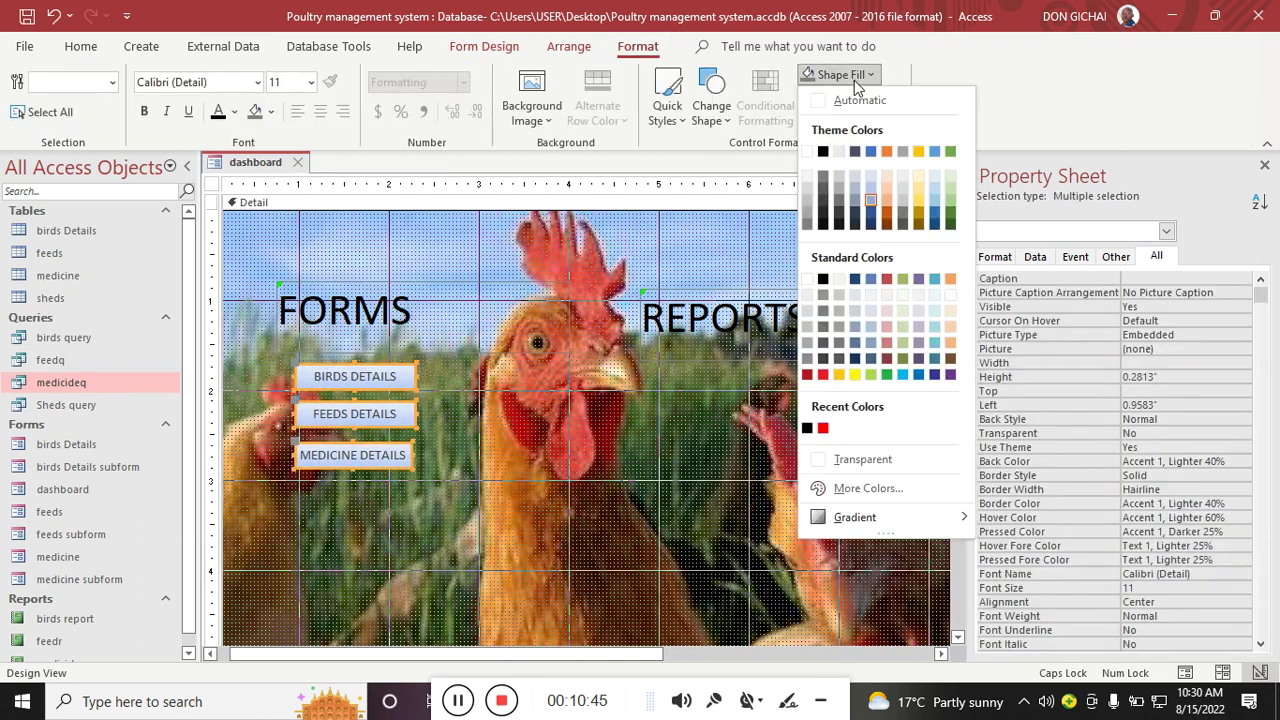
{"action": "left_click", "coordinate": [918, 359]}
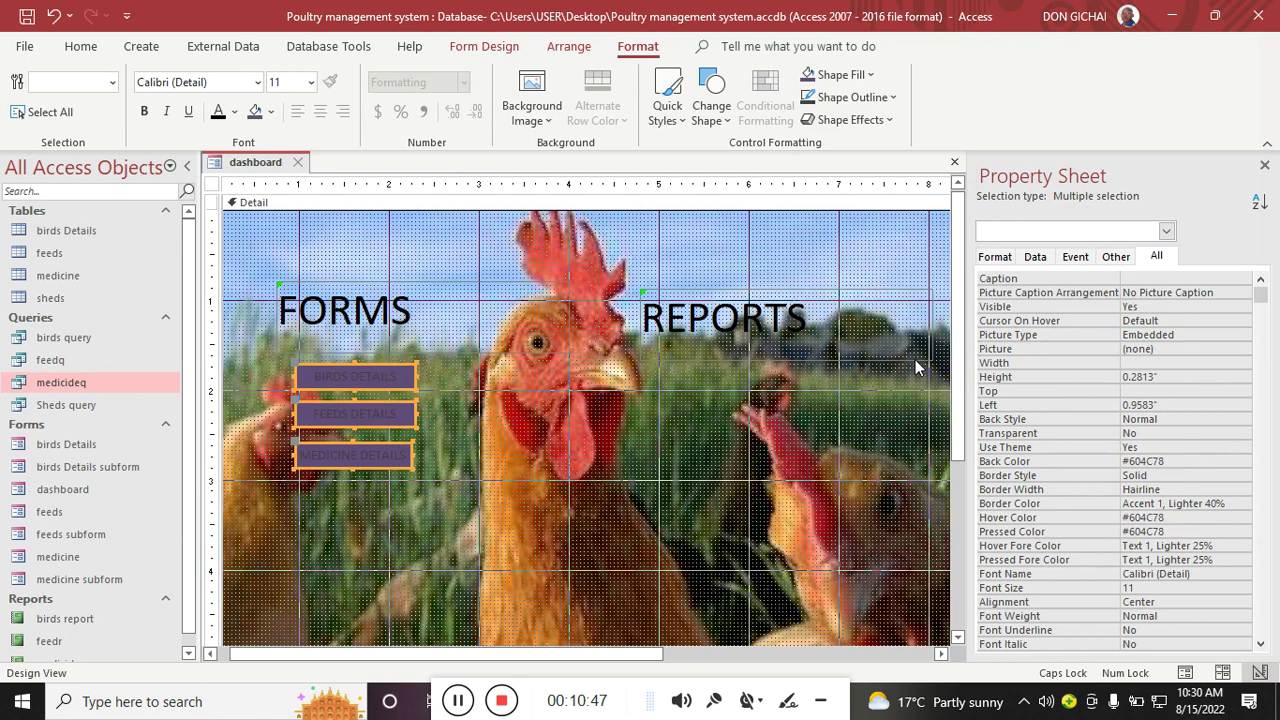
{"action": "left_click", "coordinate": [234, 112]}
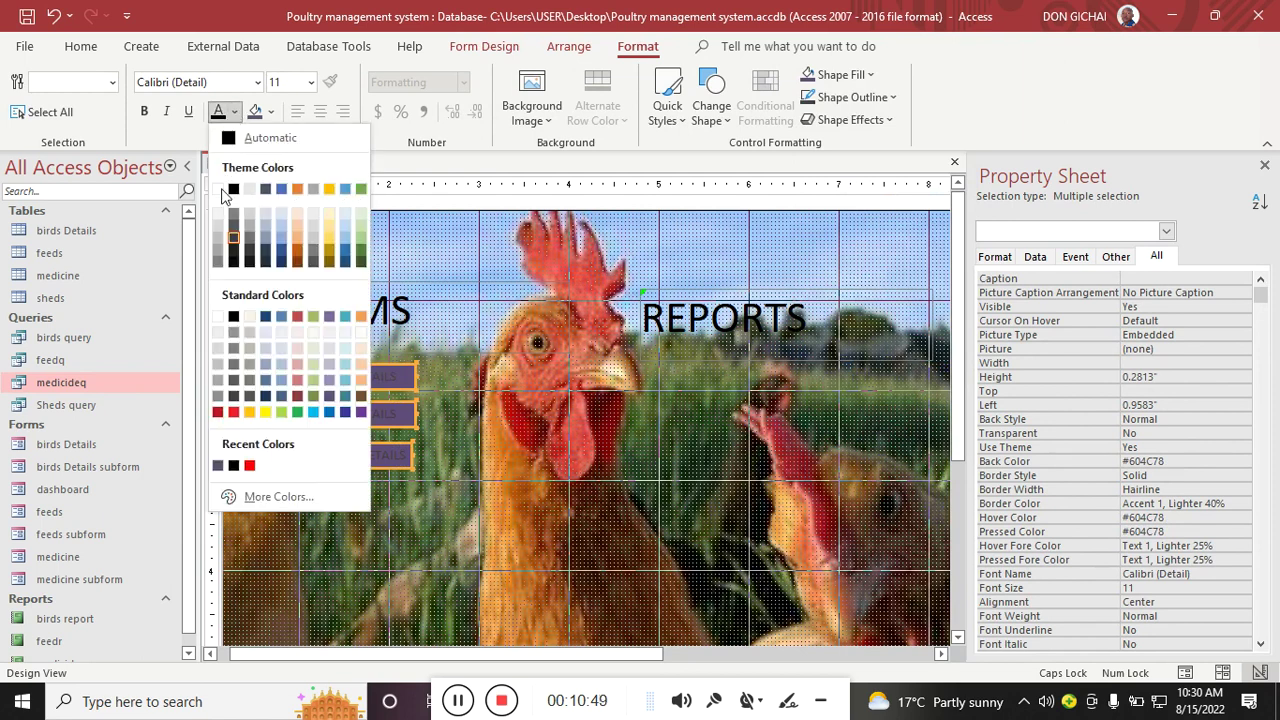
{"action": "left_click", "coordinate": [217, 190]}
{"action": "left_click", "coordinate": [554, 373]}
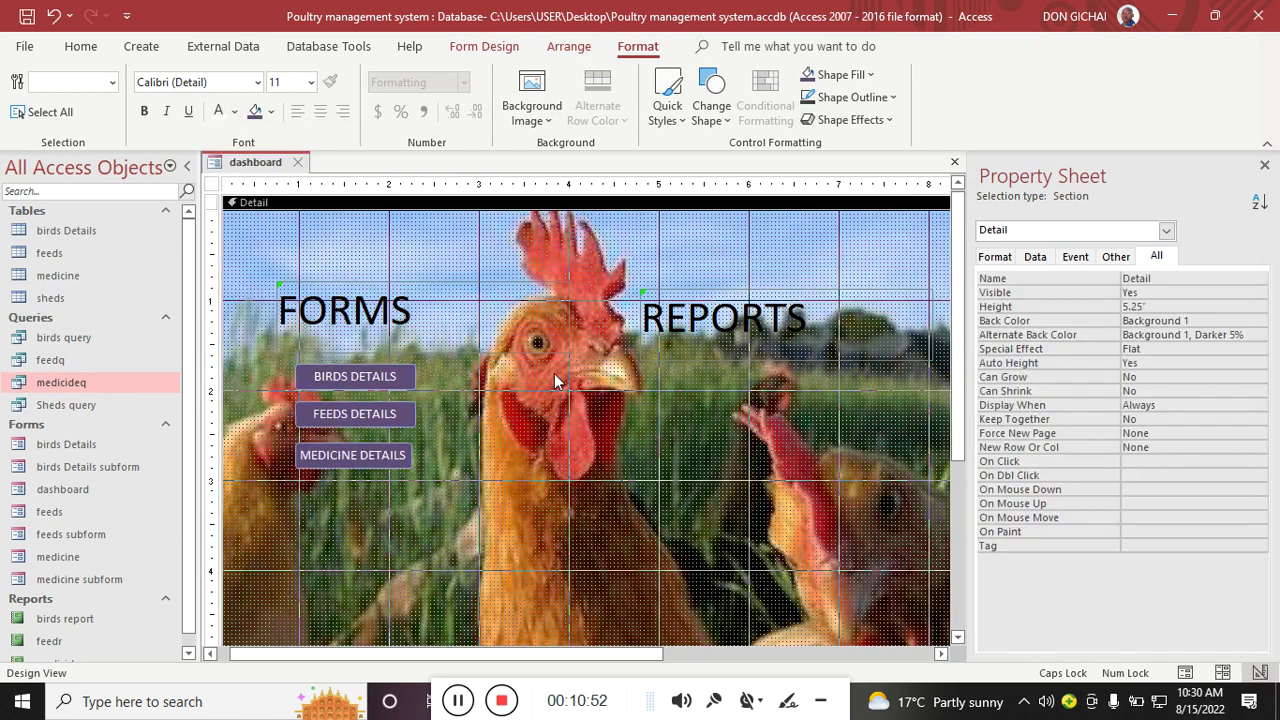
Step: Draw a command button about 2 by 0.375 inches beneath the REPORTS label
{"action": "left_click", "coordinate": [484, 46]}
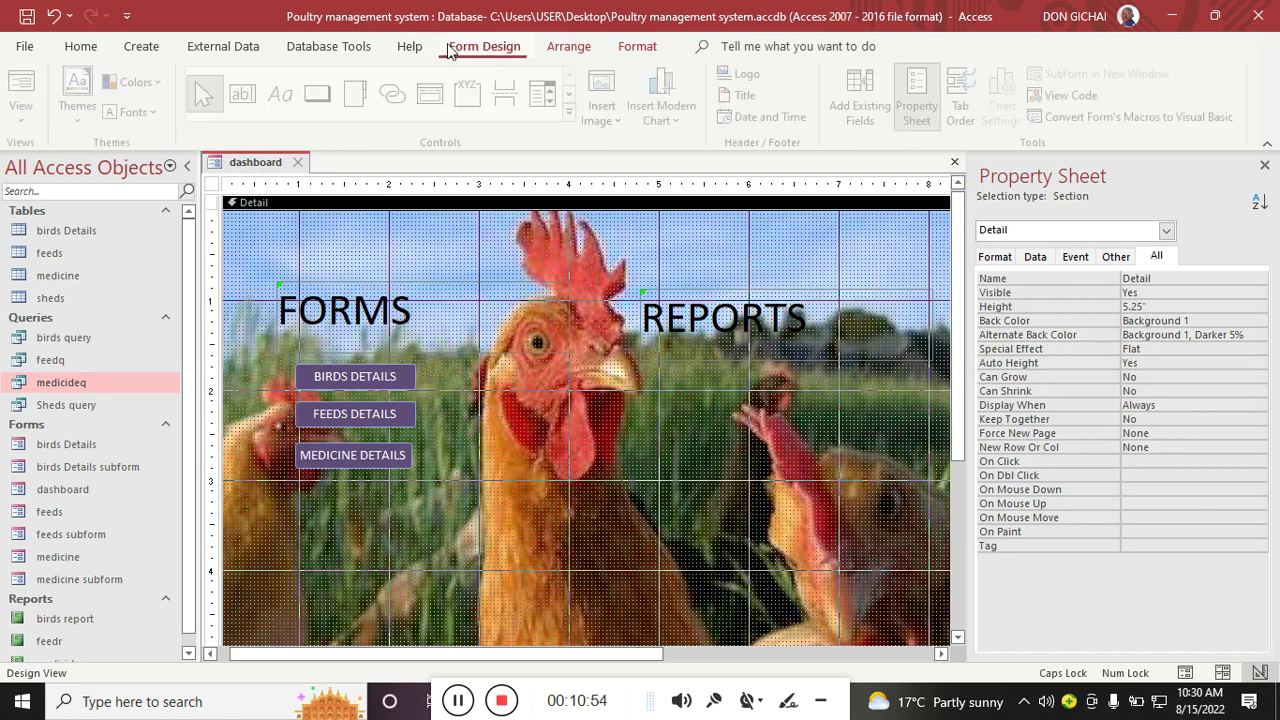
{"action": "left_click", "coordinate": [322, 93]}
{"action": "left_click_drag", "start_coordinate": [659, 350], "coordinate": [838, 382]}
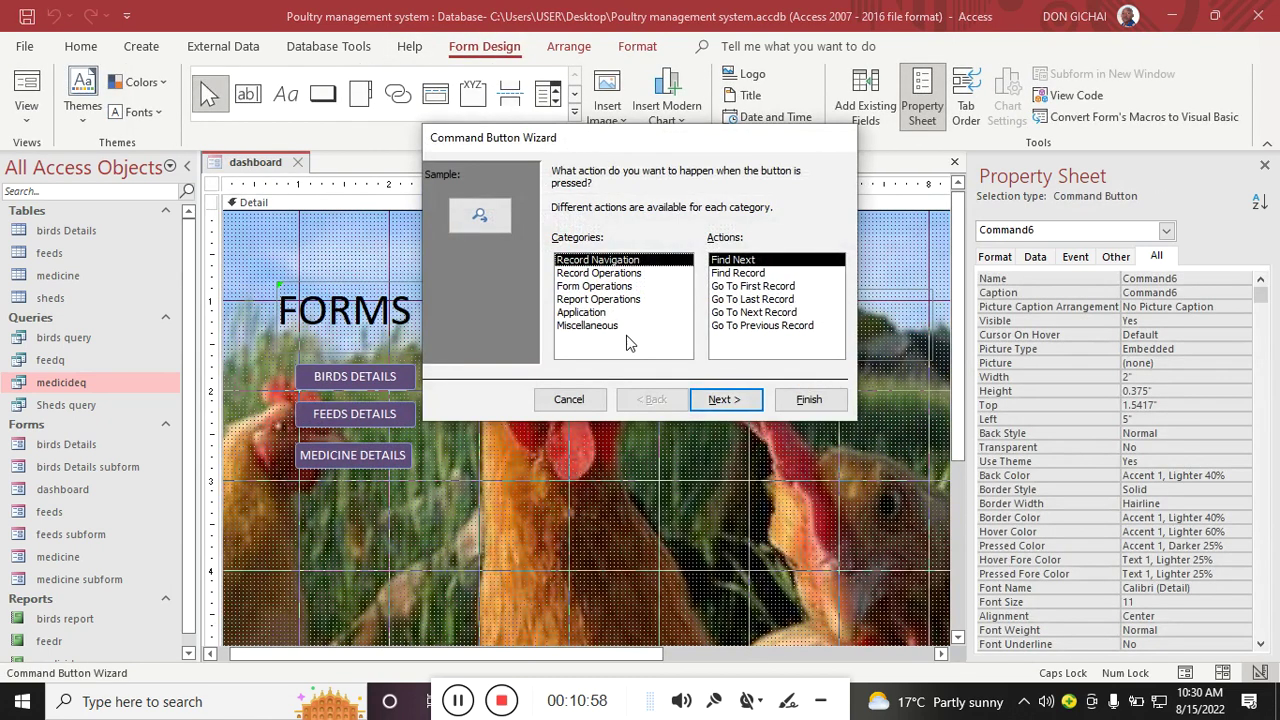
Step: Set the new button to preview birds report and give it the text BIRDS REPORT
{"action": "left_click", "coordinate": [603, 299]}
{"action": "left_click", "coordinate": [752, 287]}
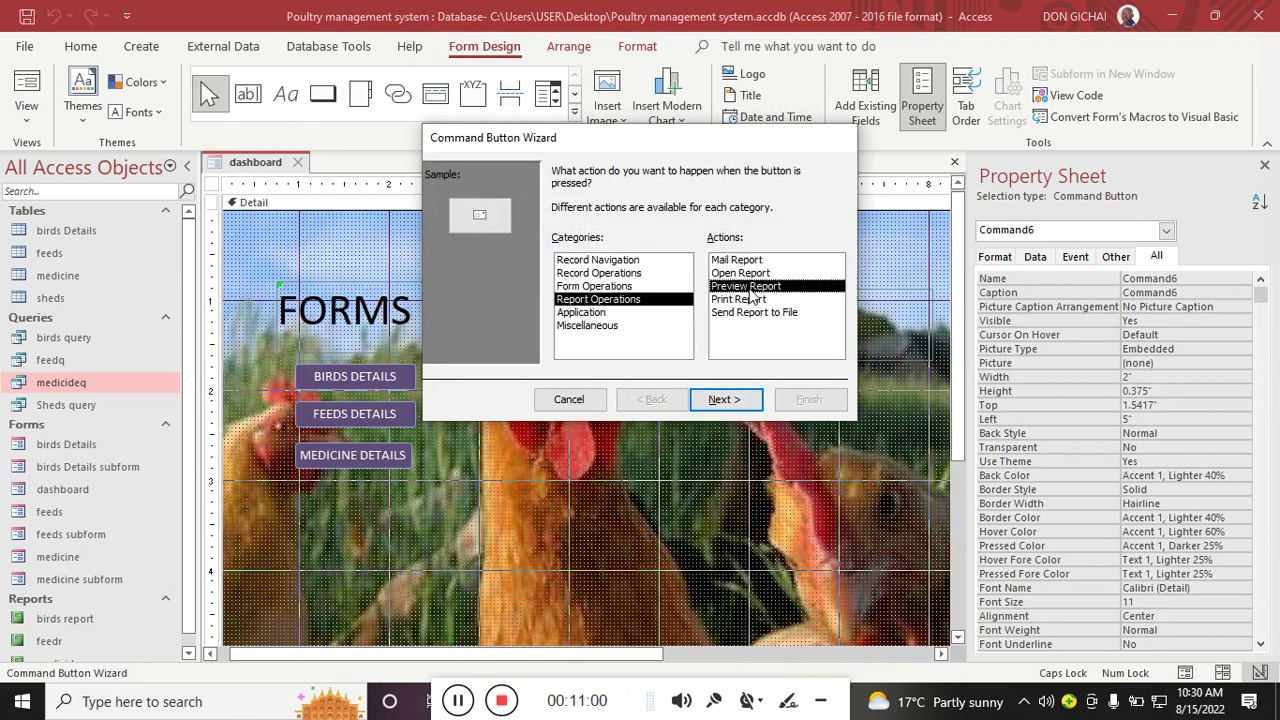
{"action": "left_click", "coordinate": [745, 396]}
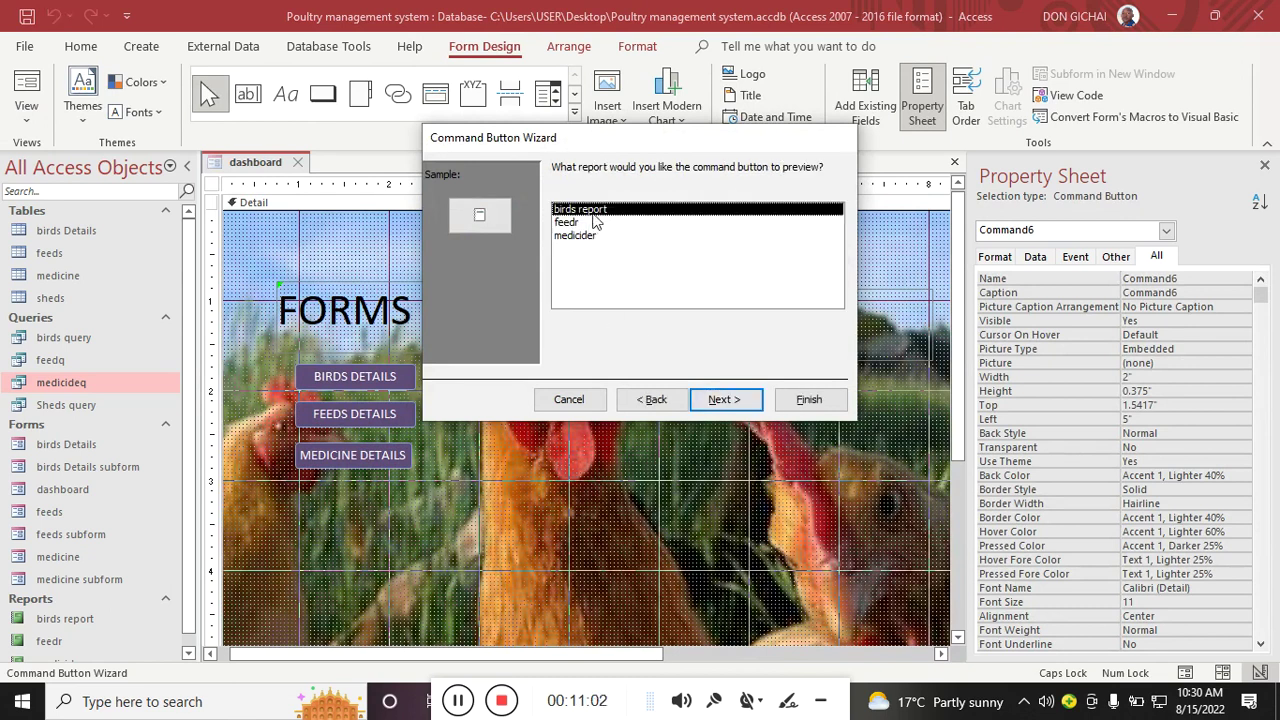
{"action": "left_click", "coordinate": [723, 399]}
{"action": "left_click", "coordinate": [568, 246]}
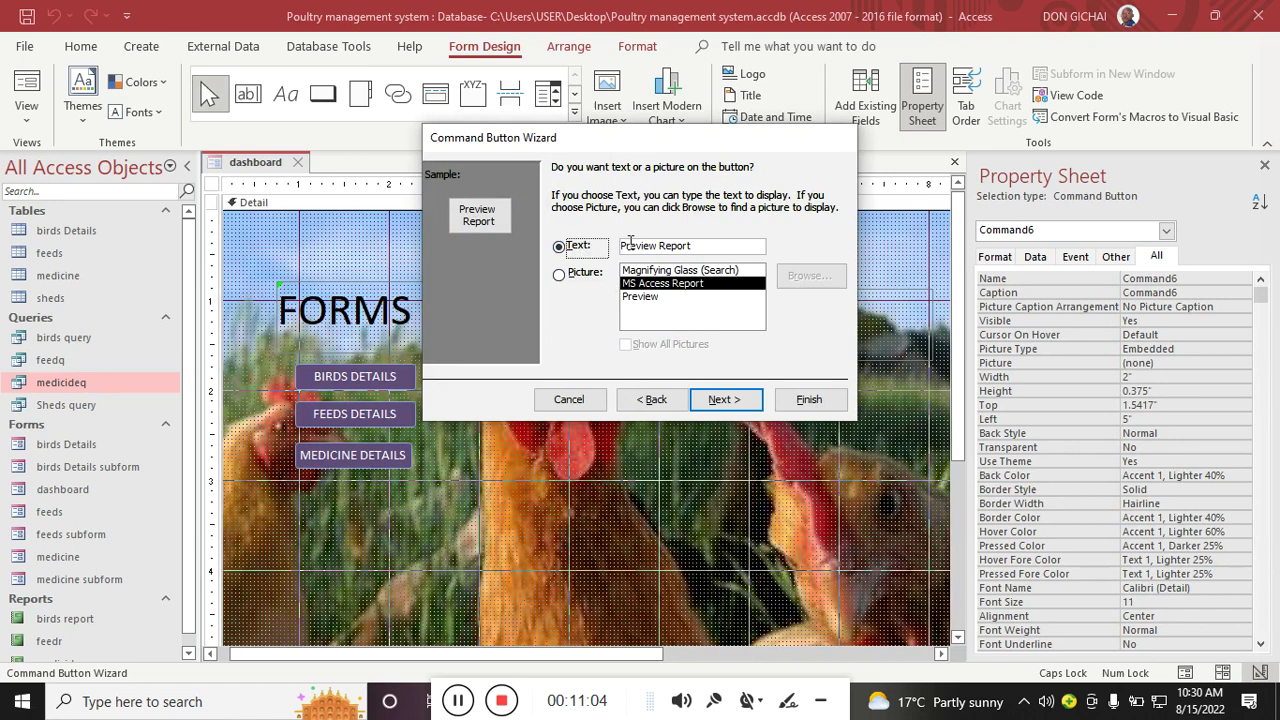
{"action": "left_click_drag", "start_coordinate": [715, 245], "coordinate": [588, 248]}
{"action": "type", "text": "BIRDS REPORT"}
{"action": "key", "text": "Return"}
{"action": "left_click", "coordinate": [790, 398]}
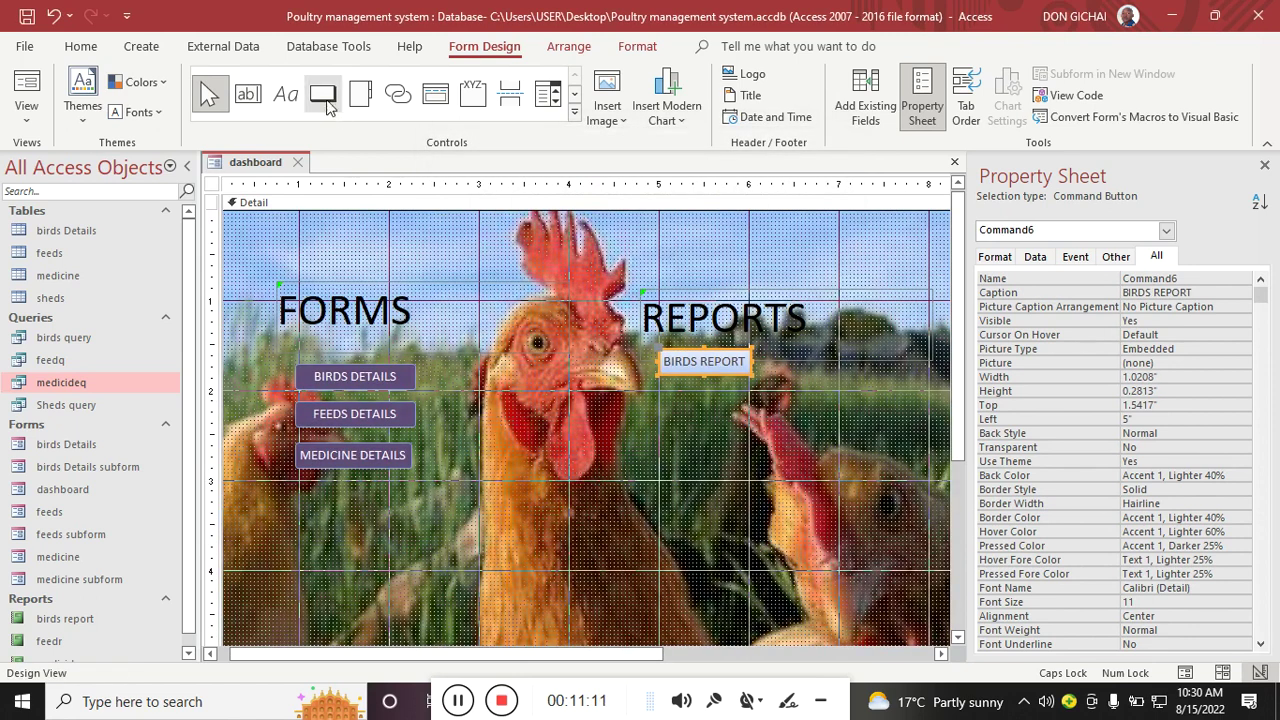
Step: Add a command button about 1 by 0.25 inches beneath BIRDS REPORT that previews feedr, with the text FEEDS REPORT
{"action": "left_click", "coordinate": [322, 94]}
{"action": "left_click_drag", "start_coordinate": [662, 386], "coordinate": [752, 406]}
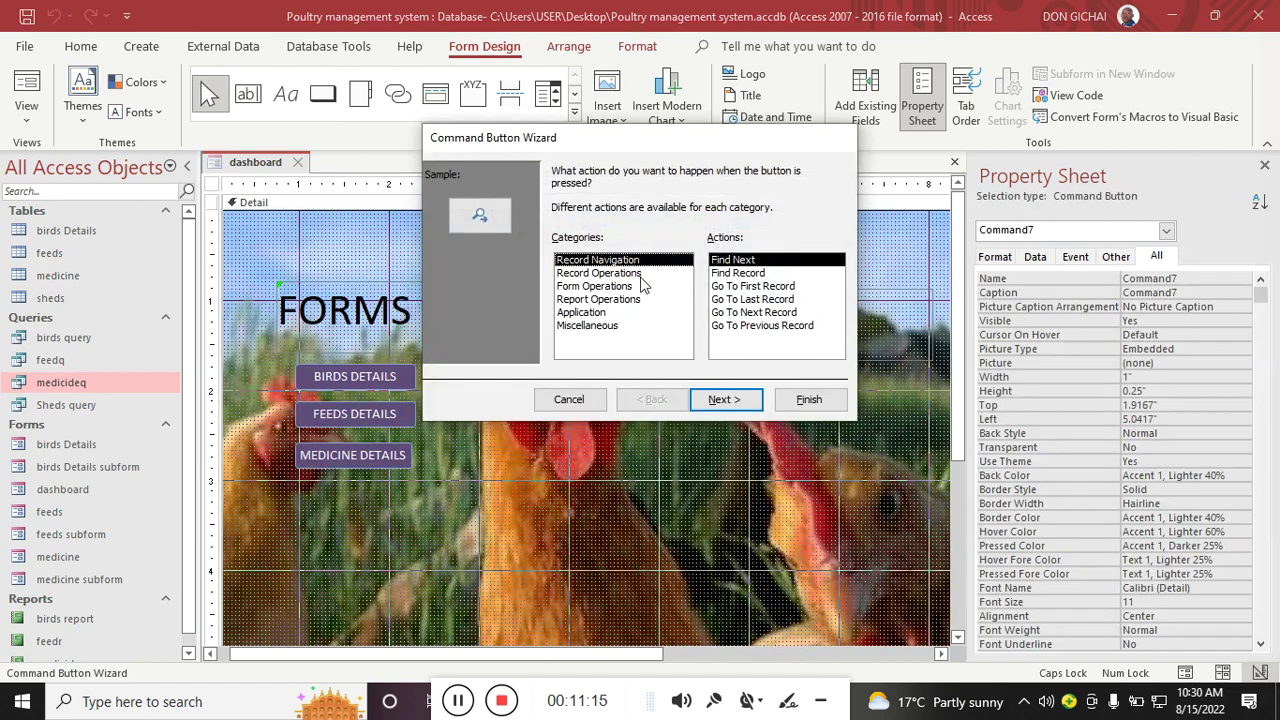
{"action": "left_click", "coordinate": [597, 299]}
{"action": "left_click", "coordinate": [750, 286]}
{"action": "left_click", "coordinate": [724, 399]}
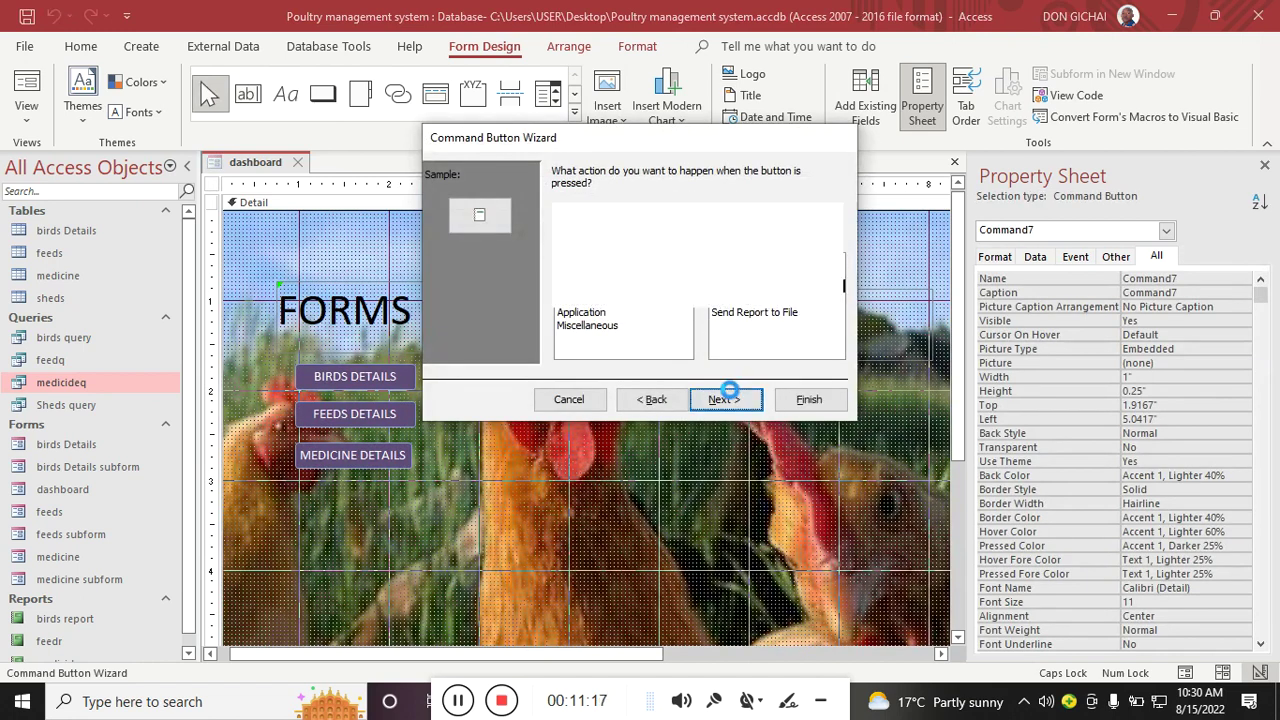
{"action": "left_click", "coordinate": [580, 222]}
{"action": "left_click", "coordinate": [724, 399]}
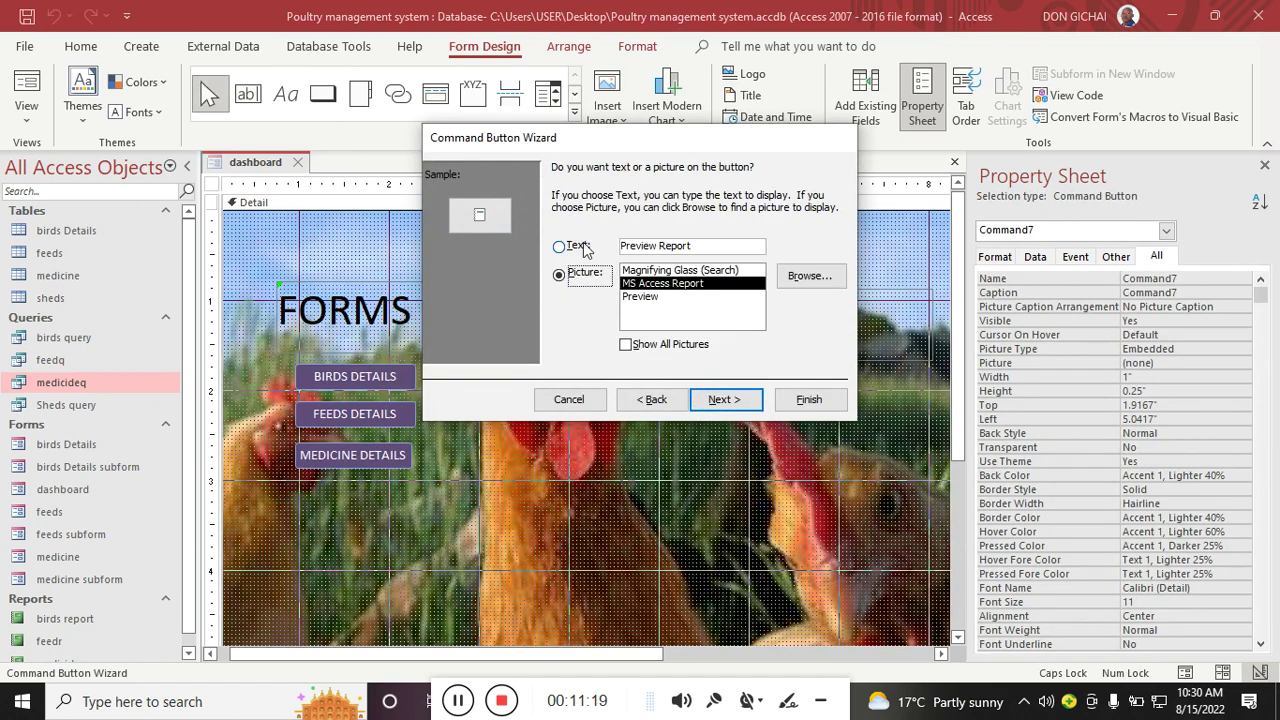
{"action": "left_click_drag", "start_coordinate": [718, 251], "coordinate": [612, 250]}
{"action": "type", "text": "FEEDS REPOR"}
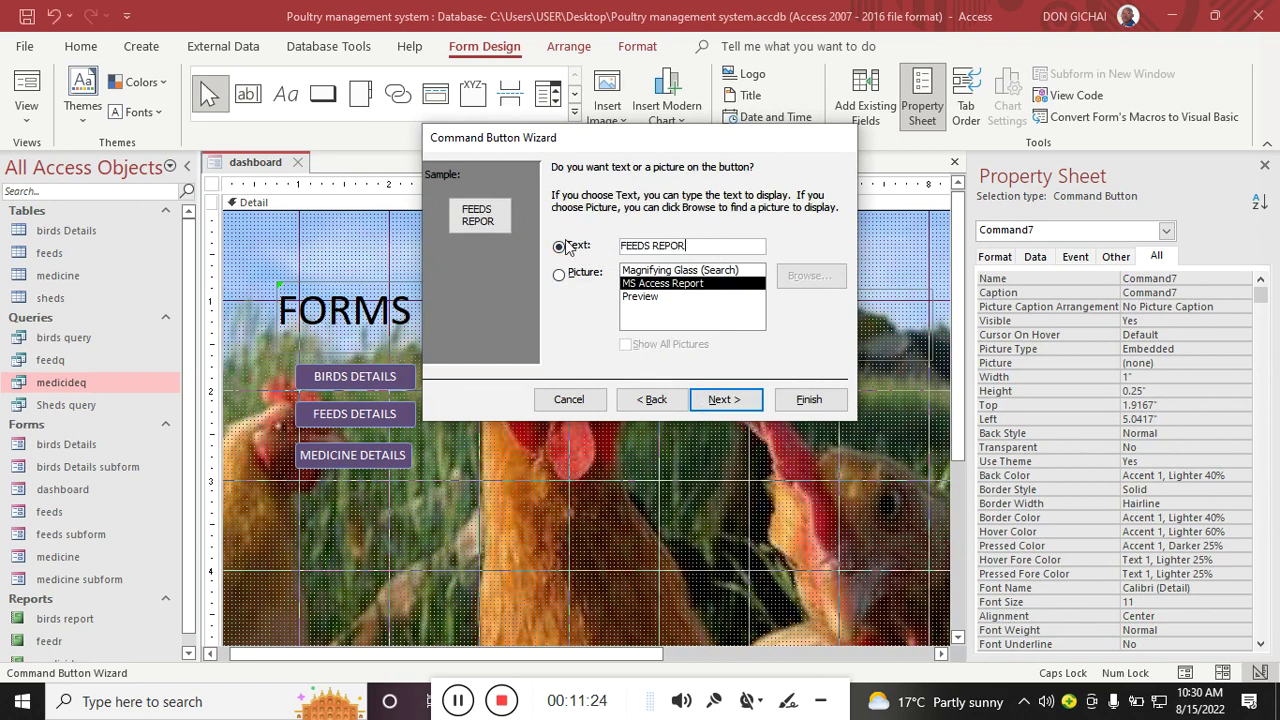
{"action": "type", "text": "T"}
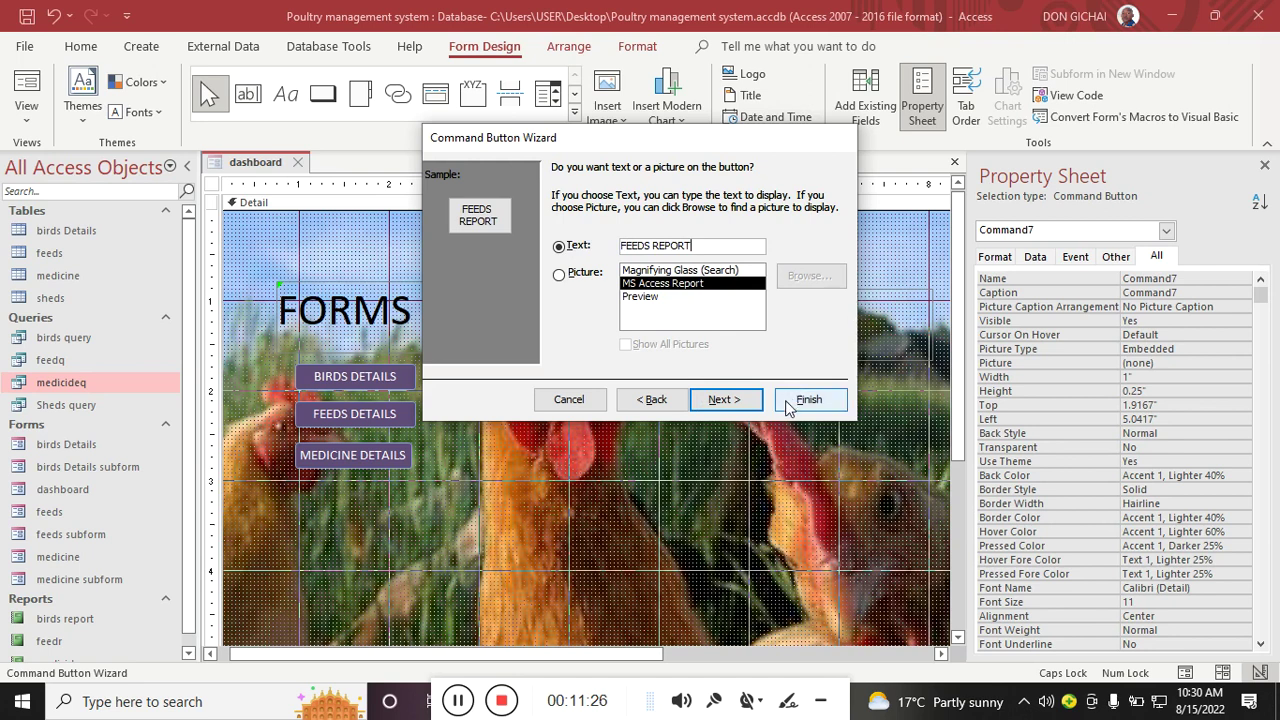
{"action": "left_click", "coordinate": [809, 399]}
Step: Add a command button about 1.08 by 0.29 inches beneath FEEDS REPORT that previews medicider, with the text MEDICINE REPORT
{"action": "left_click", "coordinate": [322, 93]}
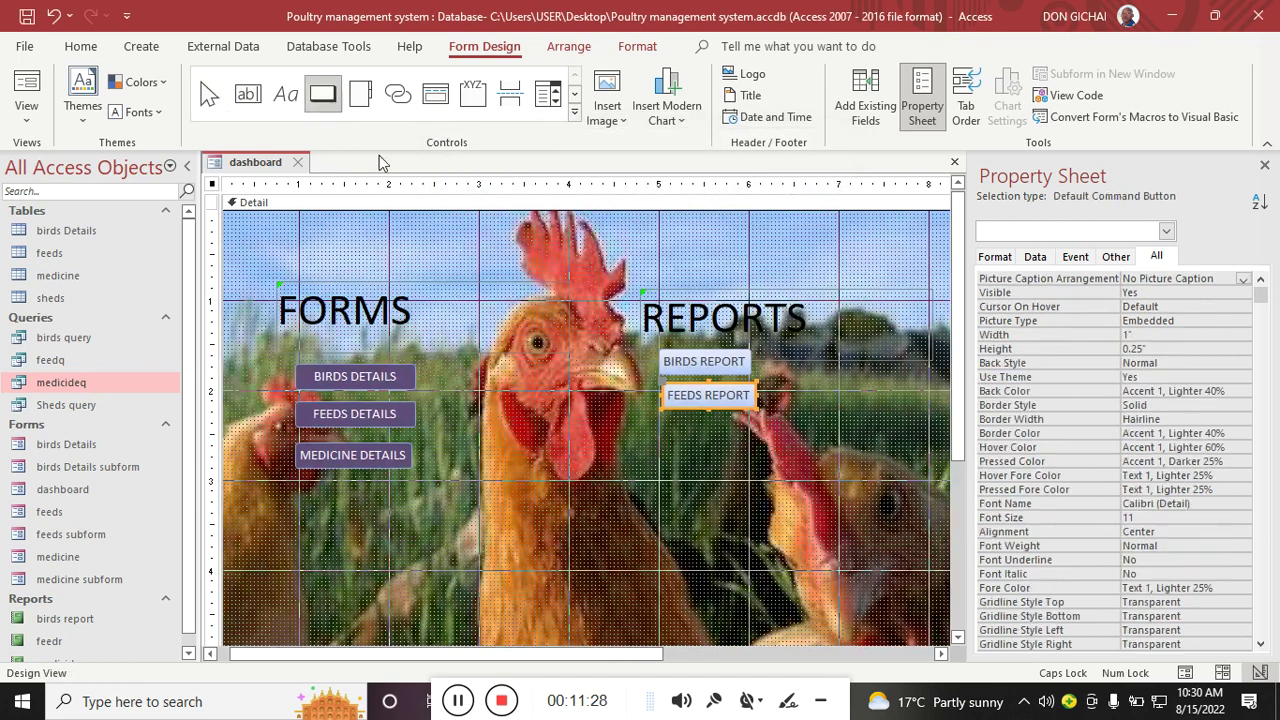
{"action": "left_click_drag", "start_coordinate": [668, 420], "coordinate": [768, 450]}
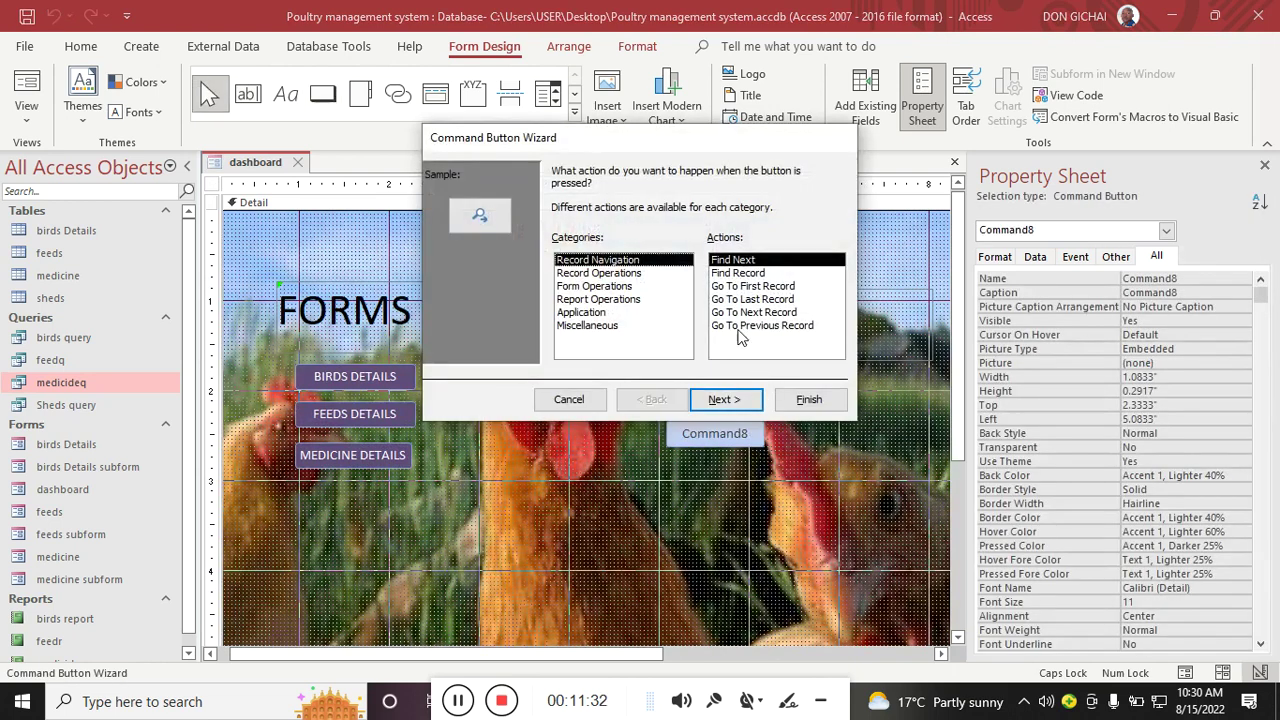
{"action": "left_click", "coordinate": [608, 313]}
{"action": "left_click", "coordinate": [627, 299]}
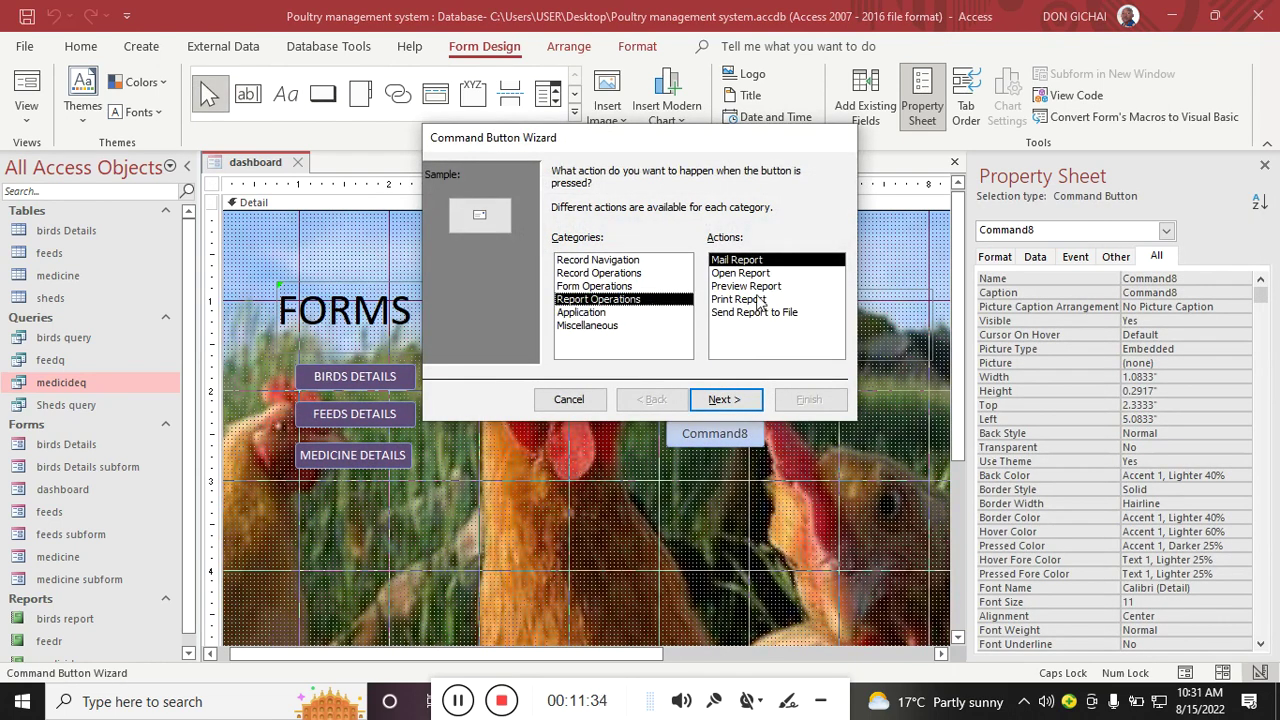
{"action": "left_click", "coordinate": [748, 286]}
{"action": "left_click", "coordinate": [720, 400]}
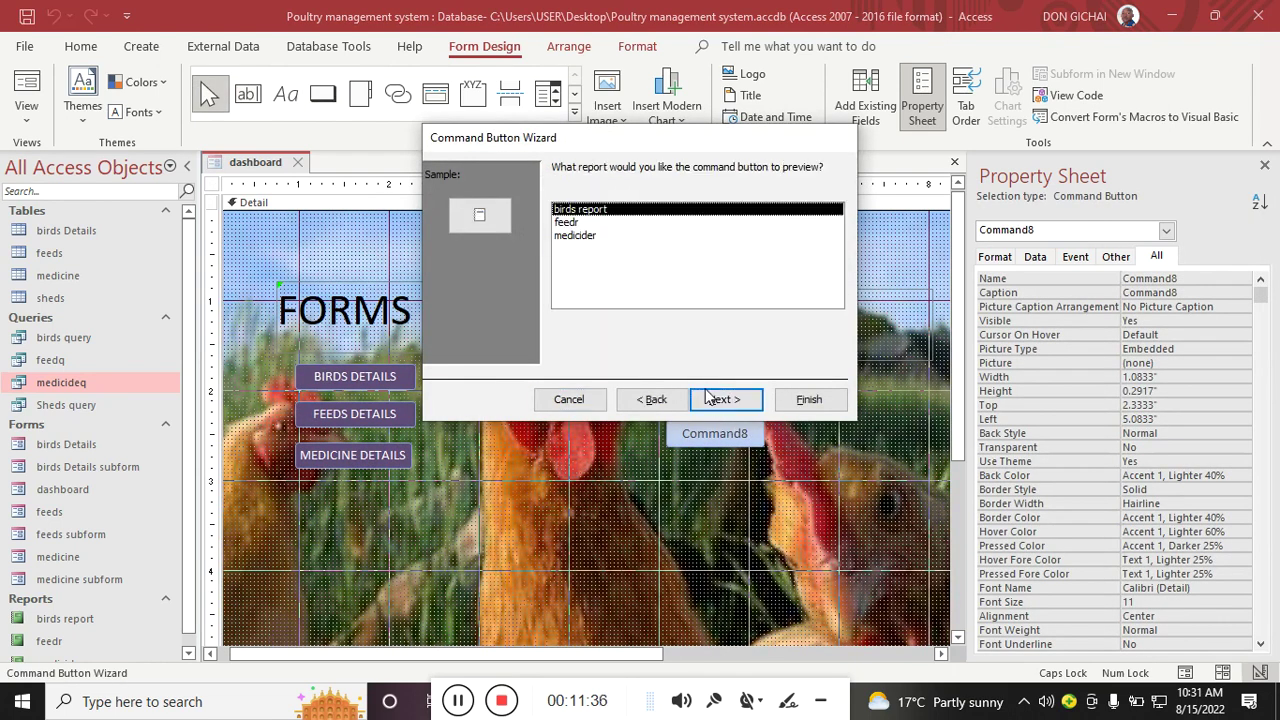
{"action": "left_click", "coordinate": [578, 237]}
{"action": "left_click", "coordinate": [715, 399]}
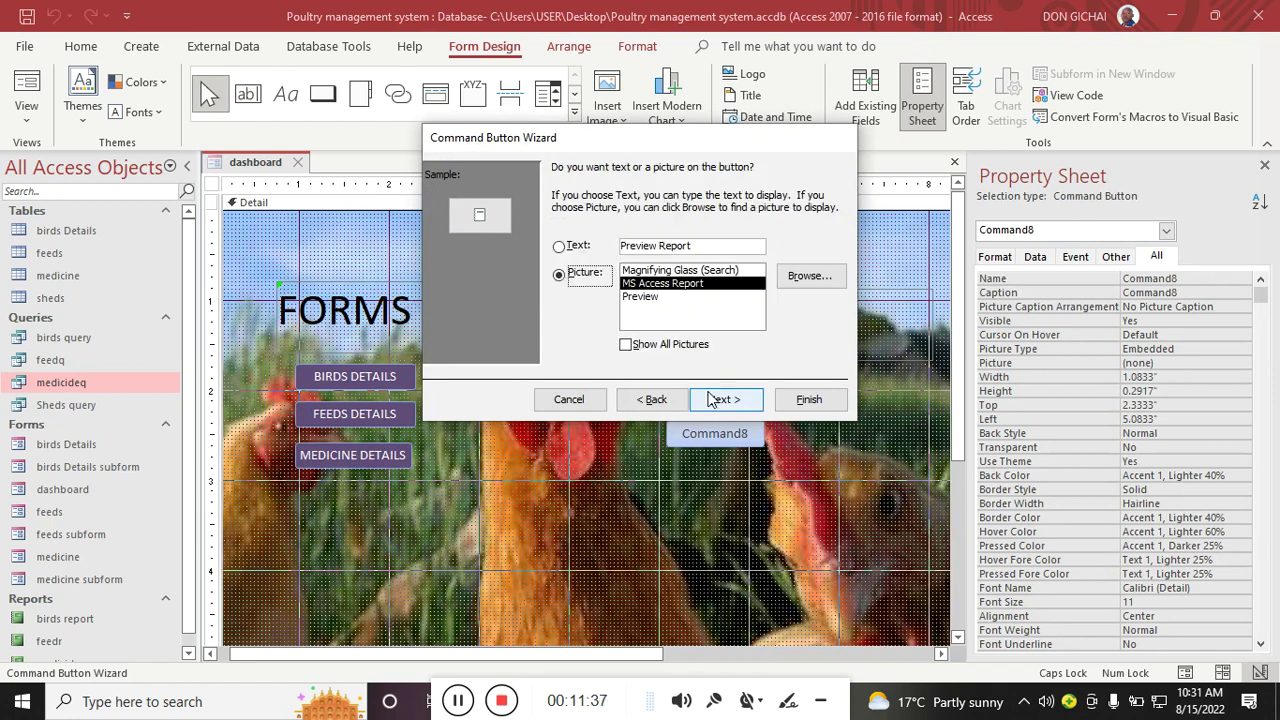
{"action": "left_click", "coordinate": [713, 399]}
{"action": "left_click", "coordinate": [652, 399]}
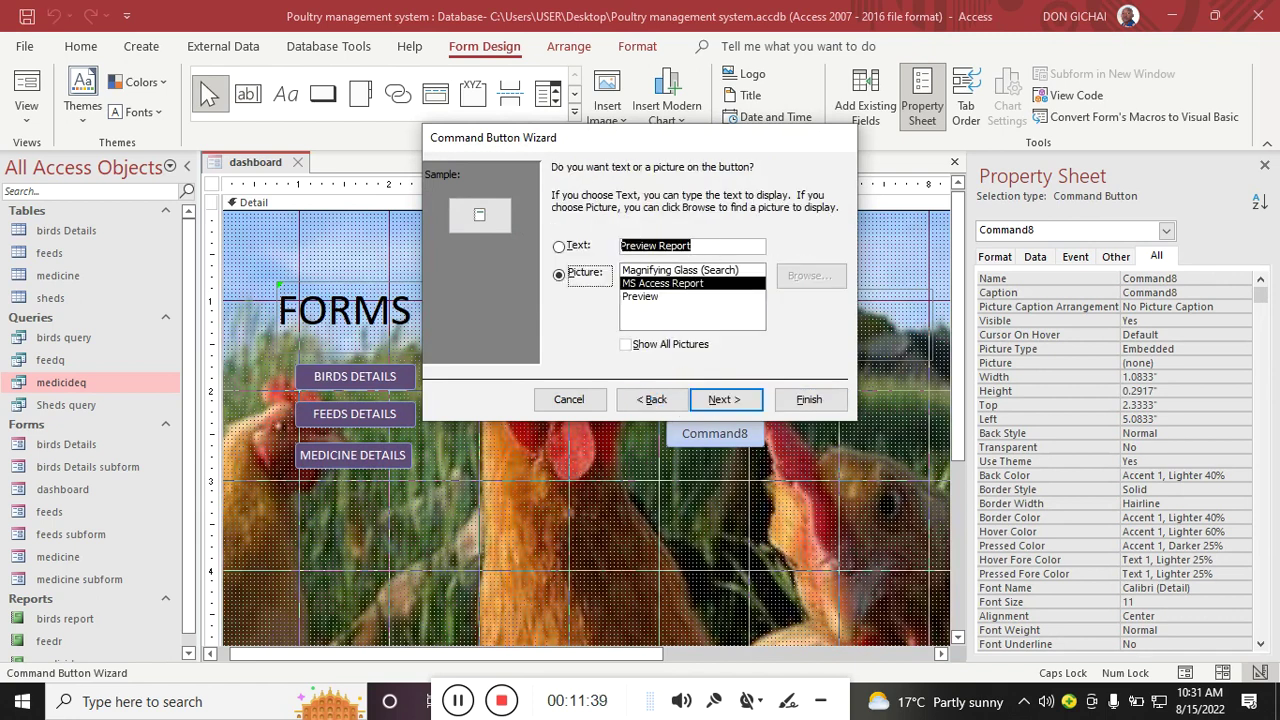
{"action": "type", "text": "MEDICIN"}
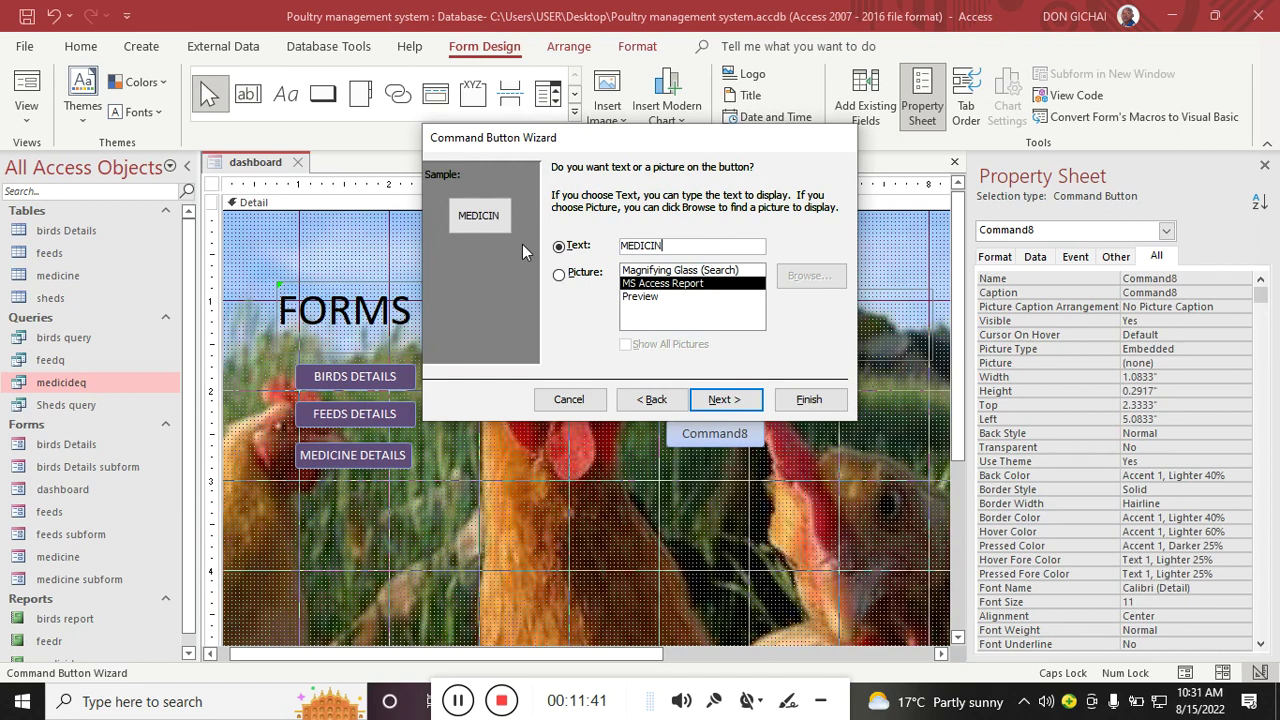
{"action": "type", "text": "E REP"}
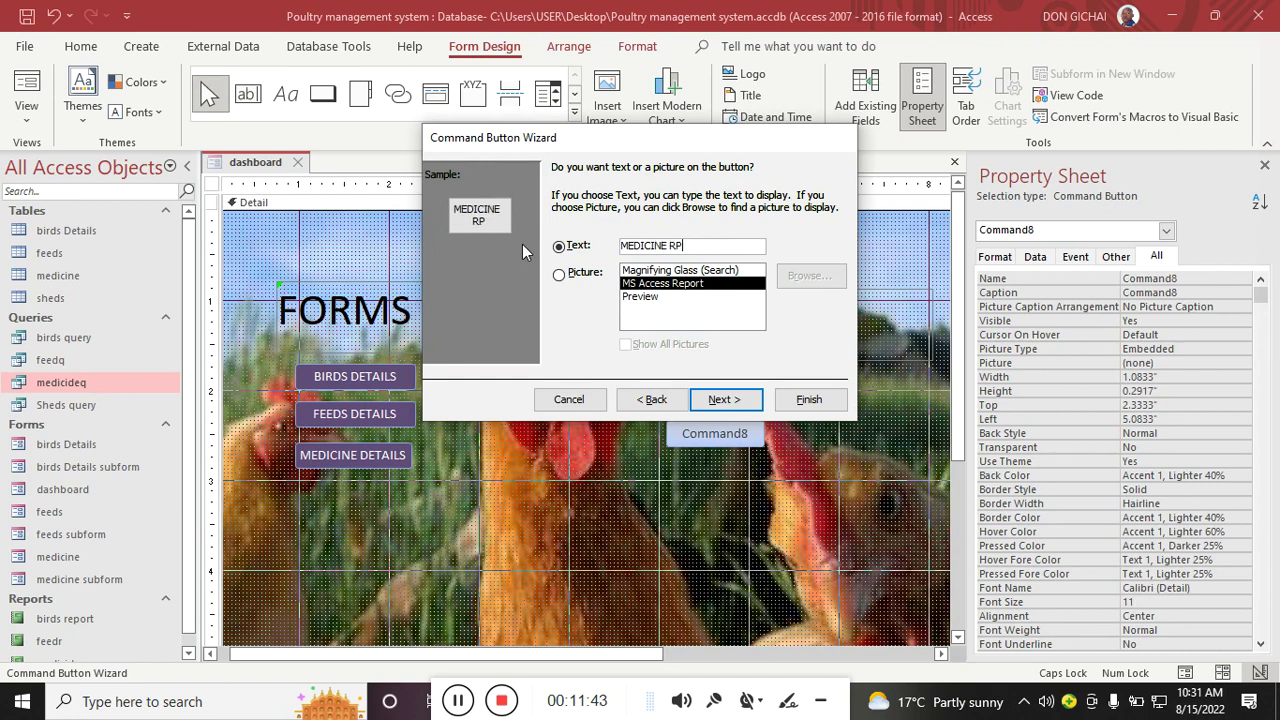
{"action": "type", "text": "ORT"}
{"action": "left_click", "coordinate": [784, 399]}
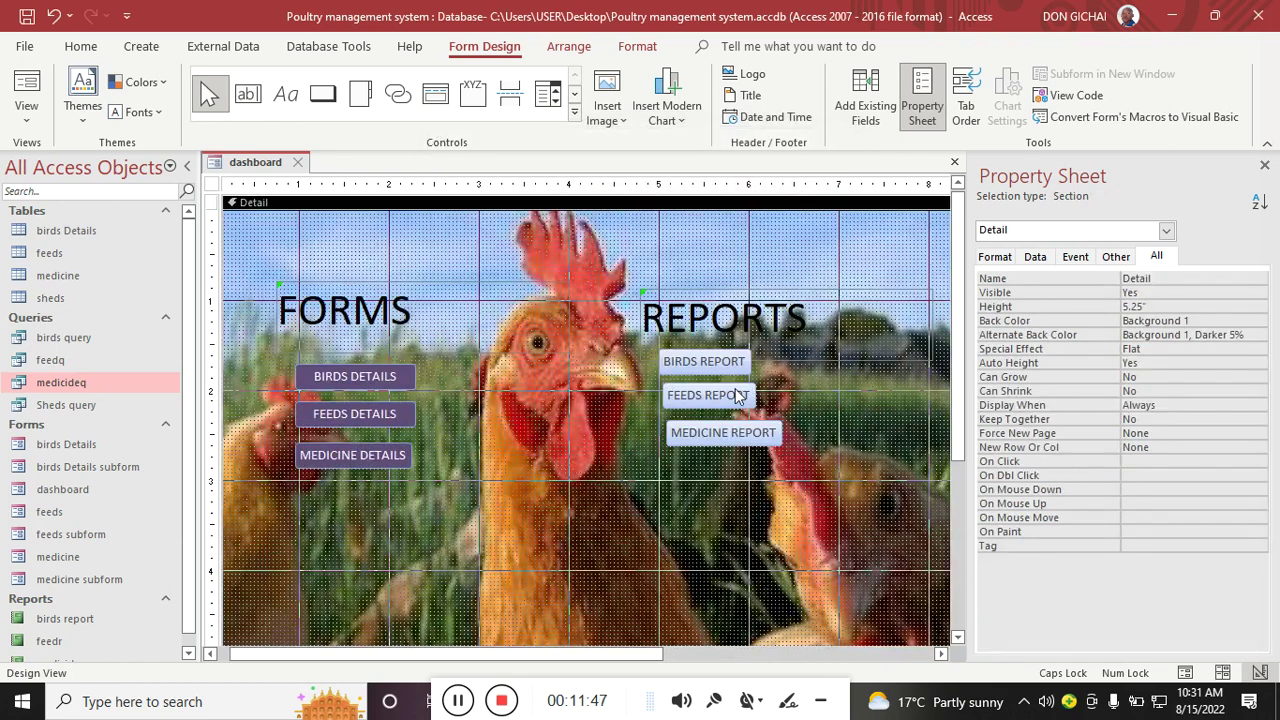
Step: Line up the report buttons 5 inches from the form's left edge, space them vertically and widen BIRDS REPORT and FEEDS REPORT to about 1.25 inches
{"action": "left_click_drag", "start_coordinate": [705, 433], "coordinate": [697, 470]}
{"action": "left_click_drag", "start_coordinate": [718, 398], "coordinate": [772, 412]}
{"action": "left_click", "coordinate": [745, 388]}
{"action": "left_click", "coordinate": [718, 365]}
{"action": "left_click_drag", "start_coordinate": [753, 365], "coordinate": [690, 492]}
{"action": "left_click", "coordinate": [799, 366]}
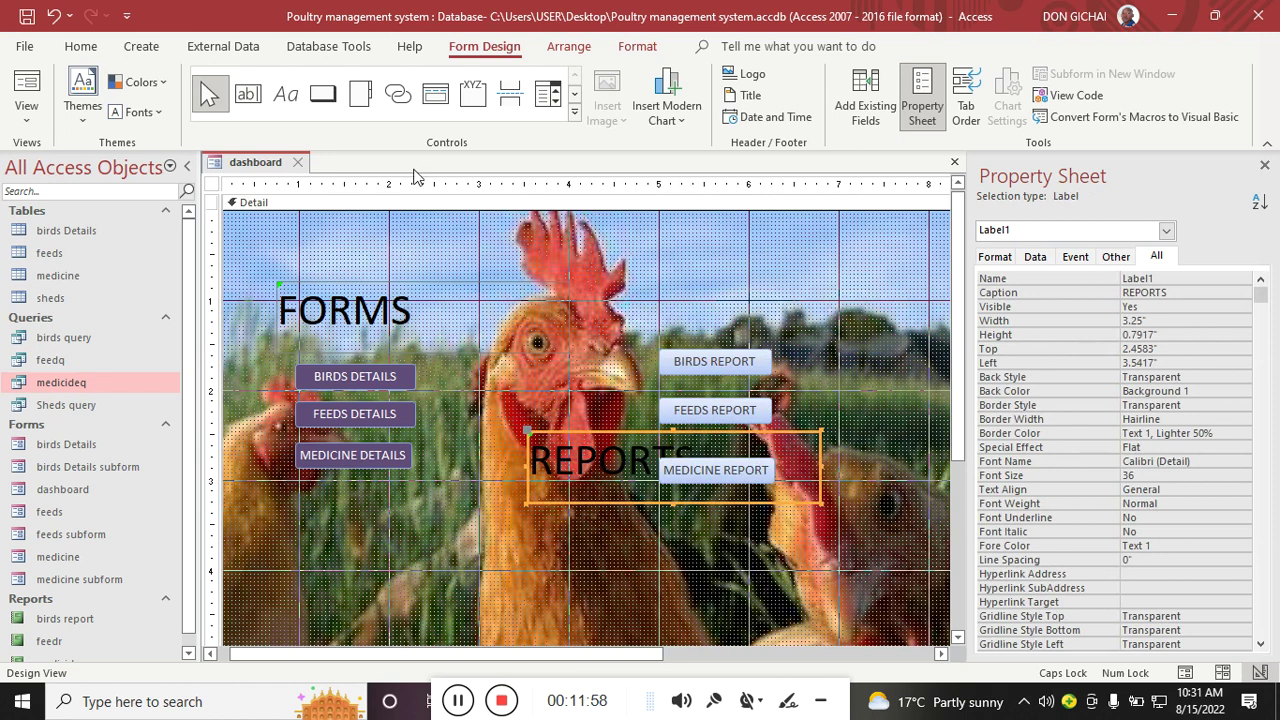
{"action": "left_click", "coordinate": [53, 15]}
Step: Fill the three report buttons with black (#000000) and make their text white
{"action": "left_click", "coordinate": [752, 366]}
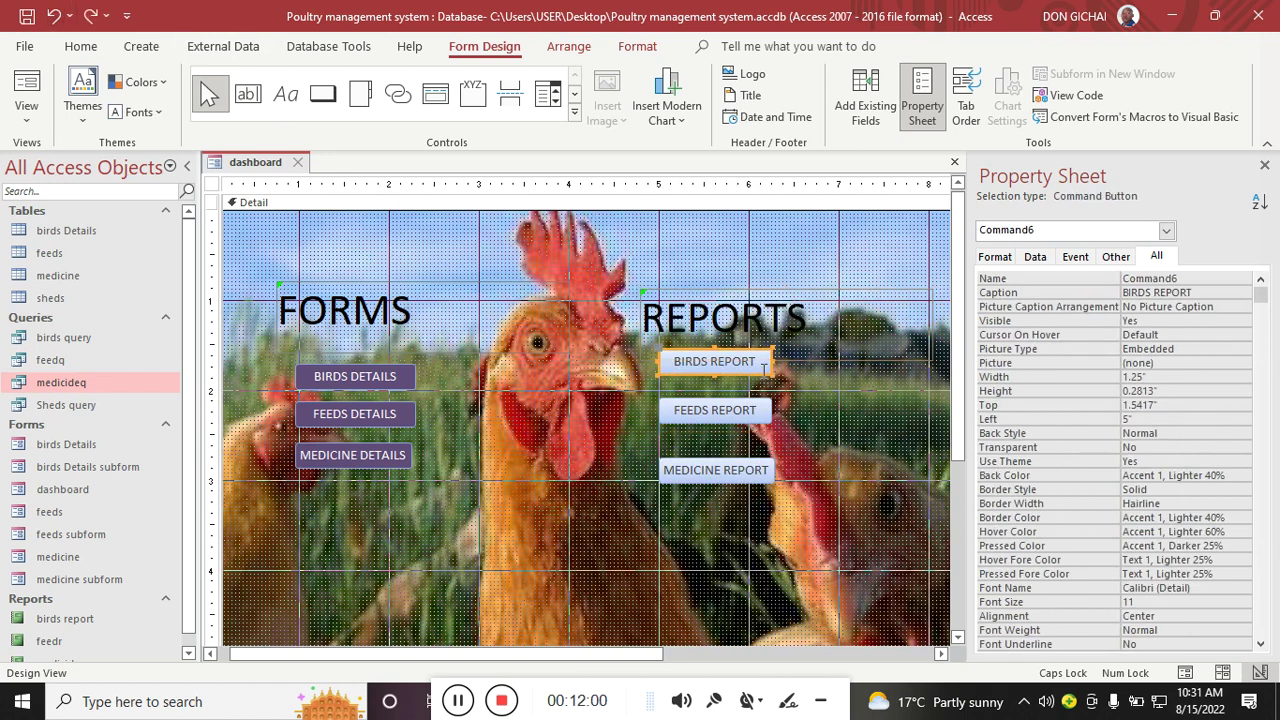
{"action": "left_click", "coordinate": [706, 413], "text": "shift"}
{"action": "left_click", "coordinate": [714, 472], "text": "shift"}
{"action": "left_click", "coordinate": [634, 48]}
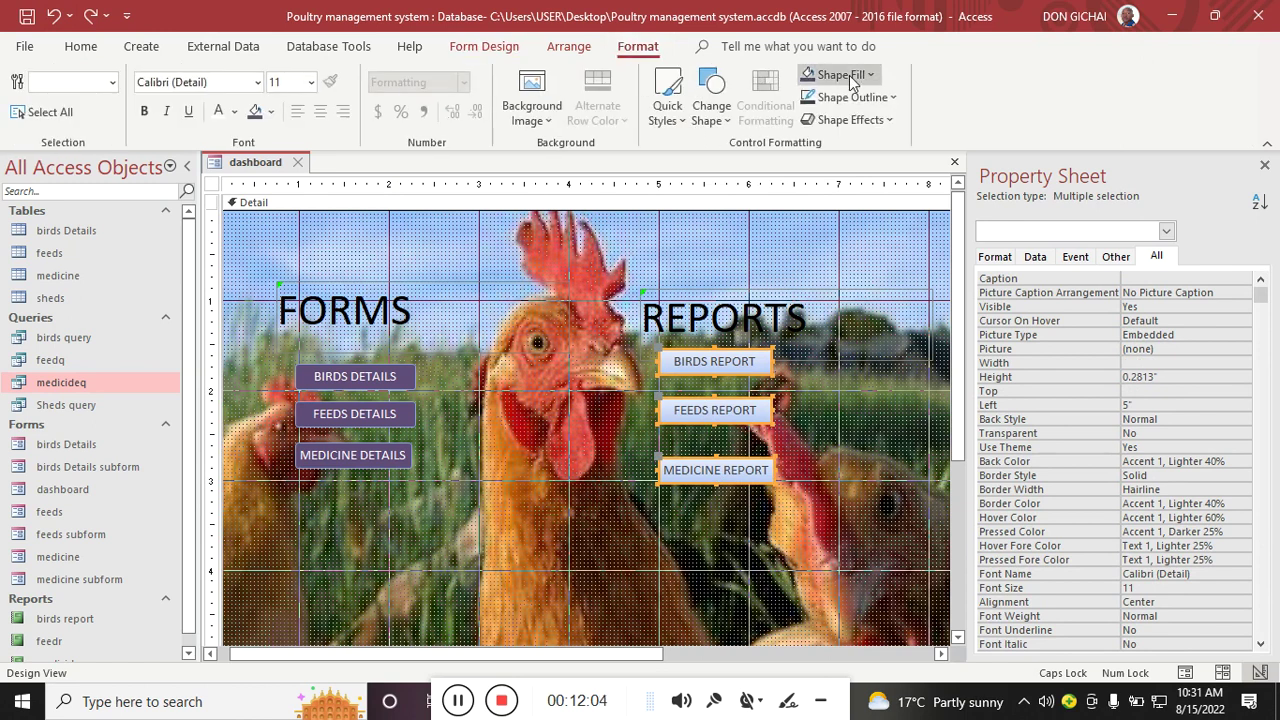
{"action": "left_click", "coordinate": [838, 75]}
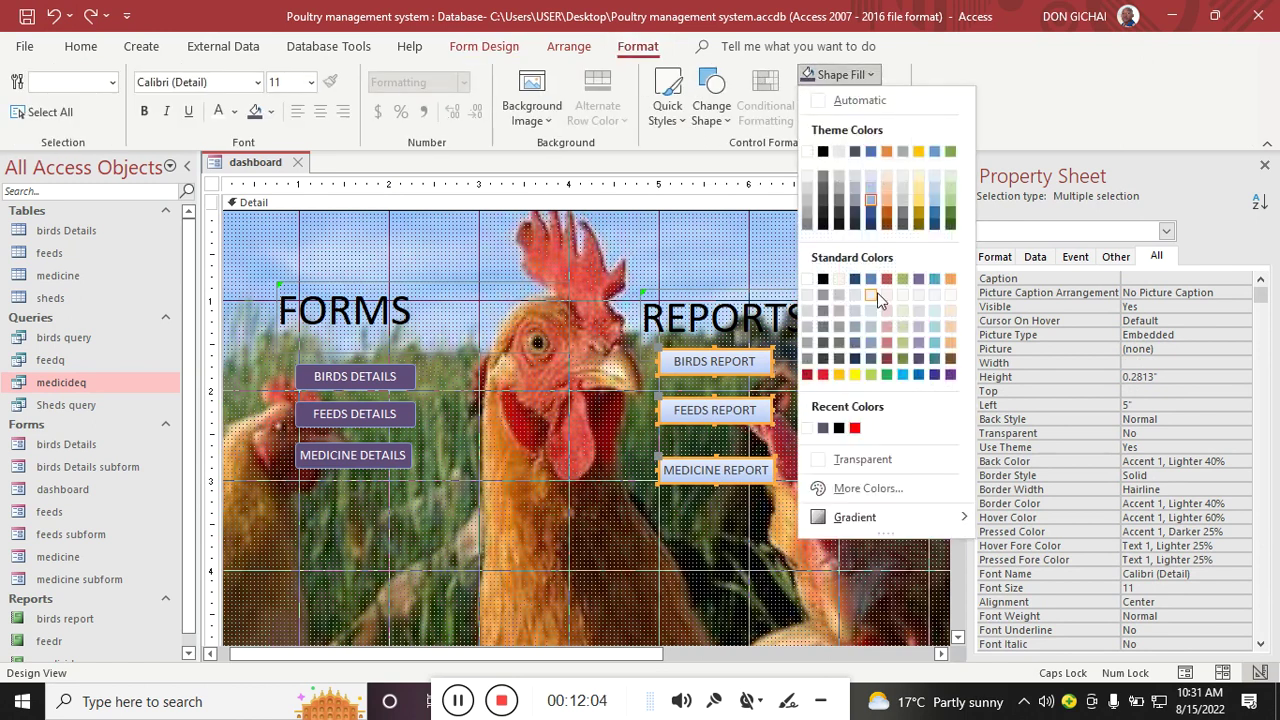
{"action": "left_click", "coordinate": [822, 280]}
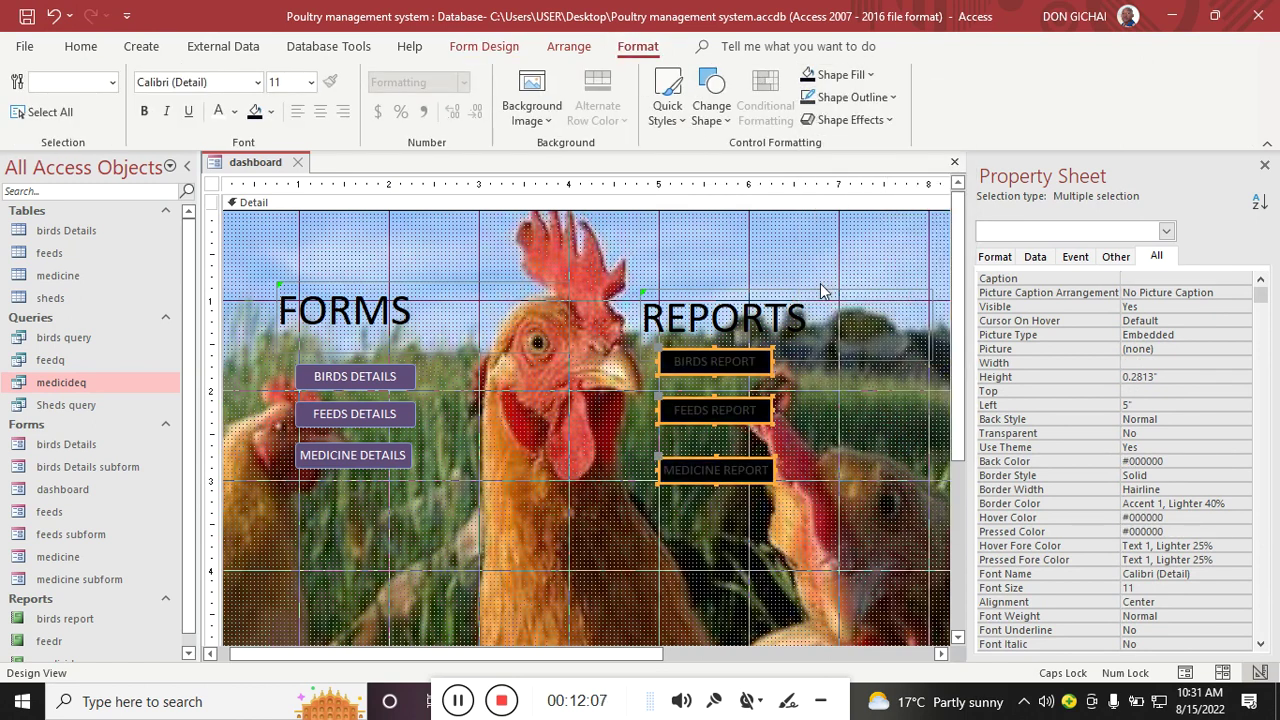
{"action": "left_click", "coordinate": [223, 114]}
{"action": "left_click", "coordinate": [850, 477]}
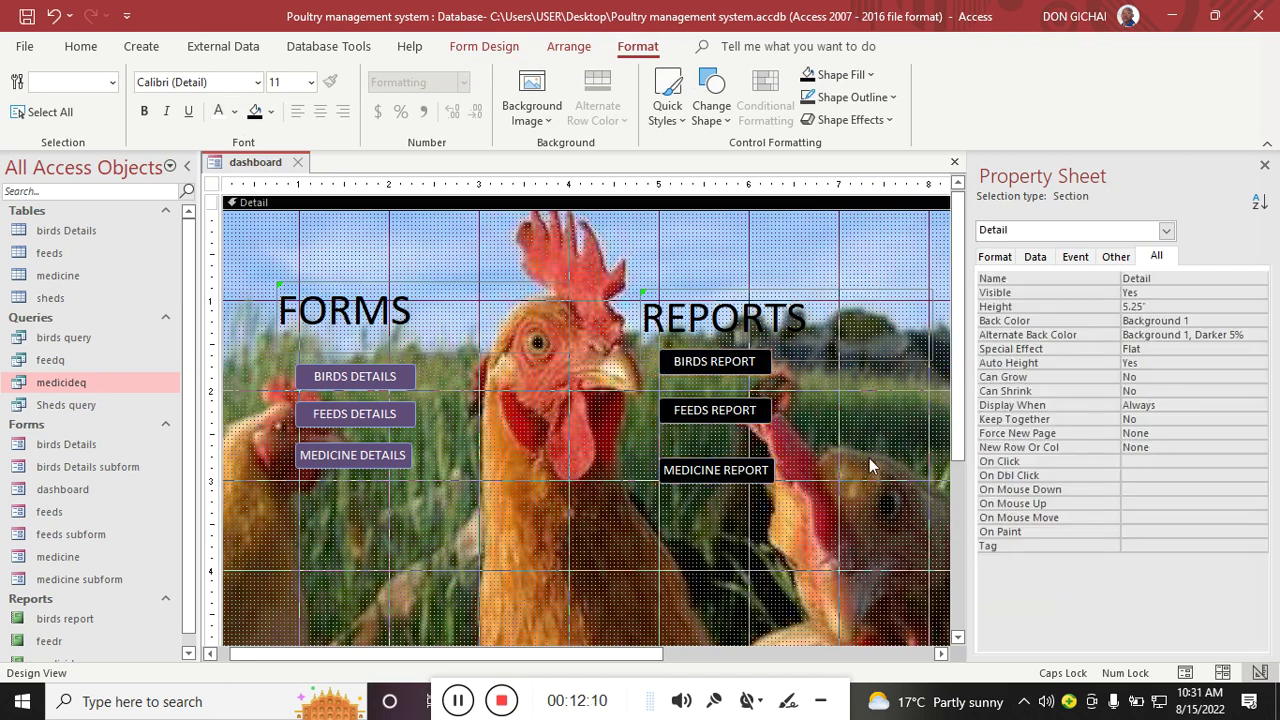
Step: Preview the dashboard in Form View and return to Design View
{"action": "left_click", "coordinate": [80, 46]}
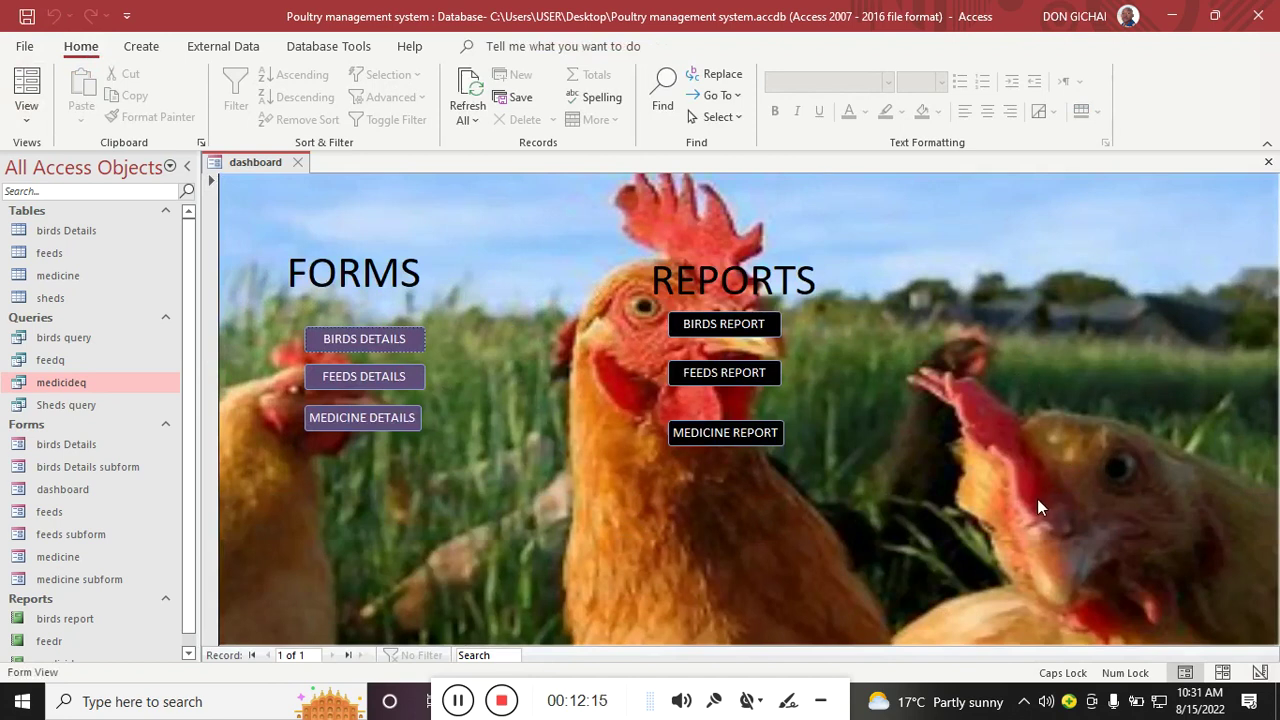
{"action": "right_click", "coordinate": [495, 372]}
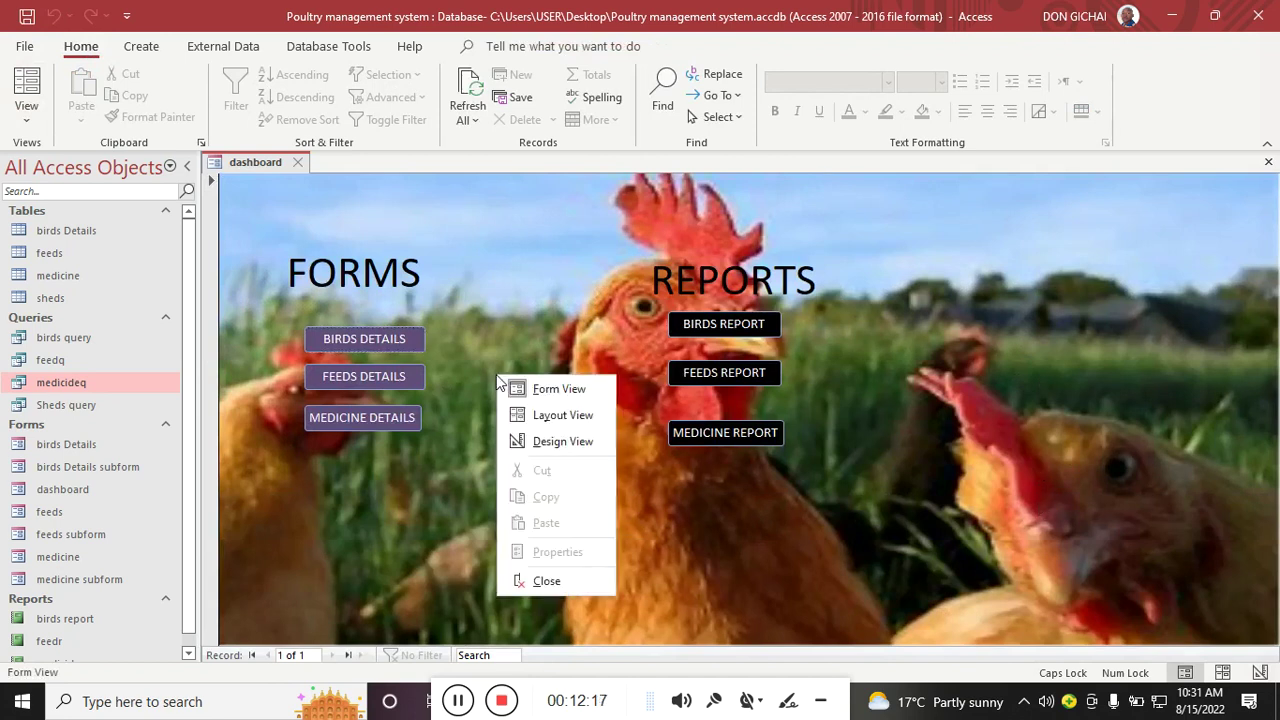
{"action": "left_click", "coordinate": [561, 436]}
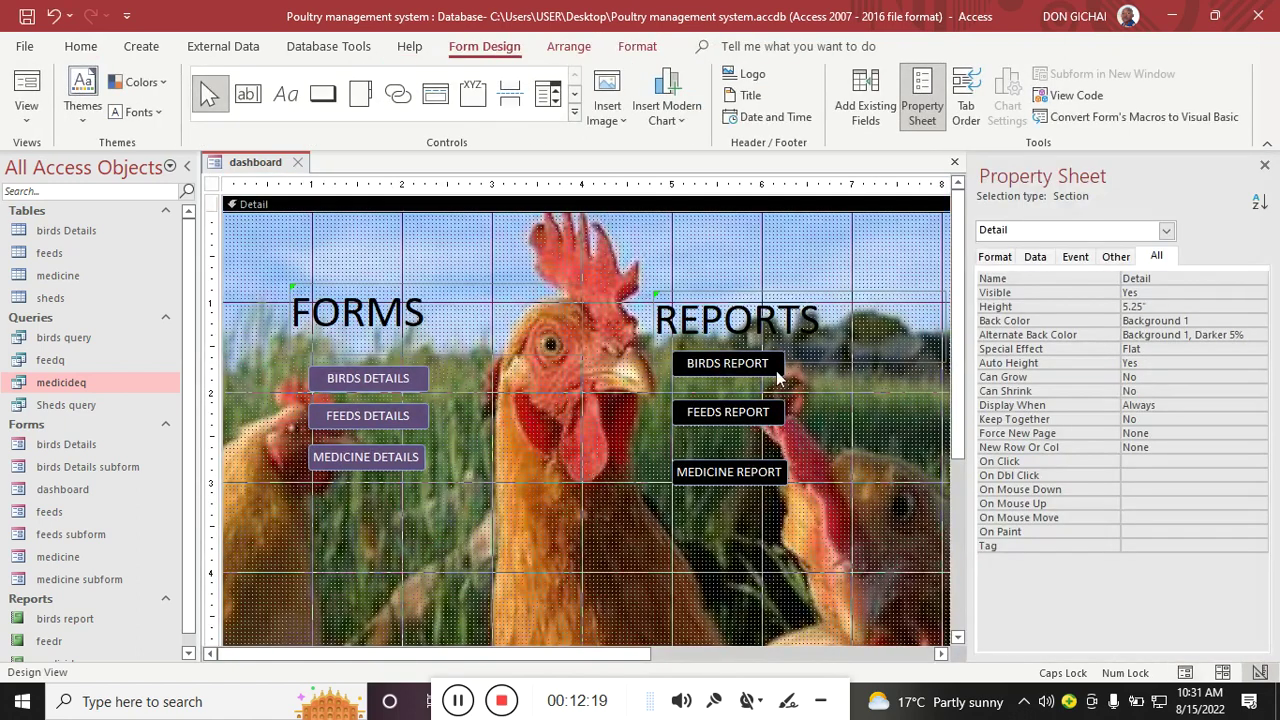
Step: Reduce the REPORTS label's height to 0.625 inches, move it and the three report buttons further right, and close the property sheet
{"action": "left_click", "coordinate": [790, 338]}
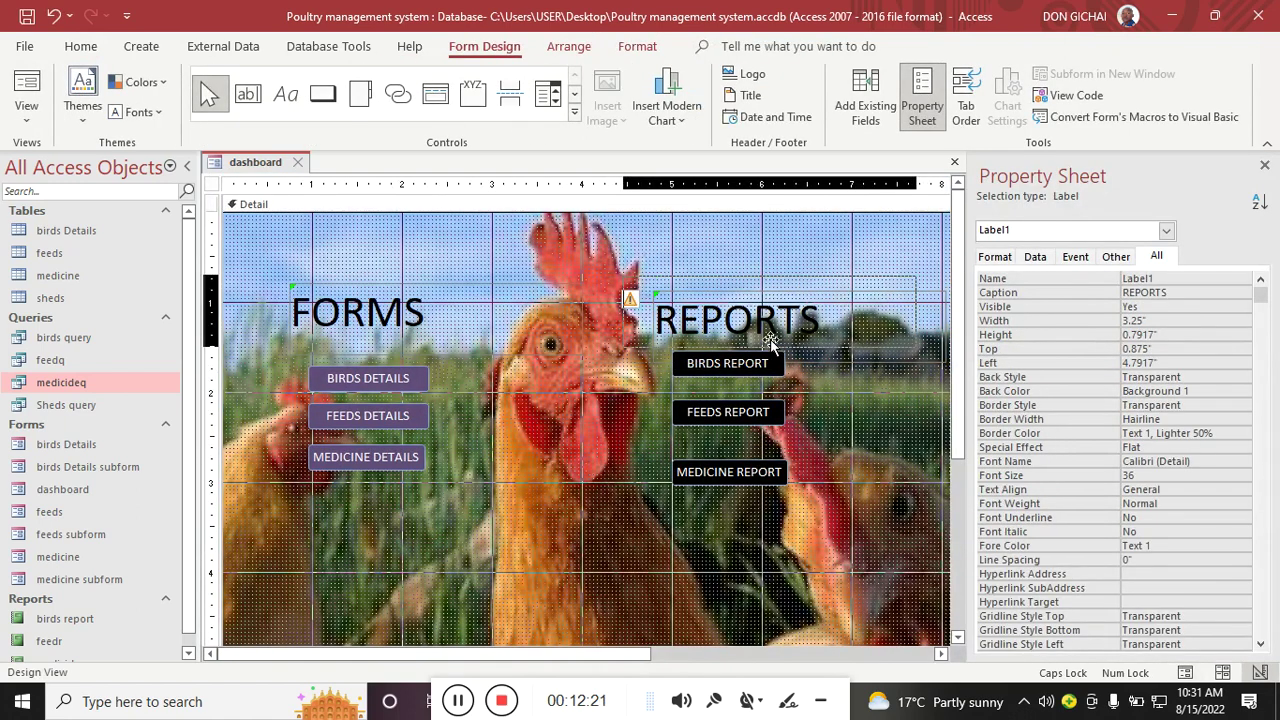
{"action": "left_click_drag", "start_coordinate": [770, 340], "coordinate": [740, 322]}
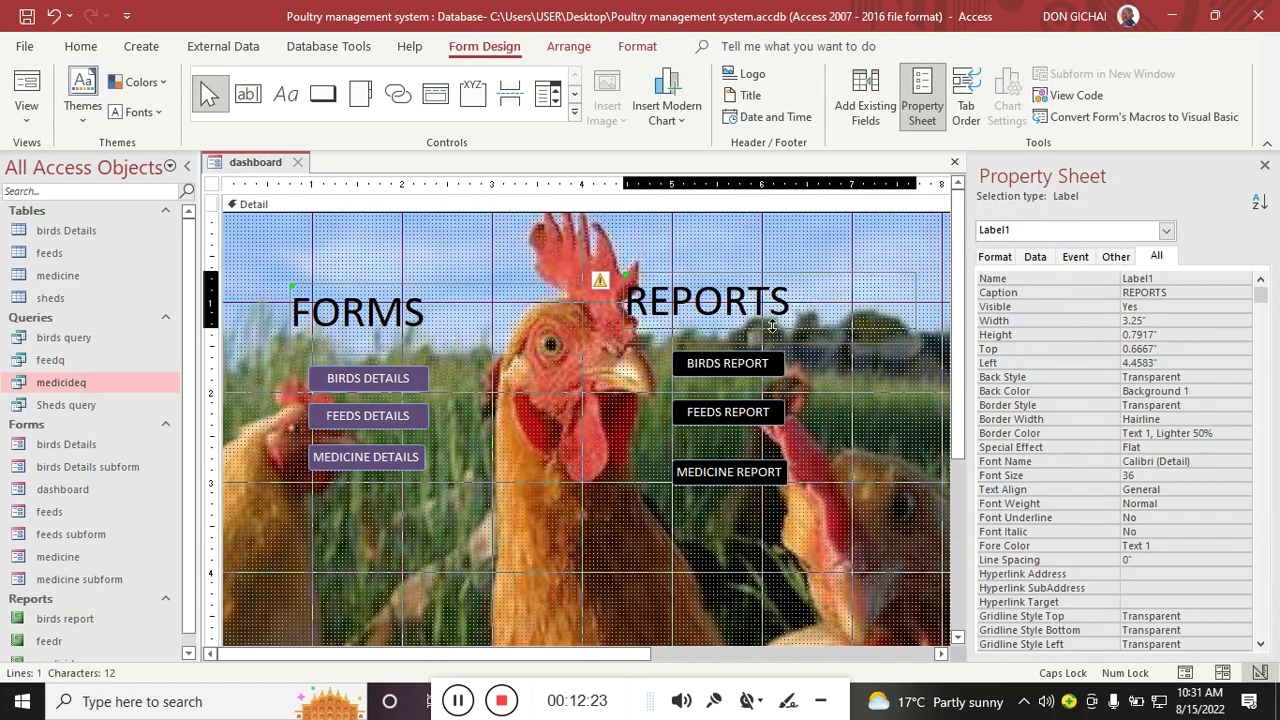
{"action": "left_click", "coordinate": [835, 365]}
{"action": "left_click_drag", "start_coordinate": [805, 360], "coordinate": [882, 463]}
{"action": "left_click", "coordinate": [700, 302]}
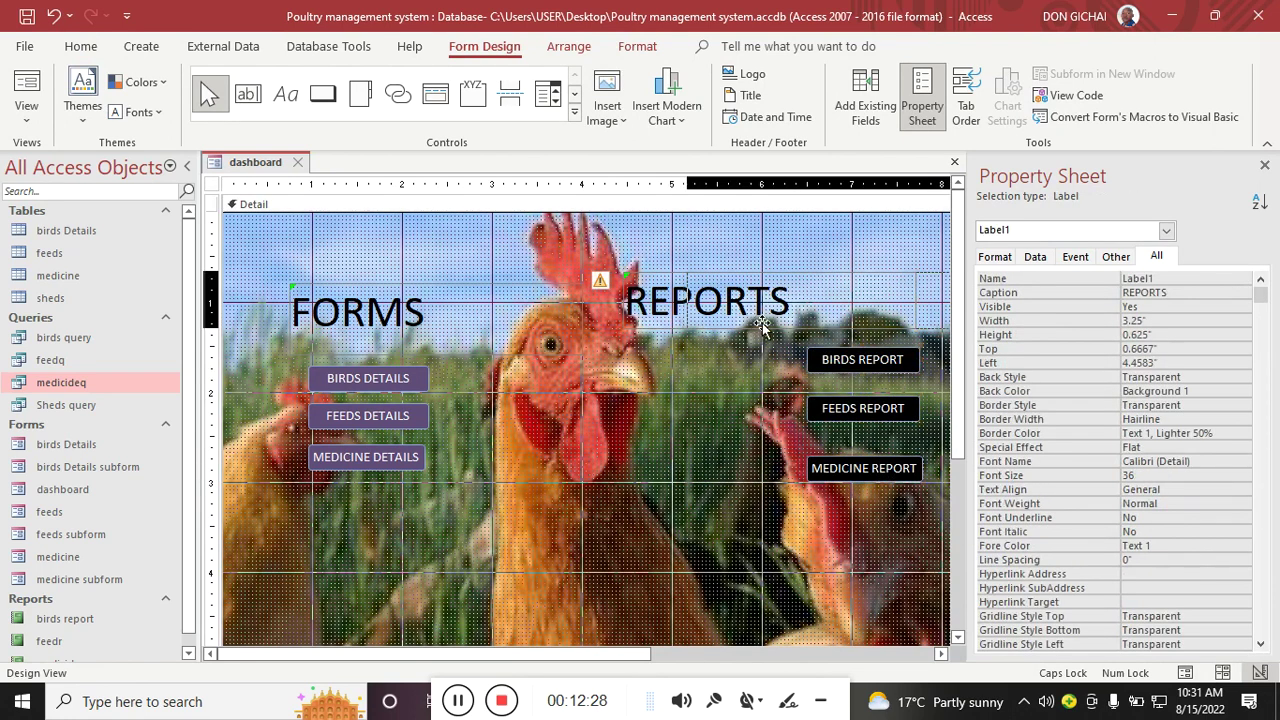
{"action": "left_click_drag", "start_coordinate": [700, 302], "coordinate": [800, 302]}
{"action": "left_click", "coordinate": [1264, 165]}
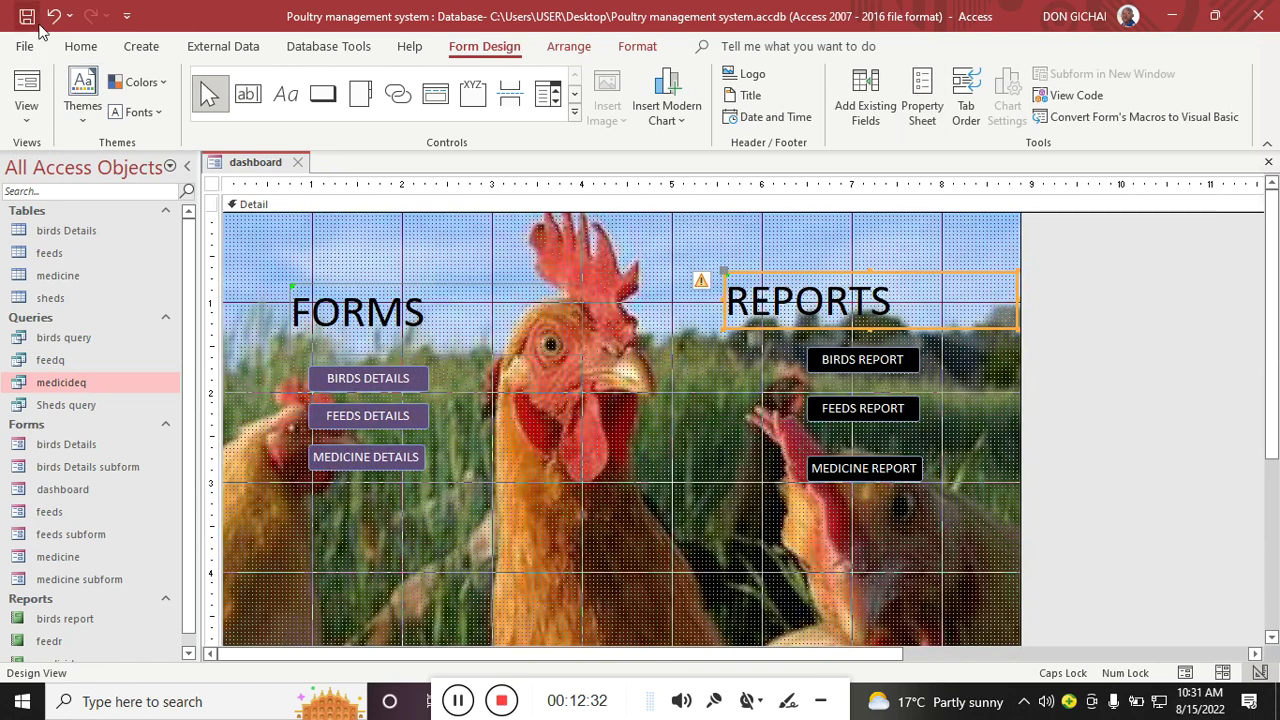
Step: Test the dashboard's three form buttons in Form View, closing each opened form and confirming the exit
{"action": "left_click", "coordinate": [26, 88]}
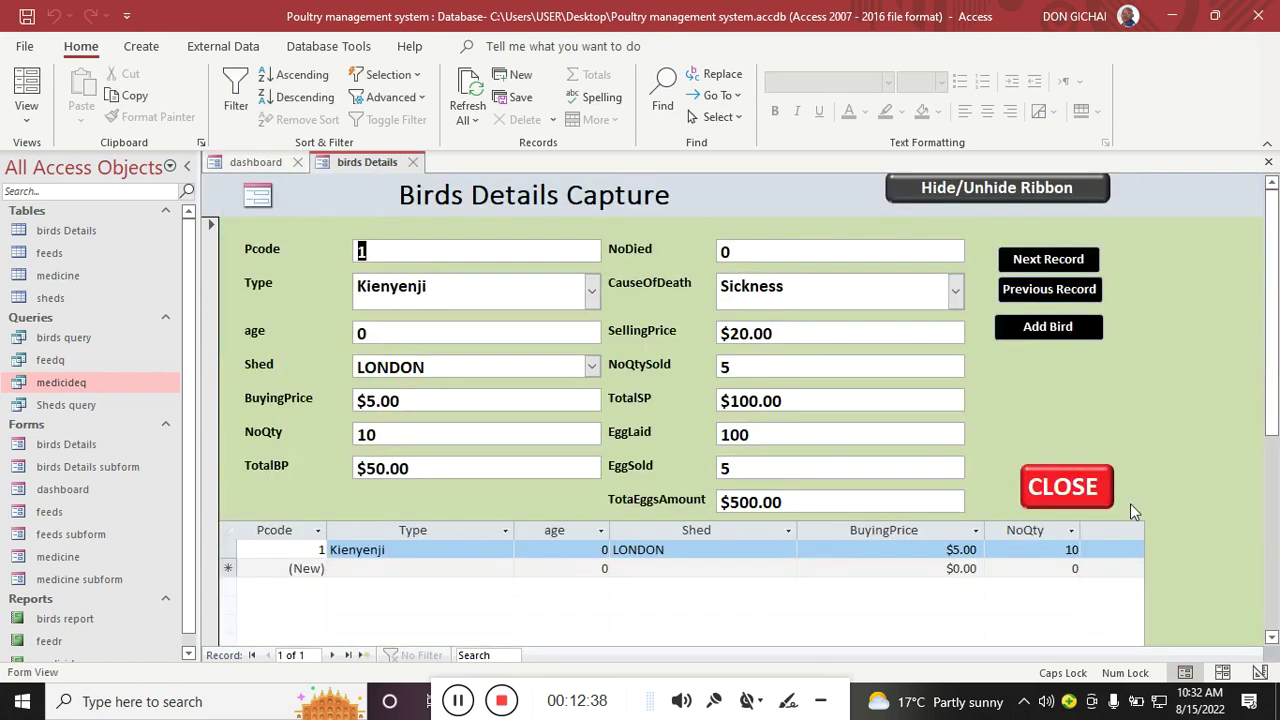
{"action": "left_click", "coordinate": [1075, 487]}
{"action": "left_click", "coordinate": [640, 419]}
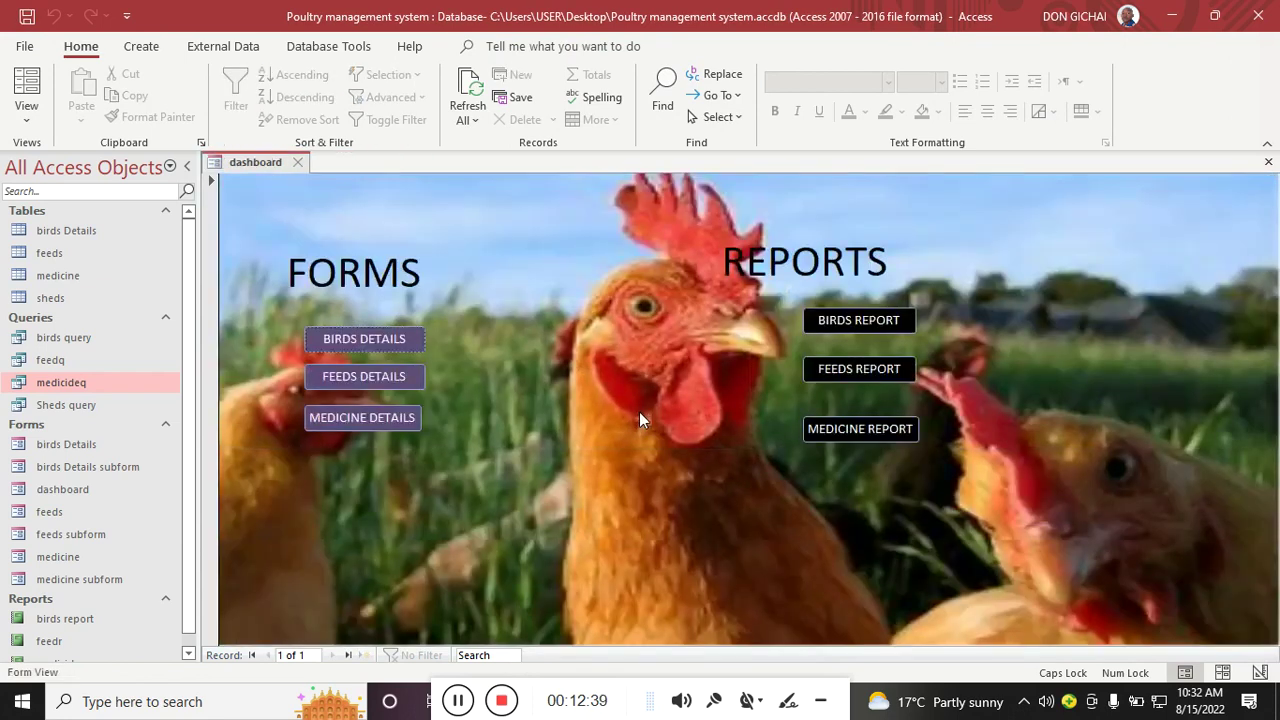
{"action": "left_click", "coordinate": [404, 380]}
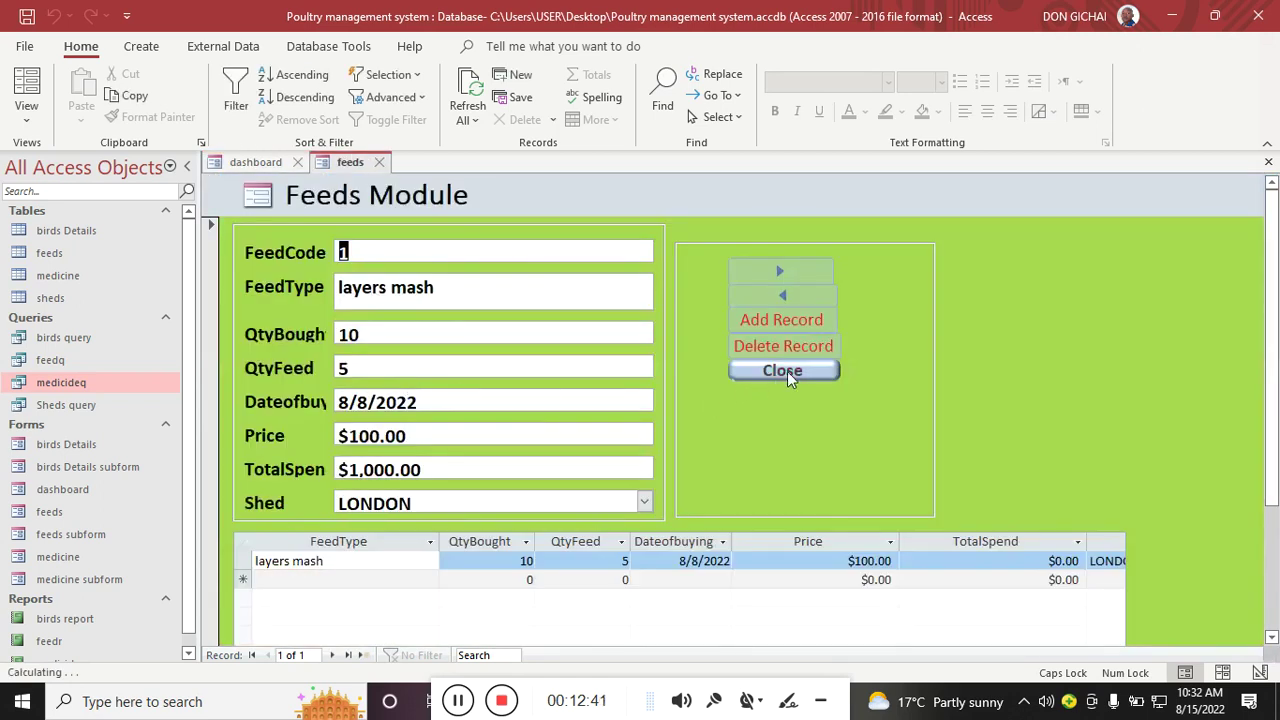
{"action": "left_click", "coordinate": [787, 371]}
{"action": "left_click", "coordinate": [622, 418]}
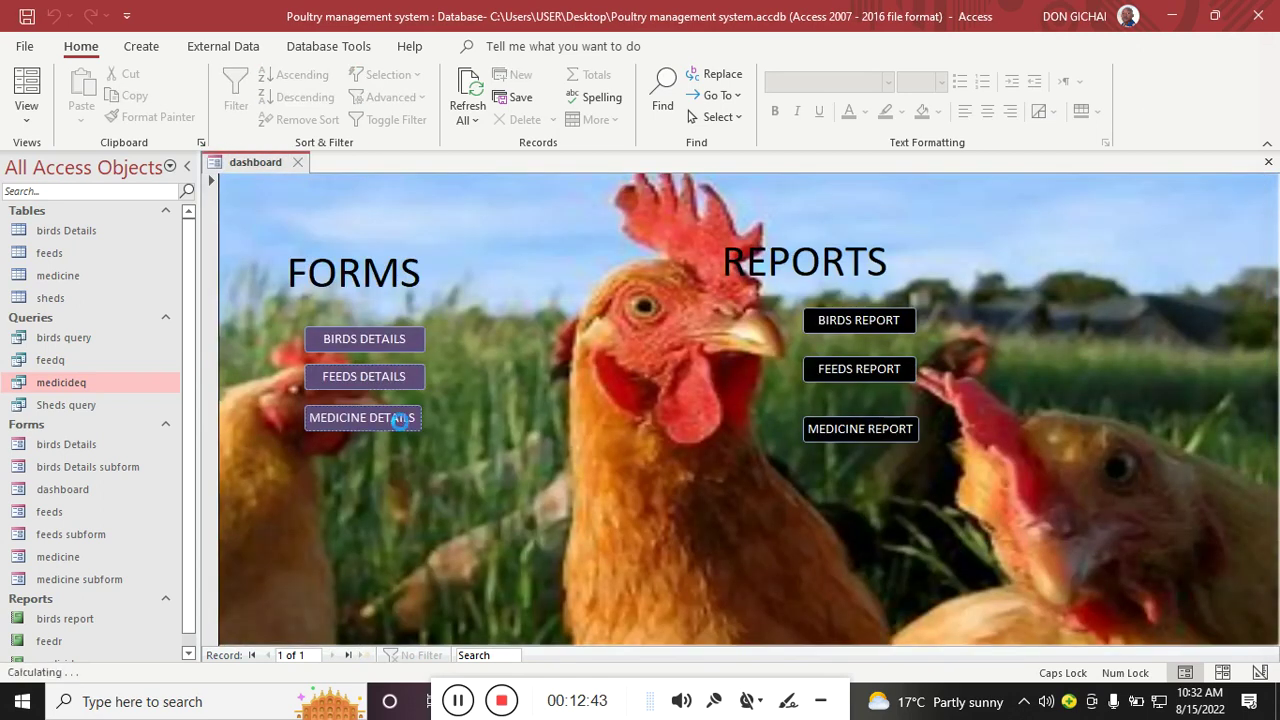
{"action": "left_click", "coordinate": [893, 299]}
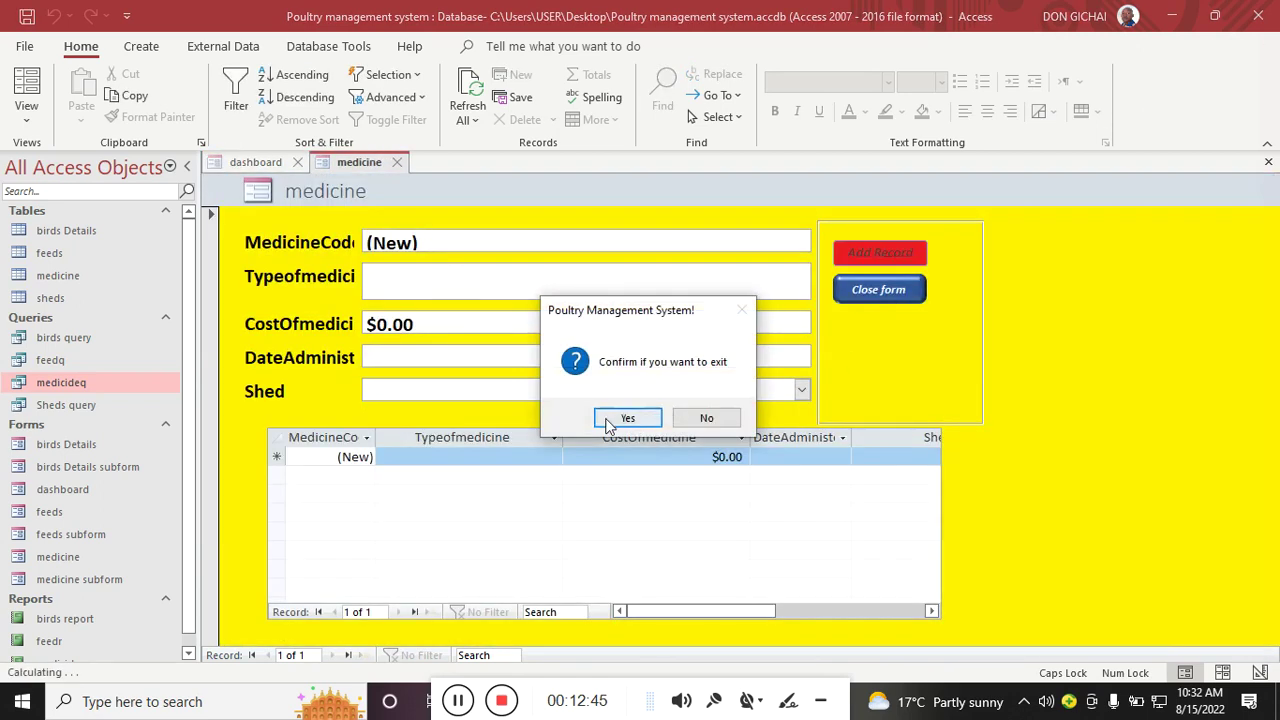
{"action": "left_click", "coordinate": [612, 420]}
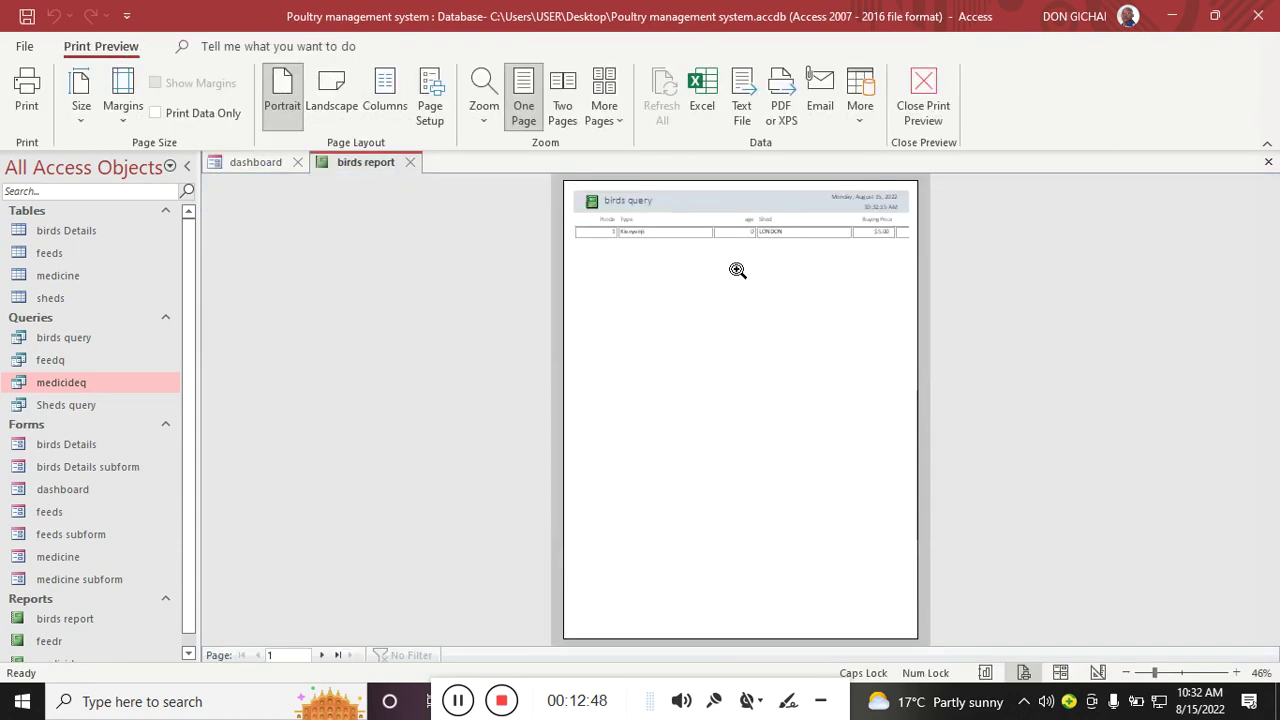
Step: Zoom in on the birds report opened from the dashboard, close it and reopen the dashboard form
{"action": "left_click", "coordinate": [738, 271]}
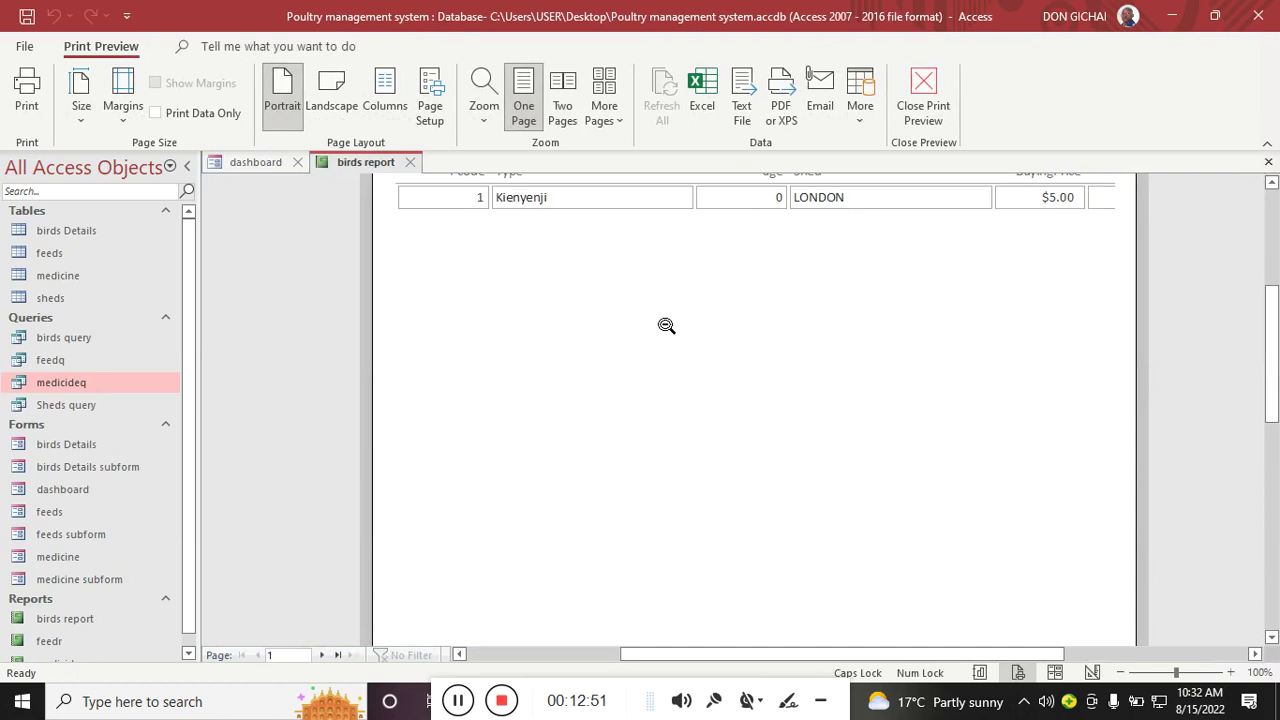
{"action": "key", "text": "Escape"}
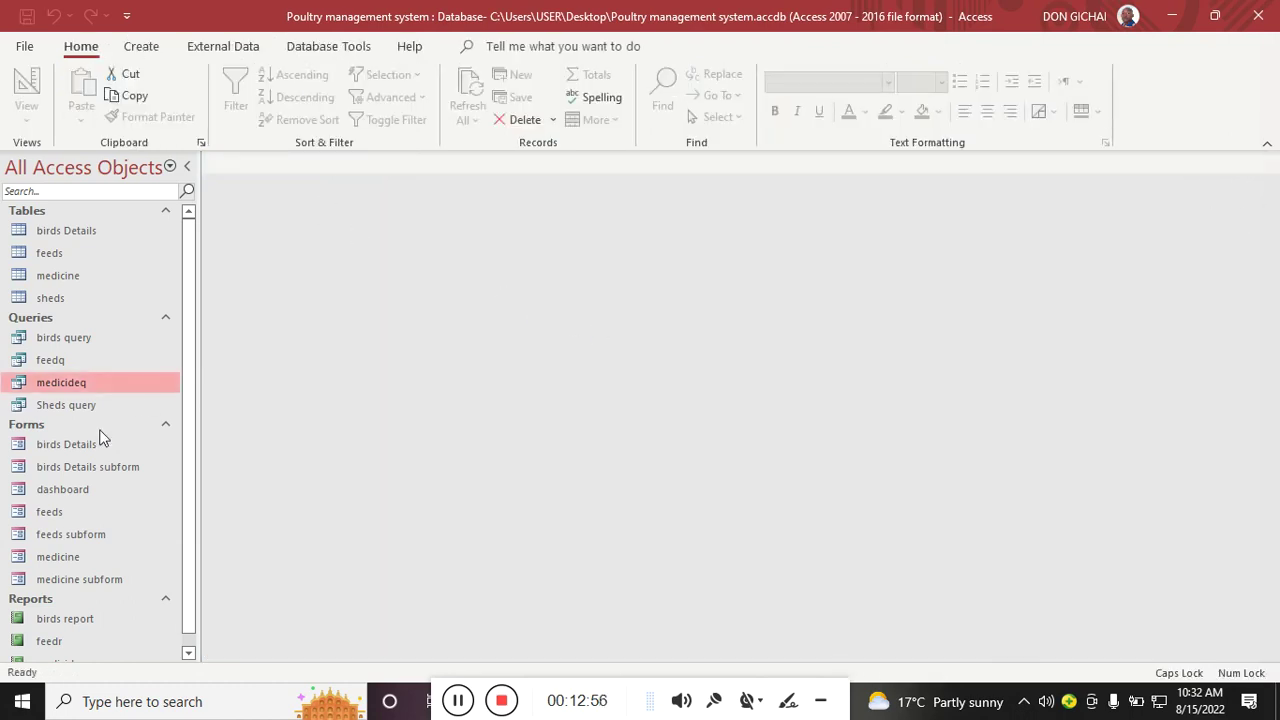
{"action": "double_click", "coordinate": [78, 494]}
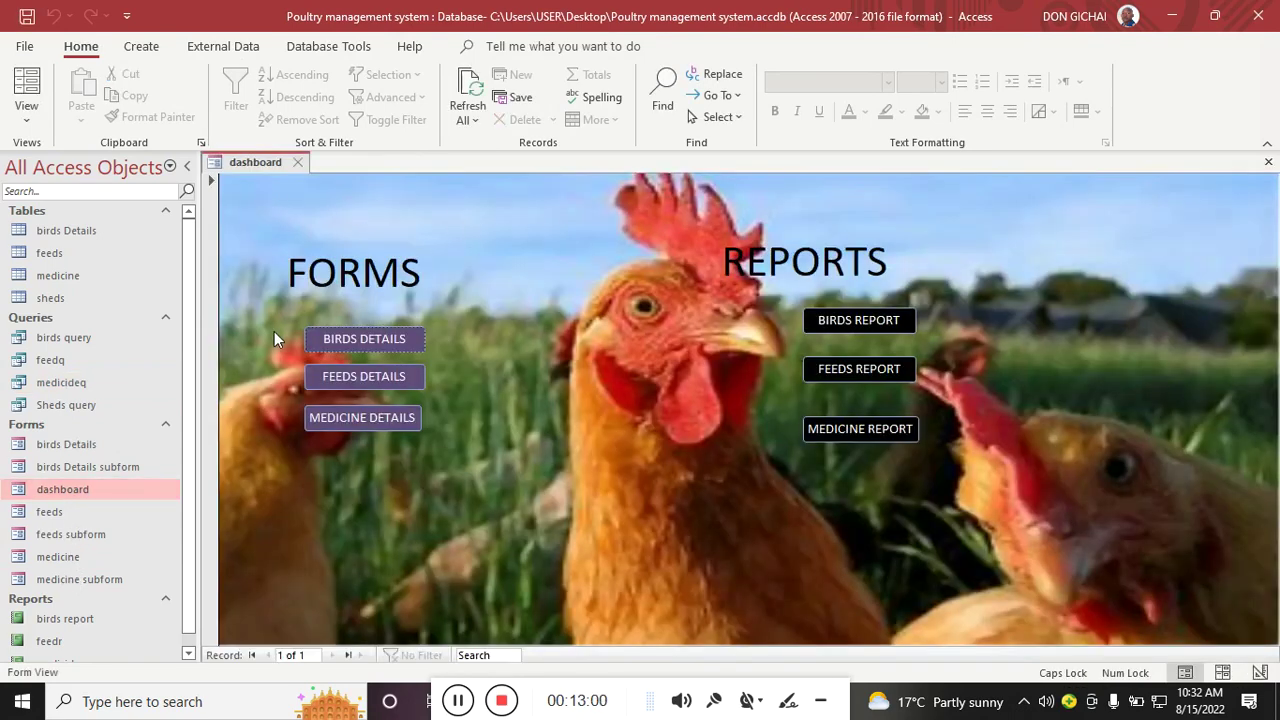
Step: In Design View, move the FORMS and REPORTS labels and all six buttons together about 0.75 inches down
{"action": "right_click", "coordinate": [1004, 308]}
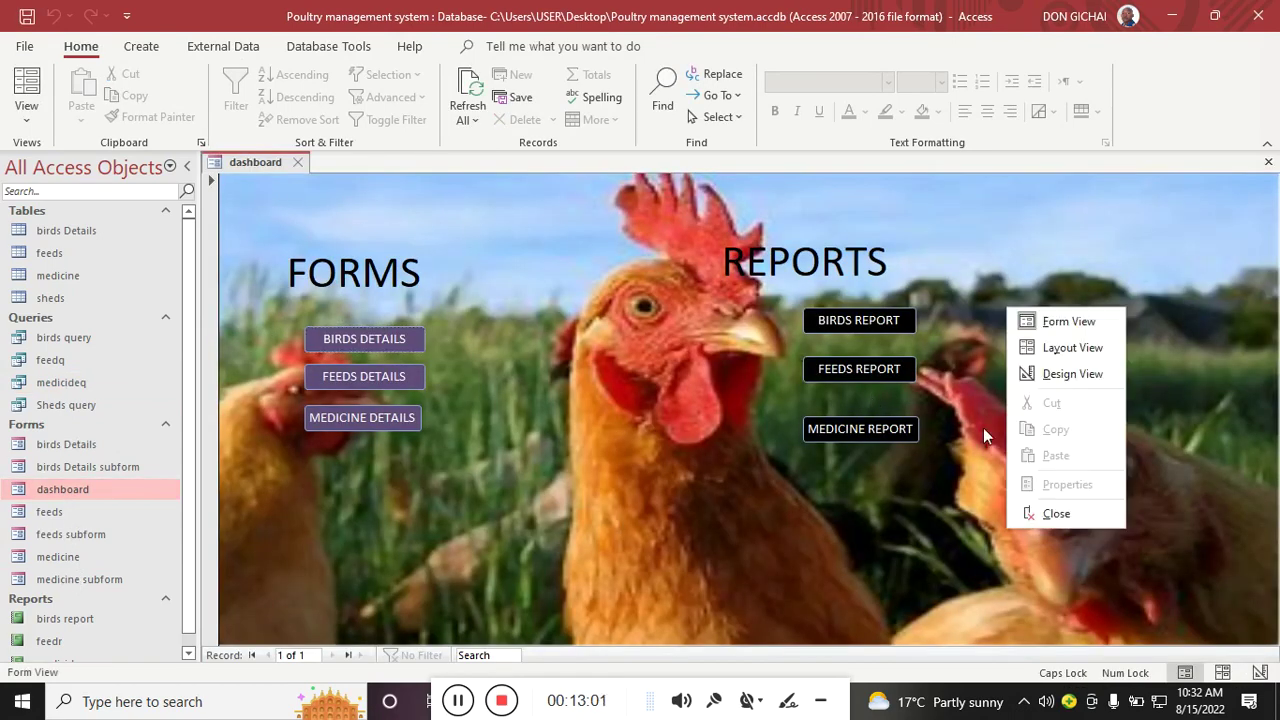
{"action": "left_click", "coordinate": [1070, 371]}
{"action": "left_click_drag", "start_coordinate": [254, 262], "coordinate": [909, 538]}
{"action": "left_click", "coordinate": [884, 300]}
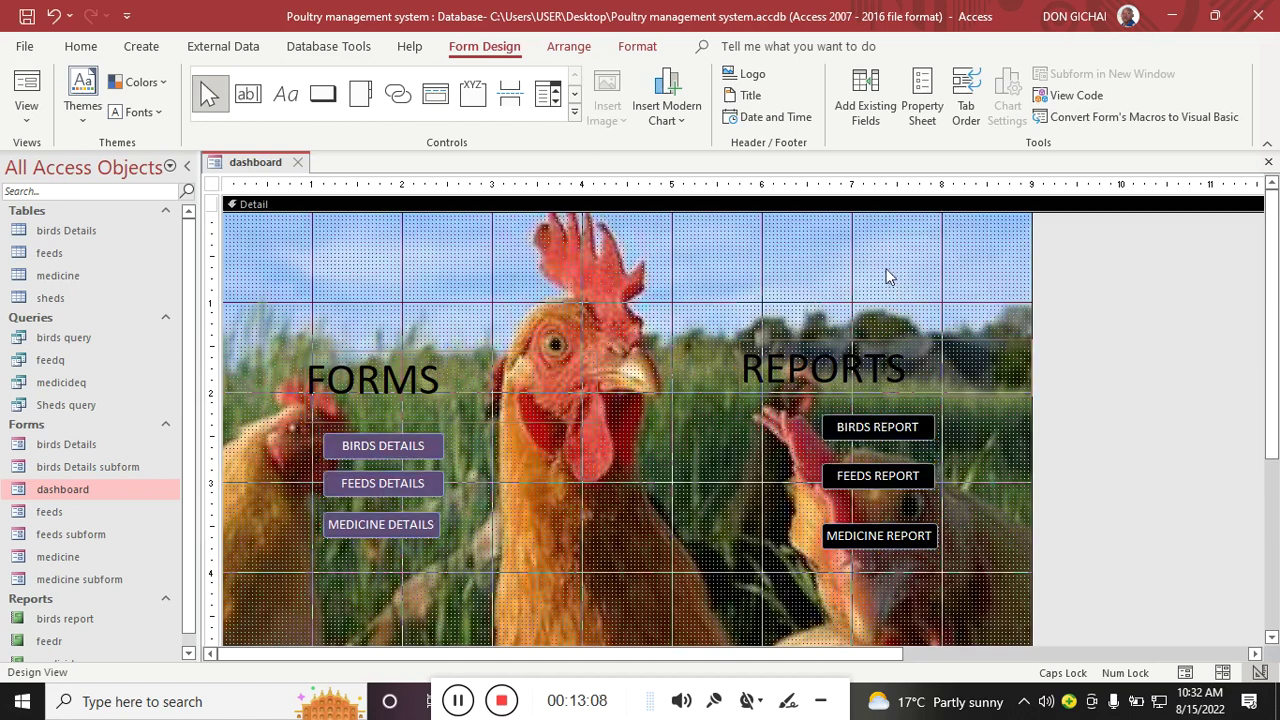
Step: Draw a label about 8.7 inches wide and 0.8 inches high across the top of the dashboard's Detail section
{"action": "left_click", "coordinate": [285, 93]}
{"action": "mouse_move", "coordinate": [237, 218]}
{"action": "left_mouse_down"}
{"action": "mouse_move", "coordinate": [1004, 338]}
{"action": "mouse_move", "coordinate": [1017, 292]}
{"action": "left_mouse_up"}
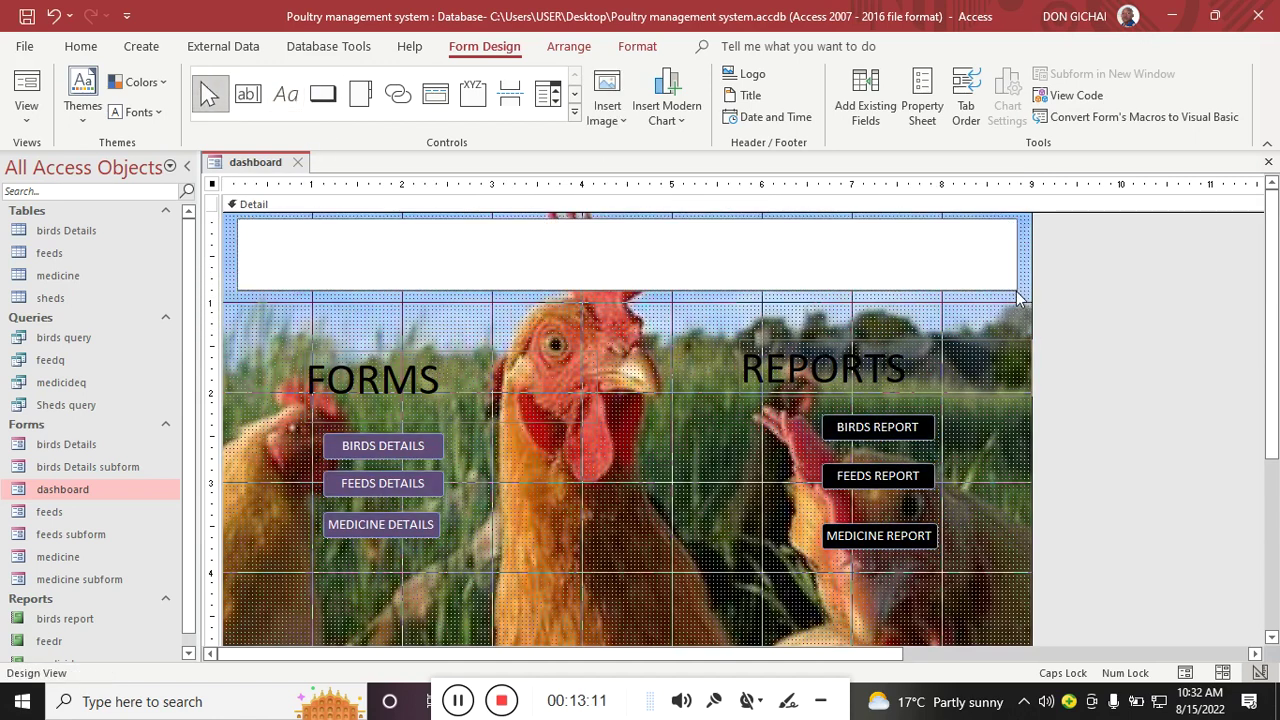